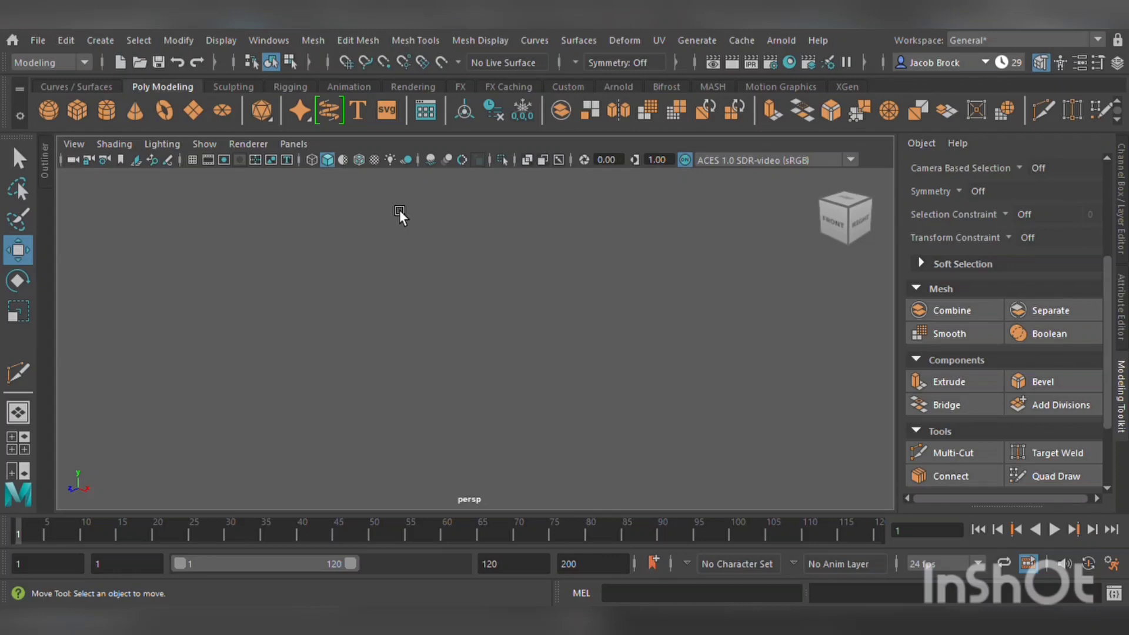
# - Create a polygon cube at the centre of the scene
pyautogui.click(82, 111)
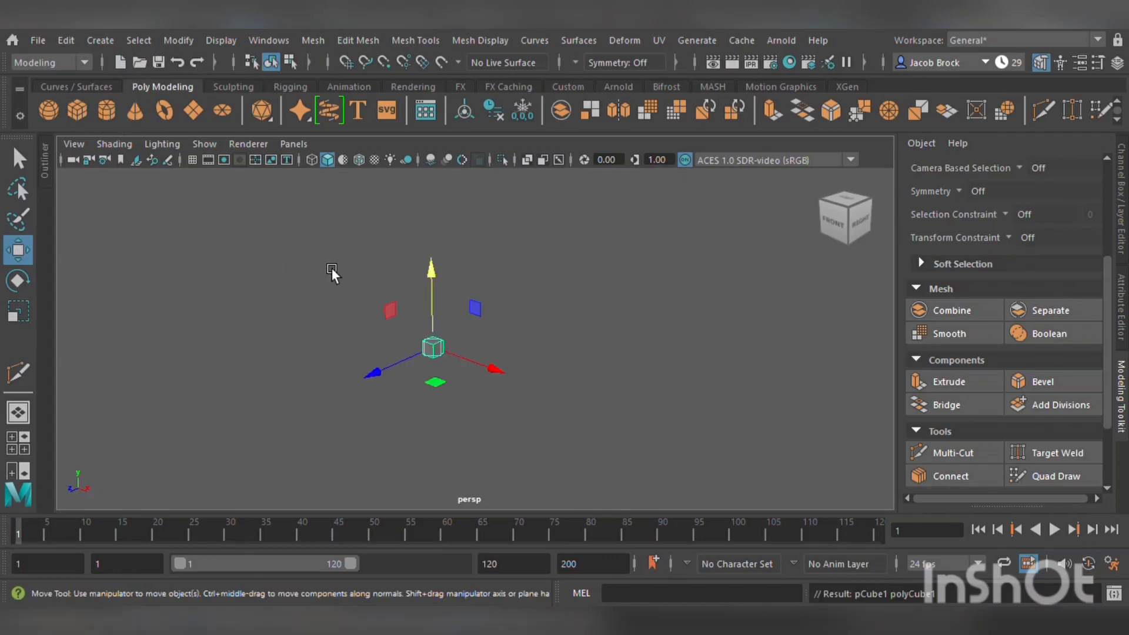
pyautogui.scroll(8, 423, 294)
pyautogui.keyDown('alt'); pyautogui.moveTo(423, 351); pyautogui.dragTo(538, 316, button='middle'); pyautogui.keyUp('alt')
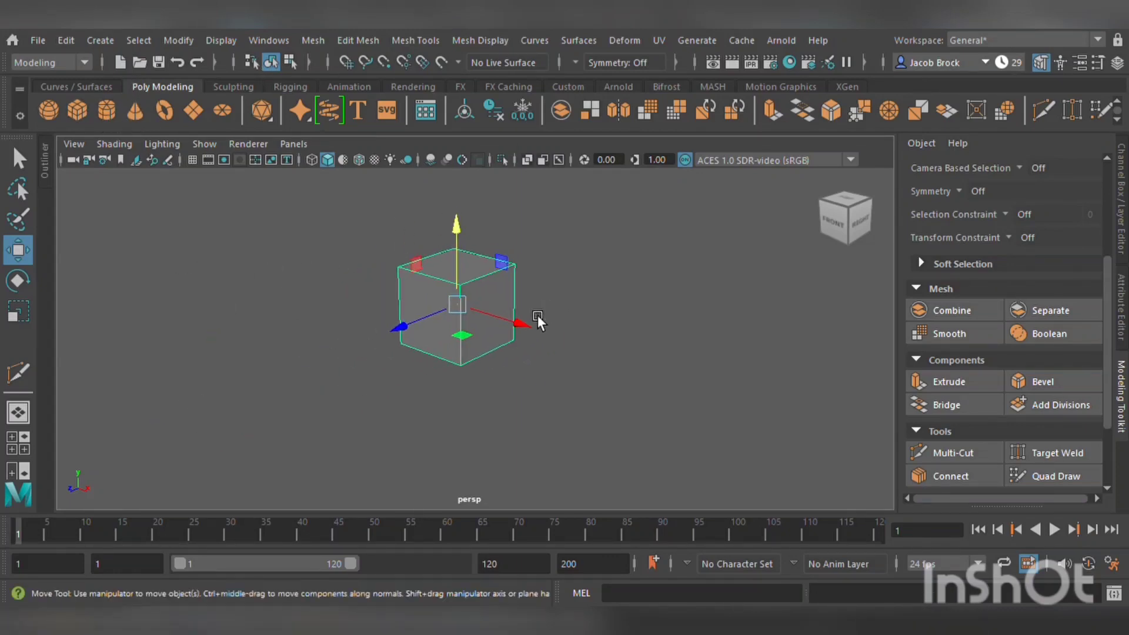
# - Scale the cube narrower along its Z axis, keeping its height and X depth unchanged
pyautogui.click(18, 312)
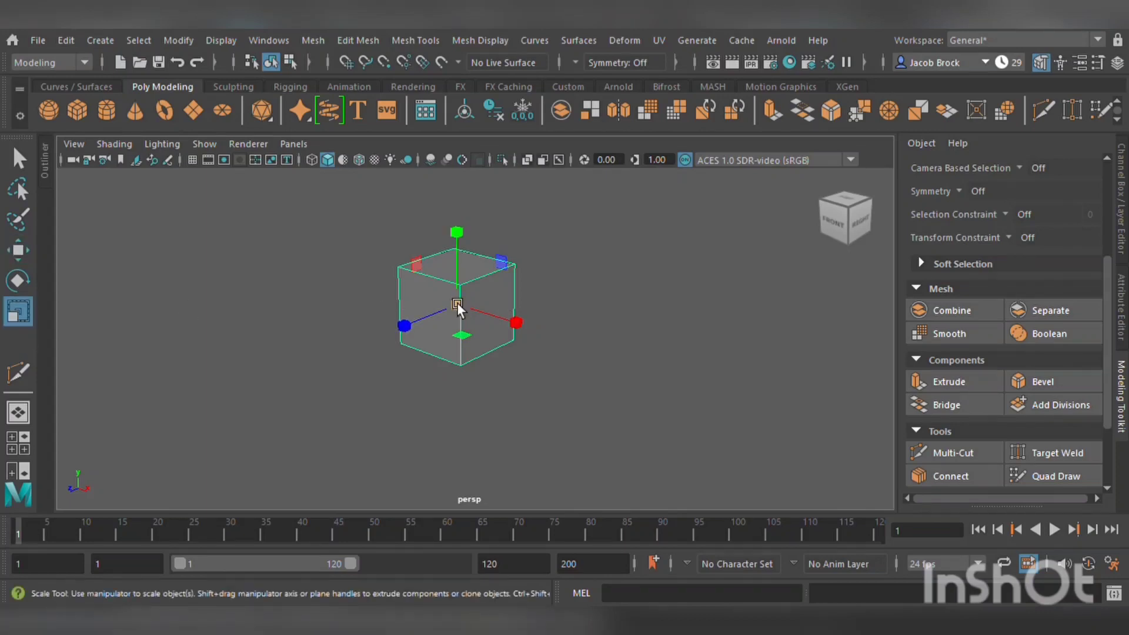
pyautogui.moveTo(479, 309); pyautogui.dragTo(579, 295)
pyautogui.hotkey('ctrl', 'z')
pyautogui.scroll(8, 581, 294)
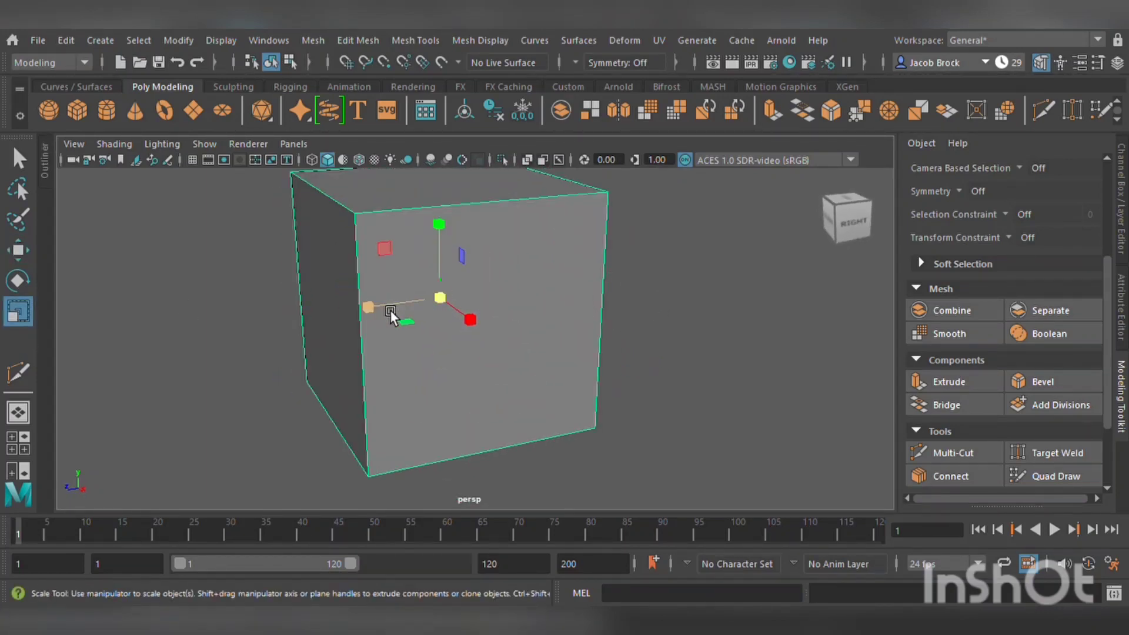
pyautogui.moveTo(390, 310)
pyautogui.mouseDown()
pyautogui.moveTo(410, 310)
pyautogui.moveTo(375, 319)
pyautogui.moveTo(396, 320)
pyautogui.mouseUp()
pyautogui.keyDown('alt'); pyautogui.moveTo(471, 330); pyautogui.dragTo(574, 305); pyautogui.keyUp('alt')
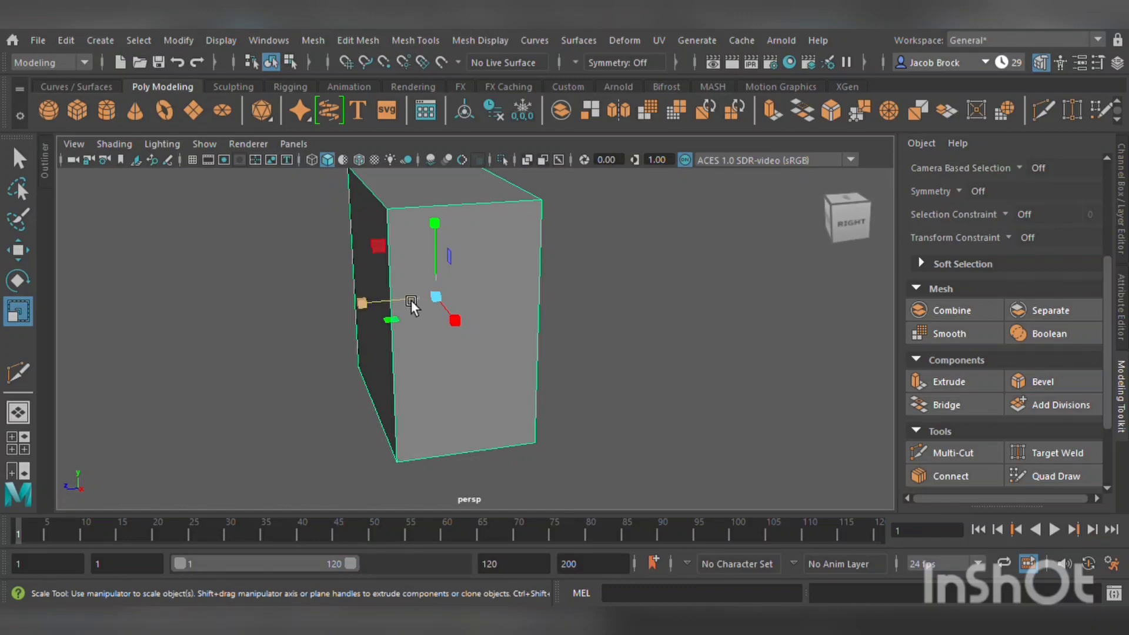
pyautogui.keyDown('alt'); pyautogui.moveTo(367, 306); pyautogui.dragTo(663, 229); pyautogui.keyUp('alt')
# - Cut two horizontal edge loops around the box, one high at about 79% and one low at about 33% of the remaining lower edge
pyautogui.press('F11')
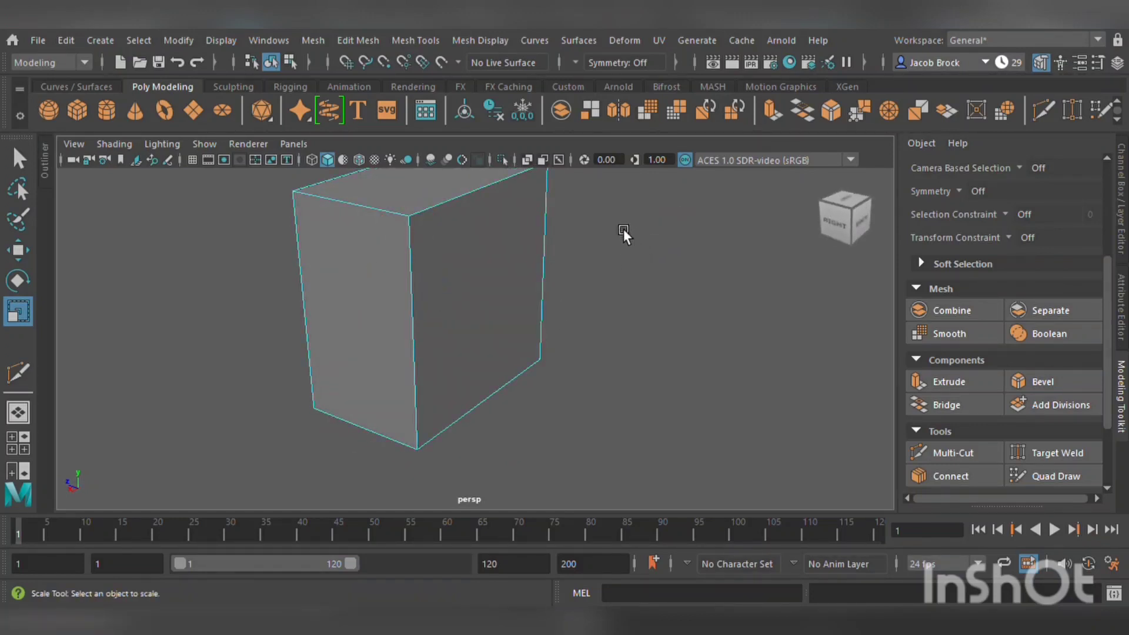
pyautogui.click(965, 456)
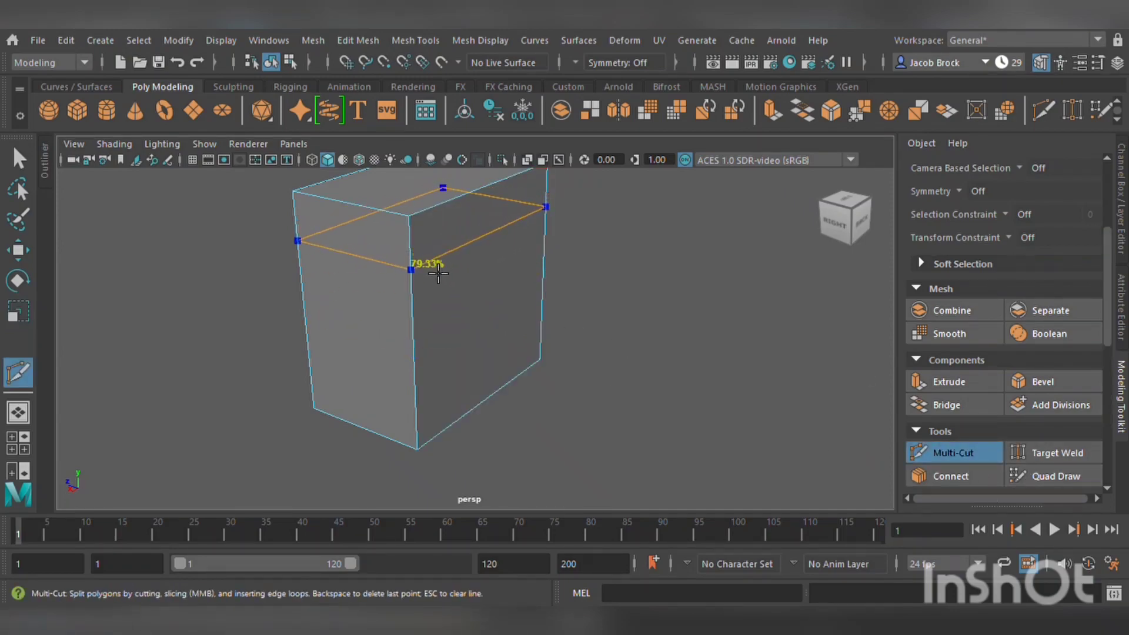
pyautogui.keyDown('ctrl'); pyautogui.click(434, 269); pyautogui.keyUp('ctrl')
pyautogui.keyDown('alt'); pyautogui.moveTo(563, 340); pyautogui.dragTo(618, 323); pyautogui.keyUp('alt')
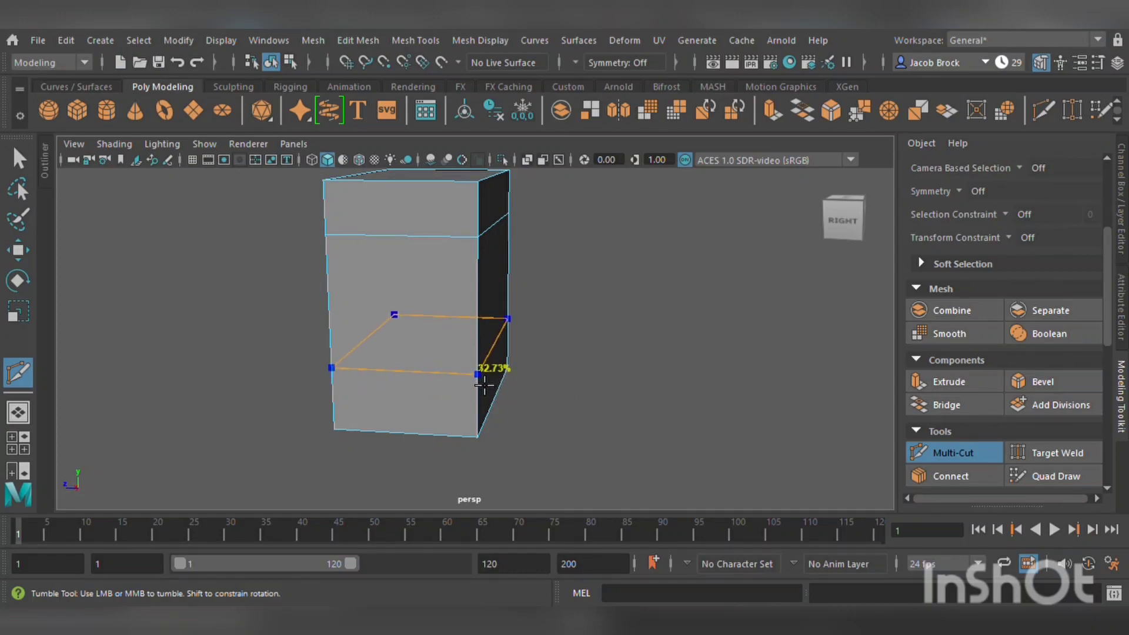
pyautogui.keyDown('ctrl'); pyautogui.click(506, 367); pyautogui.keyUp('ctrl')
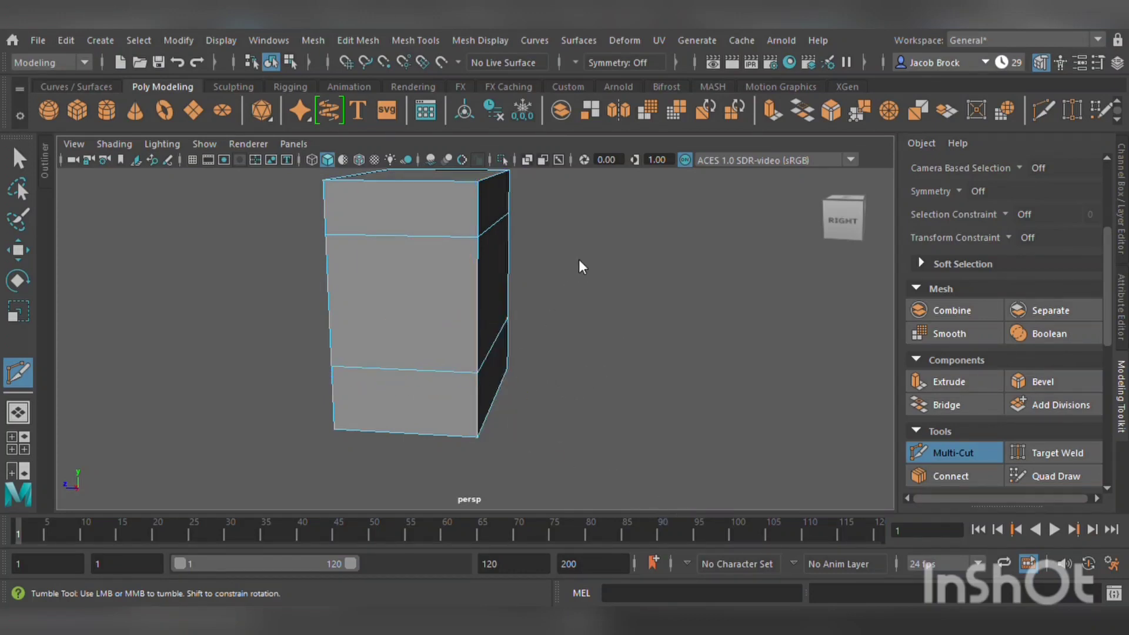
# - Extrude the upper and lower faces of the box's -Z side outward together, with a Local Translate Z of 1.168
pyautogui.press('w')
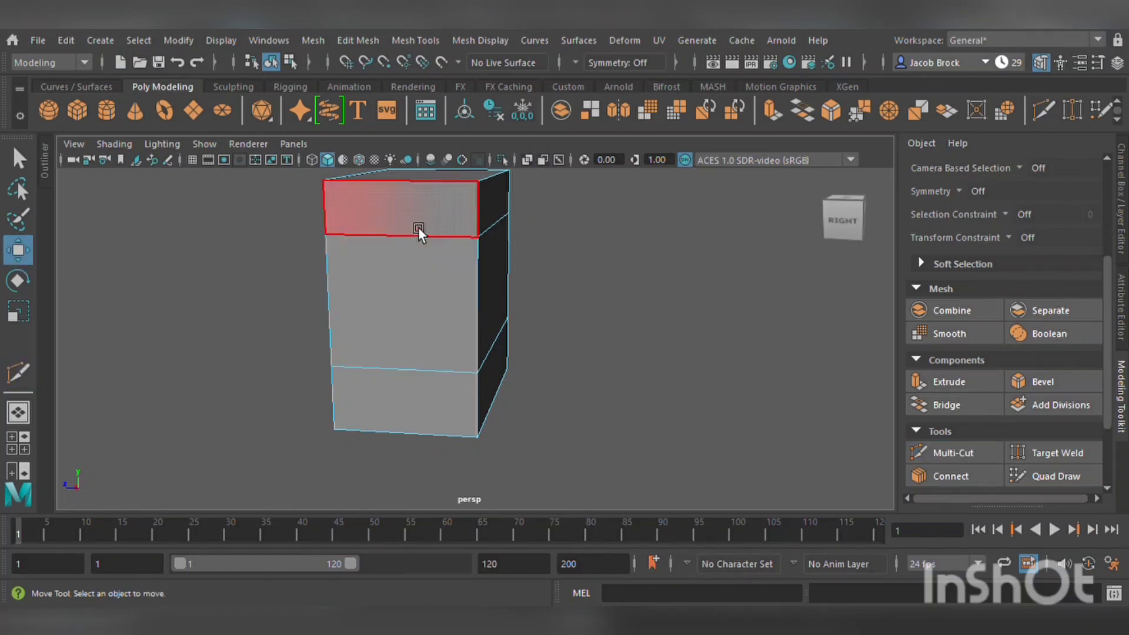
pyautogui.click(494, 210)
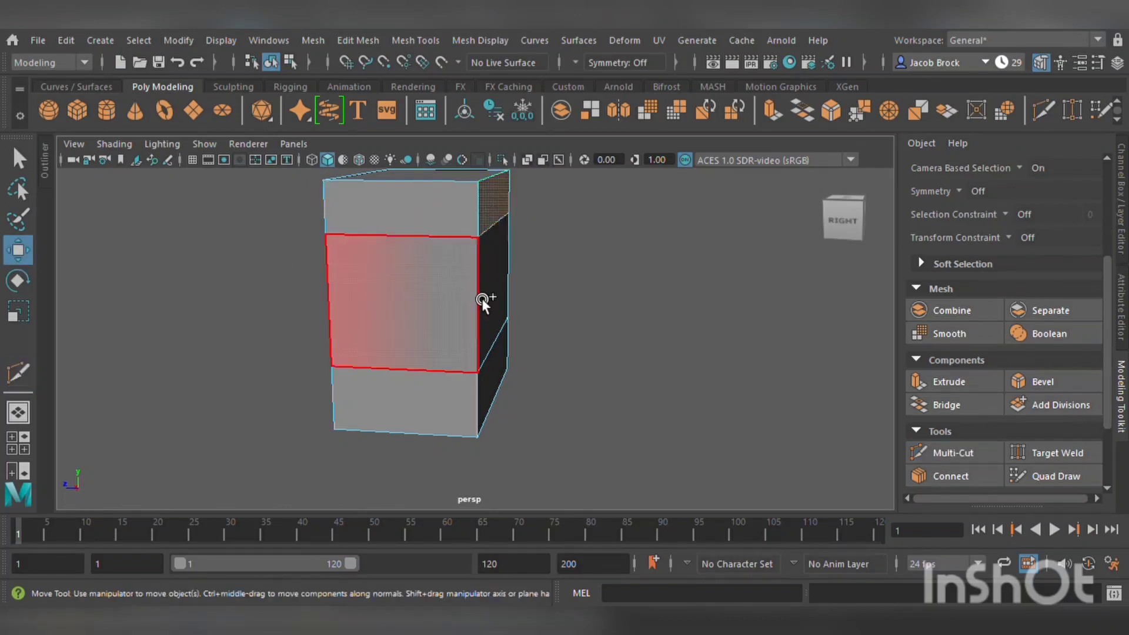
pyautogui.keyDown('shift'); pyautogui.click(509, 372); pyautogui.keyUp('shift')
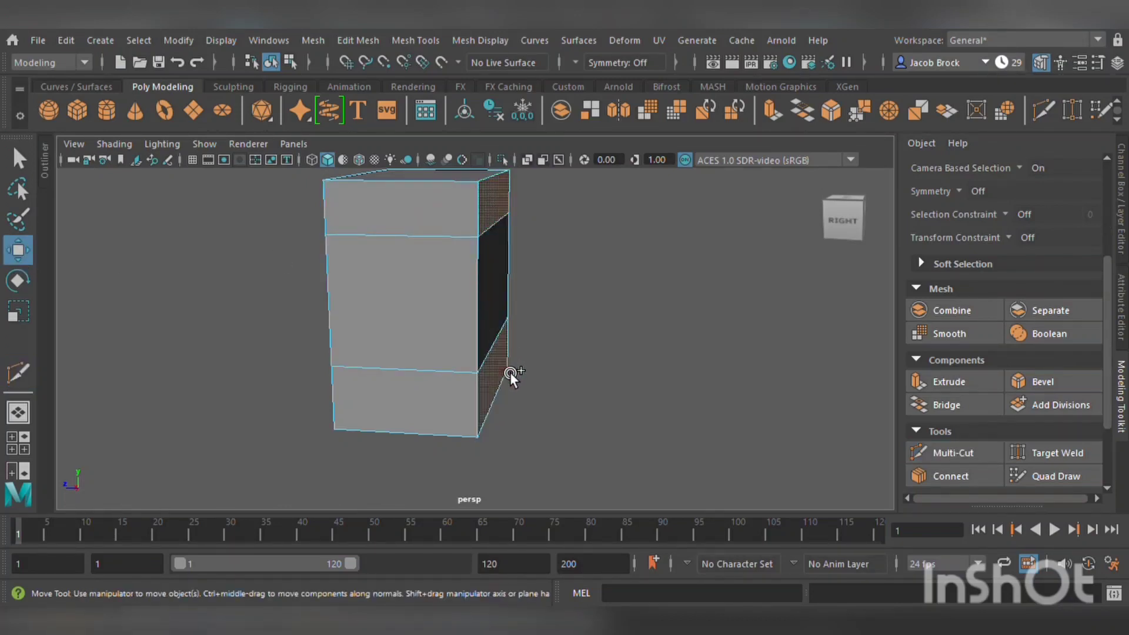
pyautogui.hotkey('ctrl', 'e')
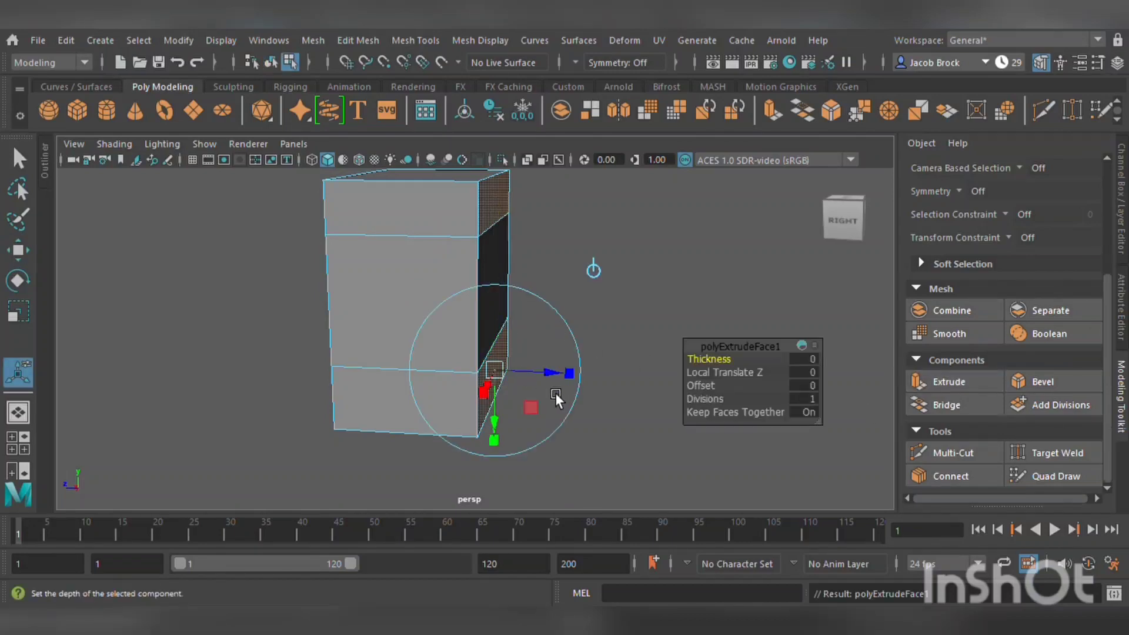
pyautogui.moveTo(569, 372); pyautogui.dragTo(651, 343)
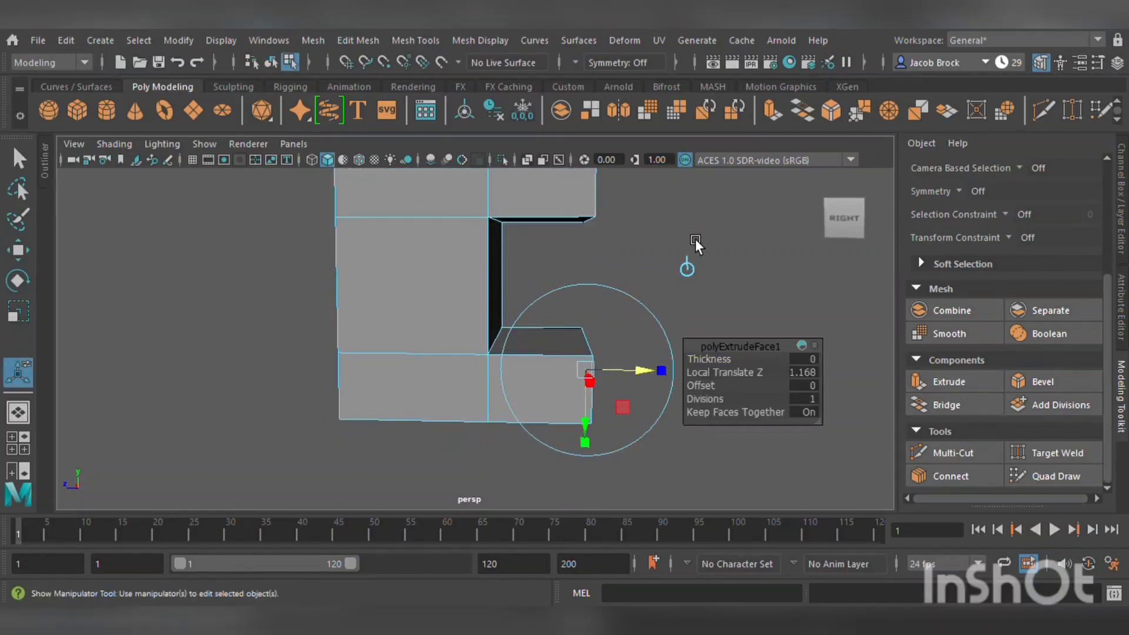
pyautogui.click(694, 241)
# - Cut a horizontal edge loop around the bottom section at about 73% of its height
pyautogui.scroll(-6, 571, 286)
pyautogui.scroll(6, 569, 294)
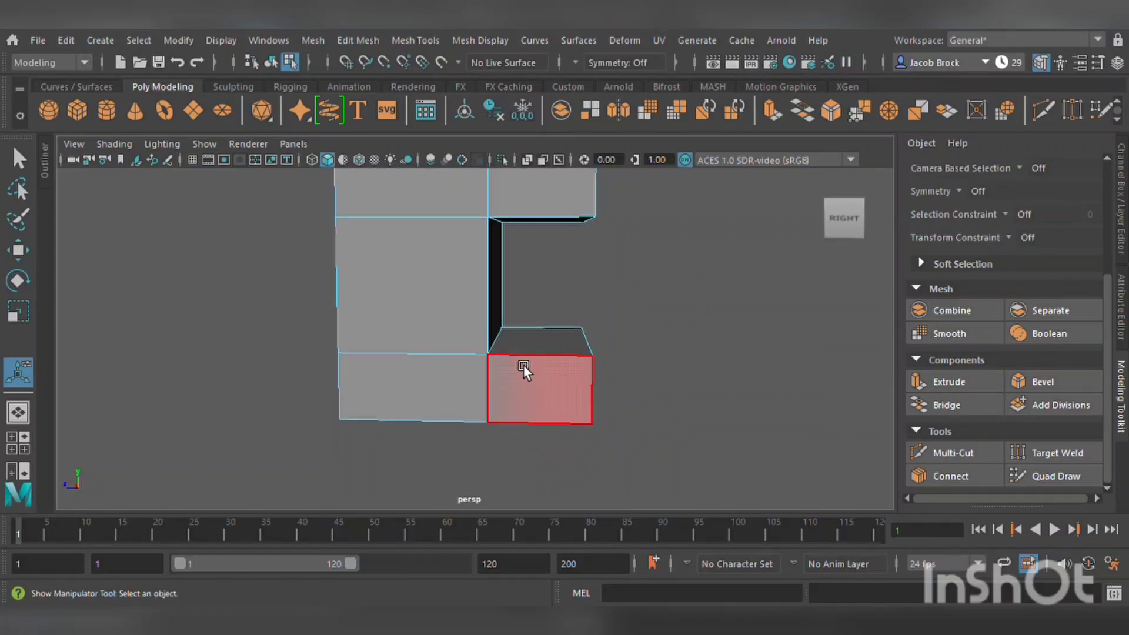
pyautogui.click(950, 455)
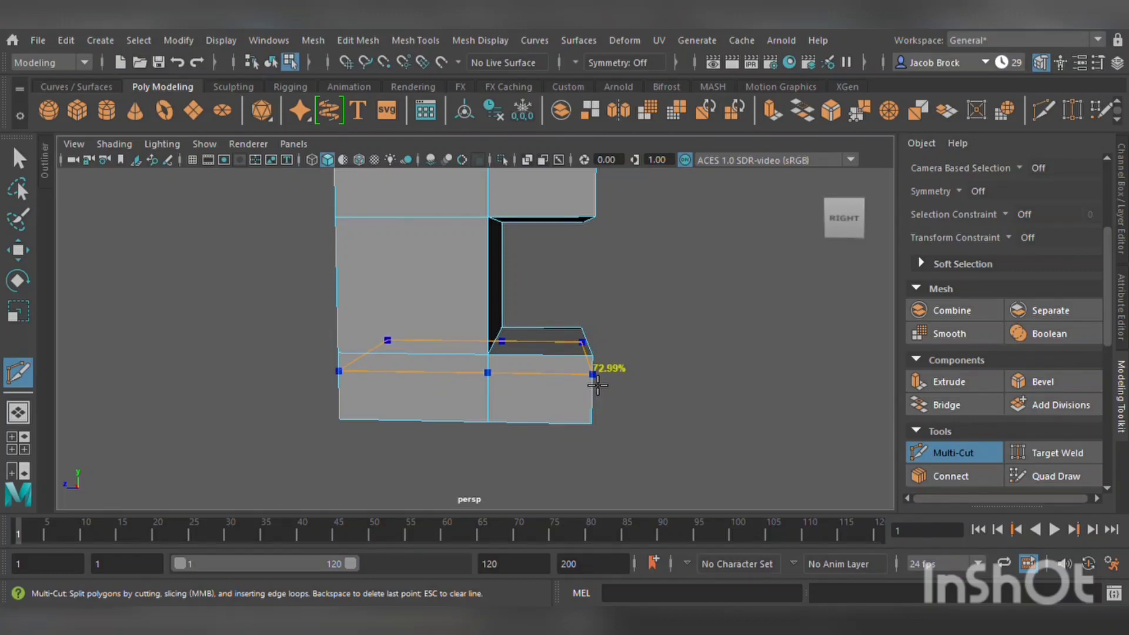
pyautogui.keyDown('ctrl'); pyautogui.click(597, 385); pyautogui.keyUp('ctrl')
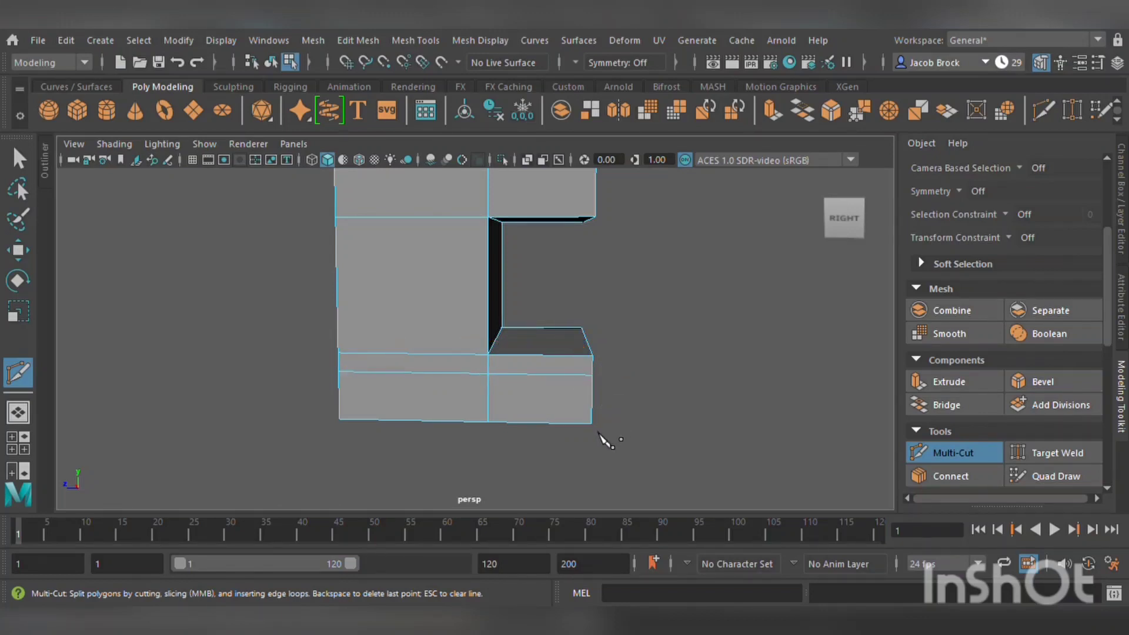
# - Extrude the two lowest faces on the right (+X) side outward into a ledge, with a Local Translate Z of 0.694
pyautogui.click(20, 246)
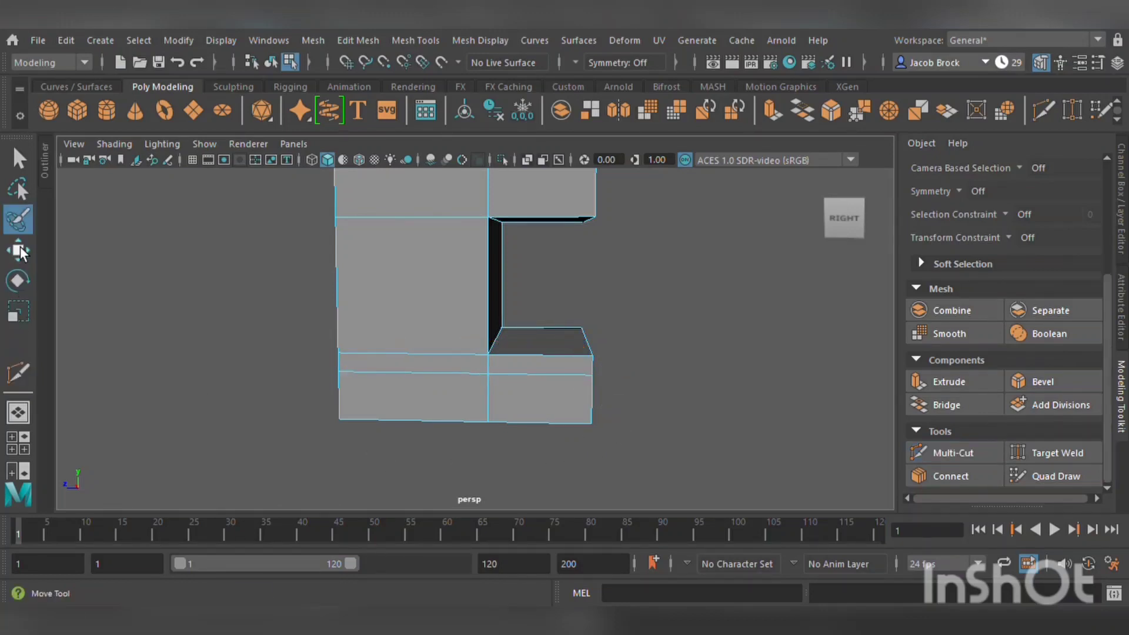
pyautogui.click(442, 404)
pyautogui.keyDown('shift'); pyautogui.click(556, 403); pyautogui.keyUp('shift')
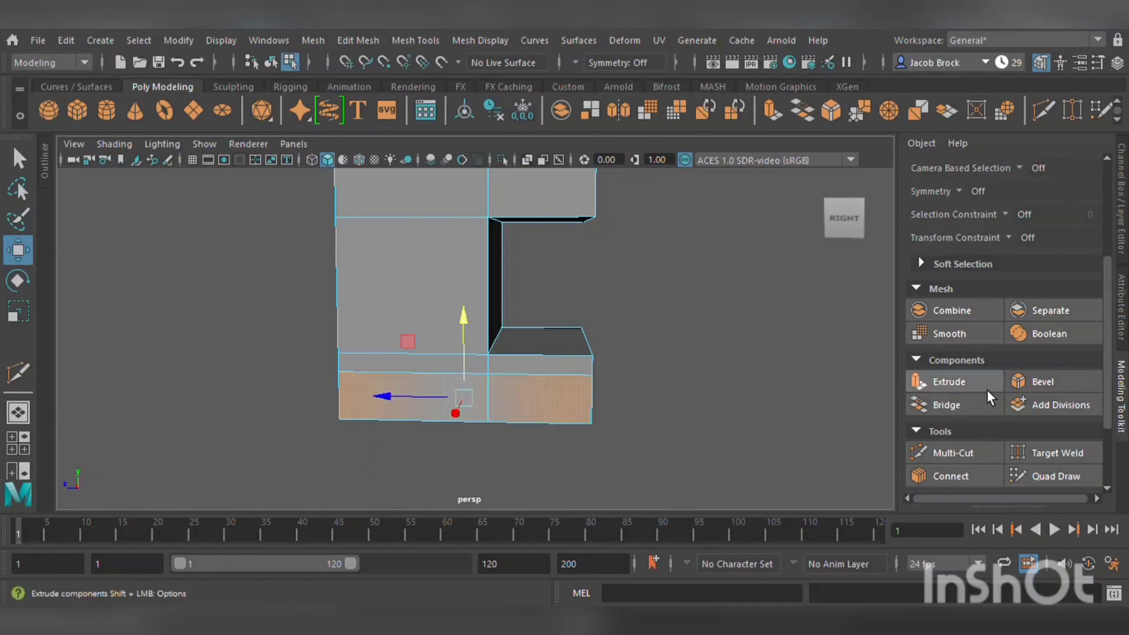
pyautogui.click(964, 383)
pyautogui.keyDown('alt'); pyautogui.moveTo(448, 432); pyautogui.dragTo(387, 479); pyautogui.keyUp('alt')
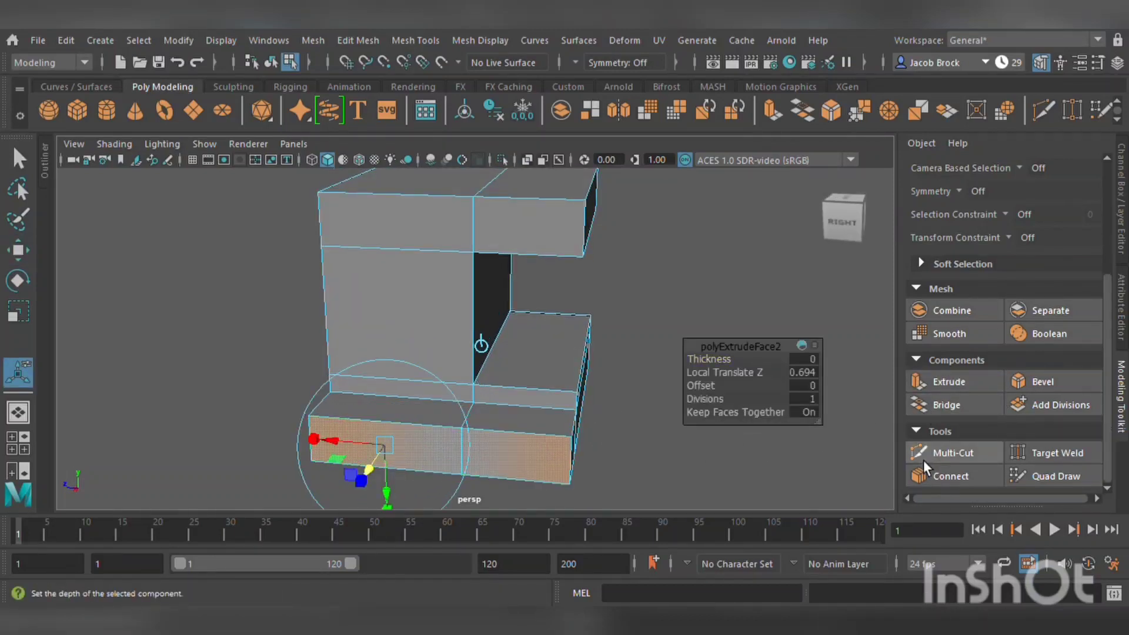
# - Cut an edge loop across the base near its -Z end and lower the ledge's upper end edge to form a slope
pyautogui.click(953, 453)
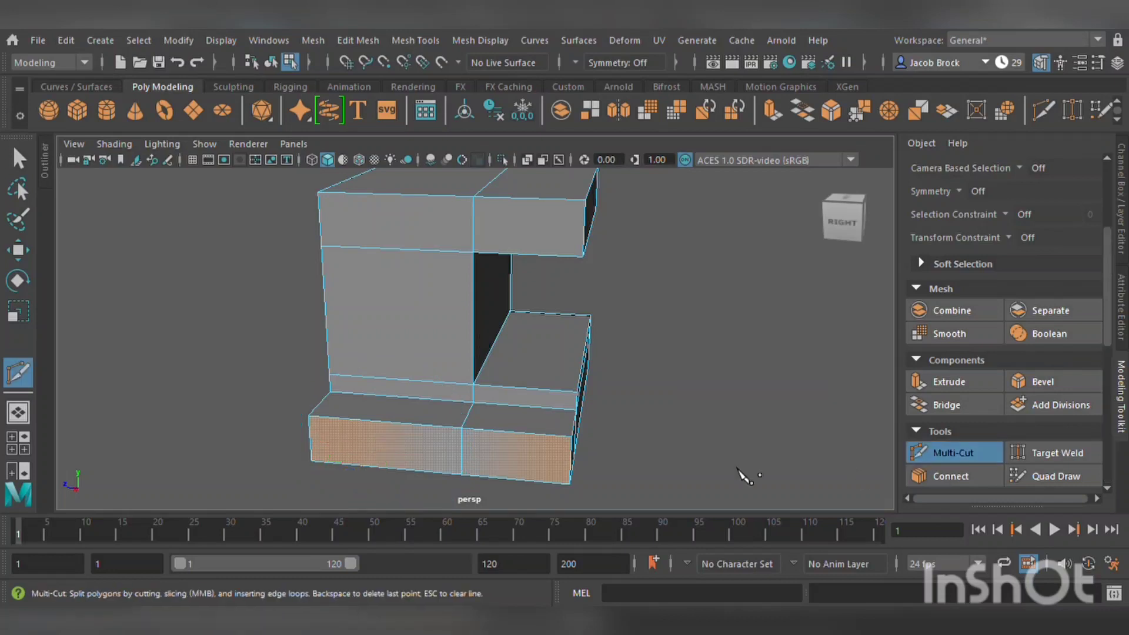
pyautogui.keyDown('ctrl'); pyautogui.click(542, 451); pyautogui.keyUp('ctrl')
pyautogui.keyDown('alt'); pyautogui.moveTo(708, 417); pyautogui.dragTo(665, 389); pyautogui.keyUp('alt')
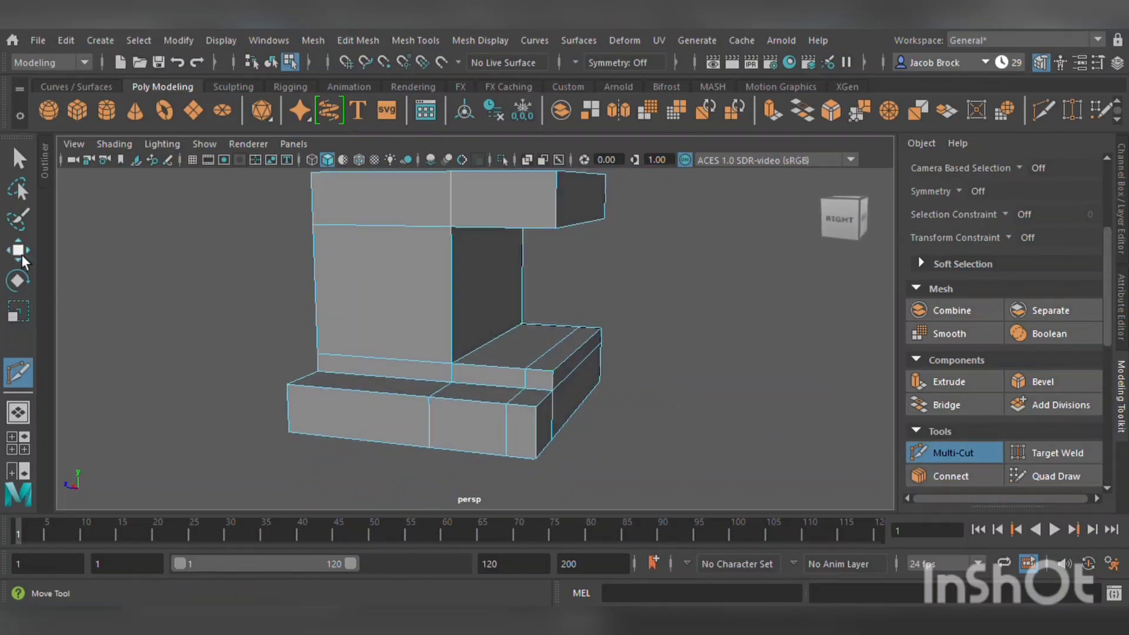
pyautogui.click(24, 259)
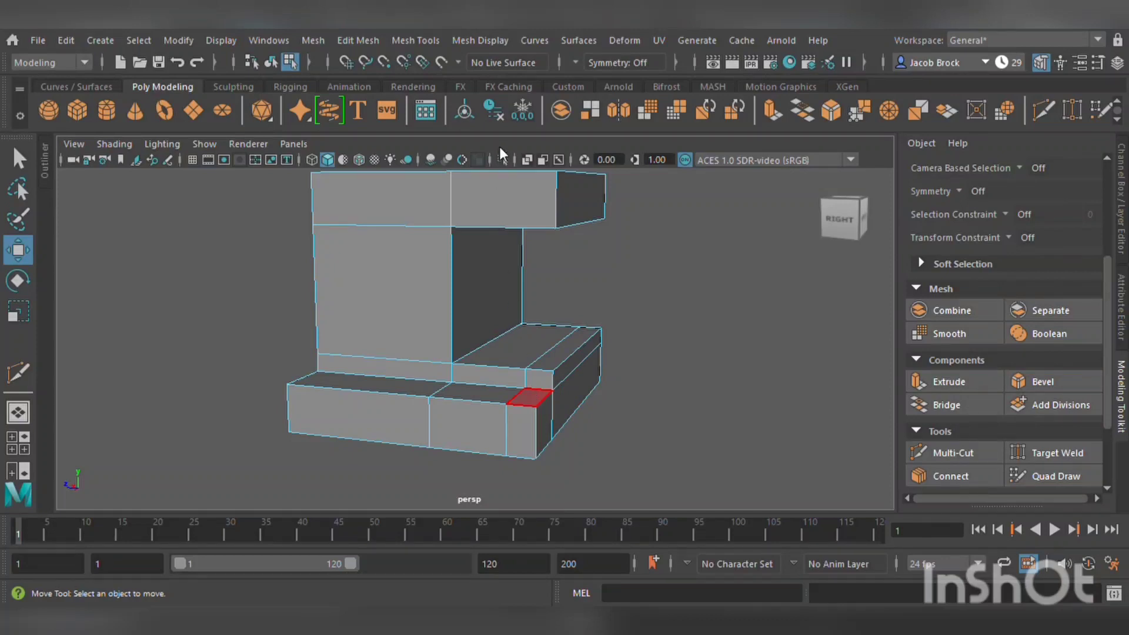
pyautogui.click(556, 403)
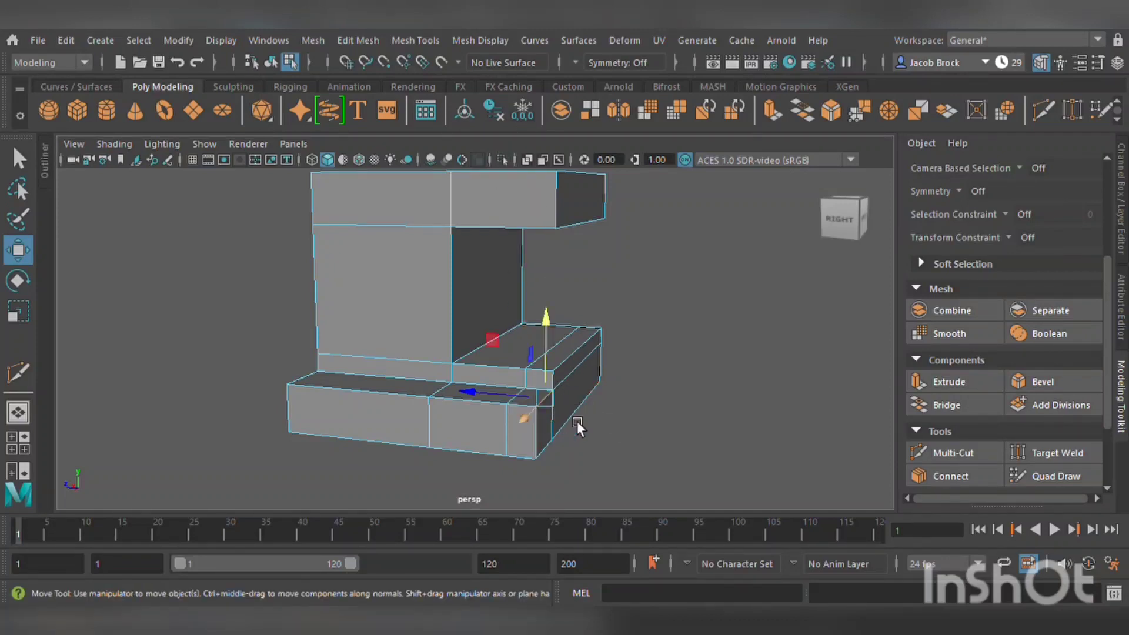
pyautogui.keyDown('alt'); pyautogui.moveTo(577, 421); pyautogui.dragTo(610, 395); pyautogui.keyUp('alt')
pyautogui.moveTo(606, 306); pyautogui.dragTo(600, 383)
pyautogui.click(671, 335)
# - Cut a vertical edge loop close to the body's front (+Z) face and lower the top front edge to form a slope
pyautogui.click(954, 452)
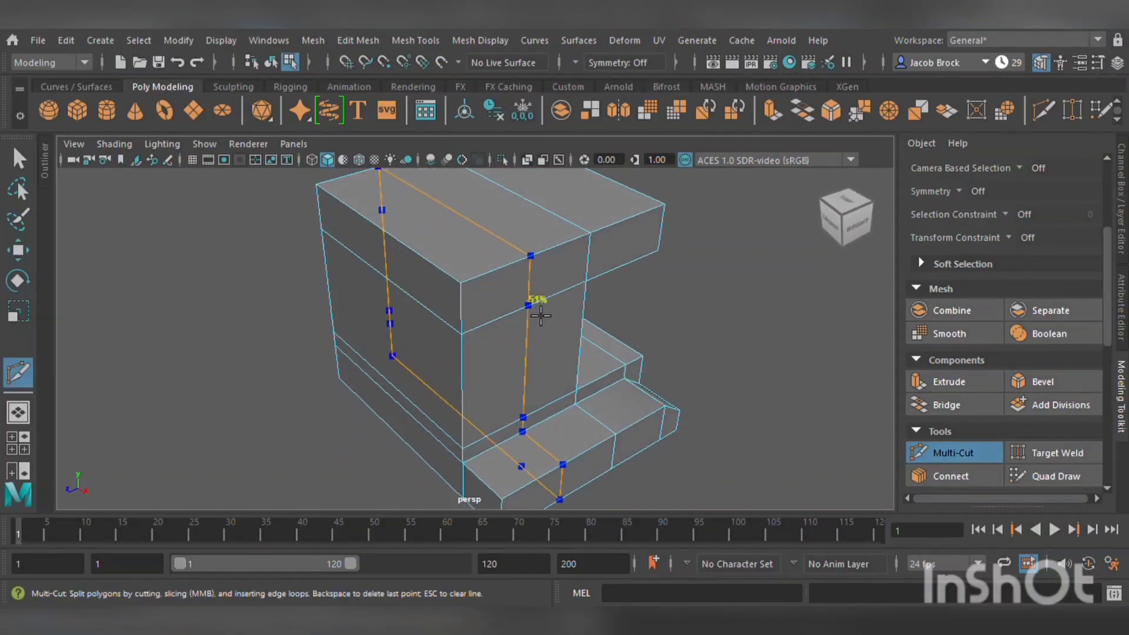
pyautogui.keyDown('ctrl'); pyautogui.click(506, 293); pyautogui.keyUp('ctrl')
pyautogui.press('w')
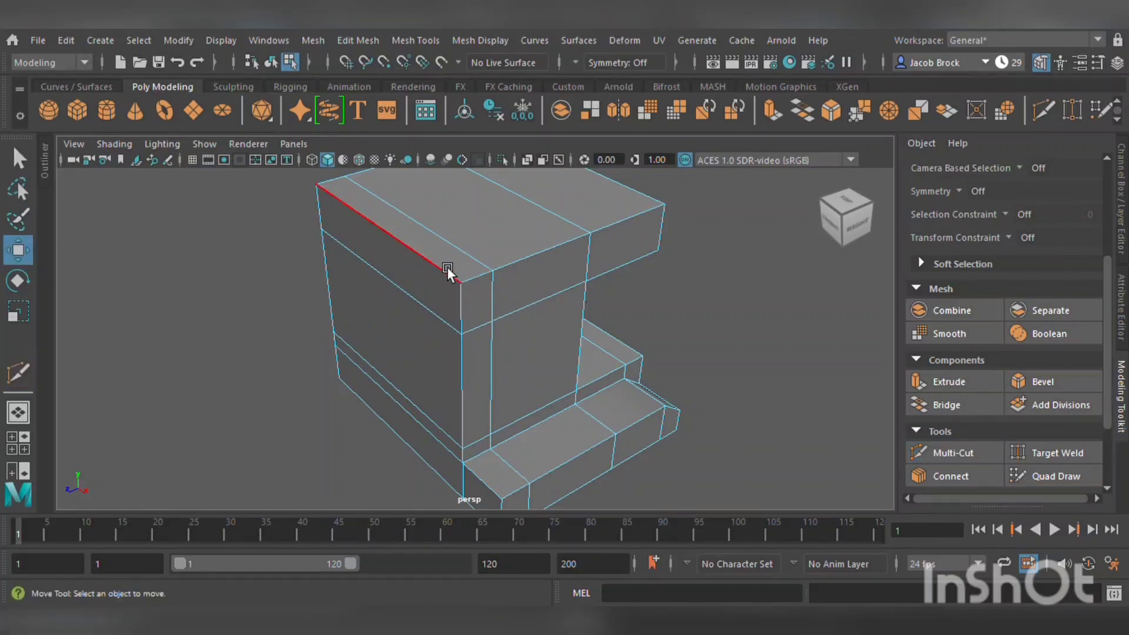
pyautogui.click(447, 269)
pyautogui.moveTo(389, 193); pyautogui.dragTo(390, 222)
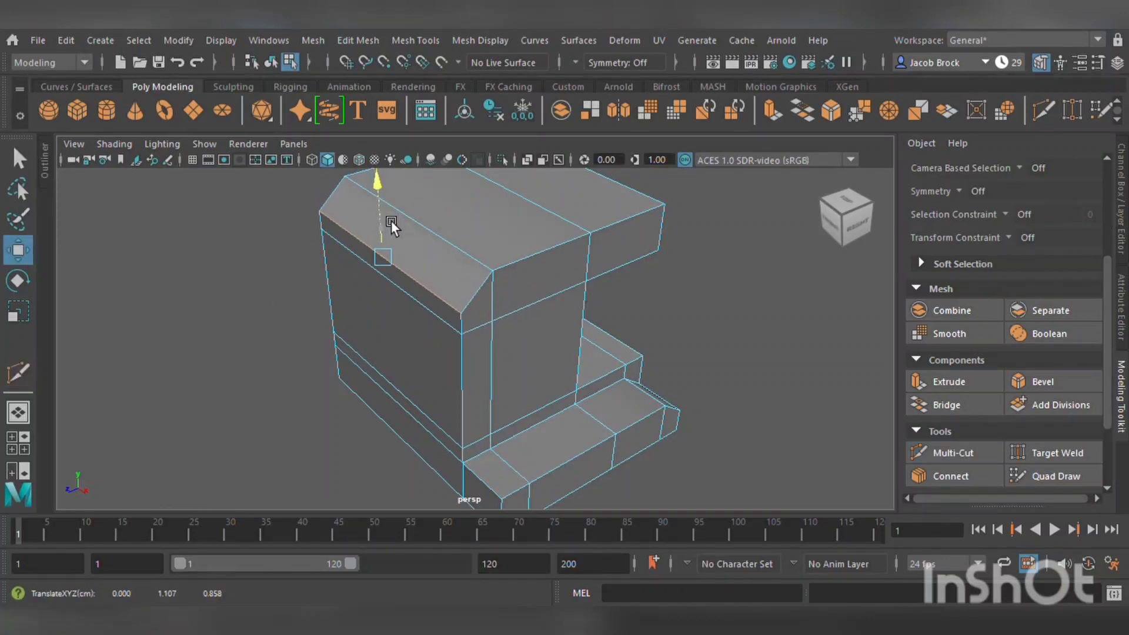
pyautogui.click(306, 301)
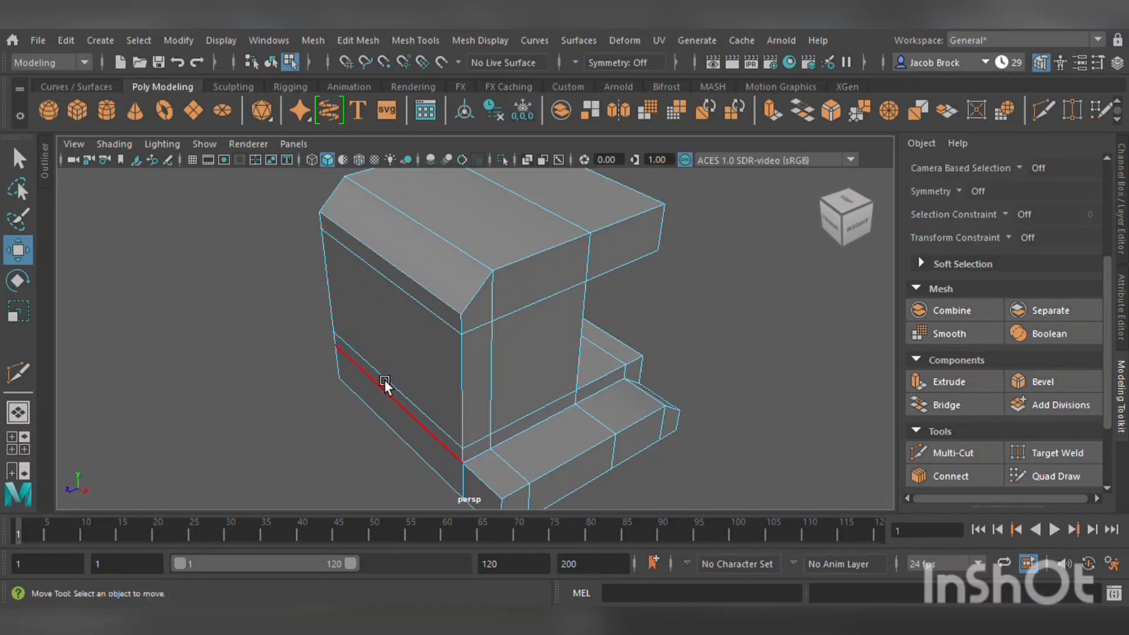
pyautogui.keyDown('alt'); pyautogui.moveTo(383, 380); pyautogui.dragTo(408, 350); pyautogui.keyUp('alt')
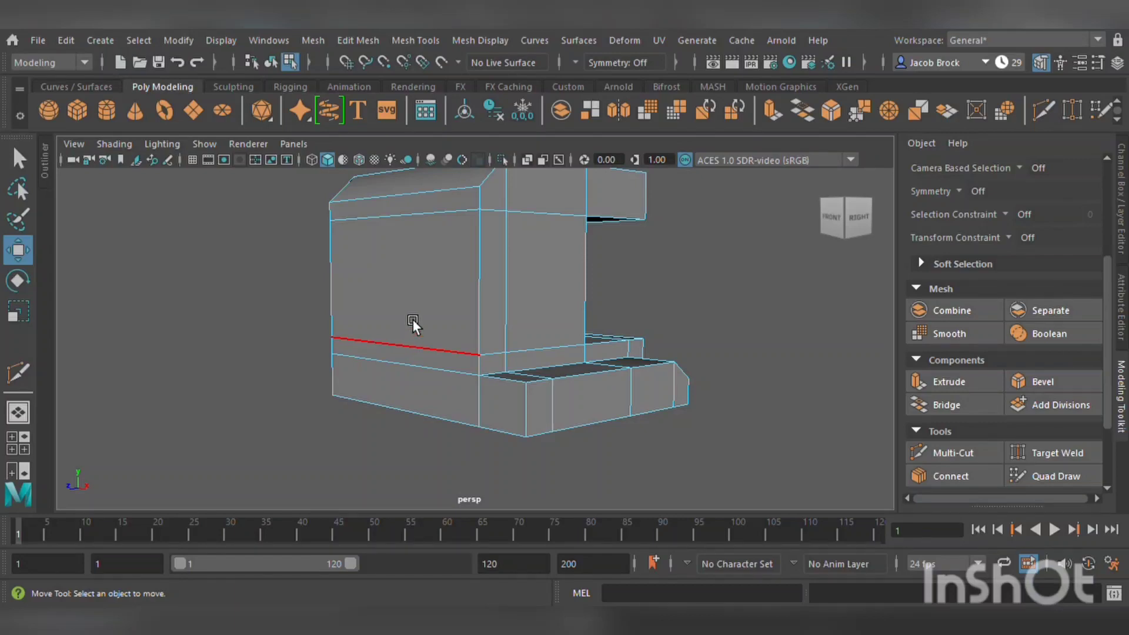
pyautogui.keyDown('alt'); pyautogui.moveTo(733, 326); pyautogui.dragTo(559, 324); pyautogui.keyUp('alt')
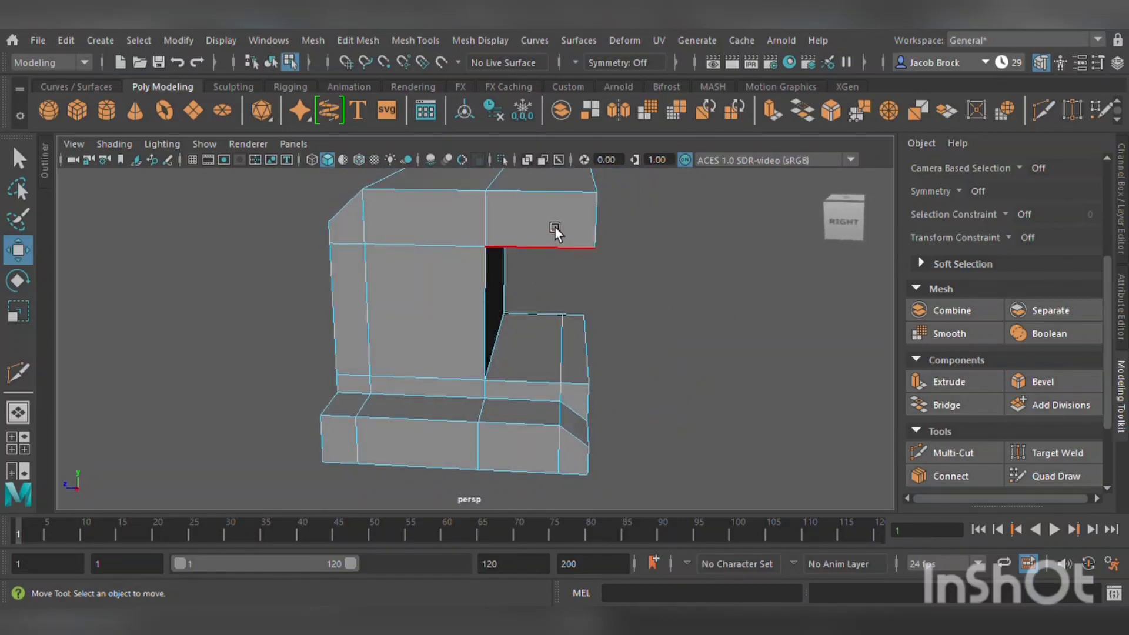
pyautogui.keyDown('alt'); pyautogui.moveTo(558, 236); pyautogui.dragTo(626, 224); pyautogui.keyUp('alt')
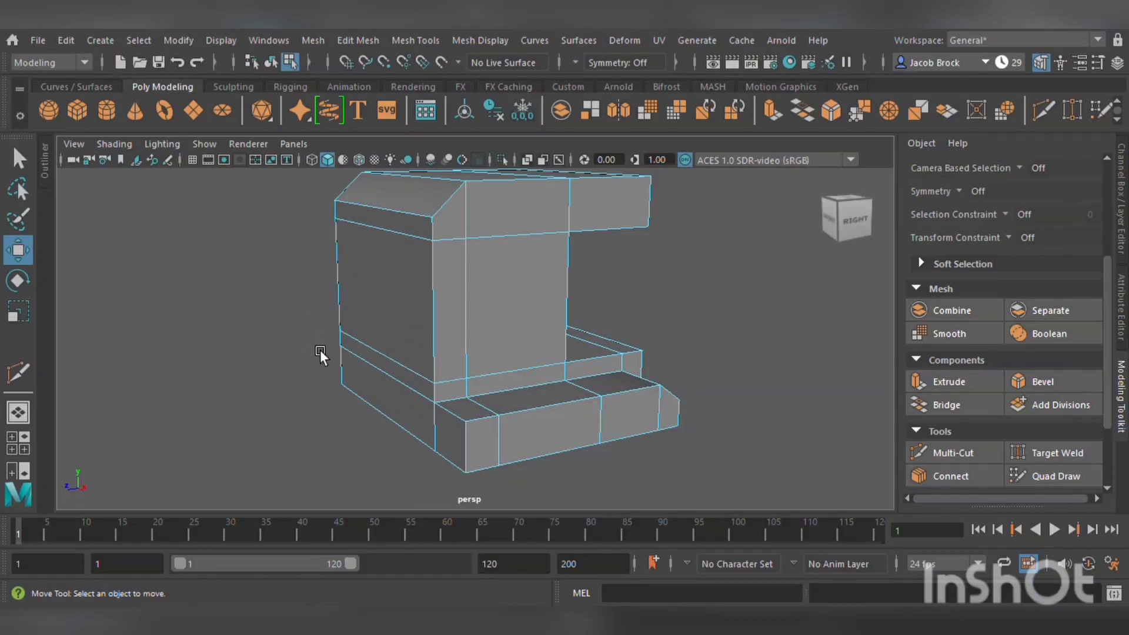
pyautogui.keyDown('alt'); pyautogui.moveTo(344, 363); pyautogui.dragTo(314, 374); pyautogui.keyUp('alt')
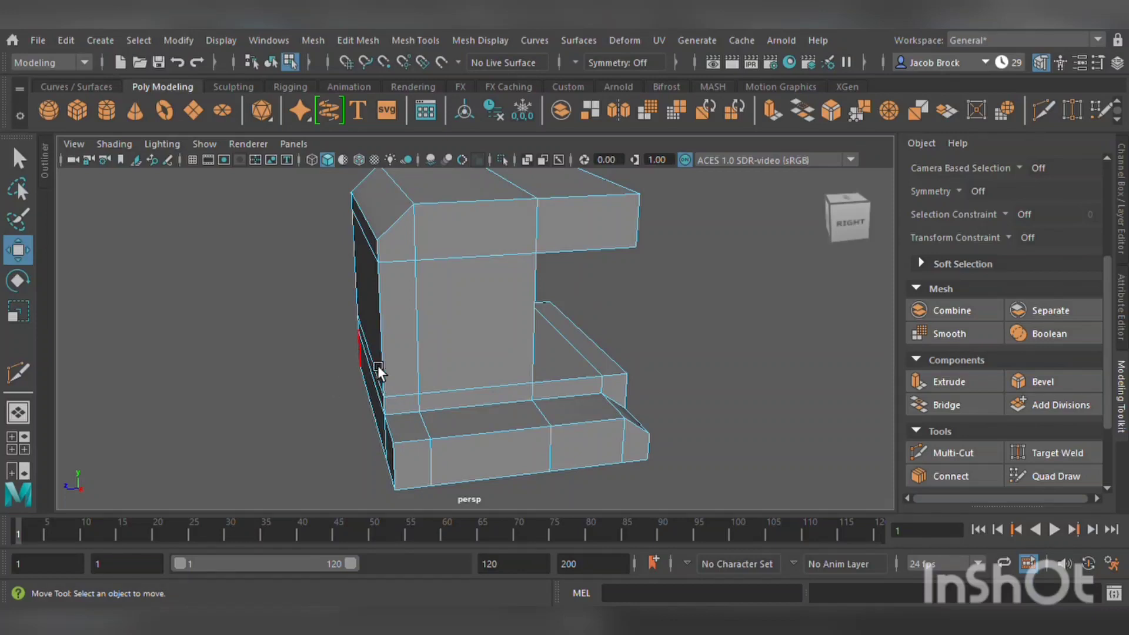
# - Move the ledge's outer vertical edge and its connected top edge at the -Z slope toward +Z, lengthening the slope
pyautogui.scroll(2, 546, 383)
pyautogui.keyDown('alt'); pyautogui.moveTo(577, 416); pyautogui.dragTo(393, 296, button='middle'); pyautogui.keyUp('alt')
pyautogui.scroll(3, 440, 328)
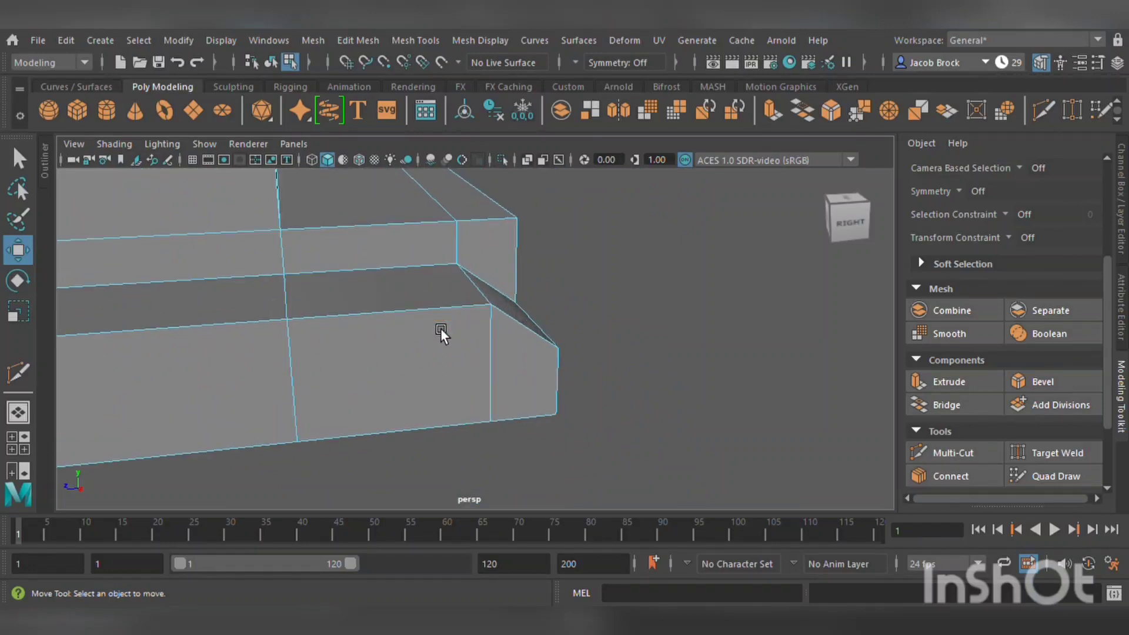
pyautogui.scroll(1, 456, 318)
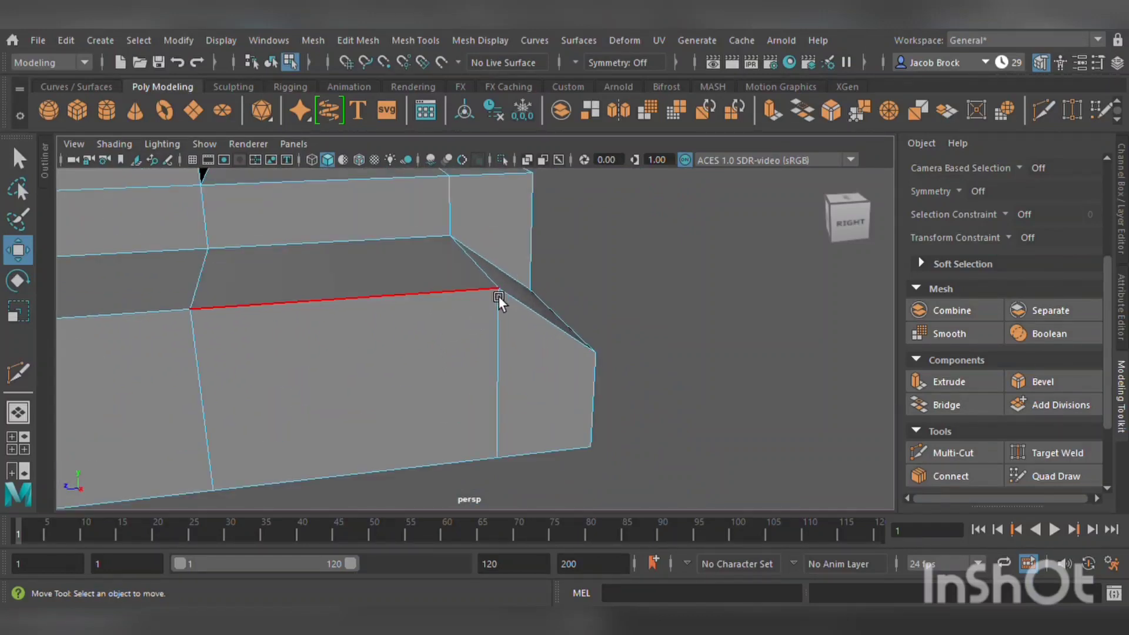
pyautogui.click(514, 410)
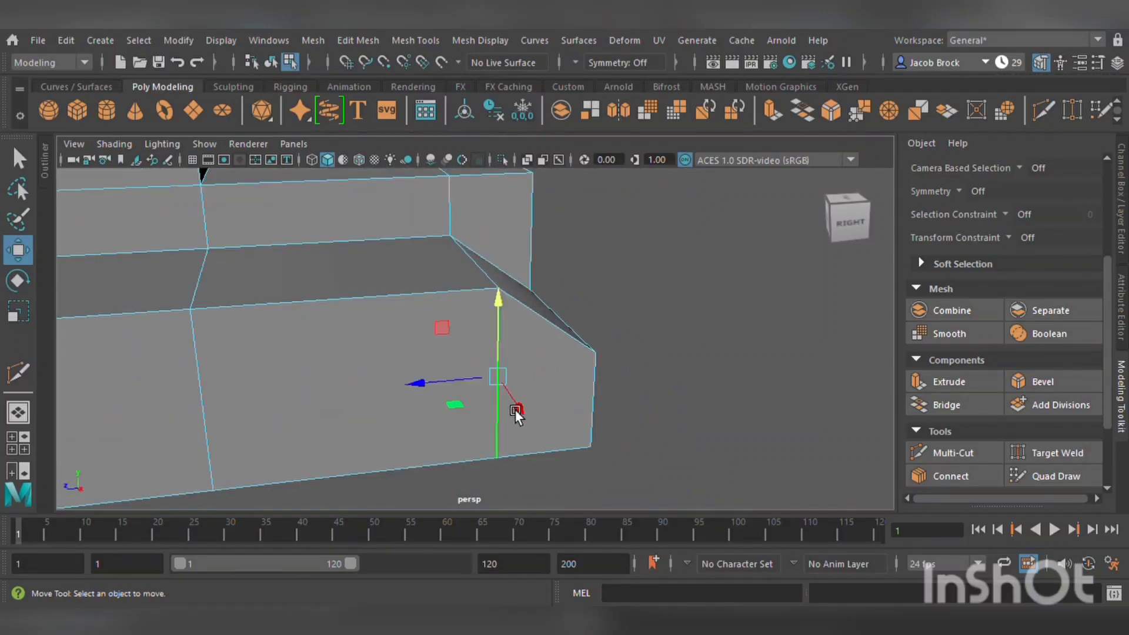
pyautogui.click(483, 269)
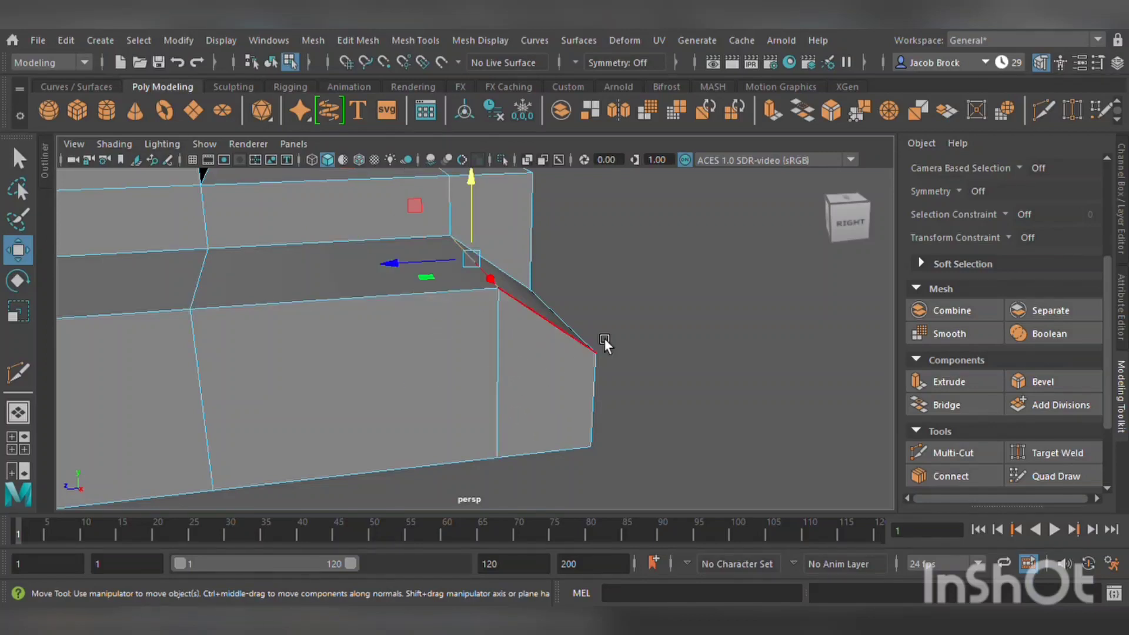
pyautogui.click(517, 348)
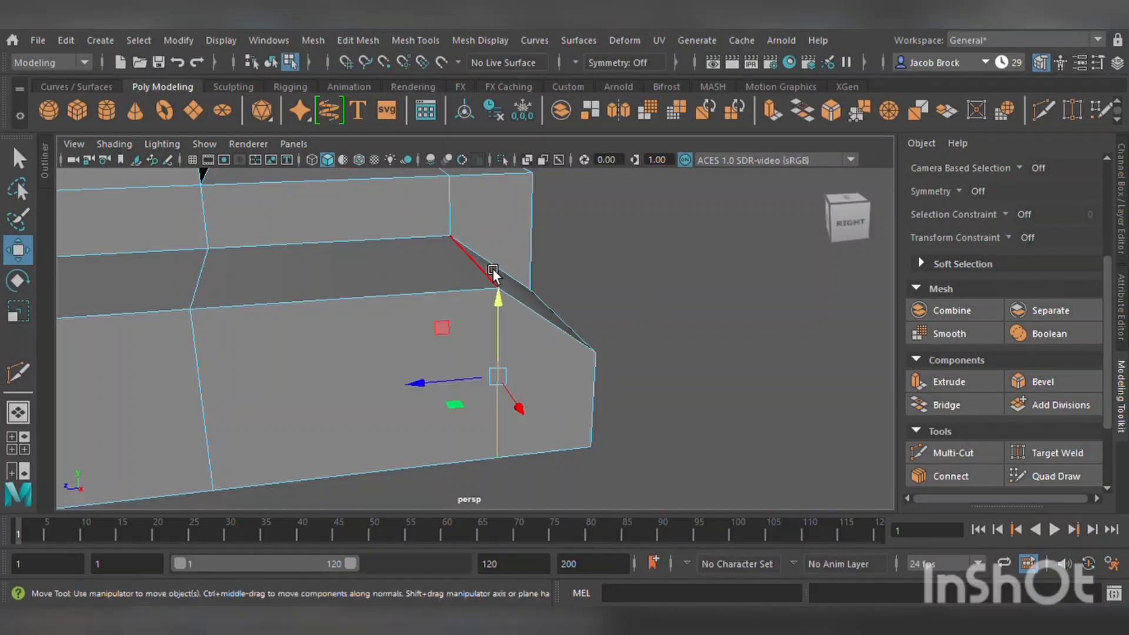
pyautogui.moveTo(451, 388); pyautogui.dragTo(414, 391)
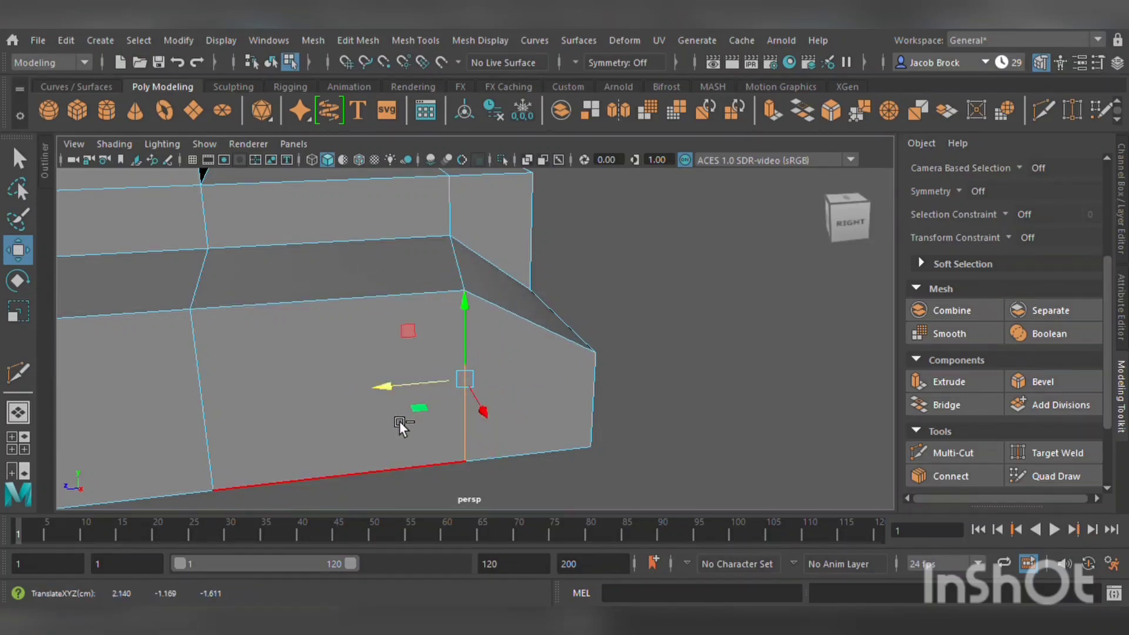
pyautogui.hotkey('ctrl', 'z')
pyautogui.keyDown('shift'); pyautogui.click(503, 278); pyautogui.keyUp('shift')
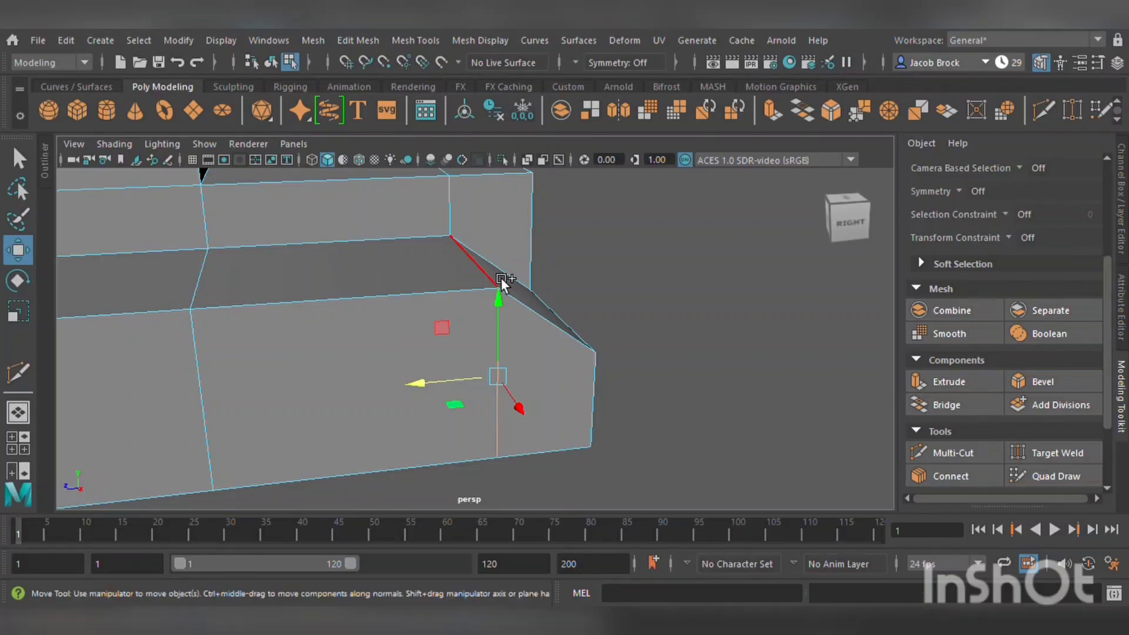
pyautogui.moveTo(409, 342); pyautogui.dragTo(469, 340)
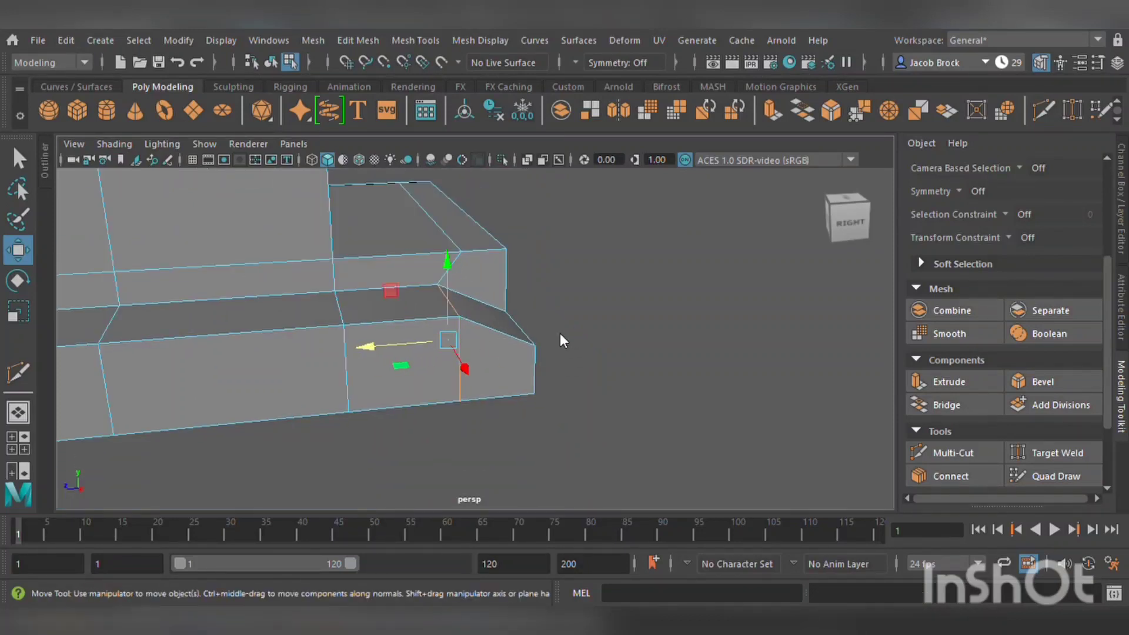
# - Extrude the outer side face beneath the ledge's slope and scale it down to about 0.76 as an inset
pyautogui.press('F11')
pyautogui.click(518, 383)
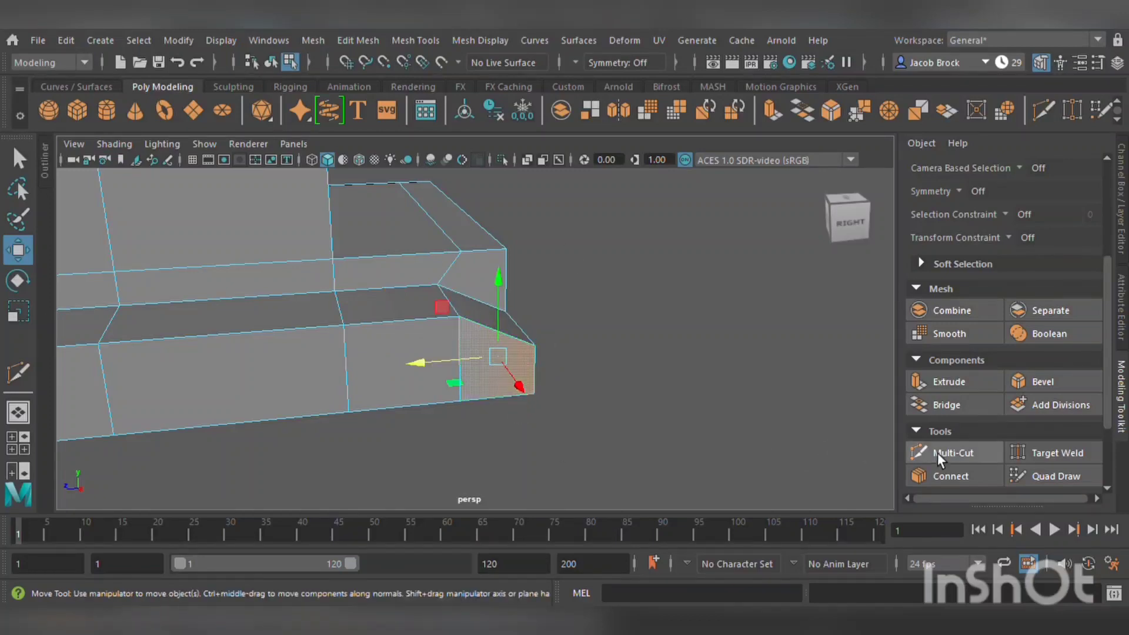
pyautogui.click(971, 384)
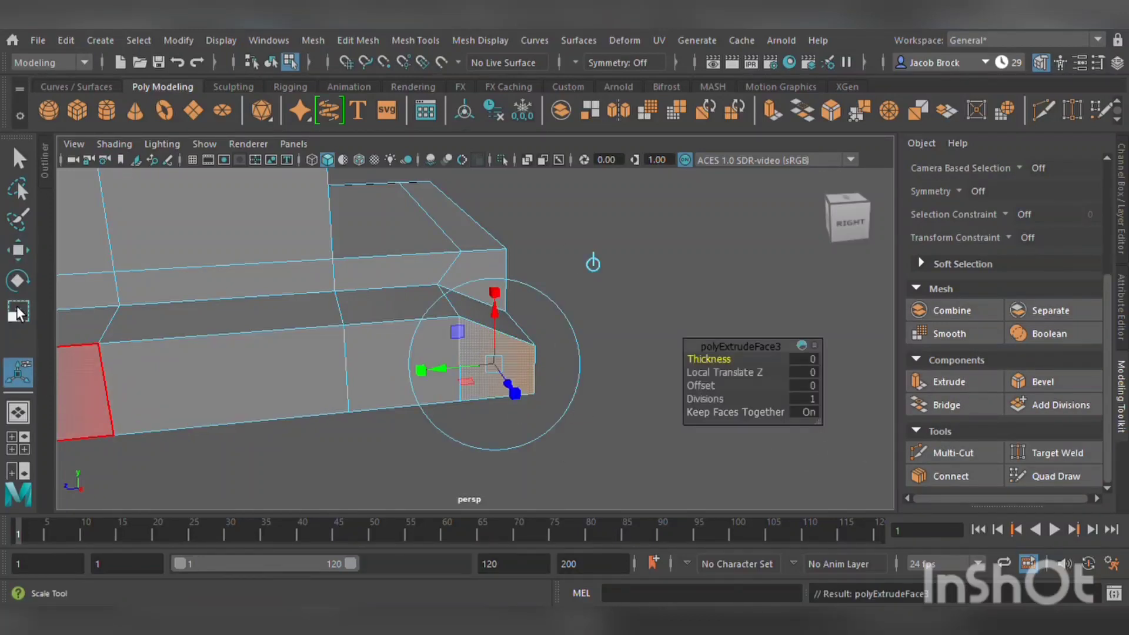
pyautogui.press('r')
pyautogui.moveTo(509, 358); pyautogui.dragTo(499, 359)
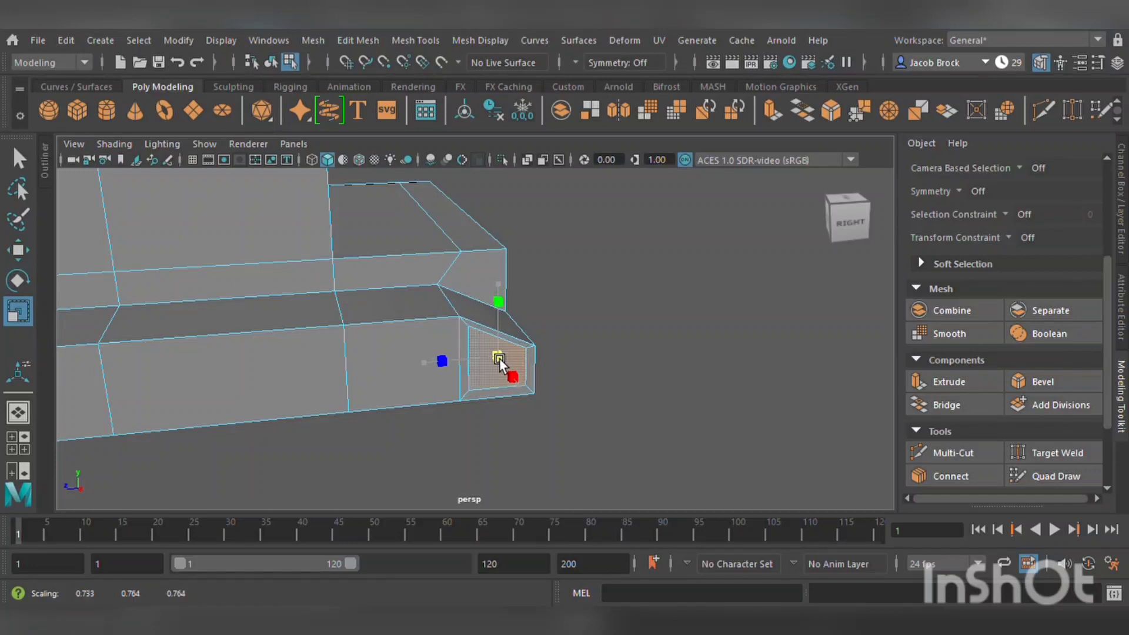
# - Extrude the inset face inward to form a recess in the ledge's end, and return to object mode
pyautogui.click(948, 383)
pyautogui.keyDown('alt'); pyautogui.moveTo(518, 406); pyautogui.dragTo(556, 472); pyautogui.keyUp('alt')
pyautogui.click(661, 290)
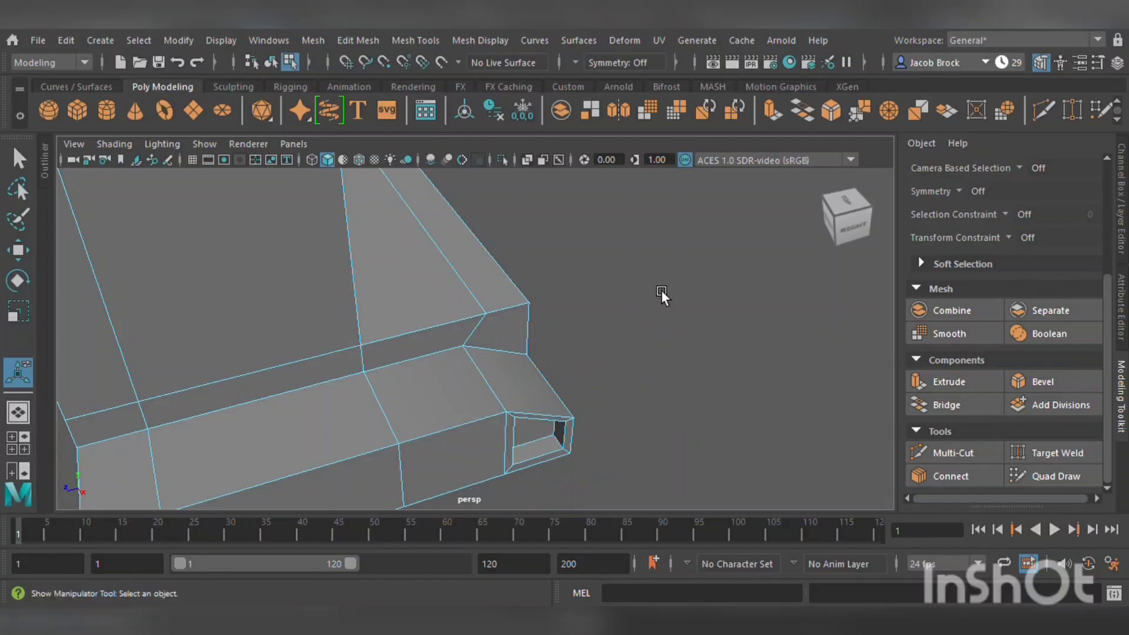
pyautogui.keyDown('alt'); pyautogui.moveTo(662, 290); pyautogui.dragTo(696, 360); pyautogui.keyUp('alt')
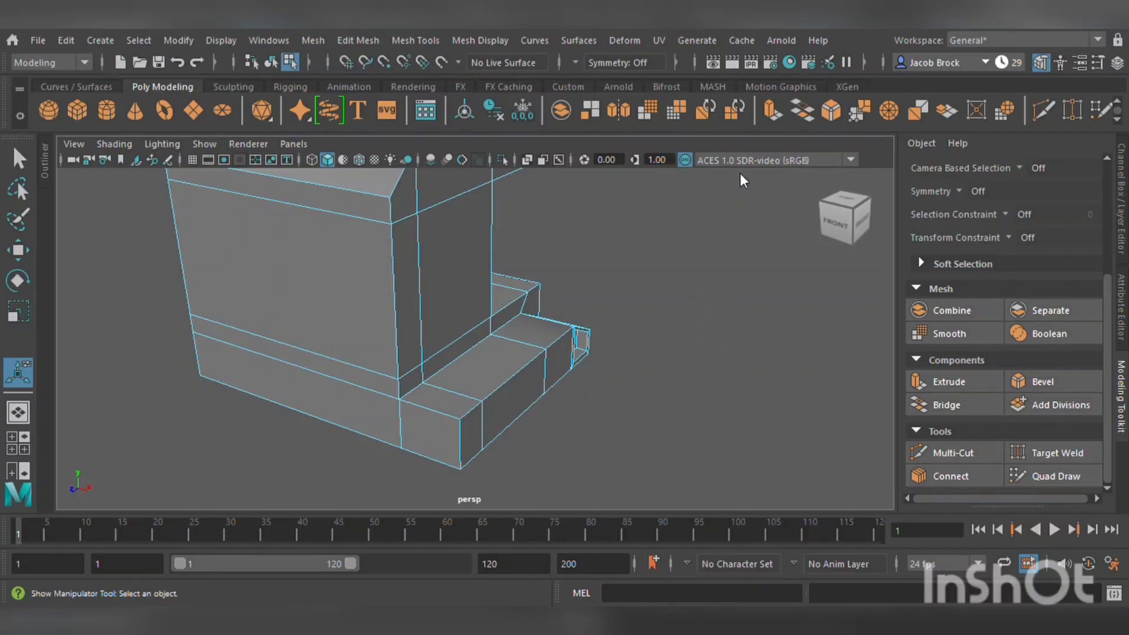
pyautogui.press('q')
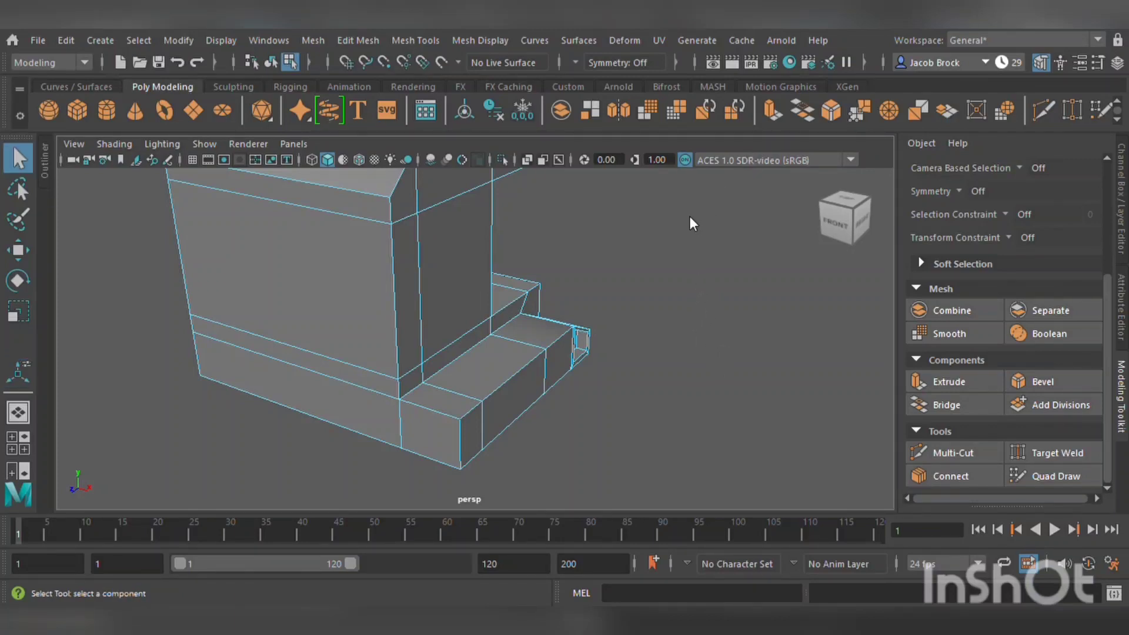
pyautogui.press('F8')
# - Create a polygon cylinder and set its Rotate X to 90 so its cap faces the body's front
pyautogui.keyDown('alt'); pyautogui.moveTo(633, 329); pyautogui.dragTo(657, 313); pyautogui.keyUp('alt')
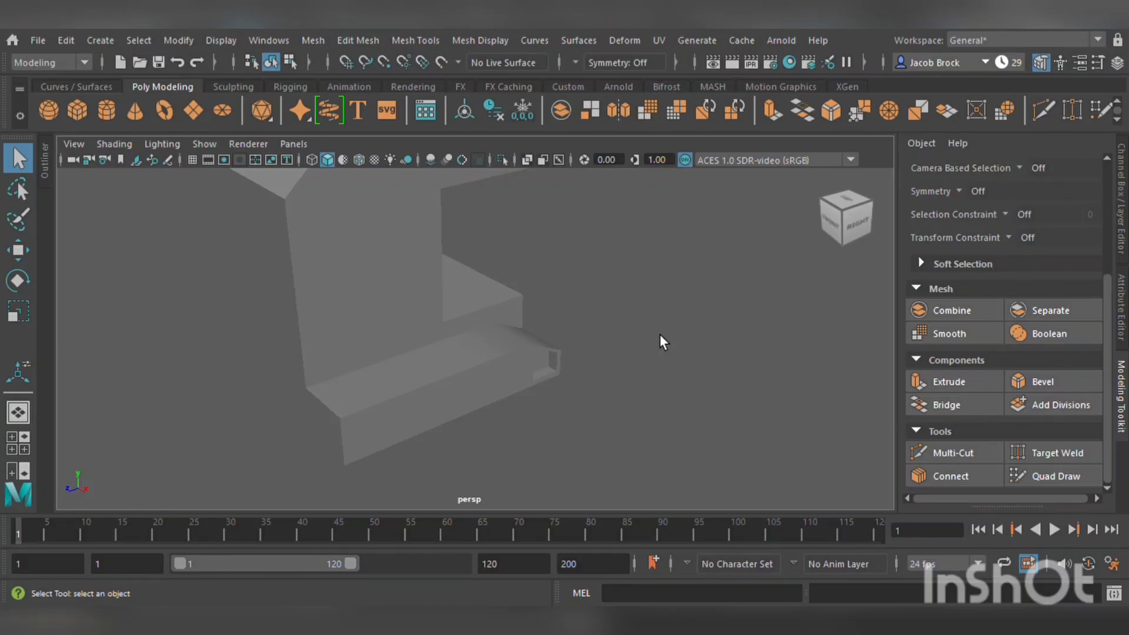
pyautogui.keyDown('alt'); pyautogui.moveTo(265, 242); pyautogui.dragTo(467, 307); pyautogui.keyUp('alt')
pyautogui.click(470, 289)
pyautogui.scroll(-5, 481, 271)
pyautogui.scroll(3, 481, 288)
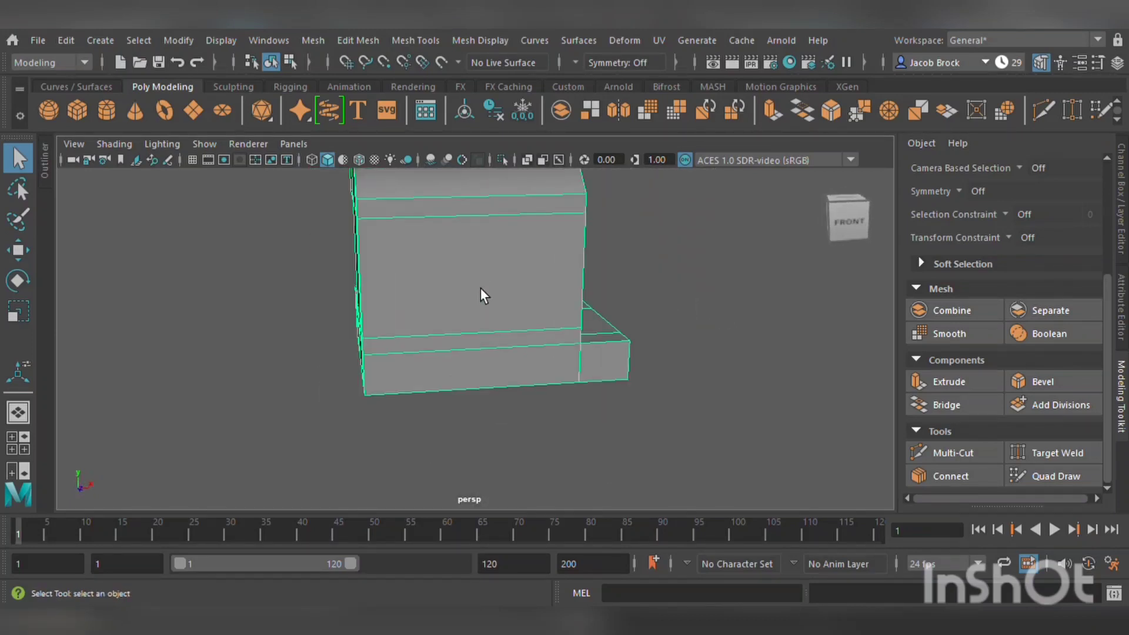
pyautogui.scroll(-1, 412, 300)
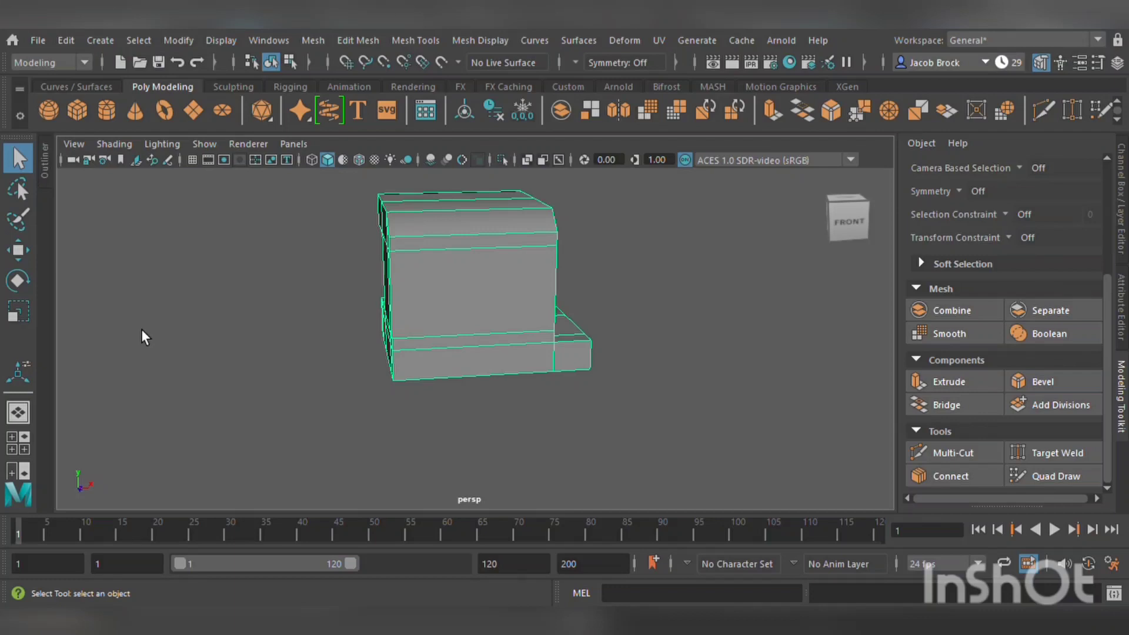
pyautogui.click(117, 111)
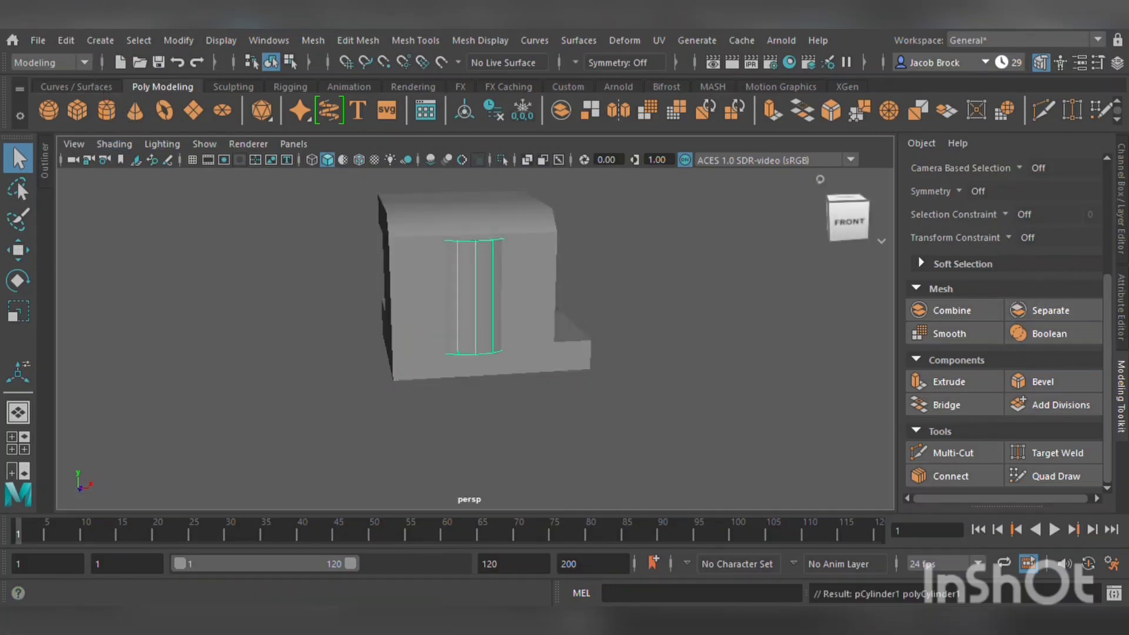
pyautogui.click(1122, 200)
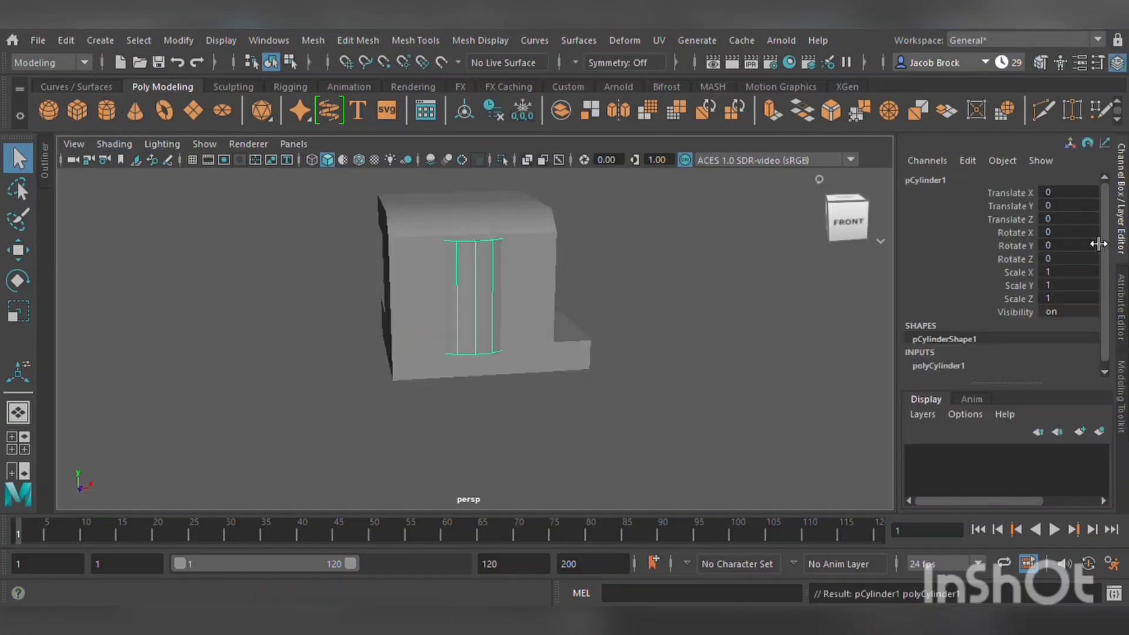
pyautogui.click(1058, 233)
pyautogui.press('Return')
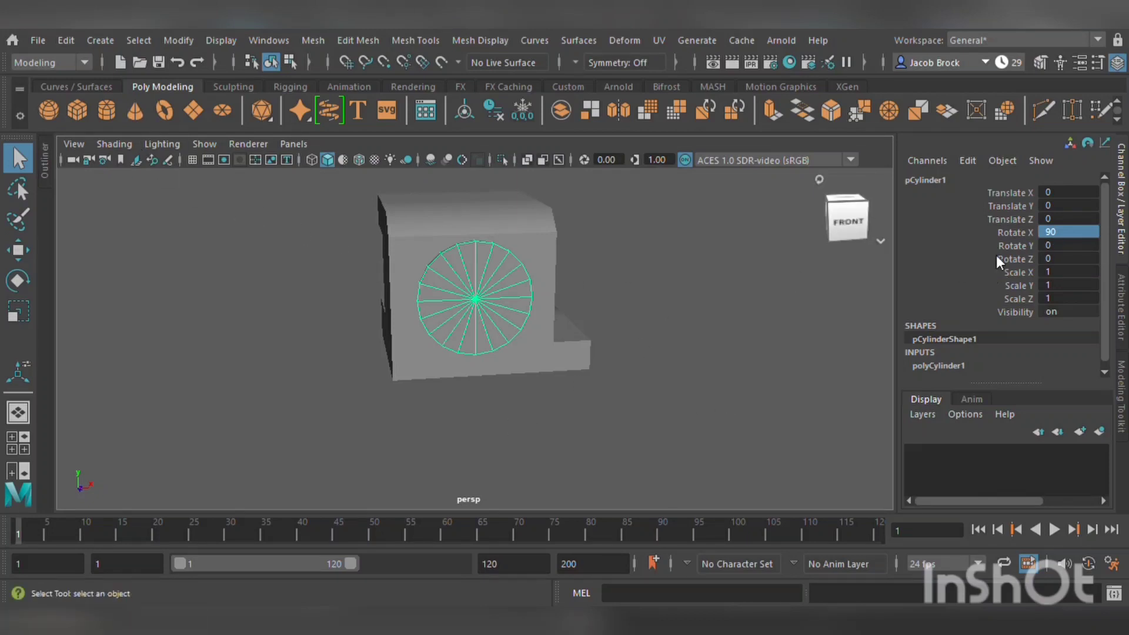
# - Set the cylinder's Subdivisions Axis to 8
pyautogui.click(949, 364)
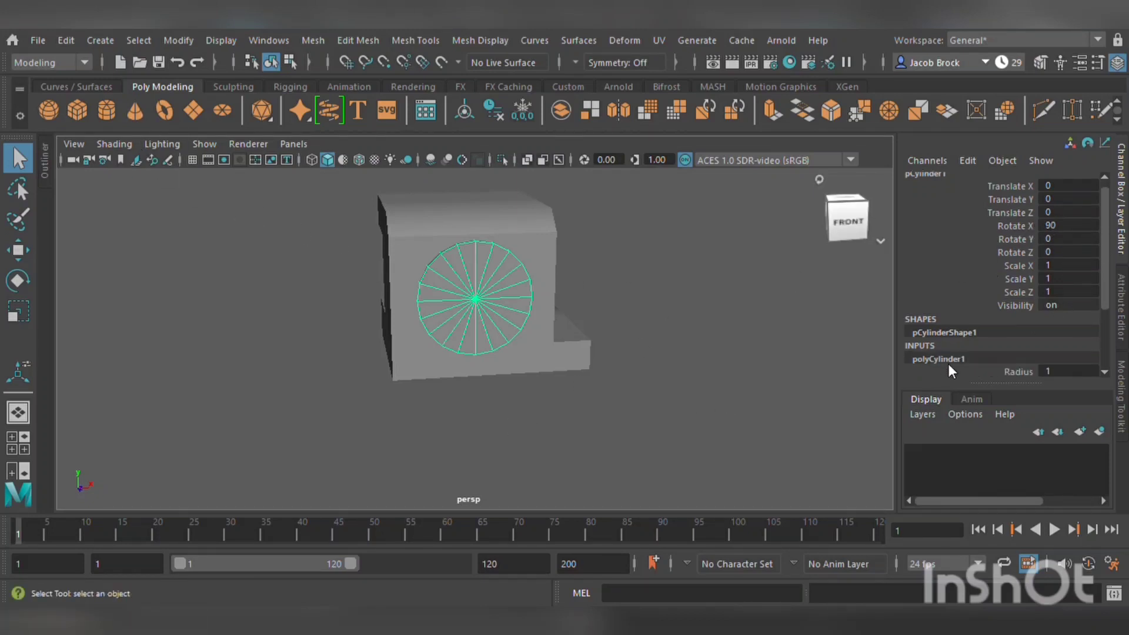
pyautogui.scroll(-3, 1019, 336)
pyautogui.doubleClick(1071, 305)
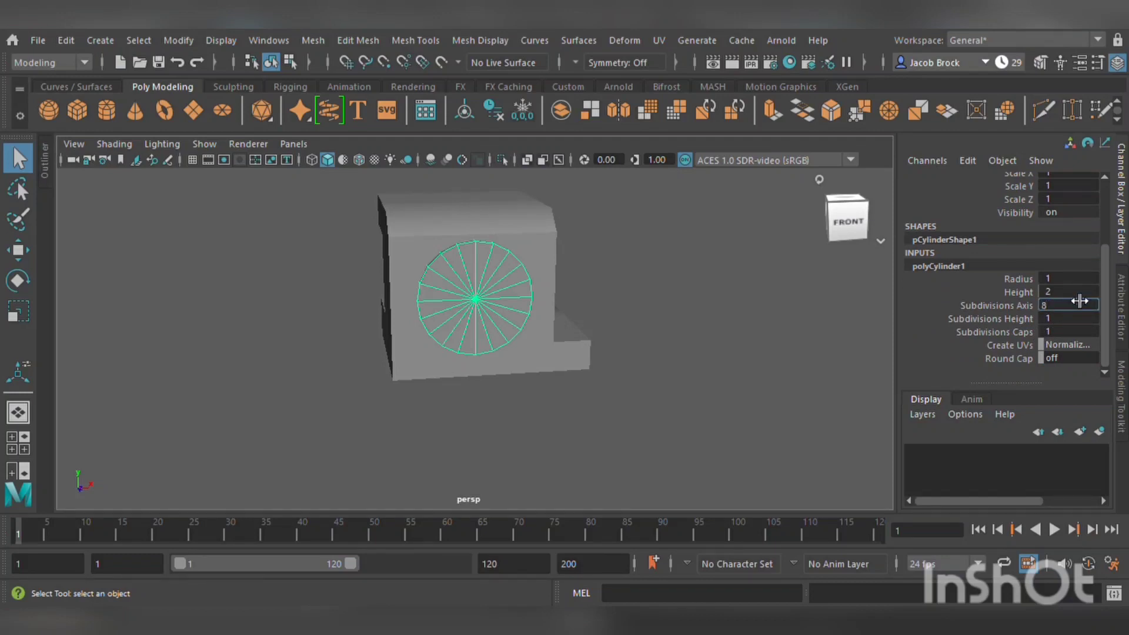
pyautogui.write('8')
pyautogui.press('Return')
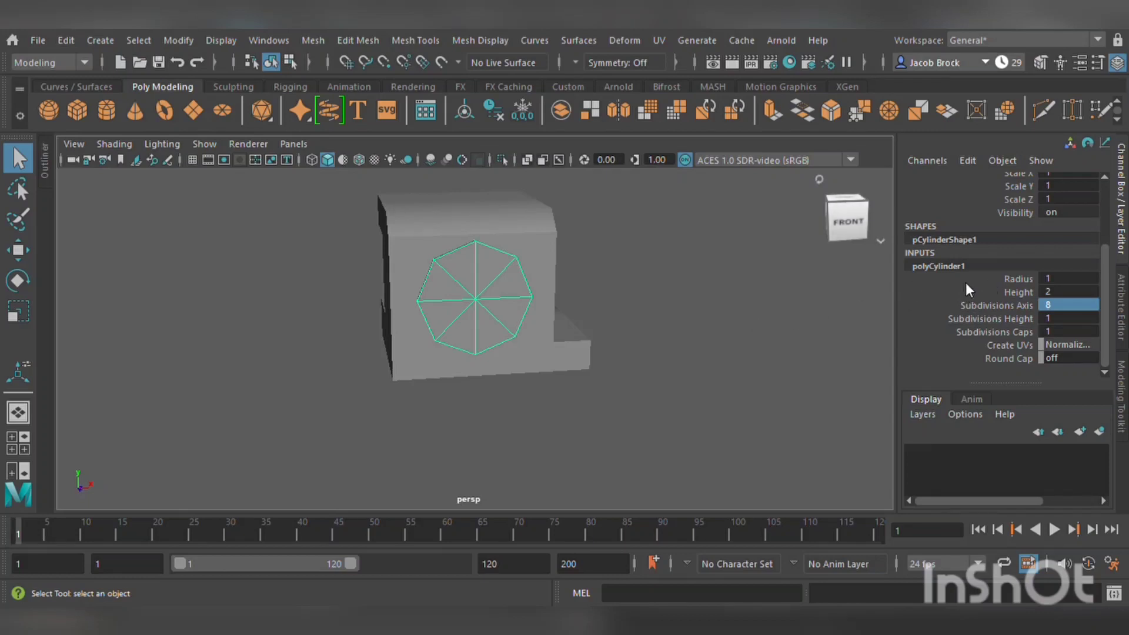
# - Rotate the octagonal cylinder about Z to about 22.5 degrees so its flat sides align with the body
pyautogui.scroll(5, 1036, 200)
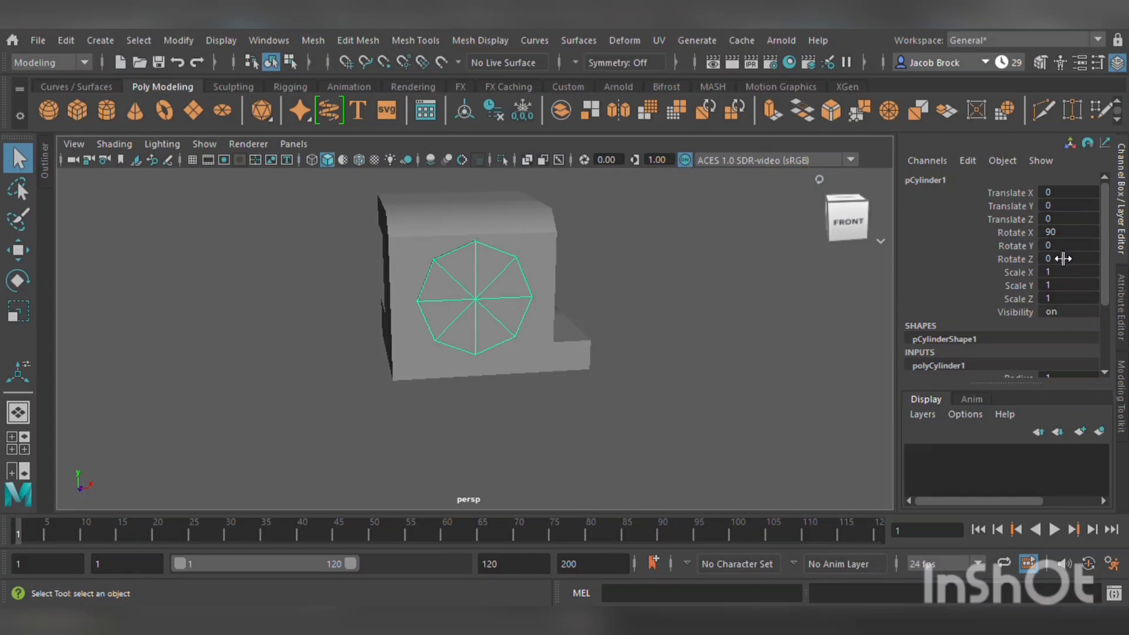
pyautogui.click(1053, 219)
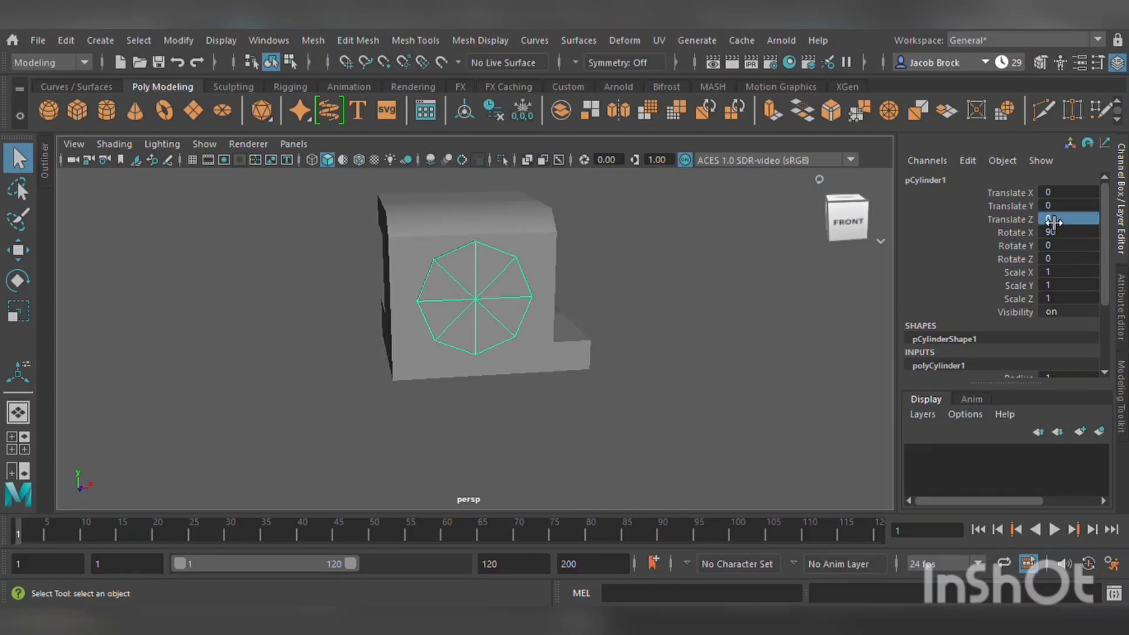
pyautogui.click(1058, 260)
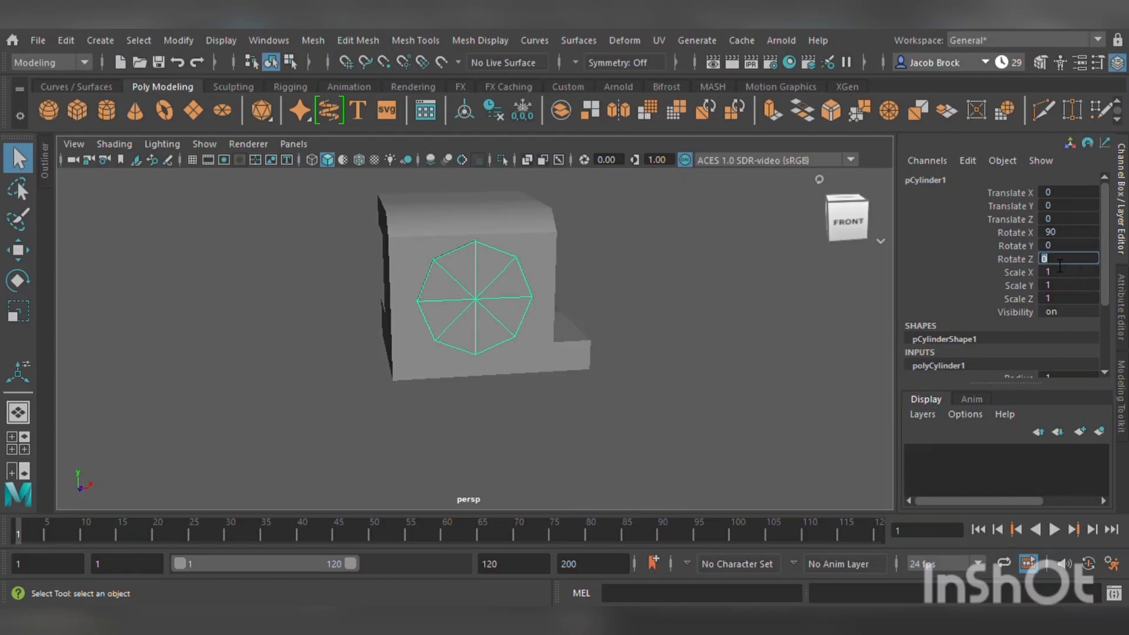
pyautogui.click(662, 308)
pyautogui.click(477, 273)
pyautogui.click(20, 258)
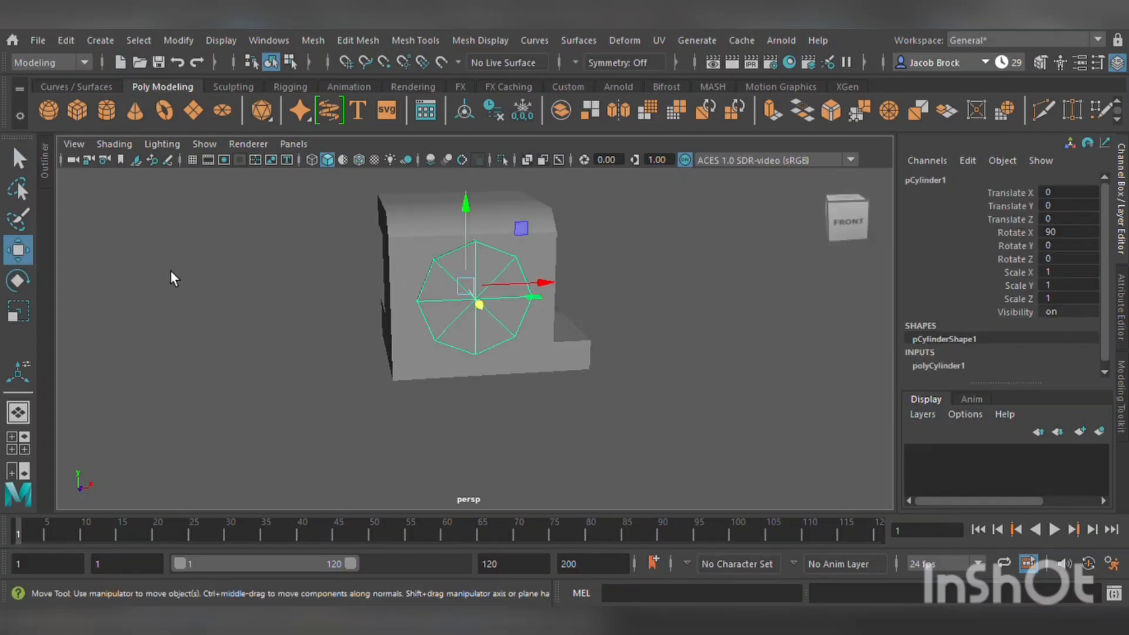
pyautogui.click(18, 281)
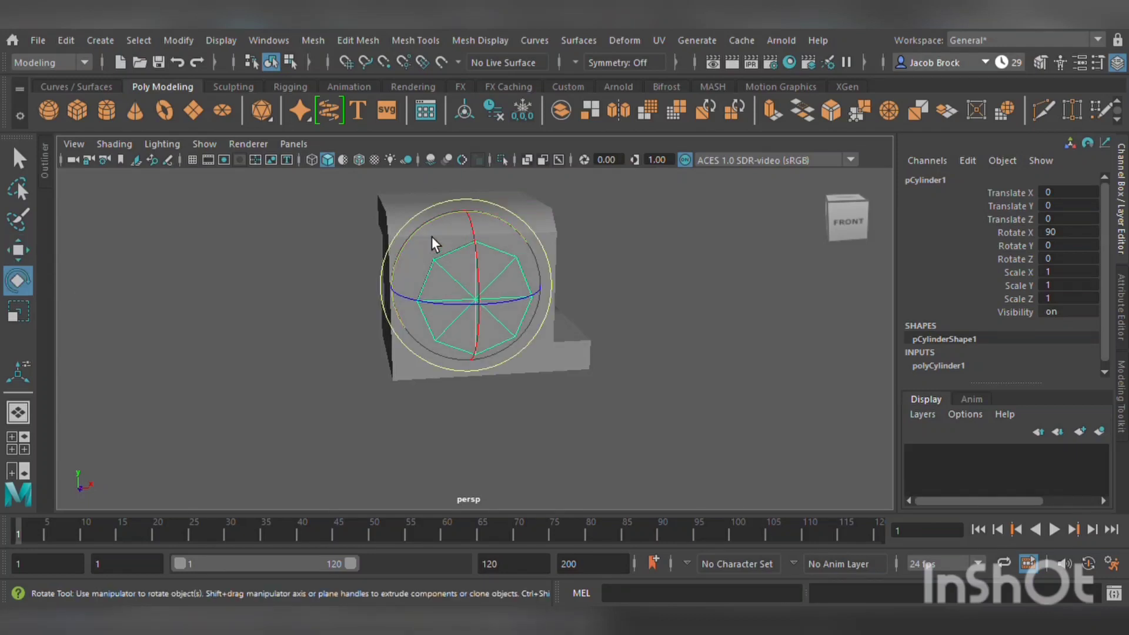
pyautogui.moveTo(422, 239); pyautogui.dragTo(412, 267)
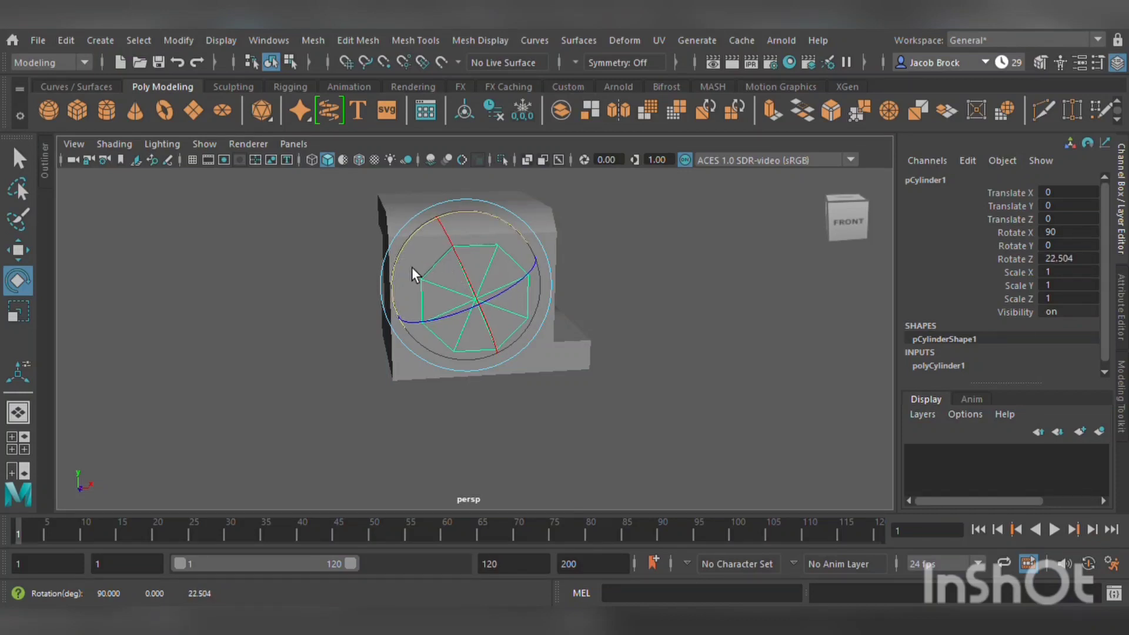
# - Move the octagonal cylinder forward to a Translate Z of about 0.328 so it protrudes from the front face
pyautogui.click(724, 271)
pyautogui.keyDown('alt'); pyautogui.moveTo(690, 308); pyautogui.dragTo(517, 347); pyautogui.keyUp('alt')
pyautogui.click(511, 351)
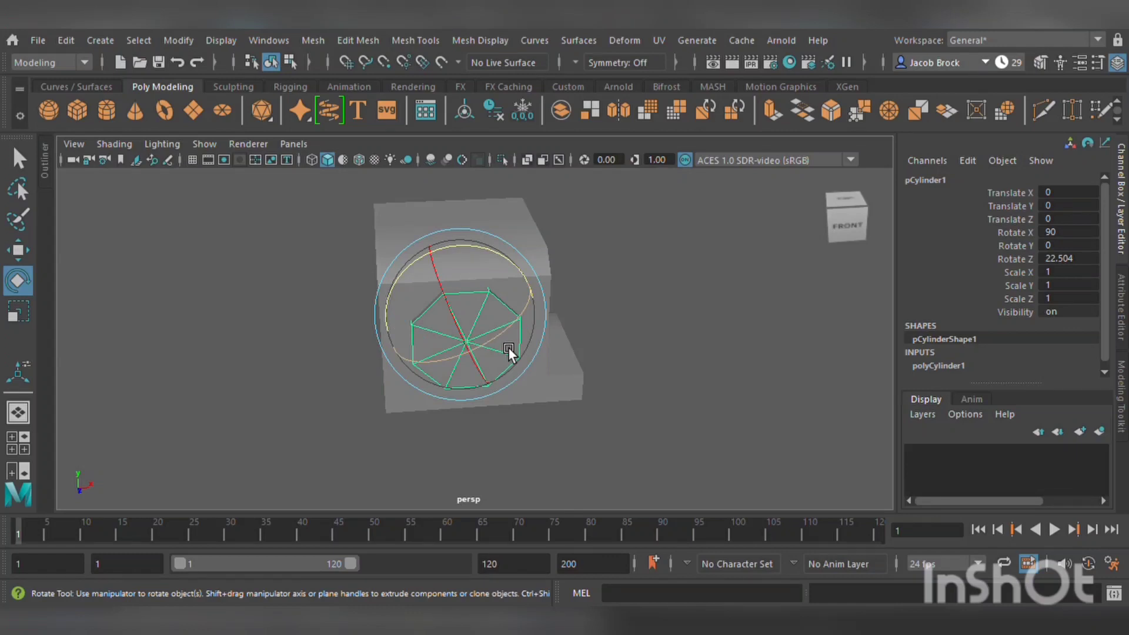
pyautogui.keyDown('alt'); pyautogui.moveTo(509, 347); pyautogui.dragTo(210, 228); pyautogui.keyUp('alt')
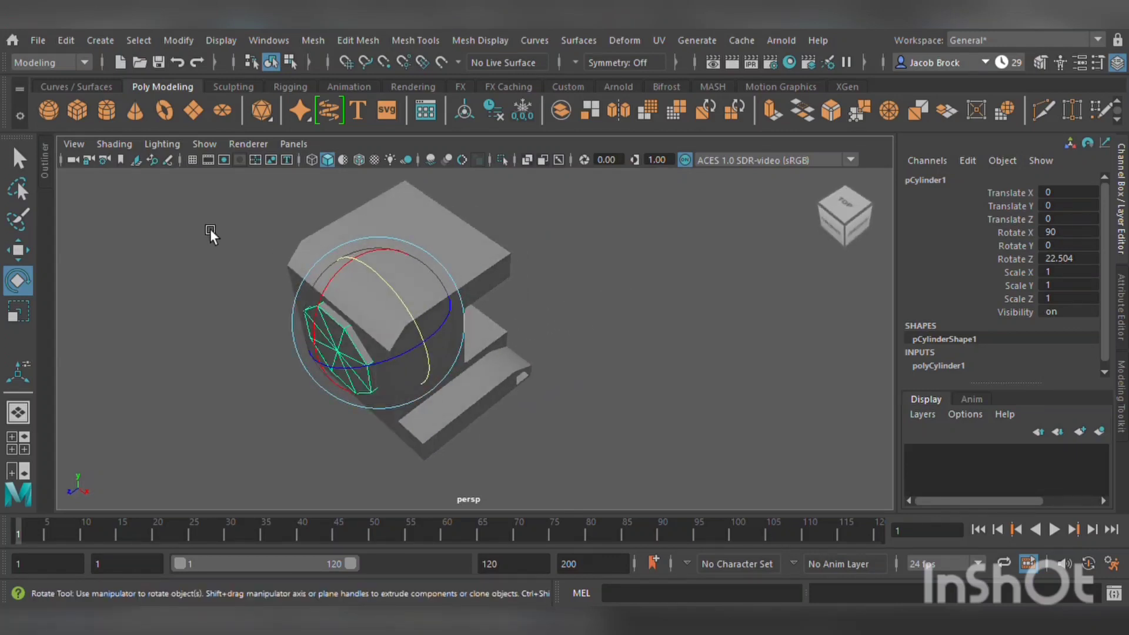
pyautogui.press('w')
pyautogui.moveTo(333, 385); pyautogui.dragTo(308, 381, button='middle')
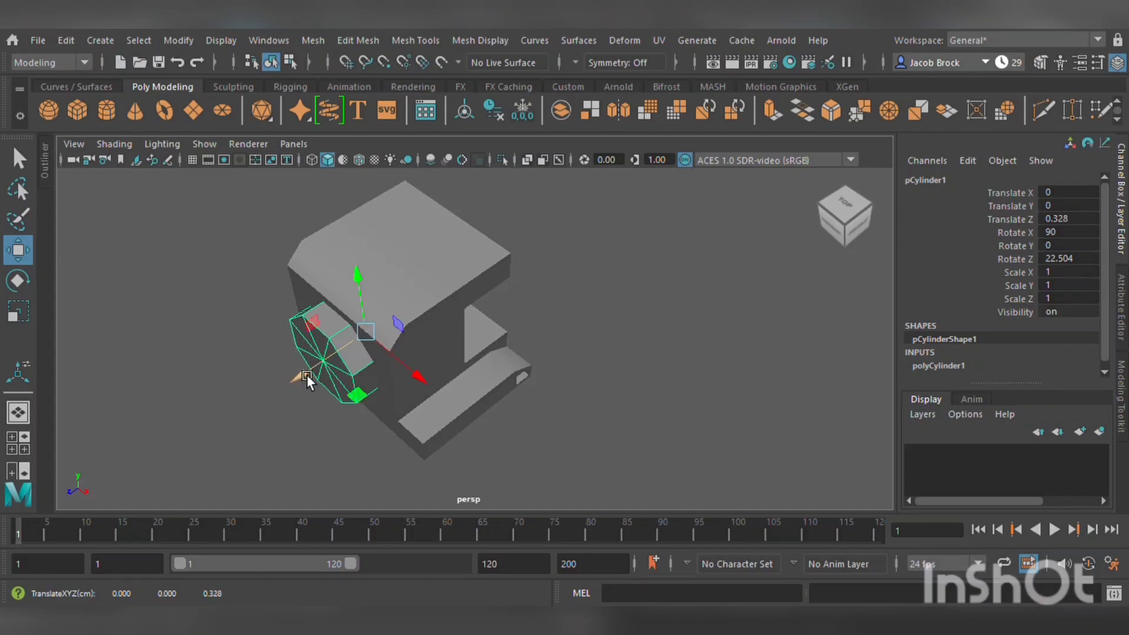
pyautogui.click(737, 242)
# - Create a second polygon cylinder and set its Rotate X to 90
pyautogui.keyDown('alt'); pyautogui.moveTo(624, 289); pyautogui.dragTo(535, 233); pyautogui.keyUp('alt')
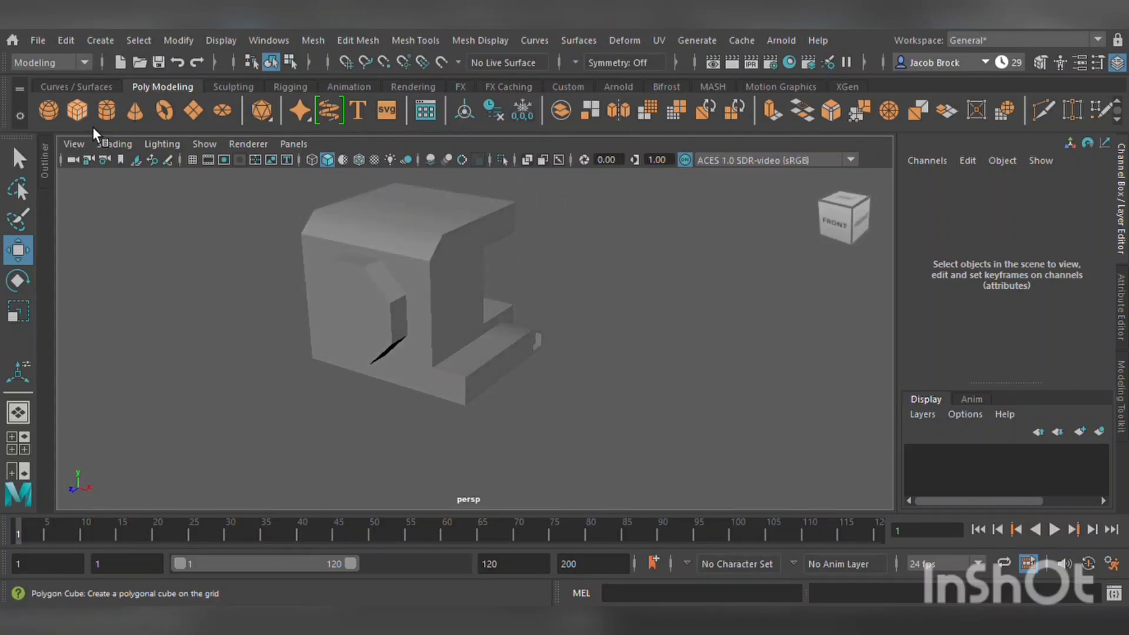
pyautogui.click(108, 111)
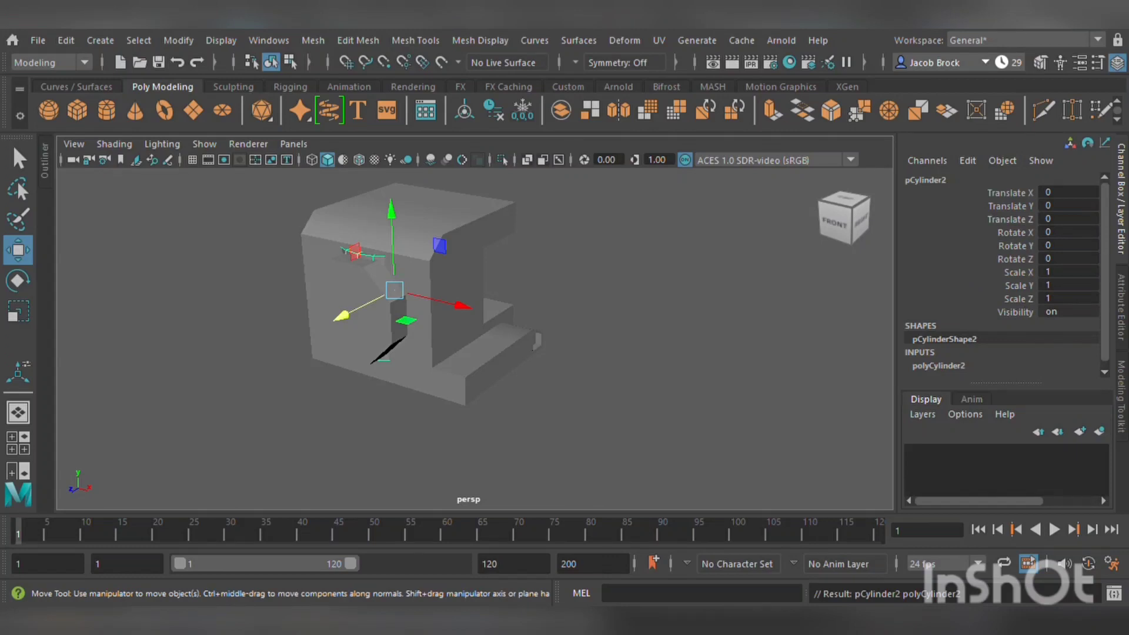
pyautogui.click(1049, 234)
pyautogui.press('Return')
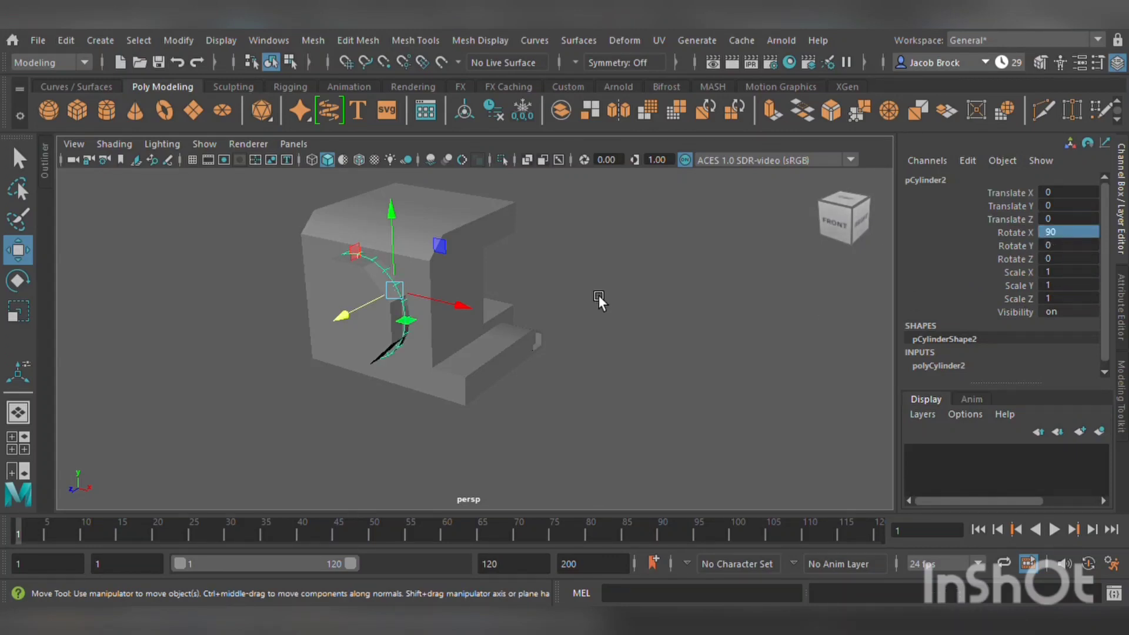
# - Move the second cylinder forward to a Translate Z of about 0.924 and scale it to about 0.742 × 0.505 × 0.742
pyautogui.moveTo(347, 325); pyautogui.dragTo(316, 341)
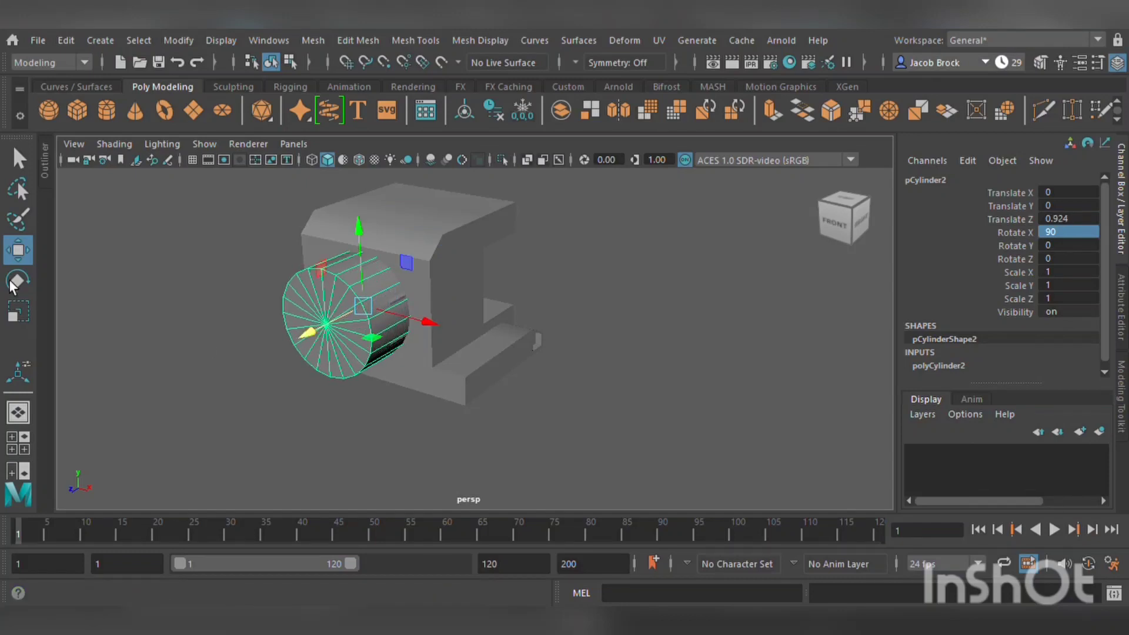
pyautogui.click(26, 320)
pyautogui.moveTo(371, 317); pyautogui.dragTo(310, 388)
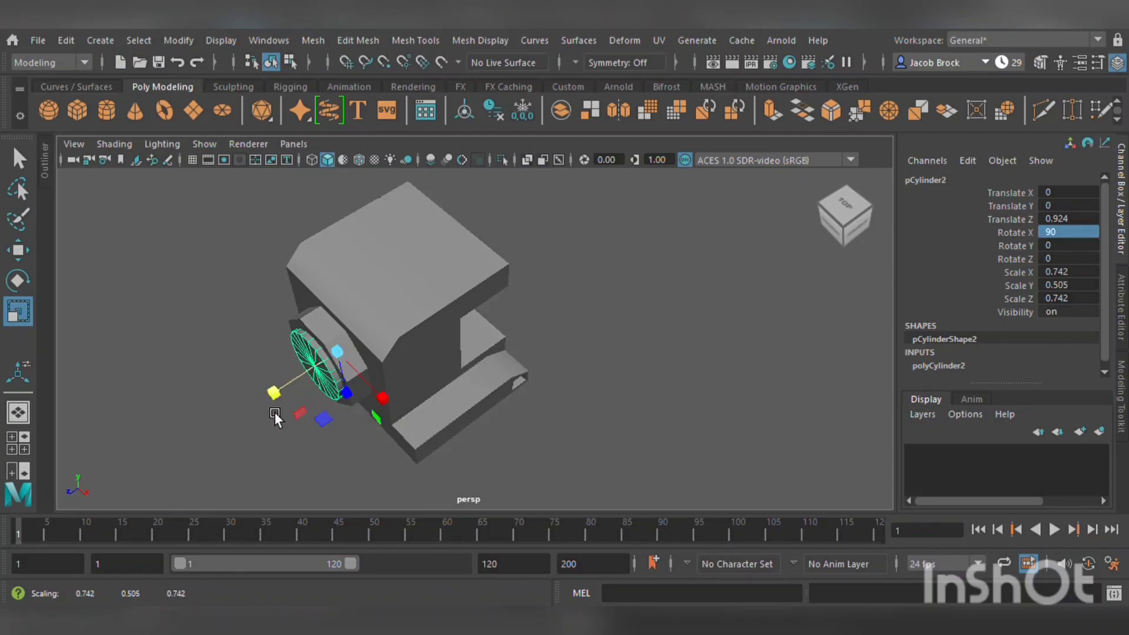
pyautogui.keyDown('alt'); pyautogui.moveTo(299, 408); pyautogui.dragTo(386, 373); pyautogui.keyUp('alt')
pyautogui.click(19, 250)
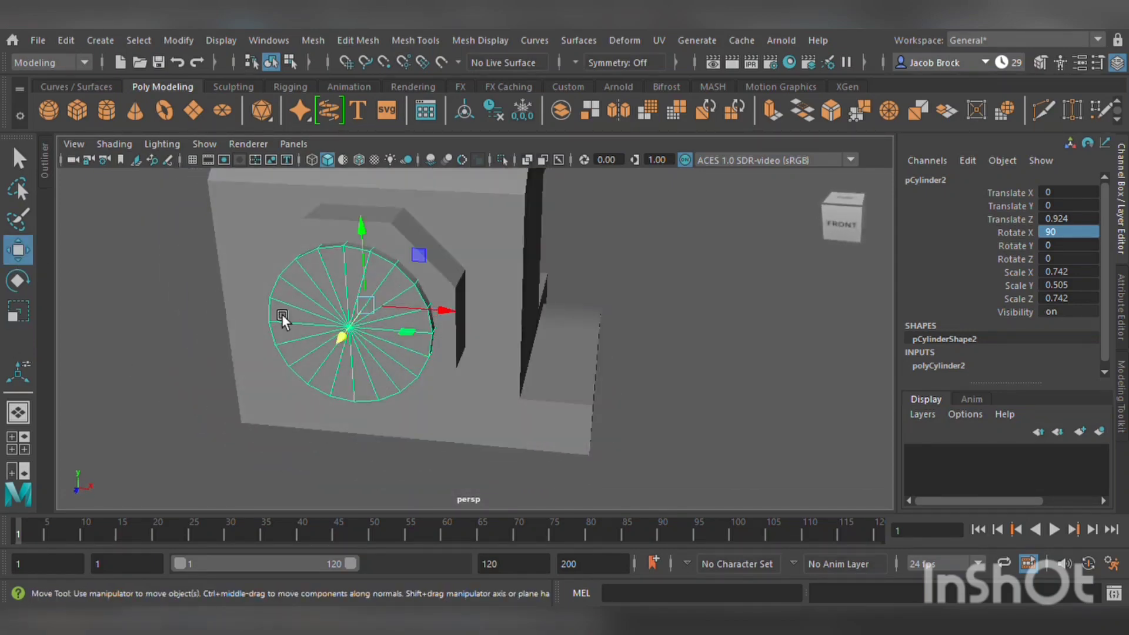
# - Select all front cap faces of the second cylinder, extrude them and scale them slightly inward to leave a narrow rim
pyautogui.press('F11')
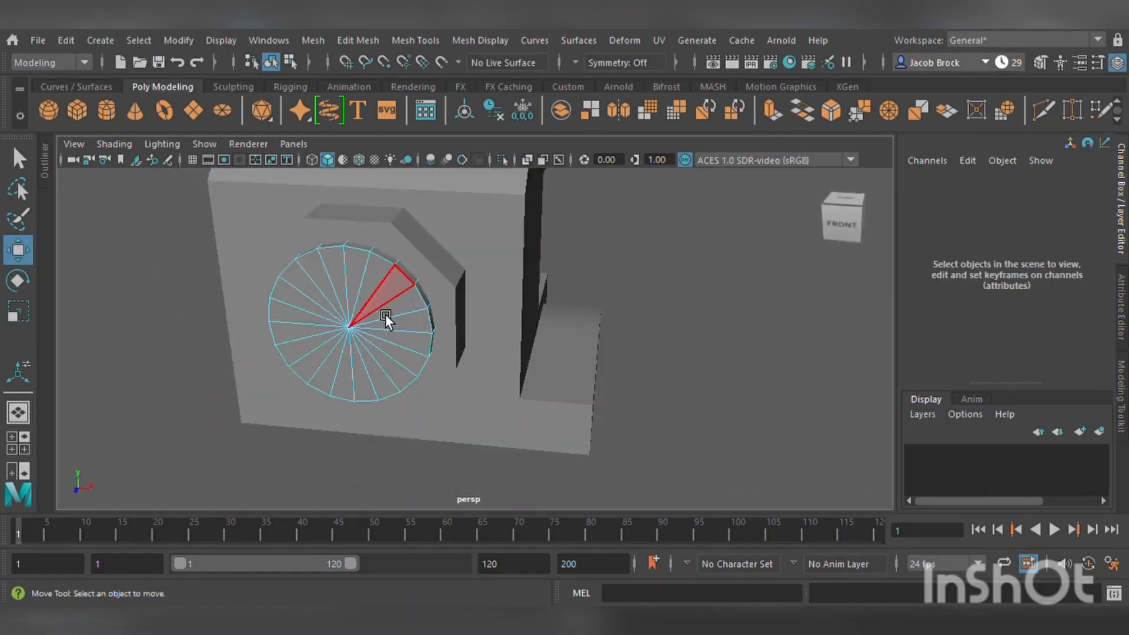
pyautogui.moveTo(388, 313)
pyautogui.mouseDown()
pyautogui.moveTo(361, 313)
pyautogui.moveTo(377, 348)
pyautogui.moveTo(331, 307)
pyautogui.moveTo(319, 329)
pyautogui.mouseUp()
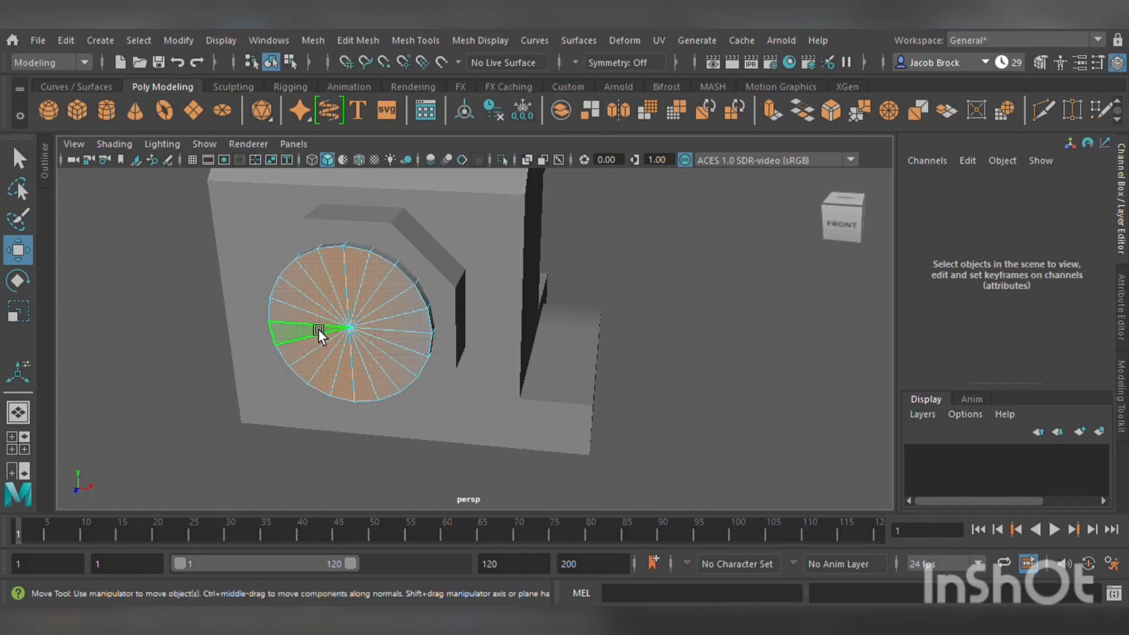
pyautogui.click(1120, 397)
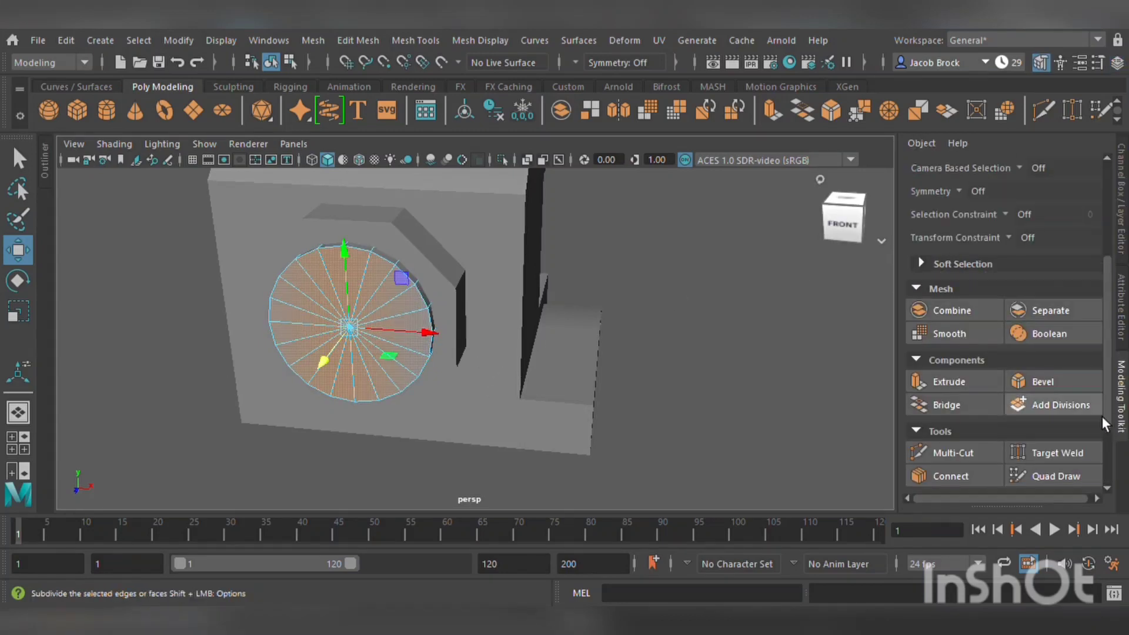
pyautogui.click(960, 386)
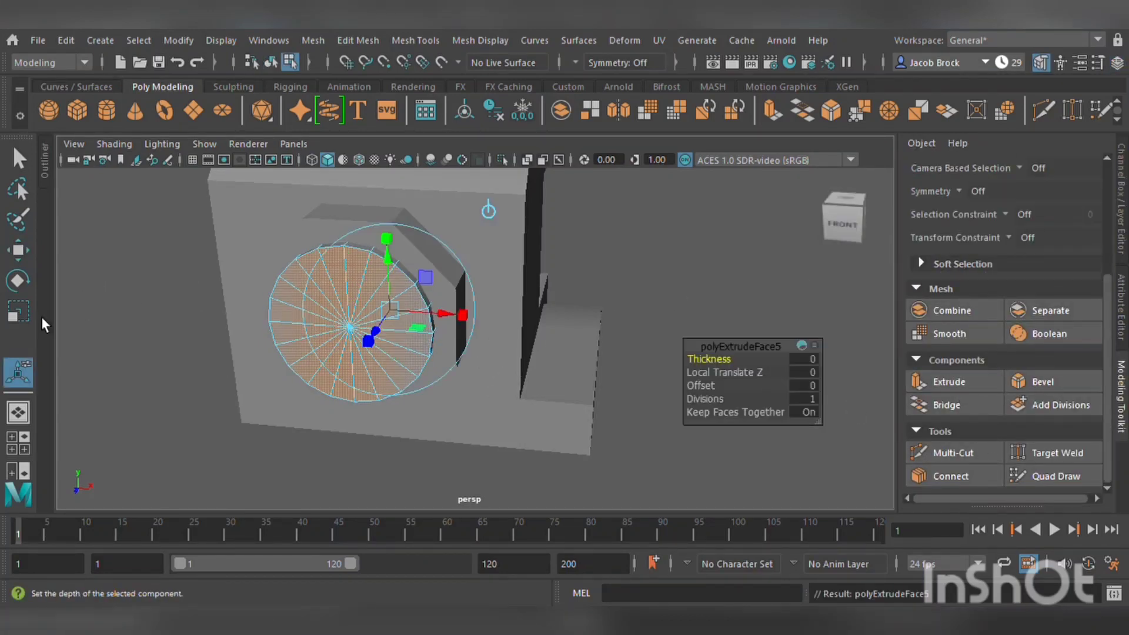
pyautogui.click(17, 312)
pyautogui.moveTo(378, 333); pyautogui.dragTo(349, 334)
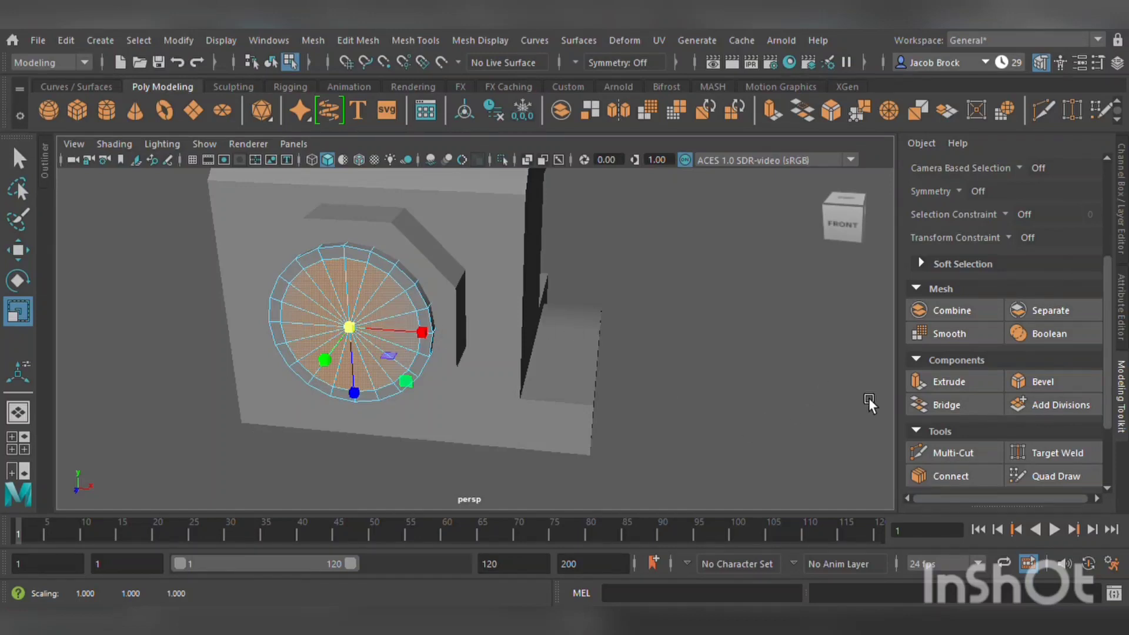
# - Extrude the inner cap faces forward with a Local Translate Z of about 0.21
pyautogui.click(941, 383)
pyautogui.moveTo(384, 339); pyautogui.dragTo(371, 347)
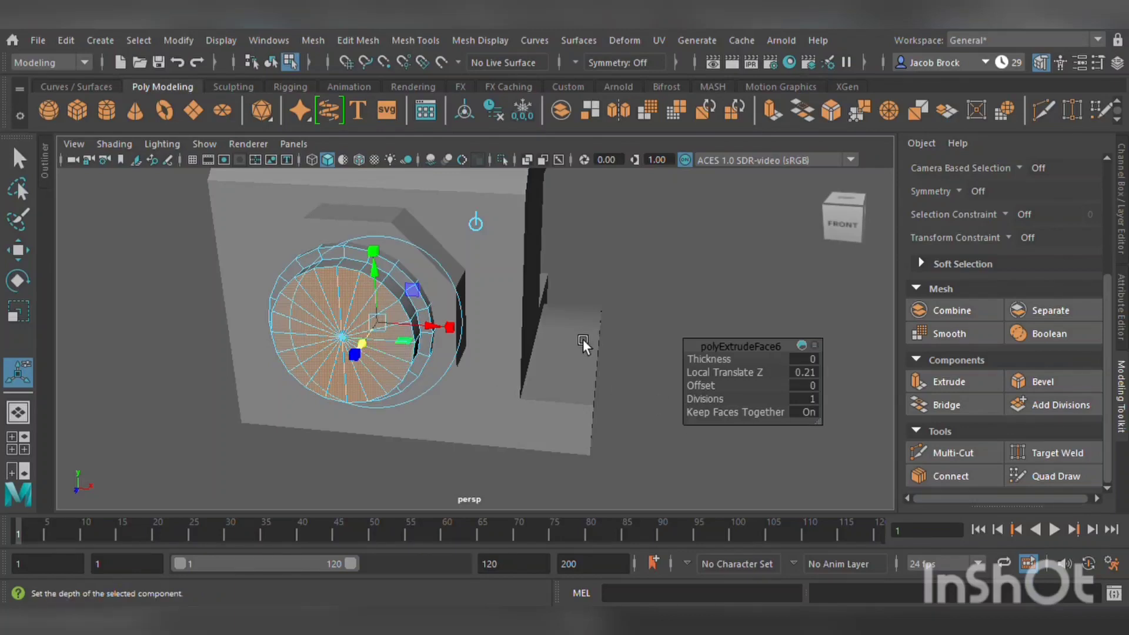
pyautogui.keyDown('alt'); pyautogui.moveTo(584, 339); pyautogui.dragTo(502, 345); pyautogui.keyUp('alt')
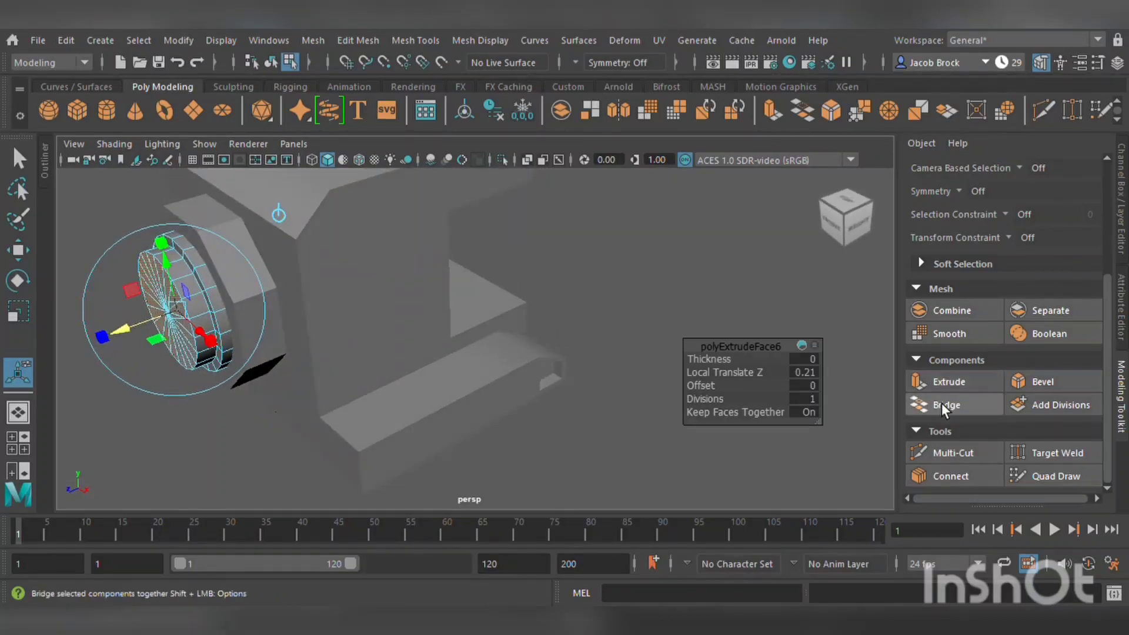
# - Inset the front faces to a scale of about 0.787 and extrude them forward by a Local Translate Z of about 0.445
pyautogui.click(18, 312)
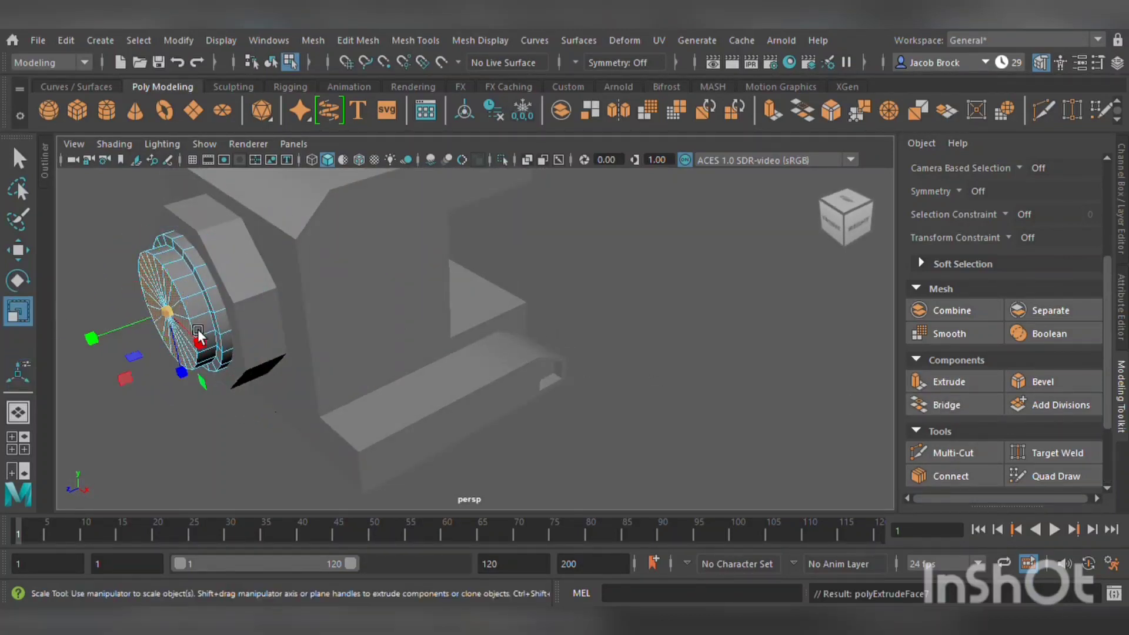
pyautogui.moveTo(199, 336); pyautogui.dragTo(158, 317)
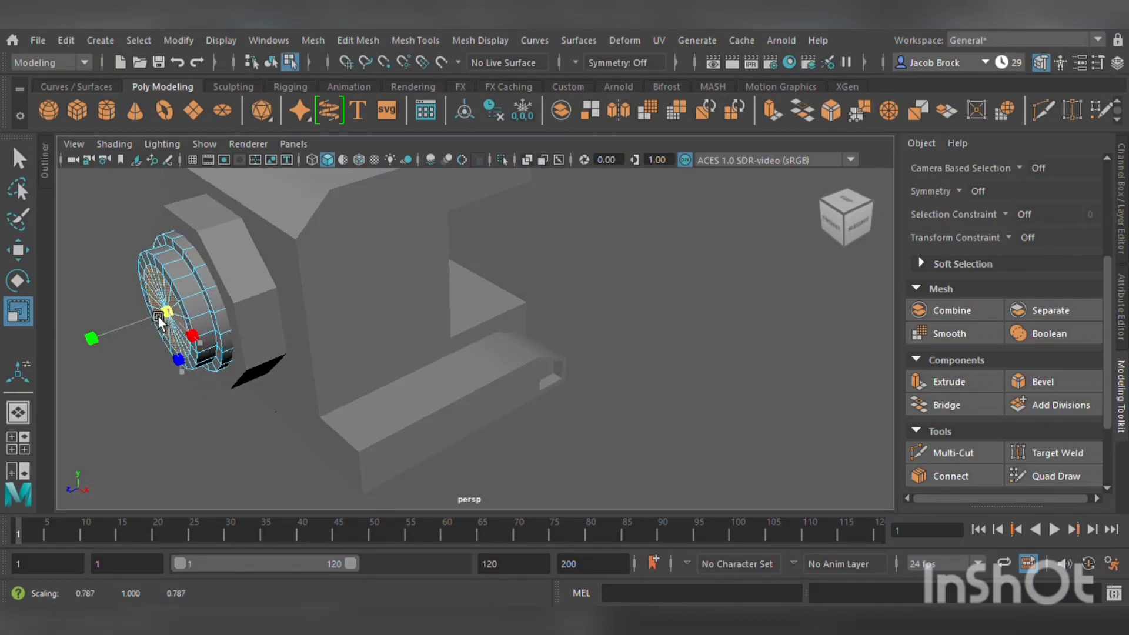
pyautogui.click(949, 383)
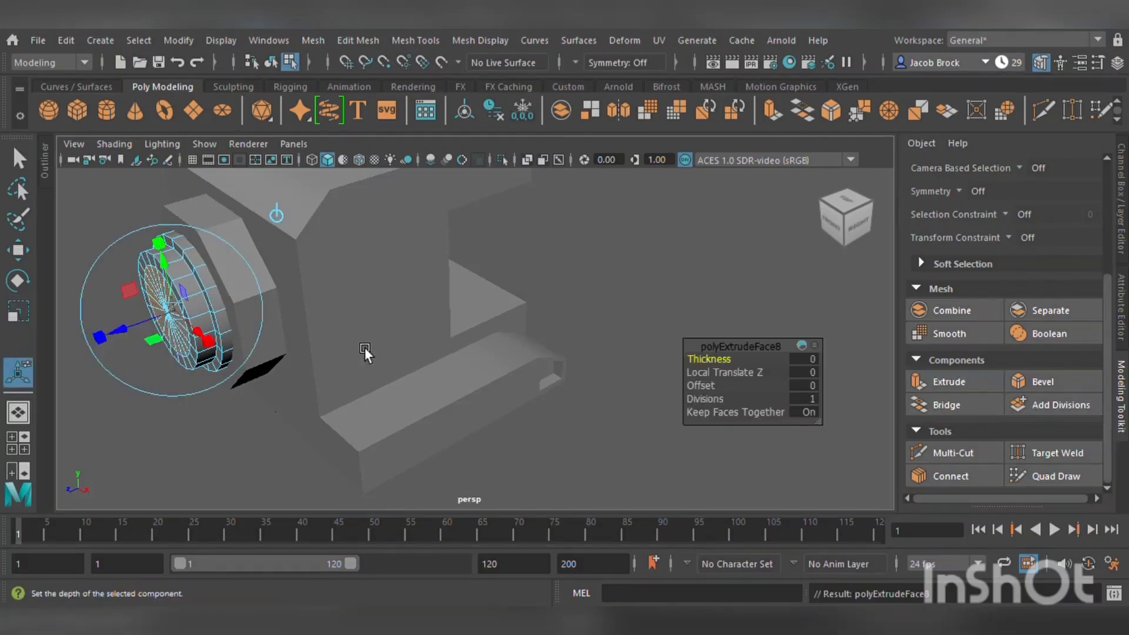
pyautogui.keyDown('alt'); pyautogui.moveTo(364, 352); pyautogui.dragTo(314, 348); pyautogui.keyUp('alt')
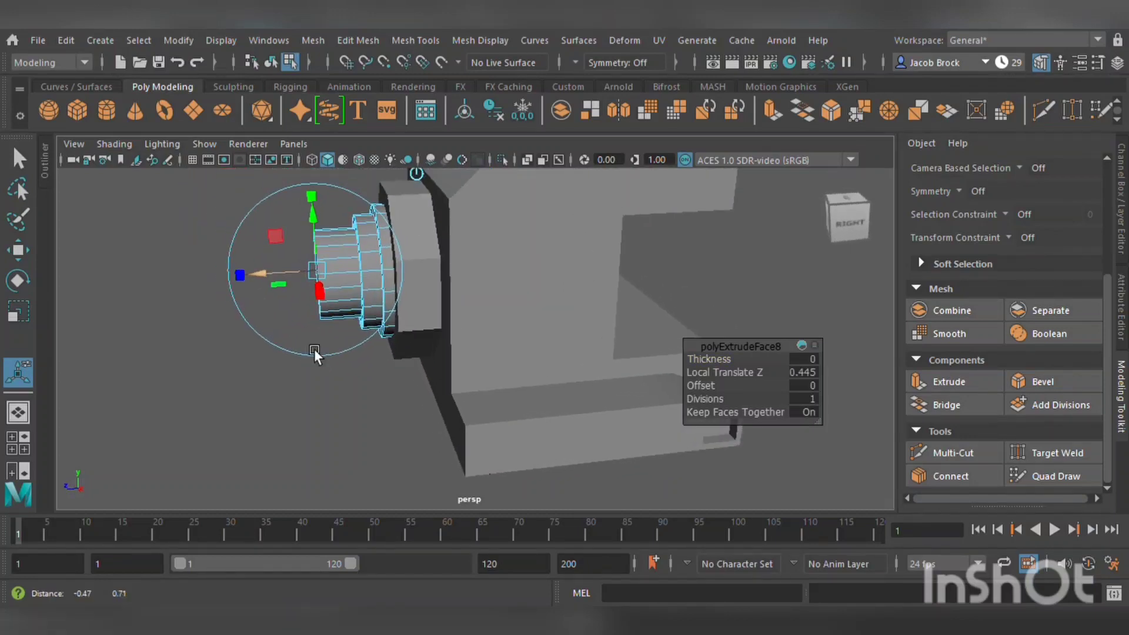
# - Tilt the end faces of the barrel downward and extrude another segment along the tilted direction
pyautogui.click(18, 281)
pyautogui.moveTo(287, 217); pyautogui.dragTo(270, 228)
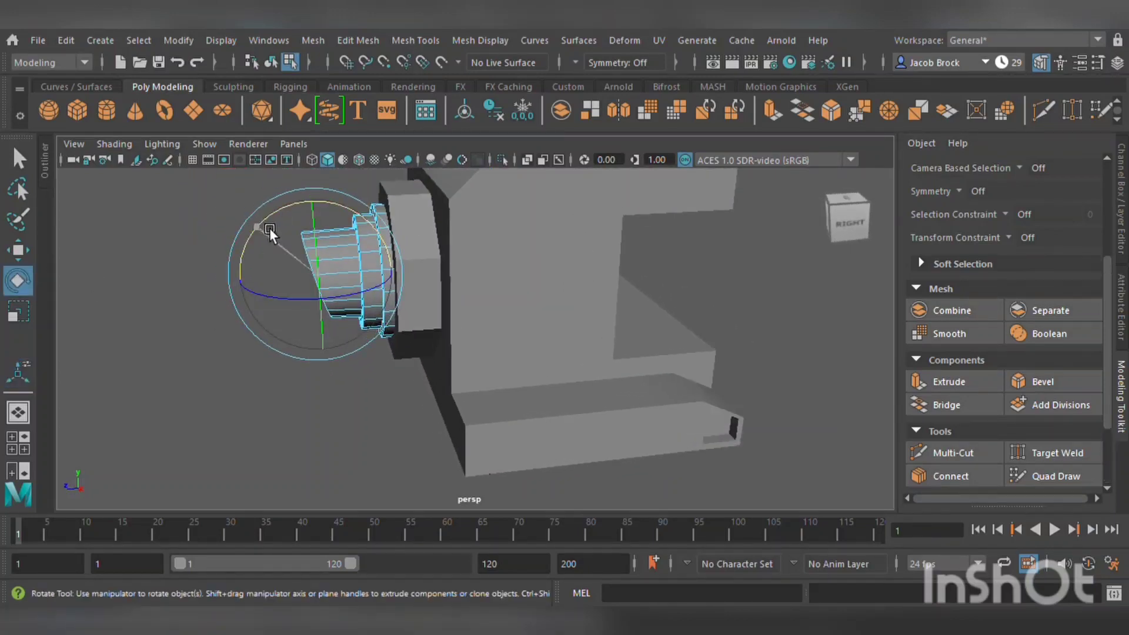
pyautogui.click(948, 382)
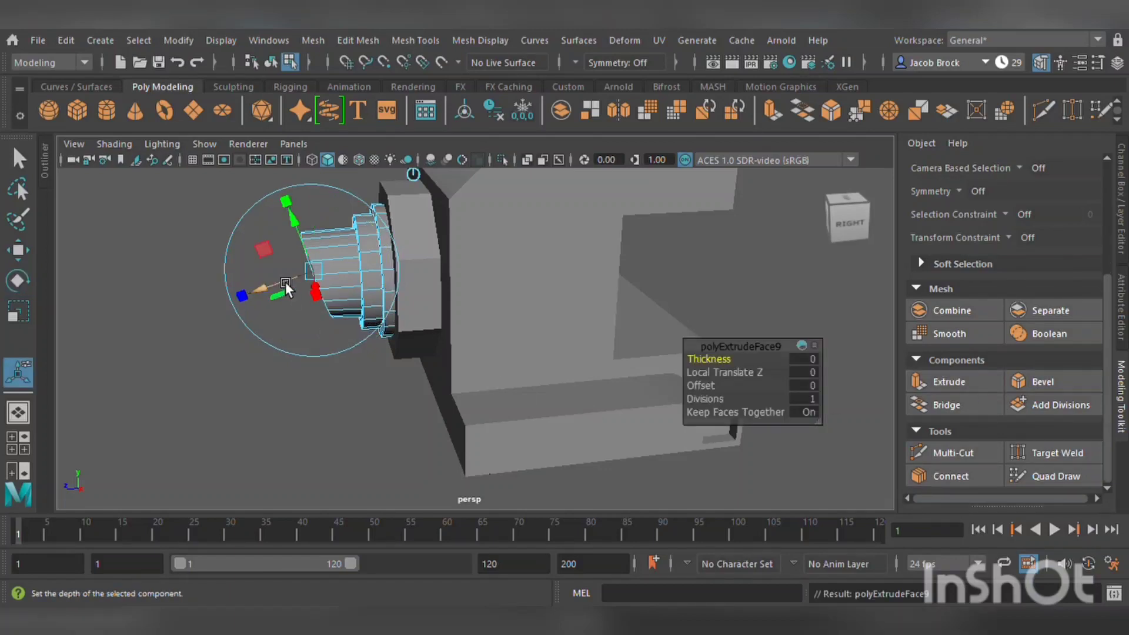
pyautogui.moveTo(286, 285); pyautogui.dragTo(237, 311)
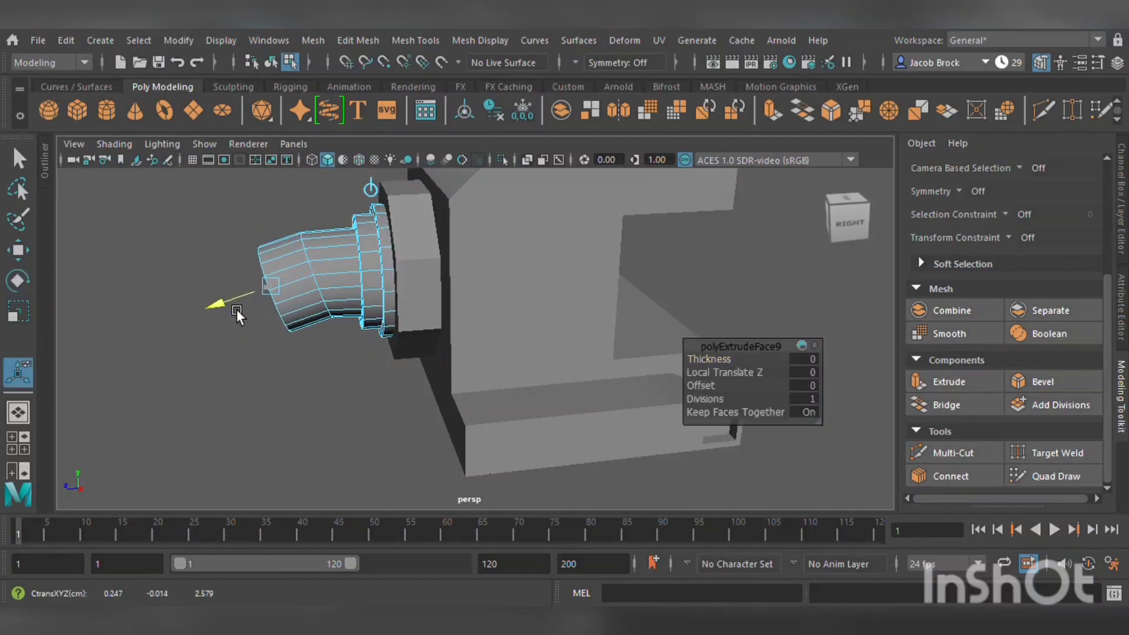
# - Tilt the barrel's end faces further, then shift them down and slightly back toward the body to shape the bend
pyautogui.click(18, 281)
pyautogui.moveTo(189, 256)
pyautogui.mouseDown()
pyautogui.moveTo(222, 242)
pyautogui.moveTo(208, 259)
pyautogui.mouseUp()
pyautogui.click(33, 256)
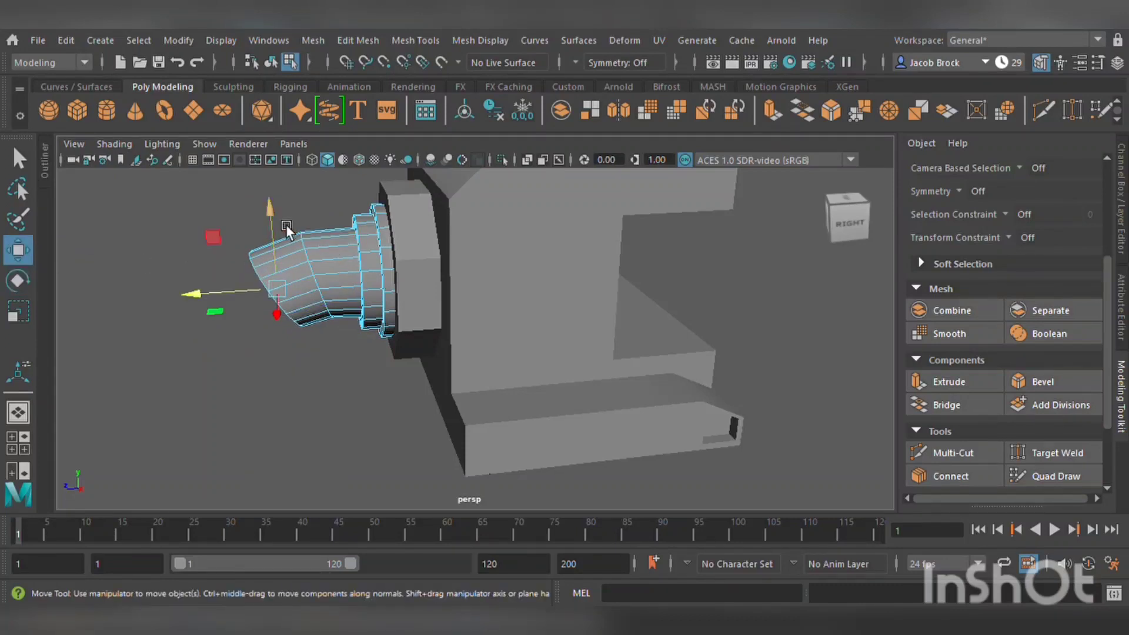
pyautogui.moveTo(286, 224); pyautogui.dragTo(282, 233)
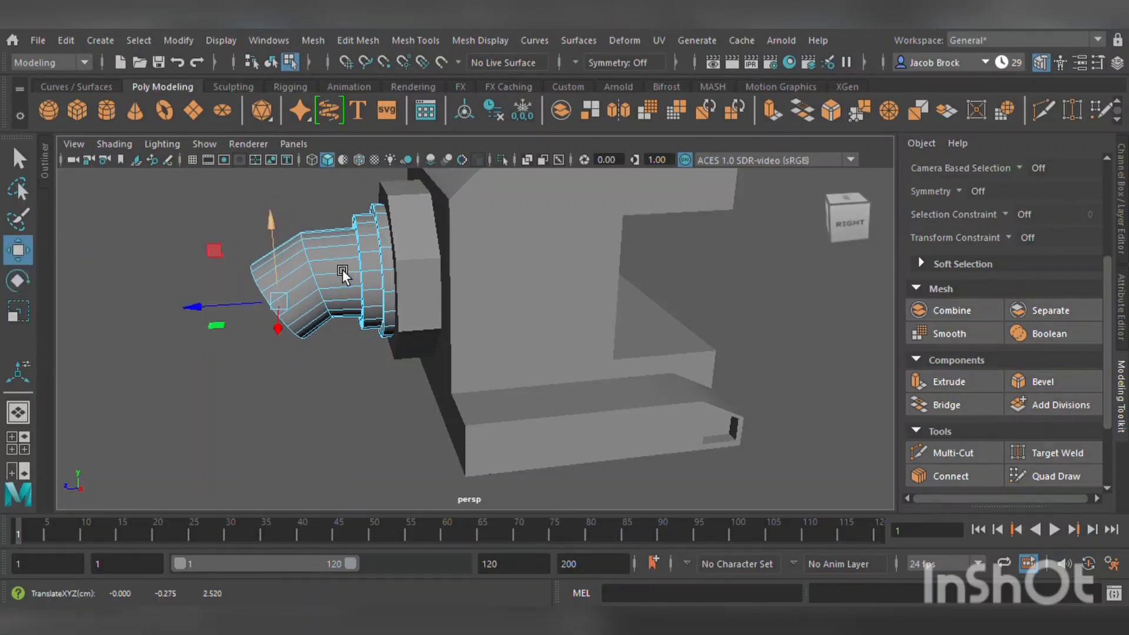
pyautogui.moveTo(343, 269)
pyautogui.keyDown('alt'); pyautogui.mouseDown()
pyautogui.moveTo(526, 238)
pyautogui.moveTo(609, 242)
pyautogui.moveTo(386, 273)
pyautogui.moveTo(355, 263)
pyautogui.mouseUp(); pyautogui.keyUp('alt')
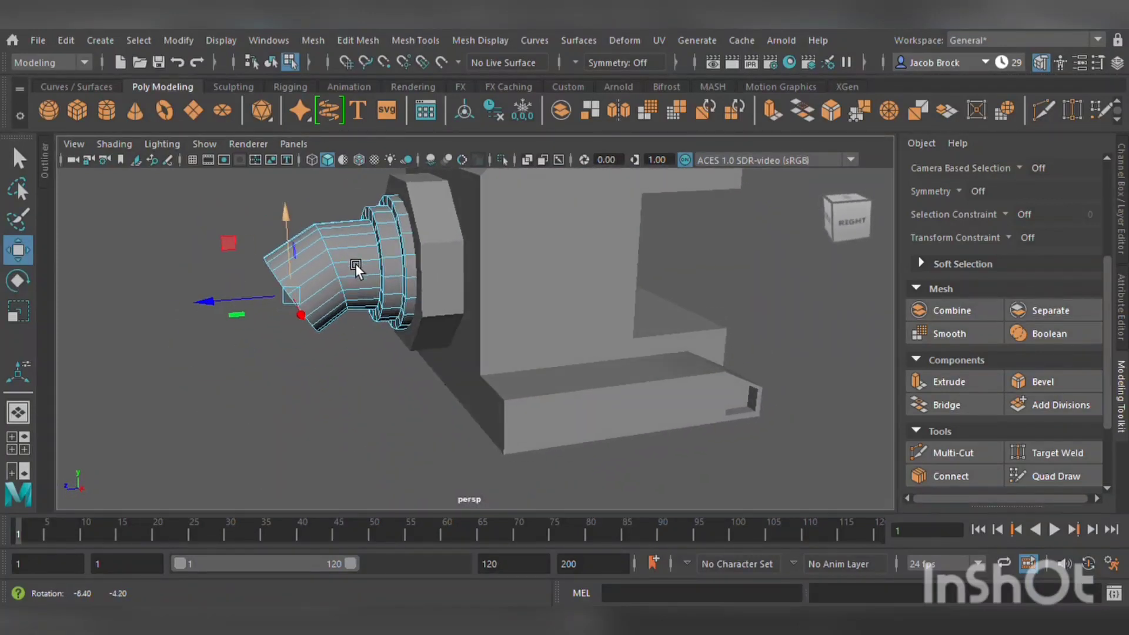
pyautogui.moveTo(214, 300); pyautogui.dragTo(221, 303)
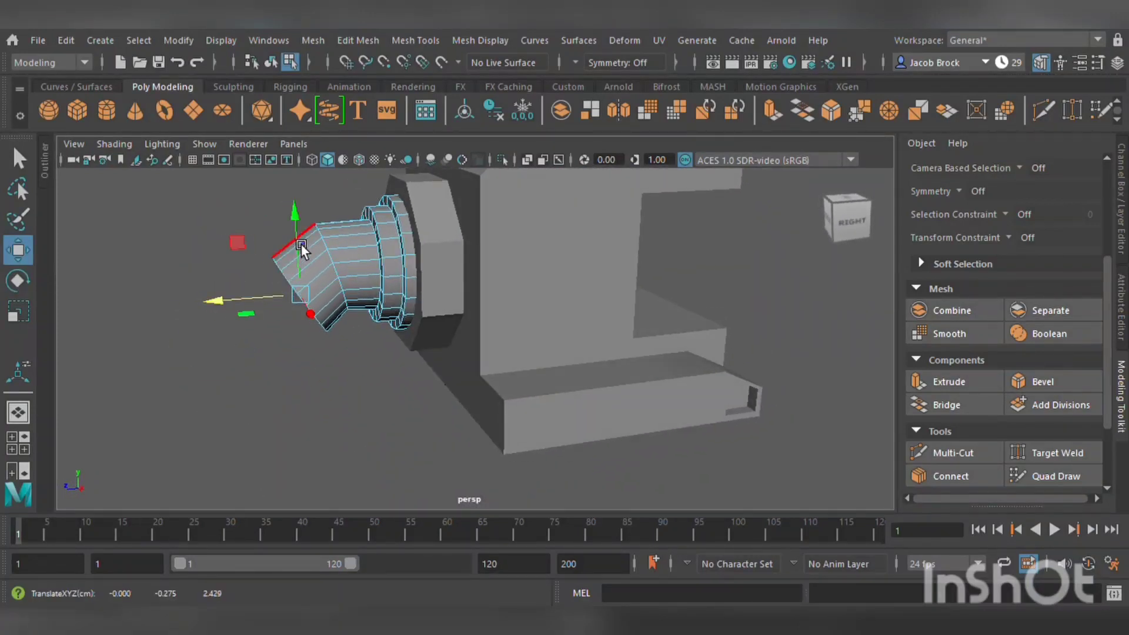
pyautogui.moveTo(311, 220); pyautogui.dragTo(310, 297)
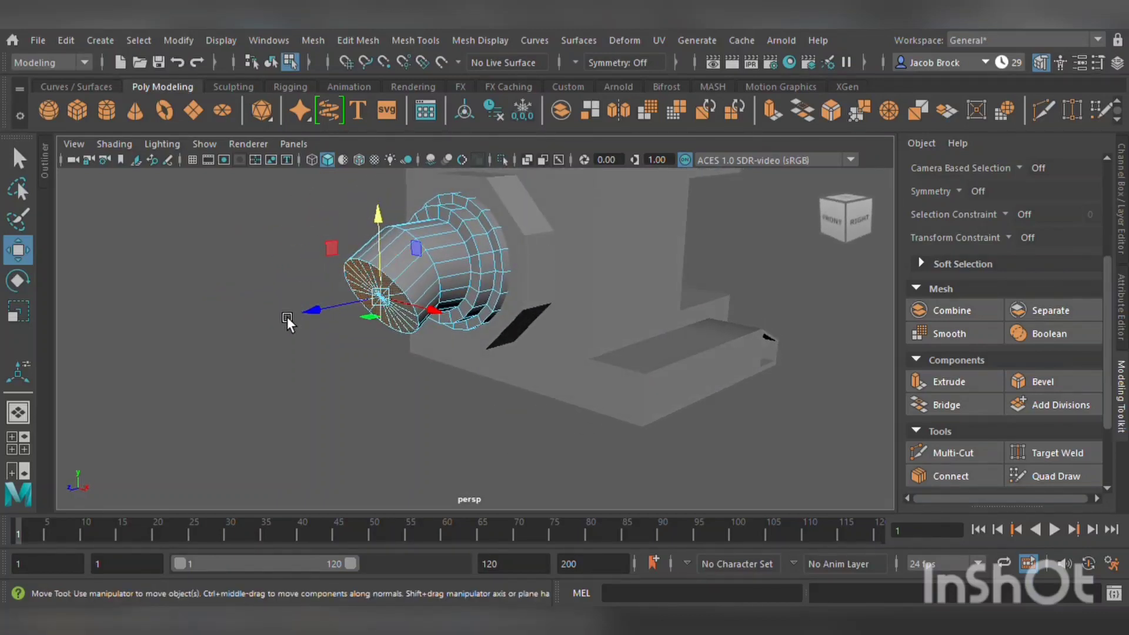
# - Extrude the tilted end faces twice along their normal, with Local Translate Z of about 0.15 and 0.323
pyautogui.keyDown('alt'); pyautogui.moveTo(287, 316); pyautogui.dragTo(301, 314); pyautogui.keyUp('alt')
pyautogui.click(941, 386)
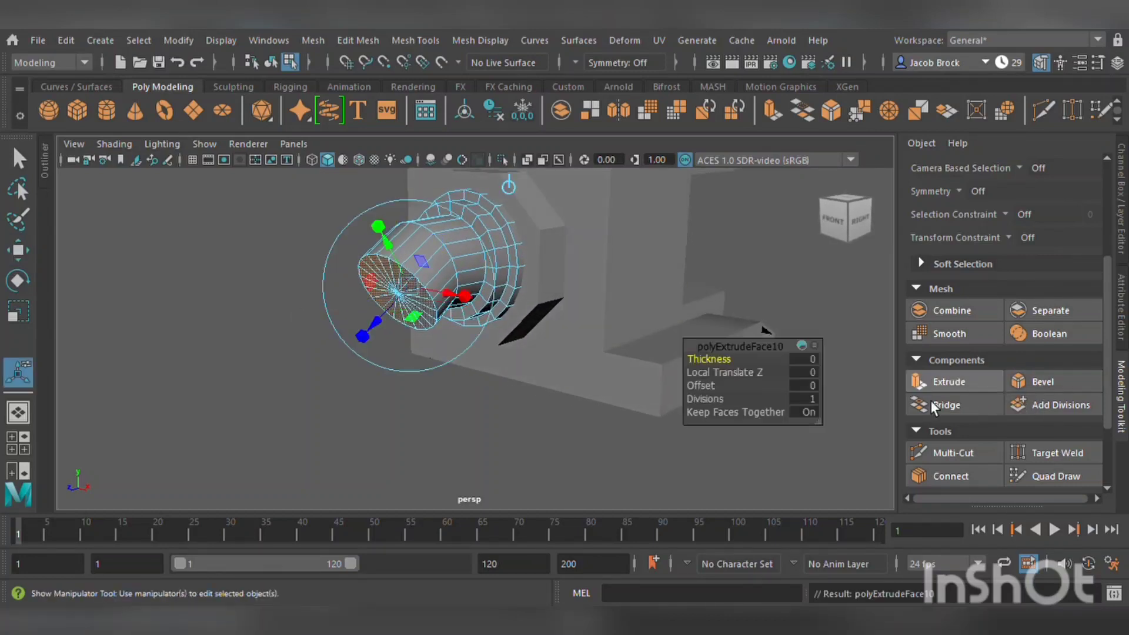
pyautogui.moveTo(403, 323); pyautogui.dragTo(381, 338)
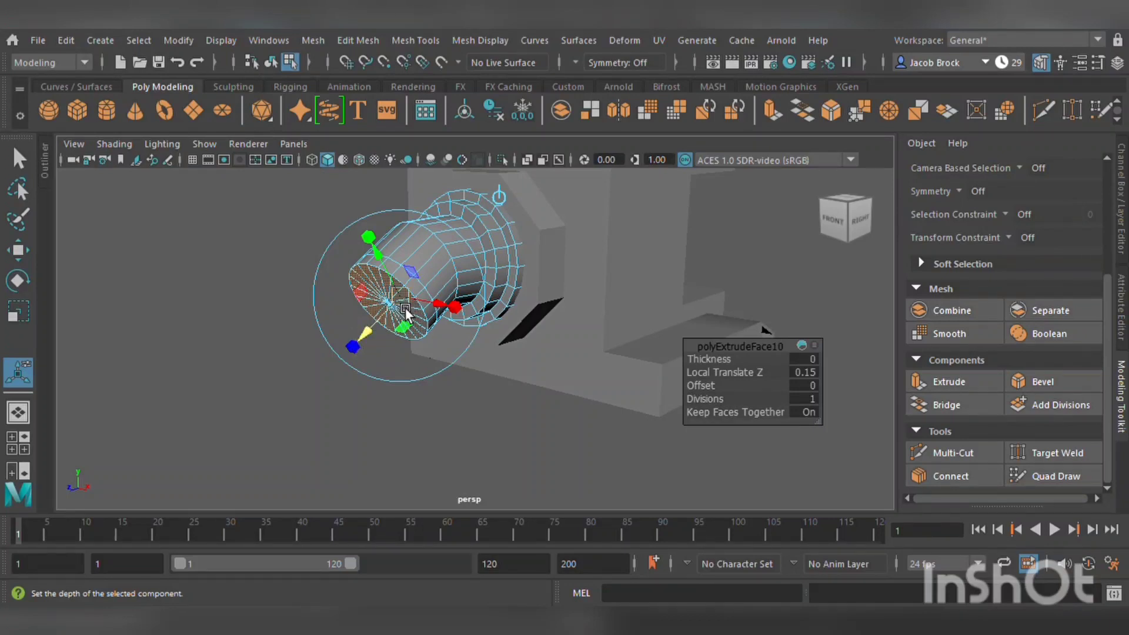
pyautogui.click(944, 389)
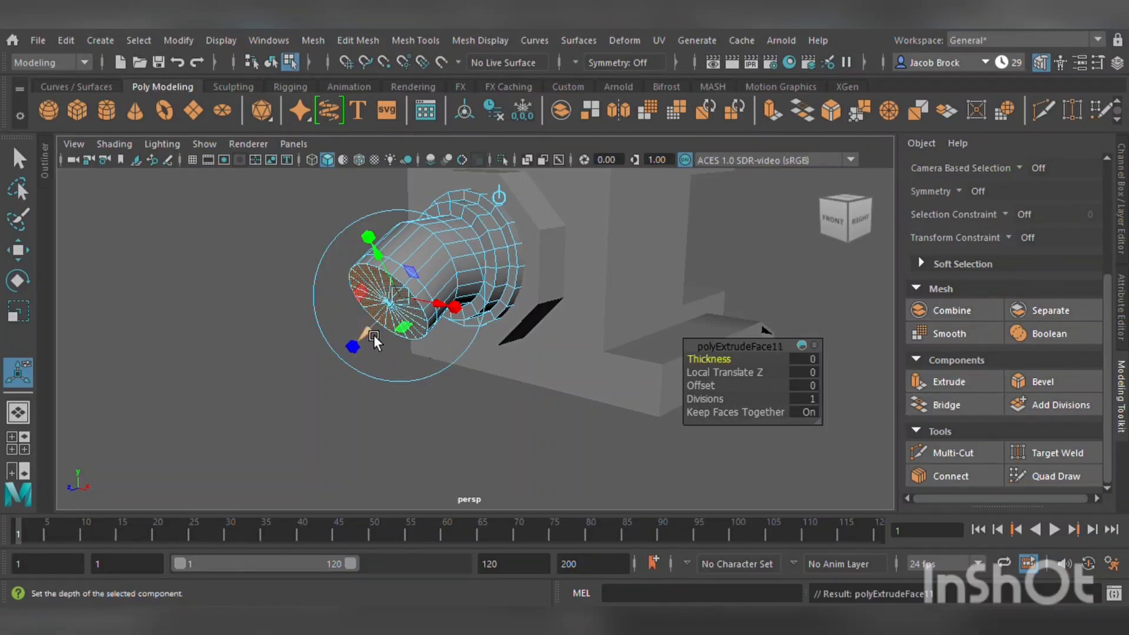
pyautogui.moveTo(373, 334); pyautogui.dragTo(354, 355)
# - Select the narrow face loop around the bent barrel and extrude it outward into a raised ring
pyautogui.scroll(6, 453, 334)
pyautogui.keyDown('alt'); pyautogui.moveTo(452, 336); pyautogui.dragTo(434, 358); pyautogui.keyUp('alt')
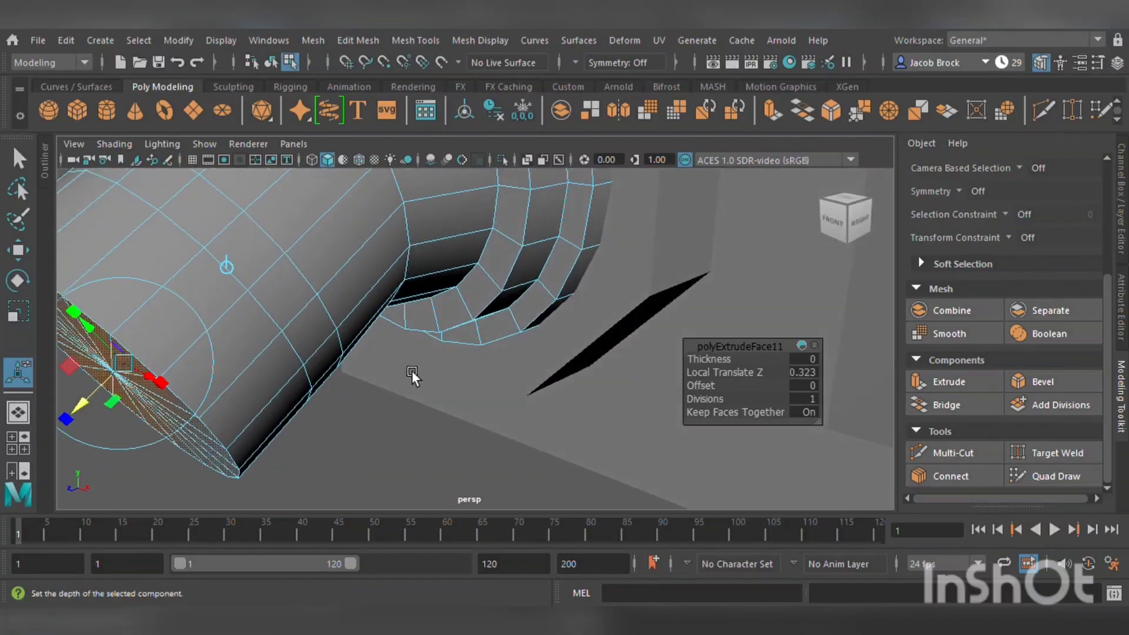
pyautogui.click(331, 350)
pyautogui.scroll(-5, 328, 347)
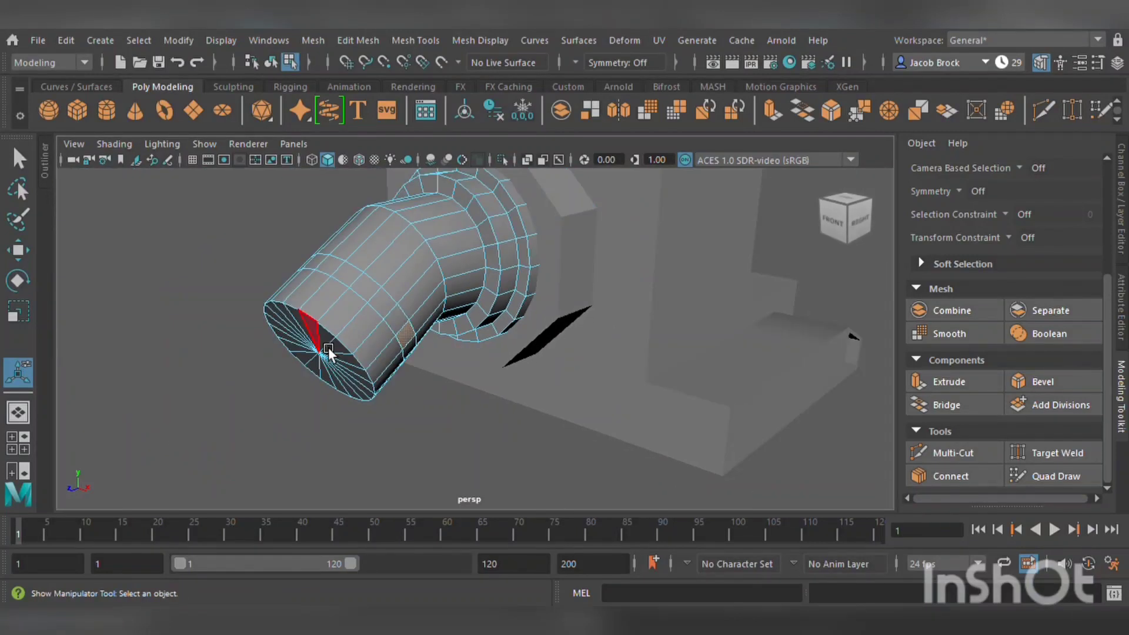
pyautogui.doubleClick(394, 310)
pyautogui.click(929, 383)
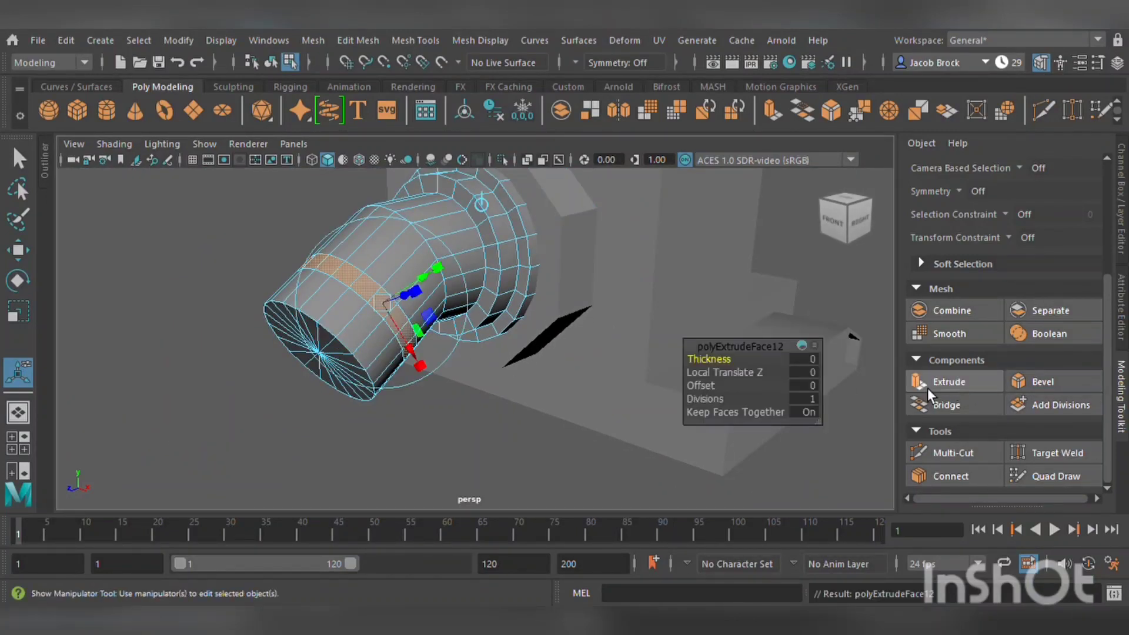
pyautogui.moveTo(431, 314); pyautogui.dragTo(426, 301)
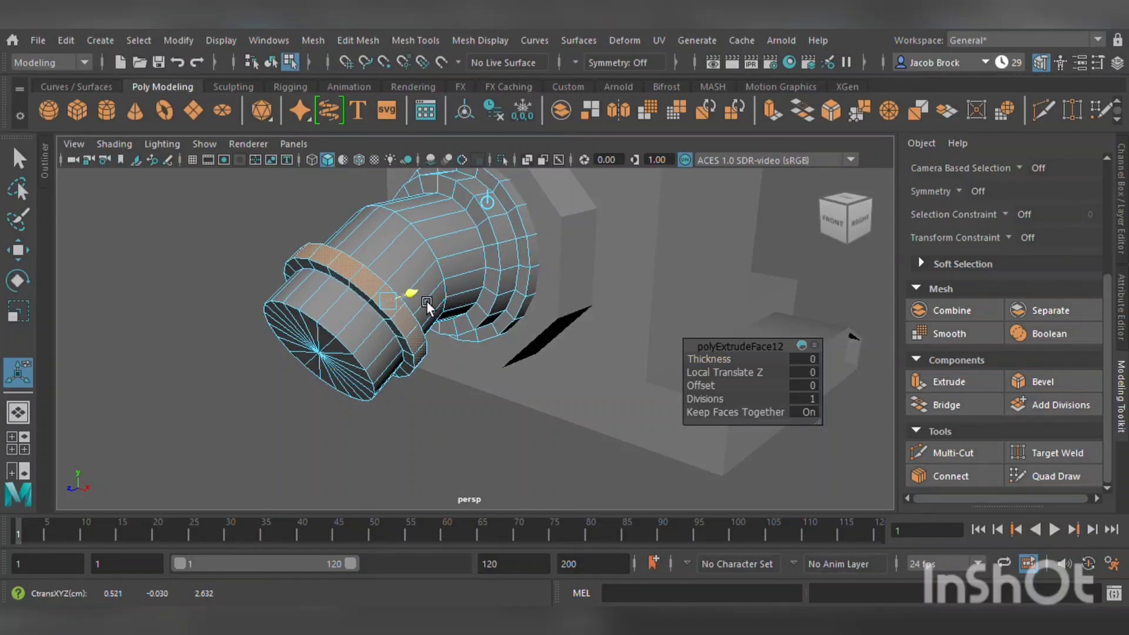
# - Select the face loop at the barrel's end and extrude it outward with a Local Translate Z of about 0.168
pyautogui.click(372, 323)
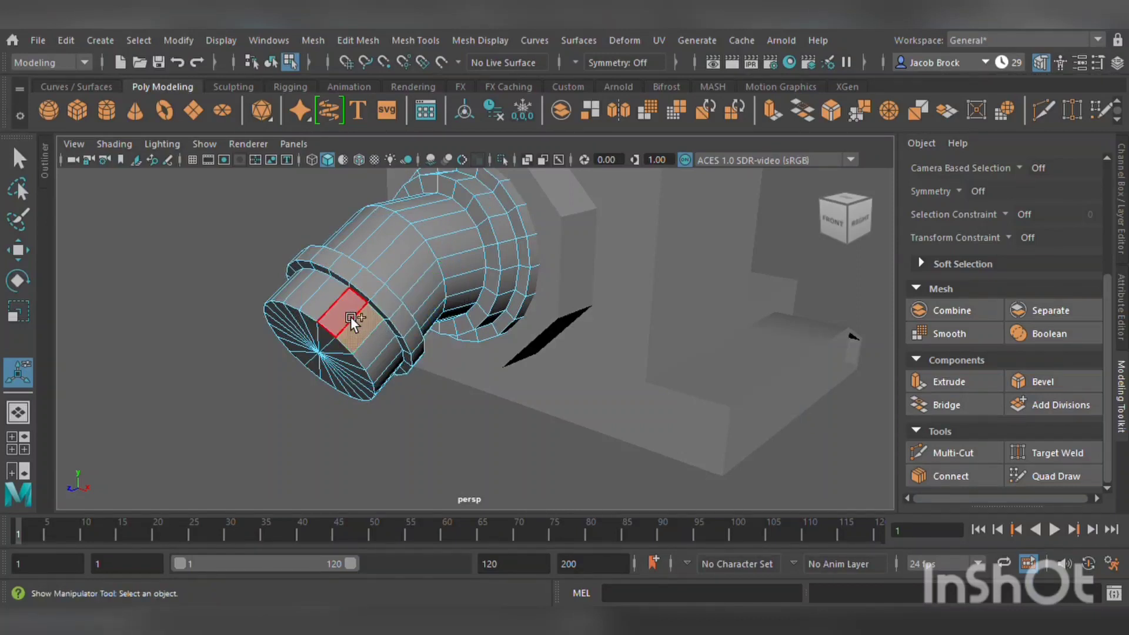
pyautogui.keyDown('shift'); pyautogui.click(350, 315); pyautogui.keyUp('shift')
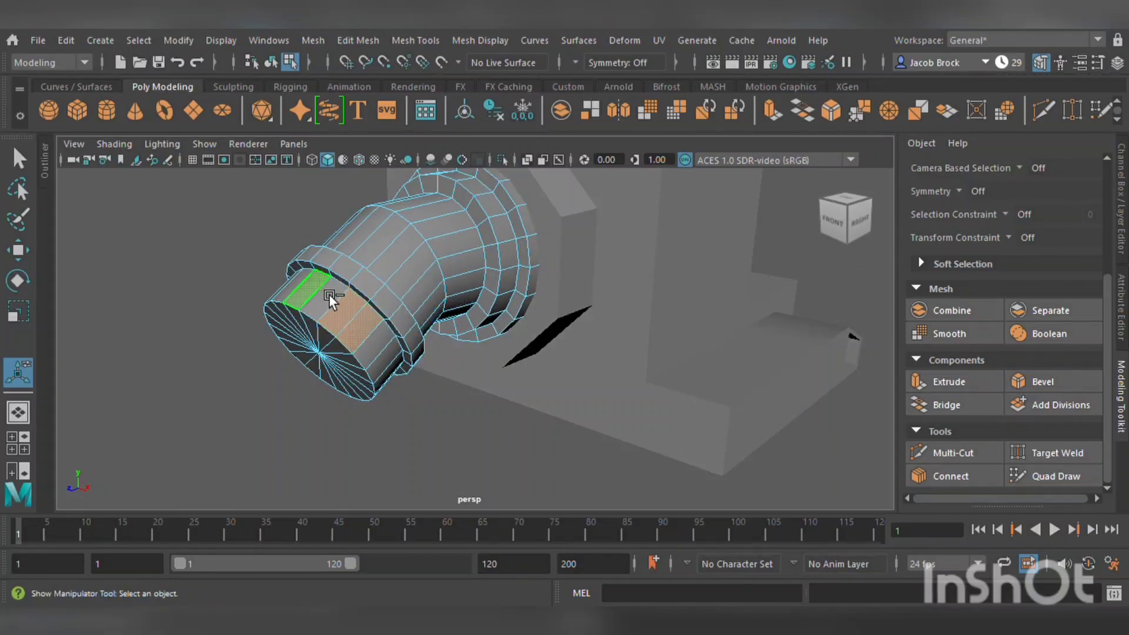
pyautogui.keyDown('shift'); pyautogui.doubleClick(333, 298); pyautogui.keyUp('shift')
pyautogui.click(955, 383)
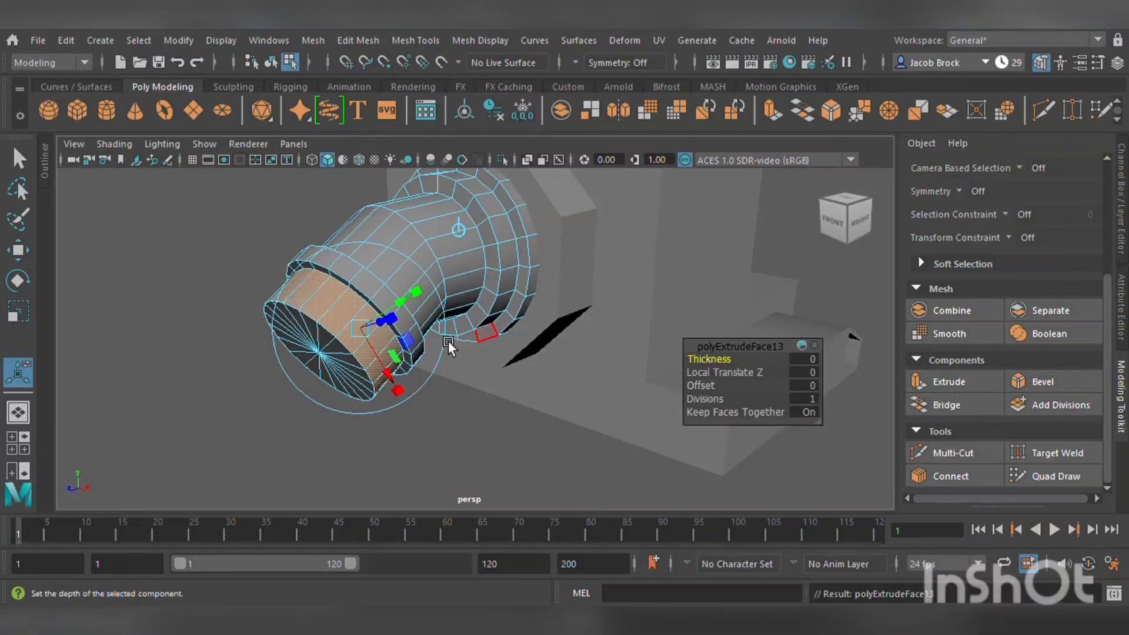
pyautogui.moveTo(372, 333); pyautogui.dragTo(406, 350)
# - Select all faces of the barrel's end cap, extrude them and scale them inward to form a rim
pyautogui.scroll(-6, 499, 351)
pyautogui.keyDown('alt'); pyautogui.moveTo(498, 351); pyautogui.dragTo(574, 335); pyautogui.keyUp('alt')
pyautogui.scroll(5, 537, 333)
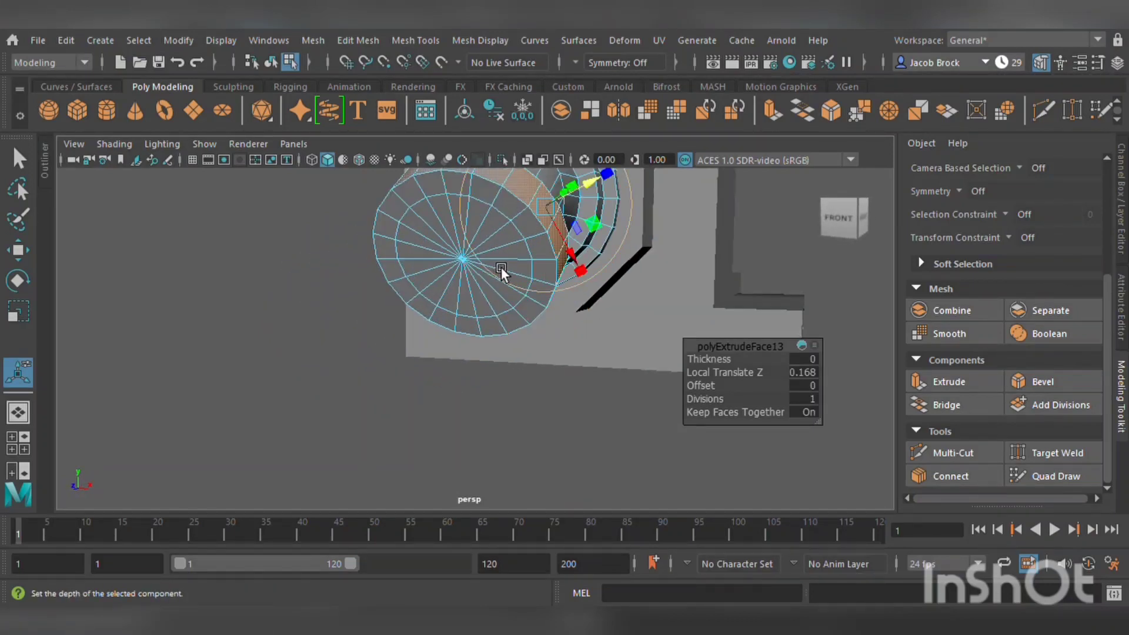
pyautogui.click(439, 250)
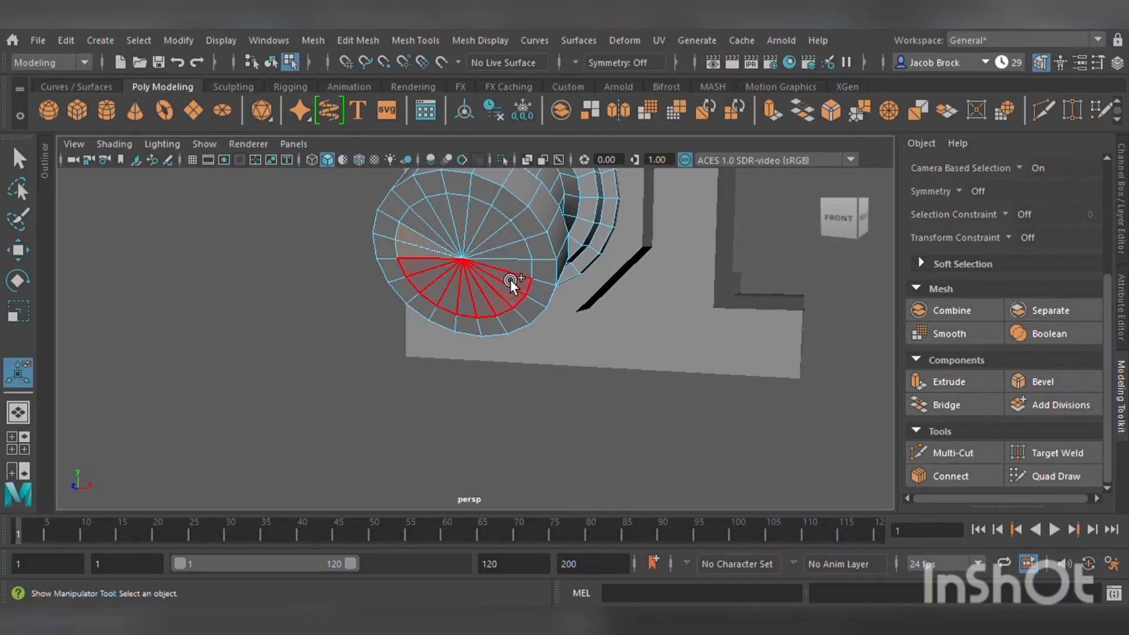
pyautogui.click(455, 247)
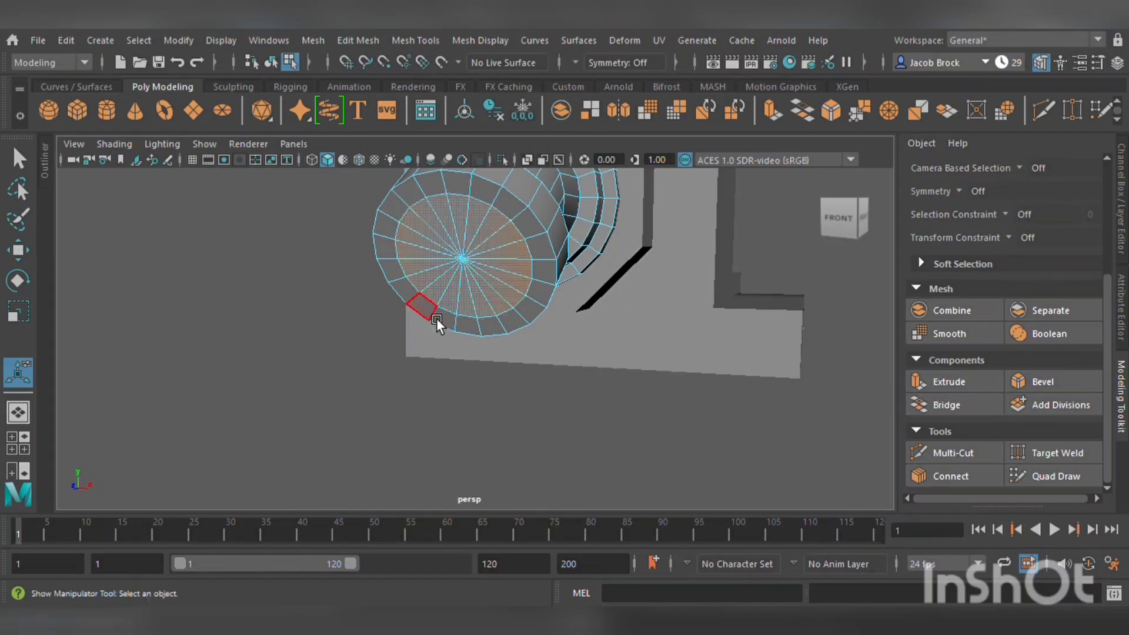
pyautogui.click(959, 382)
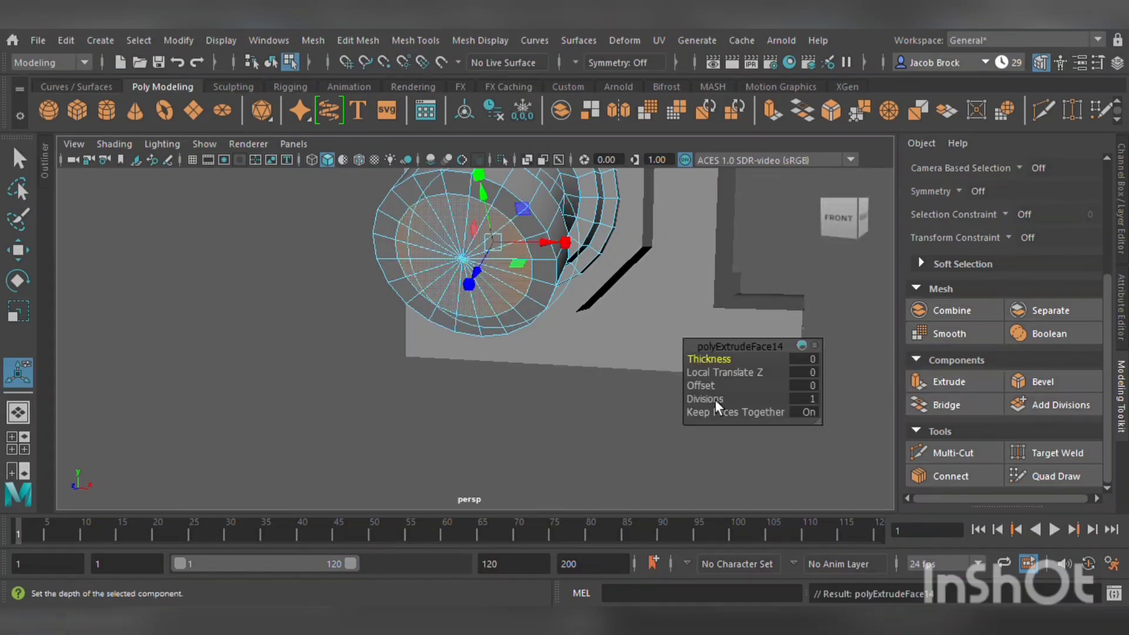
pyautogui.click(23, 310)
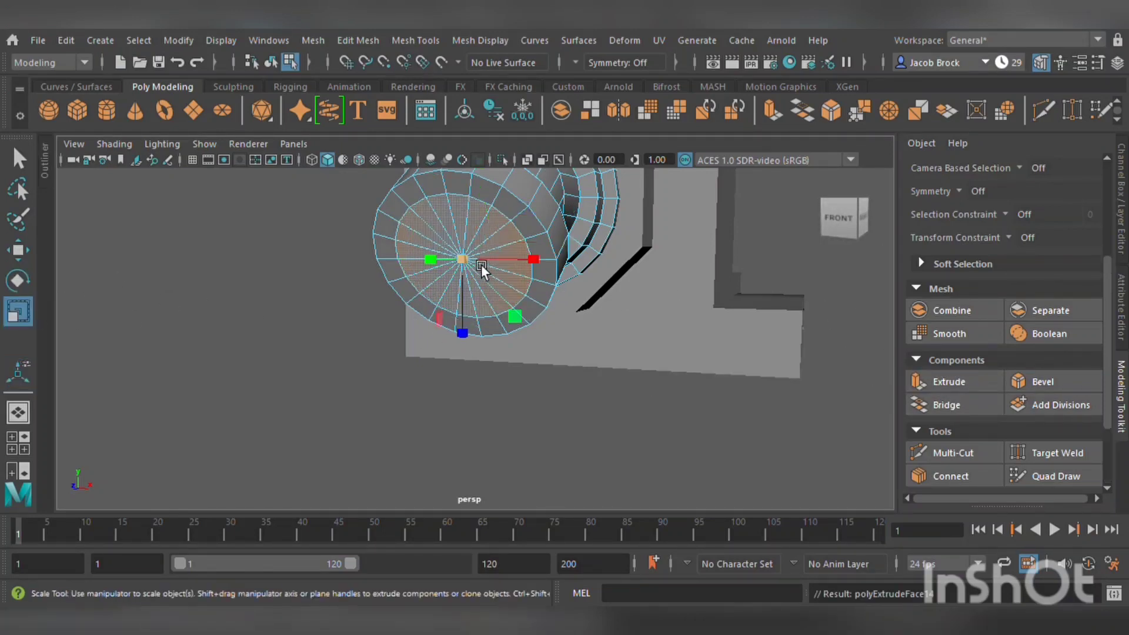
# - Extrude the inner cap faces into the barrel with a Local Translate Z of -1.03 and return to object selection
pyautogui.click(953, 389)
pyautogui.keyDown('alt'); pyautogui.moveTo(771, 376); pyautogui.dragTo(626, 354); pyautogui.keyUp('alt')
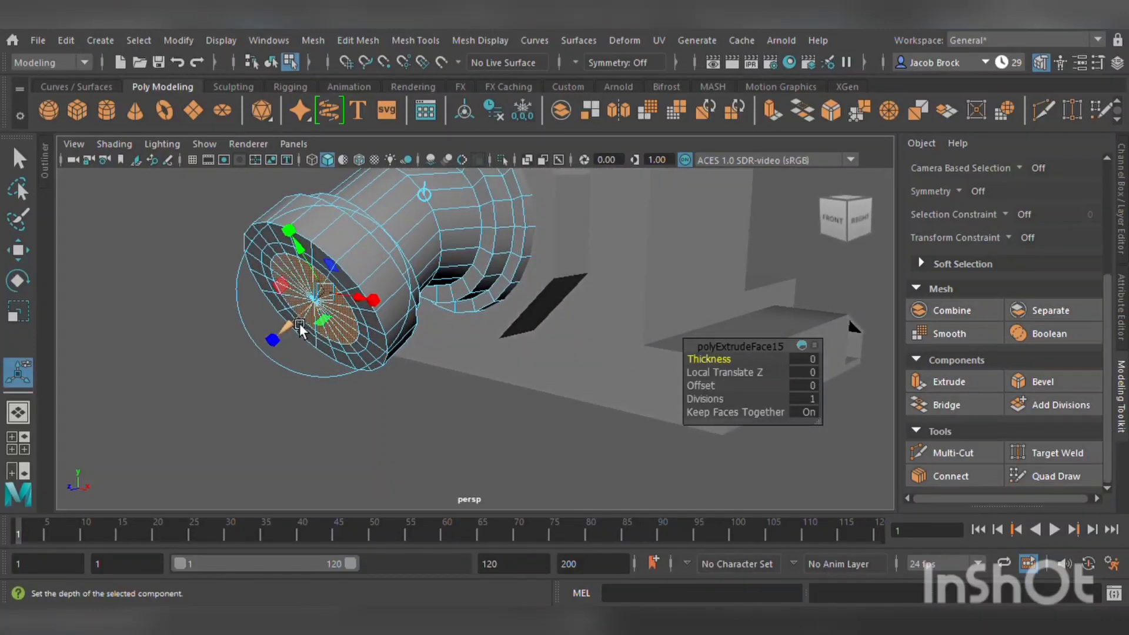
pyautogui.moveTo(298, 324); pyautogui.dragTo(431, 306)
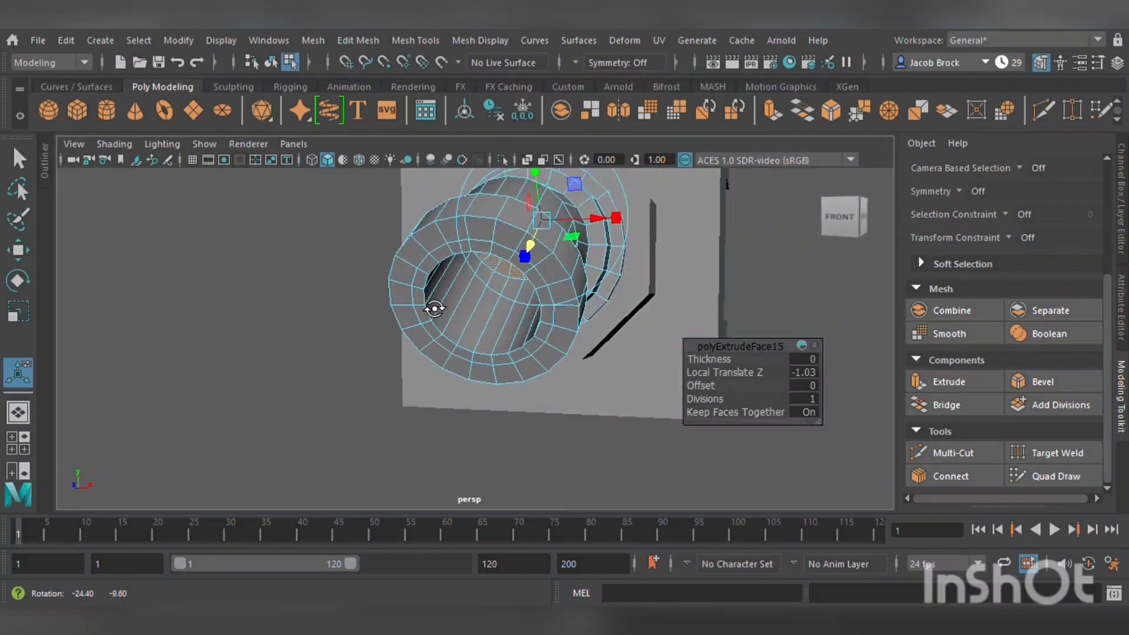
pyautogui.press('q')
pyautogui.click(302, 281)
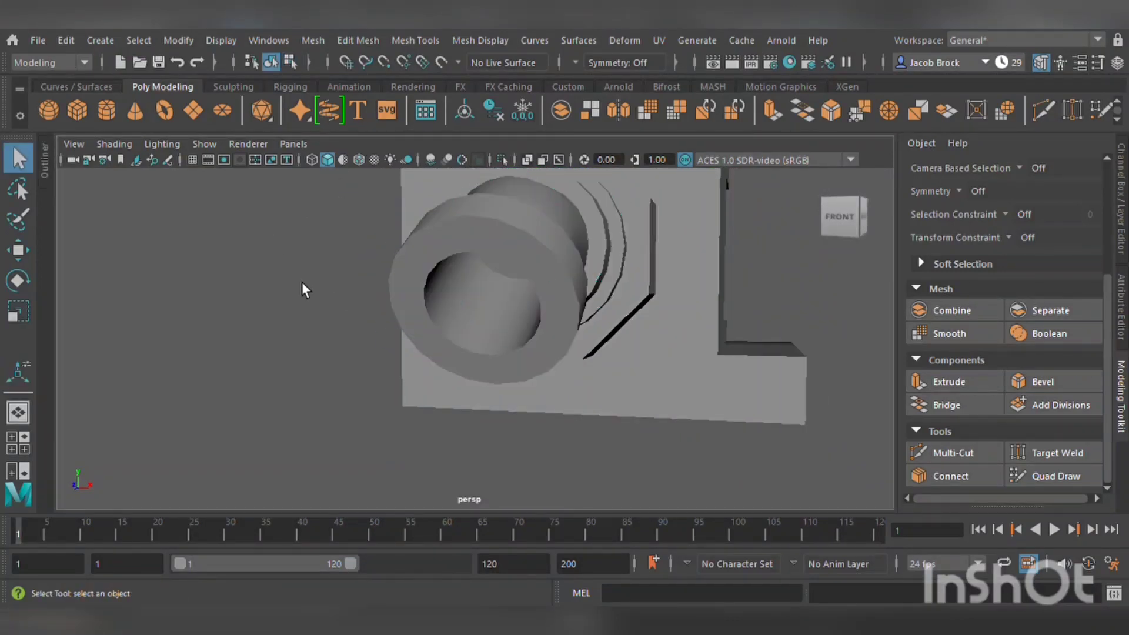
# - Preview the bent barrel in smooth mesh display and switch it back to the unsmoothed display
pyautogui.keyDown('alt'); pyautogui.moveTo(302, 281); pyautogui.dragTo(353, 348); pyautogui.keyUp('alt')
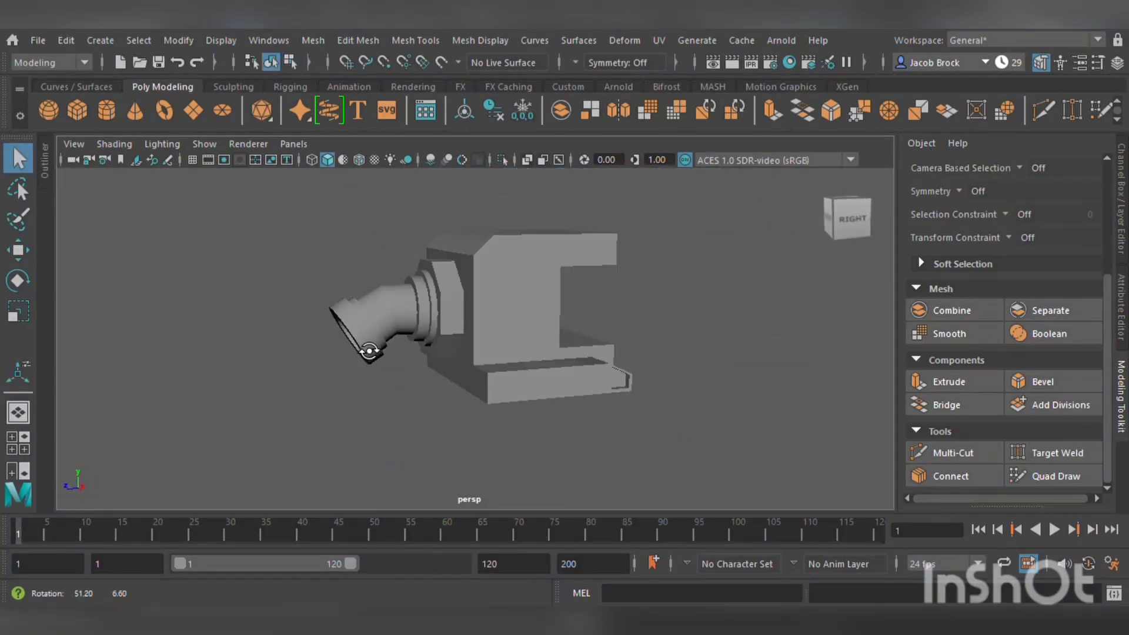
pyautogui.scroll(5, 371, 335)
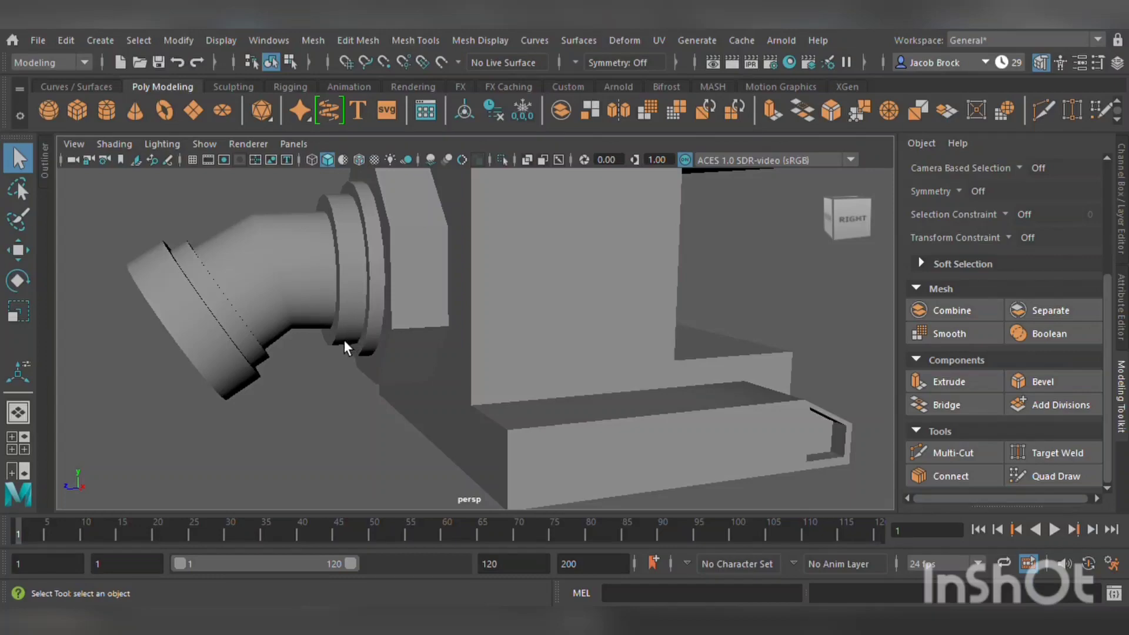
pyautogui.click(306, 290)
pyautogui.press('3')
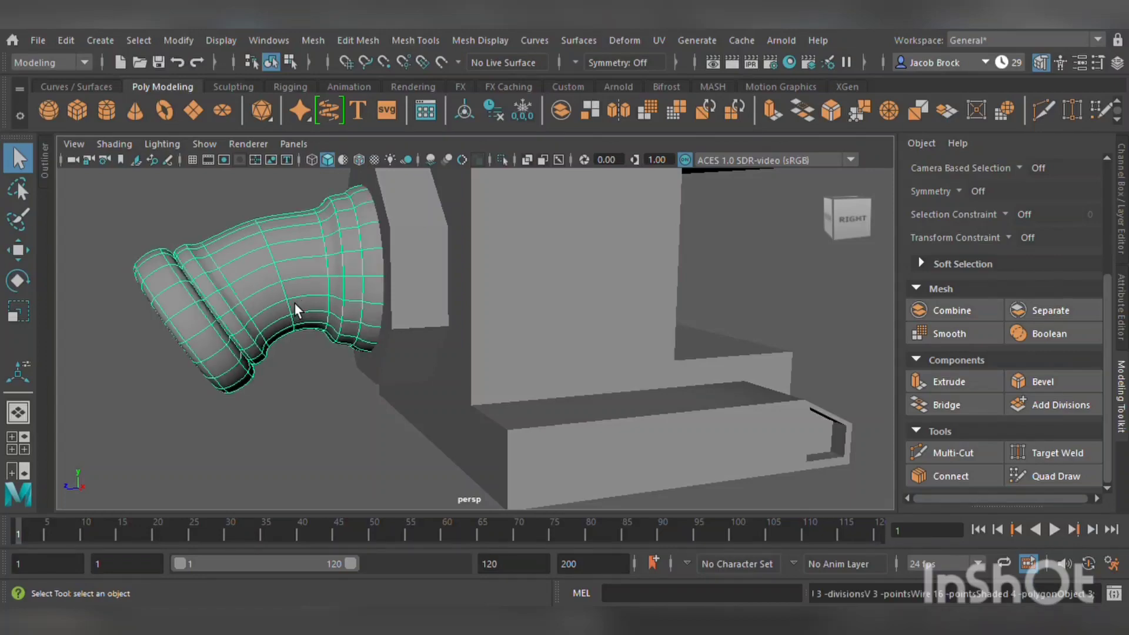
pyautogui.press('1')
# - Use Multi-Cut to insert supporting edge loops around the stepped collar where the barrel meets the octagonal mount
pyautogui.keyDown('alt'); pyautogui.moveTo(286, 309); pyautogui.dragTo(420, 326); pyautogui.keyUp('alt')
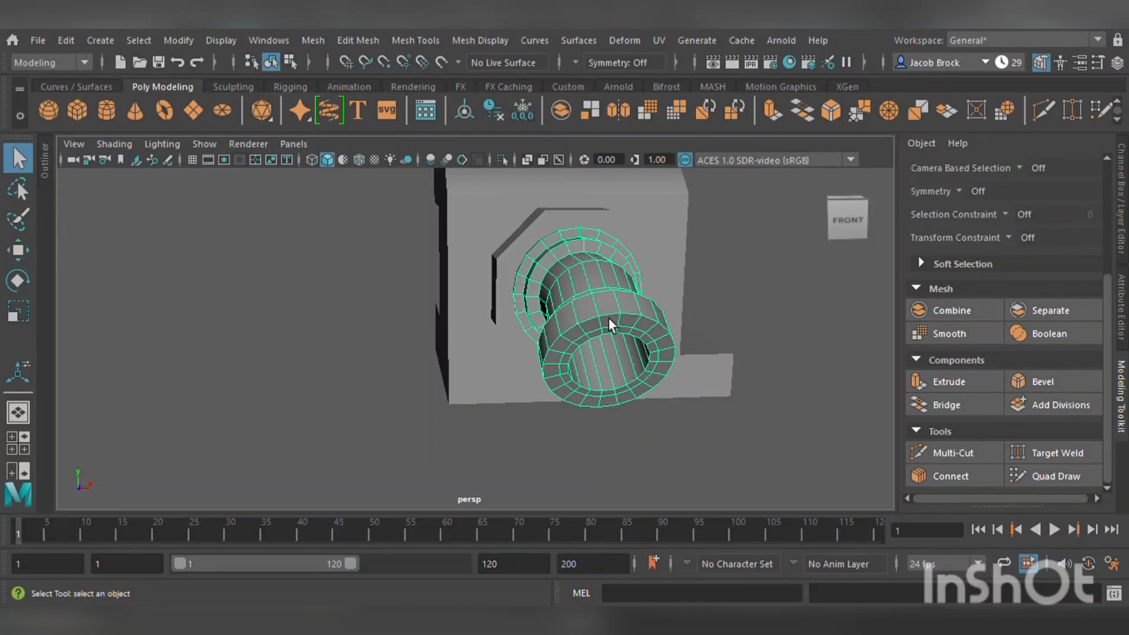
pyautogui.keyDown('alt'); pyautogui.moveTo(634, 312); pyautogui.dragTo(521, 317); pyautogui.keyUp('alt')
pyautogui.scroll(4, 516, 325)
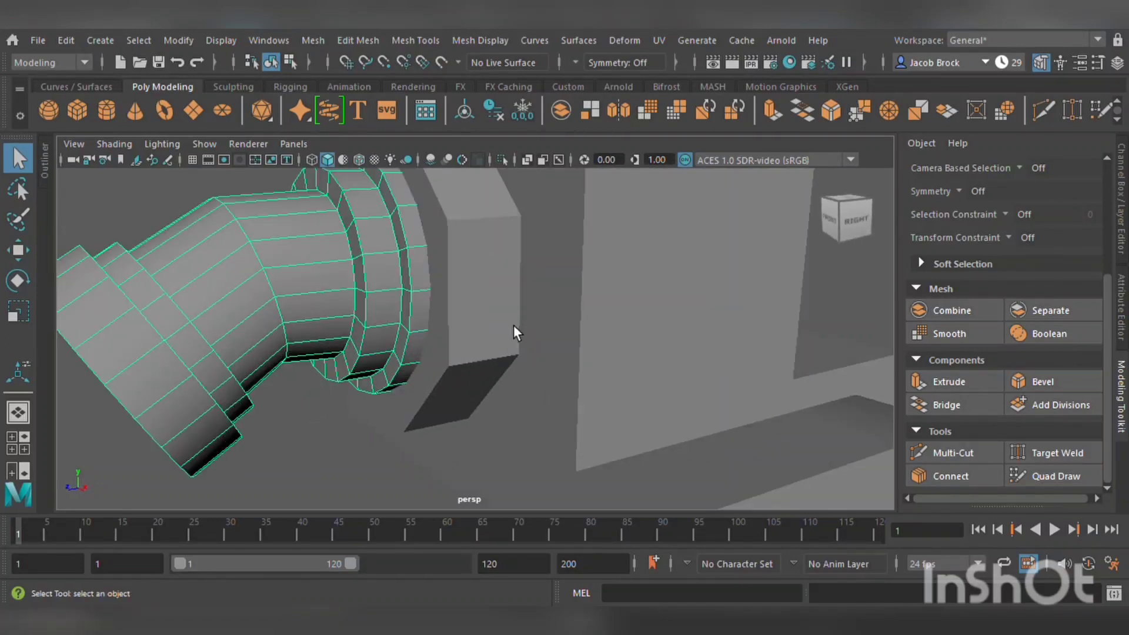
pyautogui.click(976, 458)
pyautogui.keyDown('alt'); pyautogui.moveTo(429, 321); pyautogui.dragTo(511, 329, button='middle'); pyautogui.keyUp('alt')
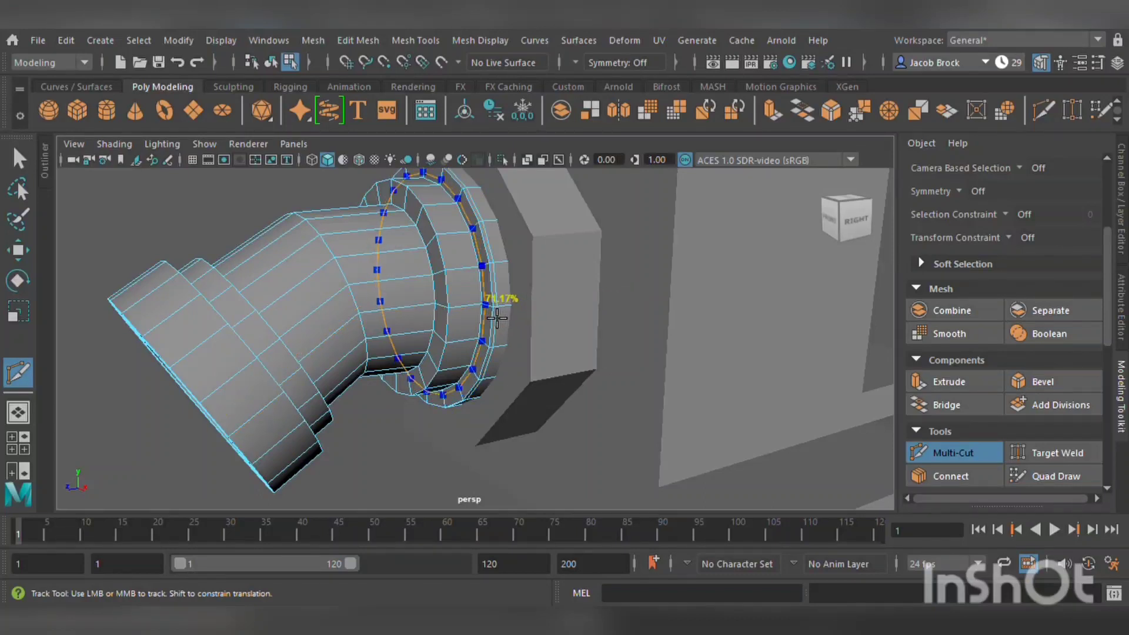
pyautogui.keyDown('ctrl'); pyautogui.click(508, 321); pyautogui.keyUp('ctrl')
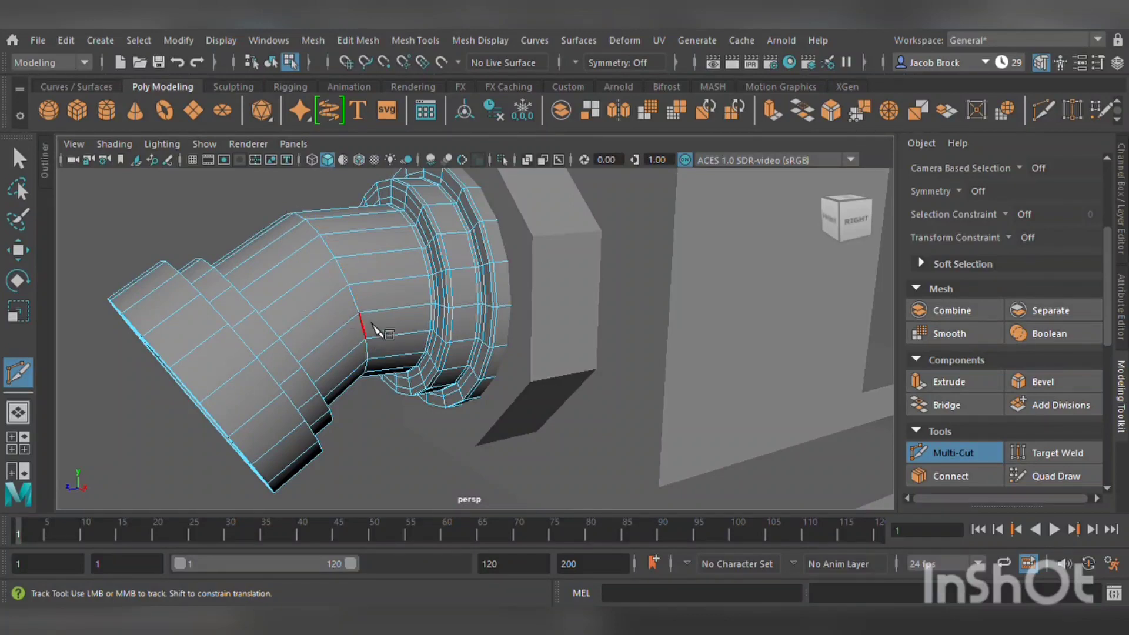
# - Insert supporting edge loops along the edges of the raised rings at the barrel's outer end
pyautogui.keyDown('alt'); pyautogui.moveTo(372, 324); pyautogui.dragTo(354, 337, button='middle'); pyautogui.keyUp('alt')
pyautogui.keyDown('alt'); pyautogui.moveTo(354, 337); pyautogui.dragTo(400, 338); pyautogui.keyUp('alt')
pyautogui.keyDown('alt'); pyautogui.moveTo(400, 338); pyautogui.dragTo(494, 315, button='middle'); pyautogui.keyUp('alt')
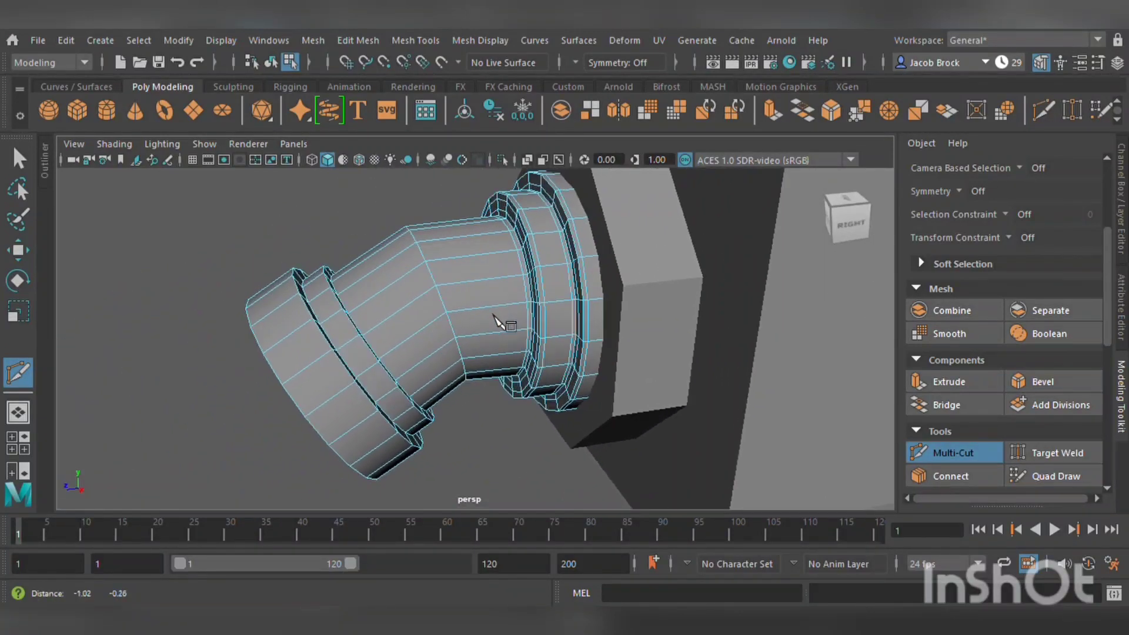
pyautogui.keyDown('alt'); pyautogui.moveTo(494, 314); pyautogui.dragTo(357, 354); pyautogui.keyUp('alt')
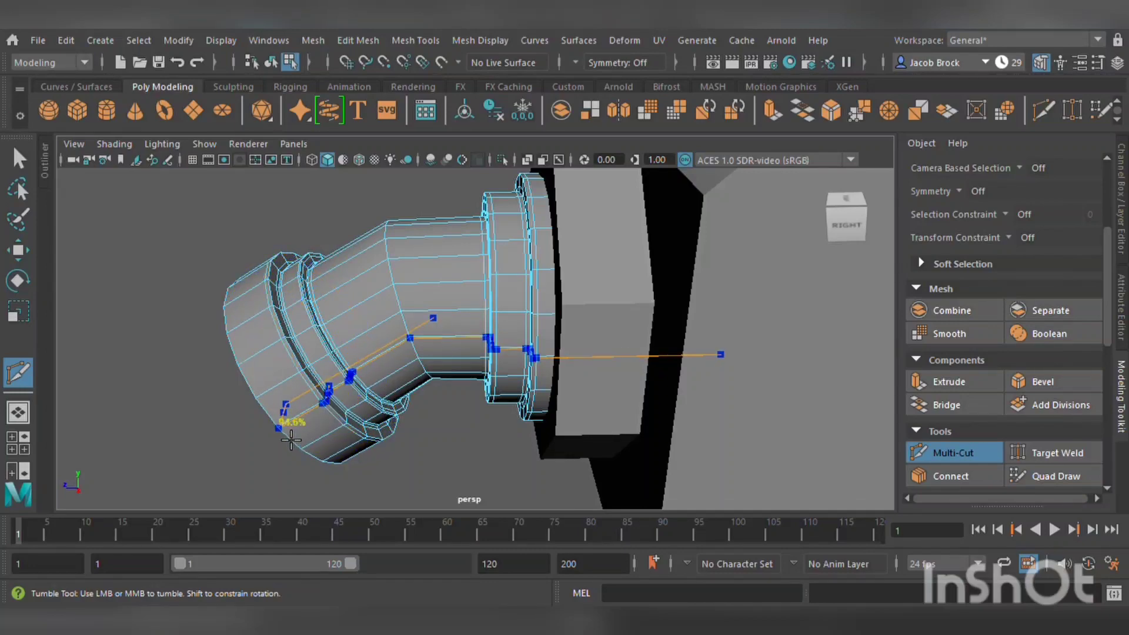
pyautogui.scroll(5, 306, 449)
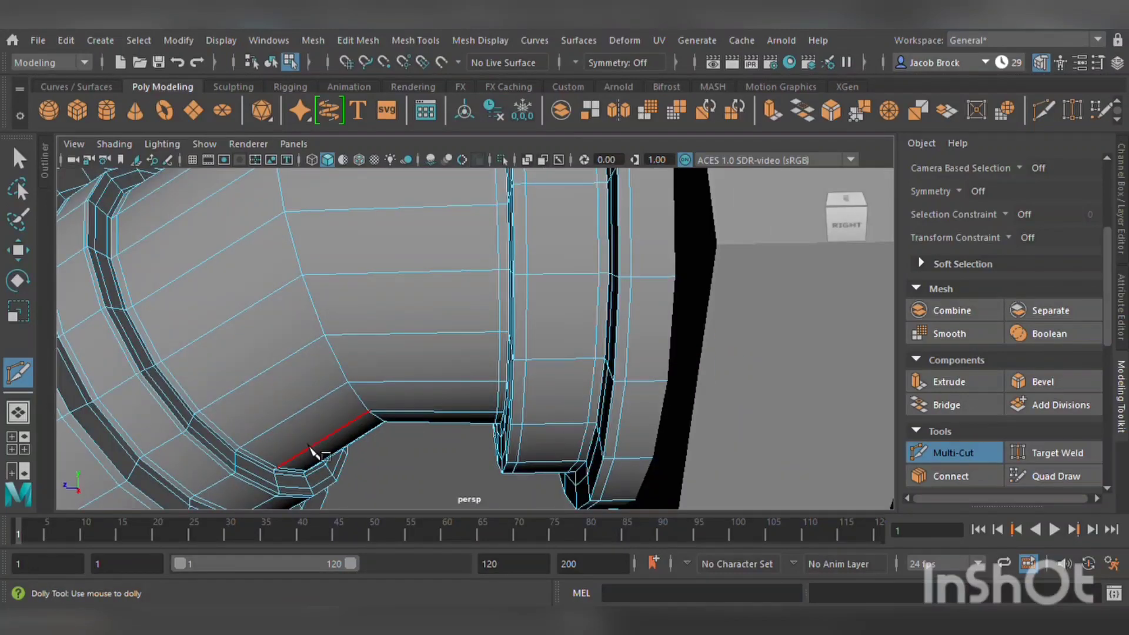
pyautogui.moveTo(311, 448)
pyautogui.keyDown('alt'); pyautogui.mouseDown()
pyautogui.moveTo(283, 472)
pyautogui.moveTo(303, 458)
pyautogui.mouseUp(); pyautogui.keyUp('alt')
pyautogui.keyDown('alt'); pyautogui.moveTo(303, 458); pyautogui.dragTo(359, 389, button='middle'); pyautogui.keyUp('alt')
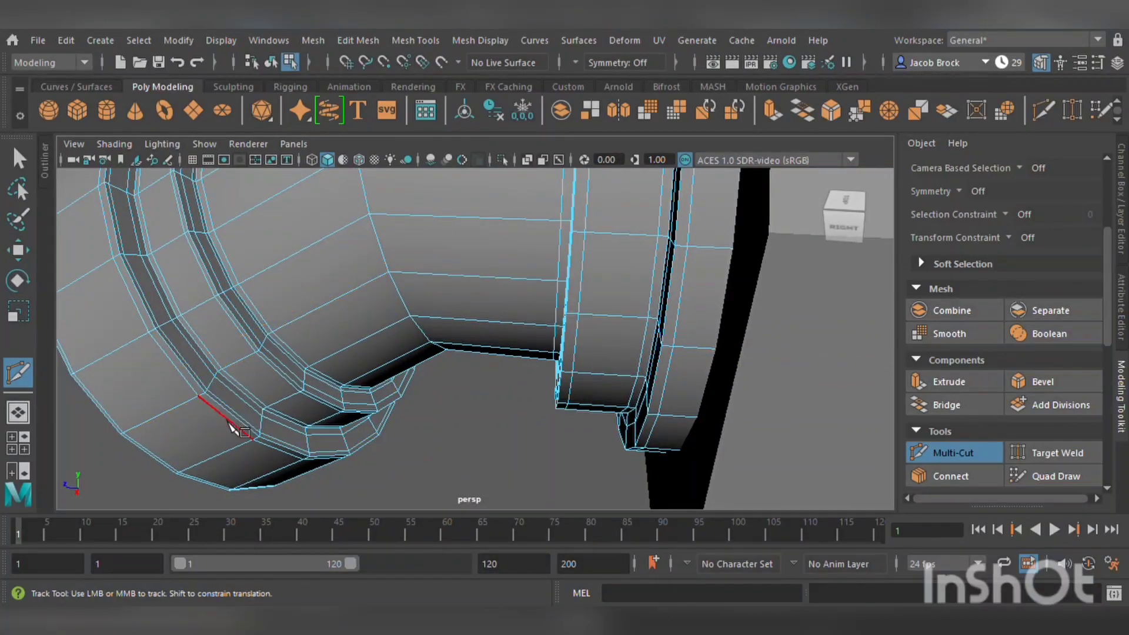
# - Insert an edge loop on the barrel's front rim close to the edge of the bore
pyautogui.keyDown('alt'); pyautogui.moveTo(228, 421); pyautogui.dragTo(402, 368); pyautogui.keyUp('alt')
pyautogui.keyDown('alt'); pyautogui.moveTo(402, 369); pyautogui.dragTo(307, 489, button='middle'); pyautogui.keyUp('alt')
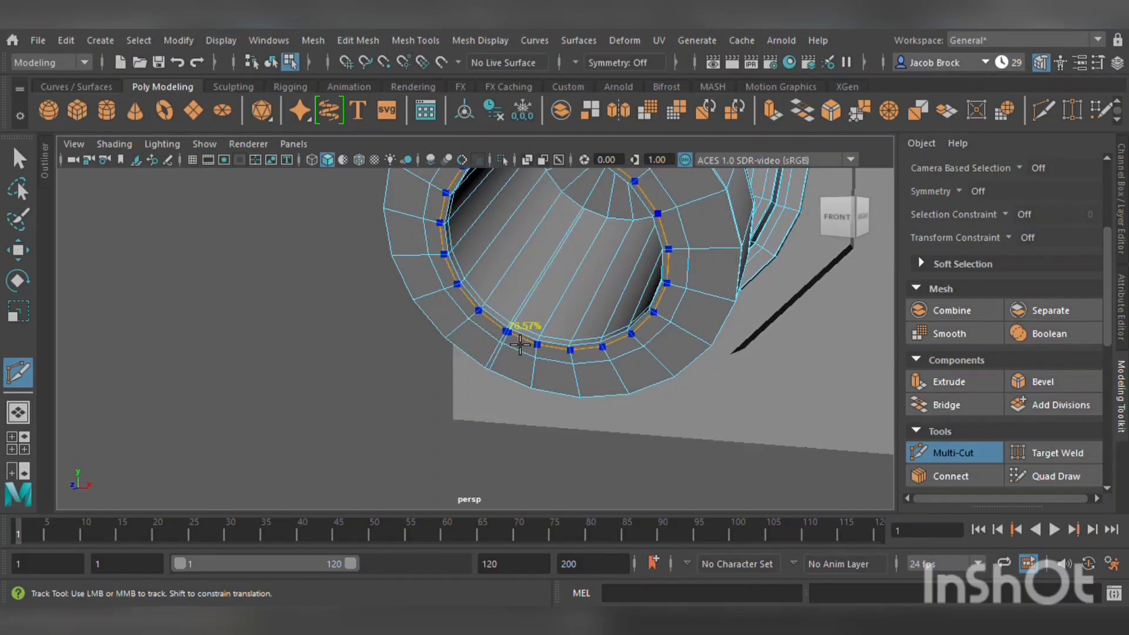
pyautogui.keyDown('ctrl'); pyautogui.click(580, 351); pyautogui.keyUp('ctrl')
# - Undo the stray lengthwise loops on the barrel and insert a tight edge loop just inside the bore's mouth
pyautogui.hotkey('ctrl', 'z')
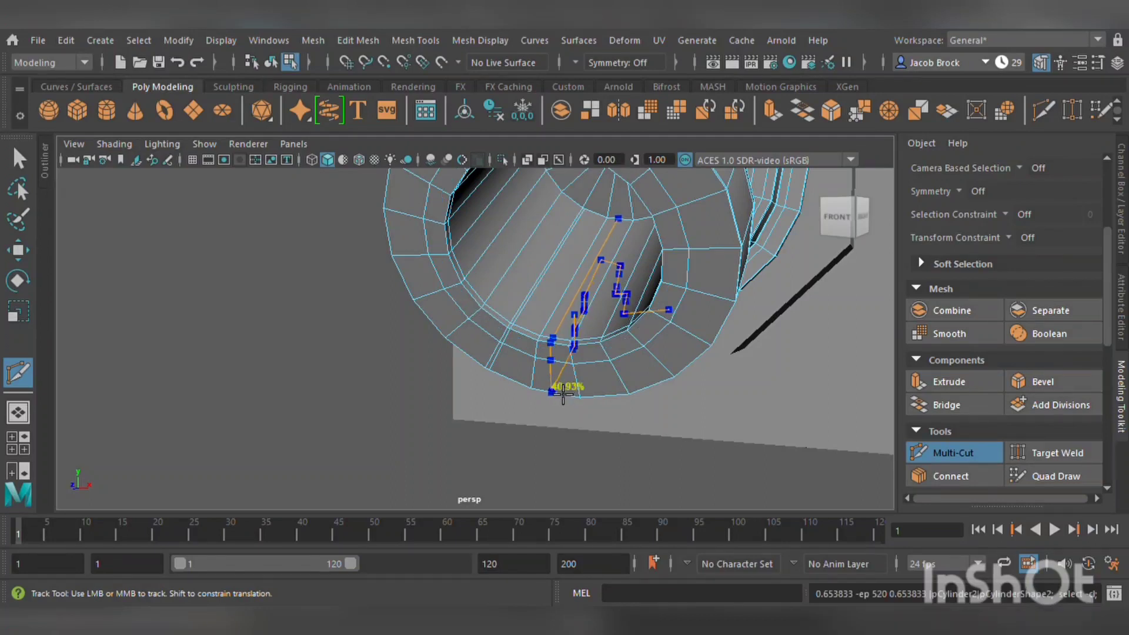
pyautogui.hotkey('ctrl', 'z')
pyautogui.hotkey('ctrl', 'z')
pyautogui.hotkey('ctrl', 'z')
pyautogui.hotkey('ctrl', 'z')
pyautogui.hotkey('ctrl', 'z')
pyautogui.hotkey('ctrl', 'z')
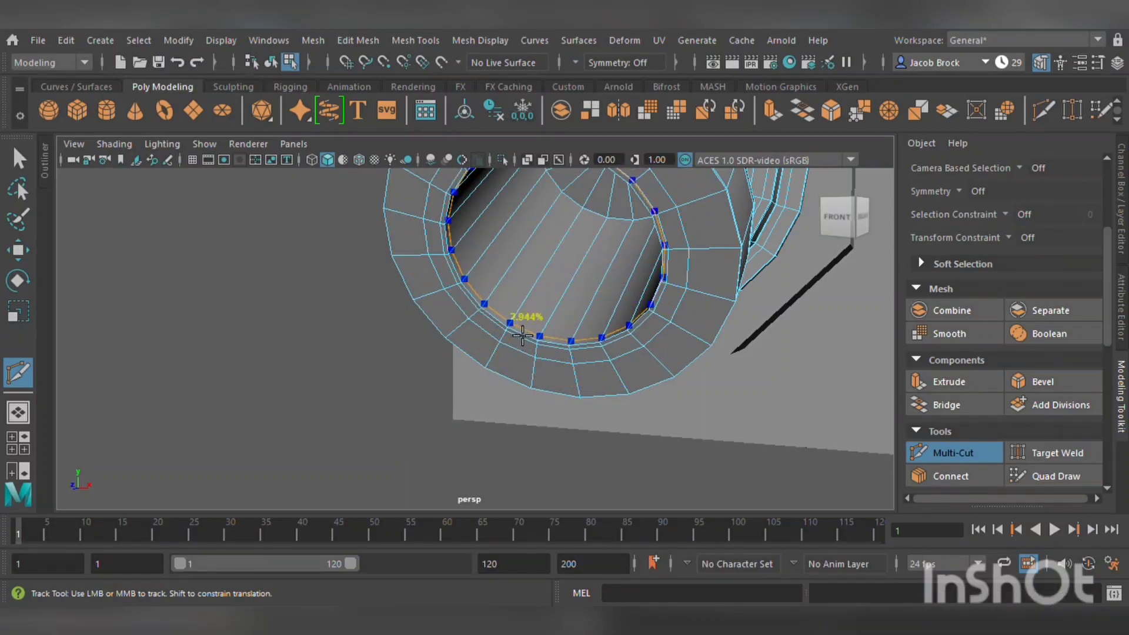
pyautogui.keyDown('alt'); pyautogui.moveTo(591, 306); pyautogui.dragTo(505, 385, button='middle'); pyautogui.keyUp('alt')
pyautogui.keyDown('alt'); pyautogui.moveTo(506, 386); pyautogui.dragTo(524, 373); pyautogui.keyUp('alt')
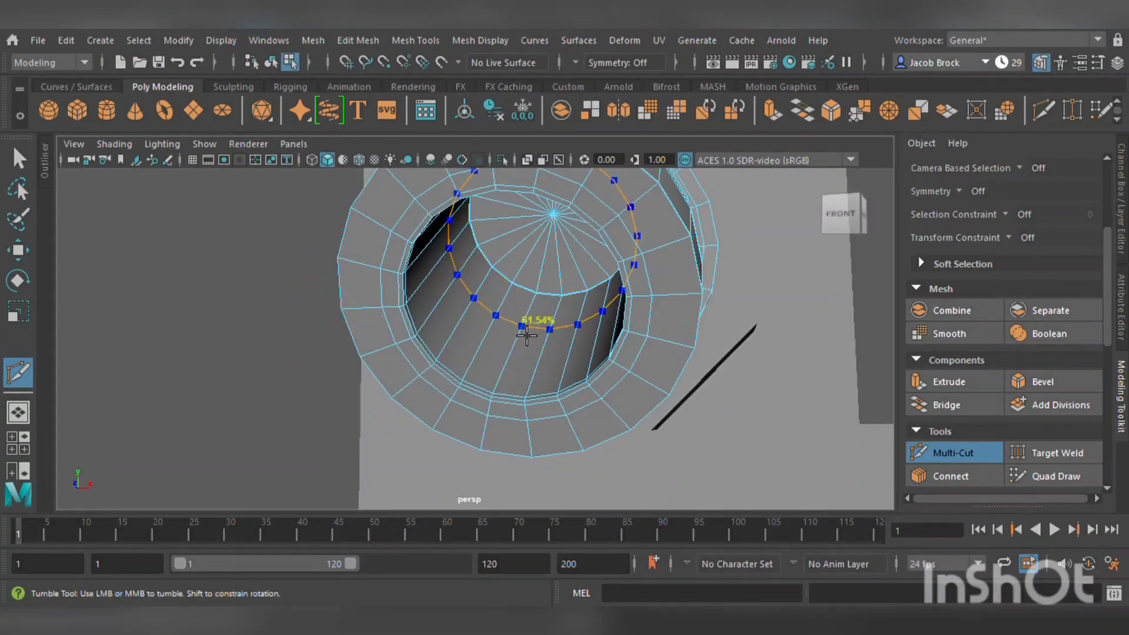
# - Turn on smooth mesh display for the barrel, return to object mode and deselect it
pyautogui.scroll(-5, 526, 336)
pyautogui.press('3')
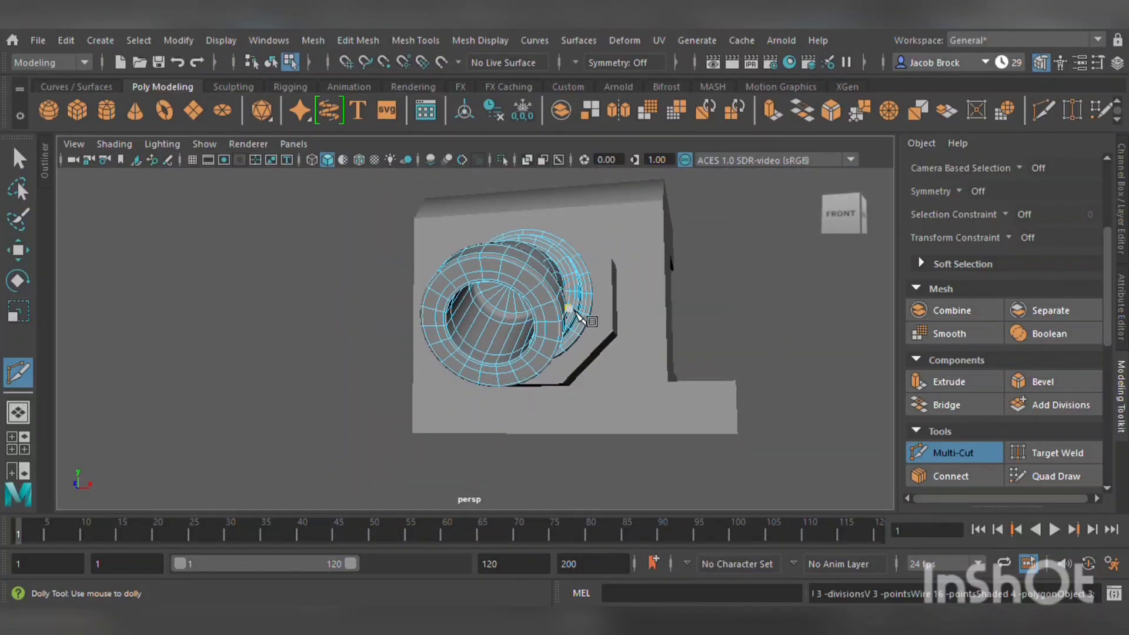
pyautogui.keyDown('alt'); pyautogui.moveTo(578, 317); pyautogui.dragTo(236, 274); pyautogui.keyUp('alt')
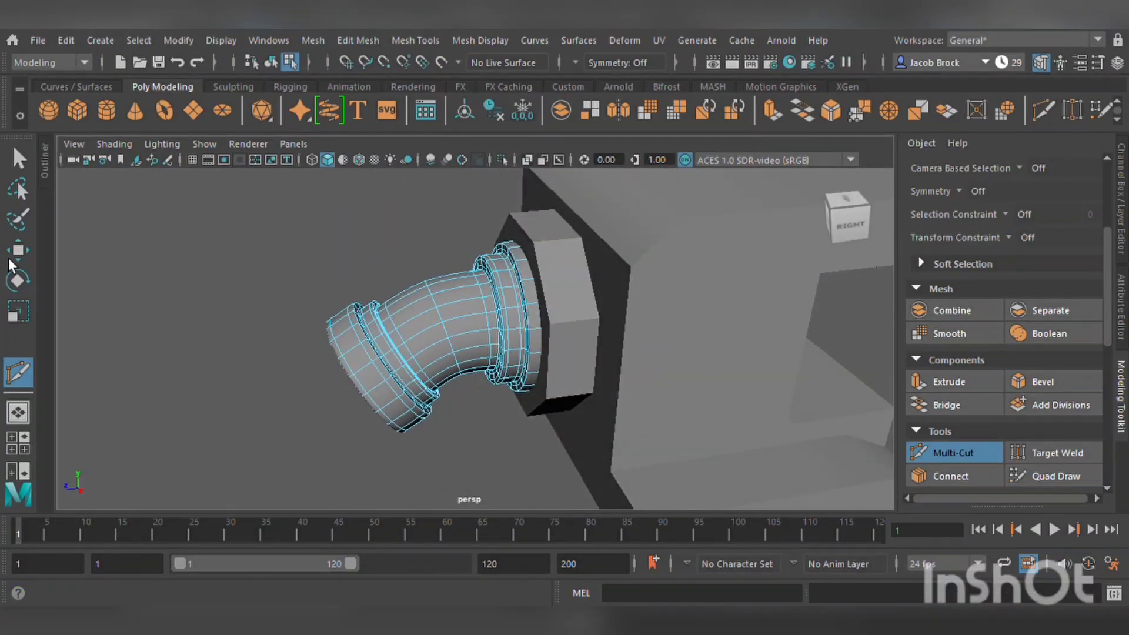
pyautogui.click(34, 251)
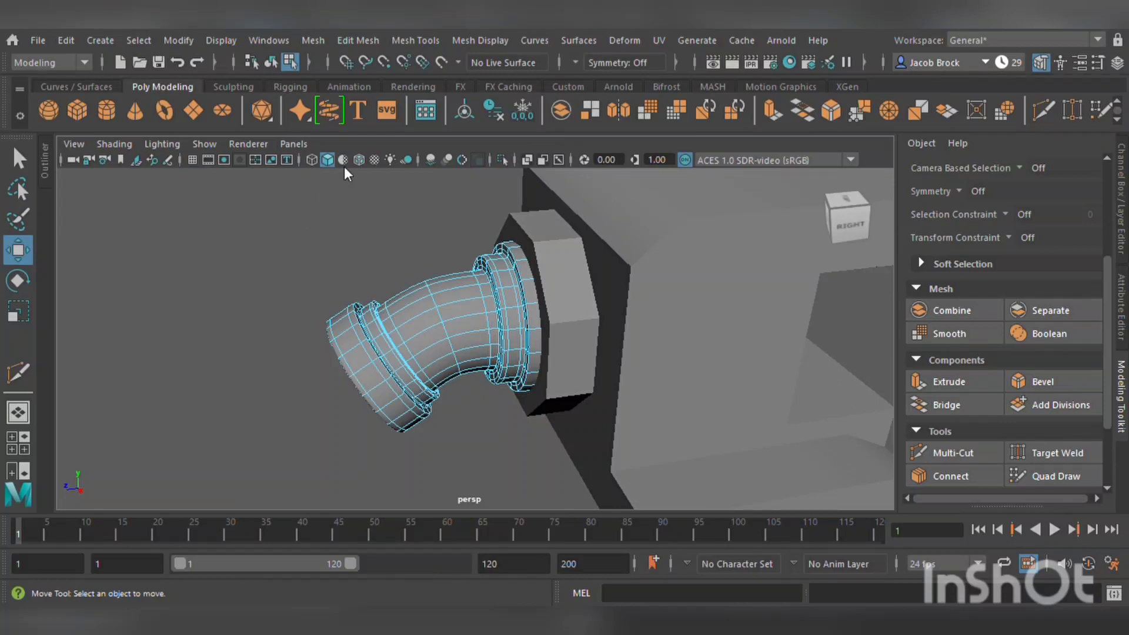
pyautogui.press('F8')
pyautogui.click(337, 259)
pyautogui.keyDown('alt'); pyautogui.moveTo(336, 298); pyautogui.dragTo(555, 296); pyautogui.keyUp('alt')
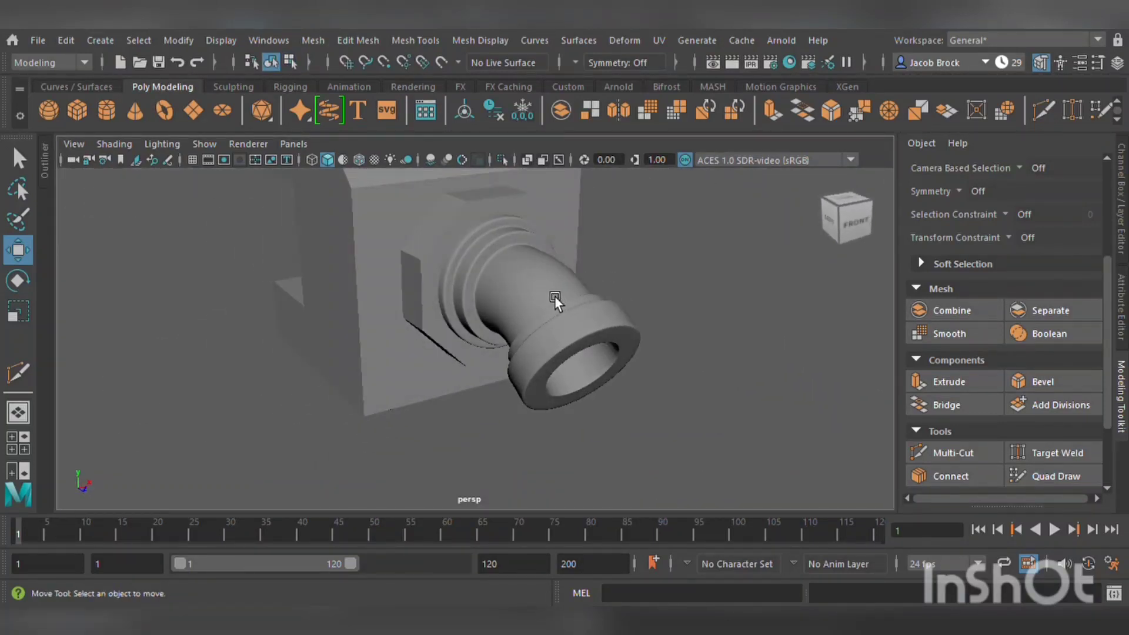
# - Select the octagonal mount and insert Multi-Cut edge loops around its sides near the front edge, at about 97%, and the back edge
pyautogui.click(463, 231)
pyautogui.keyDown('alt'); pyautogui.moveTo(462, 231); pyautogui.dragTo(412, 499, button='right'); pyautogui.keyUp('alt')
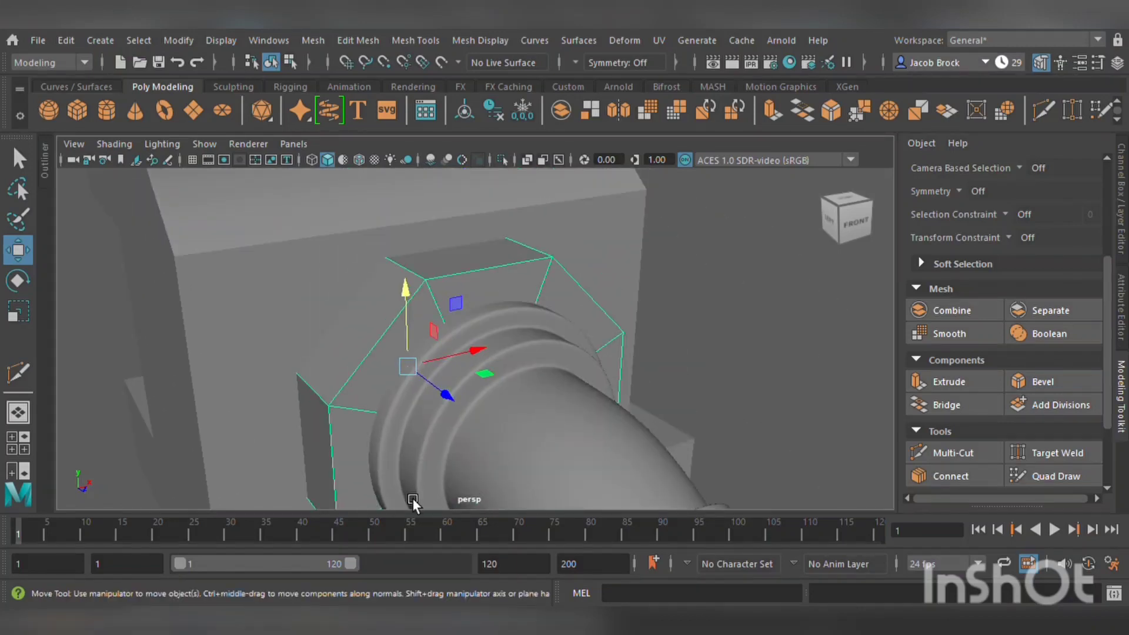
pyautogui.click(983, 456)
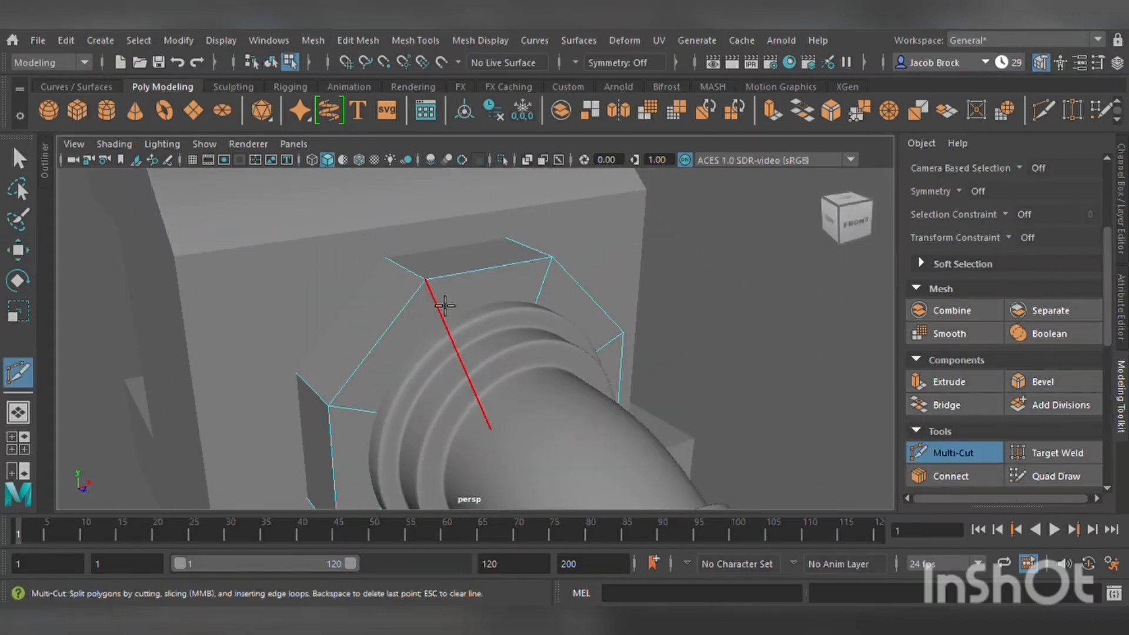
pyautogui.press('ctrl')
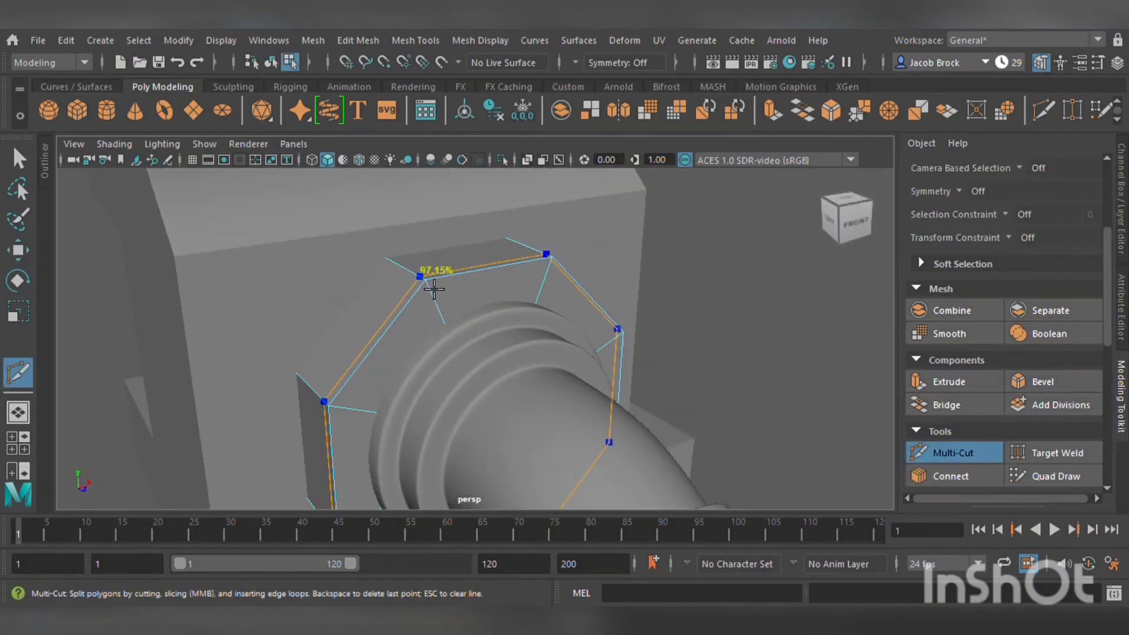
pyautogui.keyDown('ctrl'); pyautogui.click(434, 290); pyautogui.keyUp('ctrl')
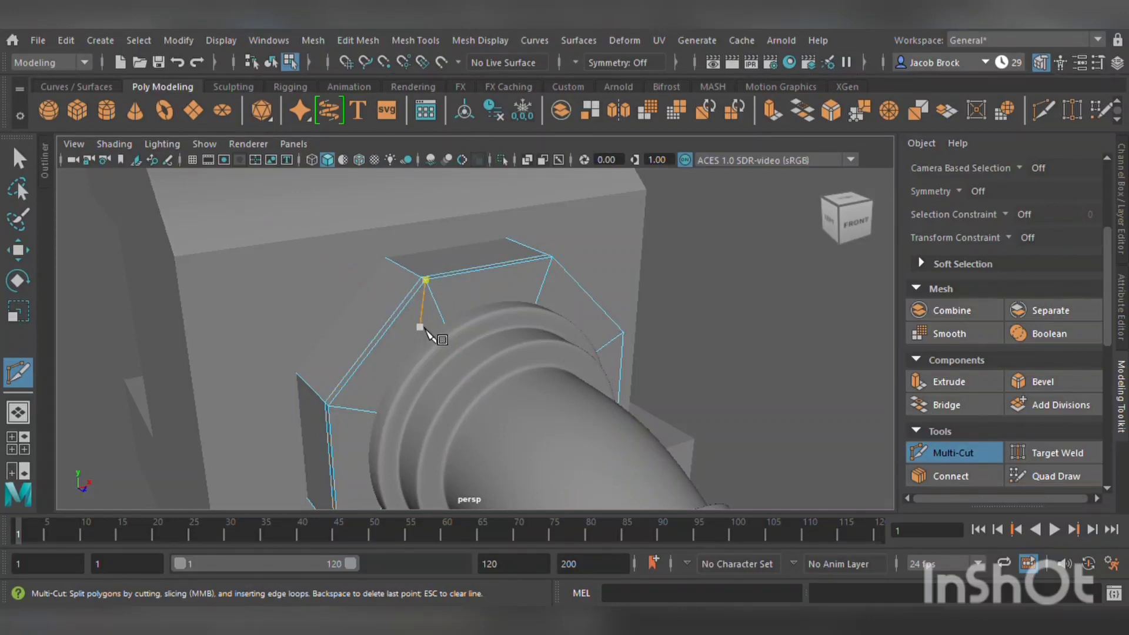
pyautogui.press('ctrl')
pyautogui.keyDown('ctrl'); pyautogui.click(407, 283); pyautogui.keyUp('ctrl')
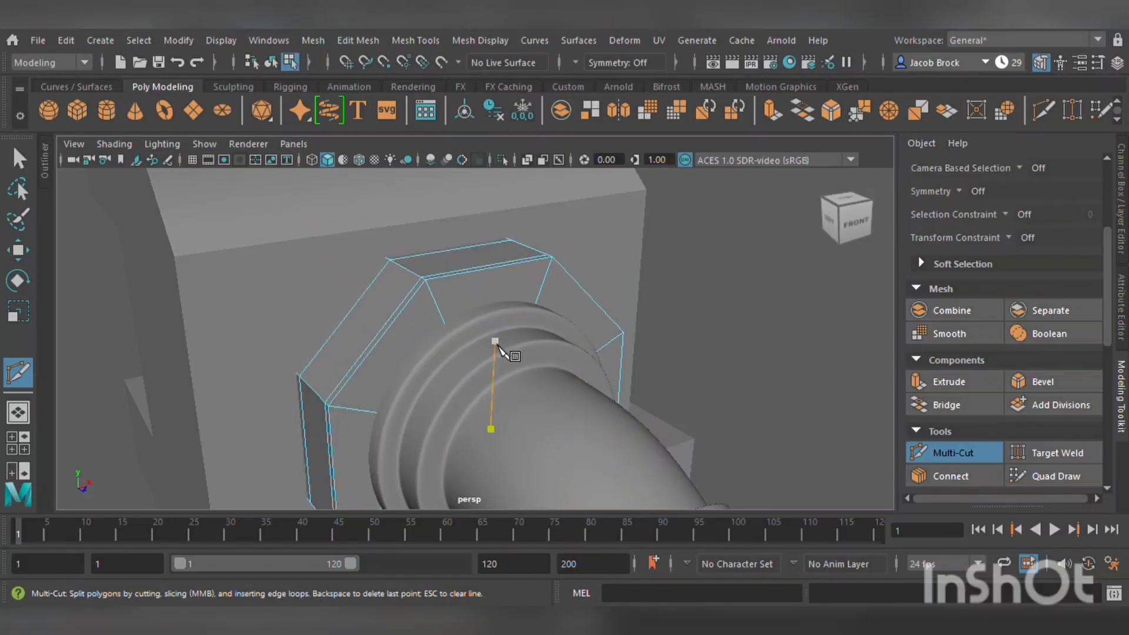
# - Check the mount in smooth preview, return it to unsmoothed display and insert edge loops close to its upper corner edges
pyautogui.press('3')
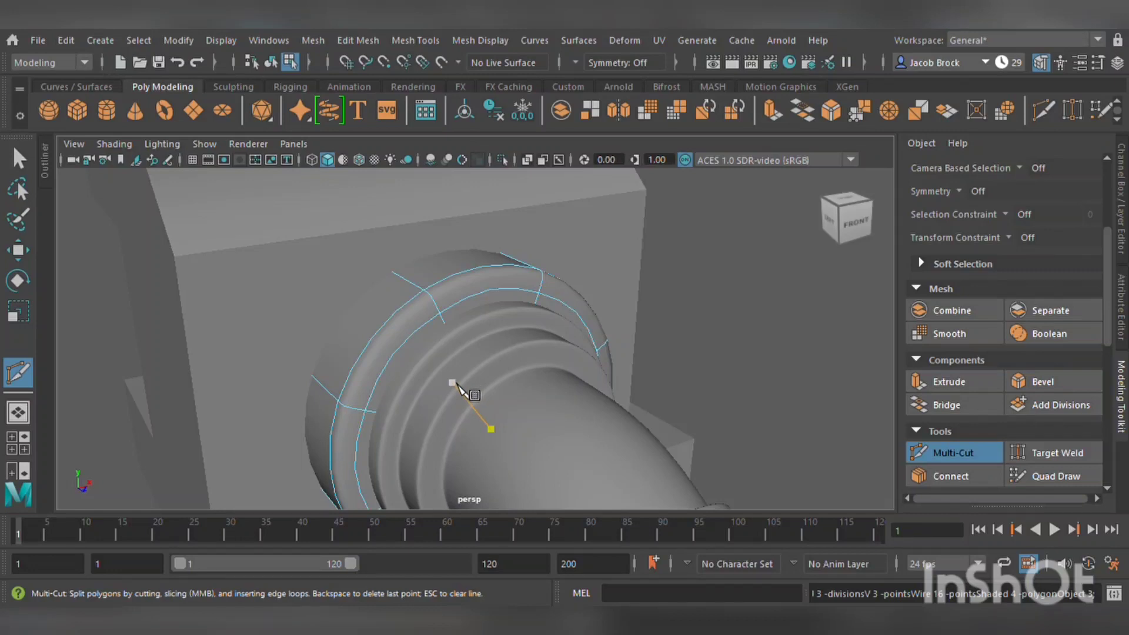
pyautogui.press('1')
pyautogui.click(431, 308)
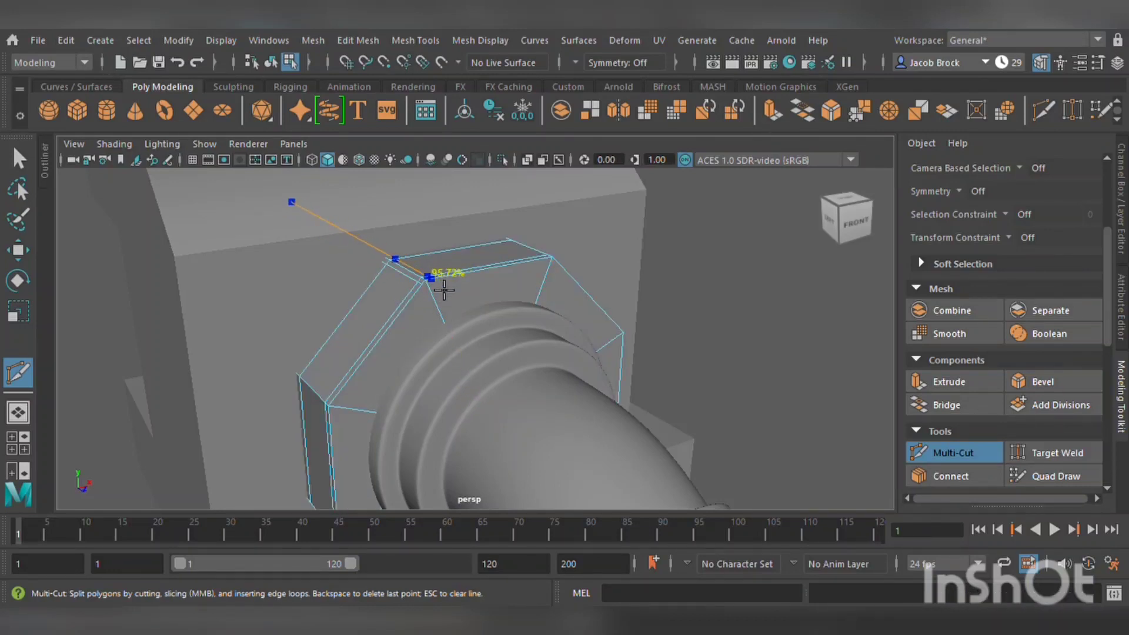
pyautogui.keyDown('ctrl'); pyautogui.click(444, 289); pyautogui.keyUp('ctrl')
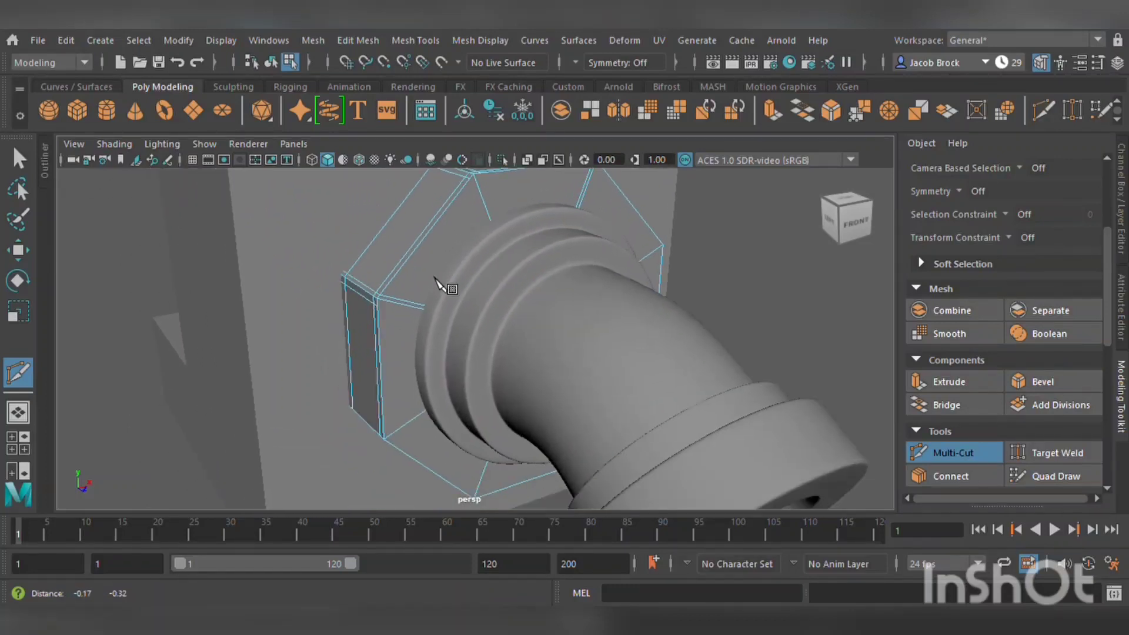
# - Insert Multi-Cut edge loops close to the octagonal mount's remaining lower and side corner edges
pyautogui.keyDown('alt'); pyautogui.moveTo(391, 411); pyautogui.dragTo(412, 376); pyautogui.keyUp('alt')
pyautogui.keyDown('alt'); pyautogui.moveTo(412, 376); pyautogui.dragTo(428, 346, button='middle'); pyautogui.keyUp('alt')
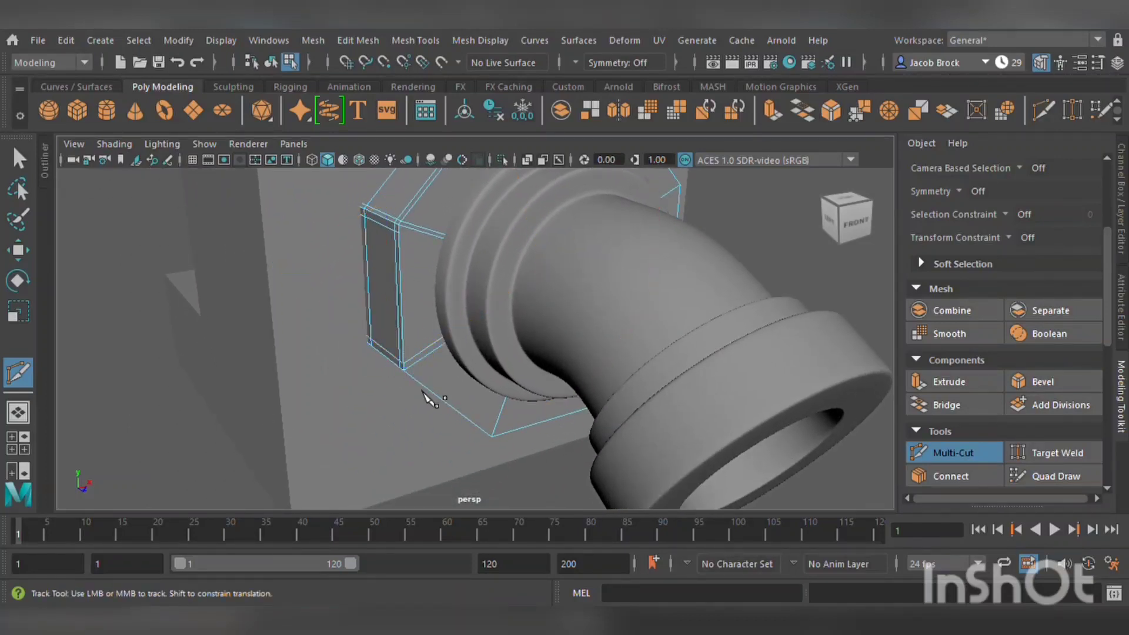
pyautogui.keyDown('alt'); pyautogui.moveTo(465, 394); pyautogui.dragTo(465, 222); pyautogui.keyUp('alt')
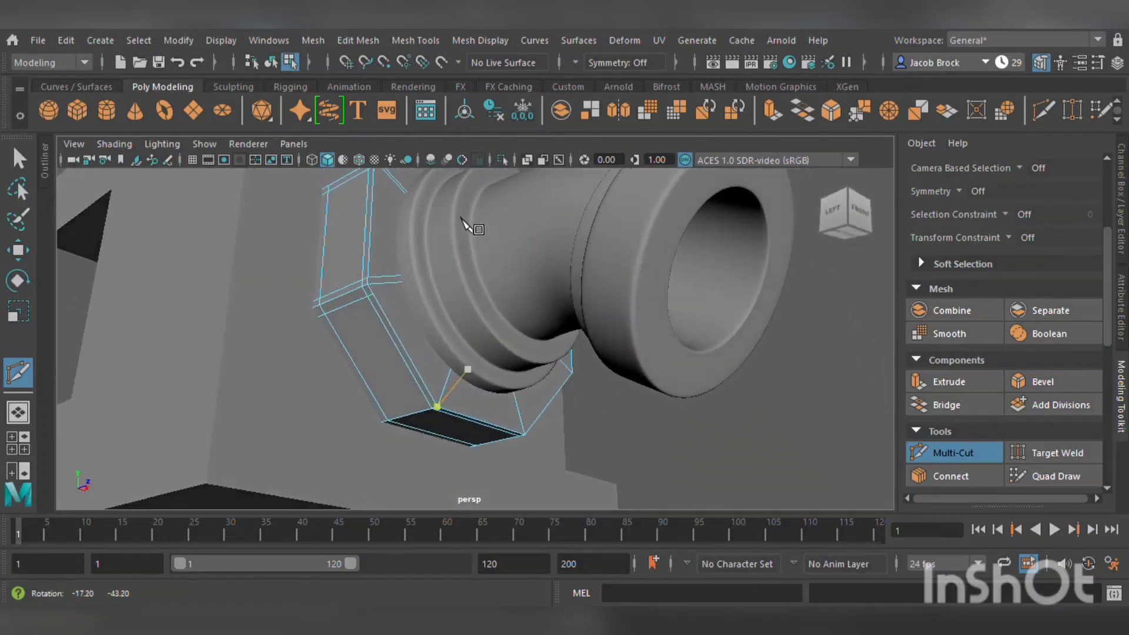
pyautogui.keyDown('ctrl'); pyautogui.click(436, 409); pyautogui.keyUp('ctrl')
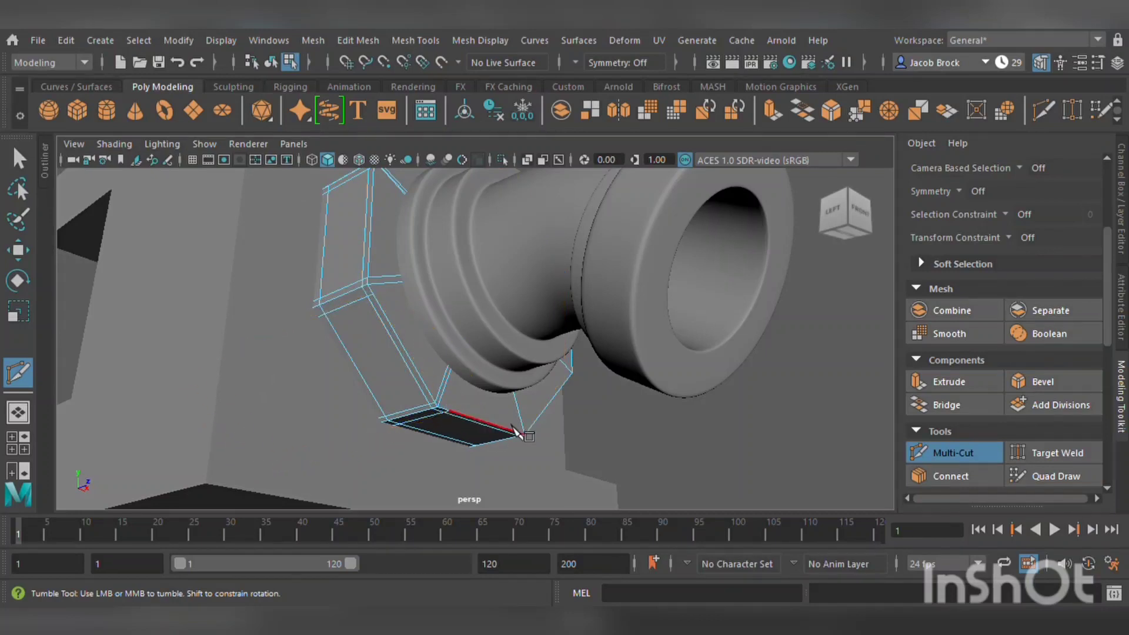
pyautogui.keyDown('alt'); pyautogui.moveTo(517, 429); pyautogui.dragTo(612, 418); pyautogui.keyUp('alt')
pyautogui.keyDown('alt'); pyautogui.moveTo(612, 418); pyautogui.dragTo(429, 441, button='middle'); pyautogui.keyUp('alt')
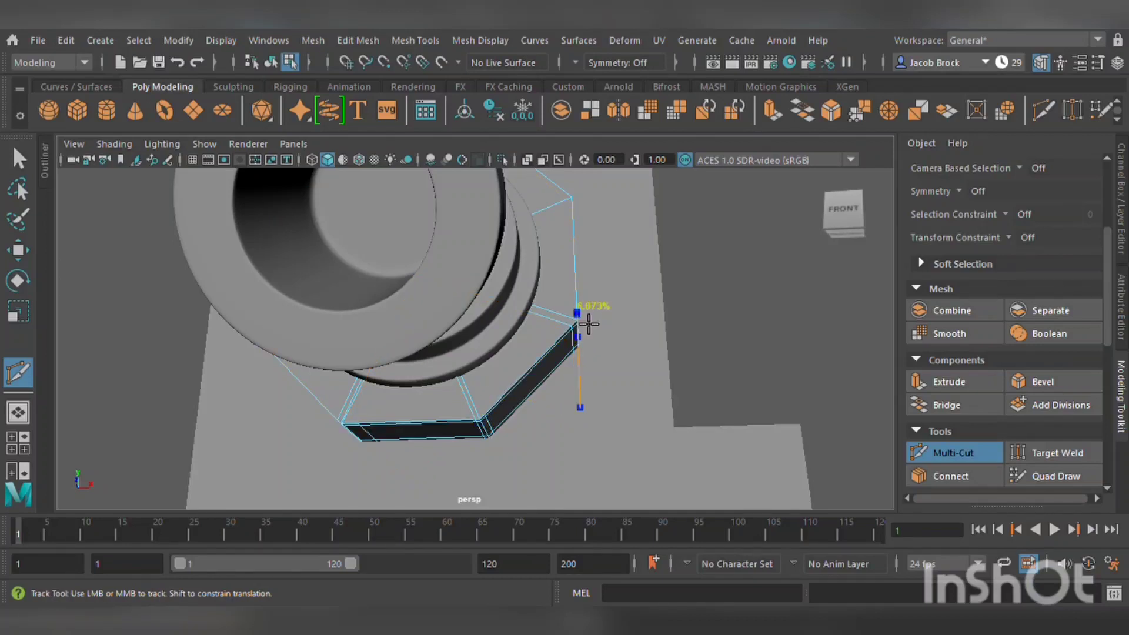
pyautogui.keyDown('alt'); pyautogui.moveTo(616, 316); pyautogui.dragTo(577, 391); pyautogui.keyUp('alt')
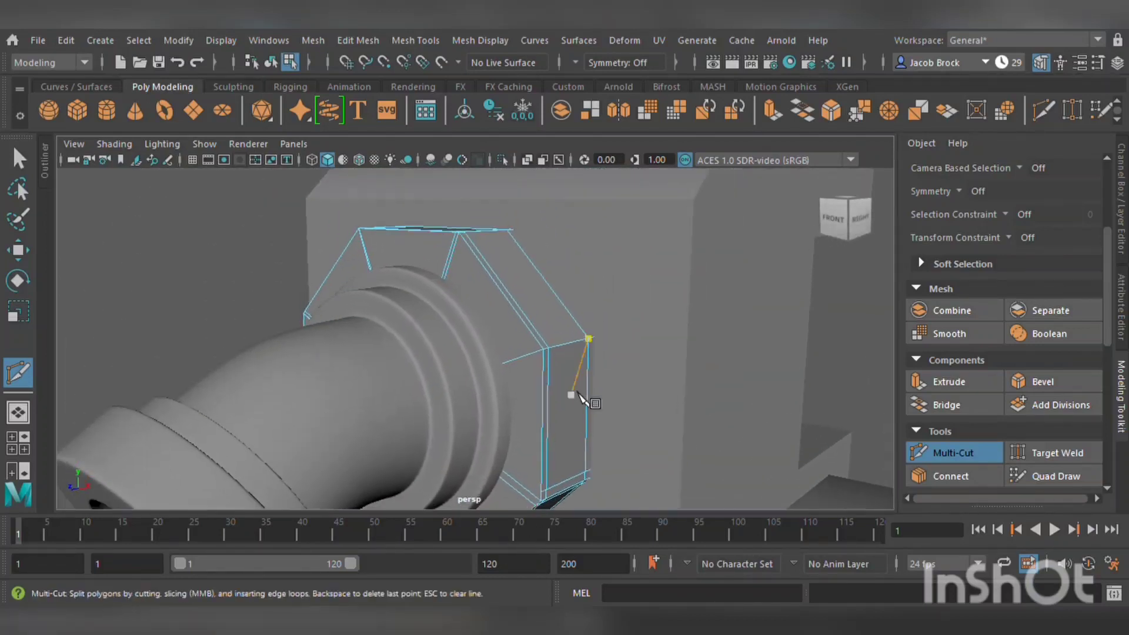
pyautogui.keyDown('ctrl'); pyautogui.click(553, 354); pyautogui.keyUp('ctrl')
pyautogui.keyDown('alt'); pyautogui.moveTo(623, 457); pyautogui.dragTo(576, 406, button='right'); pyautogui.keyUp('alt')
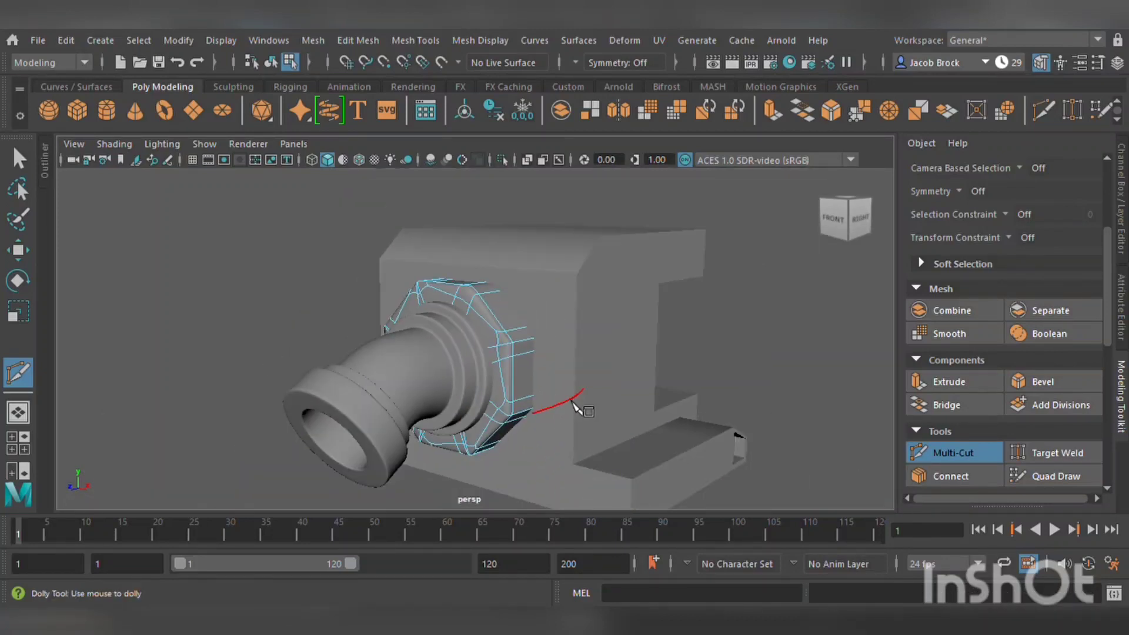
# - Turn on smooth mesh display for the octagonal mount, return to object mode and deselect it
pyautogui.click(18, 252)
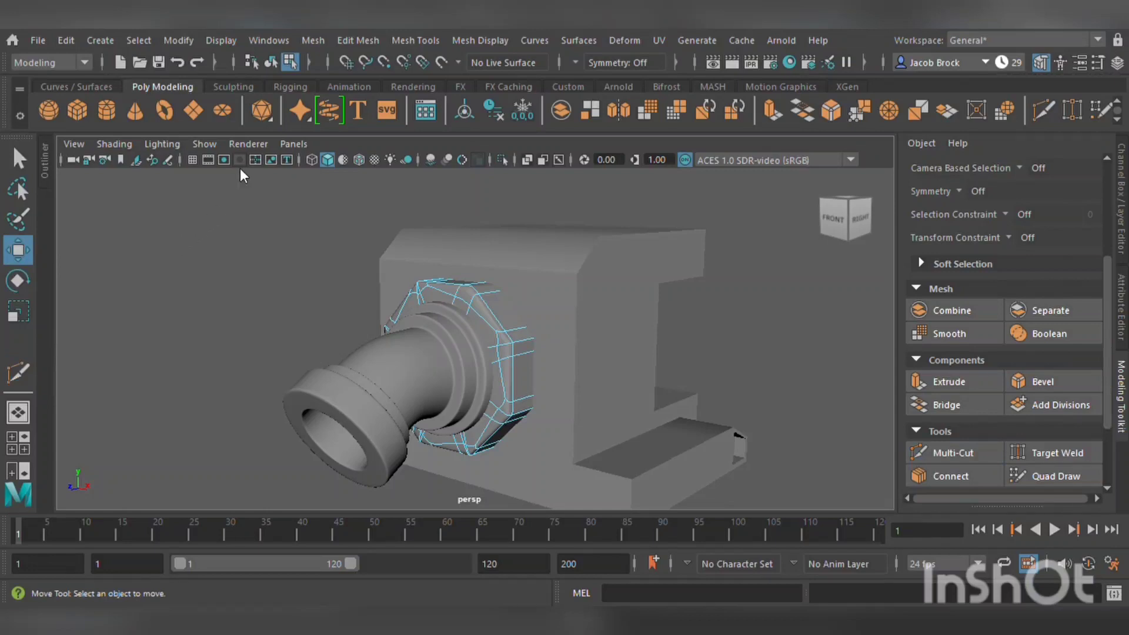
pyautogui.press('F8')
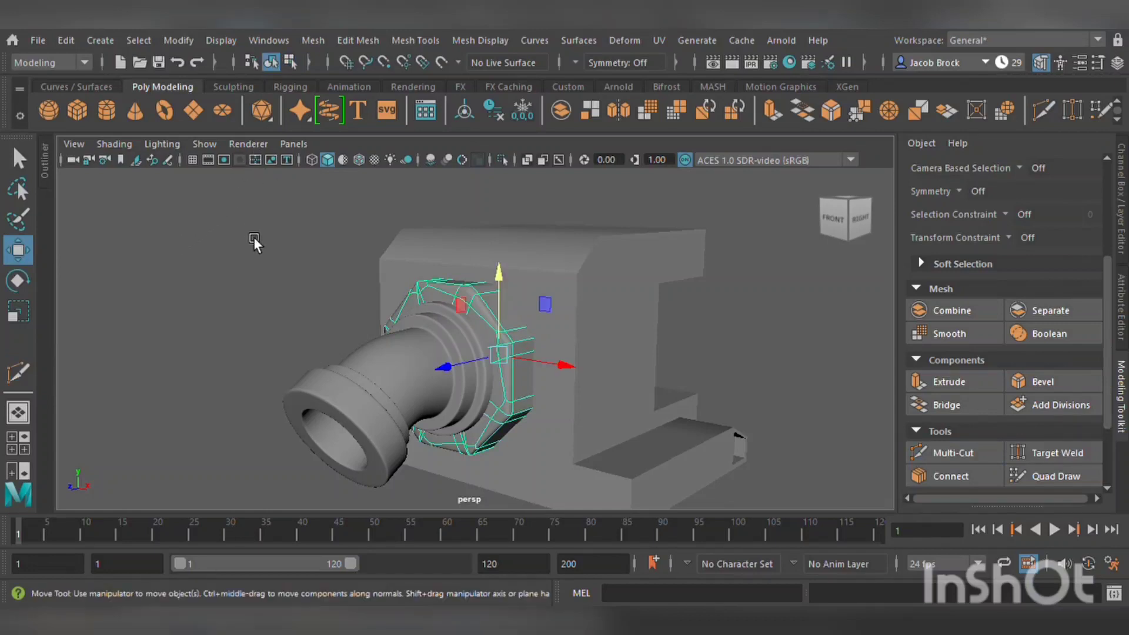
pyautogui.click(206, 294)
pyautogui.keyDown('alt'); pyautogui.moveTo(206, 294); pyautogui.dragTo(491, 318); pyautogui.keyUp('alt')
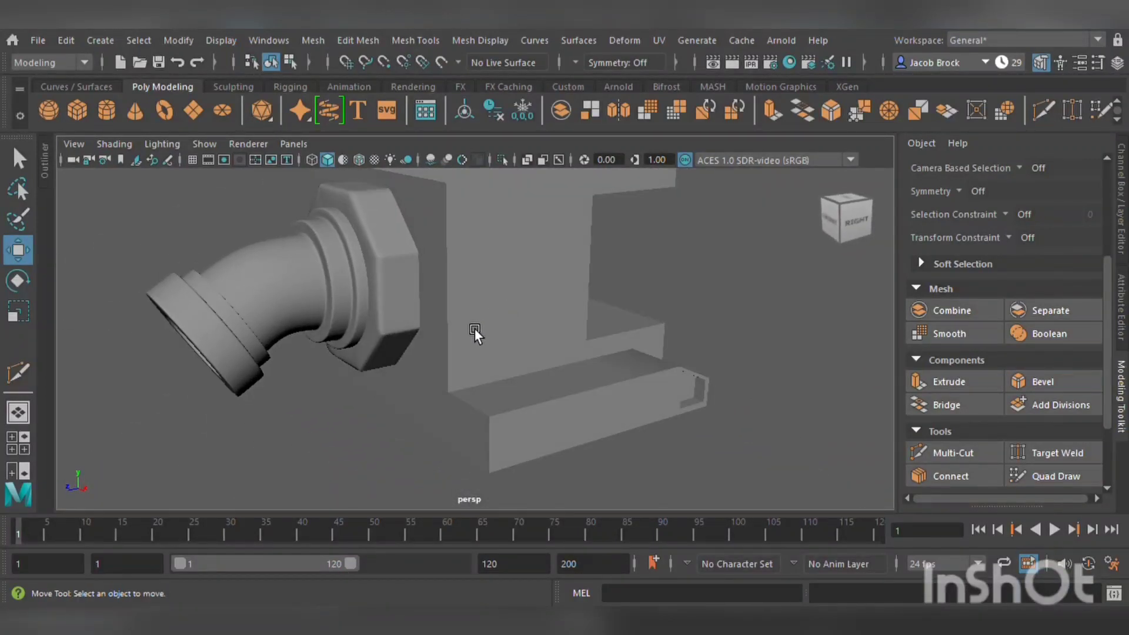
pyautogui.keyDown('alt'); pyautogui.moveTo(436, 414); pyautogui.dragTo(371, 389); pyautogui.keyUp('alt')
# - Scale the barrel shorter along its Z axis and move it about 1.01 cm along Z against the mount
pyautogui.click(286, 291)
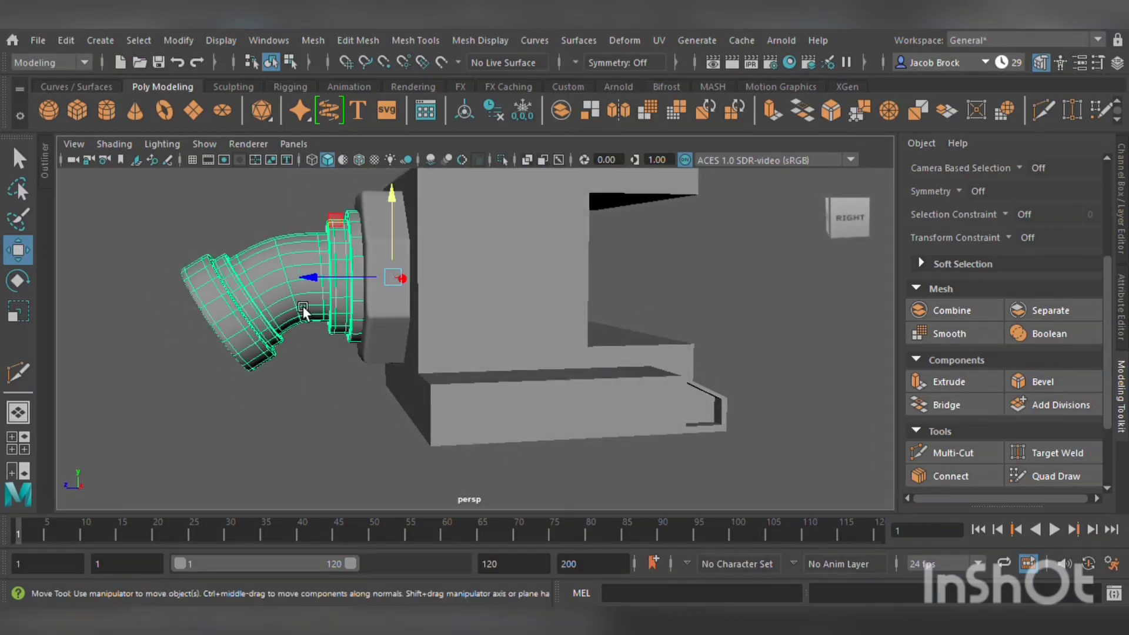
pyautogui.press('r')
pyautogui.moveTo(327, 284)
pyautogui.mouseDown()
pyautogui.moveTo(346, 284)
pyautogui.moveTo(322, 284)
pyautogui.mouseUp()
pyautogui.click(21, 250)
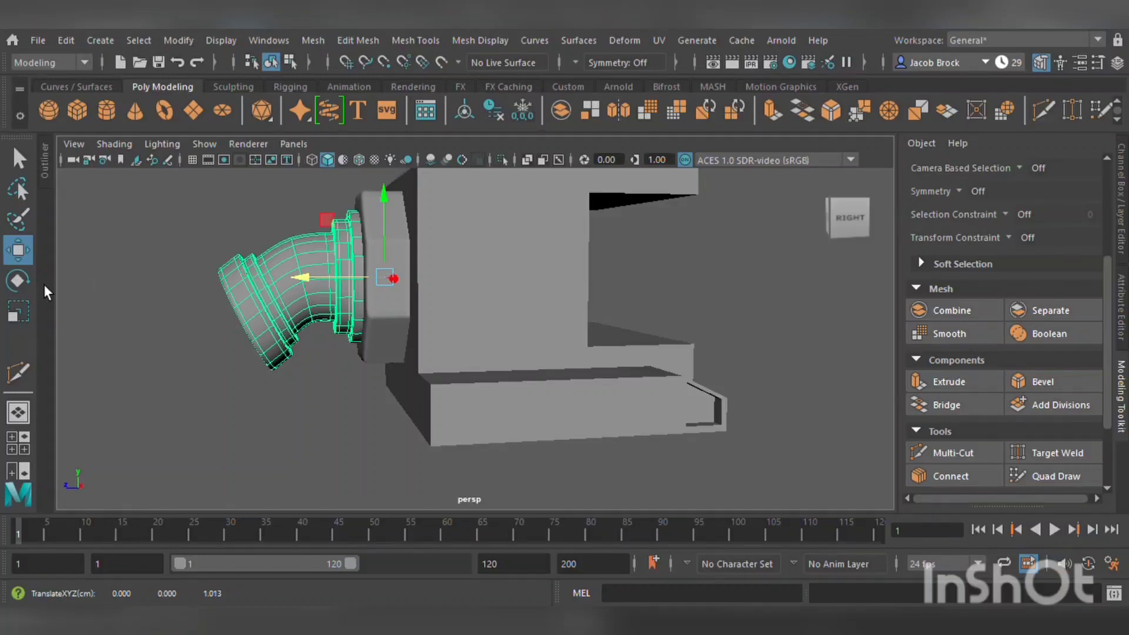
pyautogui.click(198, 300)
pyautogui.click(253, 317)
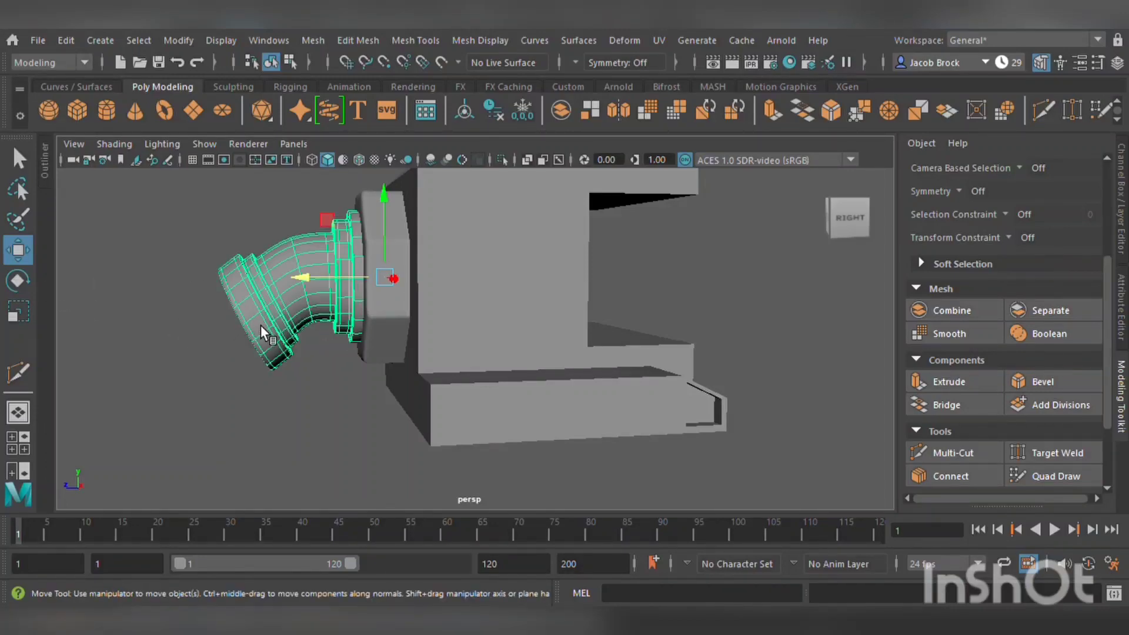
# - Deselect the barrel and save the scene
pyautogui.moveTo(282, 338)
pyautogui.keyDown('alt'); pyautogui.mouseDown()
pyautogui.moveTo(330, 316)
pyautogui.moveTo(422, 326)
pyautogui.moveTo(296, 326)
pyautogui.mouseUp(); pyautogui.keyUp('alt')
pyautogui.scroll(-3, 303, 339)
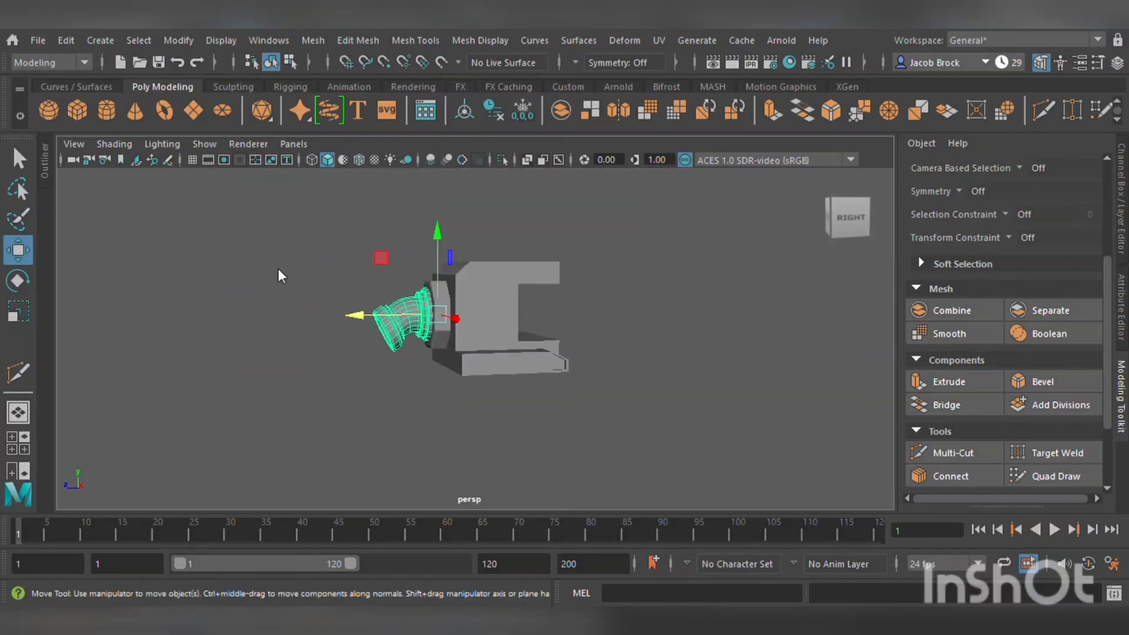
pyautogui.click(262, 314)
pyautogui.keyDown('alt'); pyautogui.moveTo(261, 314); pyautogui.dragTo(435, 319); pyautogui.keyUp('alt')
pyautogui.scroll(3, 482, 383)
pyautogui.keyDown('alt'); pyautogui.moveTo(482, 383); pyautogui.dragTo(386, 410); pyautogui.keyUp('alt')
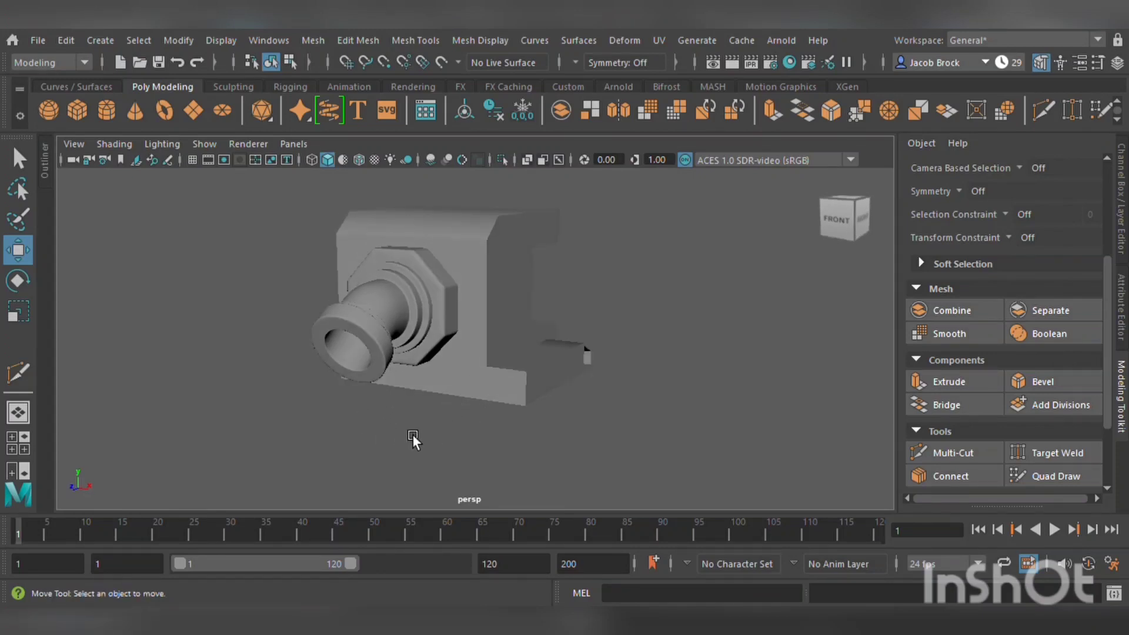
pyautogui.keyDown('alt'); pyautogui.moveTo(365, 404); pyautogui.dragTo(351, 420); pyautogui.keyUp('alt')
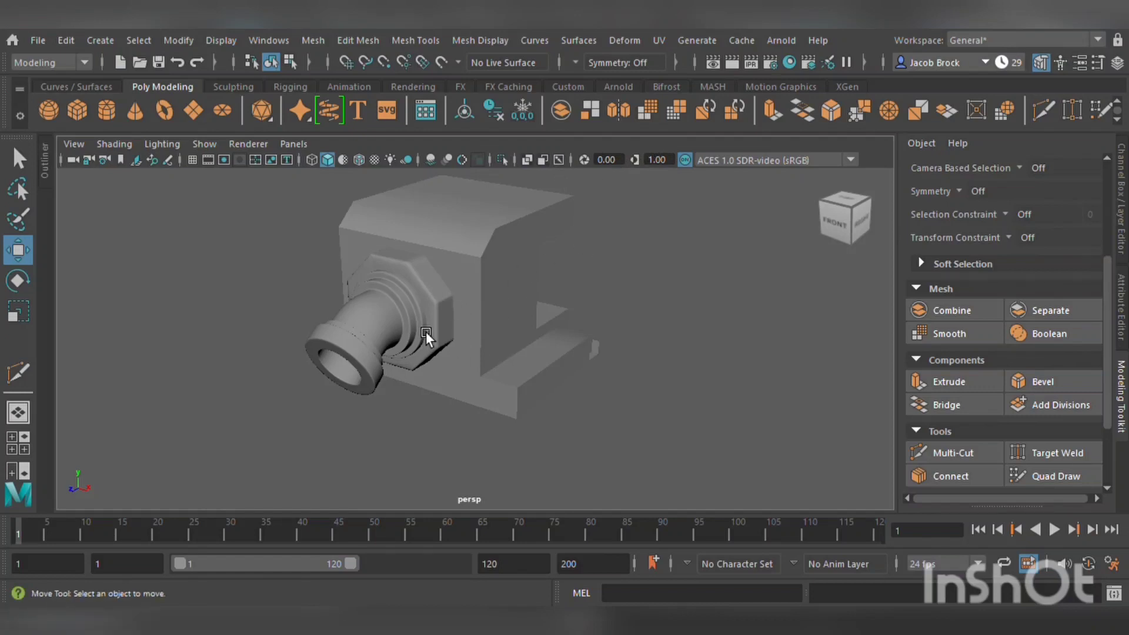
pyautogui.hotkey('ctrl', 's')
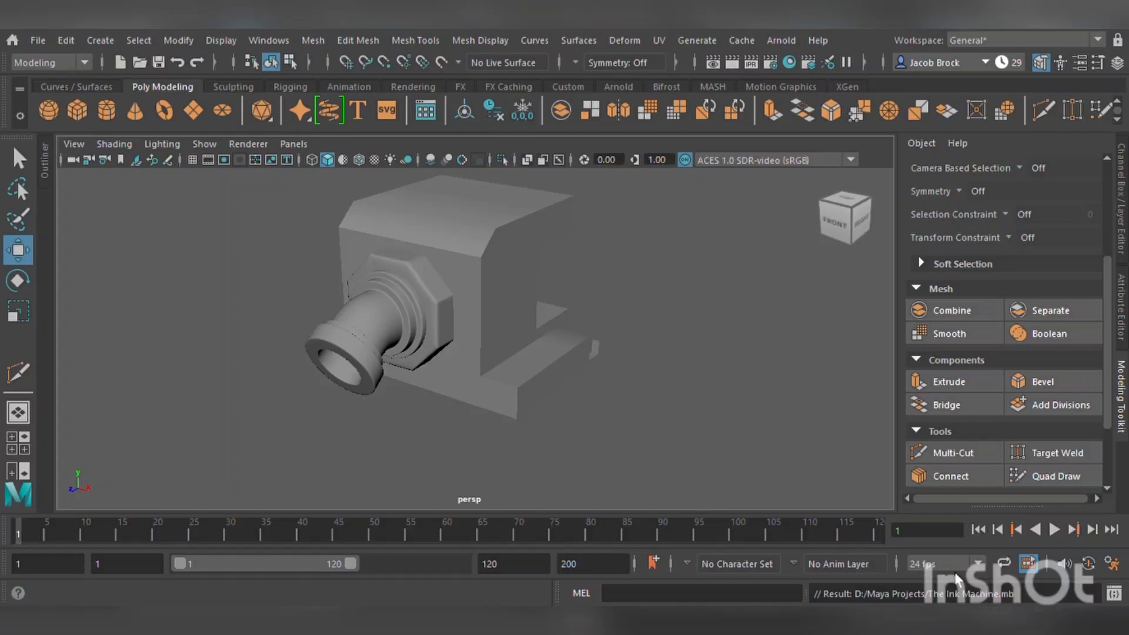
# - Select the C-shaped body and insert Multi-Cut edge loops close to the base's front corner, upper and lower edges
pyautogui.scroll(5, 482, 282)
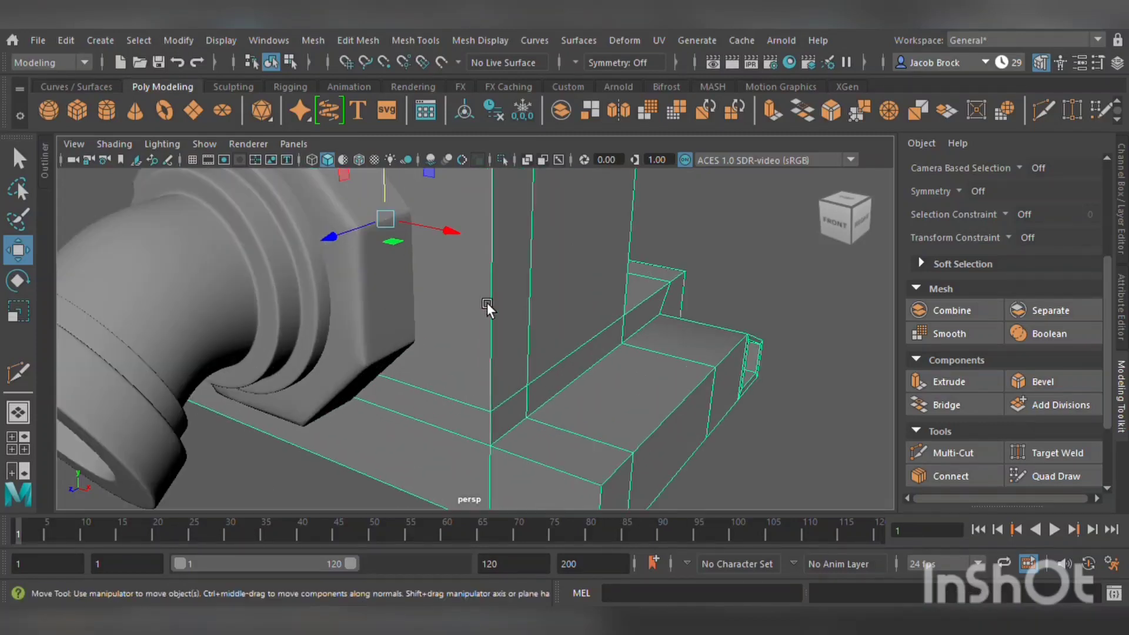
pyautogui.keyDown('alt'); pyautogui.moveTo(615, 369); pyautogui.dragTo(567, 314, button='middle'); pyautogui.keyUp('alt')
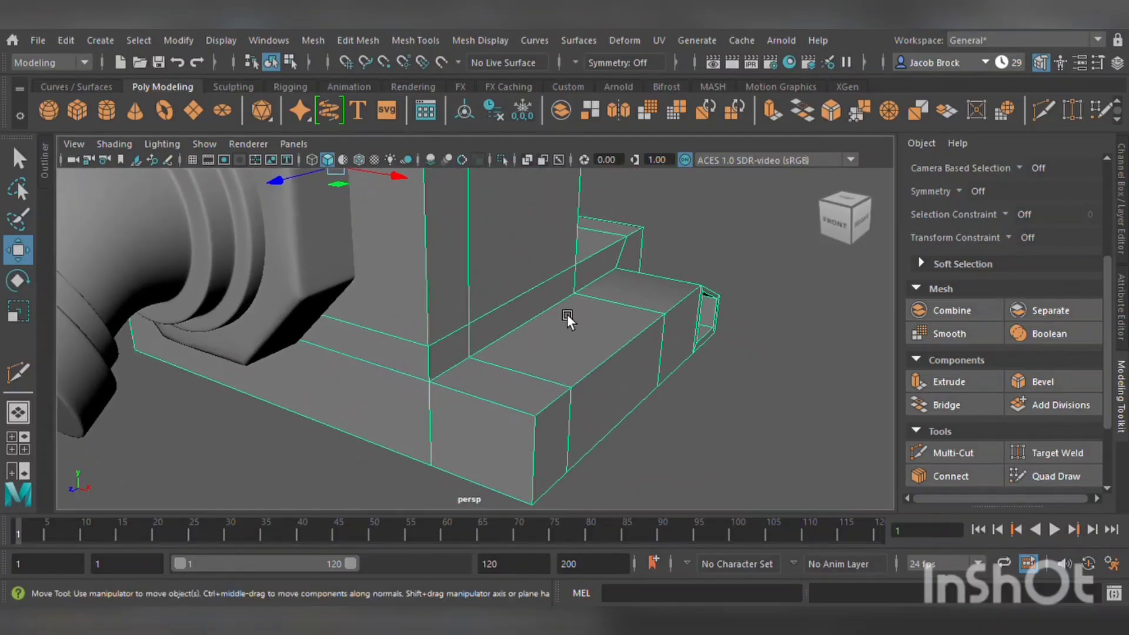
pyautogui.click(953, 453)
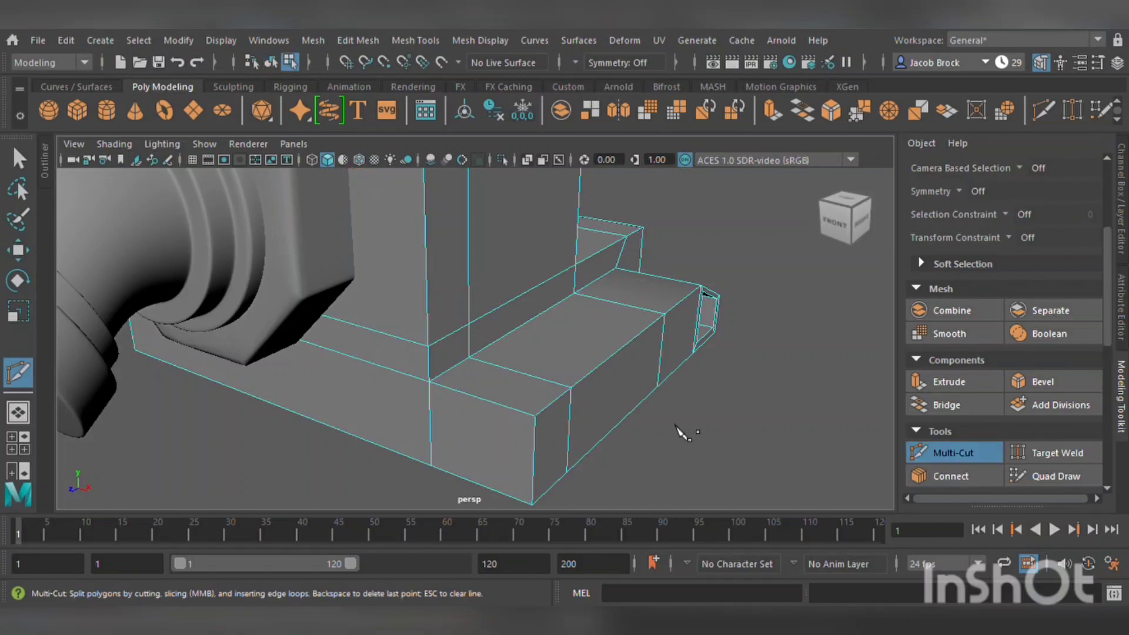
pyautogui.keyDown('ctrl'); pyautogui.click(546, 430); pyautogui.keyUp('ctrl')
pyautogui.keyDown('ctrl'); pyautogui.click(539, 425); pyautogui.keyUp('ctrl')
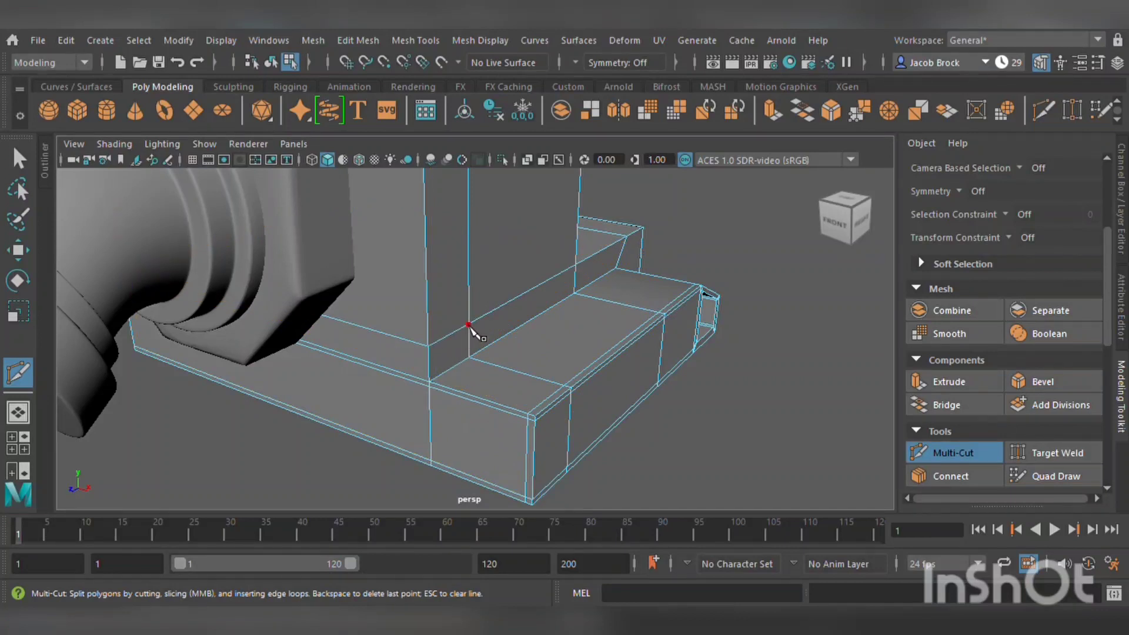
# - Insert tight edge loops along the body's front corners and both edges of the sloped upper front face
pyautogui.keyDown('alt'); pyautogui.moveTo(472, 327); pyautogui.dragTo(527, 487); pyautogui.keyUp('alt')
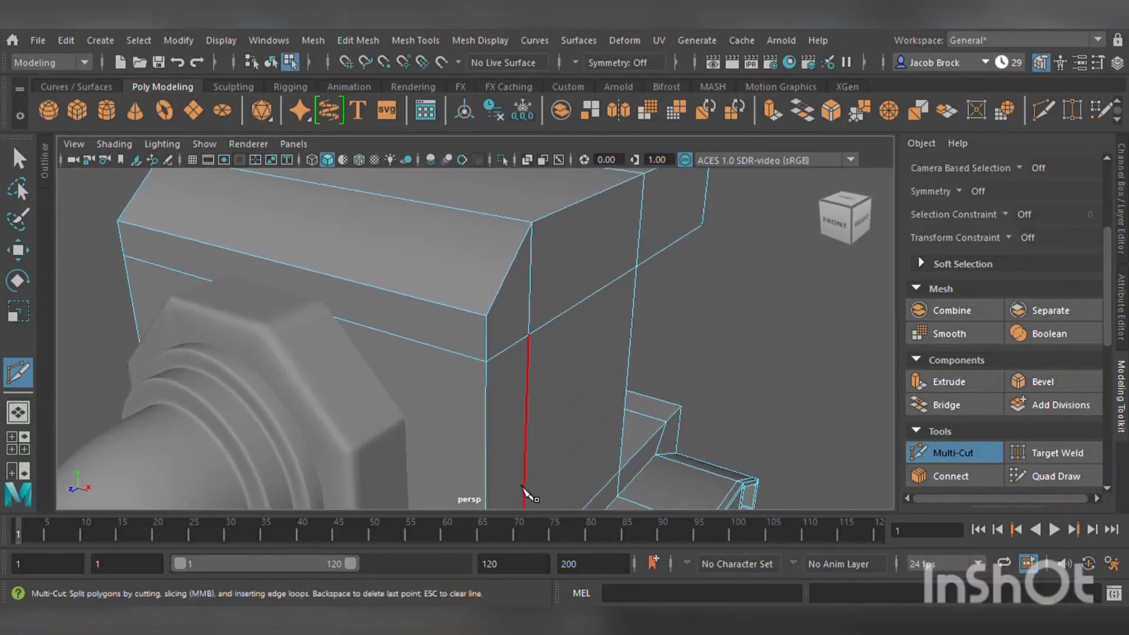
pyautogui.keyDown('ctrl'); pyautogui.click(490, 327); pyautogui.keyUp('ctrl')
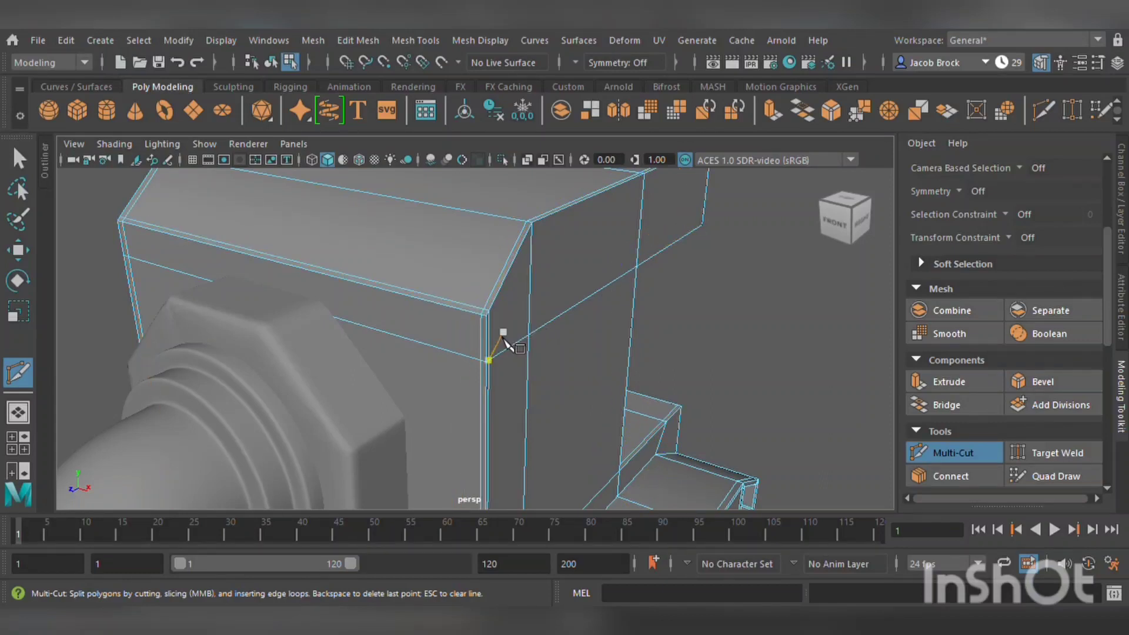
pyautogui.keyDown('alt'); pyautogui.moveTo(547, 312); pyautogui.dragTo(449, 373); pyautogui.keyUp('alt')
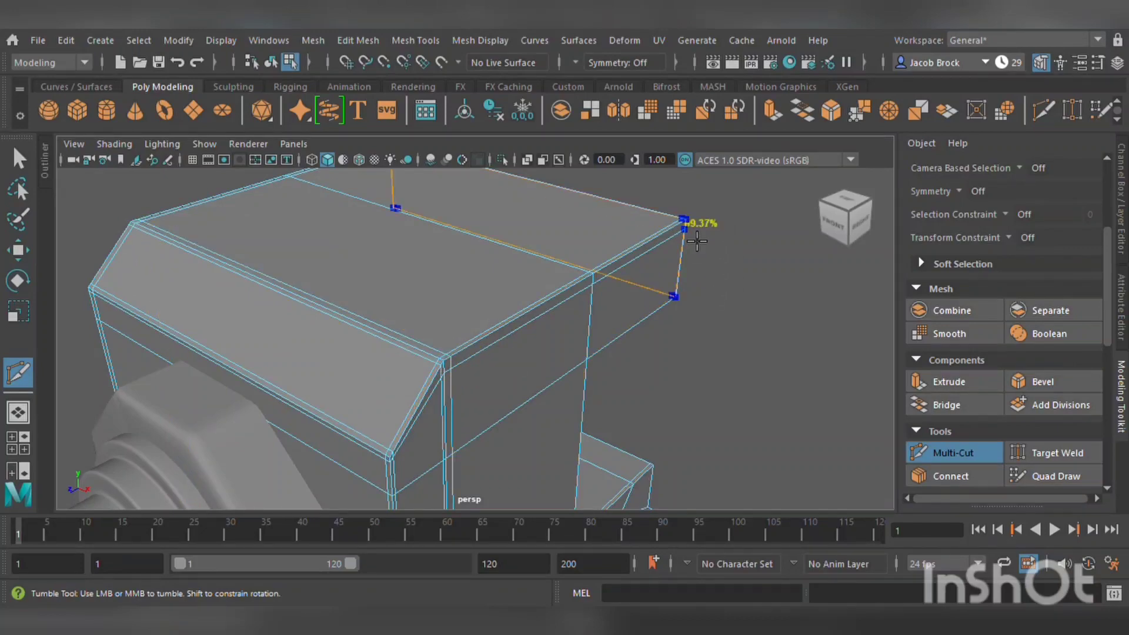
# - Insert edge loops around the overhang's rear corners, its lower edges and the inner corner where it meets the upright
pyautogui.keyDown('alt'); pyautogui.moveTo(714, 267); pyautogui.dragTo(630, 293); pyautogui.keyUp('alt')
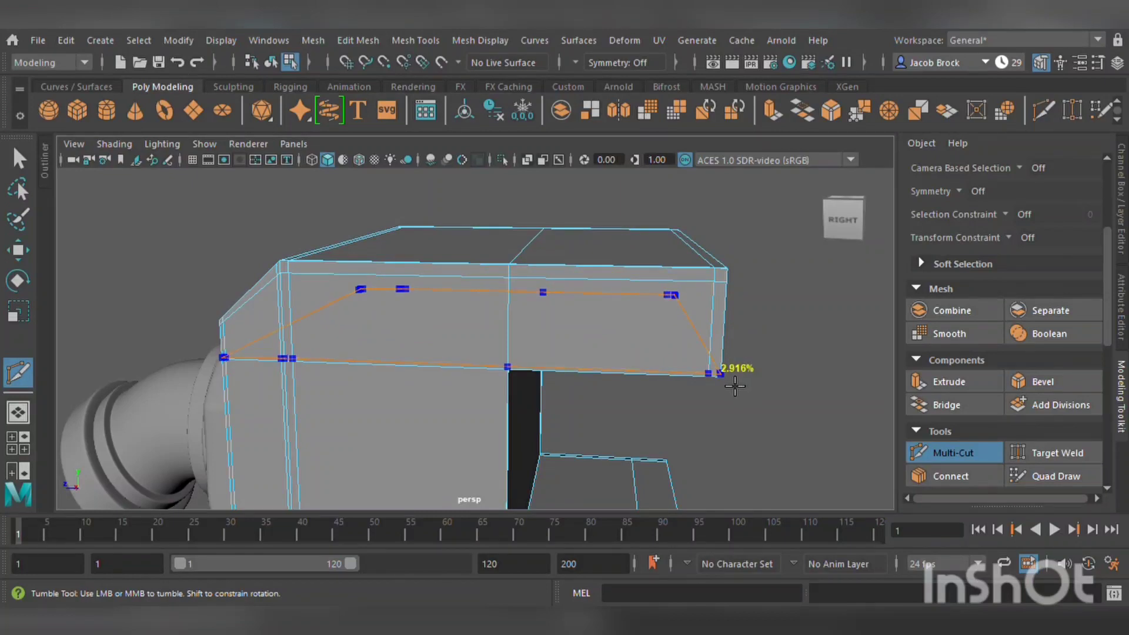
pyautogui.keyDown('alt'); pyautogui.moveTo(814, 388); pyautogui.dragTo(703, 343); pyautogui.keyUp('alt')
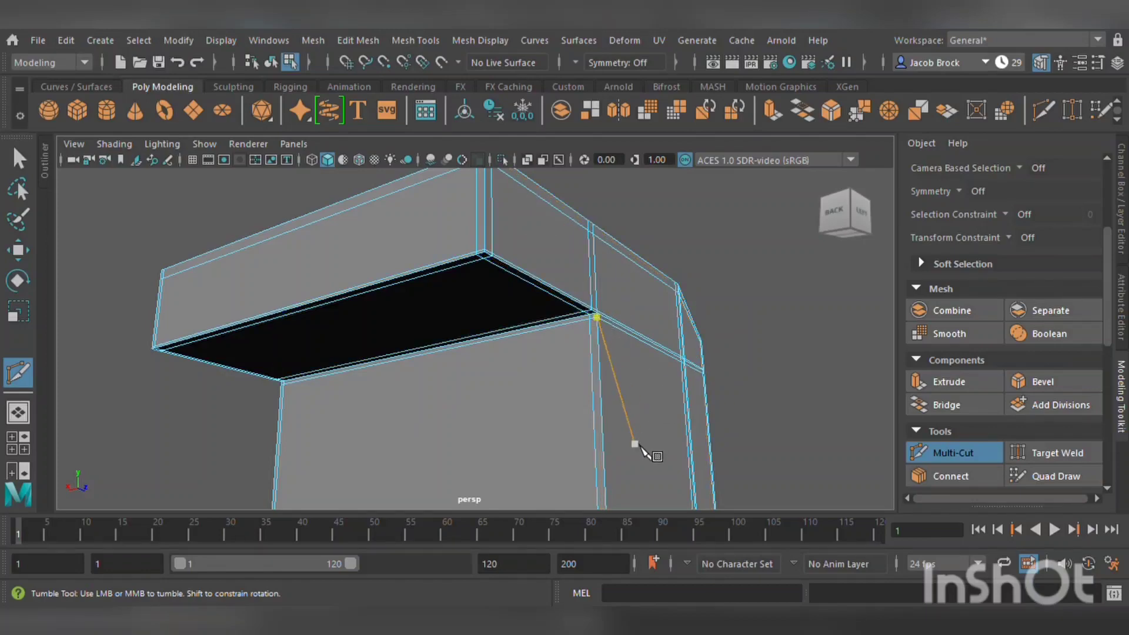
pyautogui.keyDown('alt'); pyautogui.moveTo(644, 453); pyautogui.dragTo(676, 428); pyautogui.keyUp('alt')
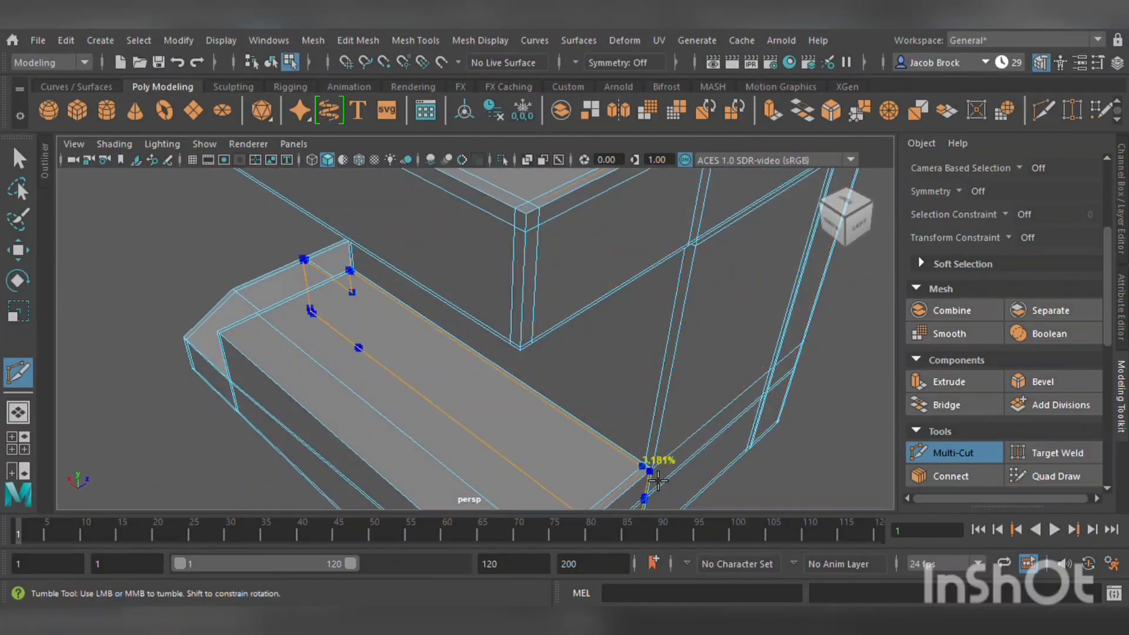
# - Insert edge loops along the base's ledge, beside the upright's foot and on both sides of the step edge
pyautogui.keyDown('alt'); pyautogui.moveTo(658, 483); pyautogui.dragTo(637, 425); pyautogui.keyUp('alt')
pyautogui.keyDown('alt'); pyautogui.moveTo(637, 424); pyautogui.dragTo(660, 341, button='middle'); pyautogui.keyUp('alt')
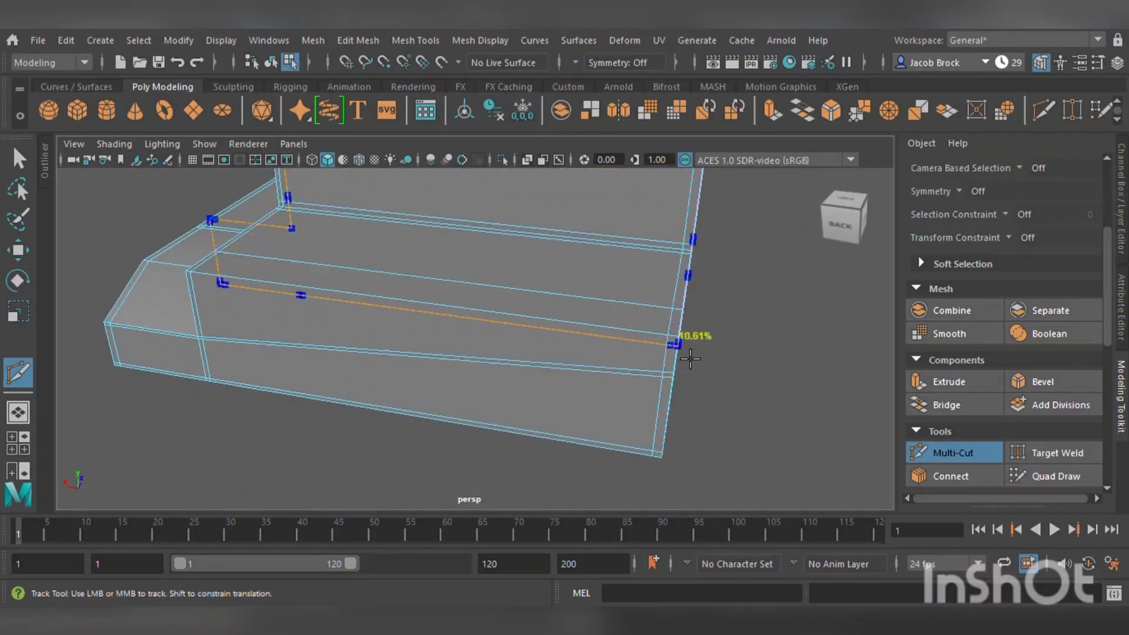
pyautogui.keyDown('ctrl'); pyautogui.click(681, 330); pyautogui.keyUp('ctrl')
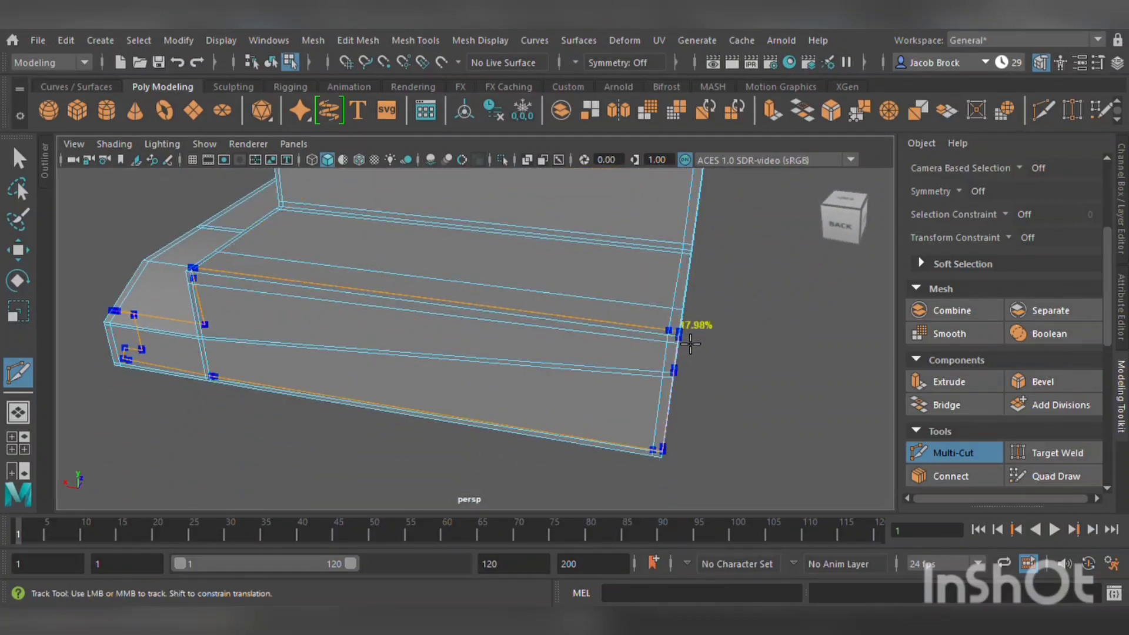
# - Check the body's base in smooth preview and return it to unsmoothed display
pyautogui.press('3')
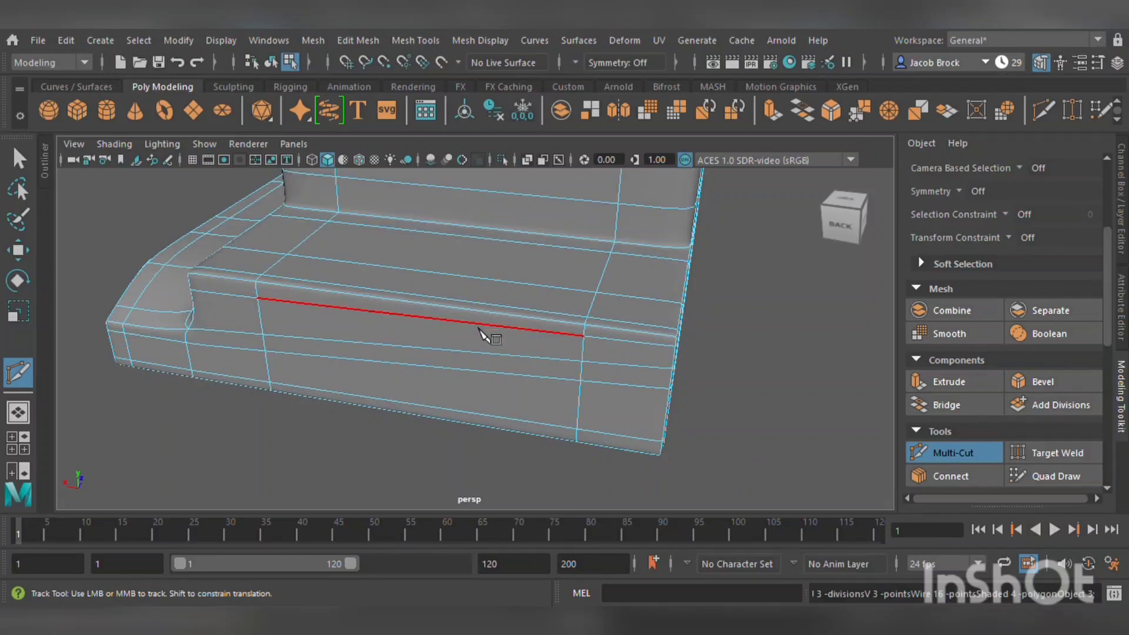
pyautogui.keyDown('alt'); pyautogui.moveTo(478, 330); pyautogui.dragTo(346, 333, button='right'); pyautogui.keyUp('alt')
pyautogui.keyDown('alt'); pyautogui.moveTo(346, 333); pyautogui.dragTo(558, 327); pyautogui.keyUp('alt')
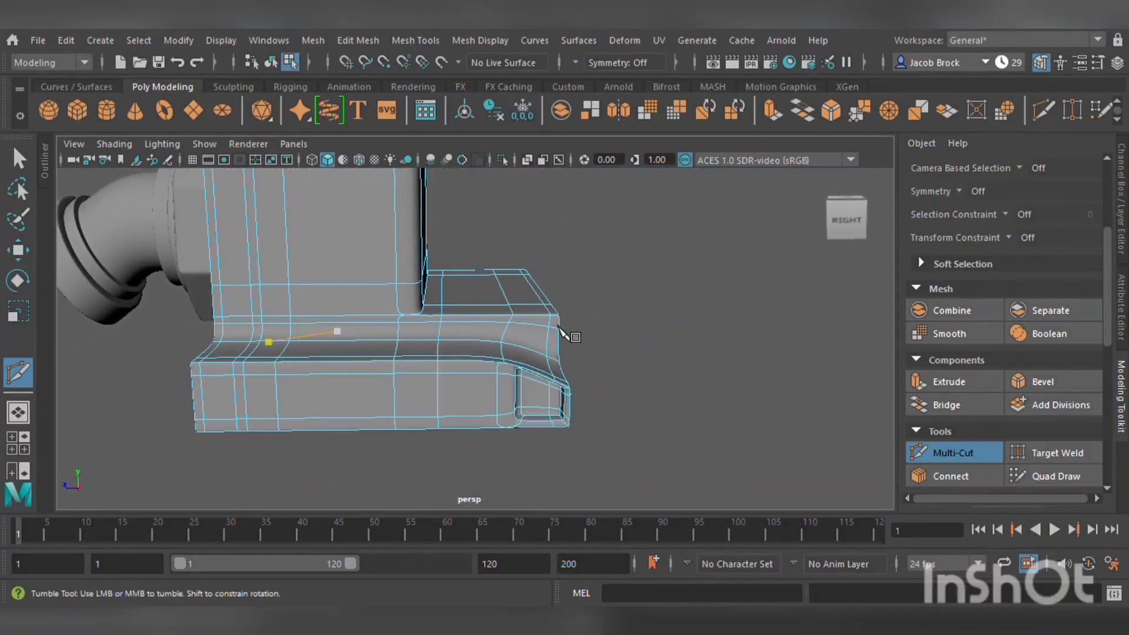
pyautogui.press('1')
# - Insert edge loops around the rim and inner walls of the recess at the base's rear end
pyautogui.keyDown('alt'); pyautogui.moveTo(517, 345); pyautogui.dragTo(545, 353, button='right'); pyautogui.keyUp('alt')
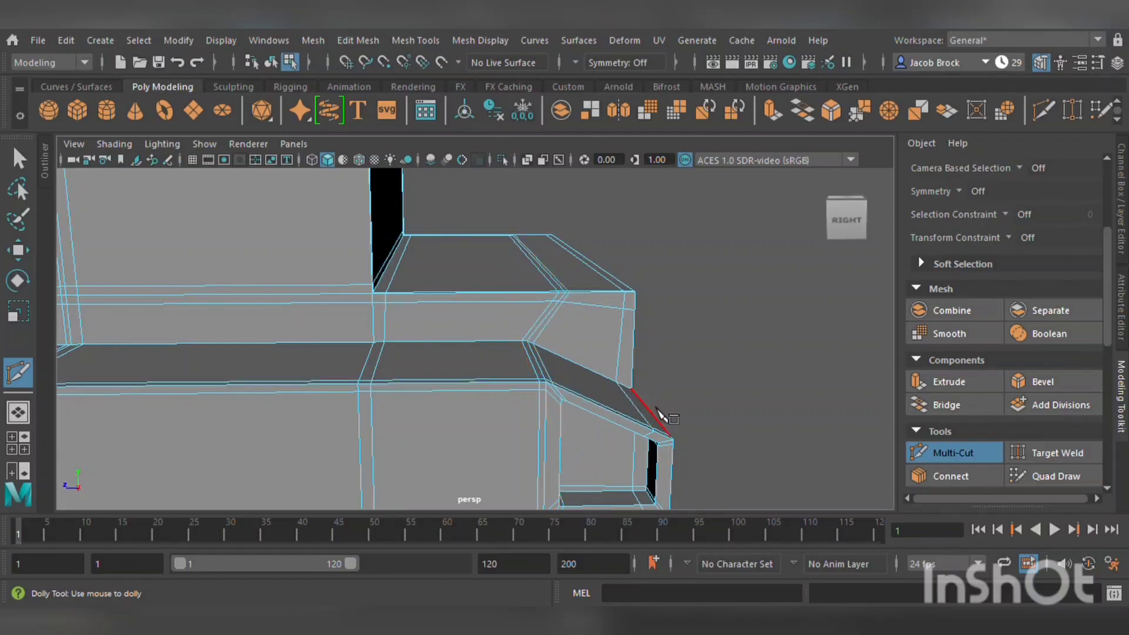
pyautogui.keyDown('alt'); pyautogui.moveTo(691, 414); pyautogui.dragTo(529, 346, button='middle'); pyautogui.keyUp('alt')
pyautogui.keyDown('alt'); pyautogui.moveTo(528, 346); pyautogui.dragTo(522, 365); pyautogui.keyUp('alt')
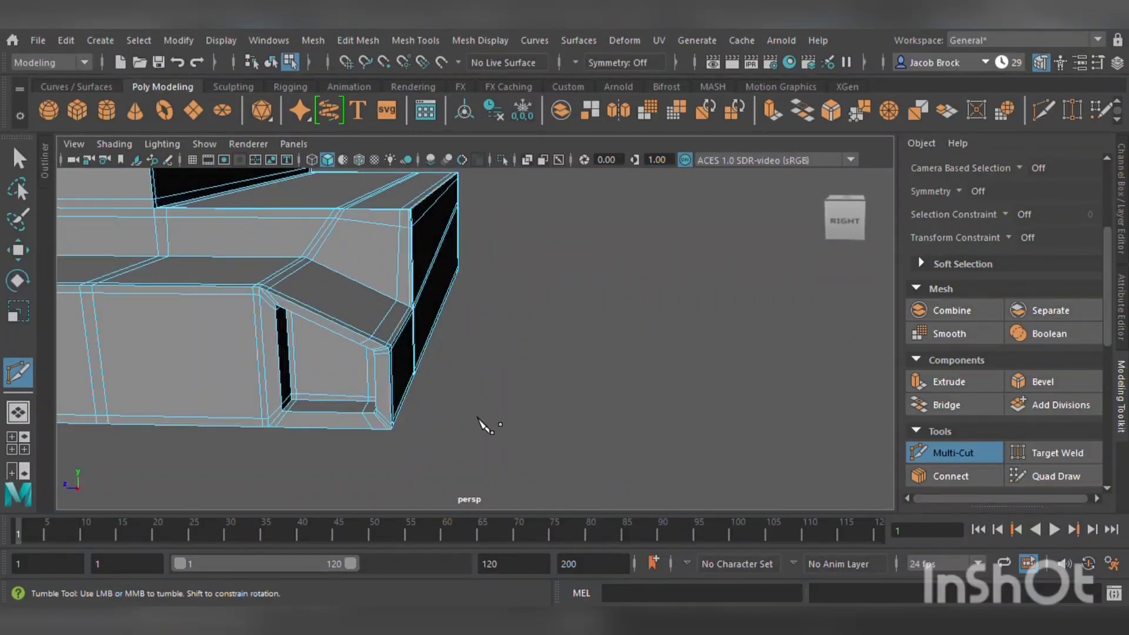
pyautogui.keyDown('ctrl'); pyautogui.click(291, 420); pyautogui.keyUp('ctrl')
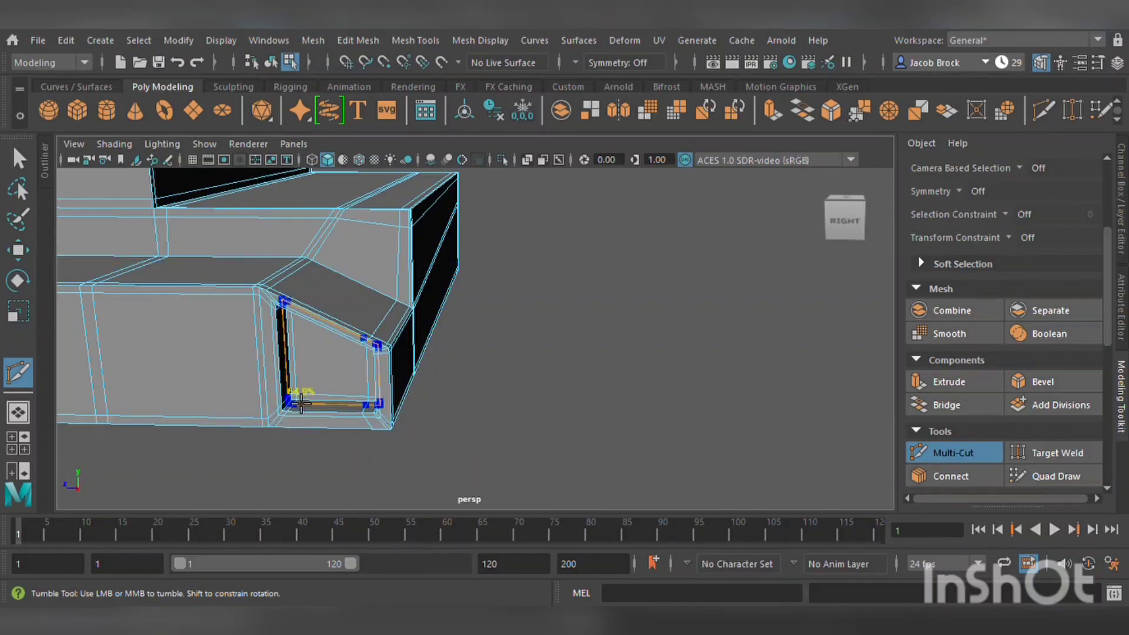
# - Insert a support edge loop close to the corner edge at the base's rear end, beside the recess
pyautogui.scroll(4, 313, 386)
pyautogui.keyDown('alt'); pyautogui.moveTo(296, 429); pyautogui.dragTo(415, 366, button='middle'); pyautogui.keyUp('alt')
pyautogui.keyDown('alt'); pyautogui.moveTo(416, 372); pyautogui.dragTo(449, 381); pyautogui.keyUp('alt')
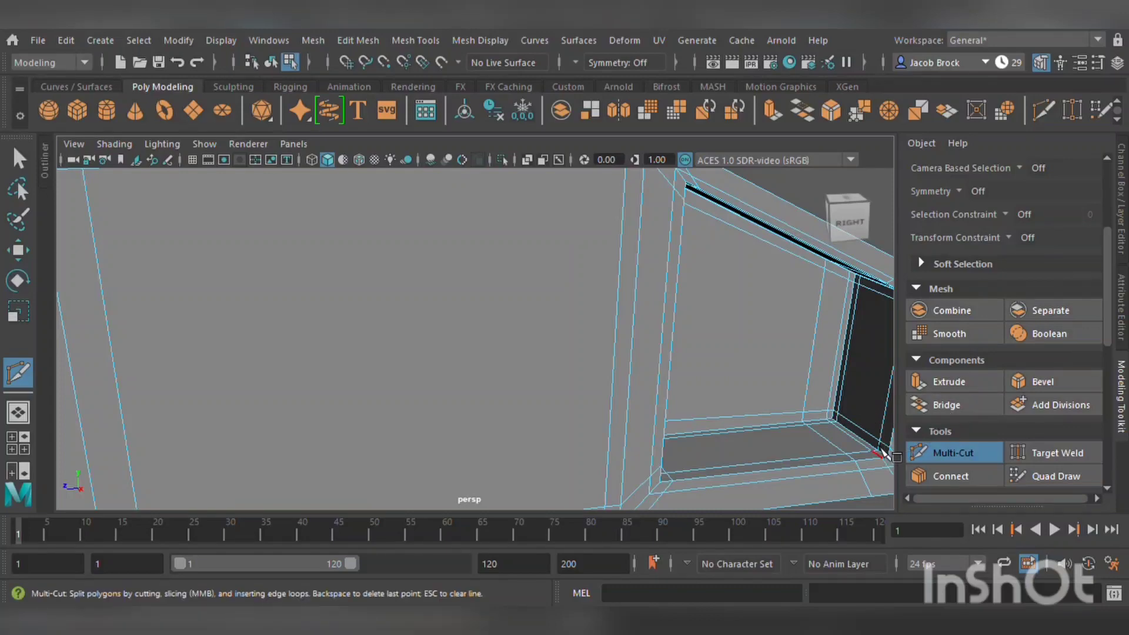
pyautogui.scroll(-5, 870, 436)
pyautogui.keyDown('alt'); pyautogui.moveTo(824, 406); pyautogui.dragTo(512, 360); pyautogui.keyUp('alt')
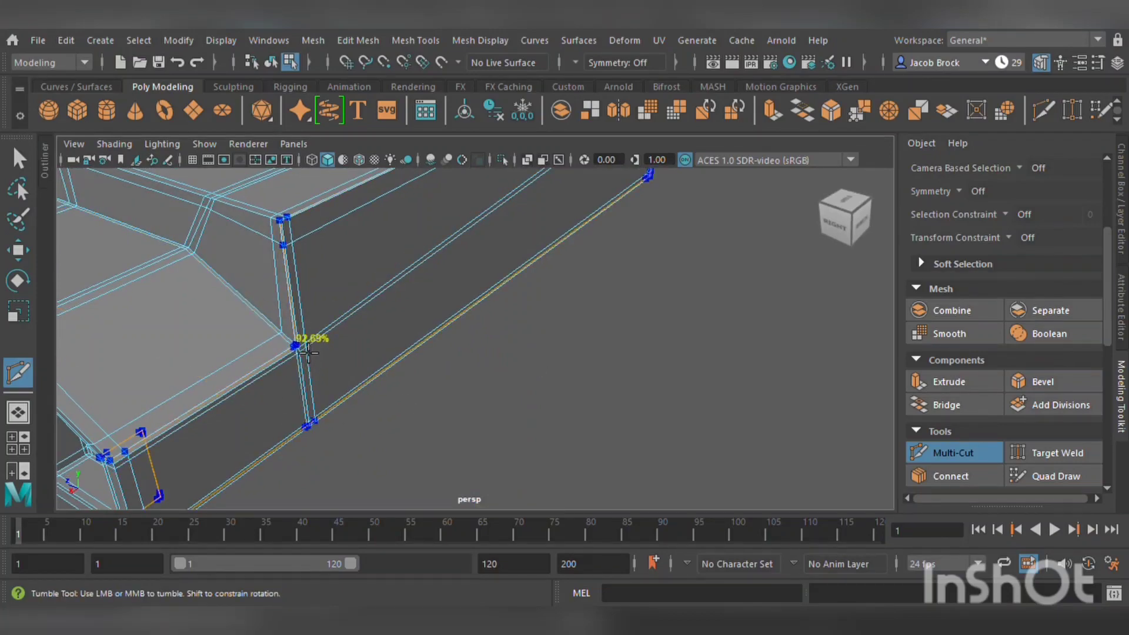
pyautogui.click(315, 417)
# - Check the whole body in smooth preview, return it to unsmoothed display and inspect the edge loops around the base and upright
pyautogui.keyDown('alt'); pyautogui.moveTo(347, 383); pyautogui.dragTo(653, 232); pyautogui.keyUp('alt')
pyautogui.press('3')
pyautogui.press('Escape')
pyautogui.scroll(-6, 694, 353)
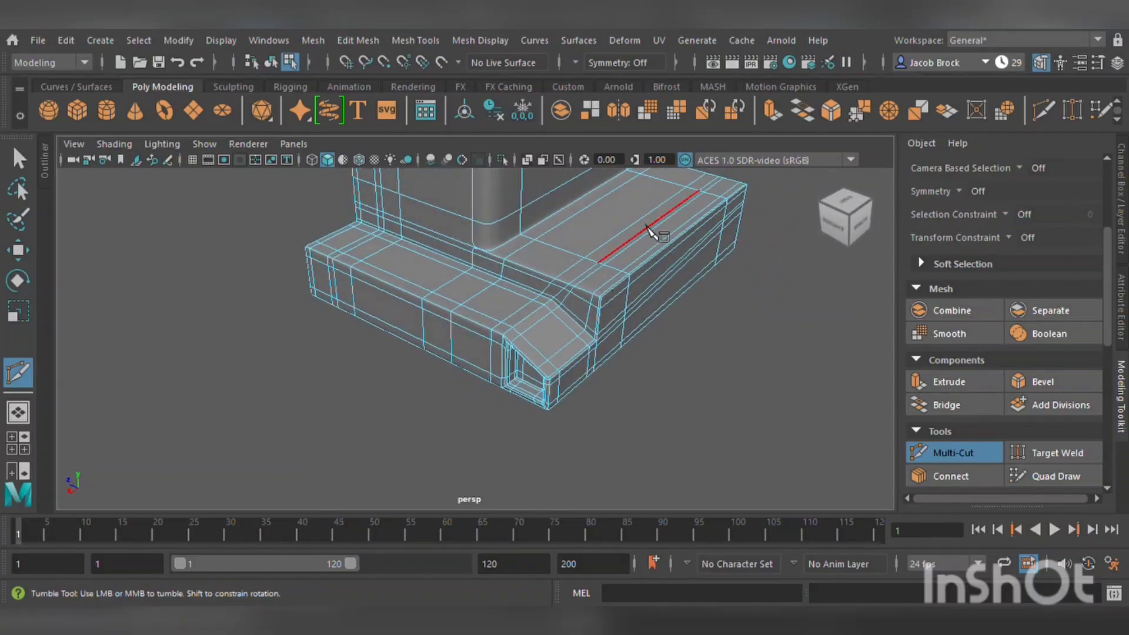
pyautogui.click(651, 242)
pyautogui.click(596, 284)
pyautogui.press('1')
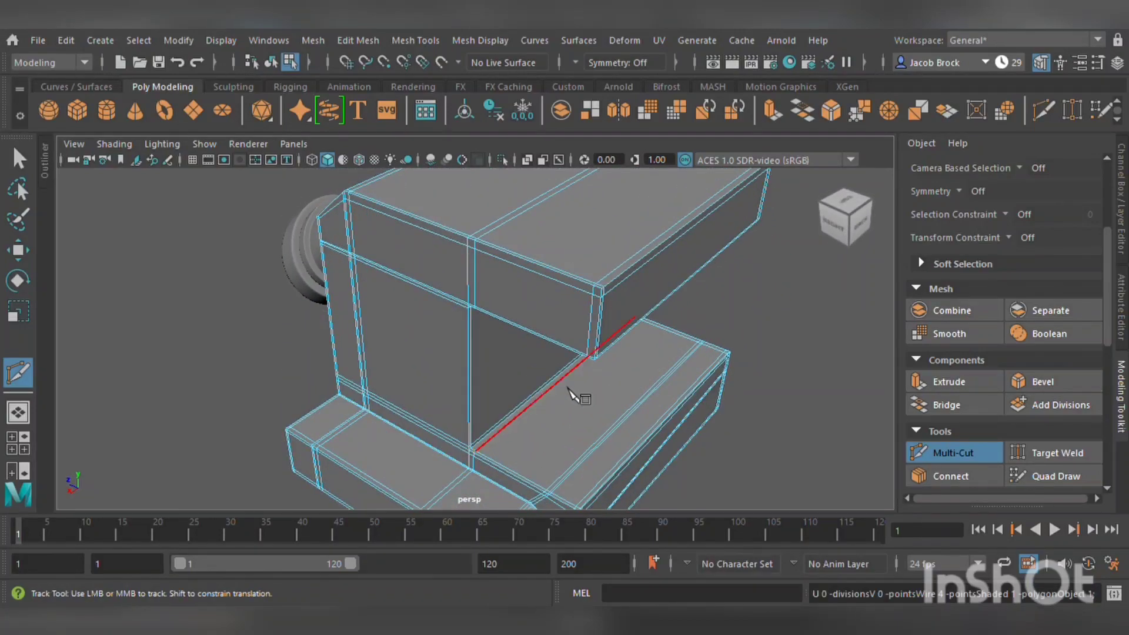
pyautogui.scroll(4, 566, 389)
pyautogui.keyDown('alt'); pyautogui.moveTo(532, 406); pyautogui.dragTo(493, 321, button='middle'); pyautogui.keyUp('alt')
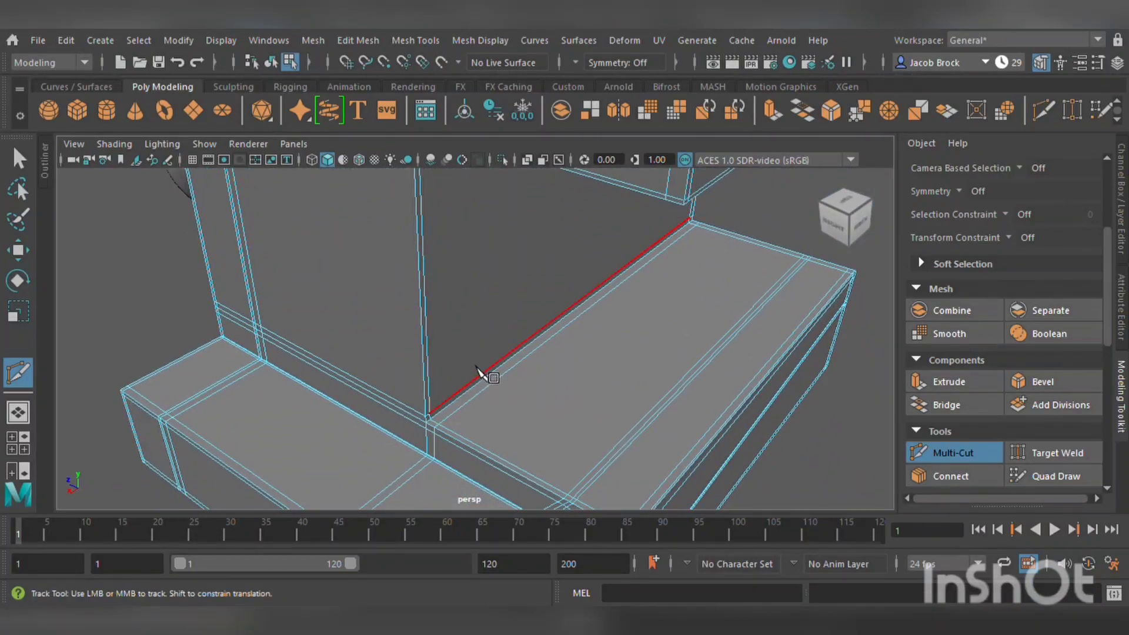
pyautogui.scroll(-10, 489, 382)
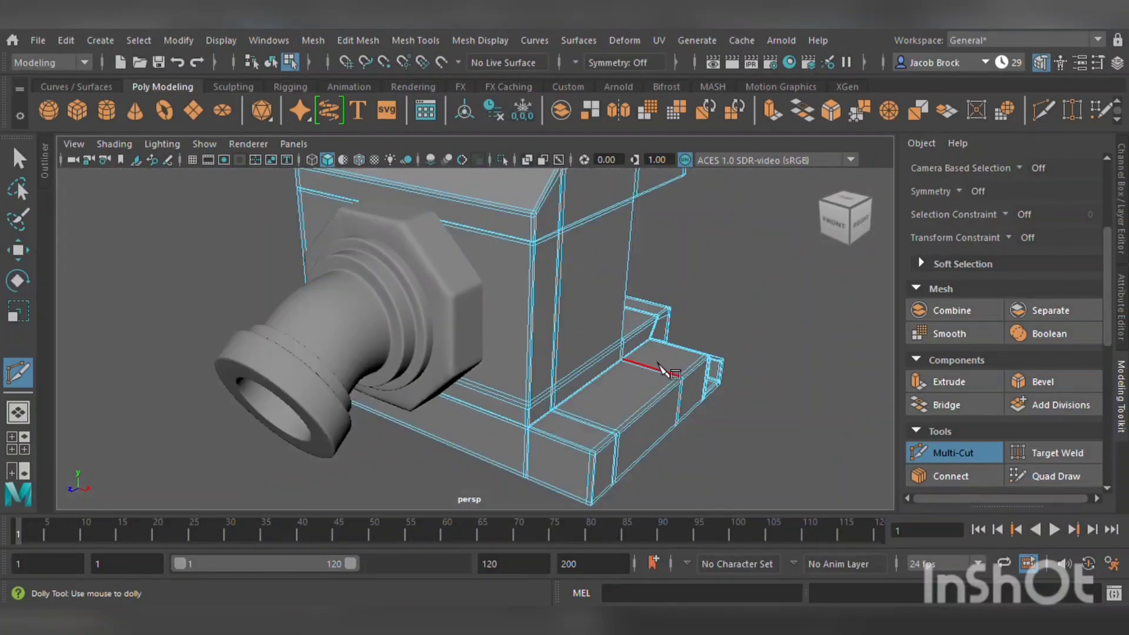
pyautogui.keyDown('alt'); pyautogui.moveTo(659, 367); pyautogui.dragTo(465, 354); pyautogui.keyUp('alt')
pyautogui.scroll(-2, 680, 373)
pyautogui.scroll(-3, 698, 361)
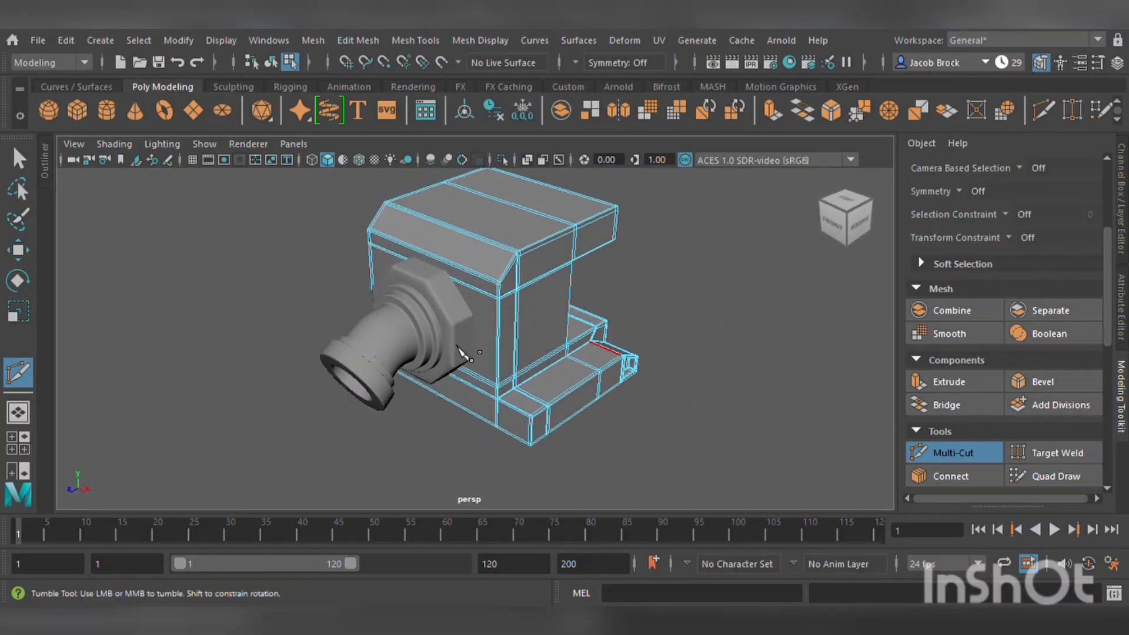
# - Leave component editing, select the bent barrel and return it to unsmoothed display
pyautogui.click(19, 250)
pyautogui.click(369, 368)
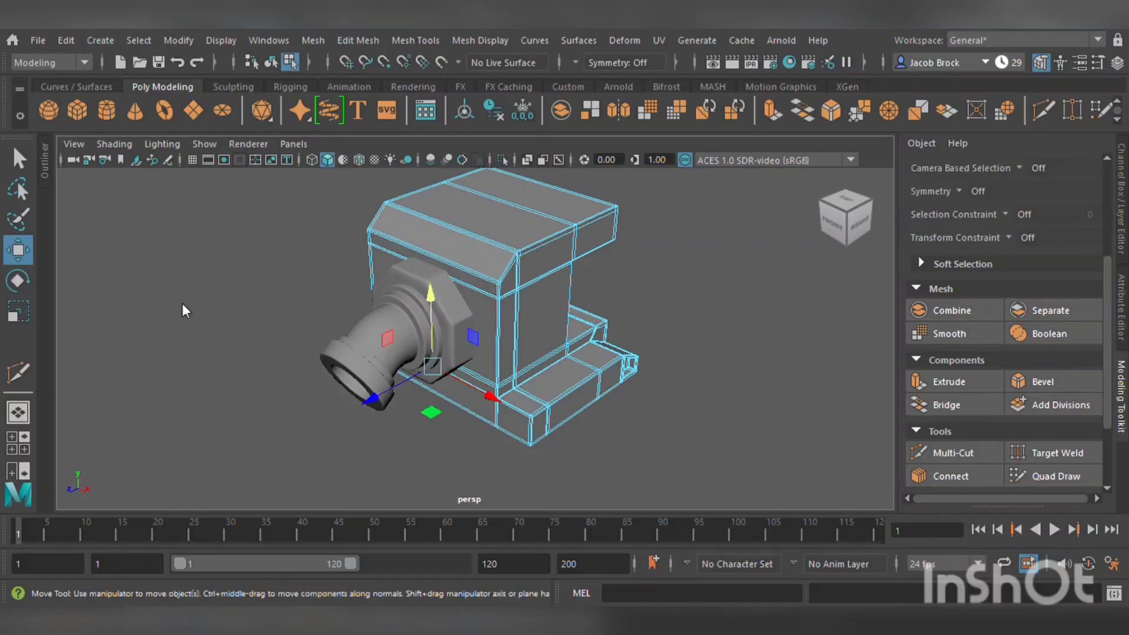
pyautogui.press('F8')
pyautogui.click(389, 365)
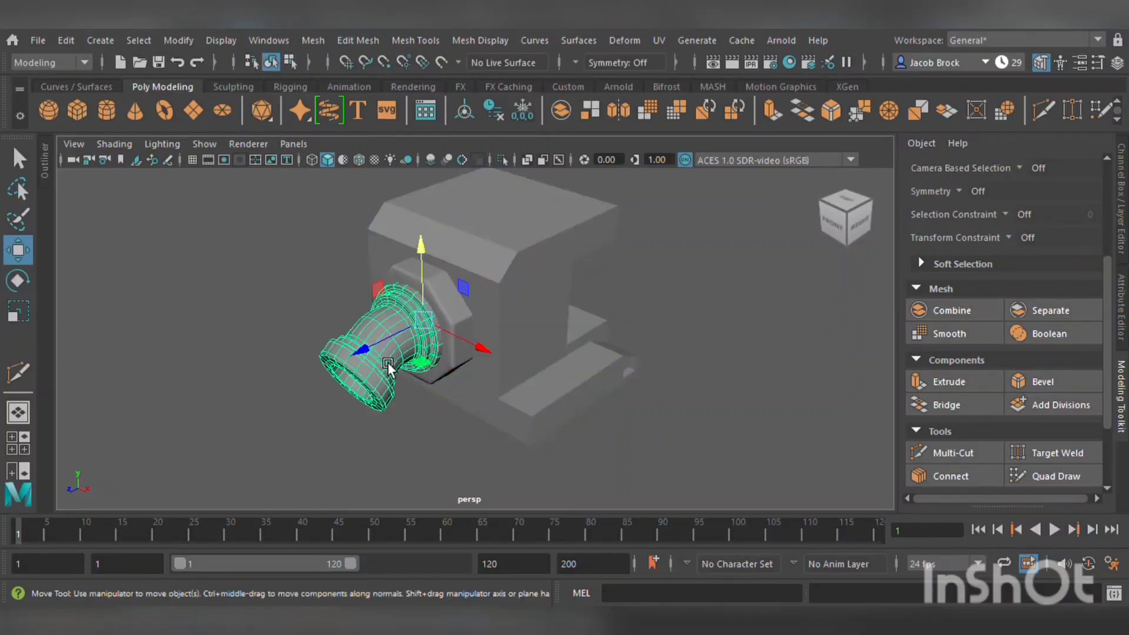
pyautogui.press('1')
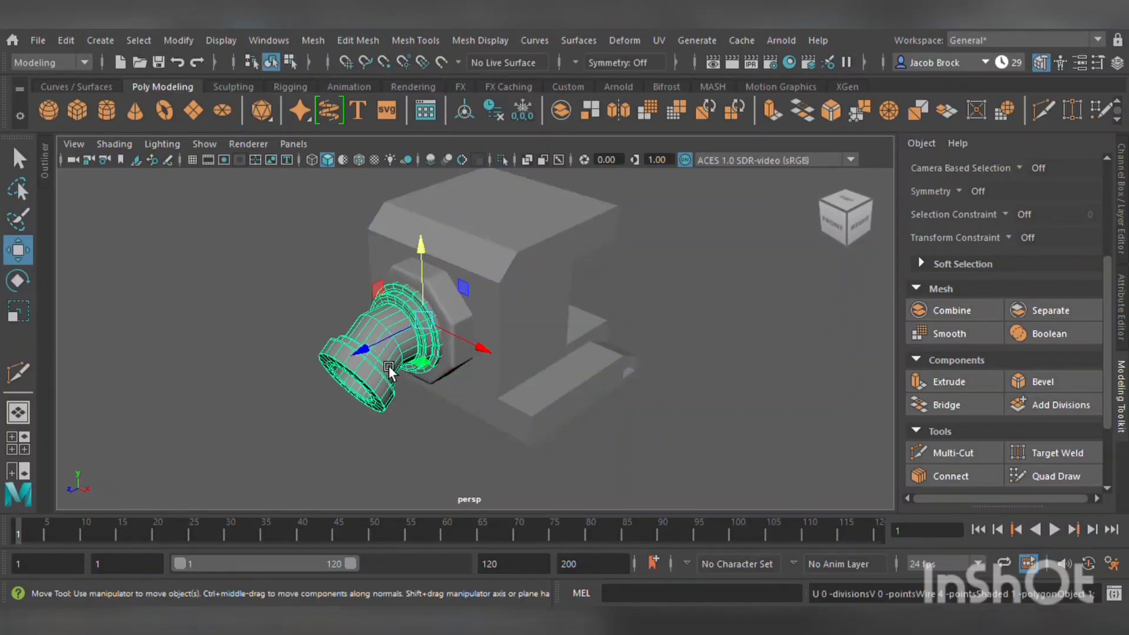
# - Move the octagonal mount and the barrel together slightly outward from the body's front along Z
pyautogui.click(460, 304)
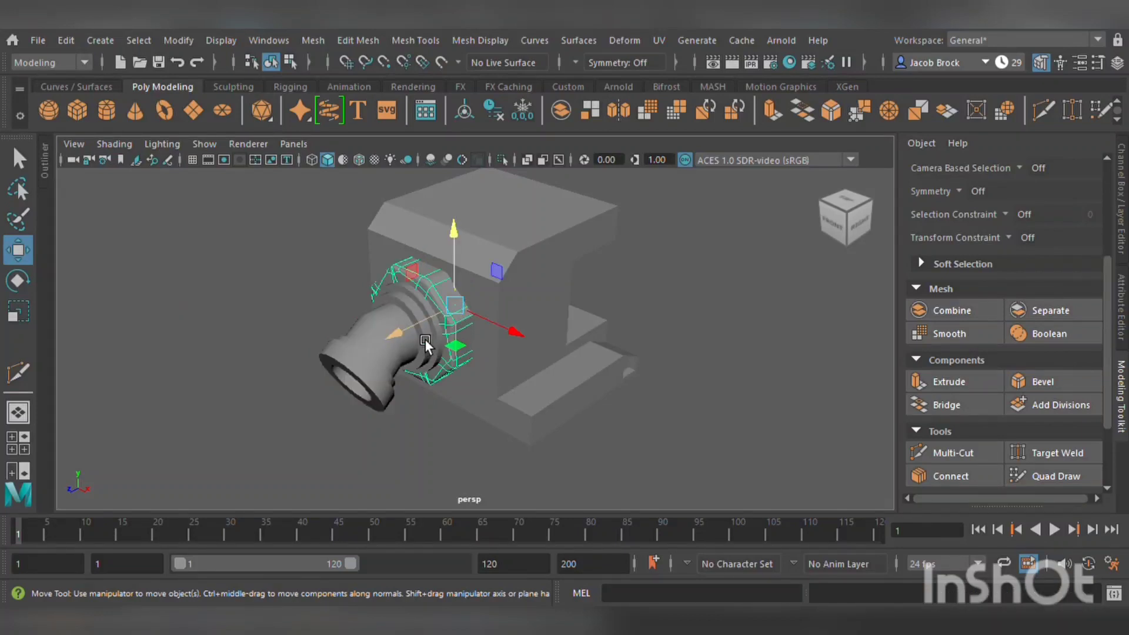
pyautogui.keyDown('shift'); pyautogui.click(376, 358); pyautogui.keyUp('shift')
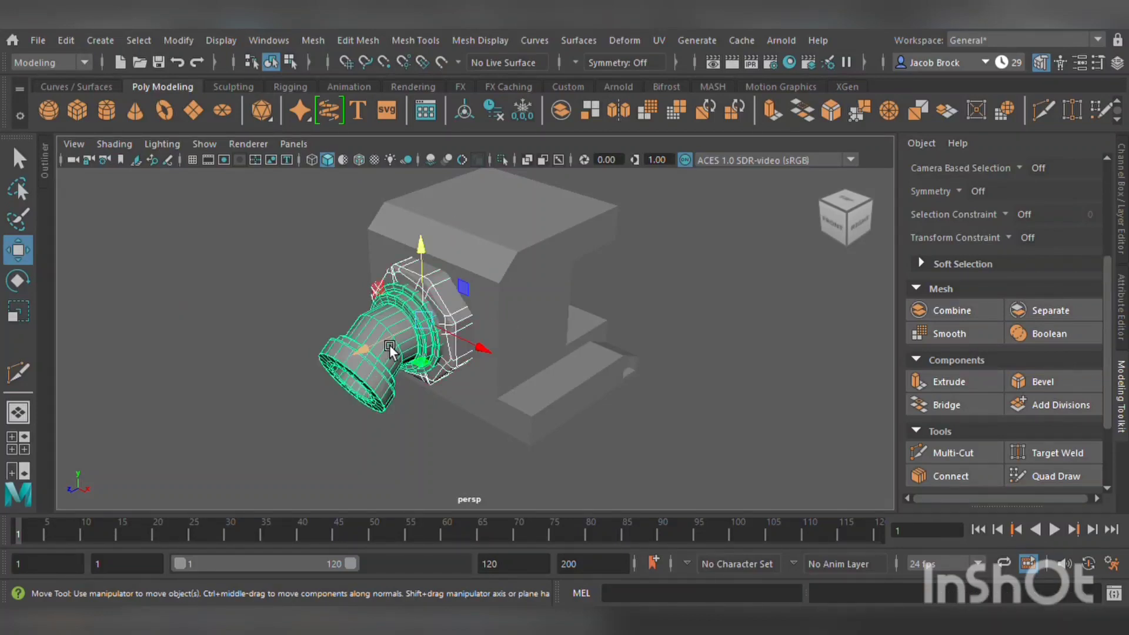
pyautogui.moveTo(383, 354); pyautogui.dragTo(377, 359)
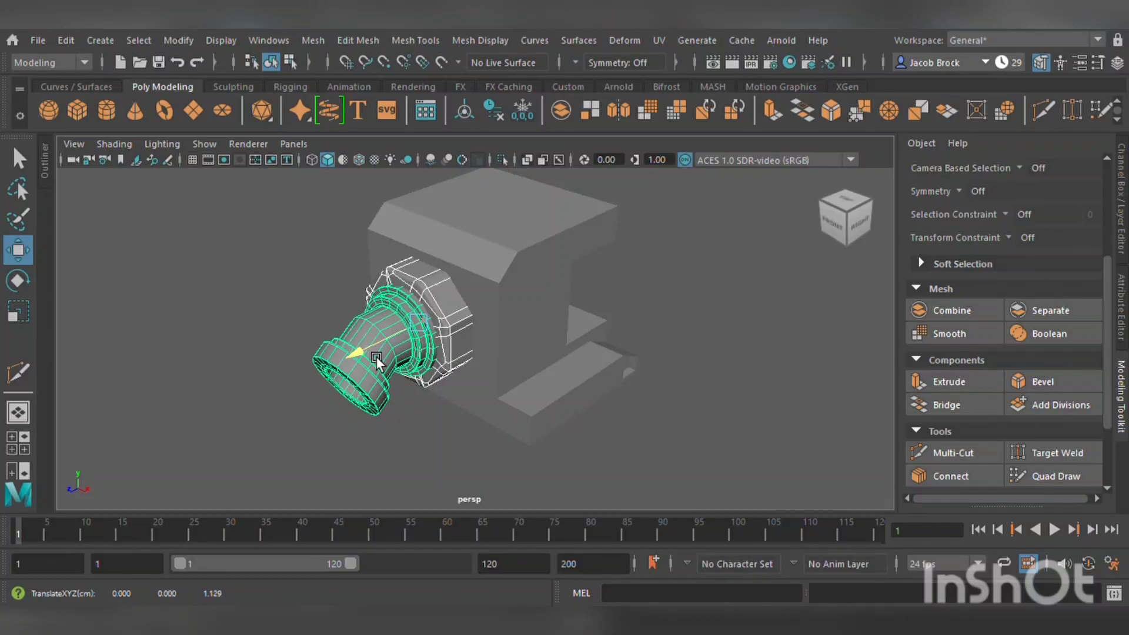
pyautogui.click(246, 299)
# - Examine the barrel, mount and body from the side, rear, top and front
pyautogui.scroll(3, 647, 348)
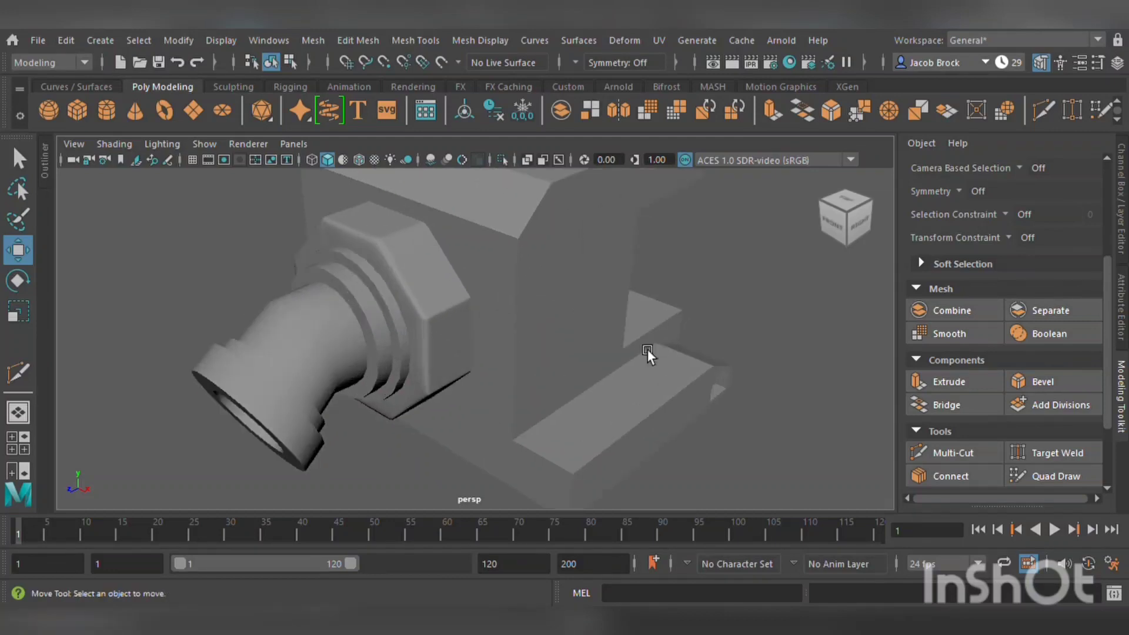
pyautogui.click(281, 347)
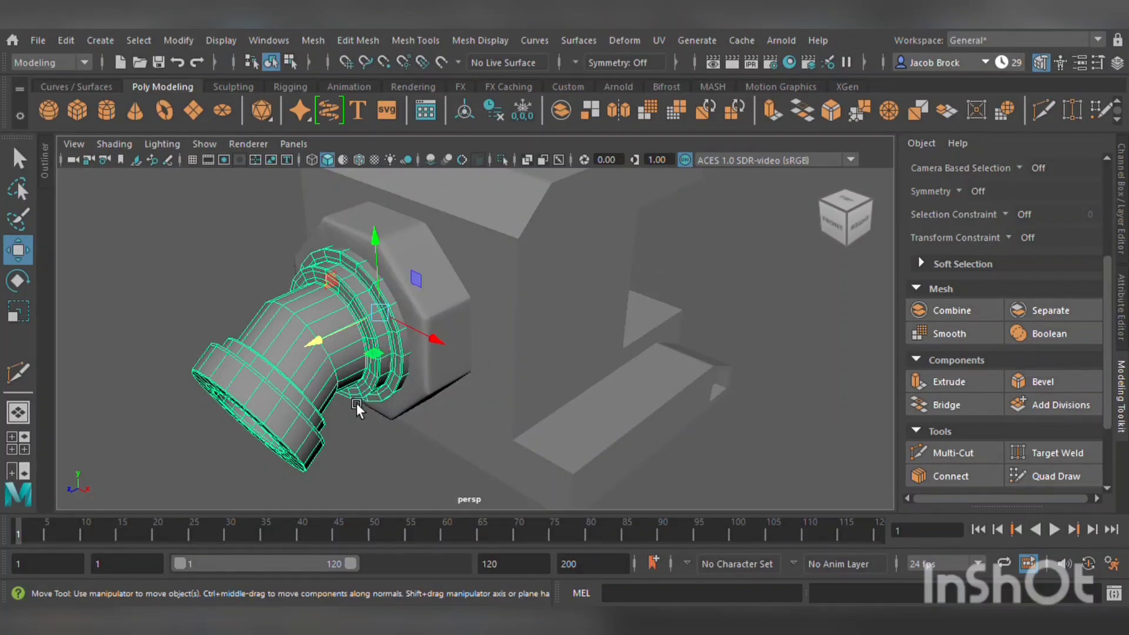
pyautogui.keyDown('alt'); pyautogui.moveTo(615, 353); pyautogui.dragTo(587, 281); pyautogui.keyUp('alt')
pyautogui.scroll(-3, 745, 337)
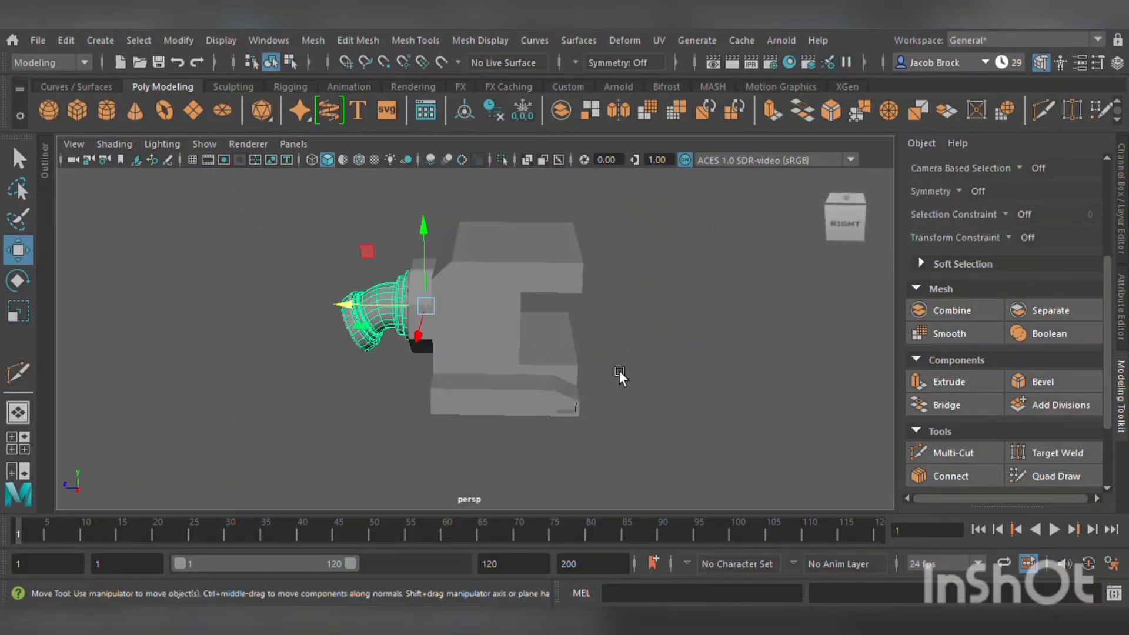
pyautogui.scroll(3, 620, 371)
pyautogui.keyDown('alt'); pyautogui.moveTo(600, 435); pyautogui.dragTo(411, 395, button='middle'); pyautogui.keyUp('alt')
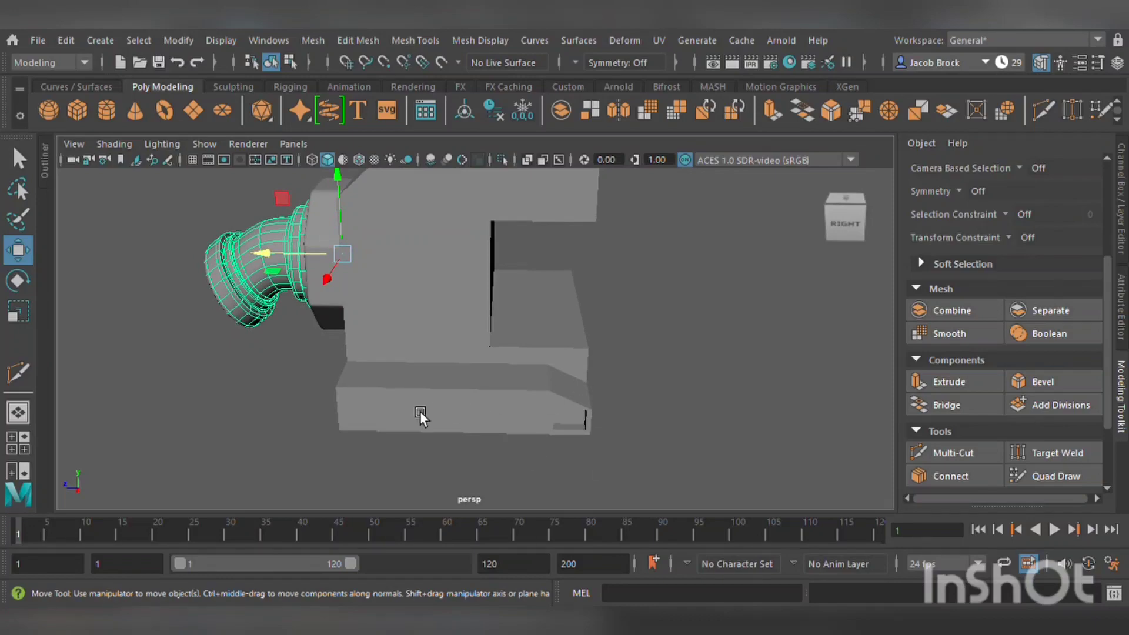
pyautogui.keyDown('alt'); pyautogui.moveTo(420, 411); pyautogui.dragTo(635, 390); pyautogui.keyUp('alt')
pyautogui.keyDown('alt'); pyautogui.moveTo(534, 376); pyautogui.dragTo(529, 323); pyautogui.keyUp('alt')
pyautogui.keyDown('alt'); pyautogui.moveTo(476, 268); pyautogui.dragTo(461, 330); pyautogui.keyUp('alt')
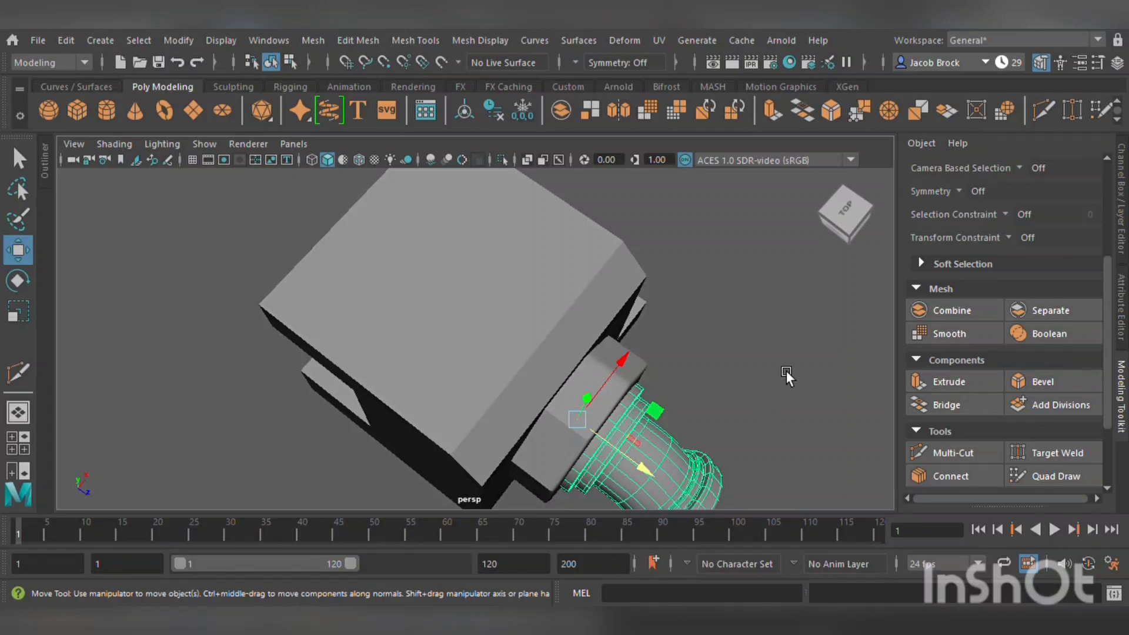
pyautogui.keyDown('alt'); pyautogui.moveTo(786, 371); pyautogui.dragTo(623, 295); pyautogui.keyUp('alt')
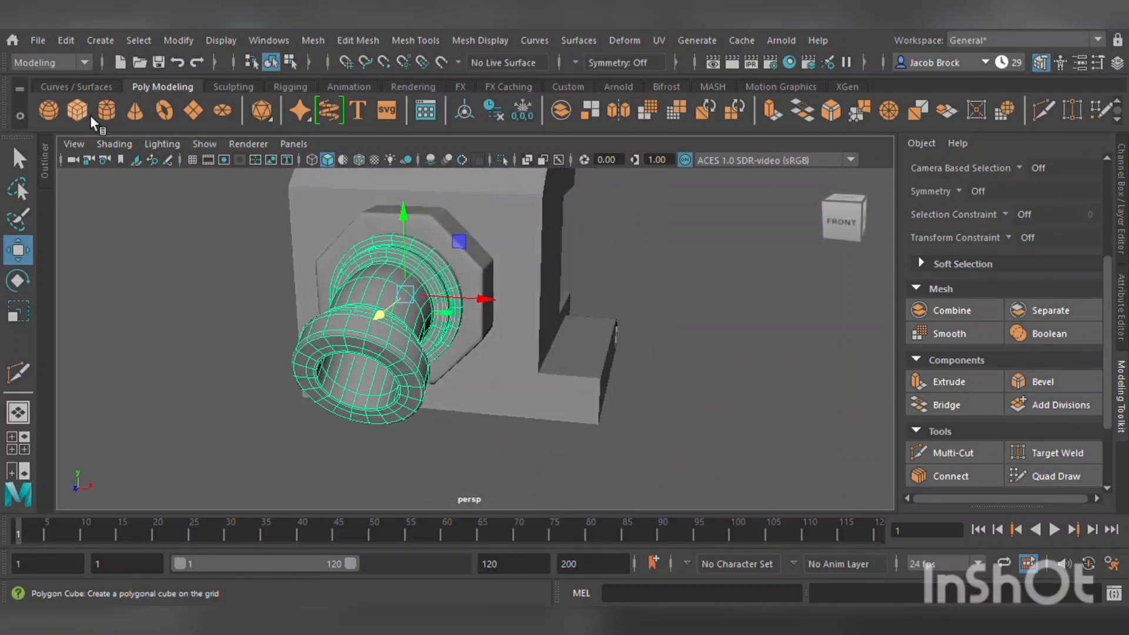
# - Create a polygon cylinder and move it in front of the barrel, to about -1.03 cm in Y and 3.7 cm in Z
pyautogui.click(108, 116)
pyautogui.scroll(-6, 452, 361)
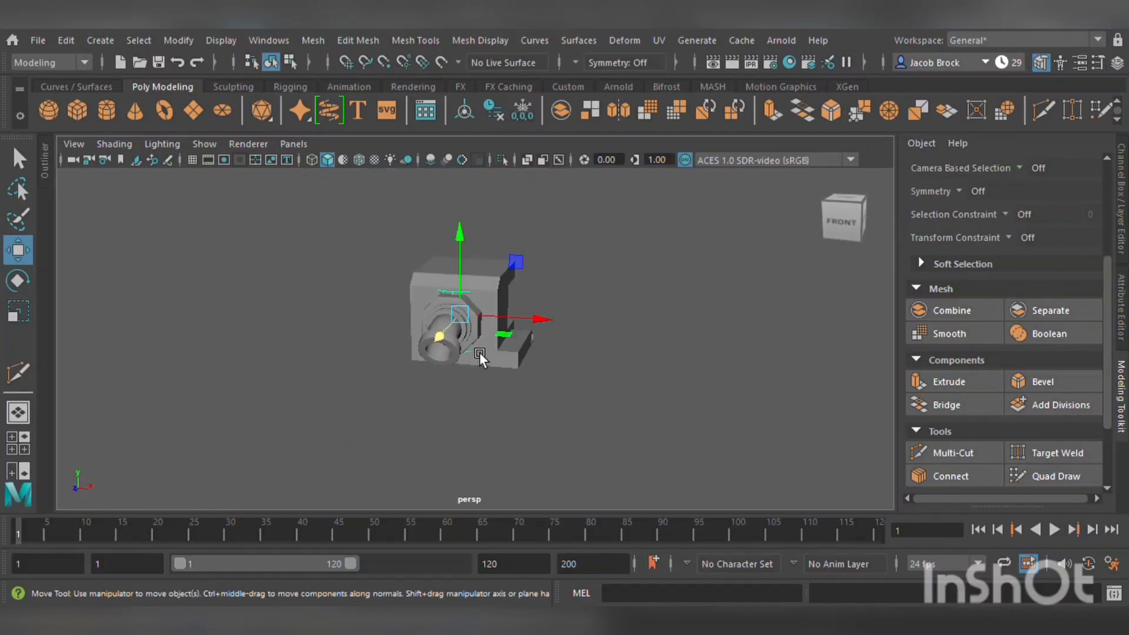
pyautogui.moveTo(444, 344); pyautogui.dragTo(430, 299)
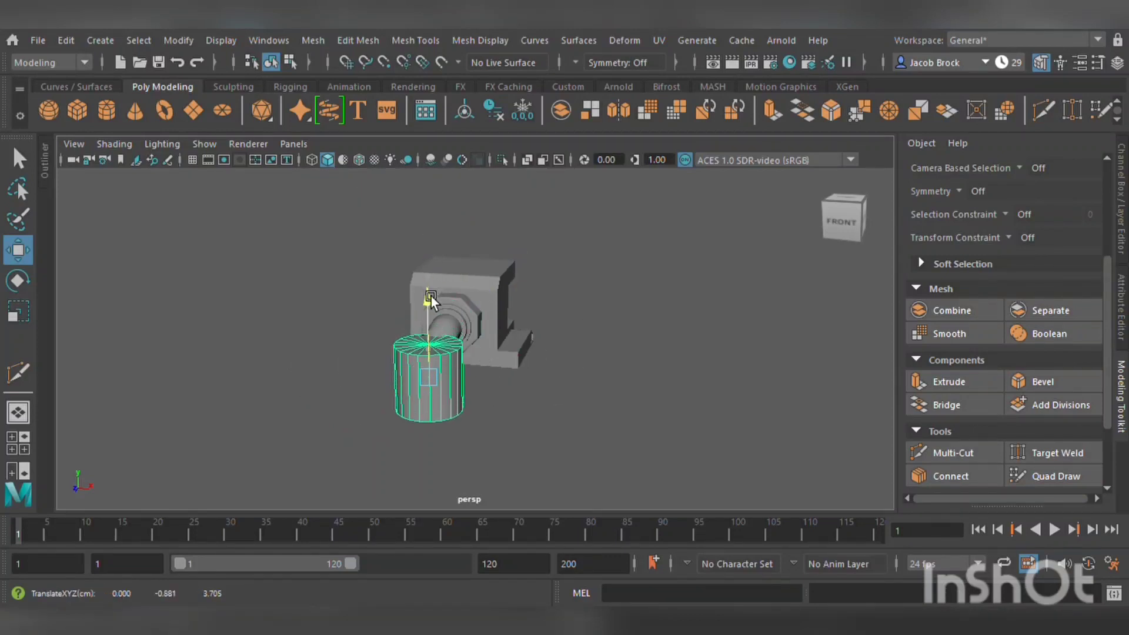
pyautogui.keyDown('alt'); pyautogui.moveTo(454, 352); pyautogui.dragTo(340, 344); pyautogui.keyUp('alt')
# - Flatten the cylinder into a disc by scaling its height to about 0.28
pyautogui.press('r')
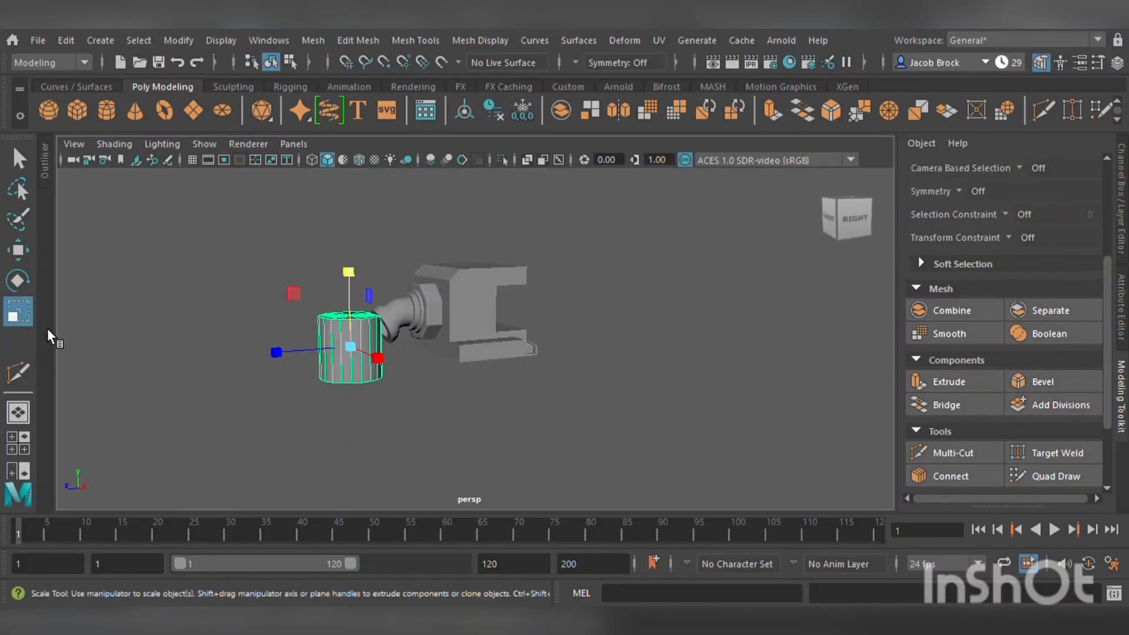
pyautogui.moveTo(373, 280); pyautogui.dragTo(361, 340, button='middle')
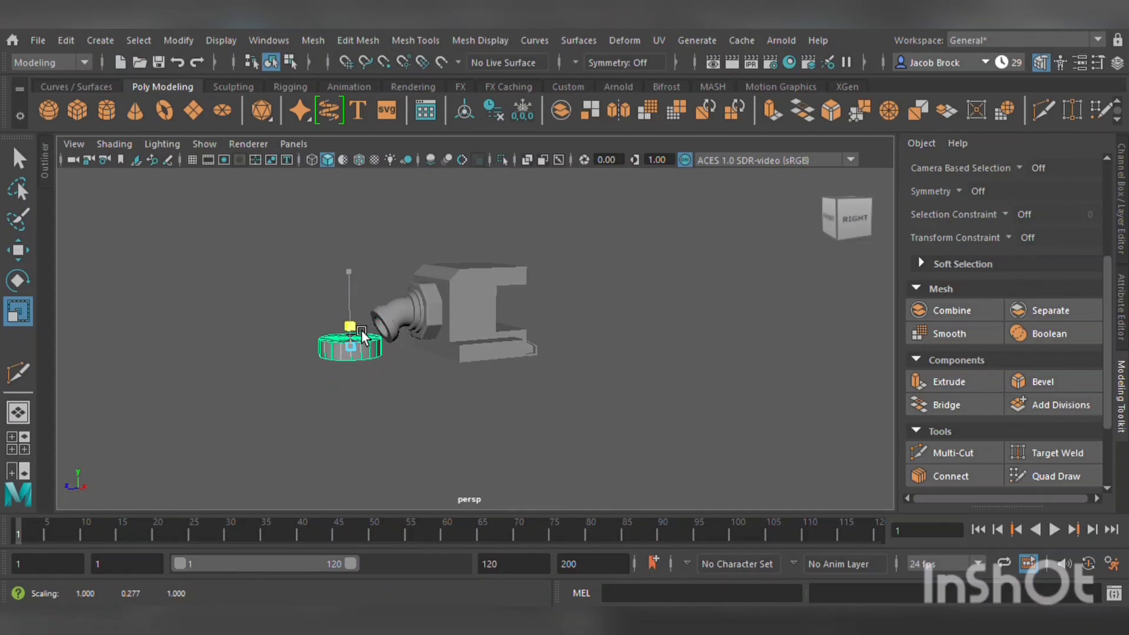
pyautogui.keyDown('alt'); pyautogui.moveTo(395, 349); pyautogui.dragTo(343, 400); pyautogui.keyUp('alt')
pyautogui.keyDown('alt'); pyautogui.moveTo(379, 358); pyautogui.dragTo(443, 345, button='middle'); pyautogui.keyUp('alt')
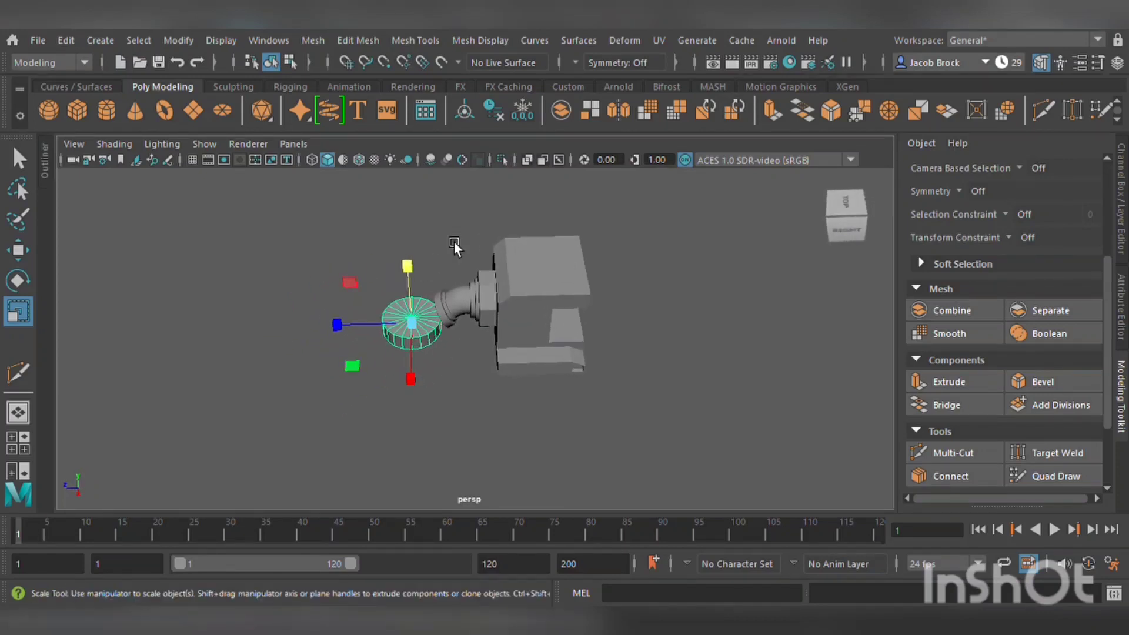
# - Delete the half of the disc's faces nearest the machine and fill the open cut side with a face
pyautogui.moveTo(436, 200); pyautogui.dragTo(446, 225, button='right')
pyautogui.scroll(5, 444, 253)
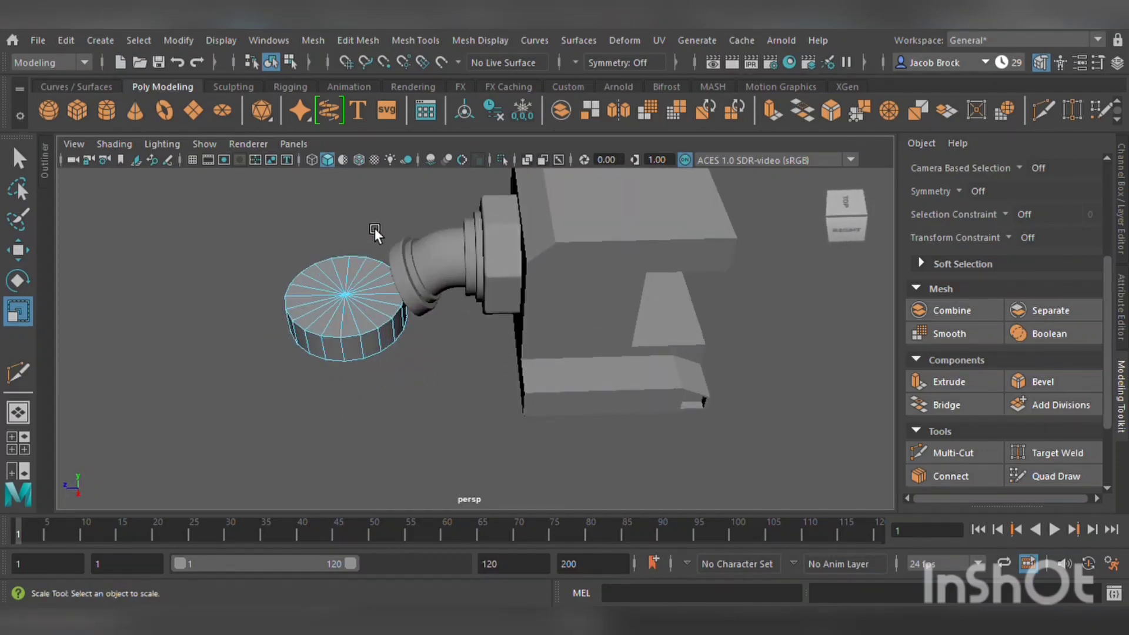
pyautogui.moveTo(374, 227); pyautogui.dragTo(410, 304)
pyautogui.press('Delete')
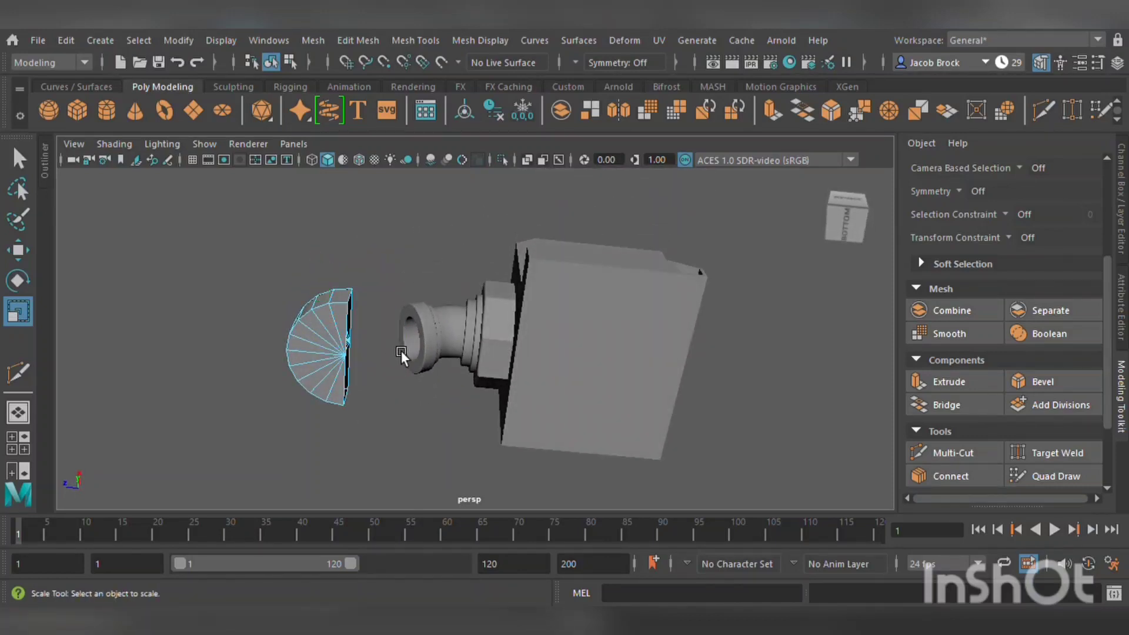
pyautogui.keyDown('alt'); pyautogui.moveTo(400, 351); pyautogui.dragTo(356, 260); pyautogui.keyUp('alt')
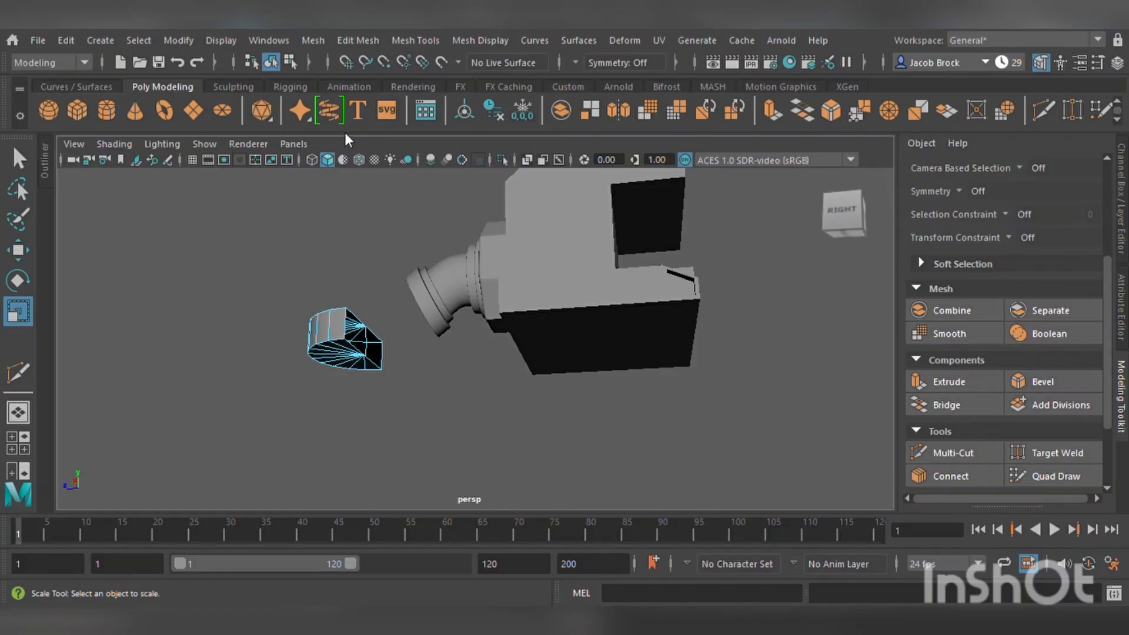
pyautogui.click(371, 319)
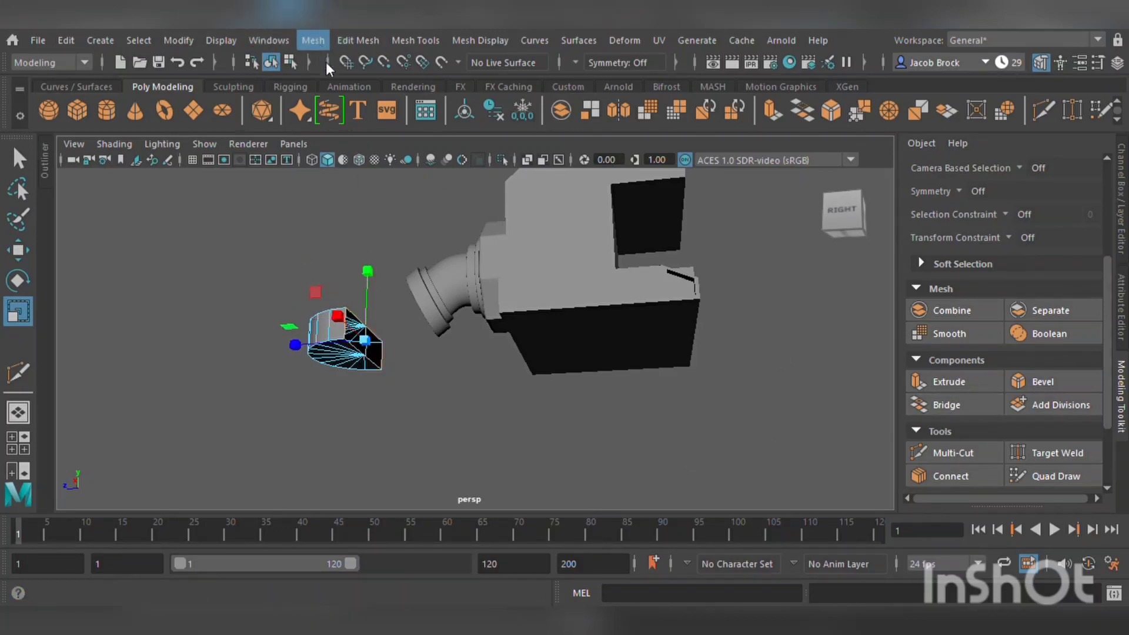
pyautogui.click(341, 144)
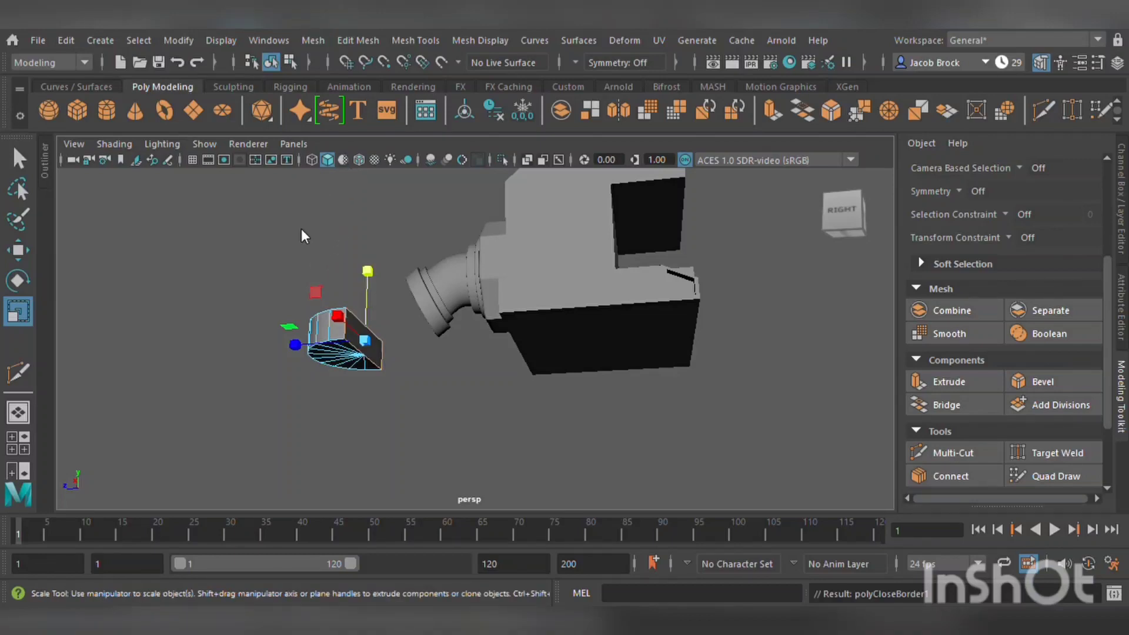
# - Stretch the half-disc along Z and move it under the barrel against the base's front, at about 0.8 cm in Z
pyautogui.keyDown('alt'); pyautogui.moveTo(329, 220); pyautogui.dragTo(394, 305); pyautogui.keyUp('alt')
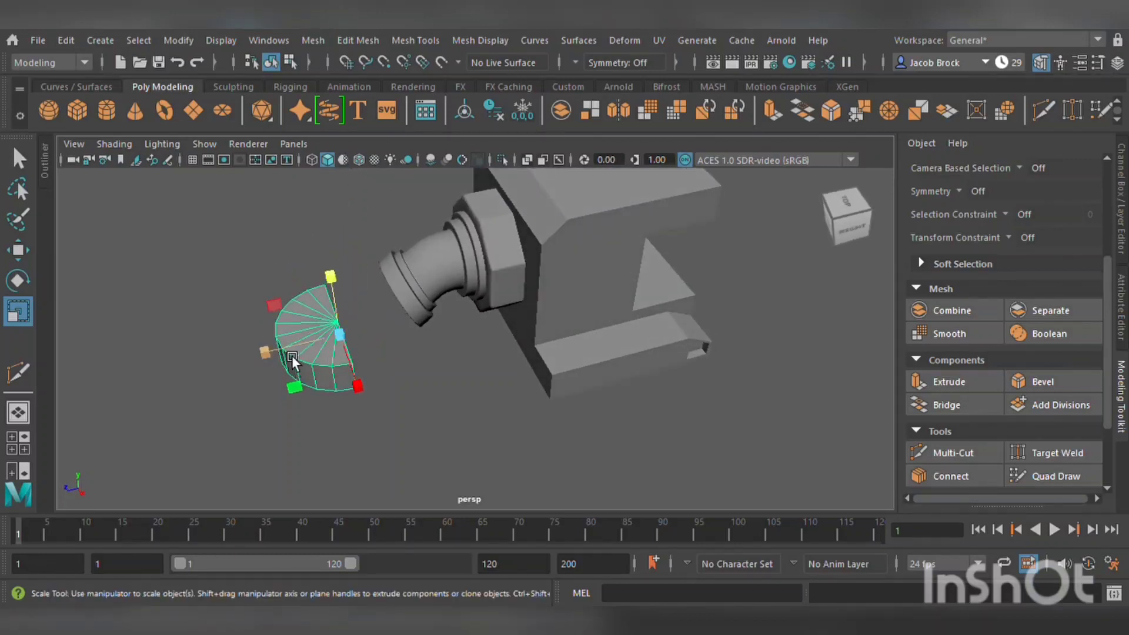
pyautogui.moveTo(292, 356); pyautogui.dragTo(415, 370)
pyautogui.moveTo(492, 413); pyautogui.dragTo(171, 281)
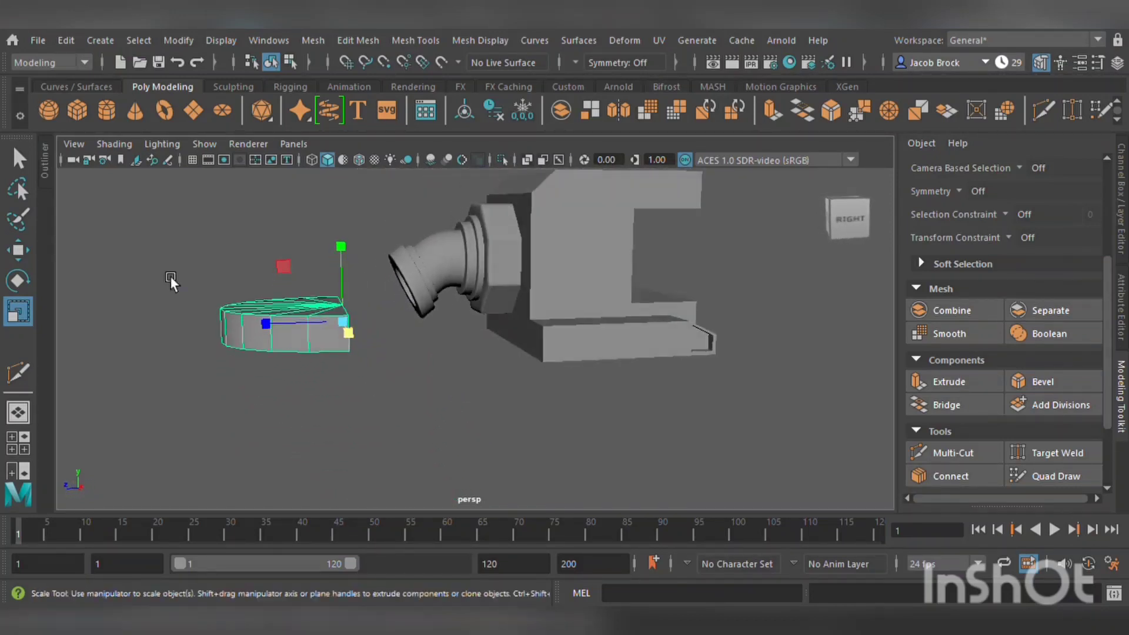
pyautogui.click(25, 247)
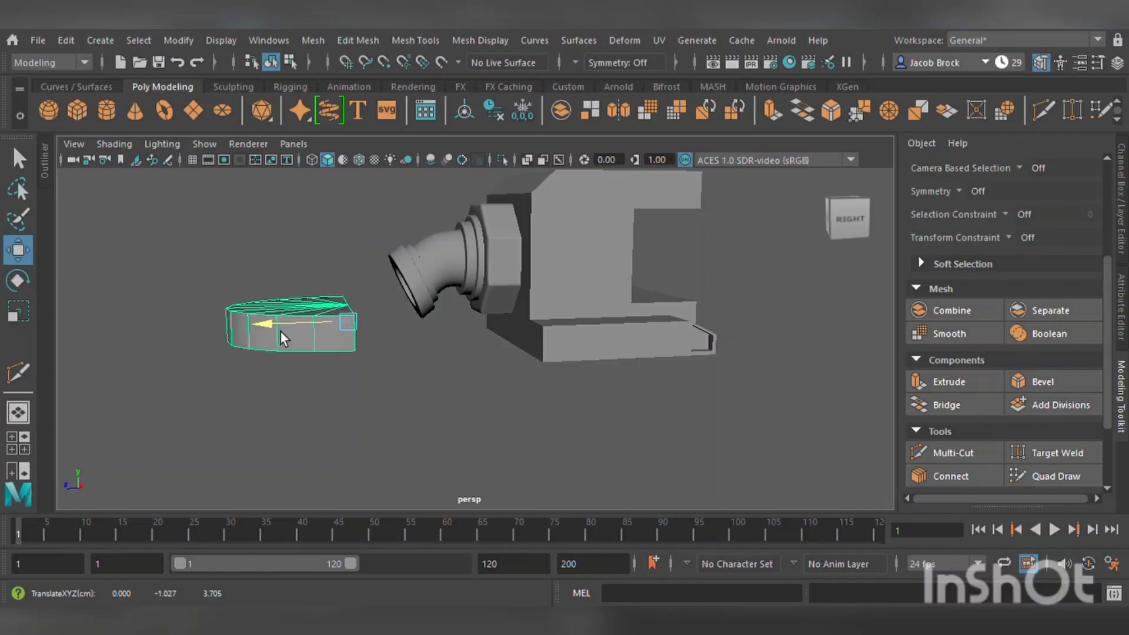
pyautogui.moveTo(280, 330); pyautogui.dragTo(446, 305)
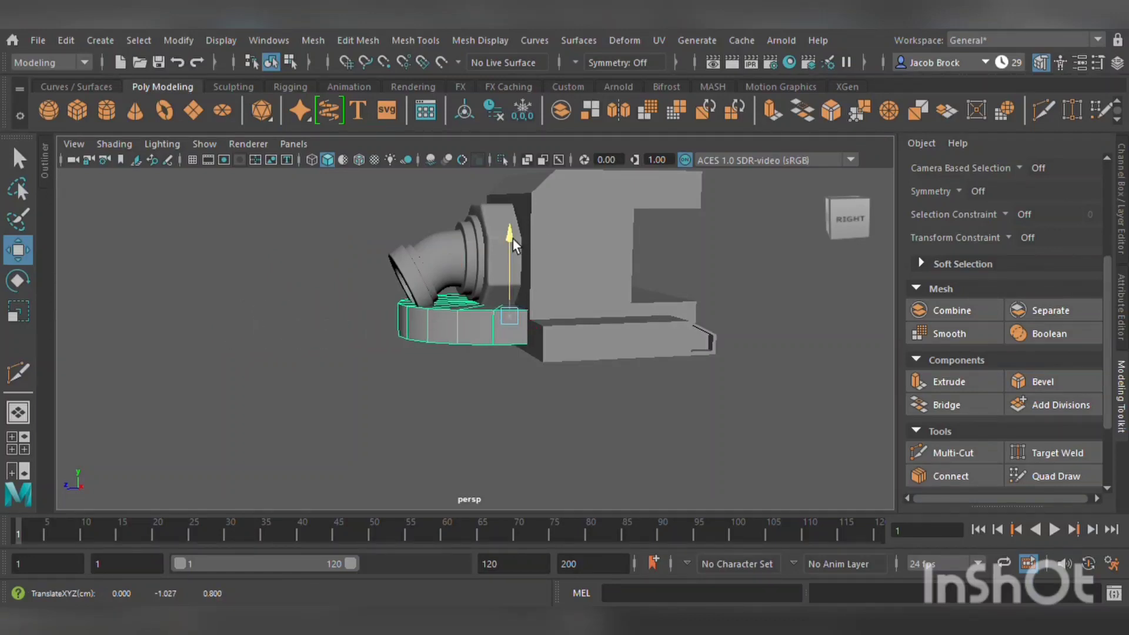
pyautogui.moveTo(513, 238); pyautogui.dragTo(508, 247)
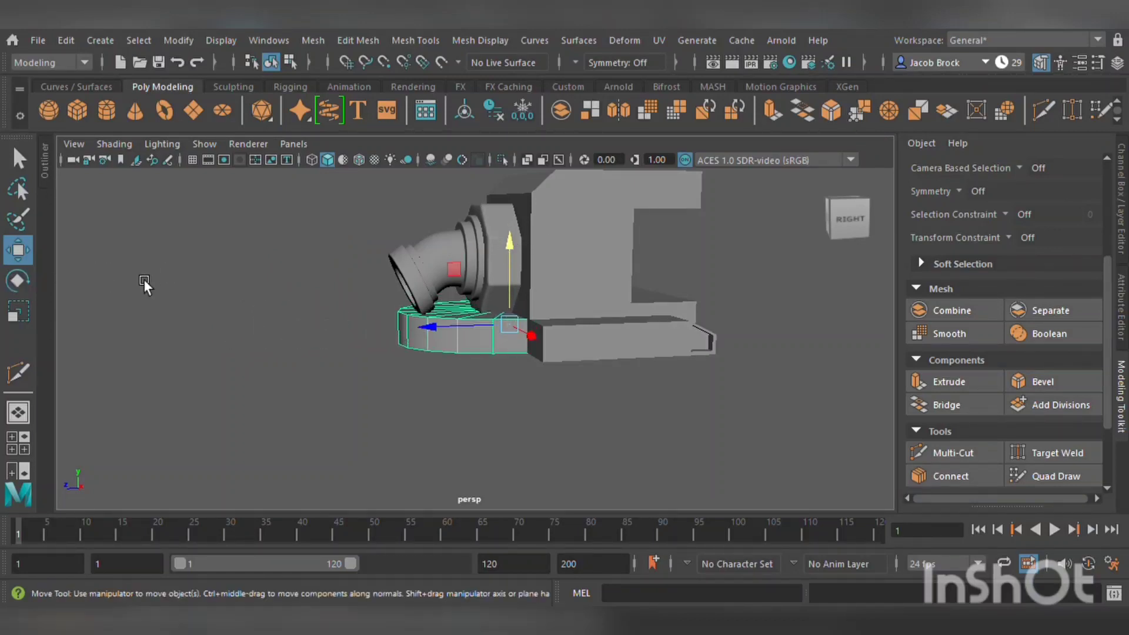
# - Rotate the half-disc so that its rounded front end slopes down away from the body
pyautogui.click(18, 281)
pyautogui.moveTo(457, 305); pyautogui.dragTo(410, 307)
pyautogui.click(17, 250)
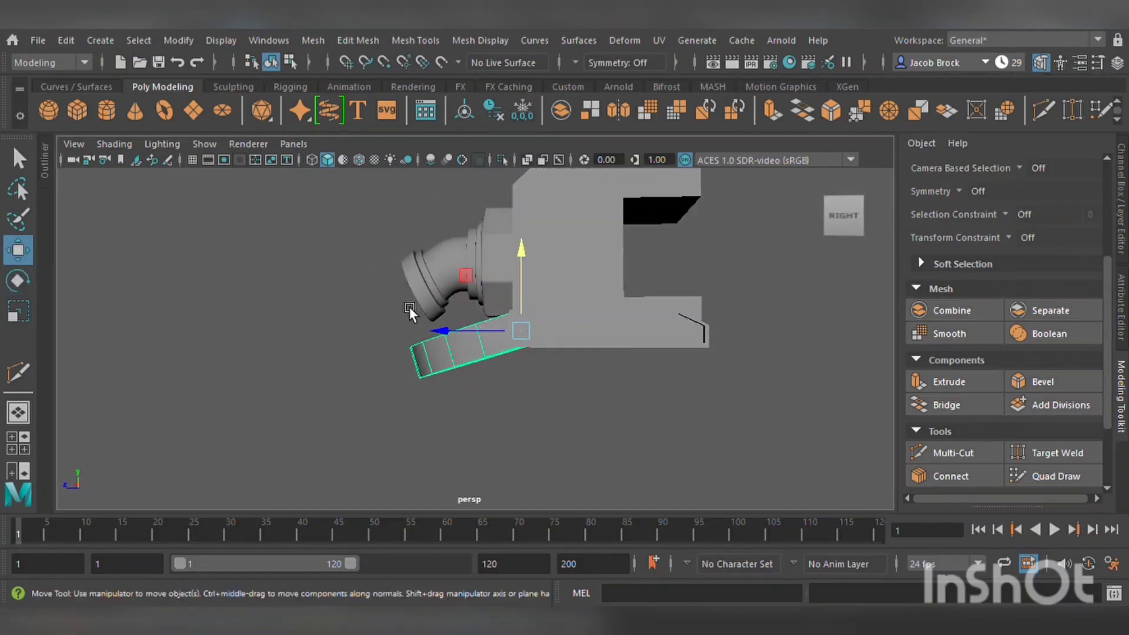
# - Thin the half-disc by scaling its height down to about 0.18
pyautogui.click(19, 318)
pyautogui.moveTo(516, 262); pyautogui.dragTo(521, 280)
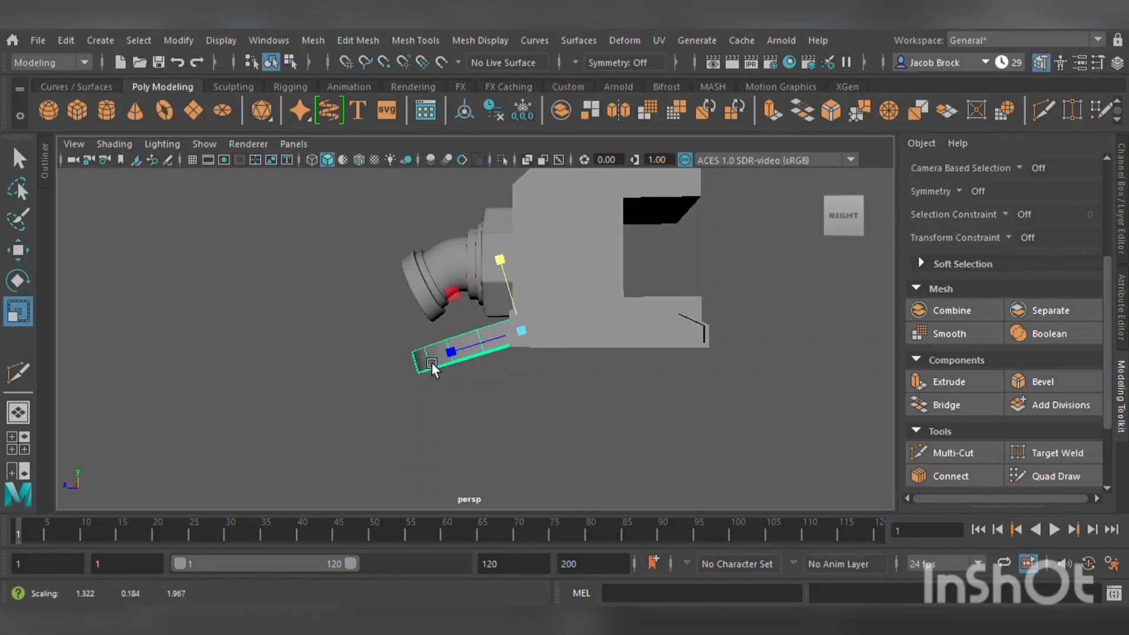
pyautogui.keyDown('alt'); pyautogui.moveTo(419, 364); pyautogui.dragTo(675, 363); pyautogui.keyUp('alt')
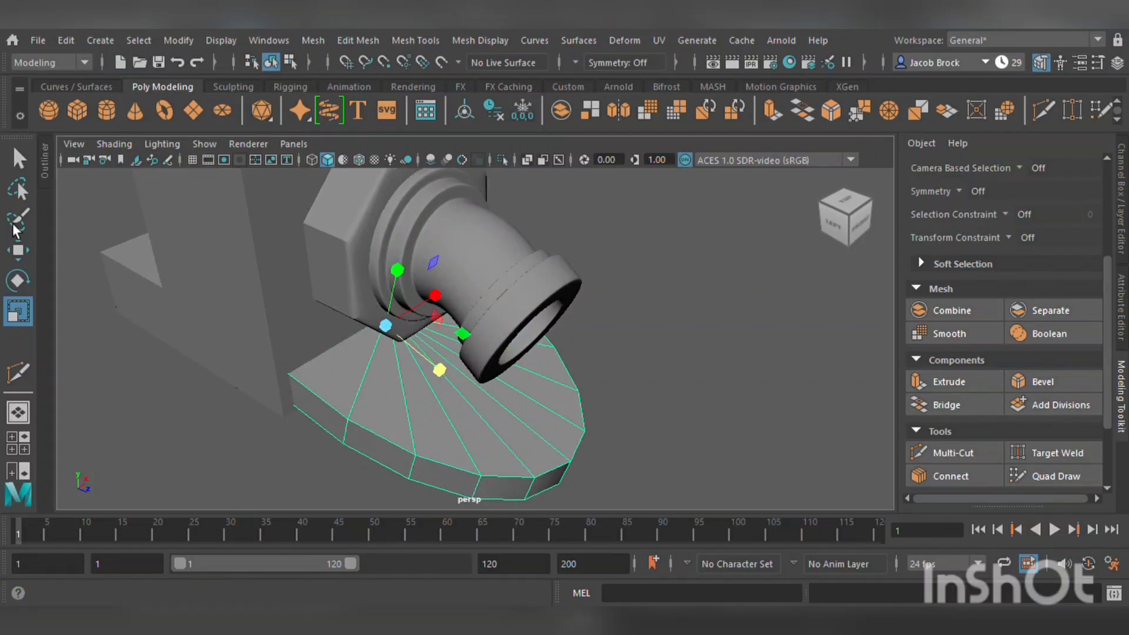
# - Lower the half-disc to about -1.23 cm in Y so its back edge lines up with the bottom of the base
pyautogui.click(19, 251)
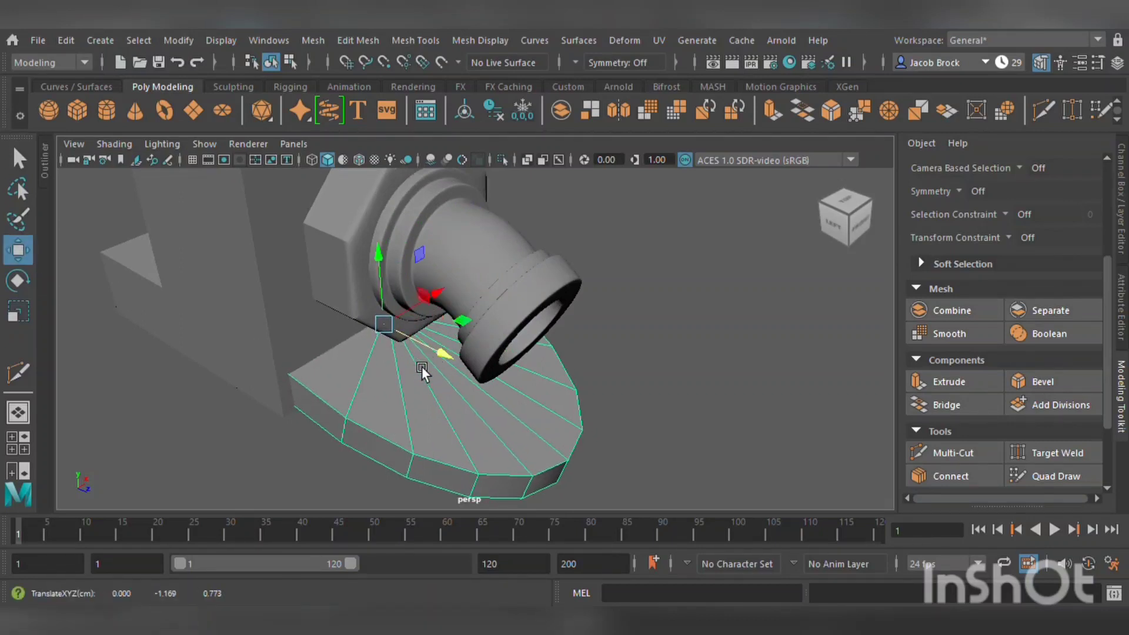
pyautogui.keyDown('alt'); pyautogui.moveTo(421, 366); pyautogui.dragTo(475, 320); pyautogui.keyUp('alt')
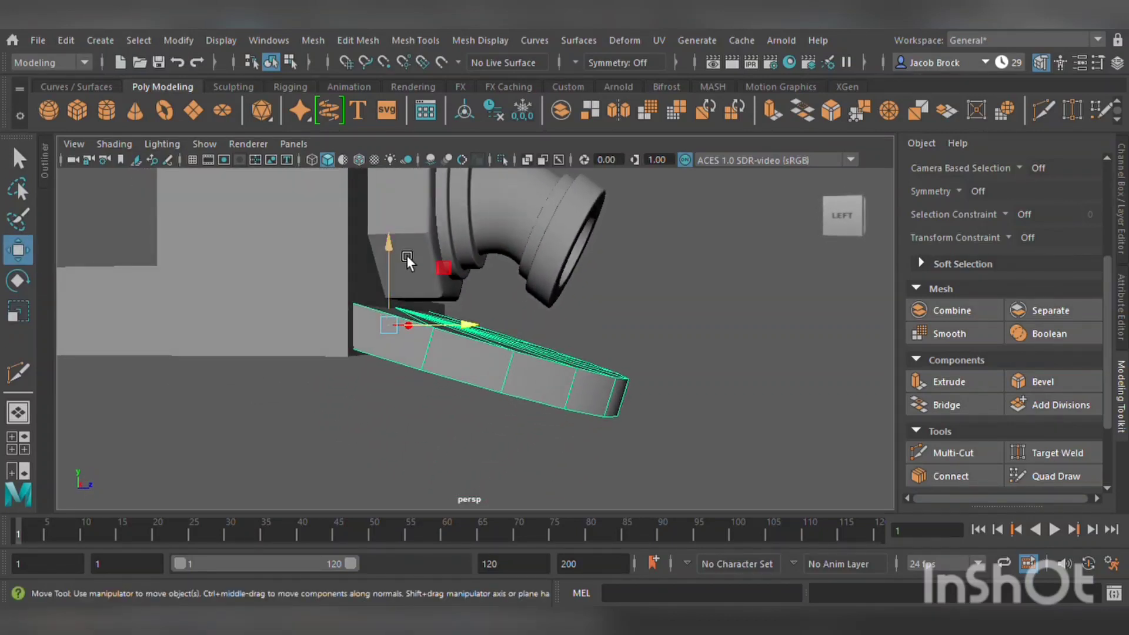
pyautogui.moveTo(408, 255); pyautogui.dragTo(406, 255)
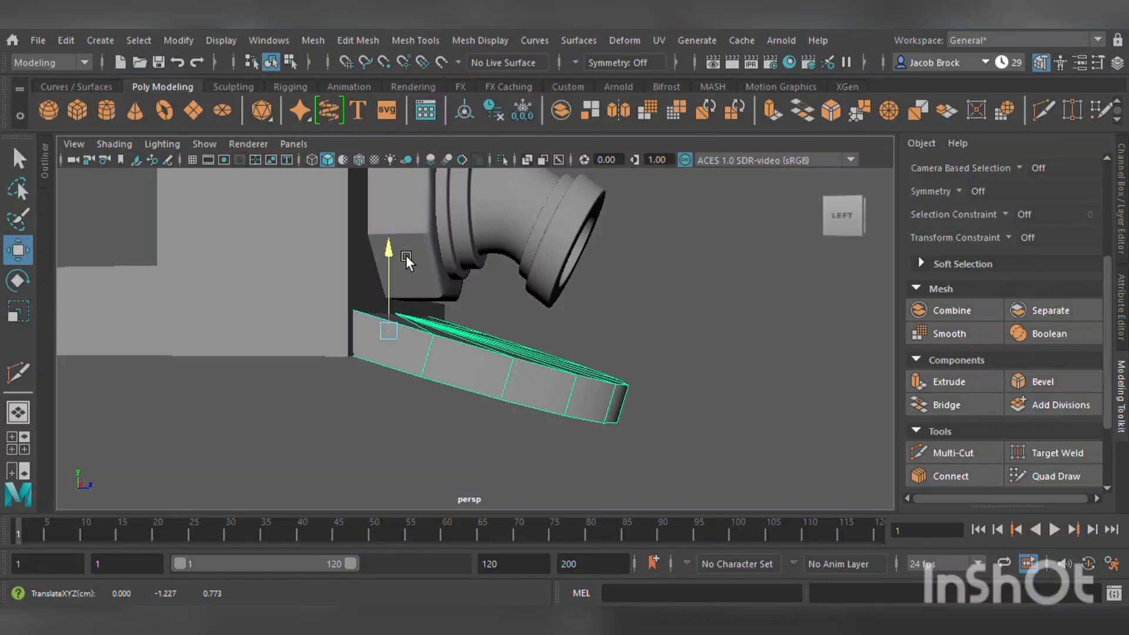
pyautogui.click(593, 319)
# - Extrude all the top faces of the half-disc and scale them inward to leave a narrow rim
pyautogui.keyDown('alt'); pyautogui.moveTo(542, 376); pyautogui.dragTo(369, 394); pyautogui.keyUp('alt')
pyautogui.click(369, 394)
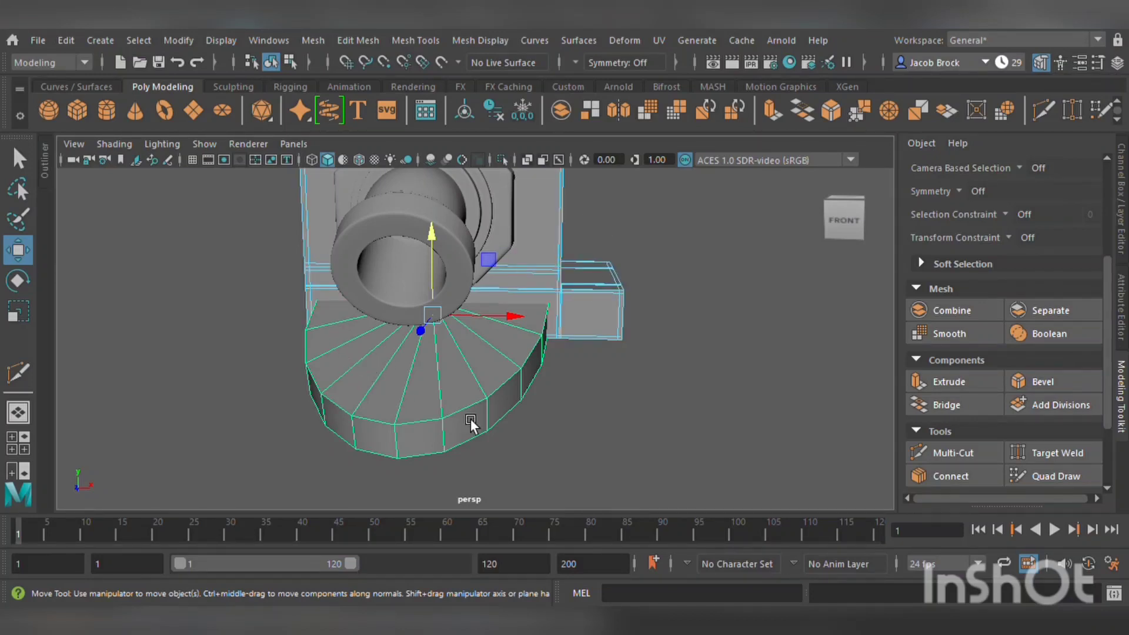
pyautogui.press('F11')
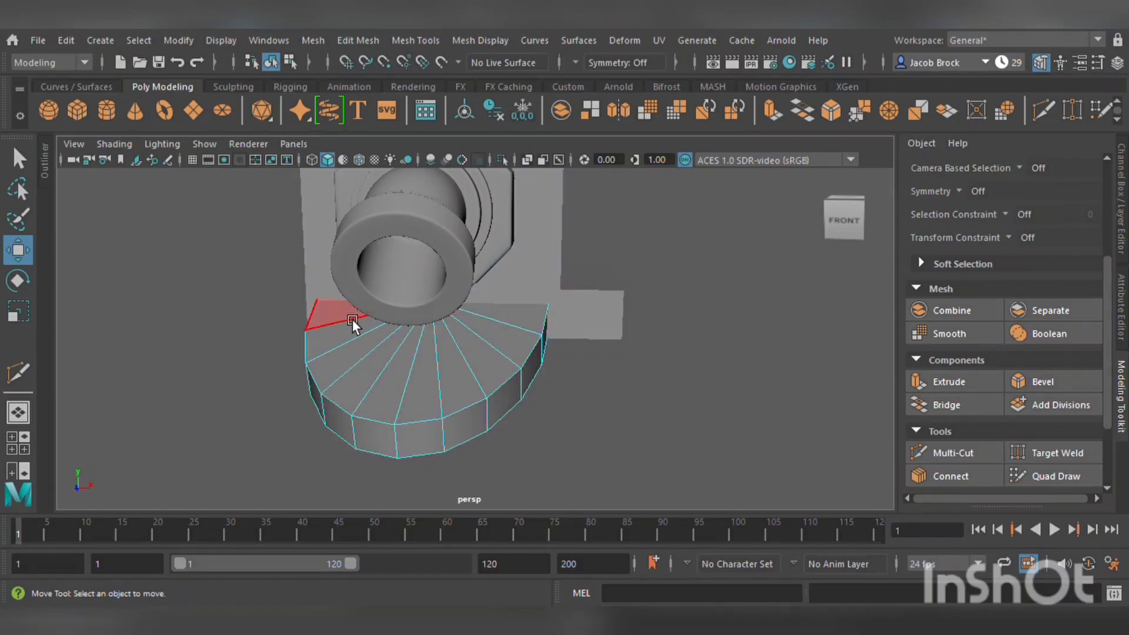
pyautogui.moveTo(348, 321); pyautogui.dragTo(546, 332)
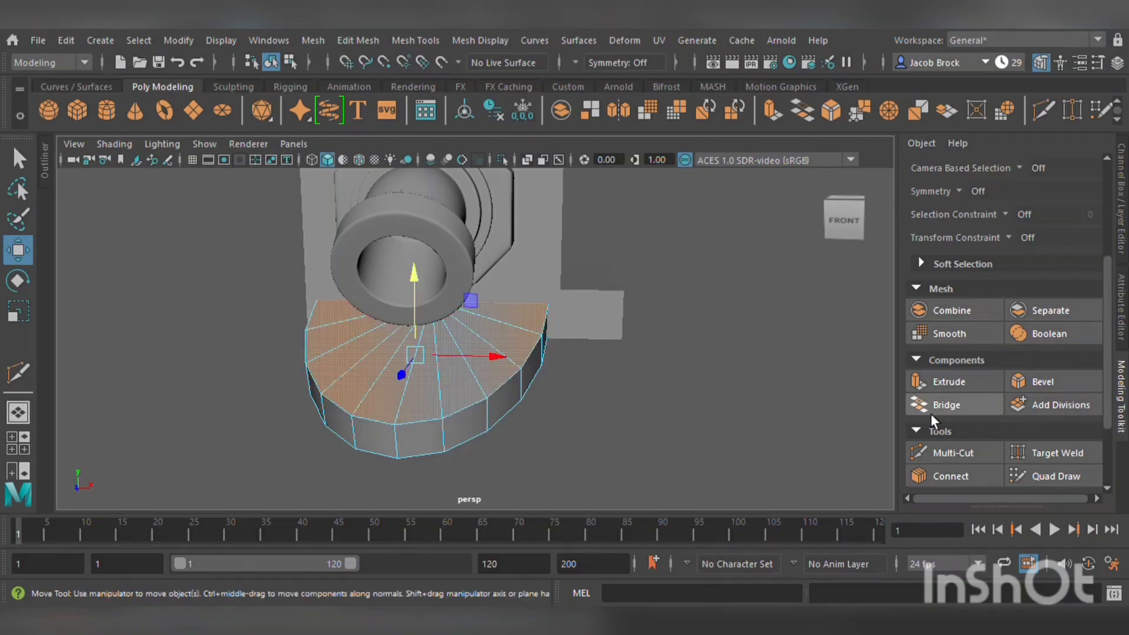
pyautogui.click(956, 385)
pyautogui.click(26, 315)
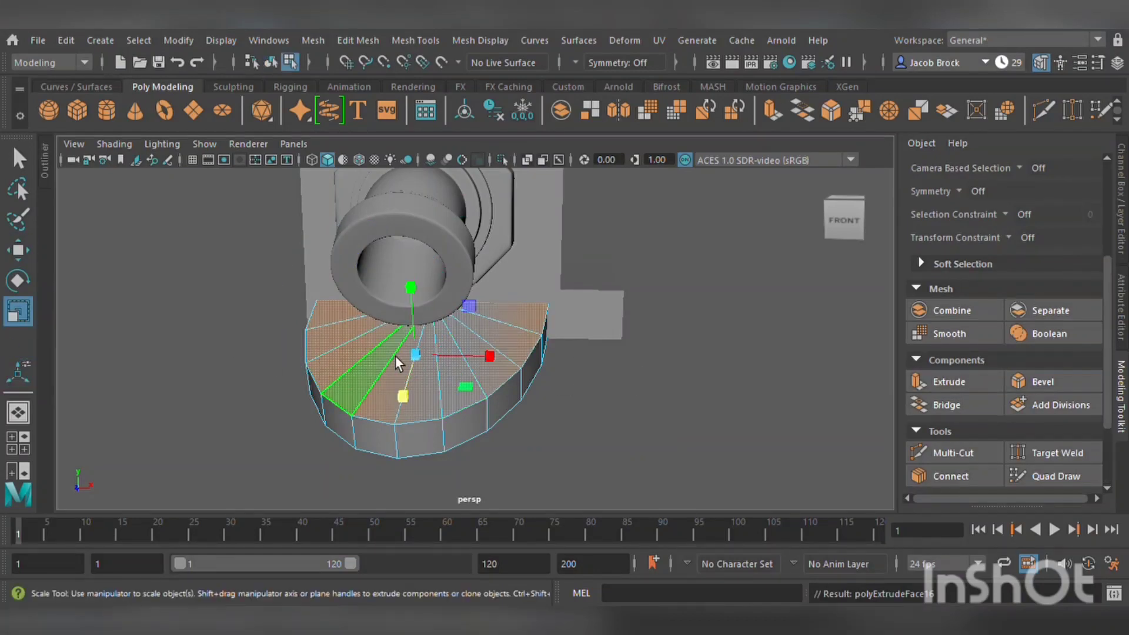
pyautogui.moveTo(421, 361); pyautogui.dragTo(395, 356)
# - Extrude the inset top faces downward to hollow the half-disc into a shallow tray
pyautogui.click(946, 383)
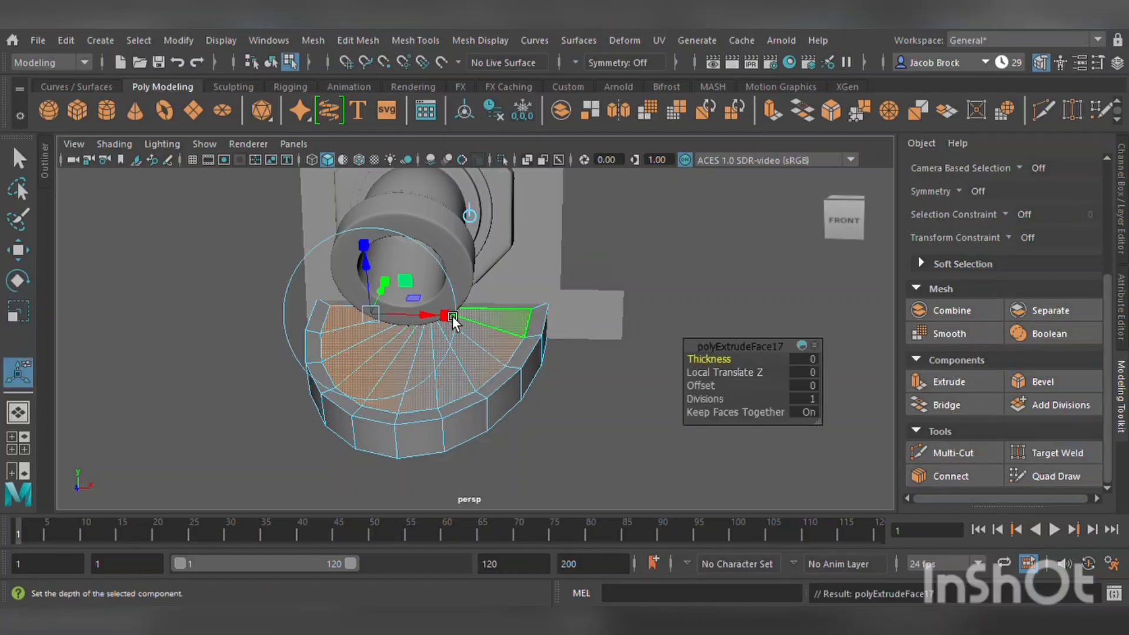
pyautogui.moveTo(383, 280); pyautogui.dragTo(386, 294)
pyautogui.click(652, 405)
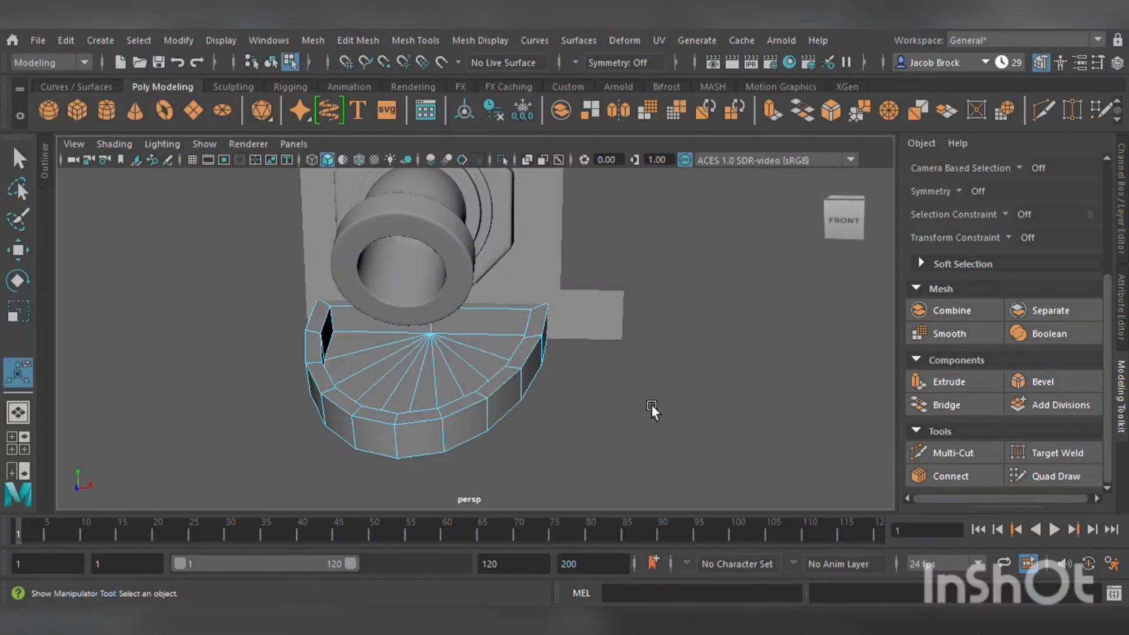
pyautogui.keyDown('alt'); pyautogui.moveTo(652, 405); pyautogui.dragTo(537, 436); pyautogui.keyUp('alt')
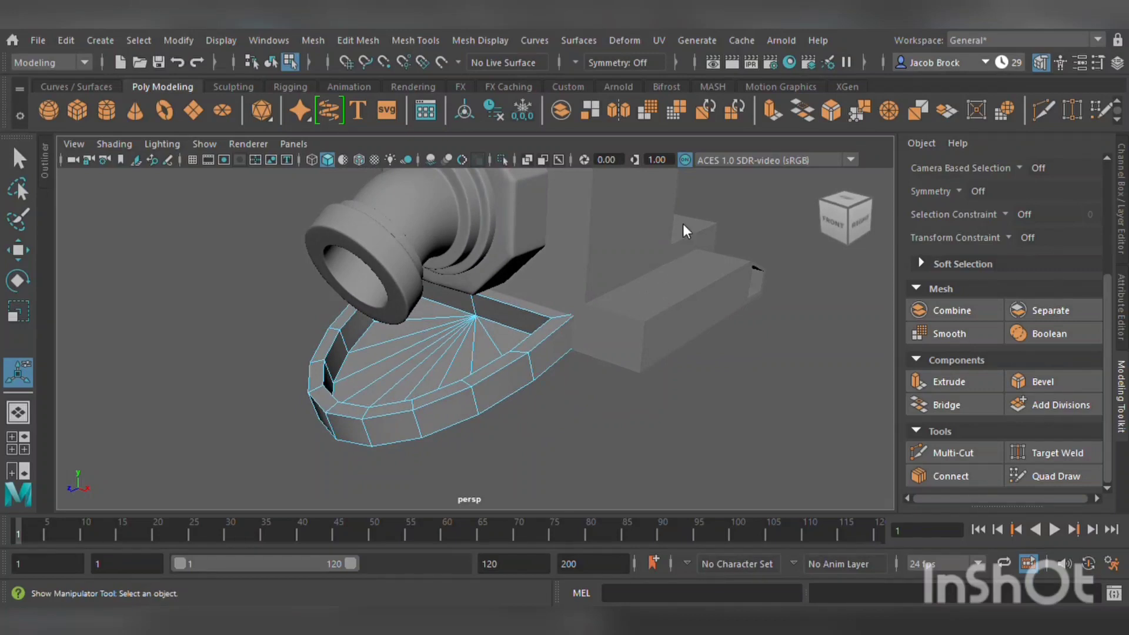
# - Select only the tray and insert Multi-Cut edge loops along its rim and near the upper and lower edges of its outer wall
pyautogui.press('q')
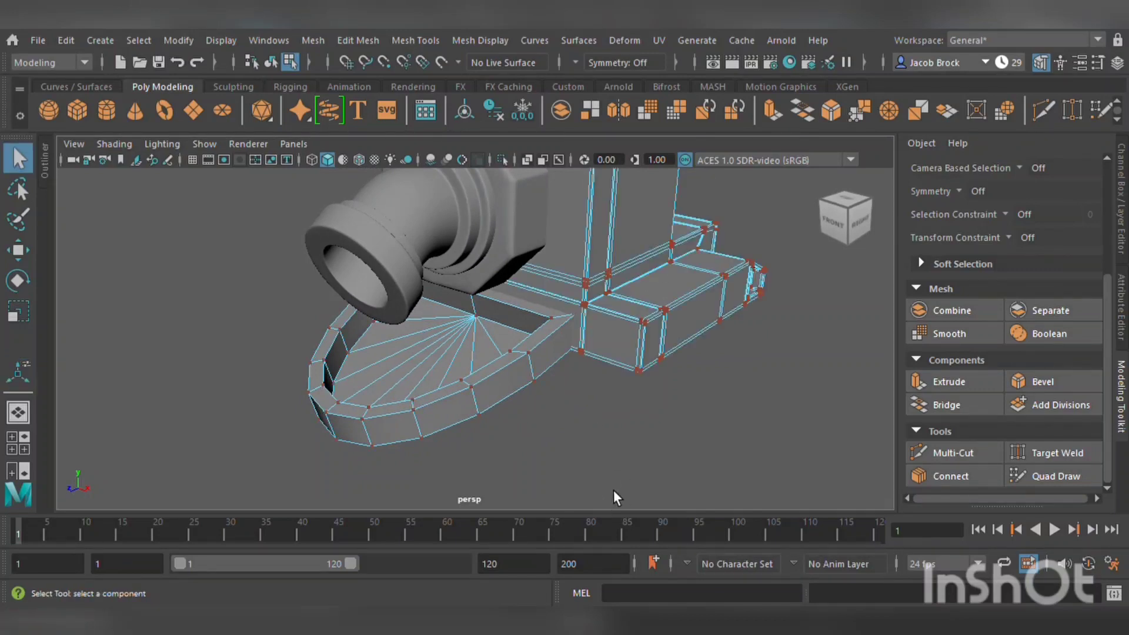
pyautogui.press('F8')
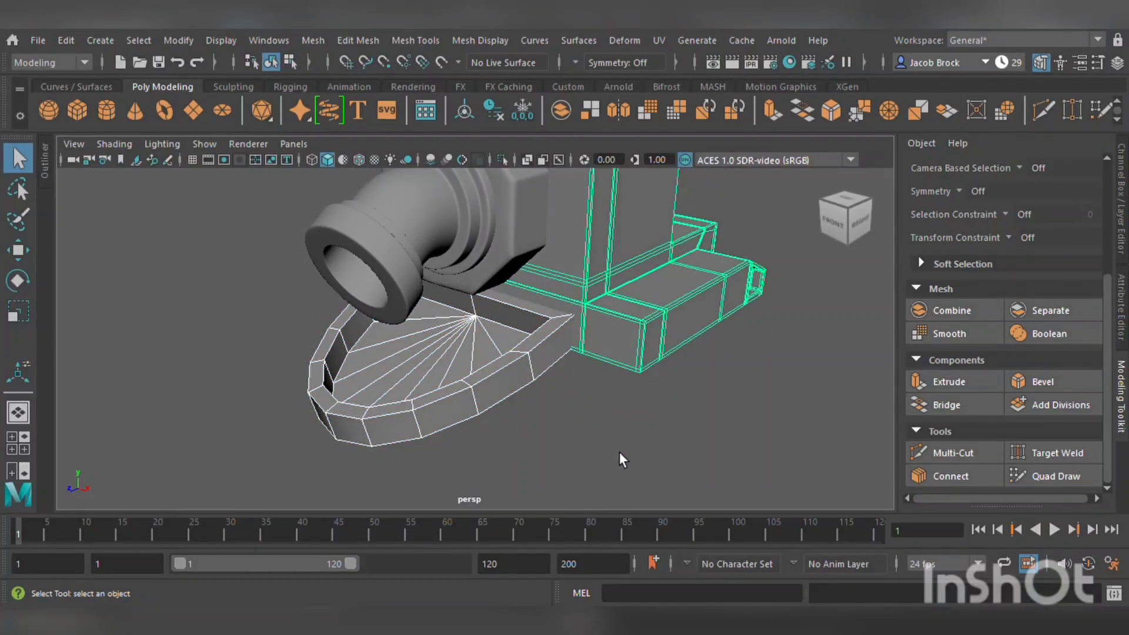
pyautogui.click(619, 451)
pyautogui.moveTo(650, 456)
pyautogui.keyDown('alt'); pyautogui.mouseDown()
pyautogui.moveTo(594, 424)
pyautogui.moveTo(668, 443)
pyautogui.mouseUp(); pyautogui.keyUp('alt')
pyautogui.click(521, 377)
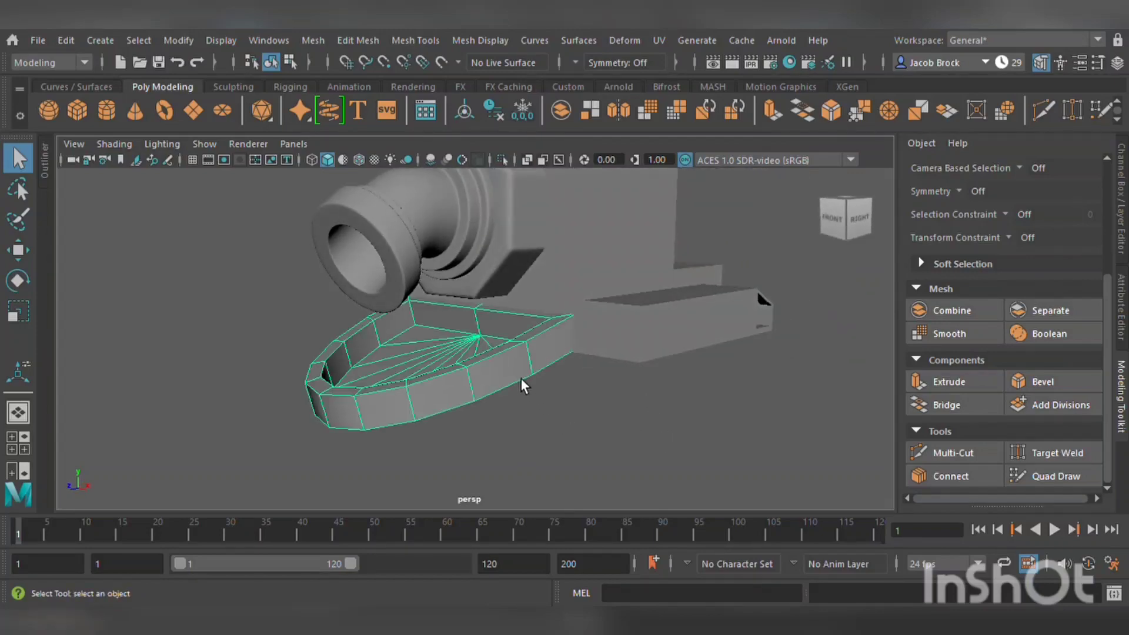
pyautogui.keyDown('alt'); pyautogui.moveTo(520, 377); pyautogui.dragTo(750, 442); pyautogui.keyUp('alt')
pyautogui.click(940, 460)
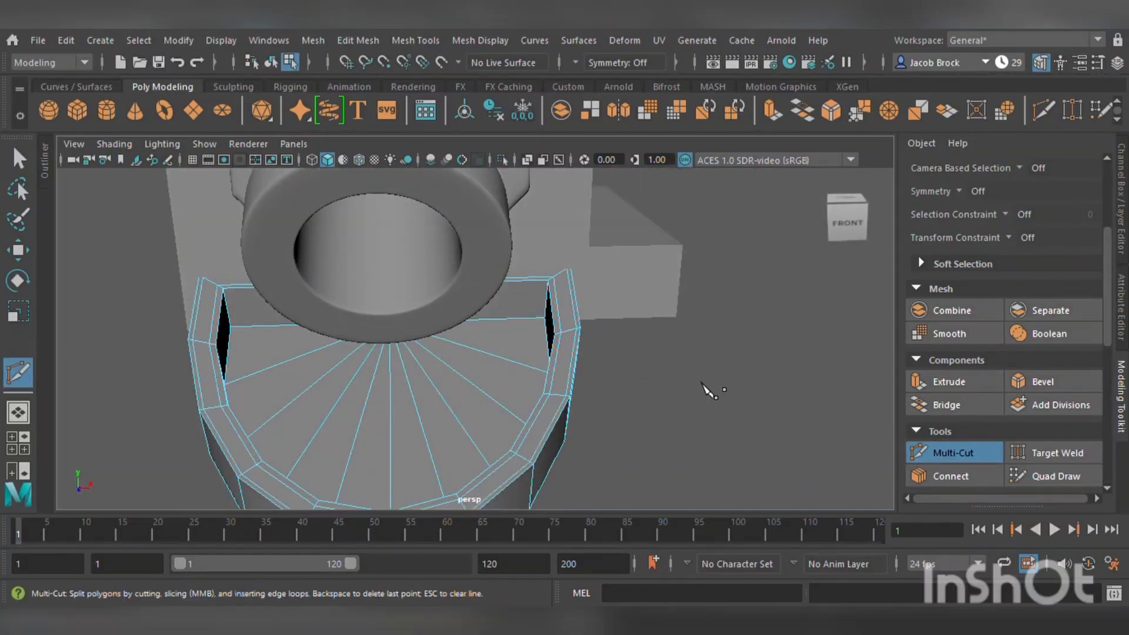
pyautogui.keyDown('alt'); pyautogui.moveTo(612, 353); pyautogui.dragTo(661, 351); pyautogui.keyUp('alt')
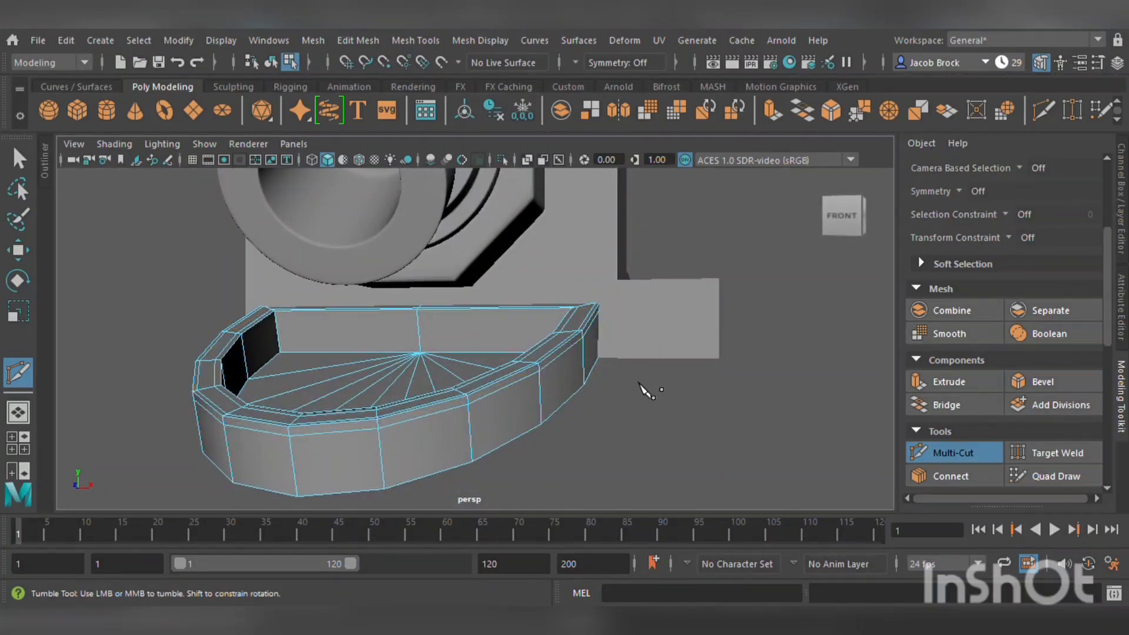
pyautogui.keyDown('alt'); pyautogui.moveTo(645, 390); pyautogui.dragTo(648, 371); pyautogui.keyUp('alt')
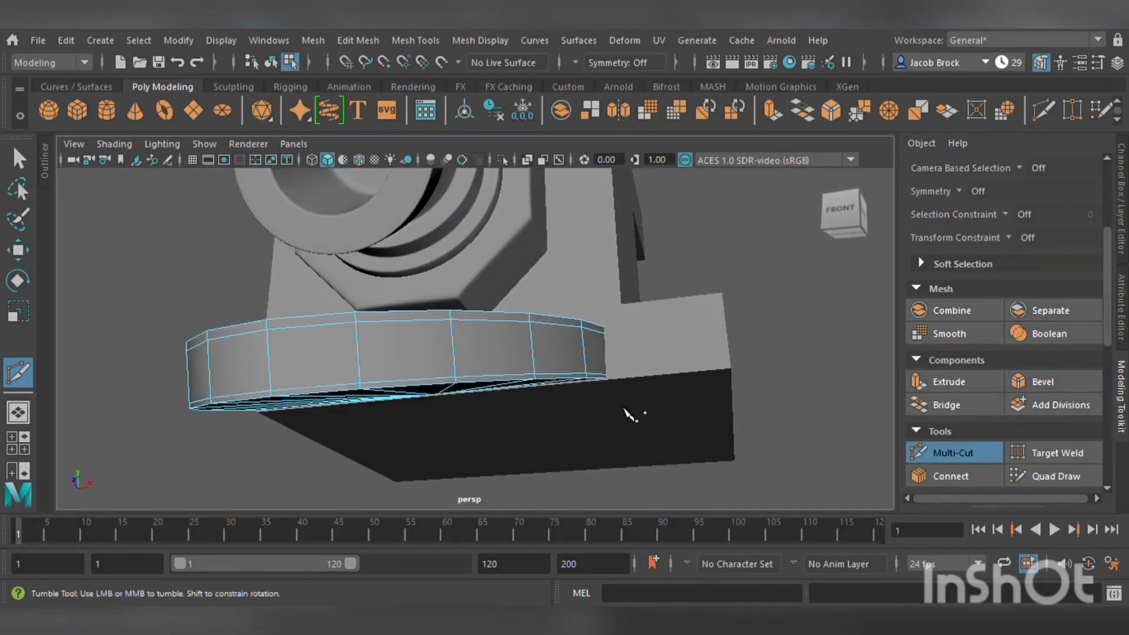
pyautogui.keyDown('alt'); pyautogui.moveTo(629, 415); pyautogui.dragTo(605, 348); pyautogui.keyUp('alt')
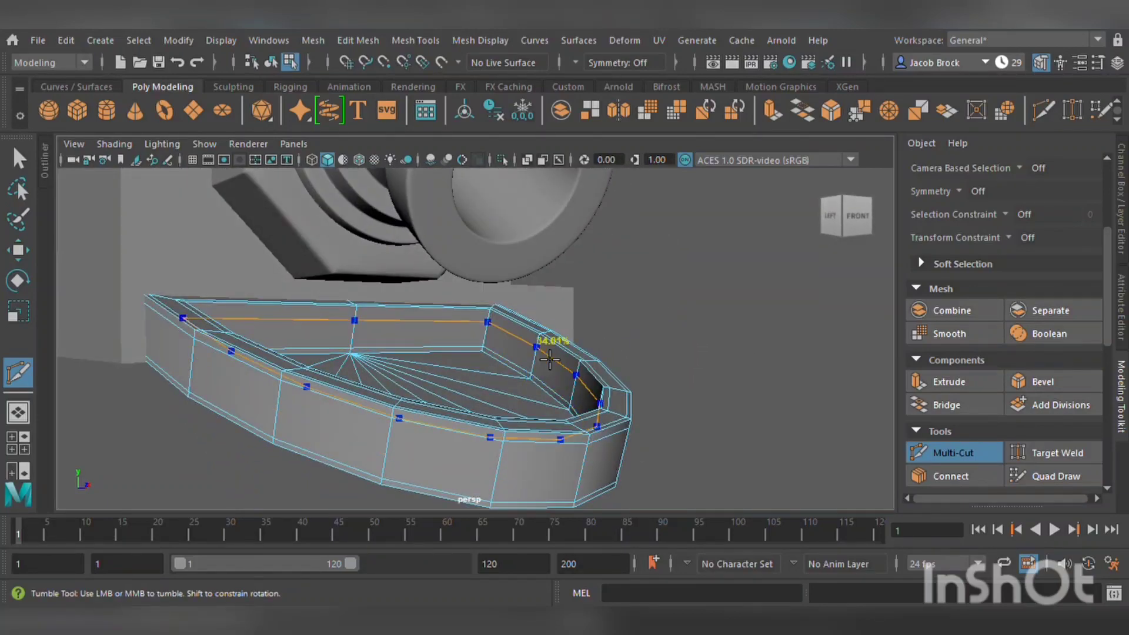
# - Insert another support edge loop around the tray's wall with Multi-Cut and display the tray in smooth preview
pyautogui.keyDown('alt'); pyautogui.moveTo(532, 438); pyautogui.dragTo(612, 353); pyautogui.keyUp('alt')
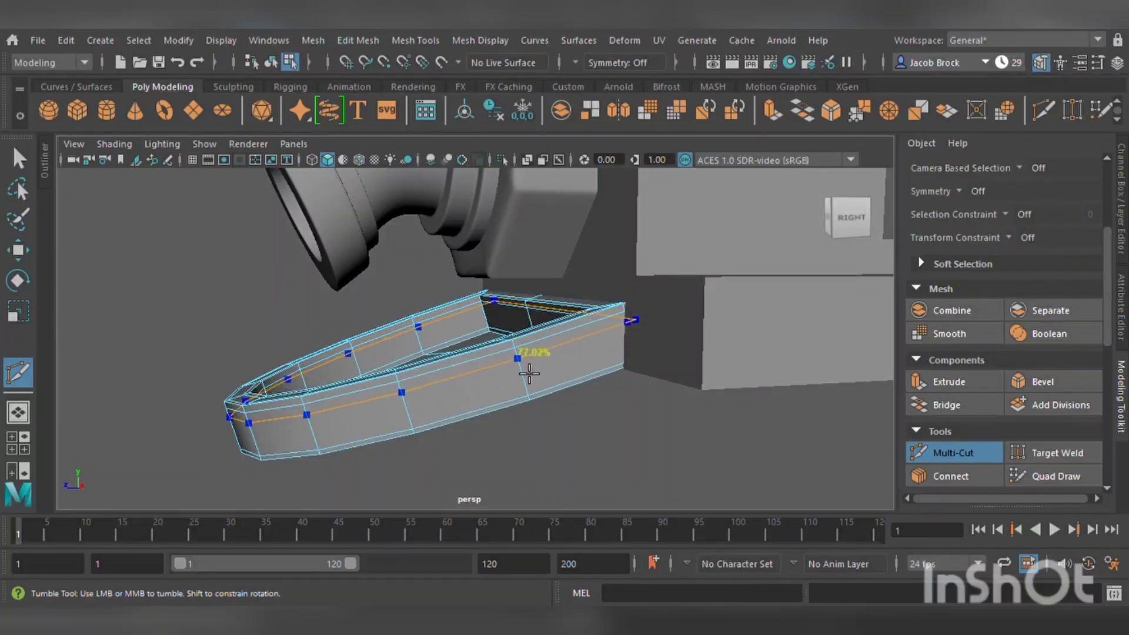
pyautogui.press('space')
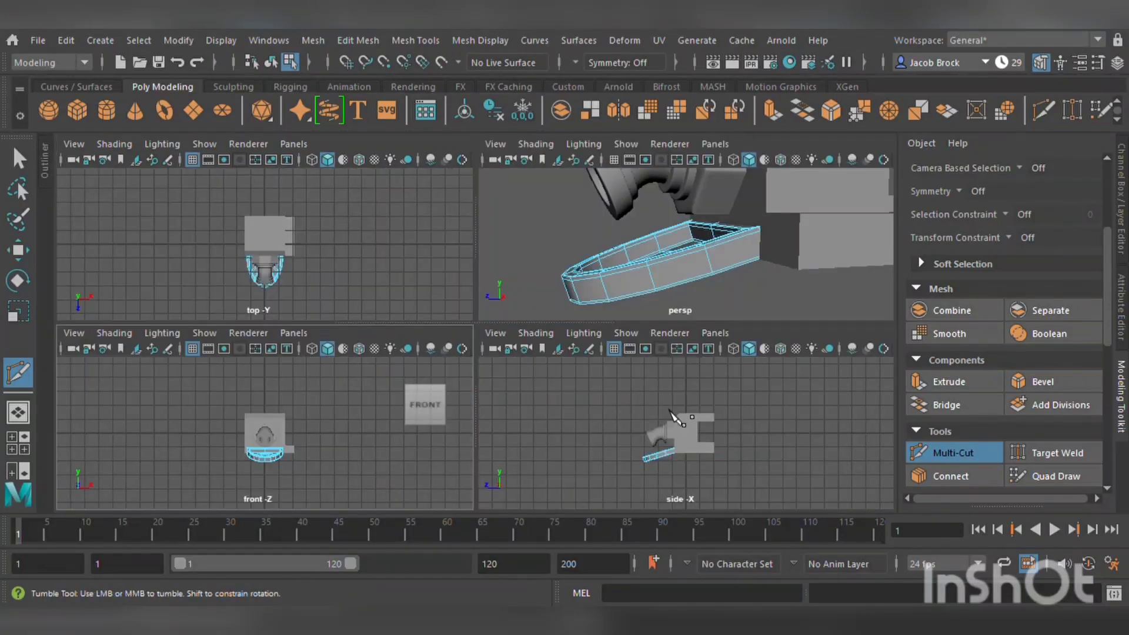
pyautogui.press('space')
pyautogui.keyDown('alt'); pyautogui.moveTo(653, 259); pyautogui.dragTo(647, 318); pyautogui.keyUp('alt')
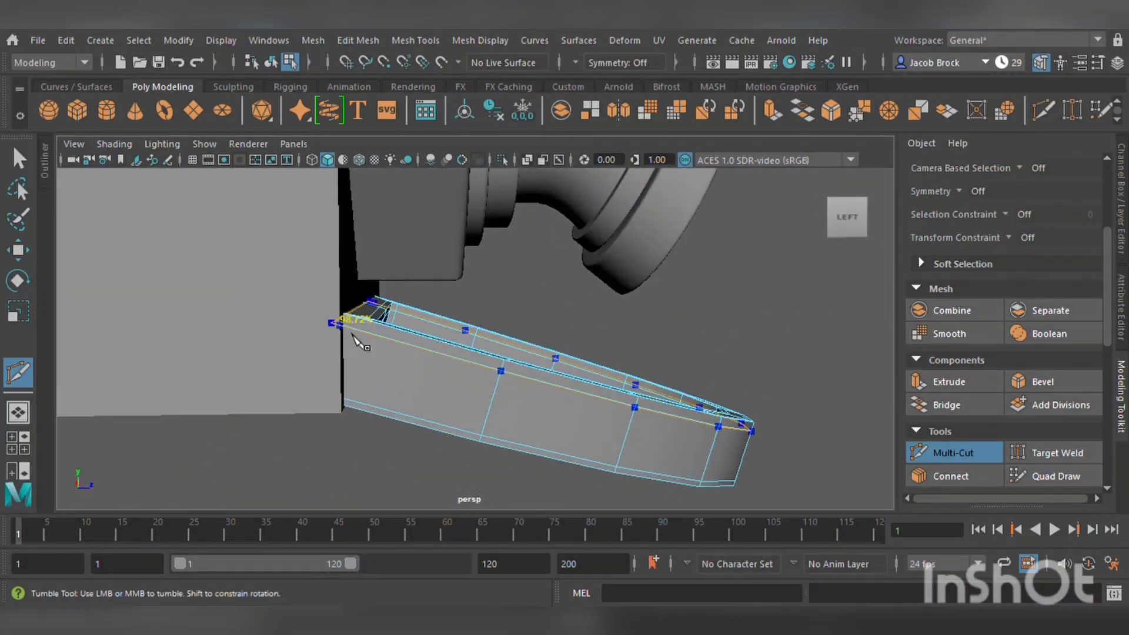
pyautogui.keyDown('ctrl'); pyautogui.click(496, 431); pyautogui.keyUp('ctrl')
pyautogui.press('3')
pyautogui.keyDown('alt'); pyautogui.moveTo(523, 393); pyautogui.dragTo(165, 416); pyautogui.keyUp('alt')
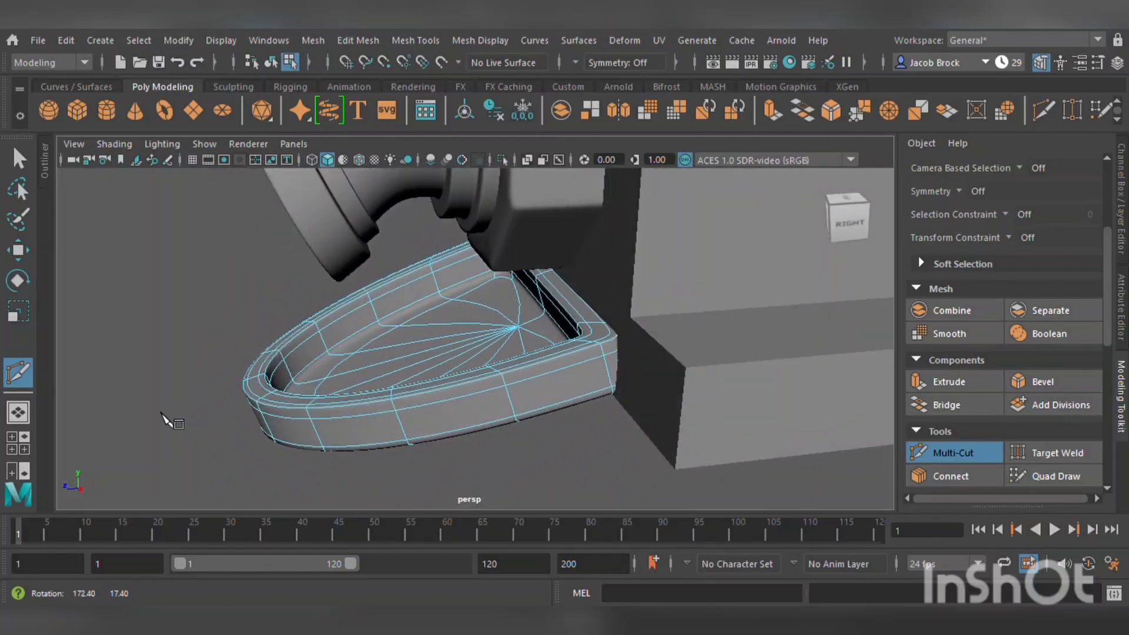
# - Return the tray to object mode and move it back toward the body, to about 0.74 cm in Z
pyautogui.press('w')
pyautogui.moveTo(340, 249); pyautogui.dragTo(432, 140, button='right')
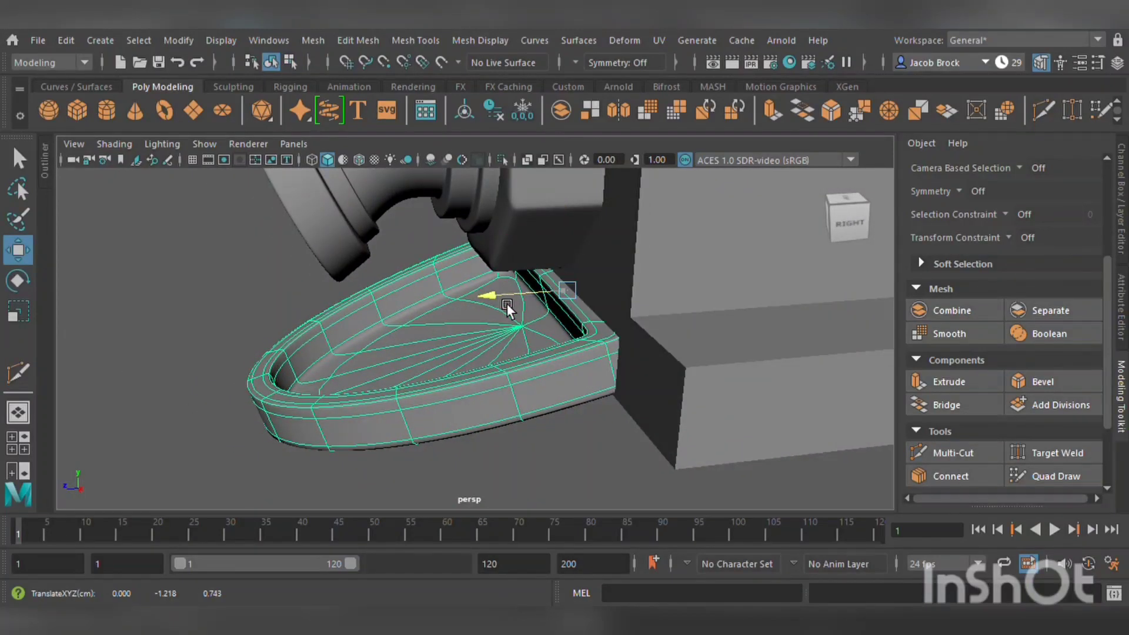
pyautogui.click(531, 479)
# - Display the machine body in smooth preview to match the tray and barrel
pyautogui.keyDown('alt'); pyautogui.moveTo(530, 478); pyautogui.dragTo(708, 460); pyautogui.keyUp('alt')
pyautogui.scroll(-5, 634, 391)
pyautogui.keyDown('alt'); pyautogui.moveTo(633, 390); pyautogui.dragTo(528, 384); pyautogui.keyUp('alt')
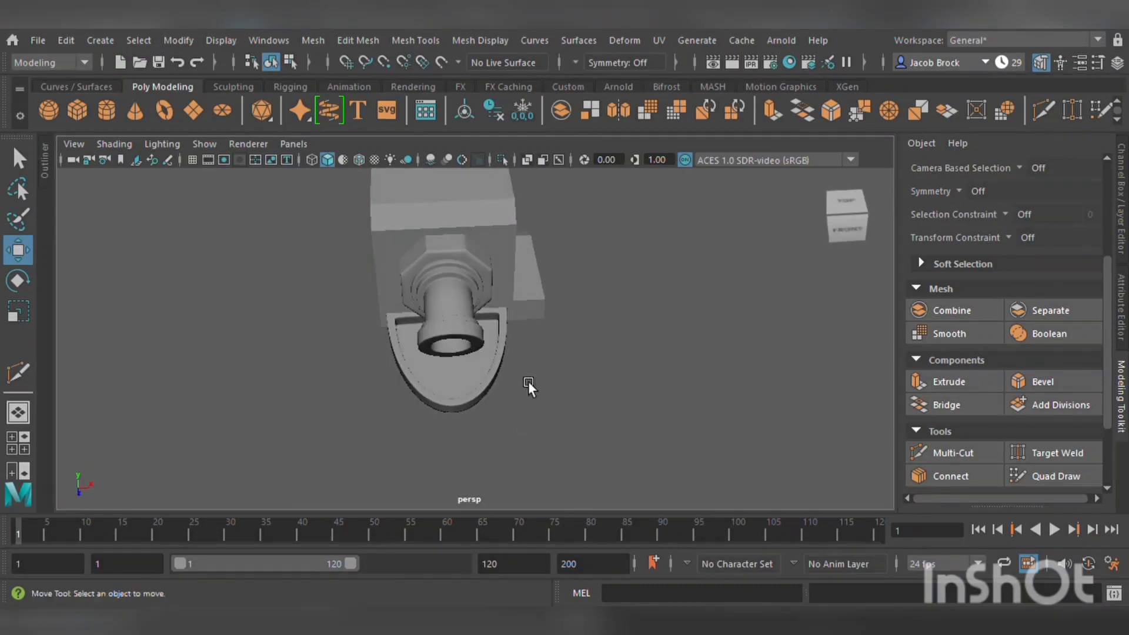
pyautogui.click(511, 243)
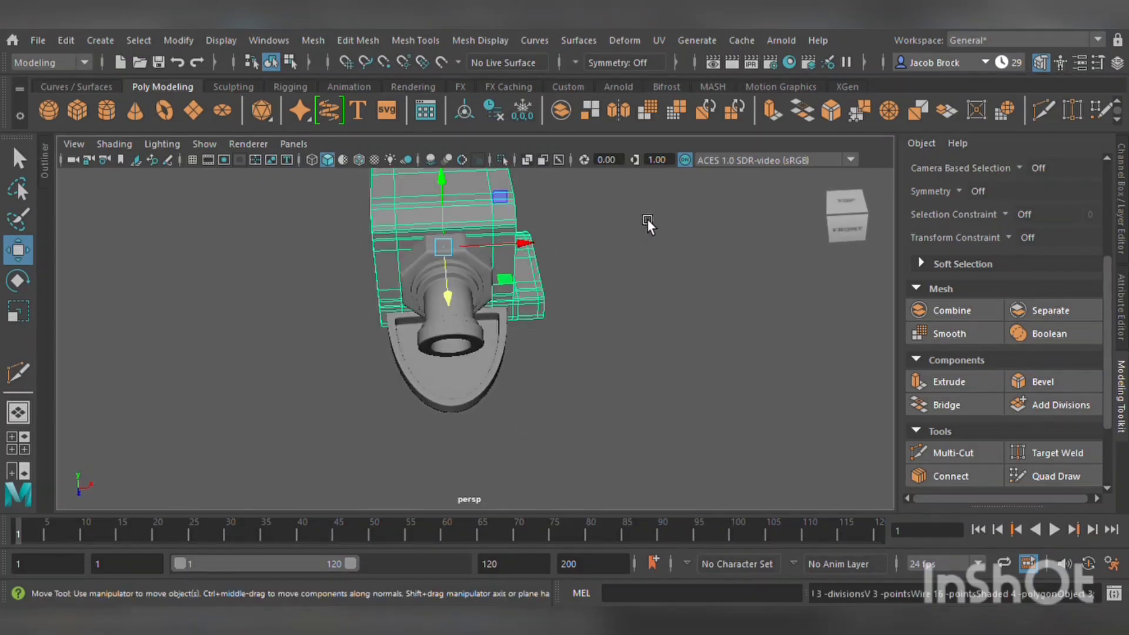
pyautogui.keyDown('alt'); pyautogui.moveTo(647, 219); pyautogui.dragTo(484, 192); pyautogui.keyUp('alt')
pyautogui.click(721, 291)
pyautogui.scroll(5, 637, 282)
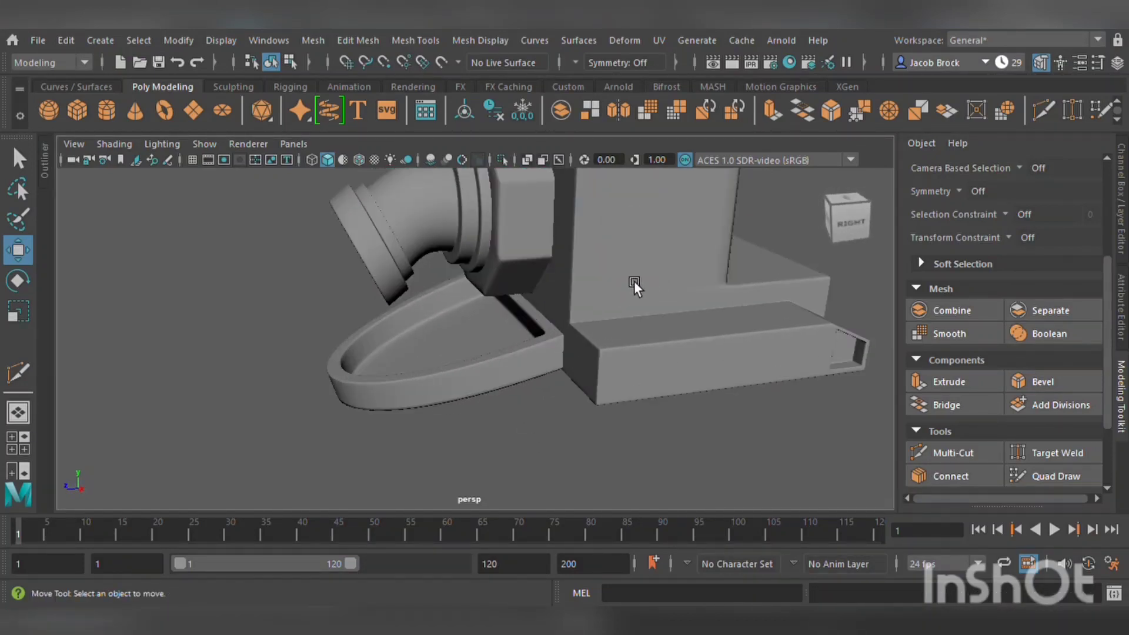
pyautogui.keyDown('alt'); pyautogui.moveTo(634, 283); pyautogui.dragTo(707, 298); pyautogui.keyUp('alt')
pyautogui.scroll(-5, 693, 273)
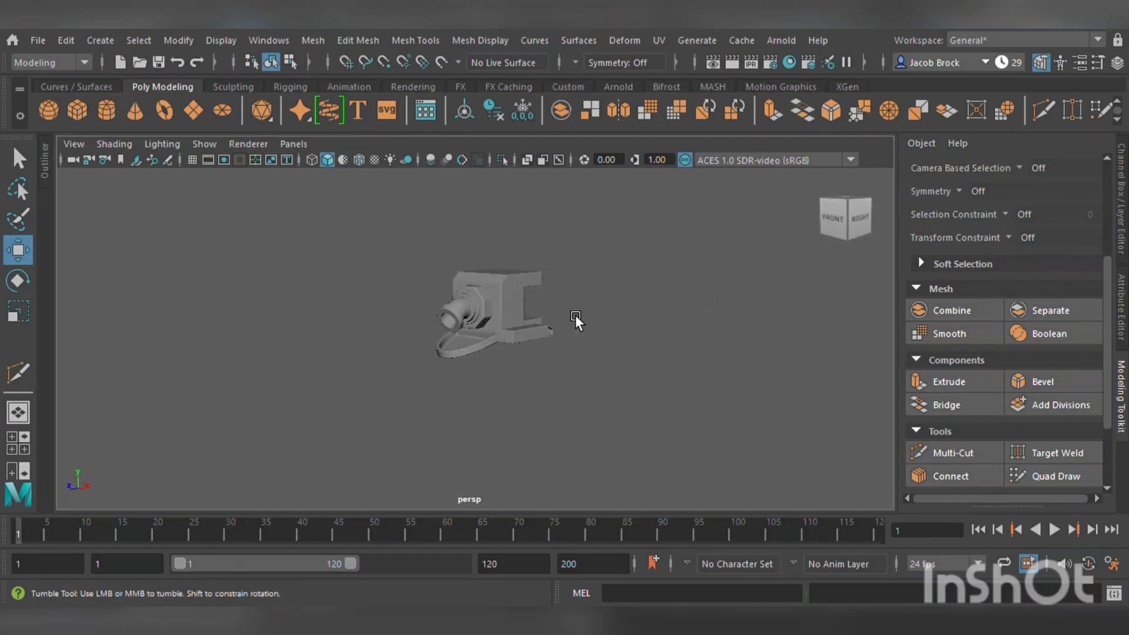
pyautogui.moveTo(575, 315)
pyautogui.keyDown('alt'); pyautogui.mouseDown()
pyautogui.moveTo(486, 292)
pyautogui.moveTo(476, 302)
pyautogui.moveTo(570, 317)
pyautogui.moveTo(566, 331)
pyautogui.mouseUp(); pyautogui.keyUp('alt')
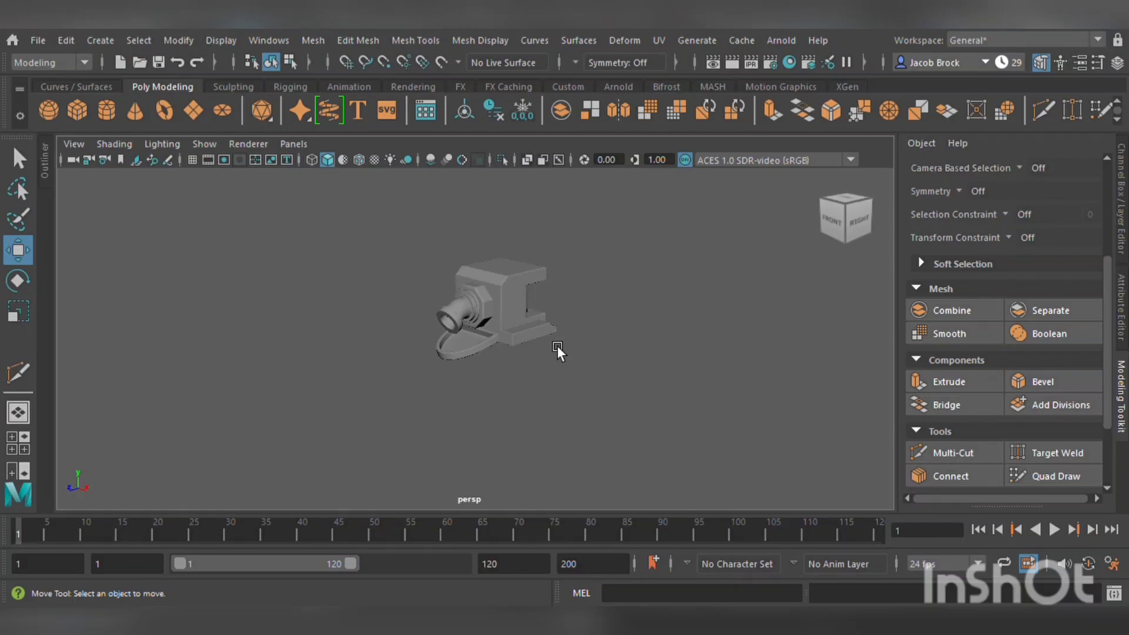
# - Insert two Multi-Cut edge loops front to back over the body, dividing the sloped strip above the octagonal mount into three panels
pyautogui.scroll(3, 535, 263)
pyautogui.keyDown('alt'); pyautogui.moveTo(535, 262); pyautogui.dragTo(580, 253); pyautogui.keyUp('alt')
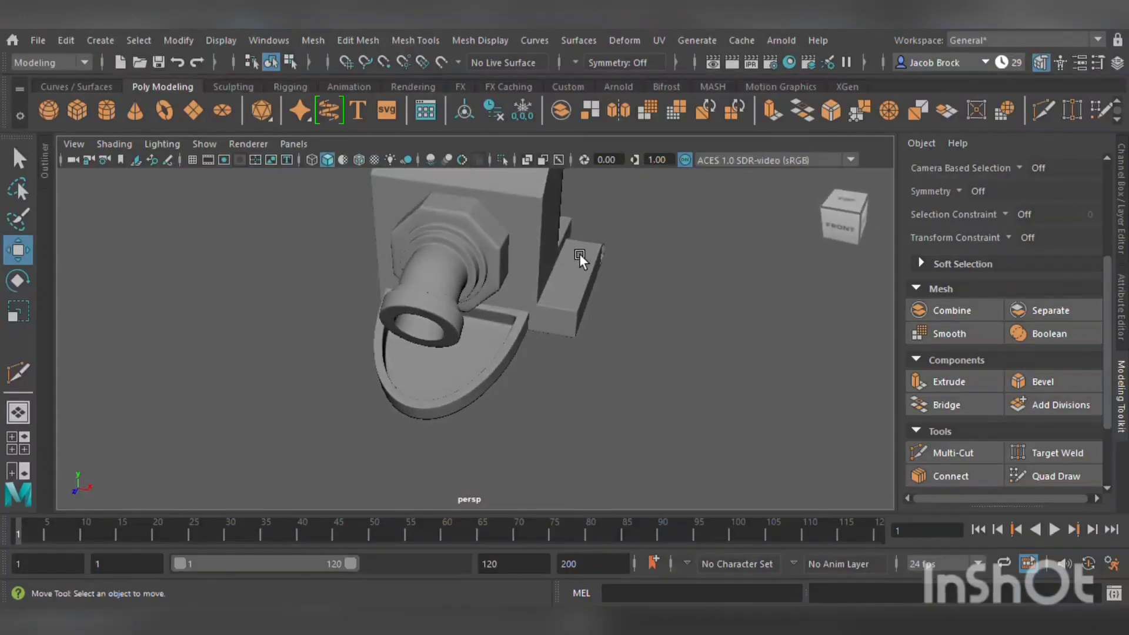
pyautogui.scroll(5, 571, 241)
pyautogui.keyDown('alt'); pyautogui.moveTo(559, 234); pyautogui.dragTo(668, 470, button='middle'); pyautogui.keyUp('alt')
pyautogui.click(622, 241)
pyautogui.scroll(4, 621, 239)
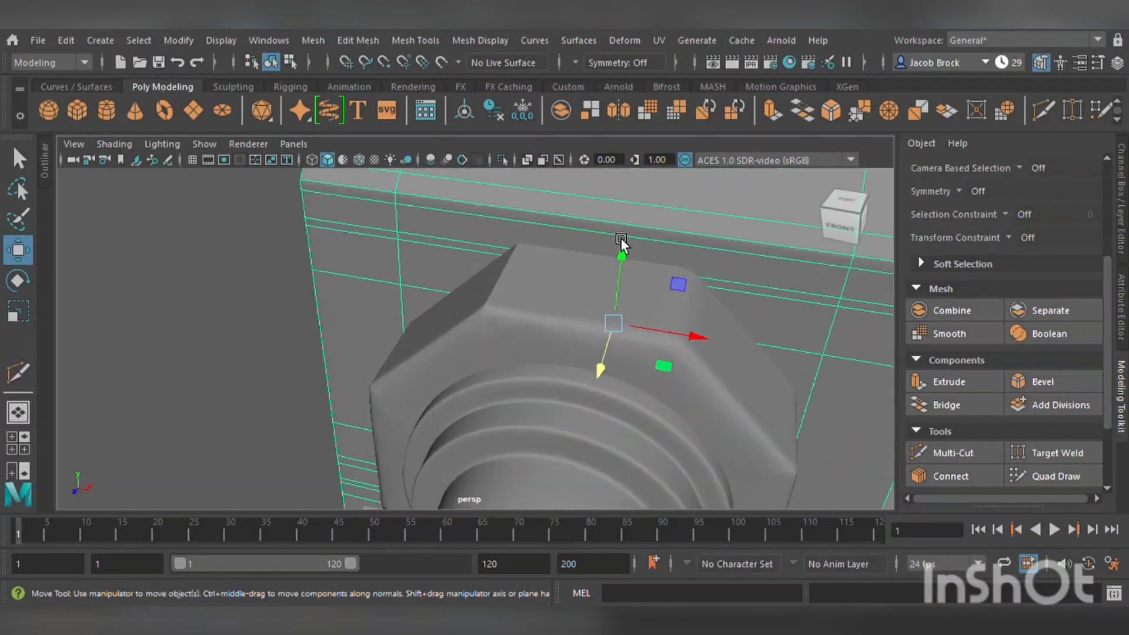
pyautogui.keyDown('alt'); pyautogui.moveTo(621, 241); pyautogui.dragTo(623, 362); pyautogui.keyUp('alt')
pyautogui.click(956, 453)
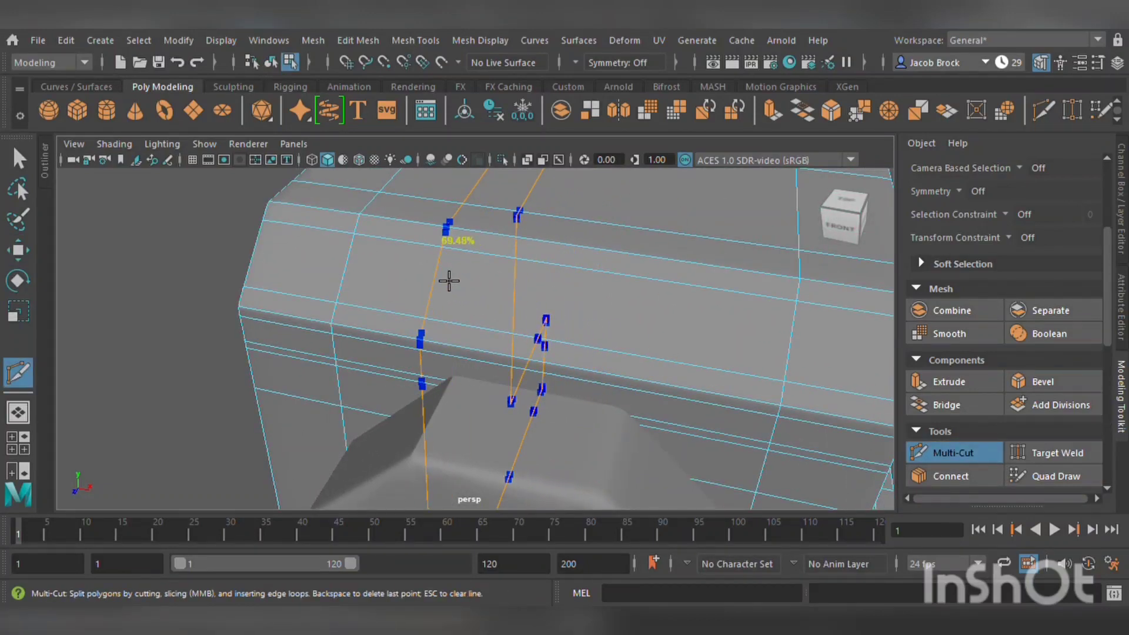
pyautogui.keyDown('ctrl'); pyautogui.click(656, 337); pyautogui.keyUp('ctrl')
pyautogui.press('Escape')
pyautogui.keyDown('alt'); pyautogui.moveTo(701, 409); pyautogui.dragTo(637, 330); pyautogui.keyUp('alt')
pyautogui.scroll(3, 638, 330)
# - Extrude the middle panel of the sloped strip and scale the new face inward to leave an even border
pyautogui.click(24, 249)
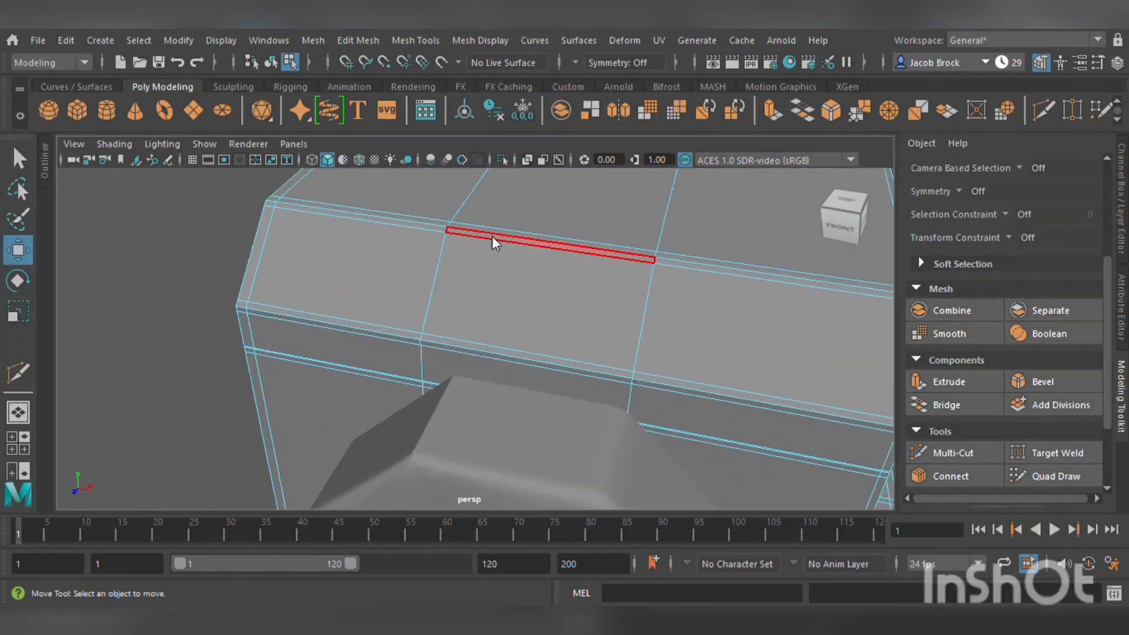
pyautogui.click(513, 284)
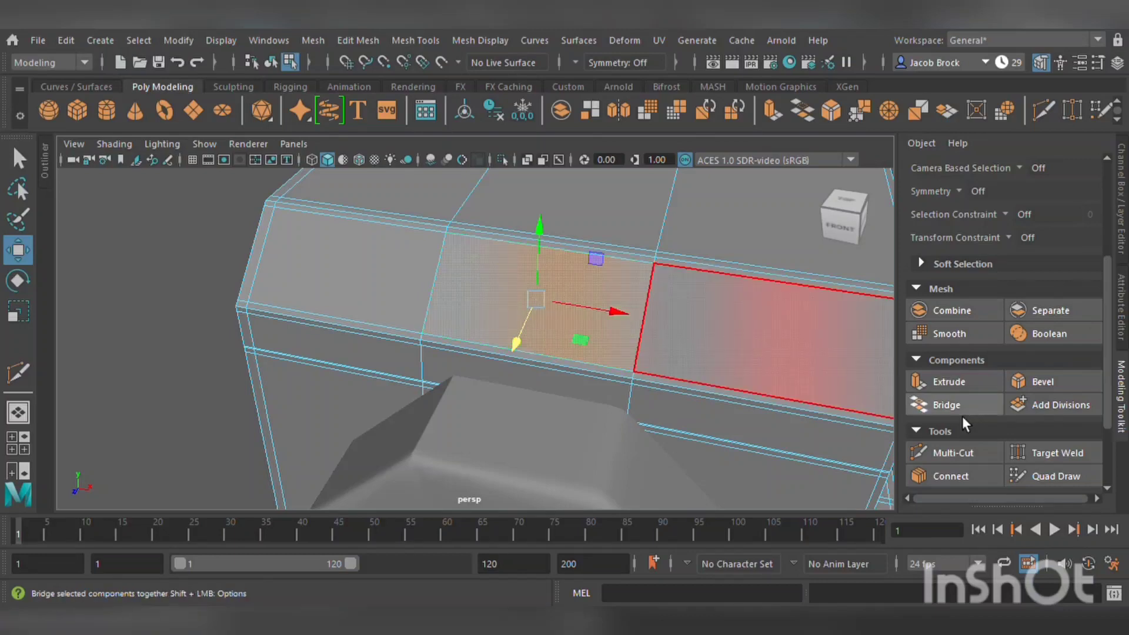
pyautogui.click(976, 384)
pyautogui.click(18, 311)
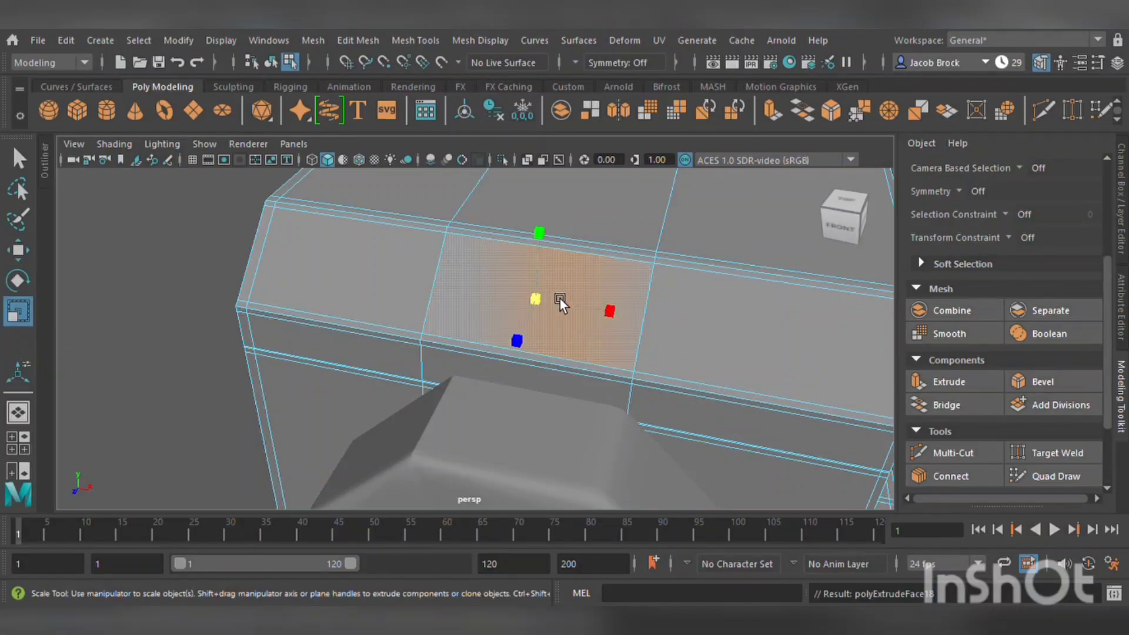
pyautogui.moveTo(559, 299); pyautogui.dragTo(538, 299)
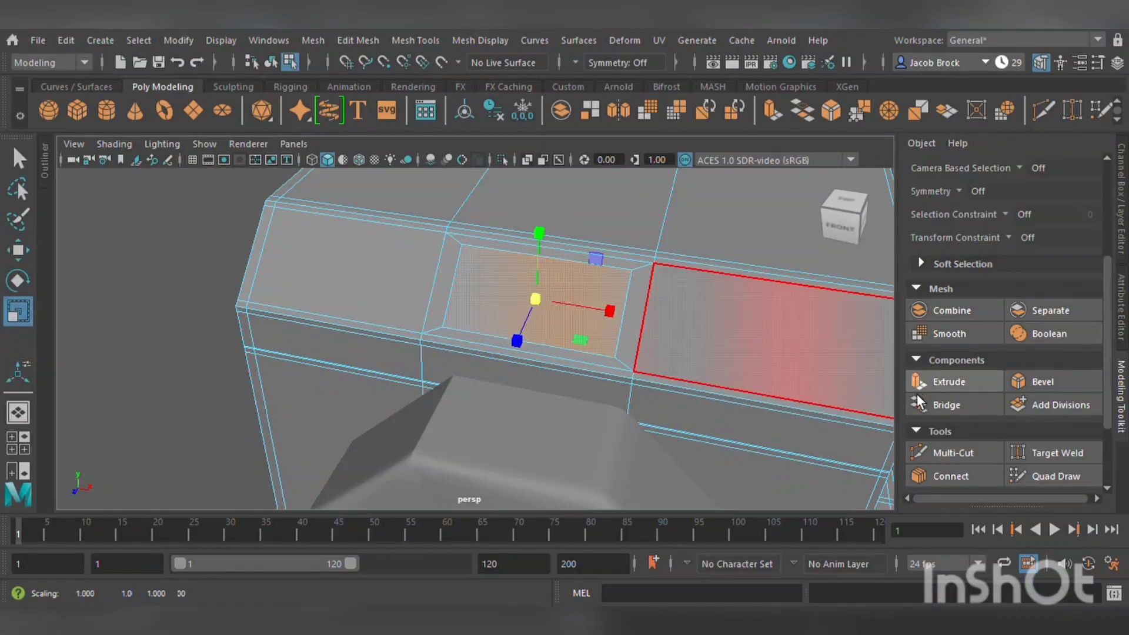
# - Extrude the inset middle face into the body by about -0.187 in Local Translate Z to form a recess
pyautogui.click(950, 383)
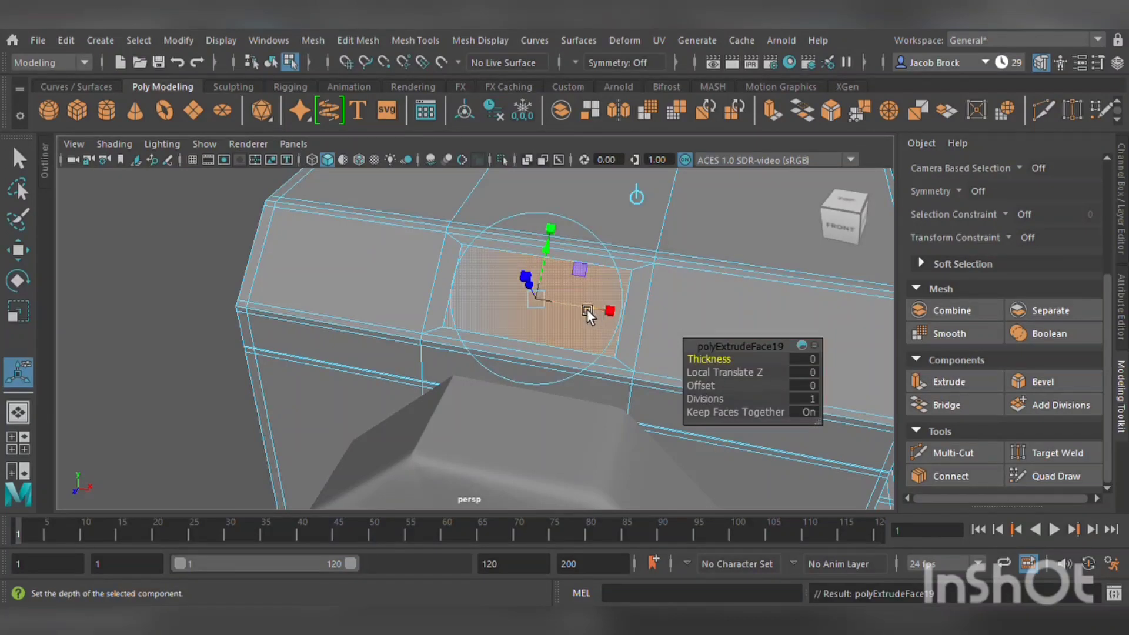
pyautogui.moveTo(546, 293); pyautogui.dragTo(553, 302)
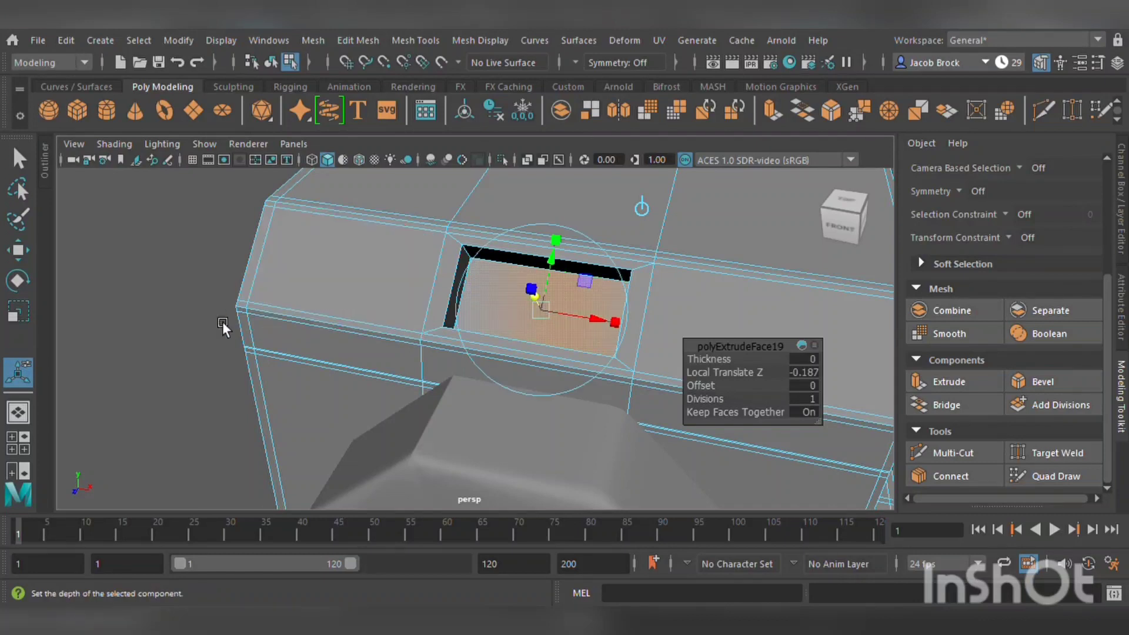
pyautogui.click(222, 322)
# - Inset the left sloped panel to about 0.79 scale with an extrusion and extrude the inner face outward as a raised block
pyautogui.click(436, 266)
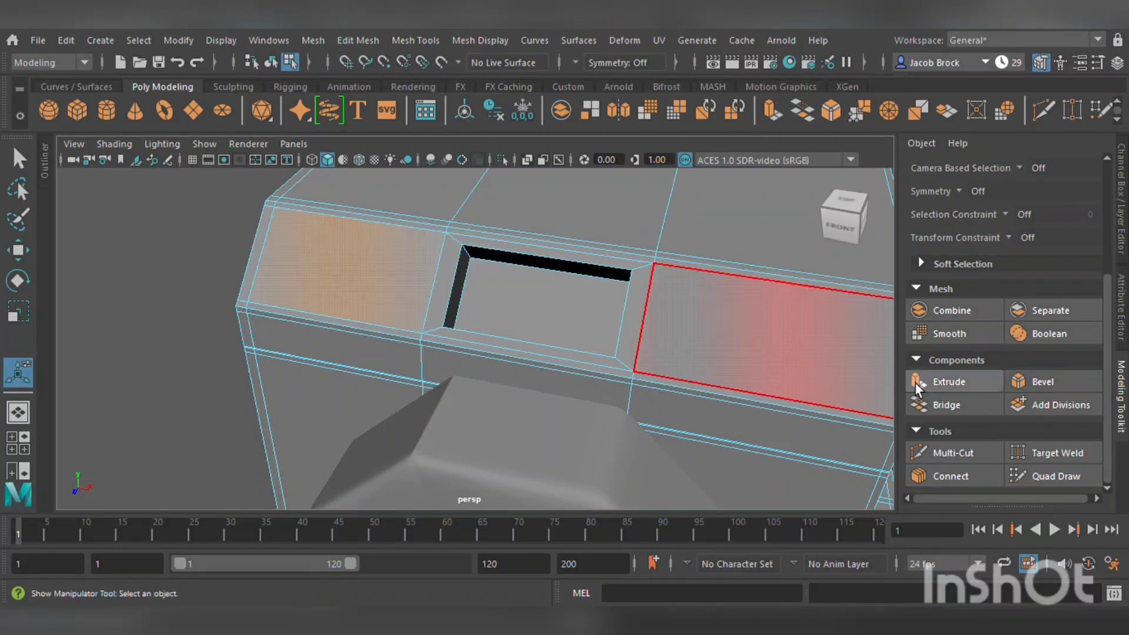
pyautogui.click(953, 382)
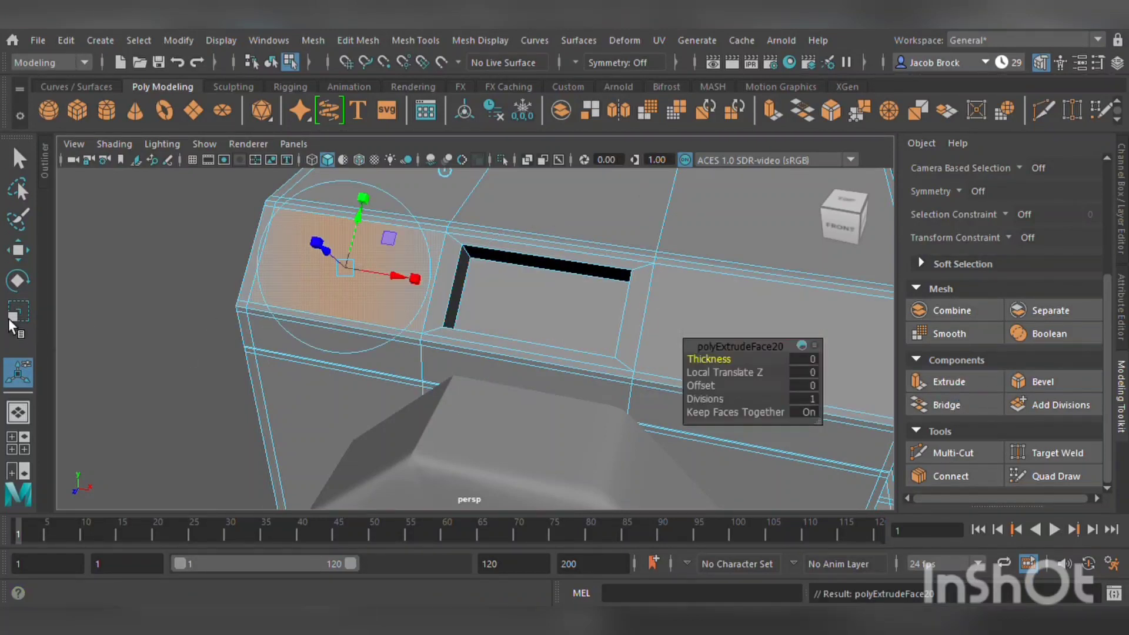
pyautogui.click(11, 318)
pyautogui.moveTo(363, 272); pyautogui.dragTo(340, 272)
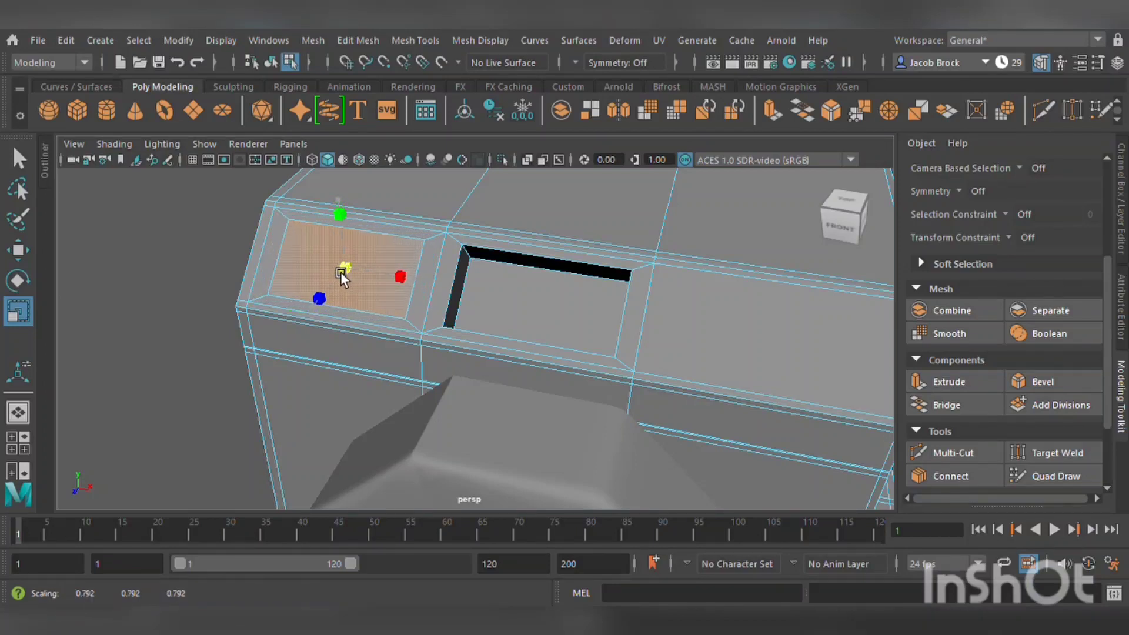
pyautogui.click(941, 386)
pyautogui.moveTo(340, 260); pyautogui.dragTo(330, 249)
# - Inset the right sloped panel with a scaled extrusion and extrude the inner face outward by about 0.063
pyautogui.keyDown('alt'); pyautogui.moveTo(523, 299); pyautogui.dragTo(355, 279, button='middle'); pyautogui.keyUp('alt')
pyautogui.click(583, 305)
pyautogui.click(962, 390)
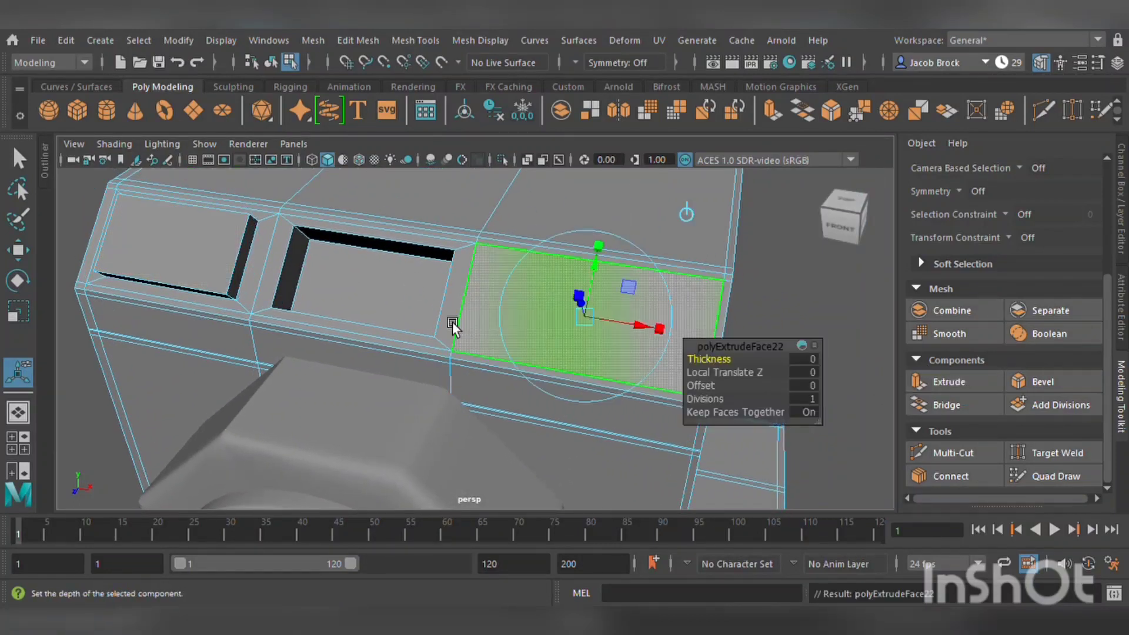
pyautogui.click(18, 311)
pyautogui.moveTo(584, 317); pyautogui.dragTo(566, 315)
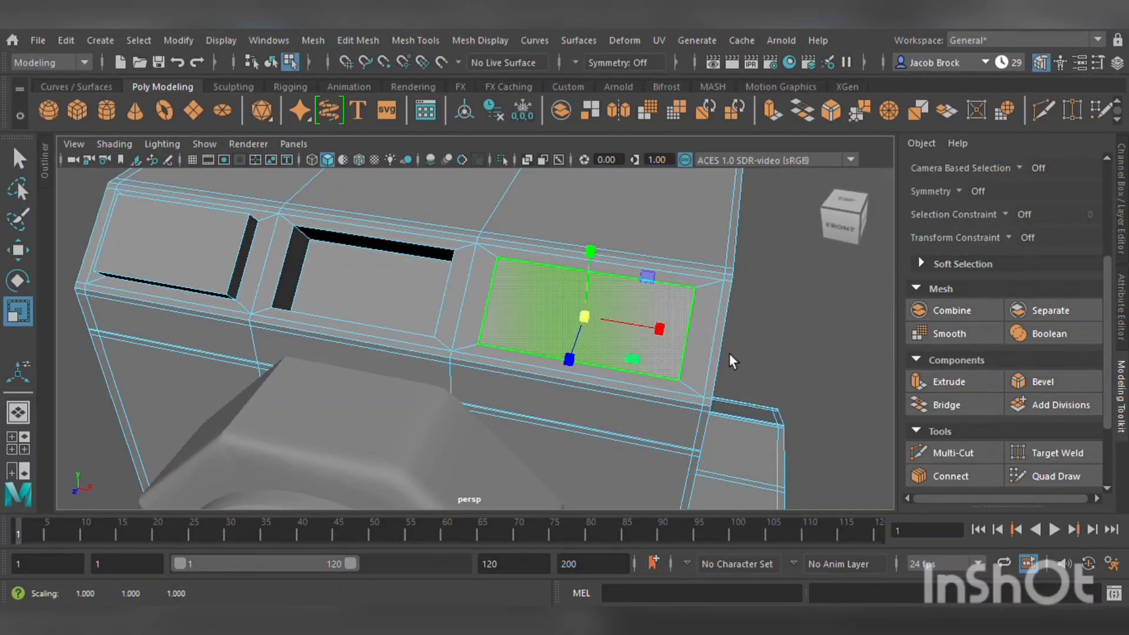
pyautogui.click(951, 385)
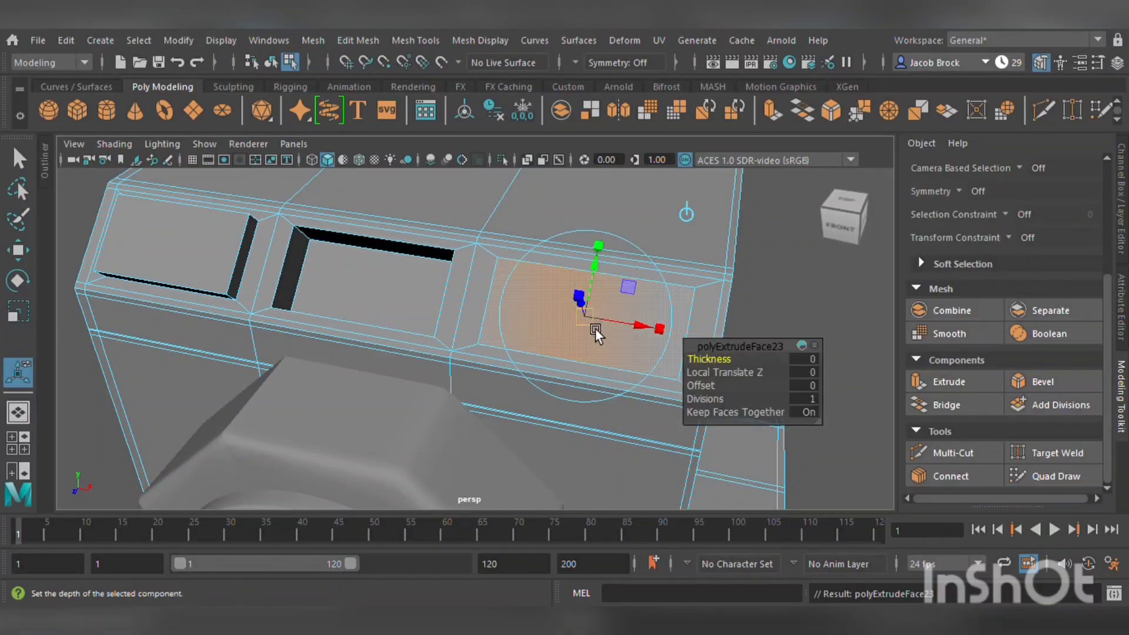
pyautogui.keyDown('alt'); pyautogui.moveTo(595, 328); pyautogui.dragTo(249, 185); pyautogui.keyUp('alt')
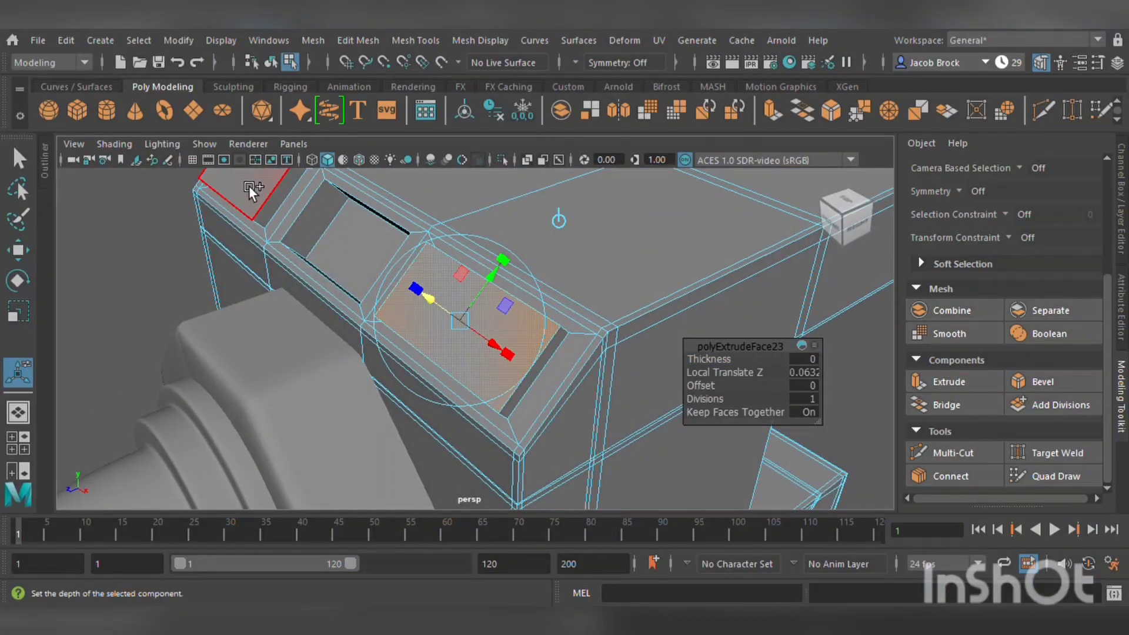
pyautogui.keyDown('shift'); pyautogui.click(249, 186); pyautogui.keyUp('shift')
pyautogui.keyDown('shift'); pyautogui.click(449, 326); pyautogui.keyUp('shift')
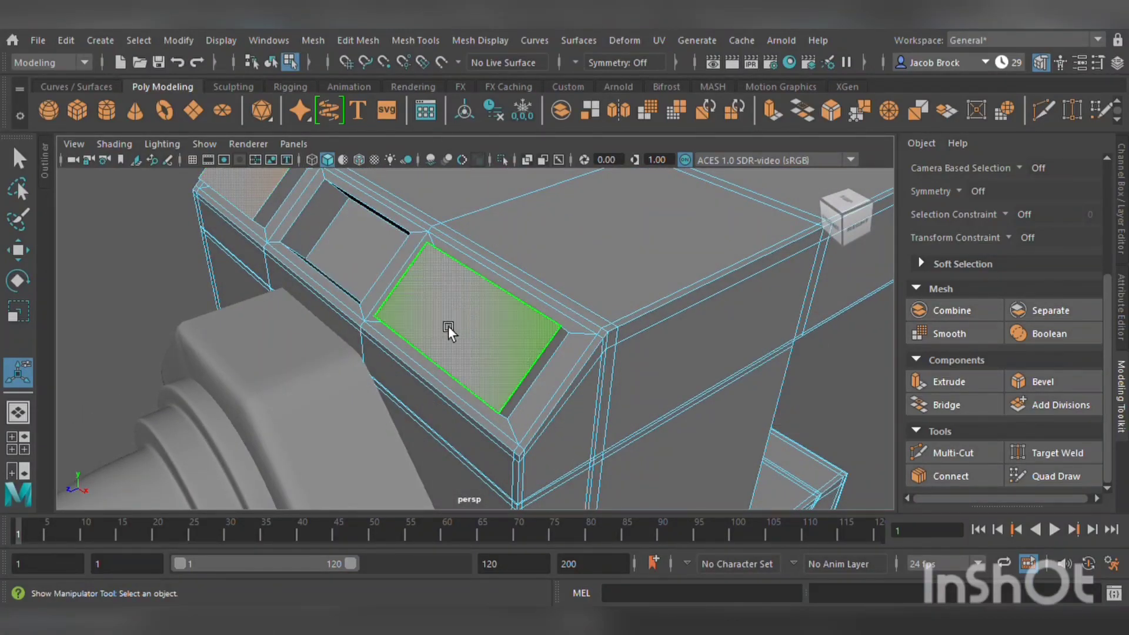
pyautogui.click(18, 310)
pyautogui.keyDown('alt'); pyautogui.moveTo(154, 328); pyautogui.dragTo(295, 312); pyautogui.keyUp('alt')
pyautogui.click(203, 227)
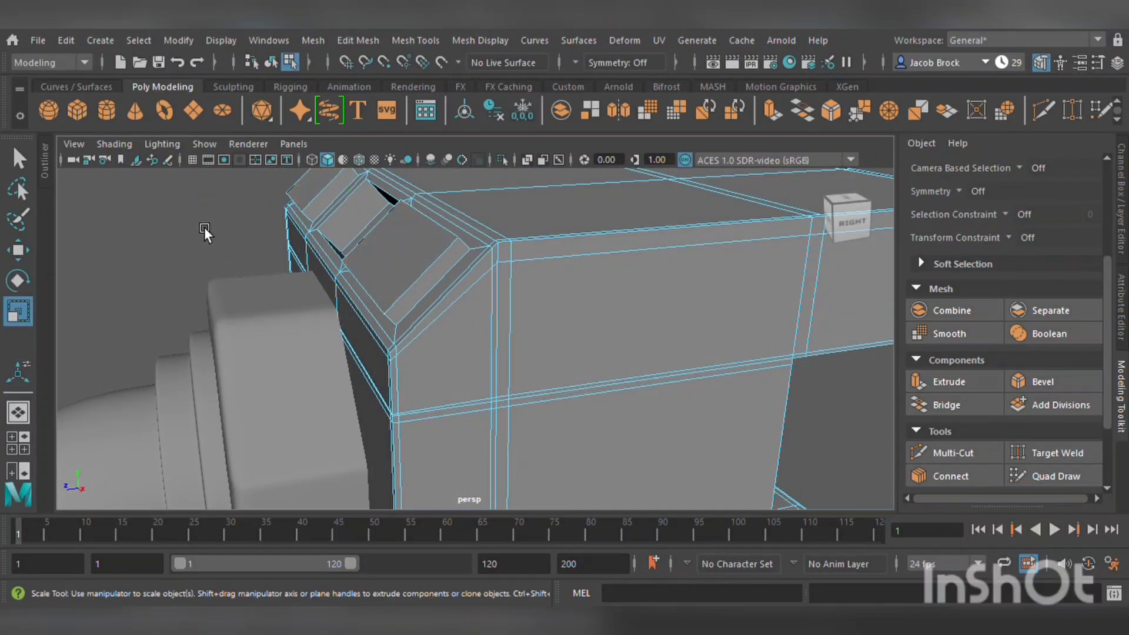
# - Insert Multi-Cut edge loops that divide both raised panels into narrow upright strips, with thin borders along their upper and lower edges
pyautogui.keyDown('alt'); pyautogui.moveTo(204, 227); pyautogui.dragTo(347, 263); pyautogui.keyUp('alt')
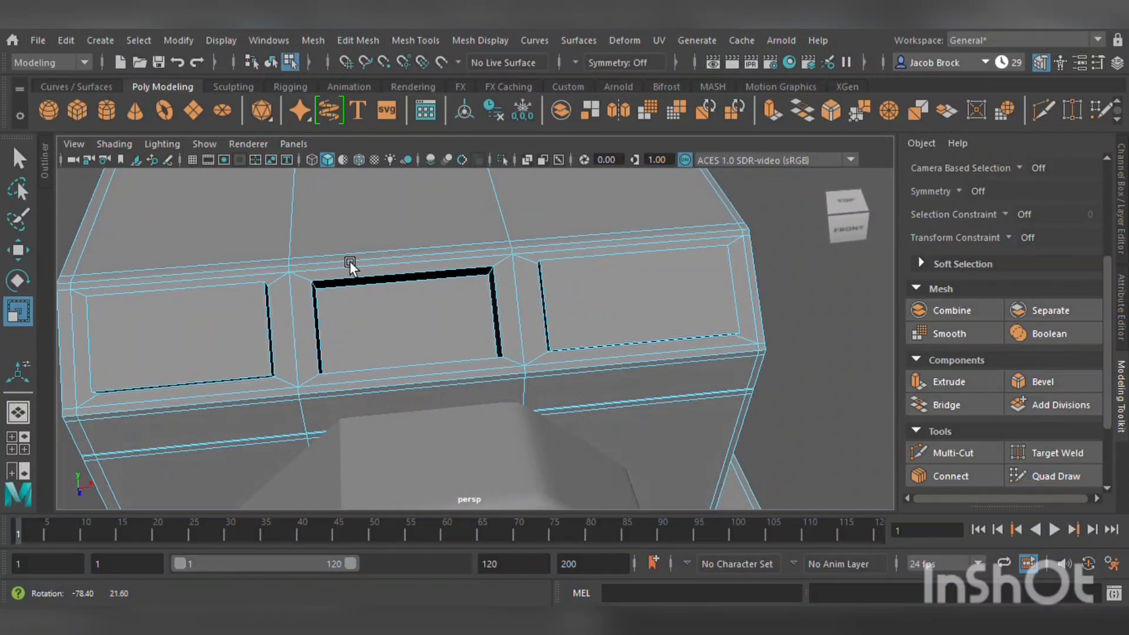
pyautogui.click(954, 460)
pyautogui.keyDown('ctrl'); pyautogui.click(581, 343); pyautogui.keyUp('ctrl')
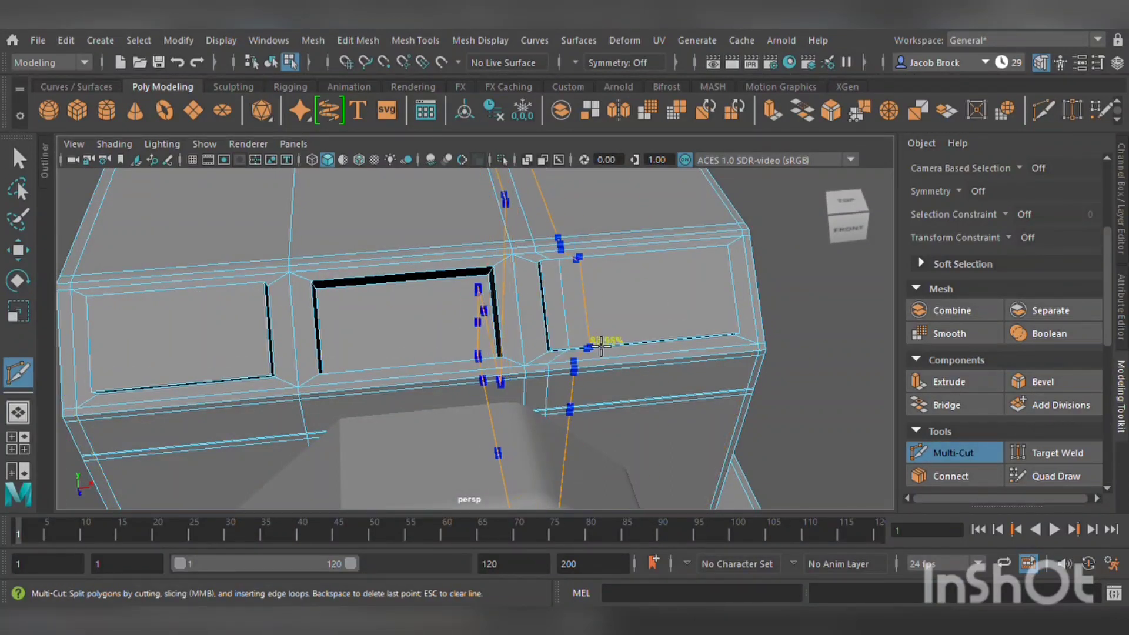
pyautogui.keyDown('ctrl'); pyautogui.click(612, 338); pyautogui.keyUp('ctrl')
pyautogui.keyDown('ctrl'); pyautogui.click(635, 332); pyautogui.keyUp('ctrl')
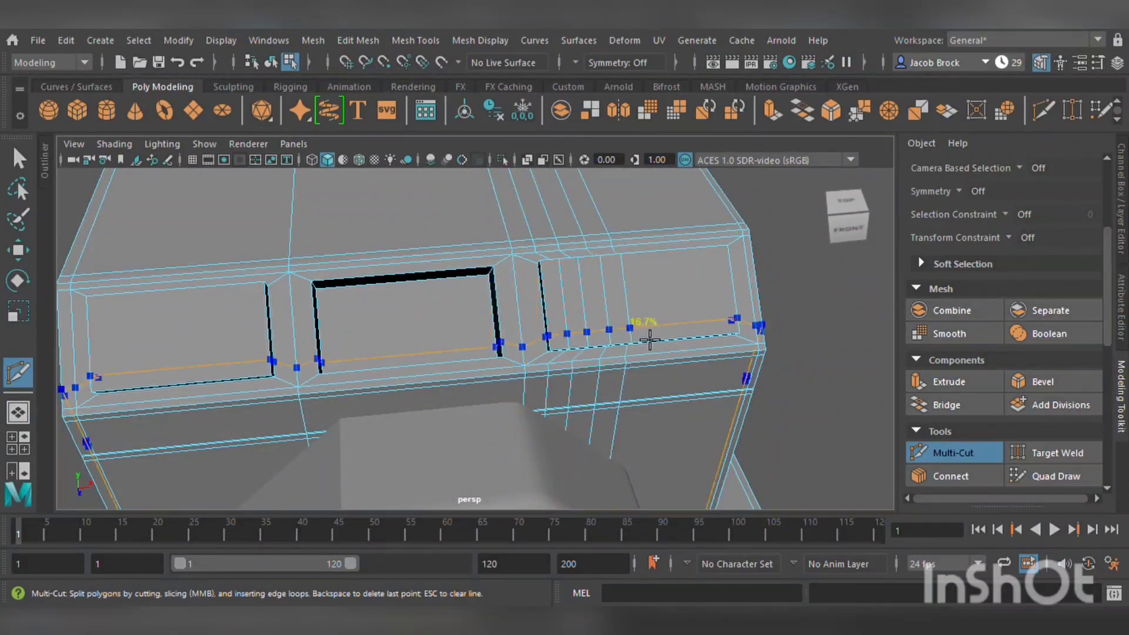
pyautogui.keyDown('ctrl'); pyautogui.click(653, 334); pyautogui.keyUp('ctrl')
pyautogui.keyDown('ctrl'); pyautogui.click(677, 333); pyautogui.keyUp('ctrl')
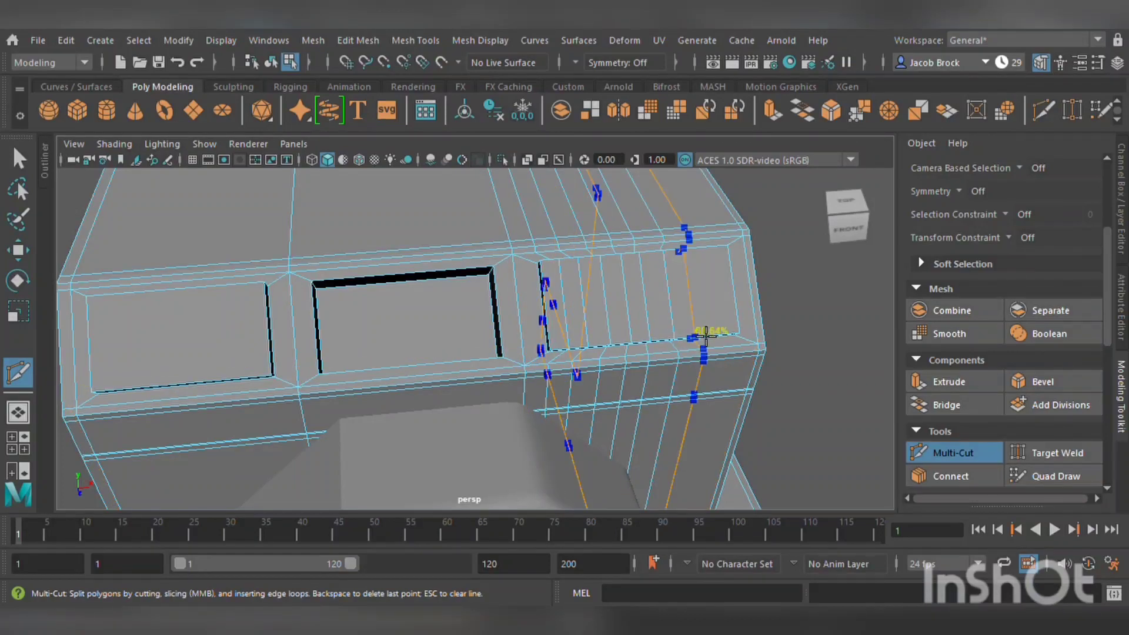
pyautogui.keyDown('ctrl'); pyautogui.click(697, 332); pyautogui.keyUp('ctrl')
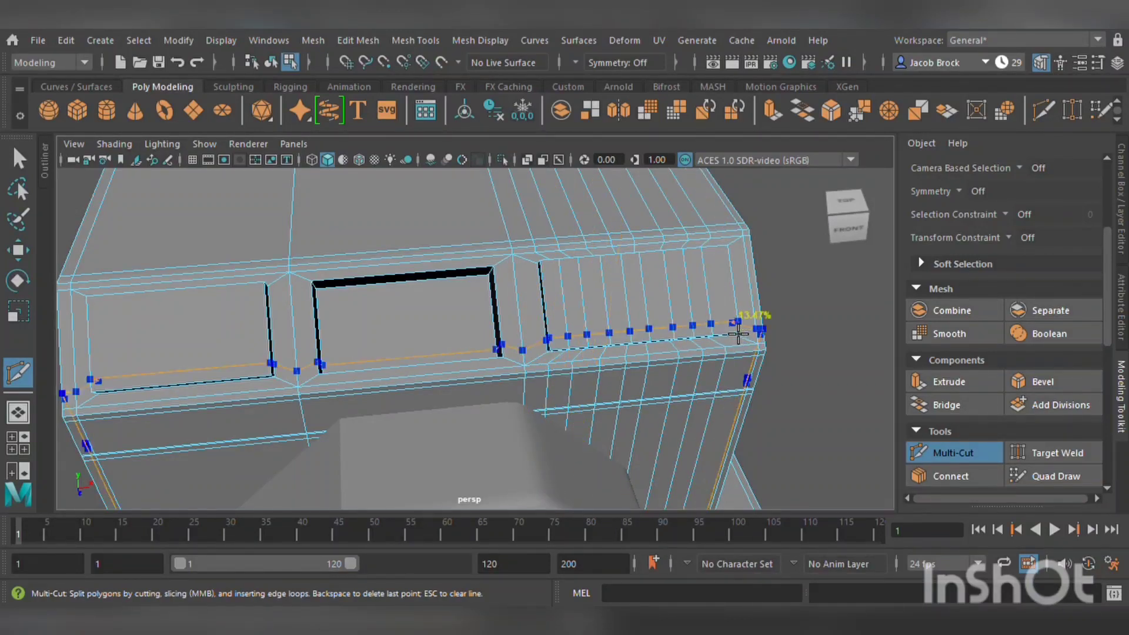
pyautogui.keyDown('ctrl'); pyautogui.click(256, 389); pyautogui.keyUp('ctrl')
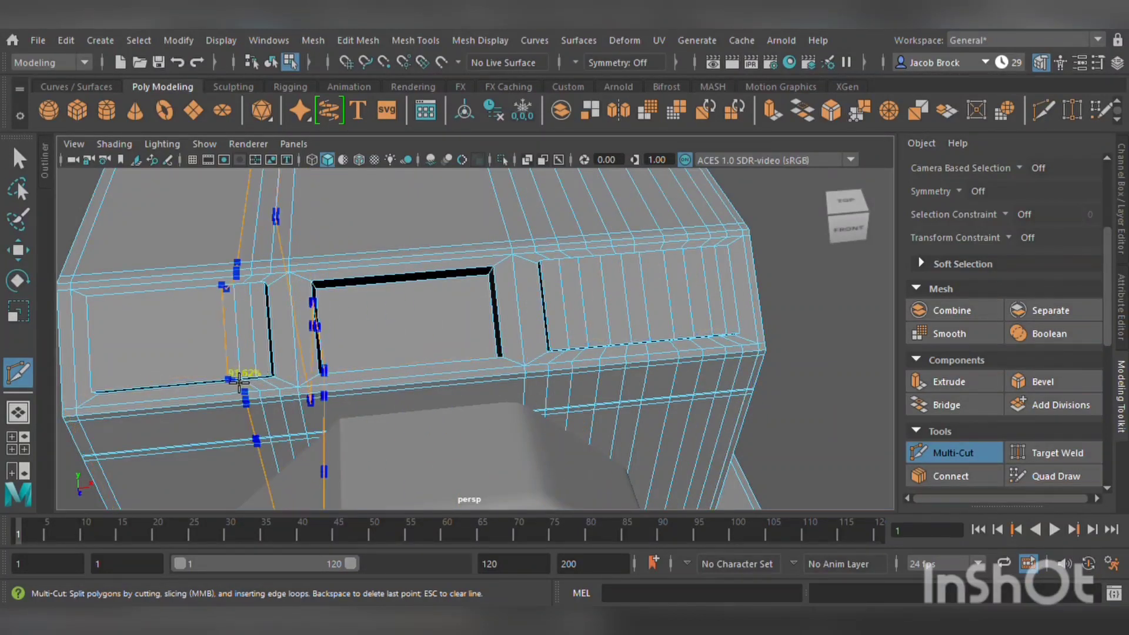
pyautogui.keyDown('ctrl'); pyautogui.click(229, 383); pyautogui.keyUp('ctrl')
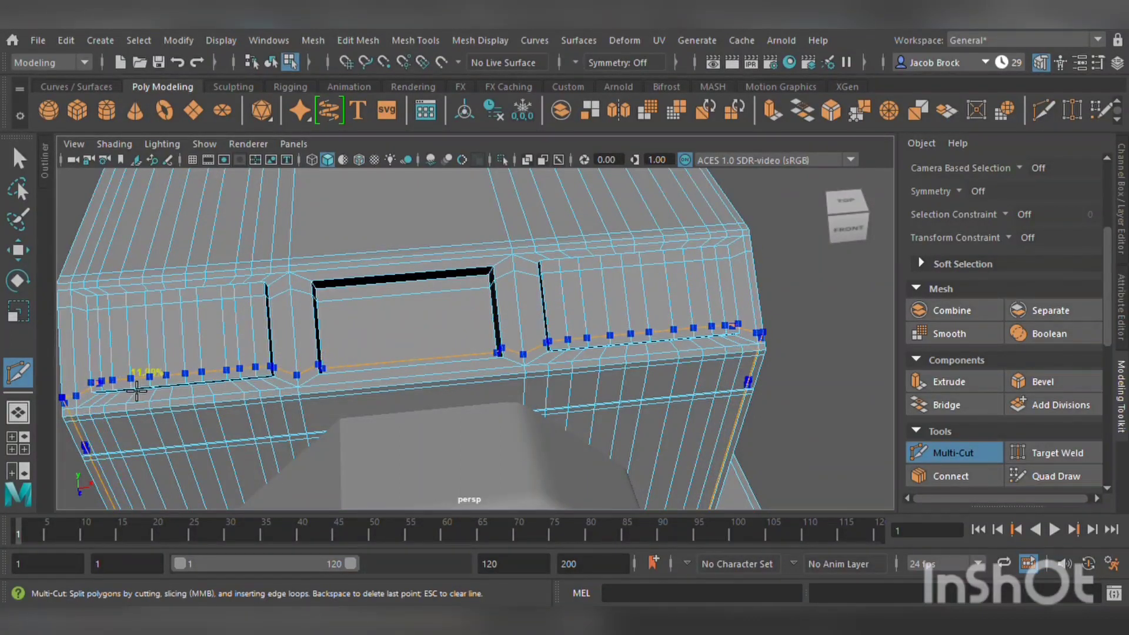
# - Select alternate strips on the left and right raised panels and extrude them inward to form rows of vent slots
pyautogui.press('w')
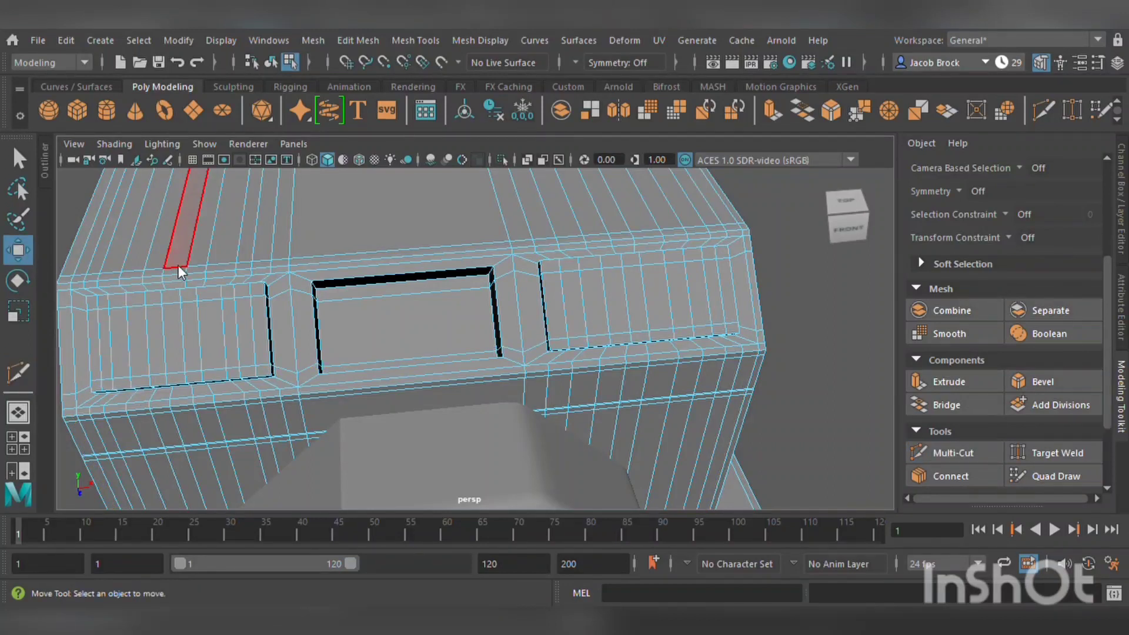
pyautogui.click(115, 355)
pyautogui.keyDown('shift'); pyautogui.click(144, 347); pyautogui.keyUp('shift')
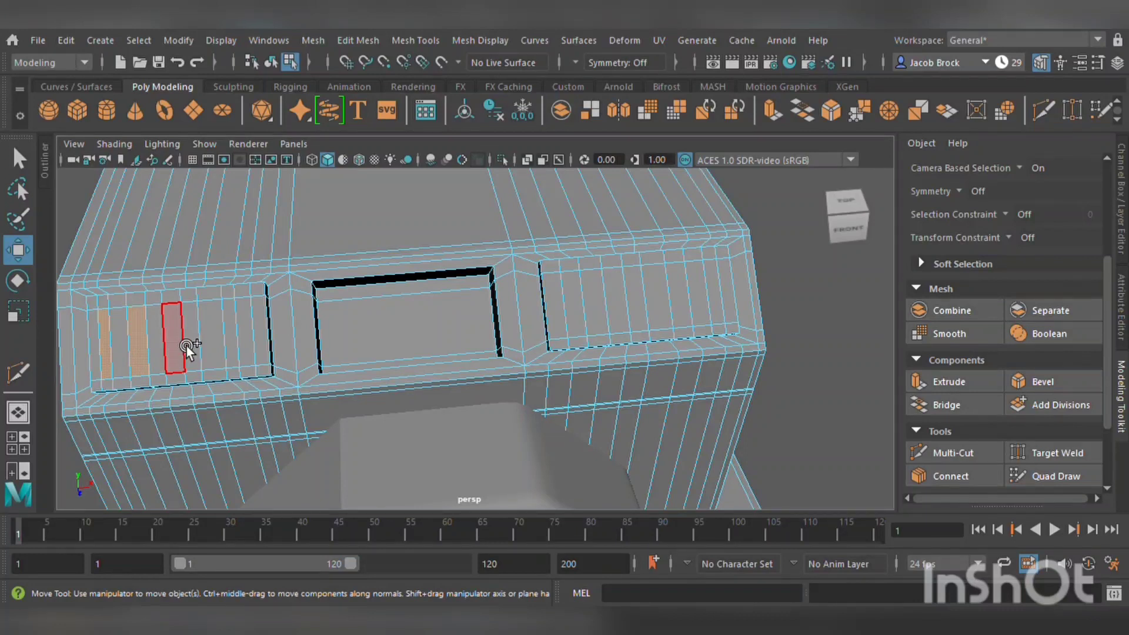
pyautogui.keyDown('shift'); pyautogui.click(186, 345); pyautogui.keyUp('shift')
pyautogui.keyDown('shift'); pyautogui.click(217, 345); pyautogui.keyUp('shift')
pyautogui.keyDown('shift'); pyautogui.click(247, 341); pyautogui.keyUp('shift')
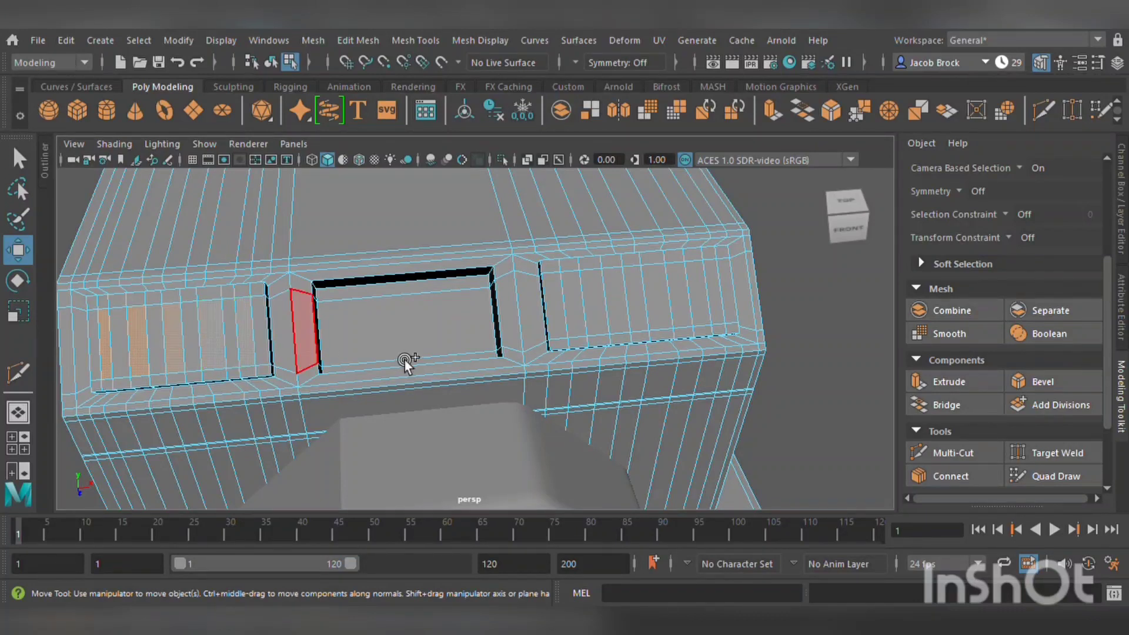
pyautogui.keyDown('shift'); pyautogui.click(584, 321); pyautogui.keyUp('shift')
pyautogui.keyDown('shift'); pyautogui.click(621, 314); pyautogui.keyUp('shift')
pyautogui.keyDown('shift'); pyautogui.click(661, 308); pyautogui.keyUp('shift')
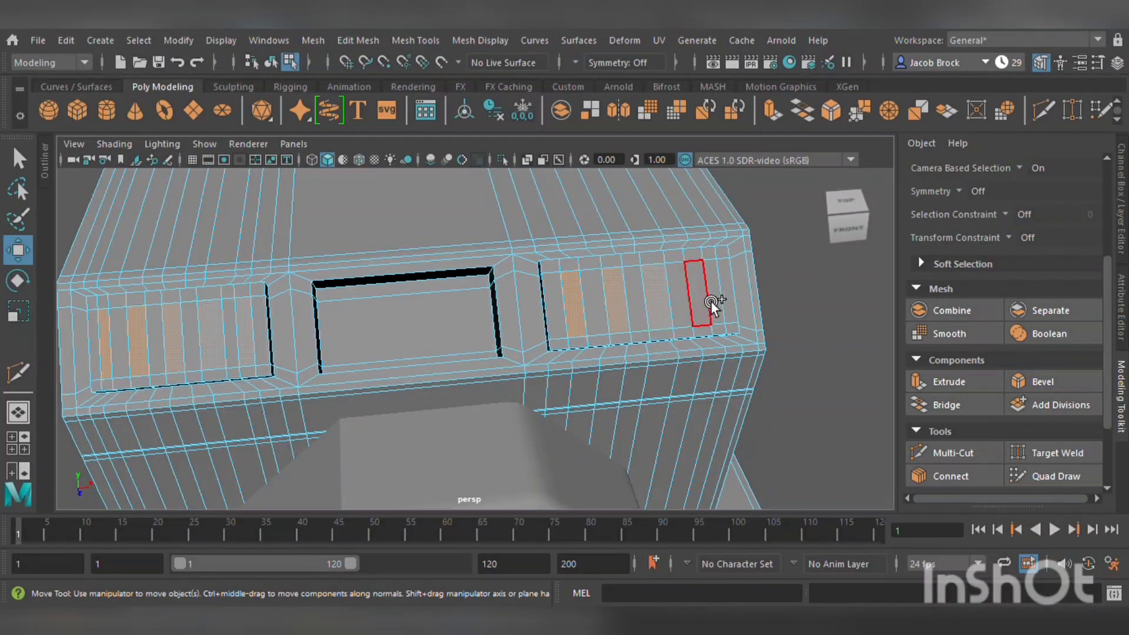
pyautogui.keyDown('shift'); pyautogui.click(711, 301); pyautogui.keyUp('shift')
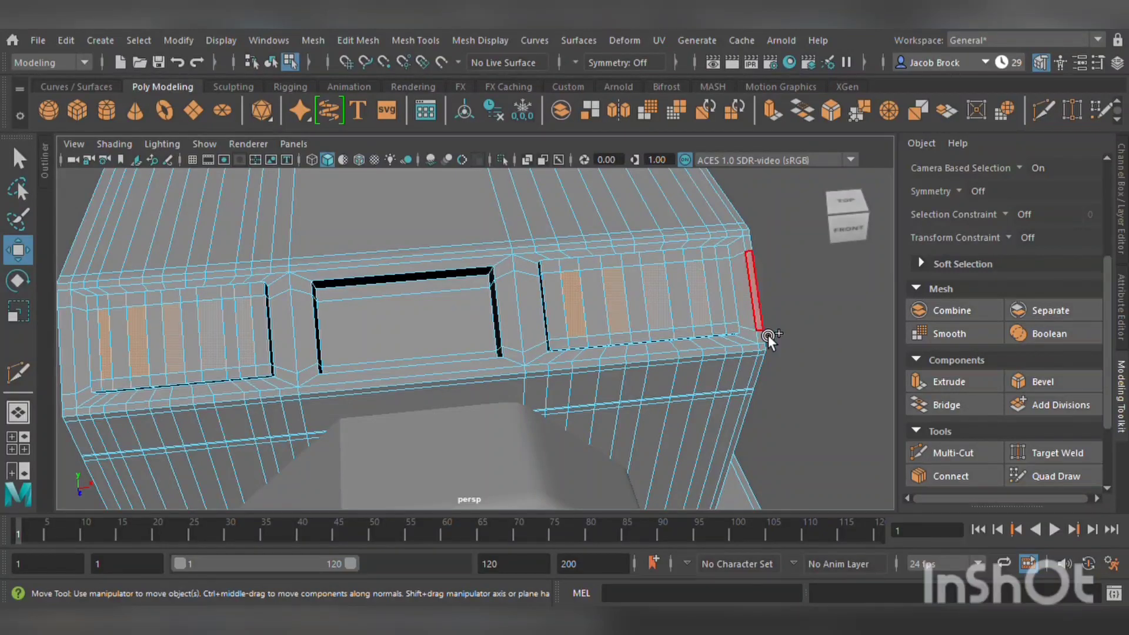
pyautogui.keyDown('alt'); pyautogui.moveTo(731, 330); pyautogui.dragTo(903, 405); pyautogui.keyUp('alt')
pyautogui.click(949, 382)
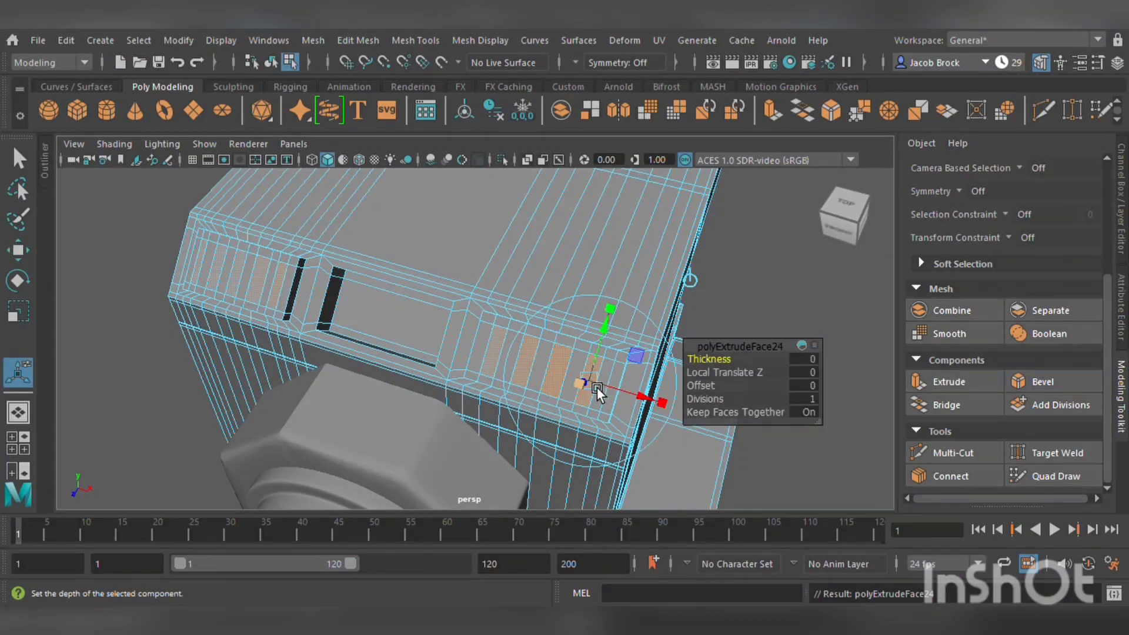
pyautogui.keyDown('alt'); pyautogui.moveTo(598, 387); pyautogui.dragTo(542, 351); pyautogui.keyUp('alt')
pyautogui.click(120, 314)
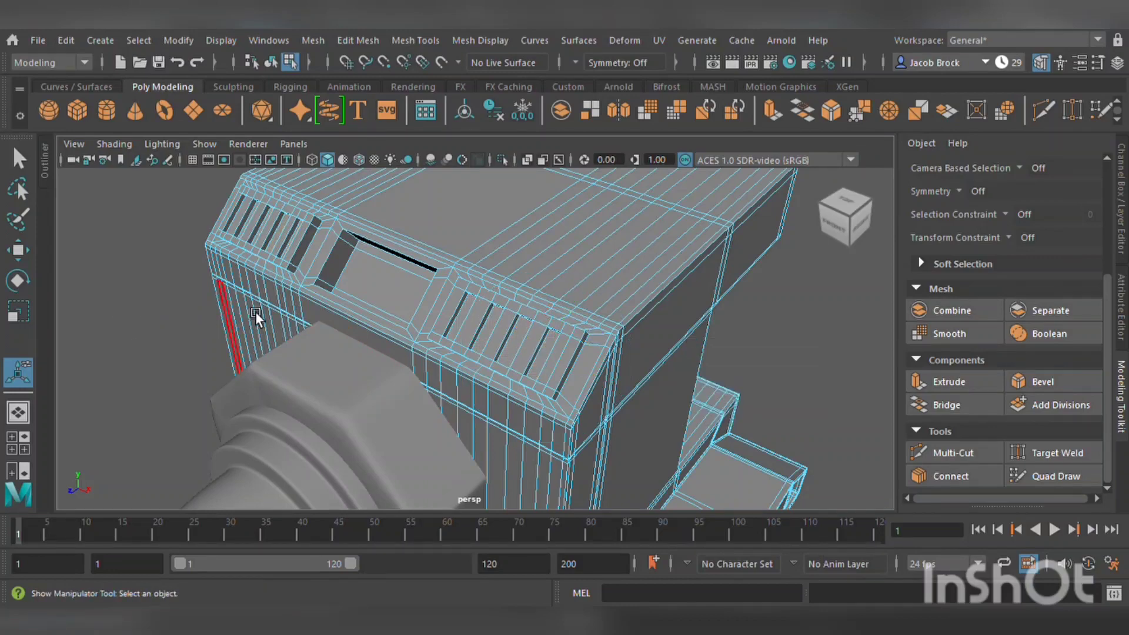
# - Insert Multi-Cut support edge loops along the sides of the vent slots on both raised panels
pyautogui.scroll(4, 353, 335)
pyautogui.keyDown('alt'); pyautogui.moveTo(469, 358); pyautogui.dragTo(450, 347); pyautogui.keyUp('alt')
pyautogui.click(967, 454)
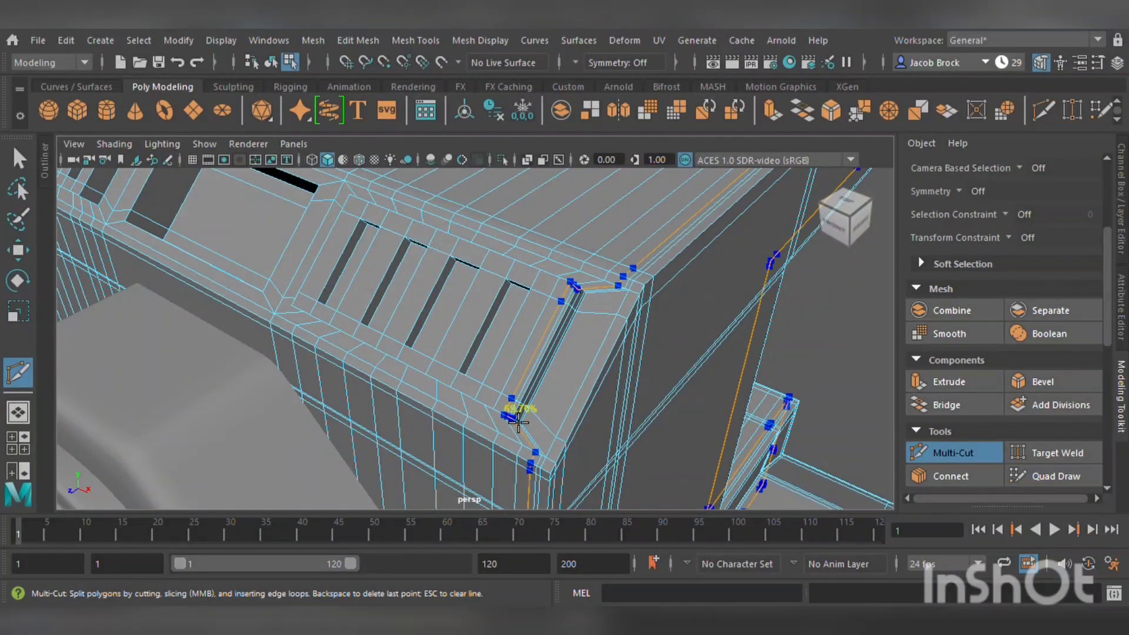
pyautogui.keyDown('alt'); pyautogui.moveTo(393, 338); pyautogui.dragTo(804, 464, button='middle'); pyautogui.keyUp('alt')
pyautogui.scroll(4, 626, 332)
pyautogui.keyDown('alt'); pyautogui.moveTo(627, 333); pyautogui.dragTo(616, 388, button='middle'); pyautogui.keyUp('alt')
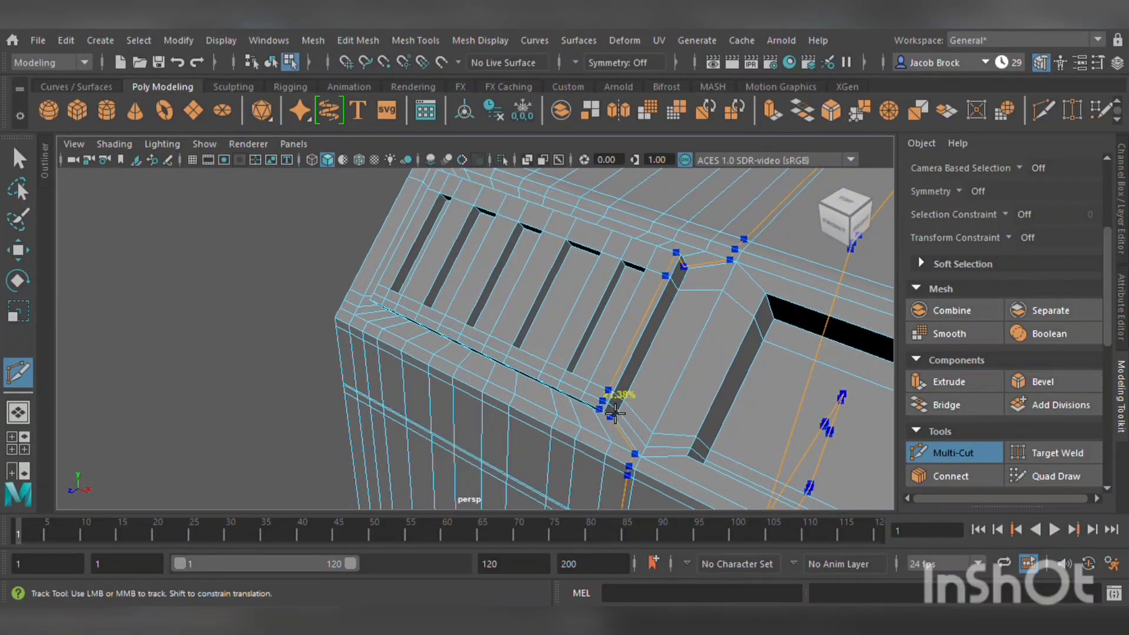
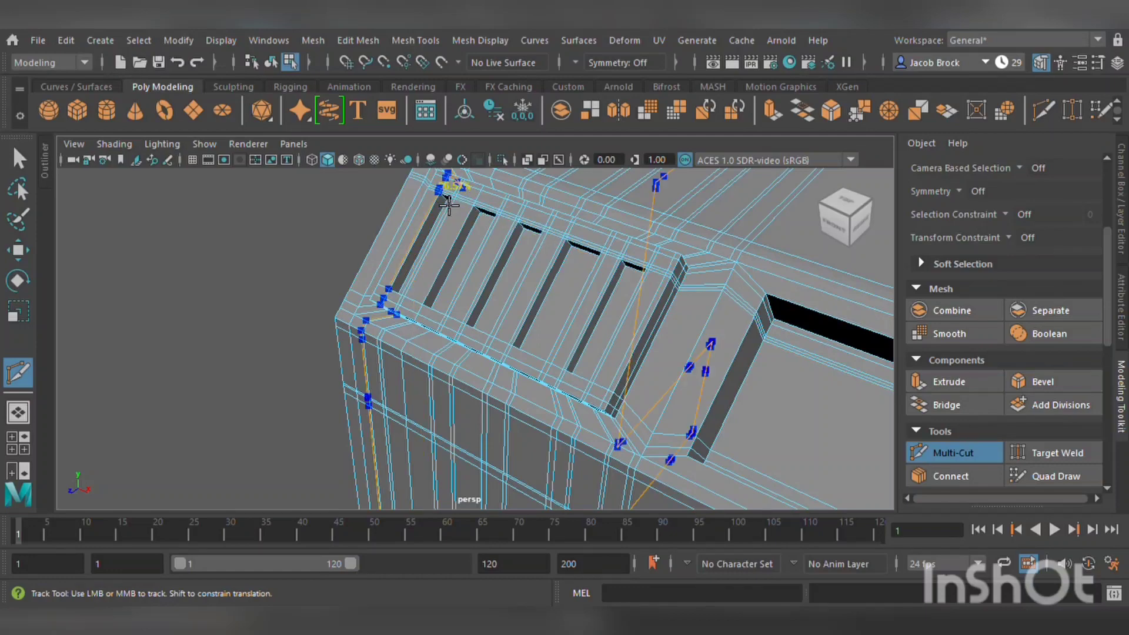
# - Check the vent slots in smooth preview, return to the unsmoothed display and view the slots from the front
pyautogui.press('3')
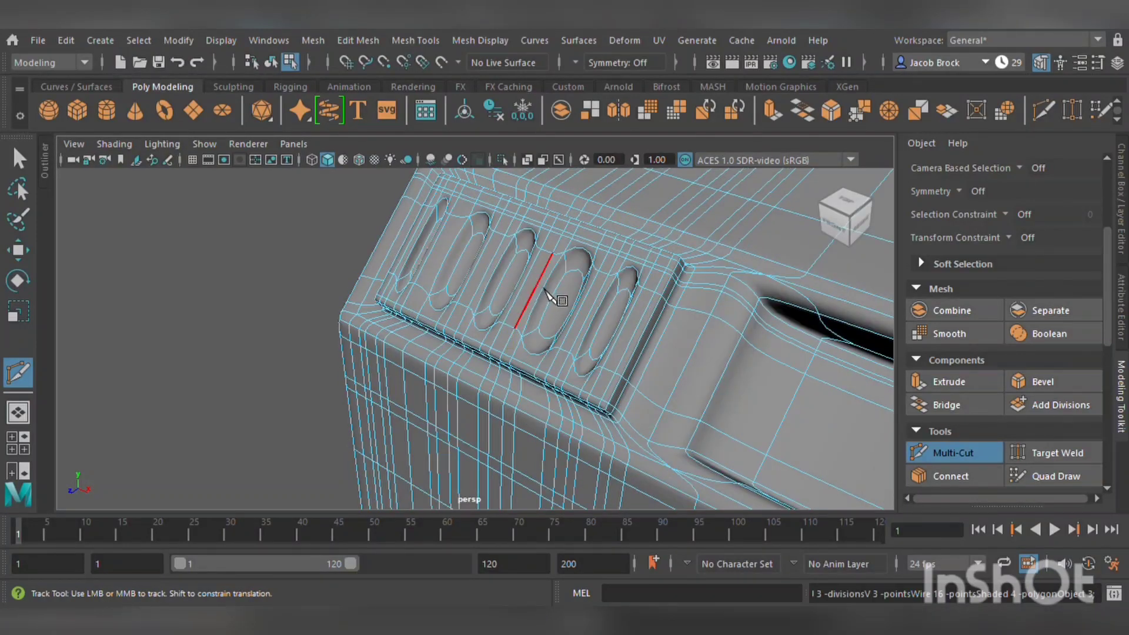
pyautogui.scroll(-5, 534, 288)
pyautogui.scroll(5, 529, 291)
pyautogui.press('1')
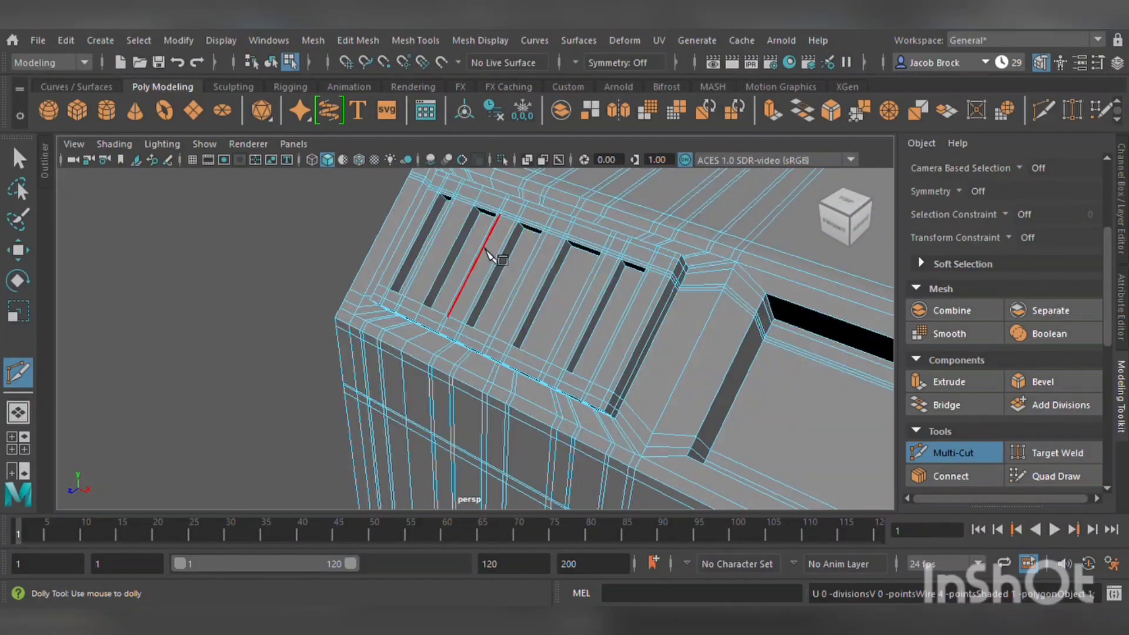
pyautogui.moveTo(486, 244)
pyautogui.keyDown('alt'); pyautogui.mouseDown()
pyautogui.moveTo(391, 245)
pyautogui.moveTo(496, 358)
pyautogui.moveTo(533, 358)
pyautogui.moveTo(542, 330)
pyautogui.moveTo(499, 250)
pyautogui.mouseUp(); pyautogui.keyUp('alt')
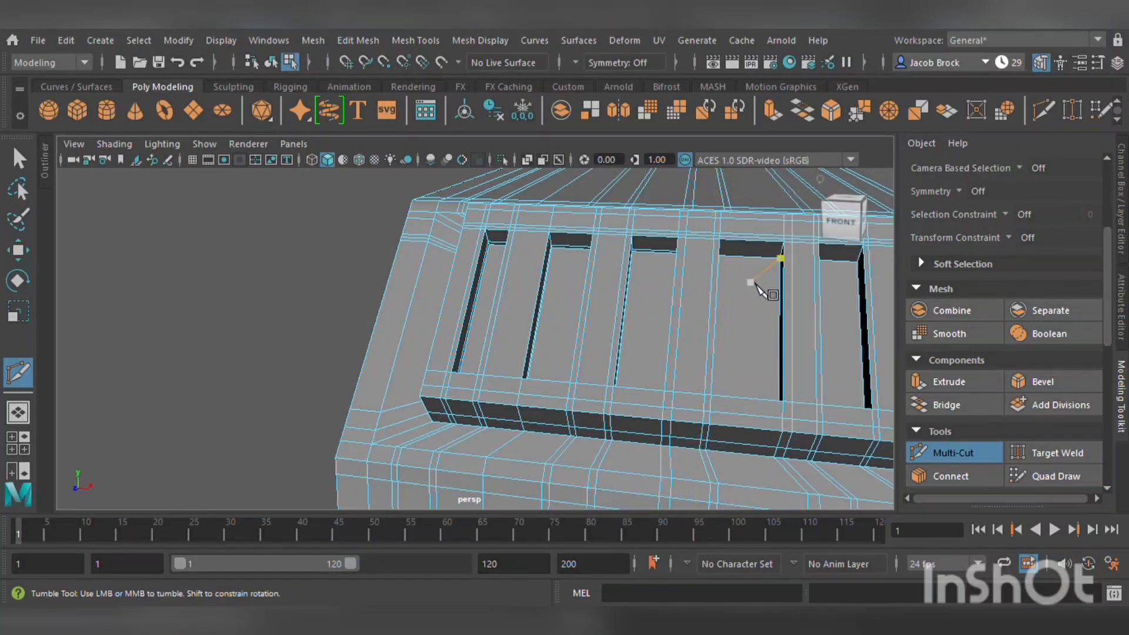
# - Insert Multi-Cut support edge loops around the inner walls of the left panel's vent slots and check their shape in smooth preview
pyautogui.moveTo(758, 287)
pyautogui.keyDown('alt'); pyautogui.mouseDown()
pyautogui.moveTo(700, 282)
pyautogui.moveTo(758, 277)
pyautogui.mouseUp(); pyautogui.keyUp('alt')
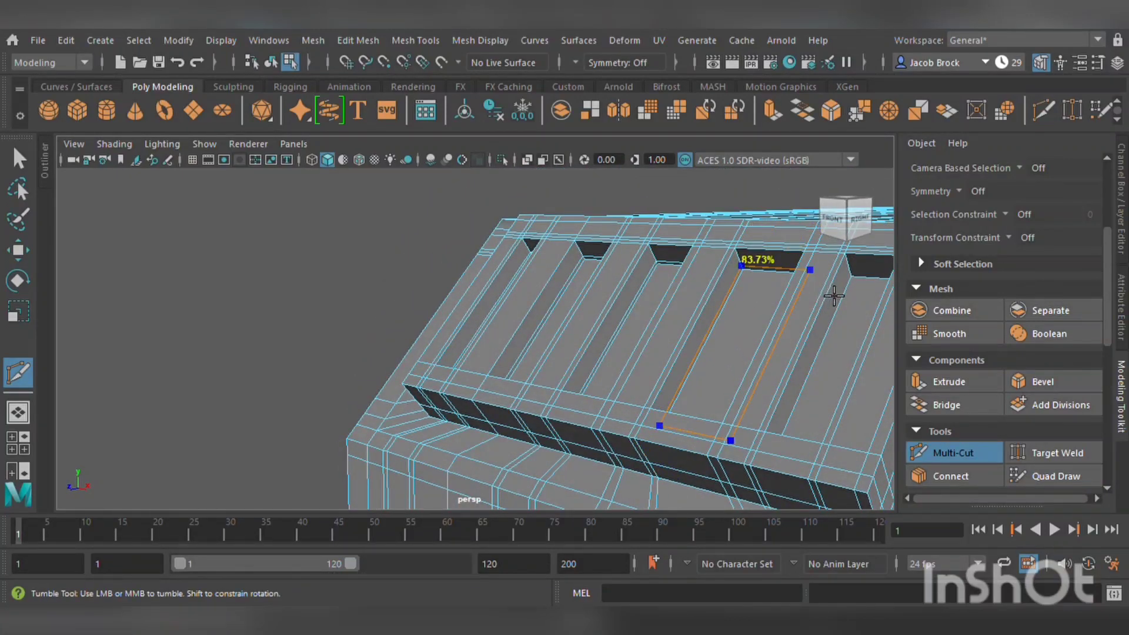
pyautogui.keyDown('alt'); pyautogui.moveTo(866, 328); pyautogui.dragTo(678, 284, button='middle'); pyautogui.keyUp('alt')
pyautogui.scroll(-4, 680, 283)
pyautogui.press('3')
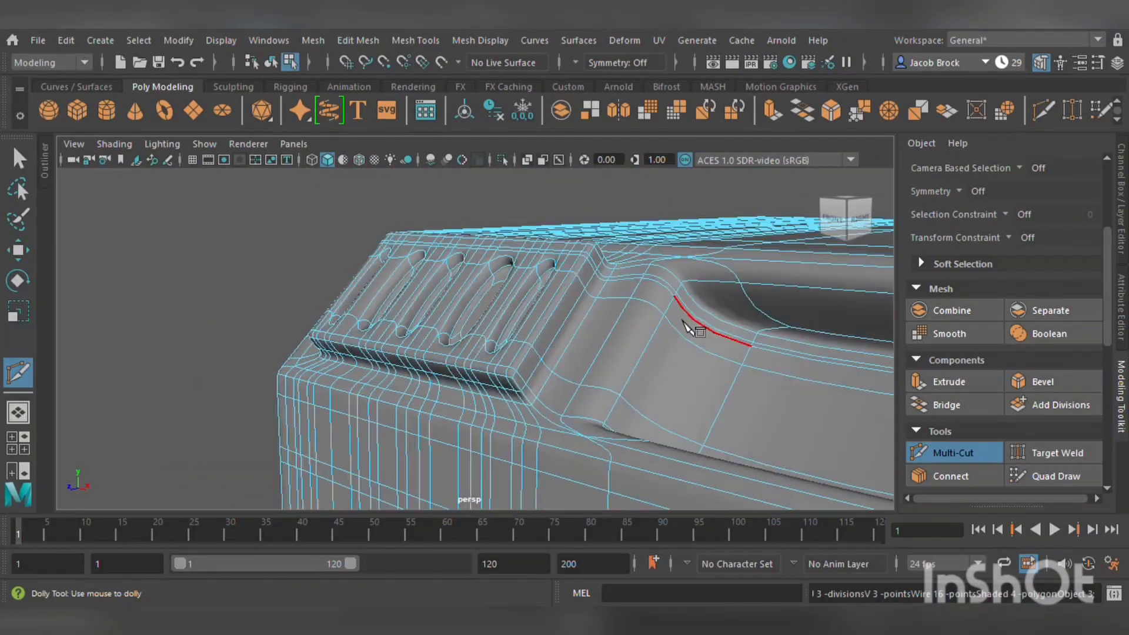
pyautogui.scroll(-4, 659, 311)
pyautogui.keyDown('alt'); pyautogui.moveTo(659, 311); pyautogui.dragTo(655, 325); pyautogui.keyUp('alt')
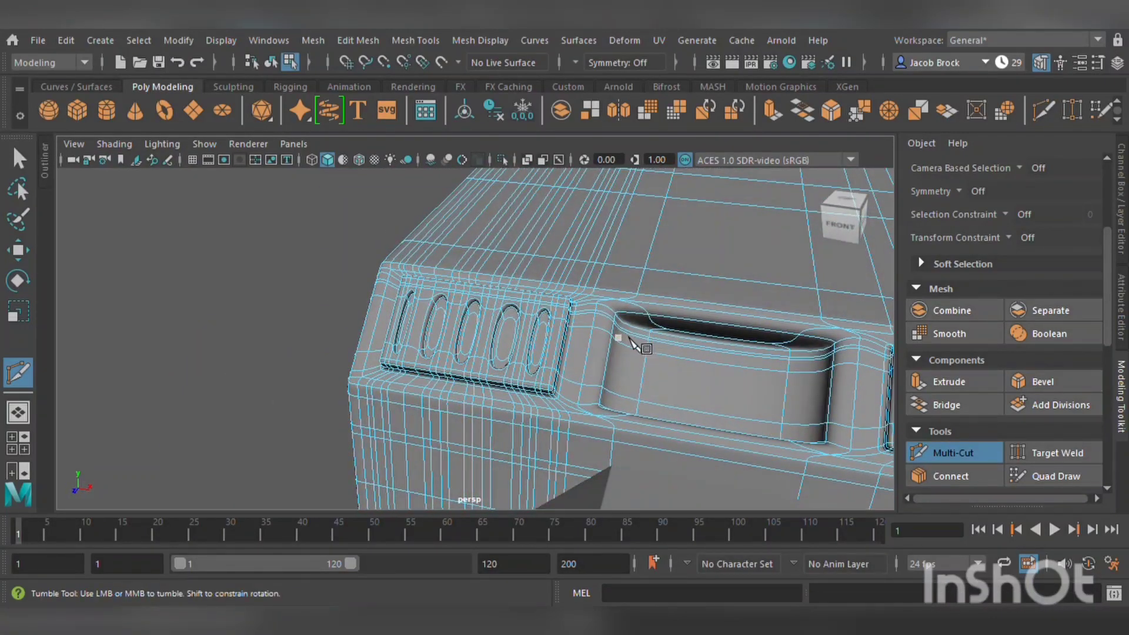
pyautogui.press('1')
pyautogui.scroll(6, 479, 295)
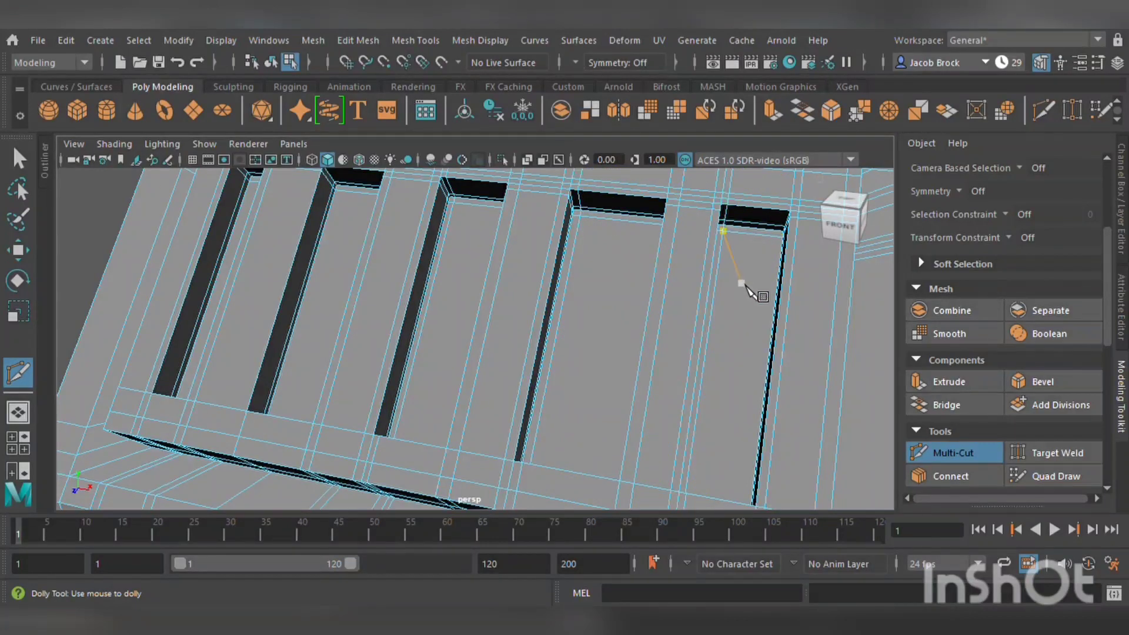
pyautogui.press('3')
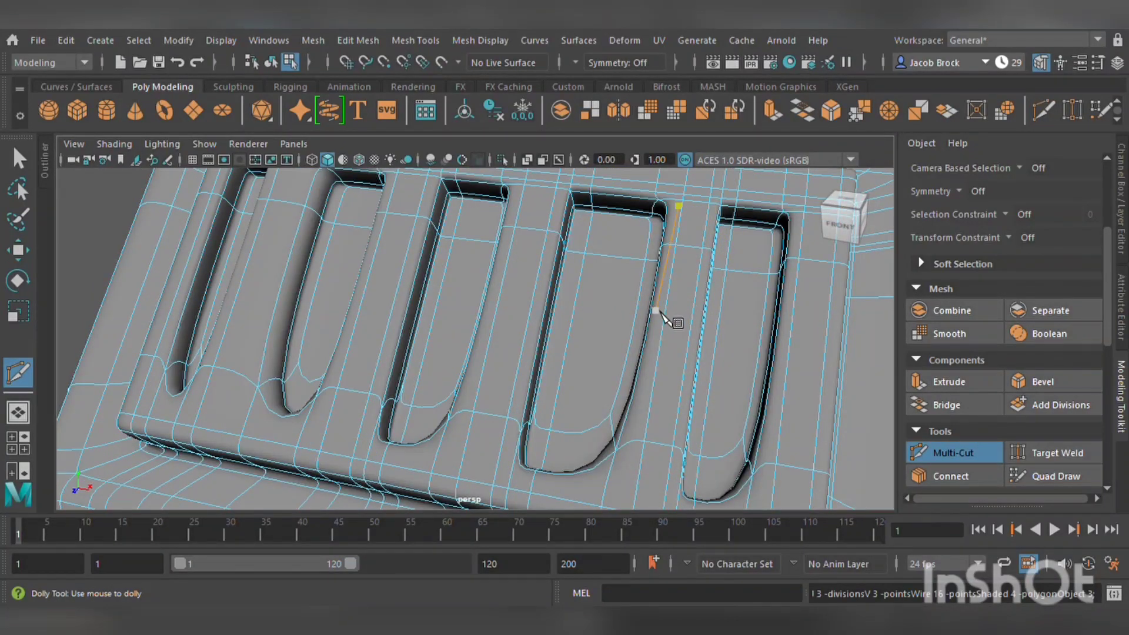
pyautogui.press('1')
# - Add Multi-Cut edge loops near the floors of the left panel's vent slots and check them in smooth preview
pyautogui.keyDown('alt'); pyautogui.moveTo(504, 340); pyautogui.dragTo(636, 352); pyautogui.keyUp('alt')
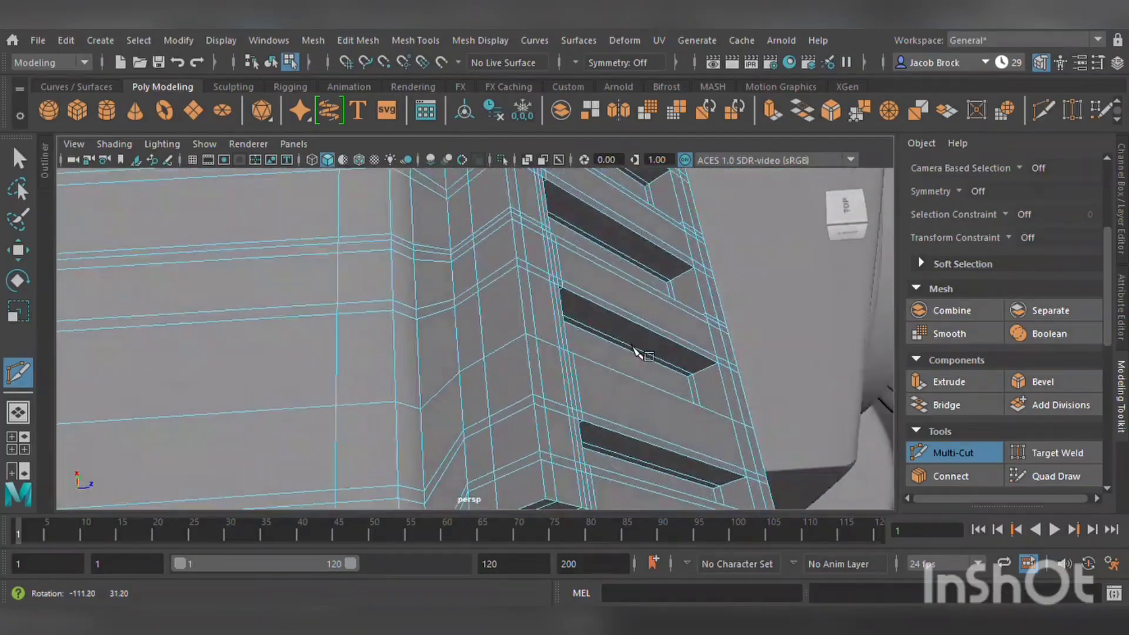
pyautogui.keyDown('alt'); pyautogui.moveTo(687, 368); pyautogui.dragTo(576, 321, button='middle'); pyautogui.keyUp('alt')
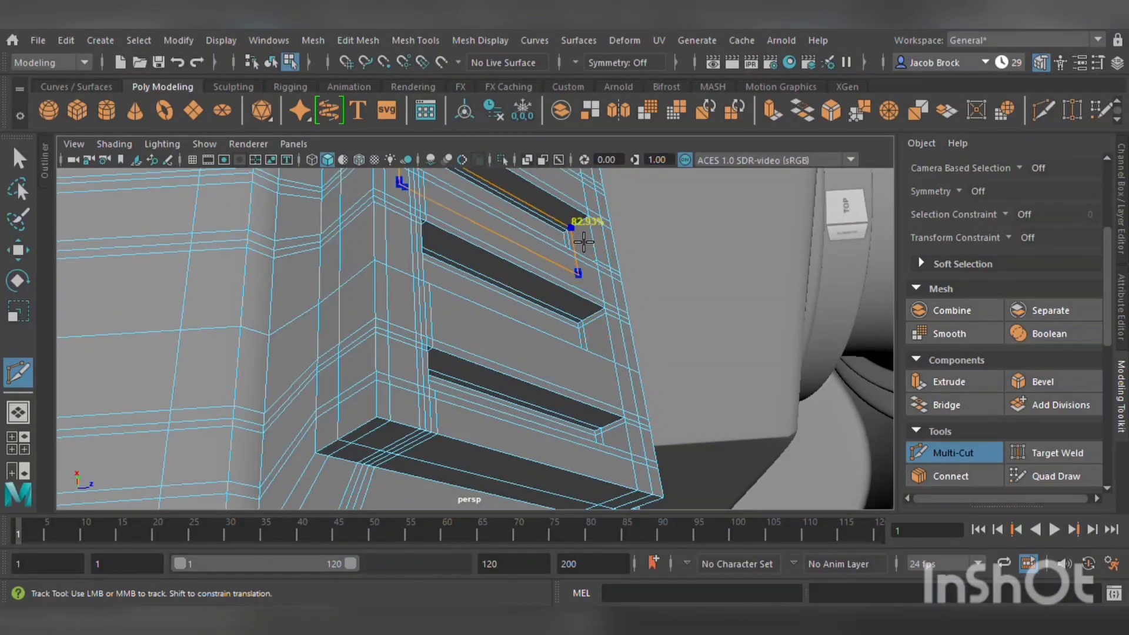
pyautogui.keyDown('alt'); pyautogui.moveTo(617, 273); pyautogui.dragTo(504, 365, button='middle'); pyautogui.keyUp('alt')
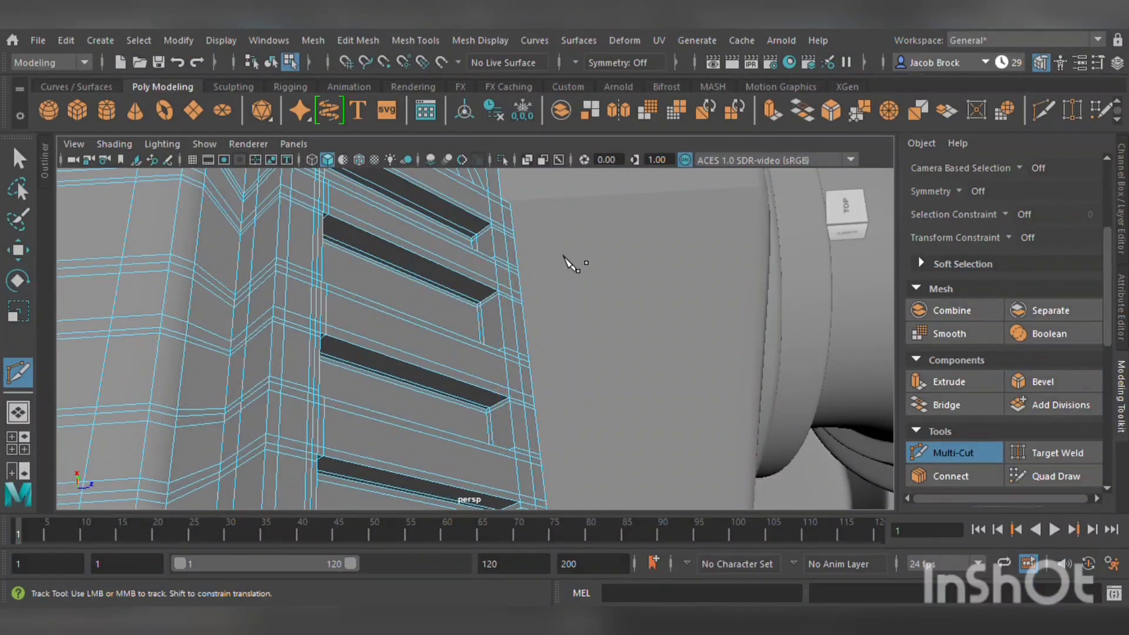
pyautogui.keyDown('alt'); pyautogui.moveTo(538, 315); pyautogui.dragTo(555, 333); pyautogui.keyUp('alt')
pyautogui.keyDown('alt'); pyautogui.moveTo(554, 333); pyautogui.dragTo(550, 312, button='middle'); pyautogui.keyUp('alt')
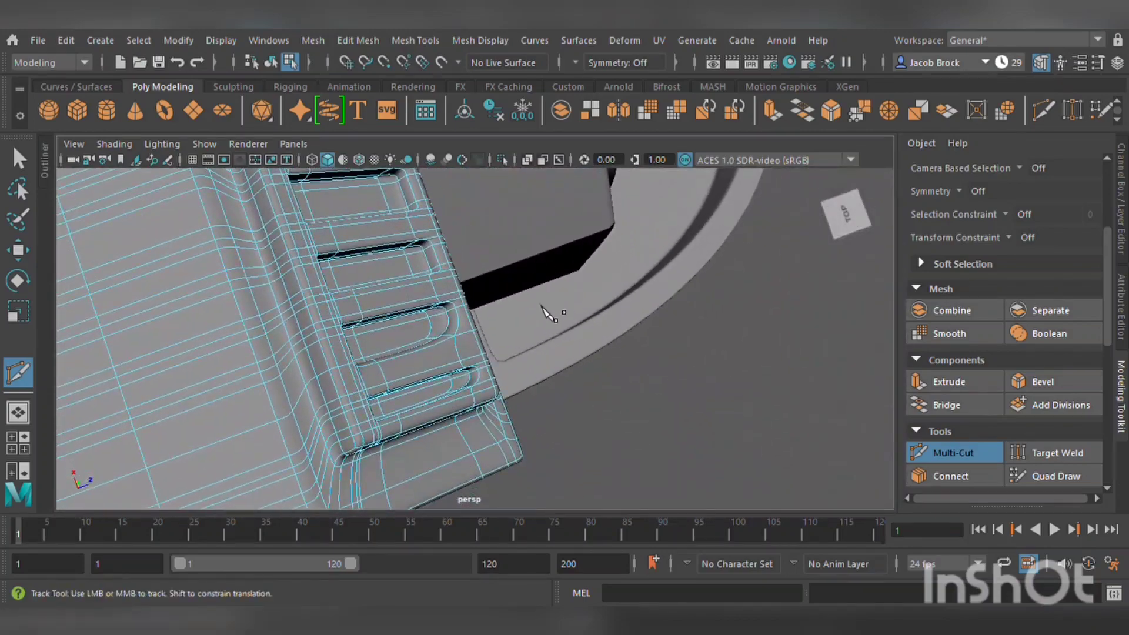
pyautogui.scroll(5, 565, 378)
pyautogui.scroll(-5, 580, 346)
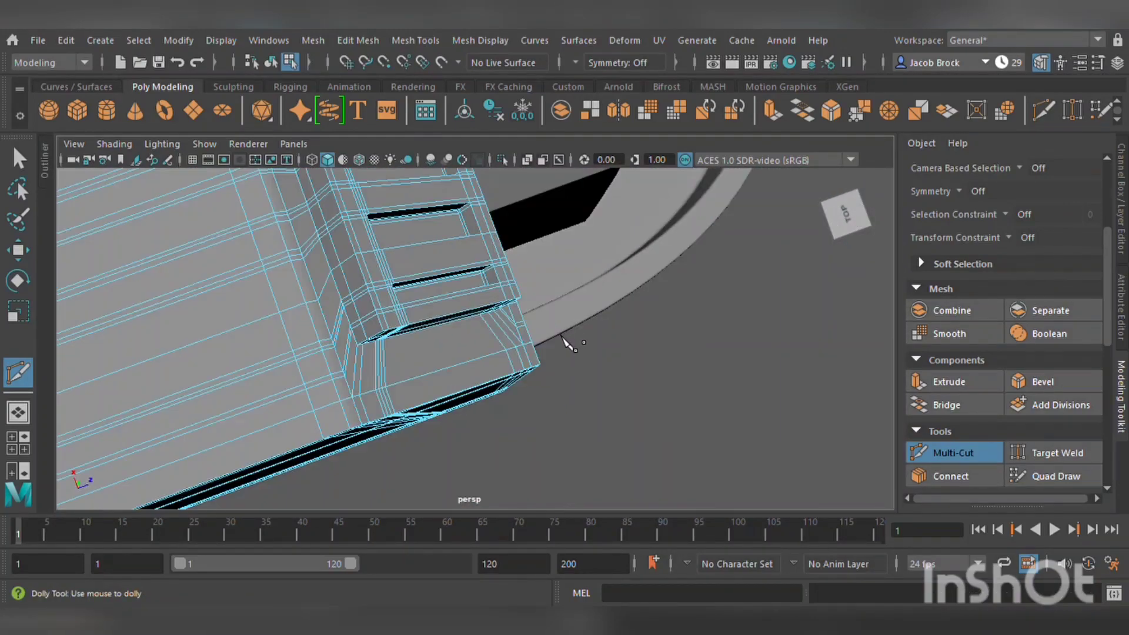
# - Insert Multi-Cut edge loops along the long sides of the left panel's vent slots, then return to object selection
pyautogui.keyDown('alt'); pyautogui.moveTo(570, 346); pyautogui.dragTo(538, 337); pyautogui.keyUp('alt')
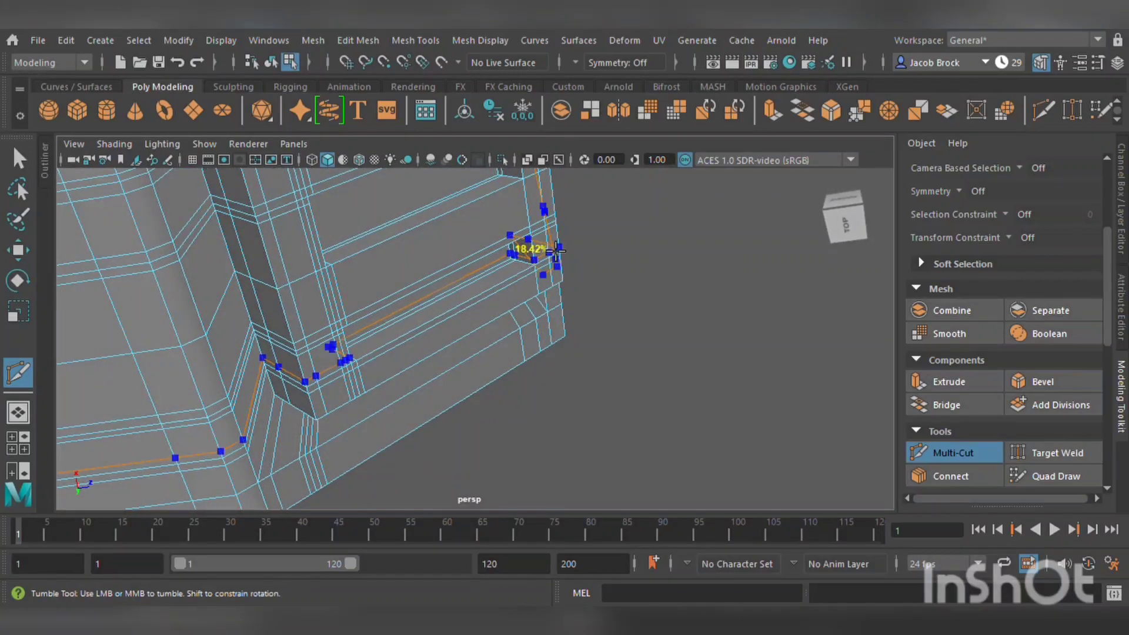
pyautogui.keyDown('alt'); pyautogui.moveTo(556, 251); pyautogui.dragTo(589, 318, button='middle'); pyautogui.keyUp('alt')
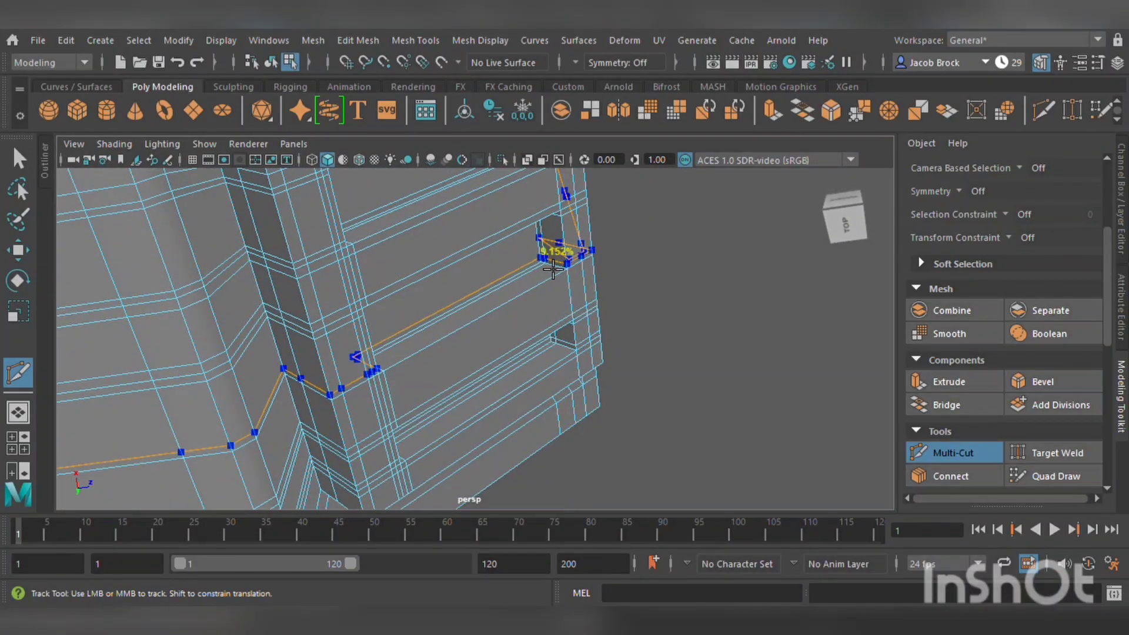
pyautogui.keyDown('alt'); pyautogui.moveTo(578, 242); pyautogui.dragTo(590, 354, button='middle'); pyautogui.keyUp('alt')
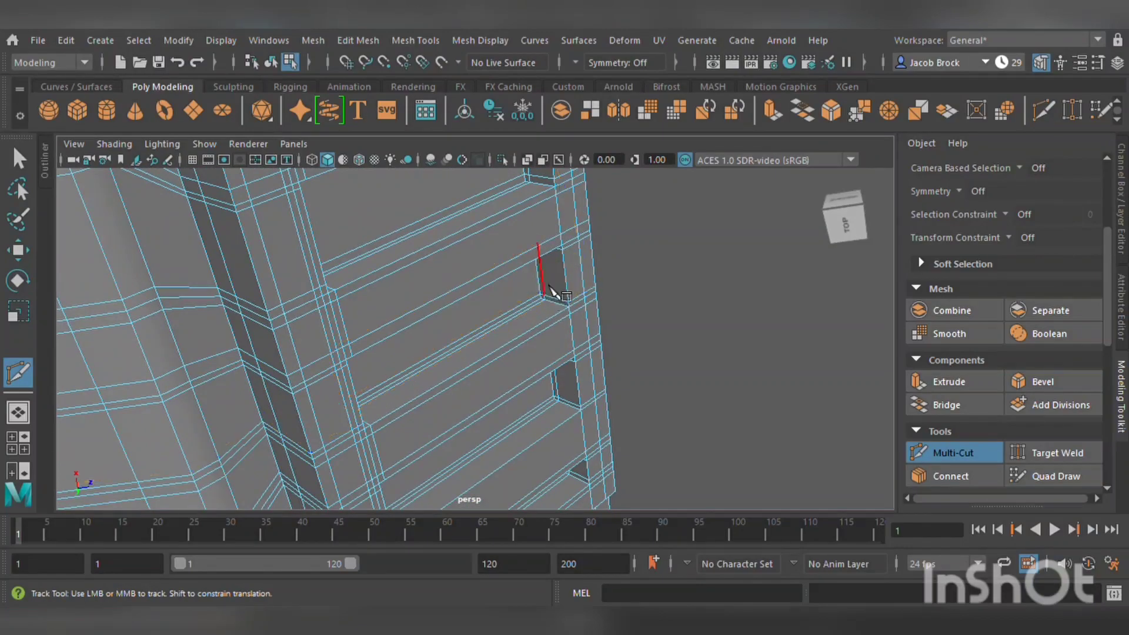
pyautogui.keyDown('alt'); pyautogui.moveTo(552, 291); pyautogui.dragTo(588, 340, button='middle'); pyautogui.keyUp('alt')
pyautogui.keyDown('alt'); pyautogui.moveTo(588, 284); pyautogui.dragTo(376, 247); pyautogui.keyUp('alt')
pyautogui.press('q')
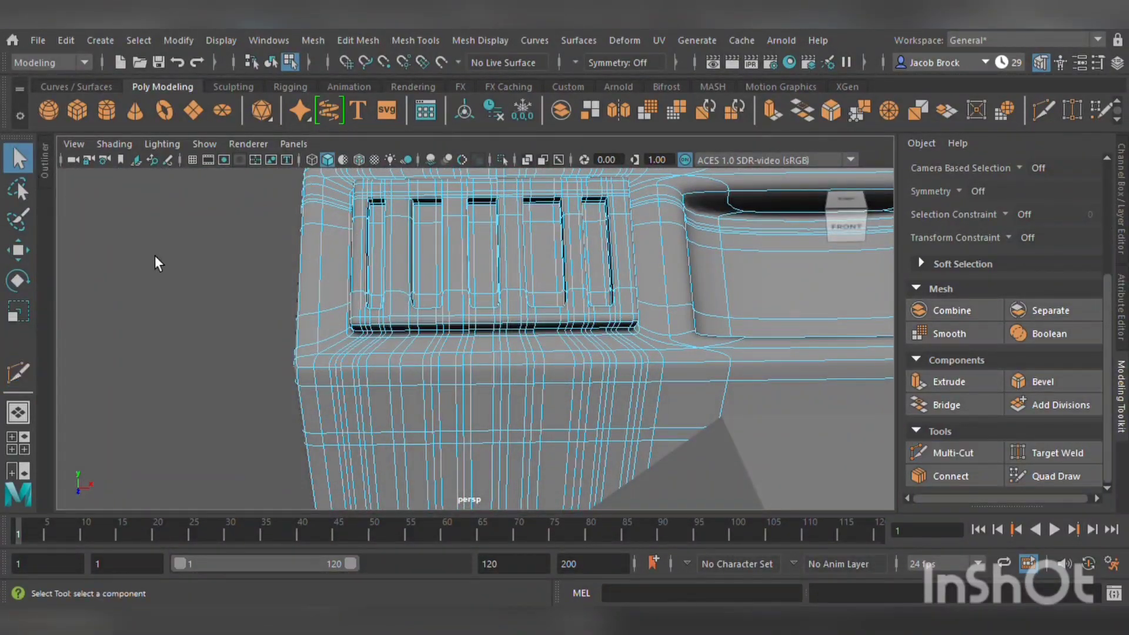
pyautogui.press('F8')
# - Select the machine body and insert Multi-Cut support edge loops along the long sides of the right panel's vent slots
pyautogui.keyDown('alt'); pyautogui.moveTo(214, 298); pyautogui.dragTo(289, 331); pyautogui.keyUp('alt')
pyautogui.click(415, 308)
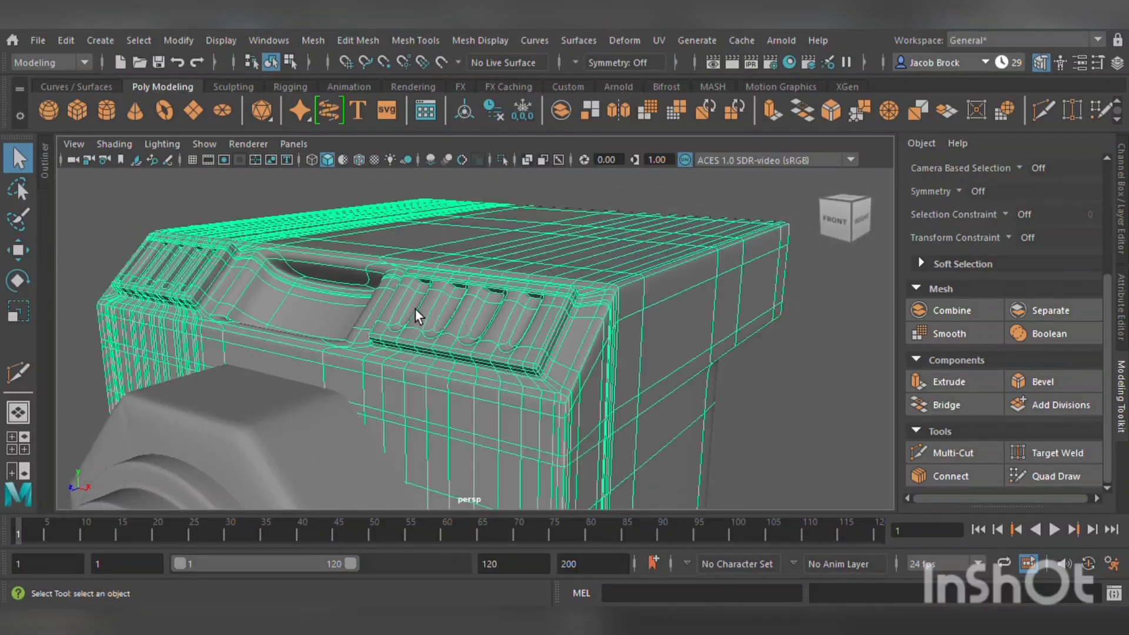
pyautogui.scroll(5, 424, 347)
pyautogui.moveTo(424, 347)
pyautogui.keyDown('alt'); pyautogui.mouseDown()
pyautogui.moveTo(450, 368)
pyautogui.moveTo(436, 365)
pyautogui.mouseUp(); pyautogui.keyUp('alt')
pyautogui.press('1')
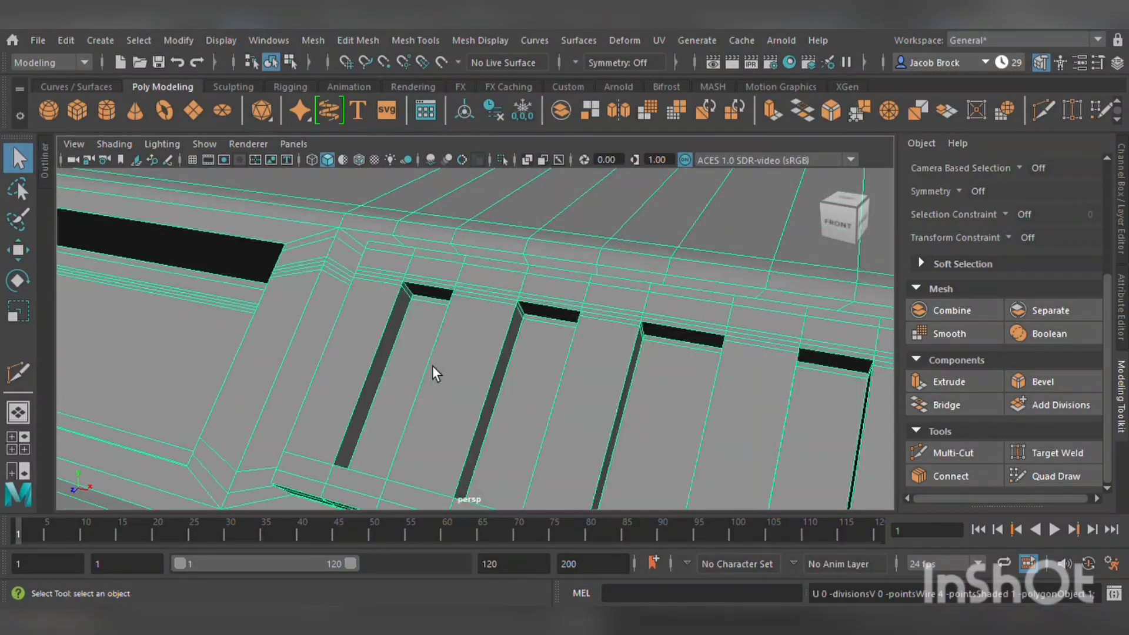
pyautogui.click(938, 456)
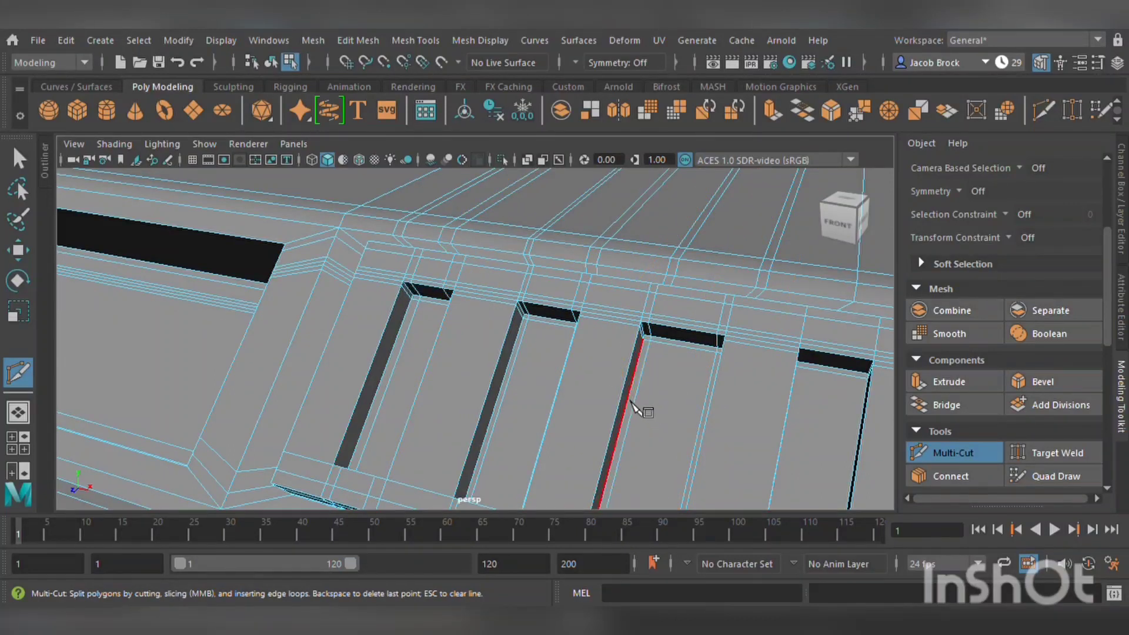
pyautogui.keyDown('alt'); pyautogui.moveTo(635, 406); pyautogui.dragTo(537, 361, button='middle'); pyautogui.keyUp('alt')
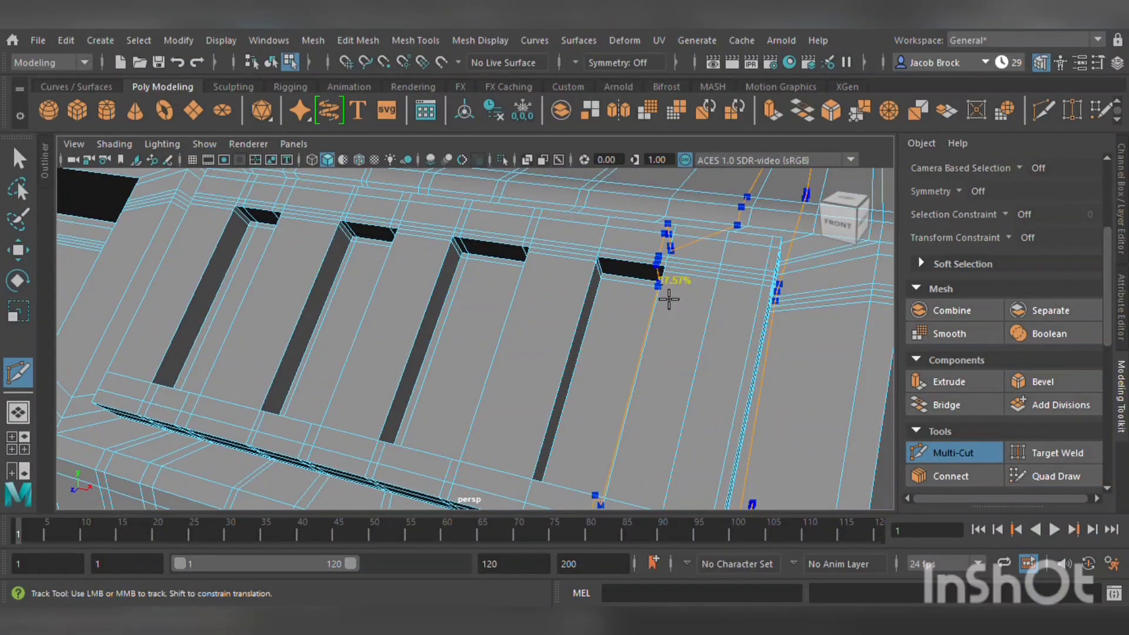
# - Insert Multi-Cut edge loops around the inner walls of the right panel's vent slots and check both panels in smooth preview
pyautogui.keyDown('alt'); pyautogui.moveTo(580, 381); pyautogui.dragTo(595, 313); pyautogui.keyUp('alt')
pyautogui.keyDown('alt'); pyautogui.moveTo(594, 308); pyautogui.dragTo(601, 292, button='middle'); pyautogui.keyUp('alt')
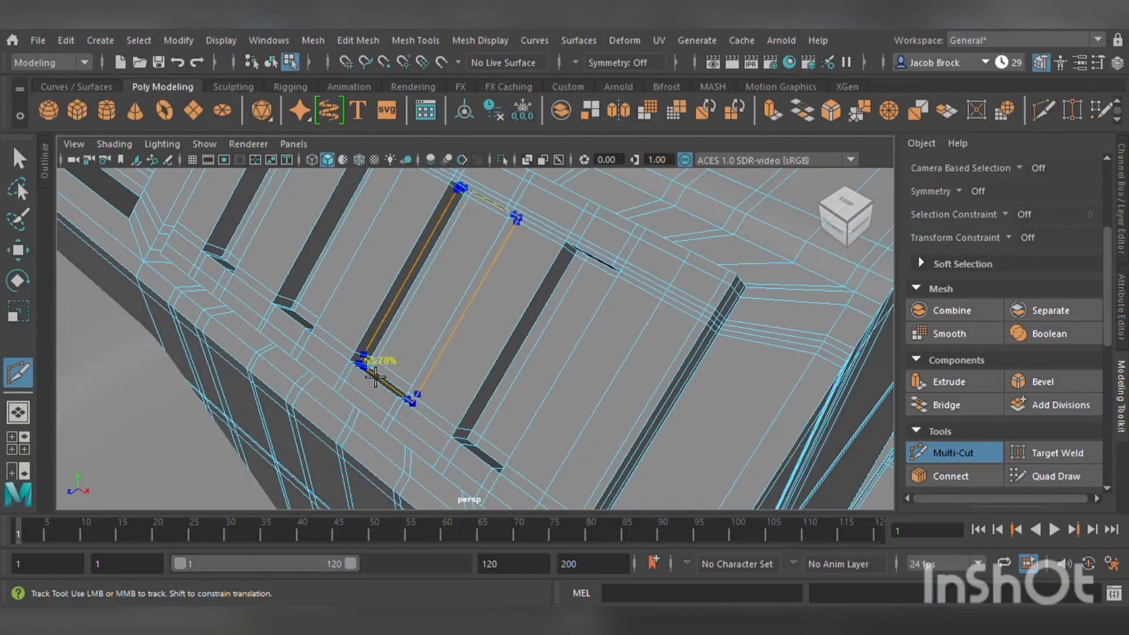
pyautogui.keyDown('alt'); pyautogui.moveTo(386, 360); pyautogui.dragTo(519, 354); pyautogui.keyUp('alt')
pyautogui.press('3')
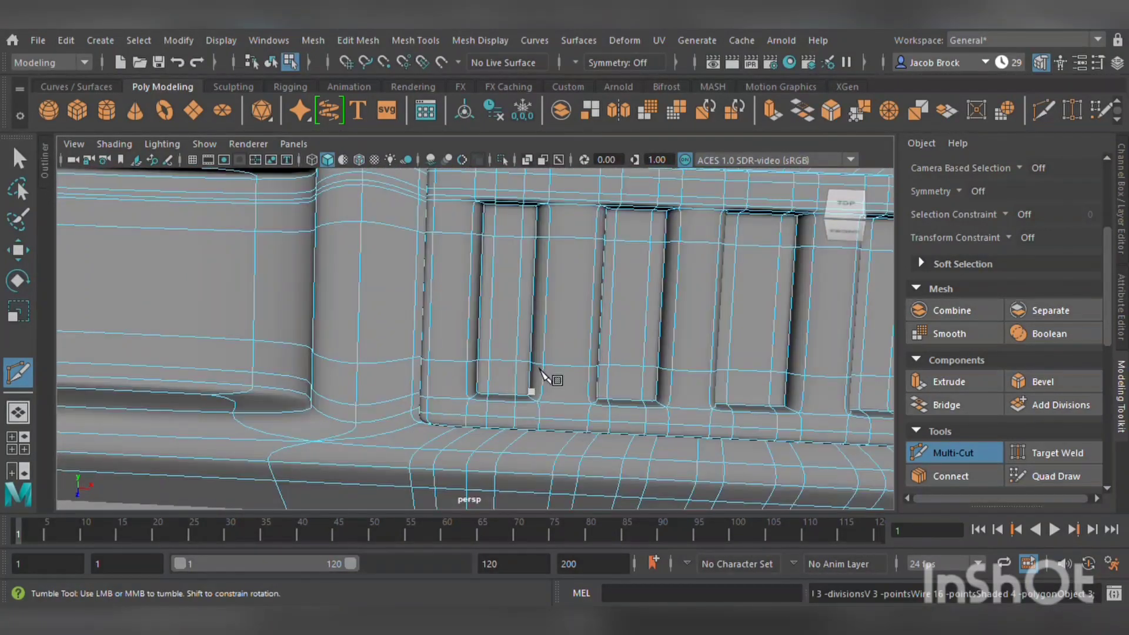
pyautogui.scroll(-9, 548, 369)
pyautogui.keyDown('alt'); pyautogui.moveTo(568, 366); pyautogui.dragTo(580, 347); pyautogui.keyUp('alt')
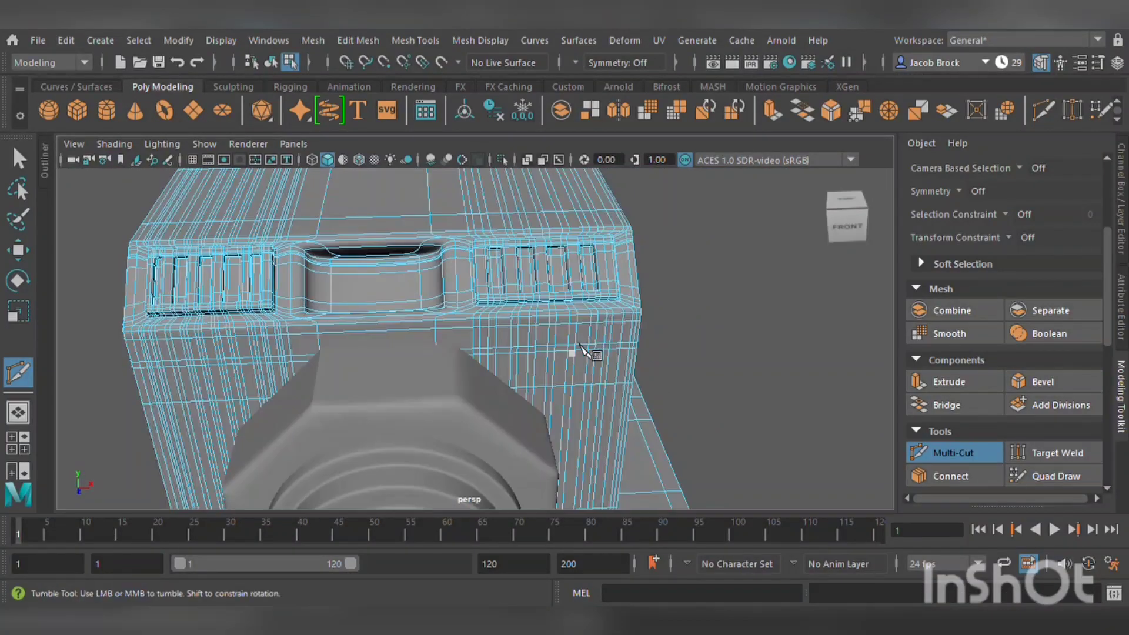
# - Insert Multi-Cut support edge loops around the walls and floor of the recessed middle panel, then return to object selection and deselect the body
pyautogui.keyDown('alt'); pyautogui.moveTo(54, 272); pyautogui.dragTo(359, 316, button='right'); pyautogui.keyUp('alt')
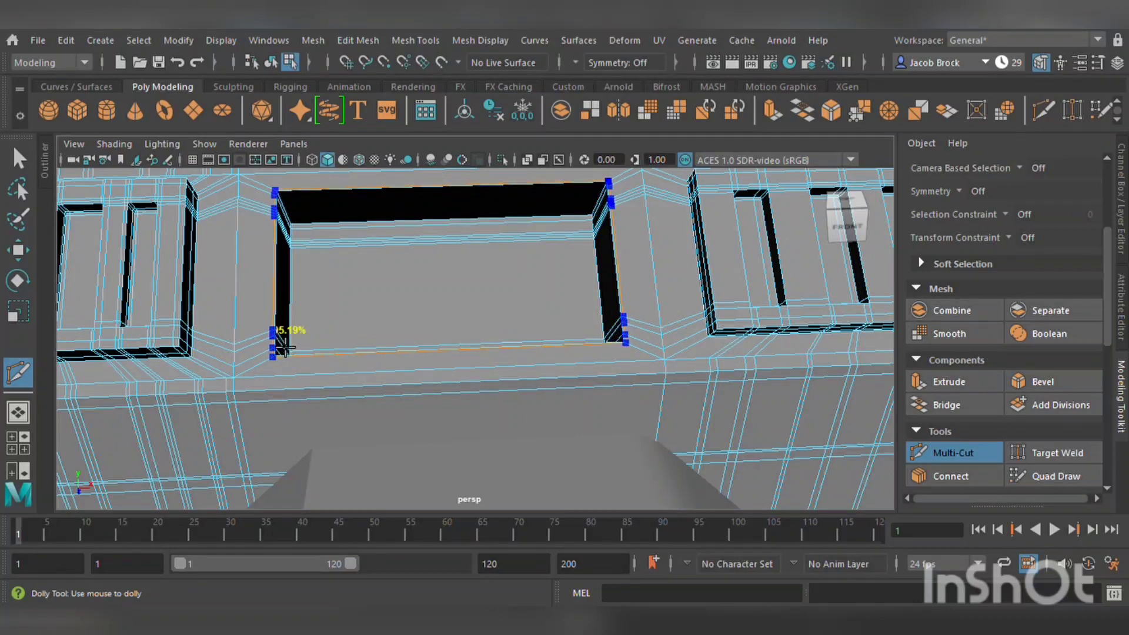
pyautogui.scroll(5, 324, 363)
pyautogui.keyDown('alt'); pyautogui.moveTo(267, 325); pyautogui.dragTo(310, 333); pyautogui.keyUp('alt')
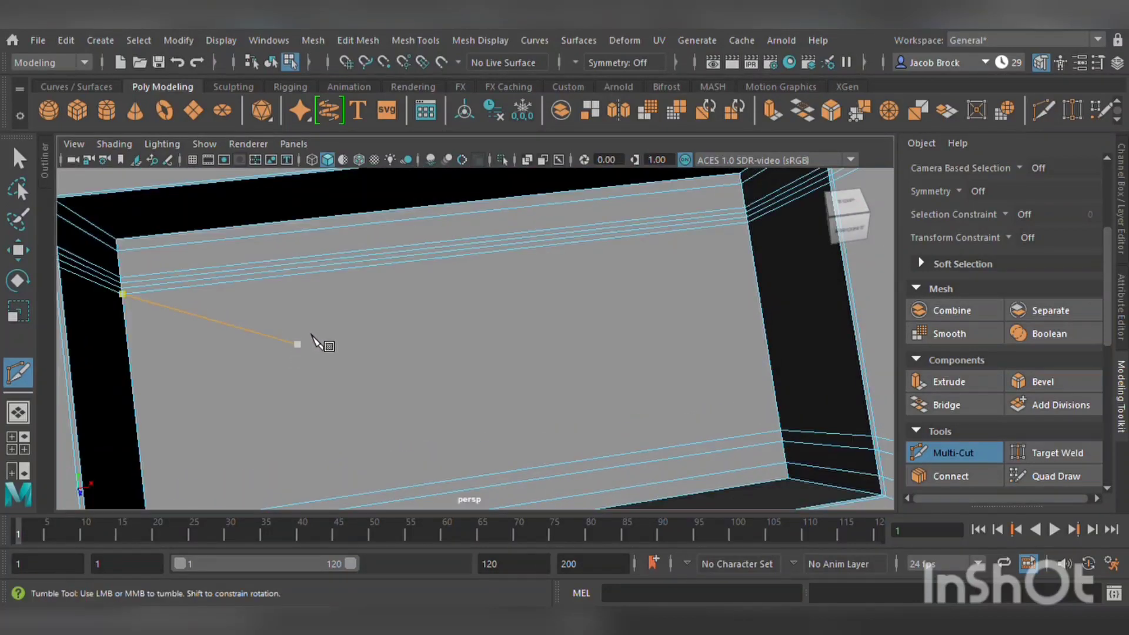
pyautogui.keyDown('alt'); pyautogui.moveTo(310, 333); pyautogui.dragTo(362, 300, button='middle'); pyautogui.keyUp('alt')
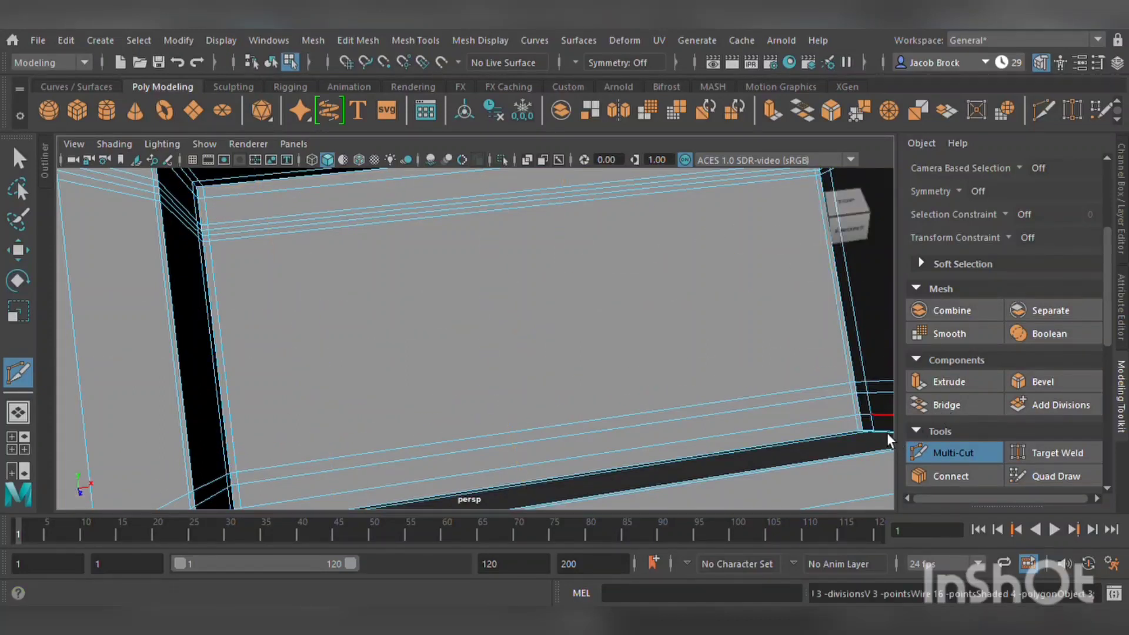
pyautogui.scroll(-10, 737, 346)
pyautogui.keyDown('alt'); pyautogui.moveTo(729, 347); pyautogui.dragTo(595, 345); pyautogui.keyUp('alt')
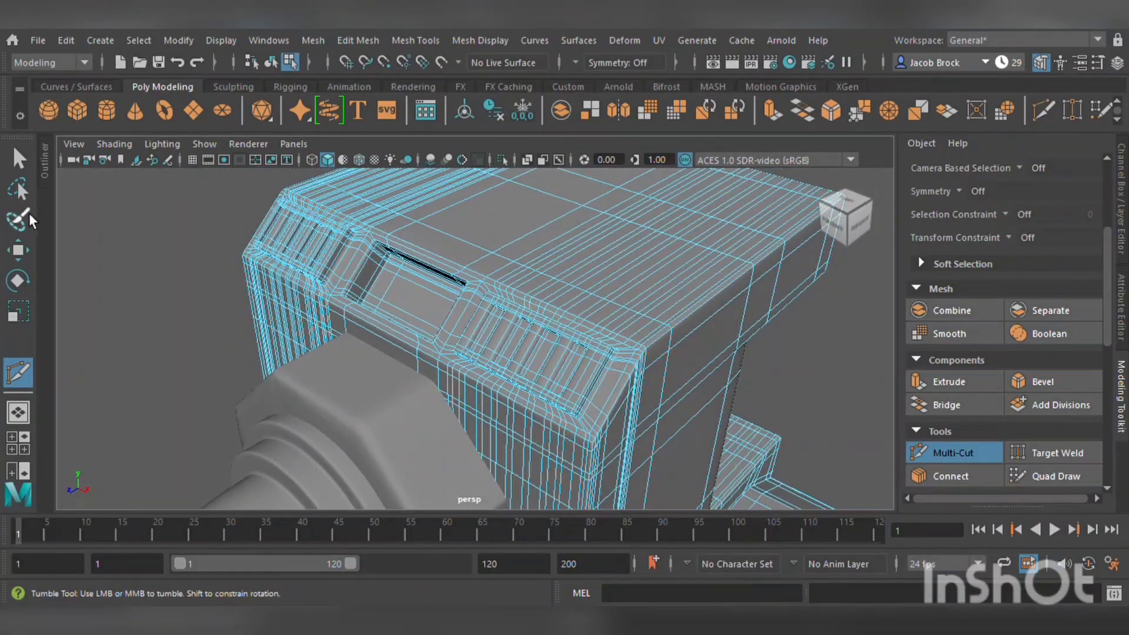
pyautogui.click(19, 157)
pyautogui.press('F8')
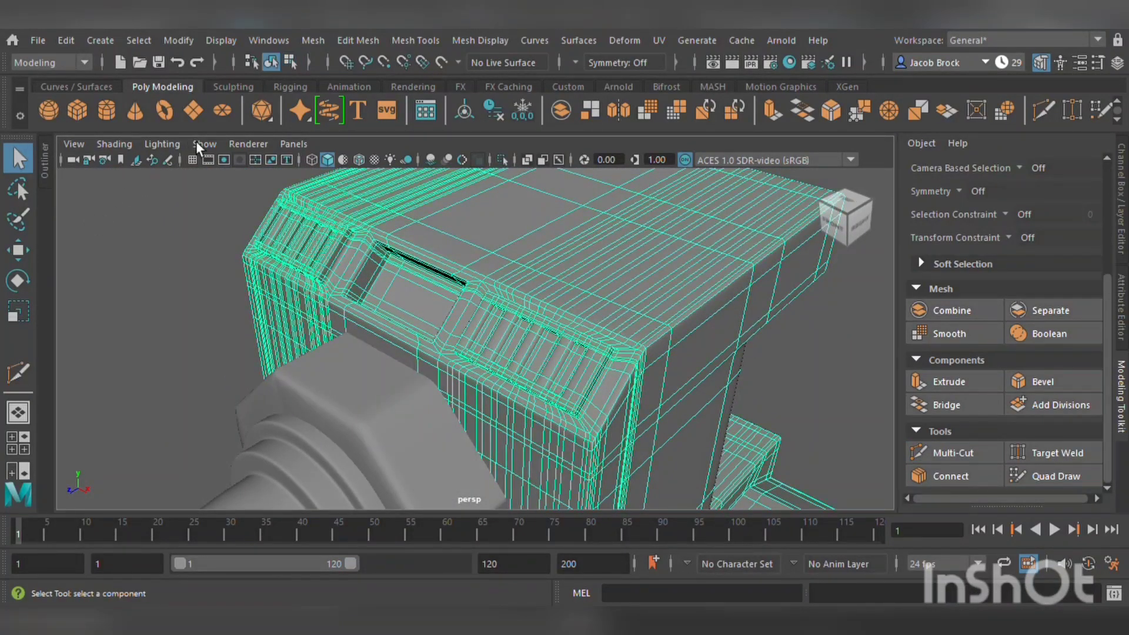
pyautogui.click(182, 308)
# - Create a polygon cylinder and set its Rotate Z to 90
pyautogui.scroll(-5, 212, 314)
pyautogui.keyDown('alt'); pyautogui.moveTo(240, 320); pyautogui.dragTo(396, 372); pyautogui.keyUp('alt')
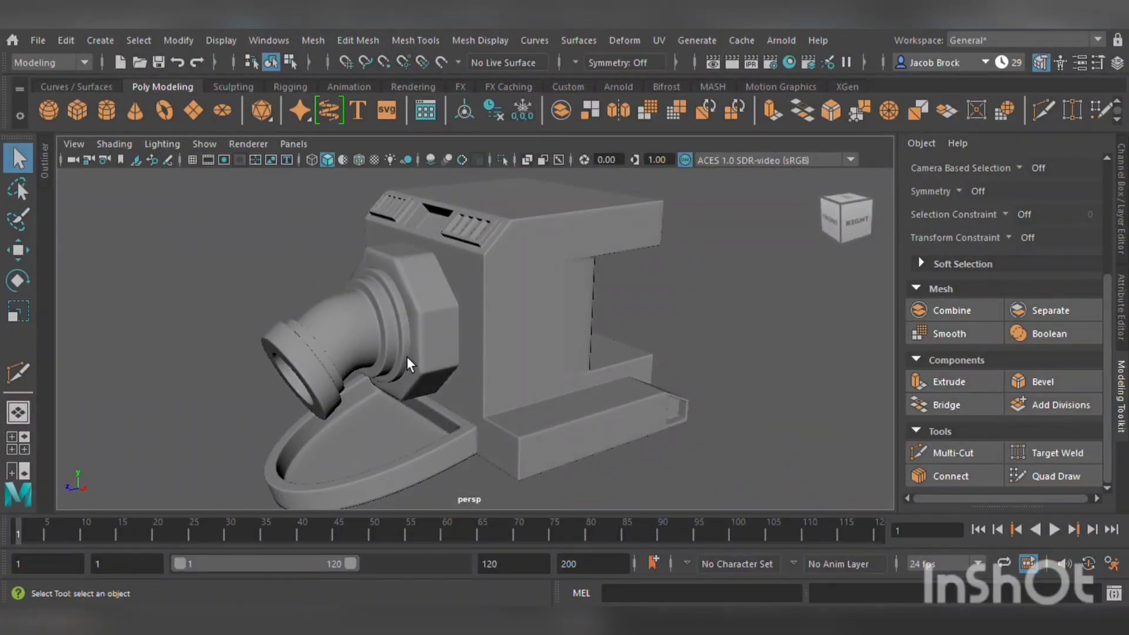
pyautogui.click(111, 118)
pyautogui.keyDown('alt'); pyautogui.moveTo(397, 373); pyautogui.dragTo(337, 291, button='middle'); pyautogui.keyUp('alt')
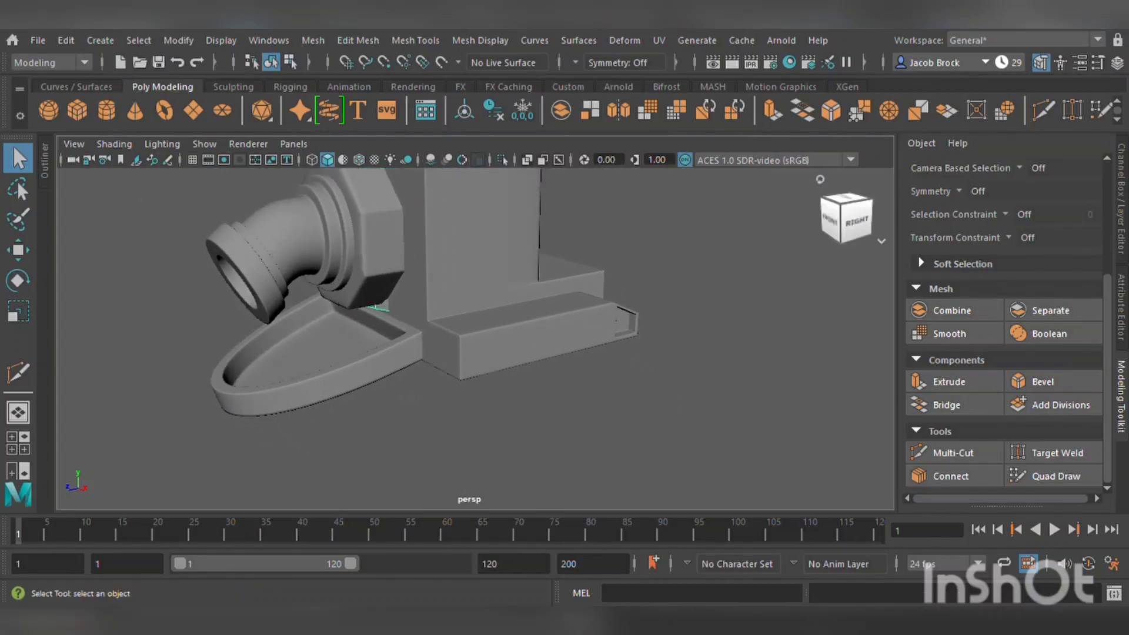
pyautogui.click(1122, 218)
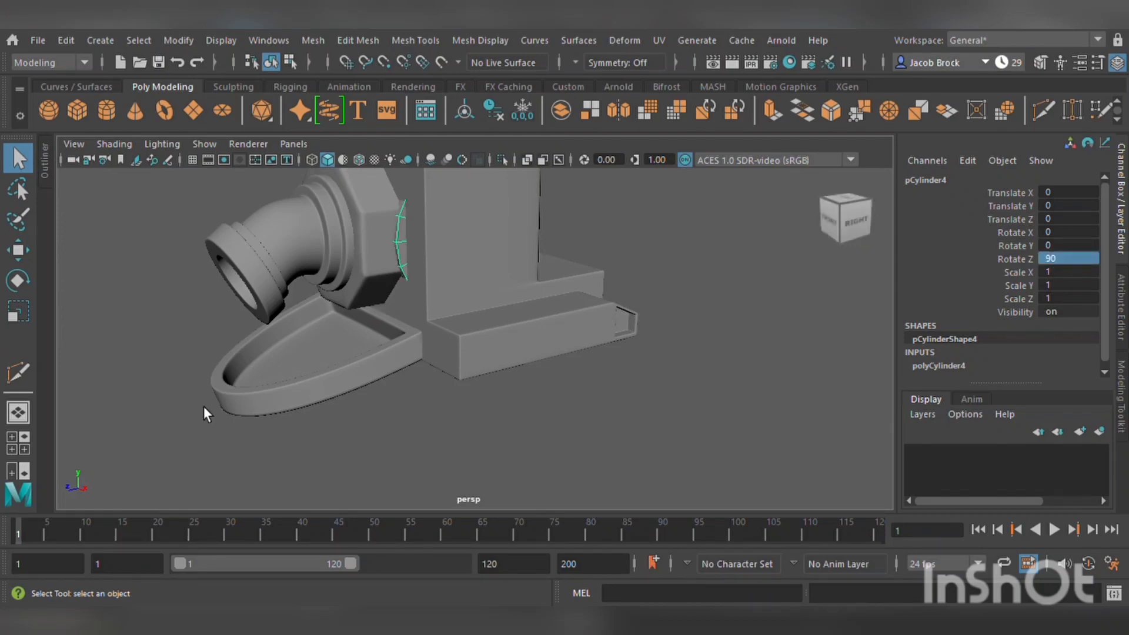
# - Scale the cylinder uniformly to 0.468 and move it to the rear of the tray, at about Translate Y -1.414 and Z 0.698
pyautogui.press('r')
pyautogui.moveTo(443, 229); pyautogui.dragTo(409, 235)
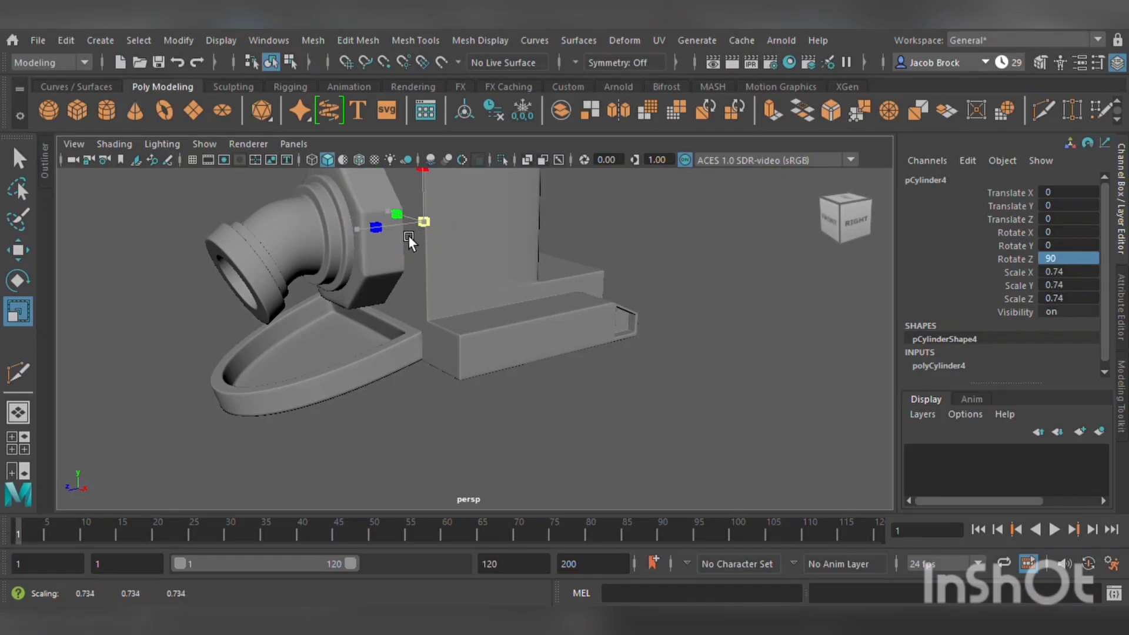
pyautogui.click(33, 247)
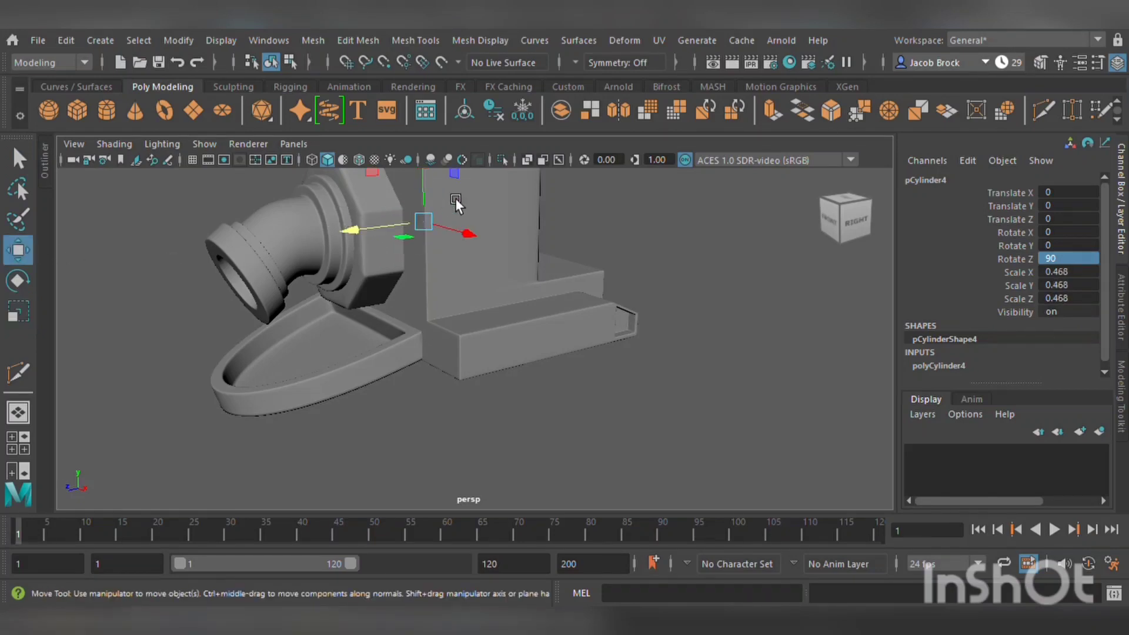
pyautogui.moveTo(457, 200); pyautogui.dragTo(449, 255, button='middle')
pyautogui.moveTo(398, 337); pyautogui.dragTo(358, 345)
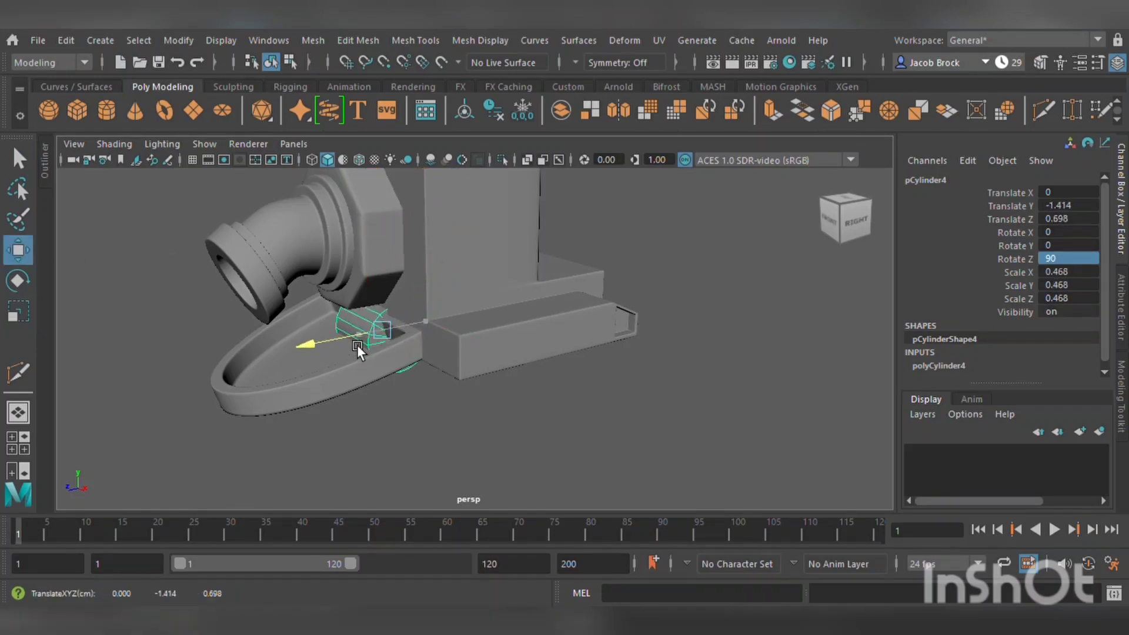
# - Insert Multi-Cut edge loops around the cylinder close to both of its ends
pyautogui.scroll(6, 407, 306)
pyautogui.keyDown('alt'); pyautogui.moveTo(306, 315); pyautogui.dragTo(451, 302, button='middle'); pyautogui.keyUp('alt')
pyautogui.keyDown('alt'); pyautogui.moveTo(450, 300); pyautogui.dragTo(769, 333); pyautogui.keyUp('alt')
pyautogui.click(1120, 396)
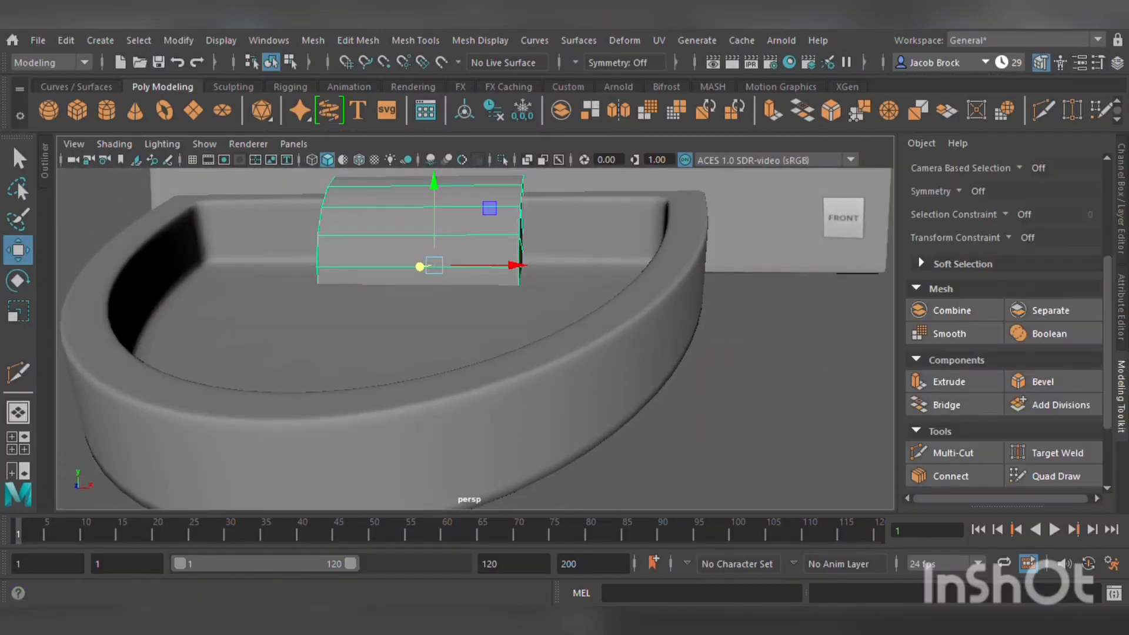
pyautogui.click(954, 453)
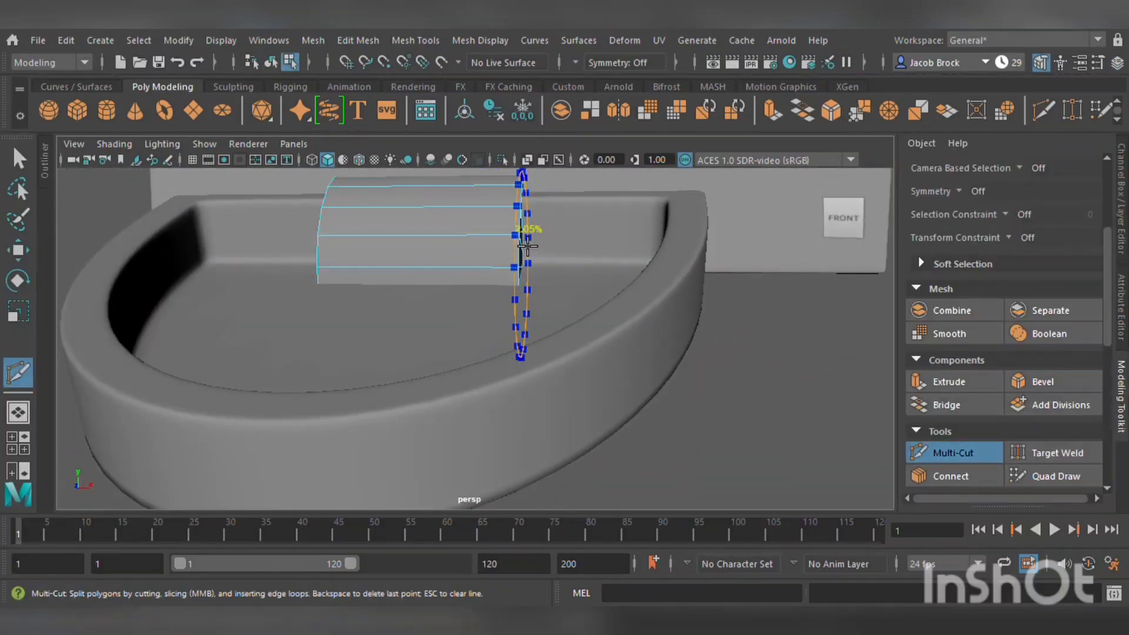
pyautogui.keyDown('ctrl'); pyautogui.click(339, 234); pyautogui.keyUp('ctrl')
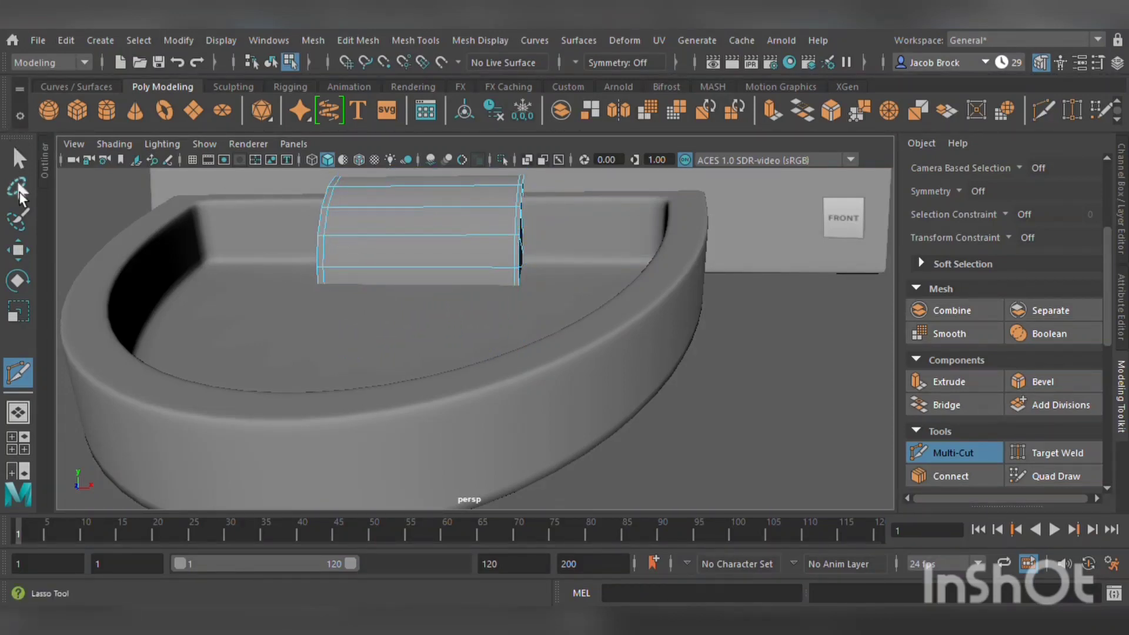
# - Flatten the cylinder along its length and scale it down to about 0.204, 0.042, 0.204, with smooth mesh preview on
pyautogui.click(18, 250)
pyautogui.click(431, 222)
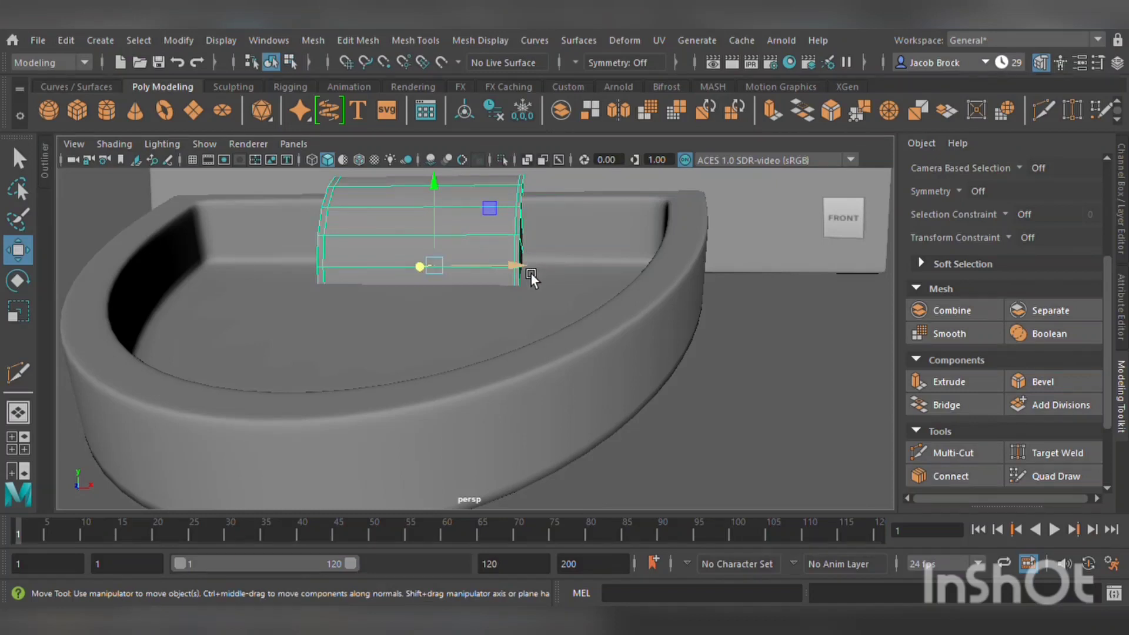
pyautogui.click(30, 320)
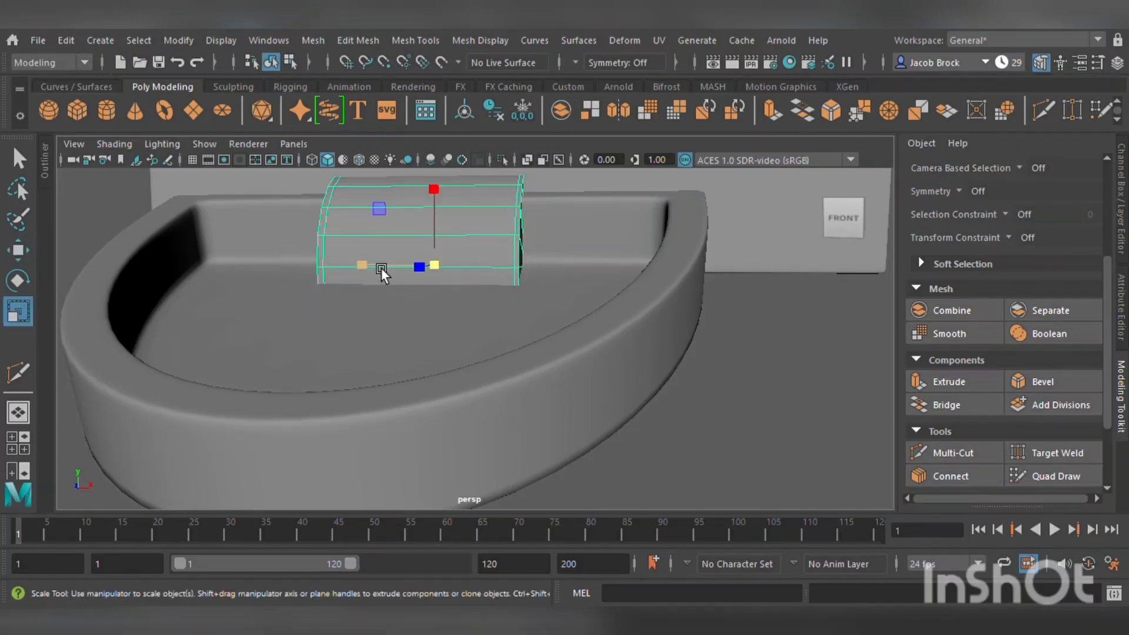
pyautogui.moveTo(381, 267); pyautogui.dragTo(428, 266)
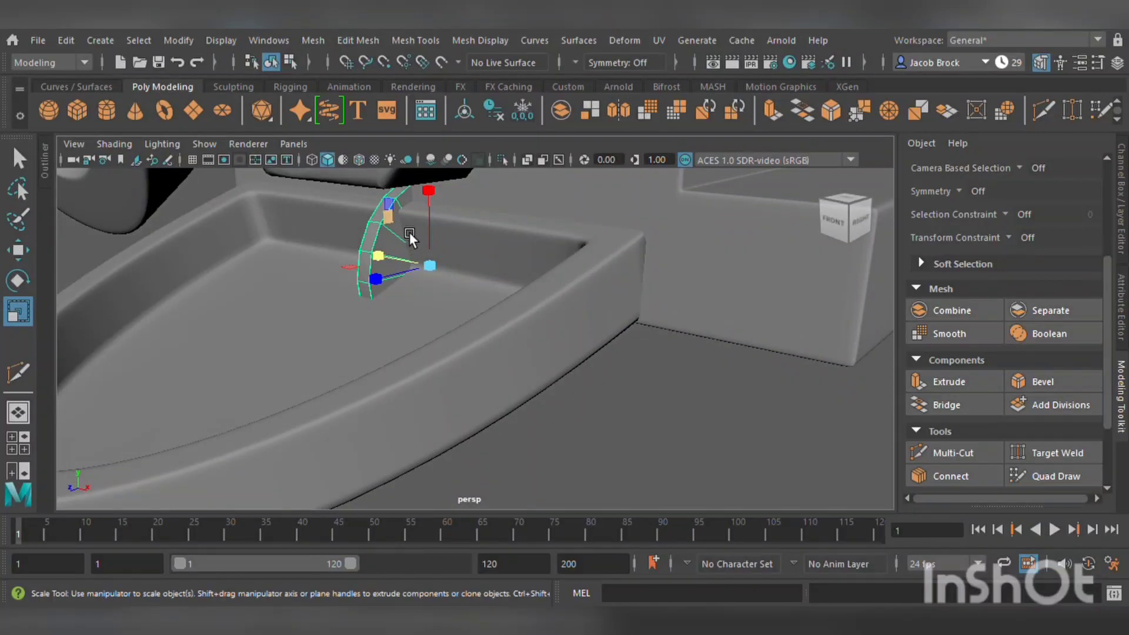
pyautogui.moveTo(410, 231); pyautogui.dragTo(418, 235, button='middle')
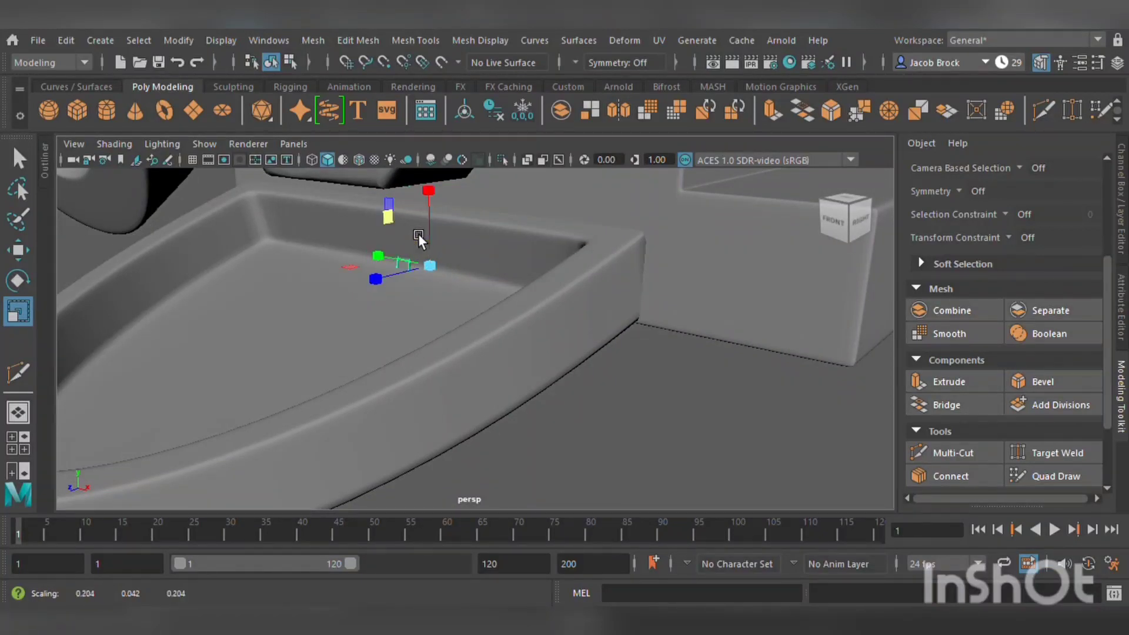
pyautogui.press('3')
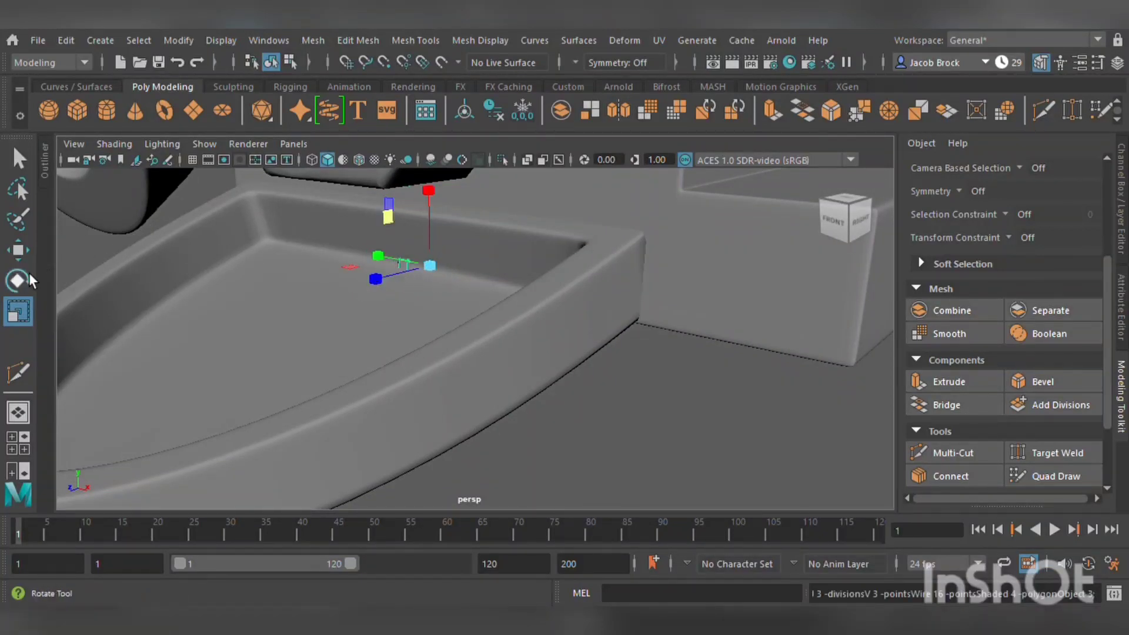
# - Move the small disc up and back so it stands on the tray's rear edge against the body
pyautogui.press('w')
pyautogui.moveTo(433, 192); pyautogui.dragTo(454, 112)
pyautogui.keyDown('alt'); pyautogui.moveTo(482, 162); pyautogui.dragTo(432, 308); pyautogui.keyUp('alt')
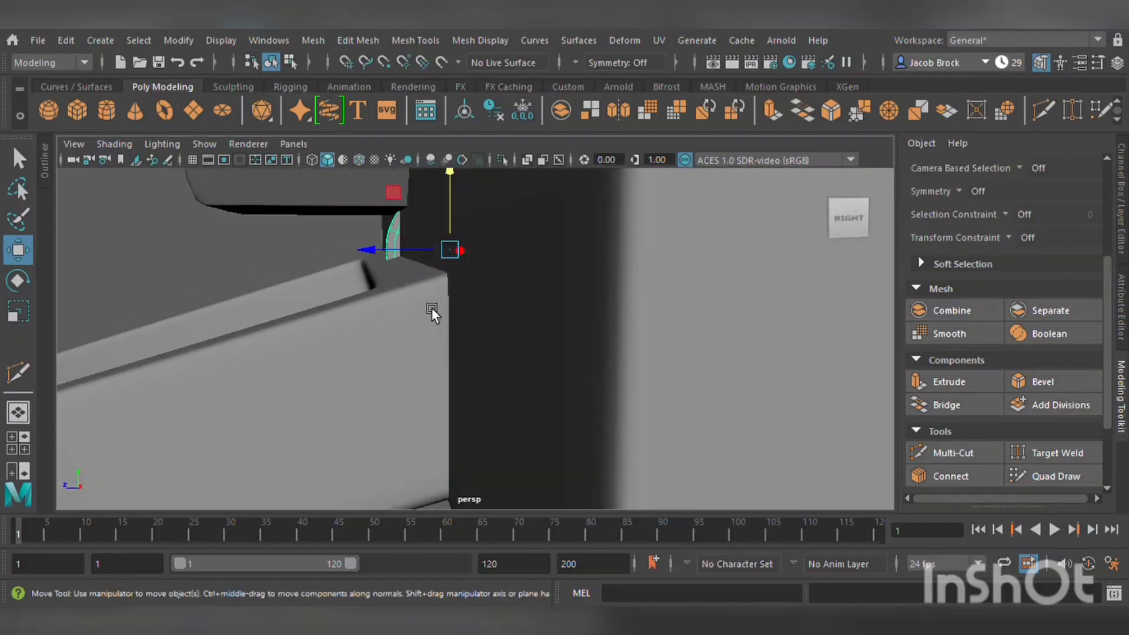
pyautogui.moveTo(391, 256); pyautogui.dragTo(573, 259)
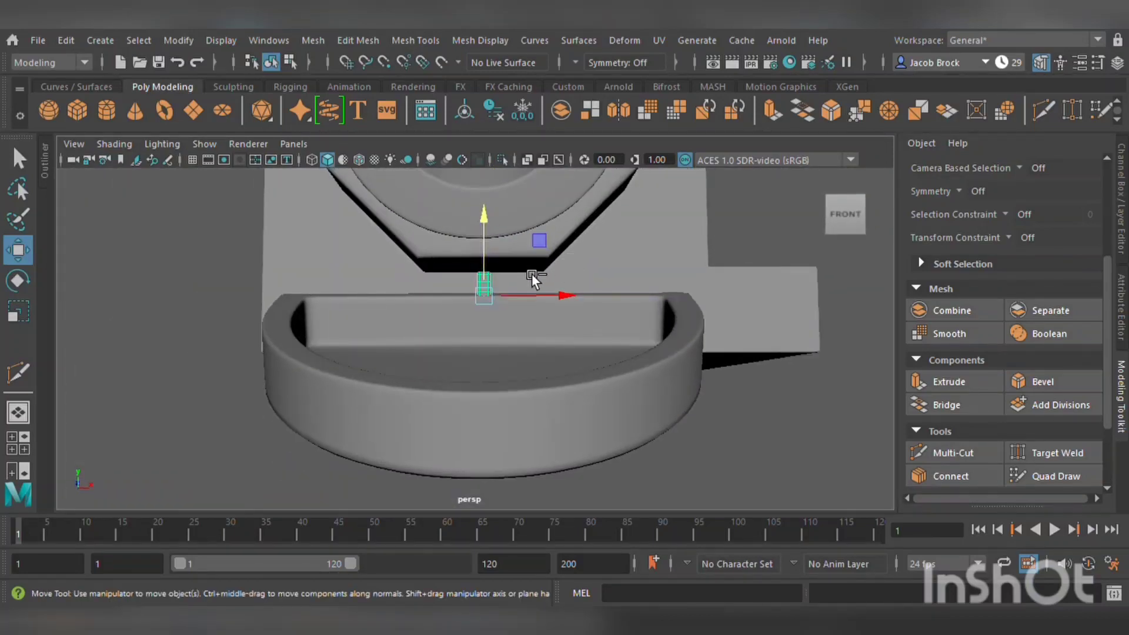
# - Duplicate the small disc, shift it sideways along the tray's rear edge toward the corner, and clear the selection
pyautogui.hotkey('ctrl', 'd')
pyautogui.click(556, 290)
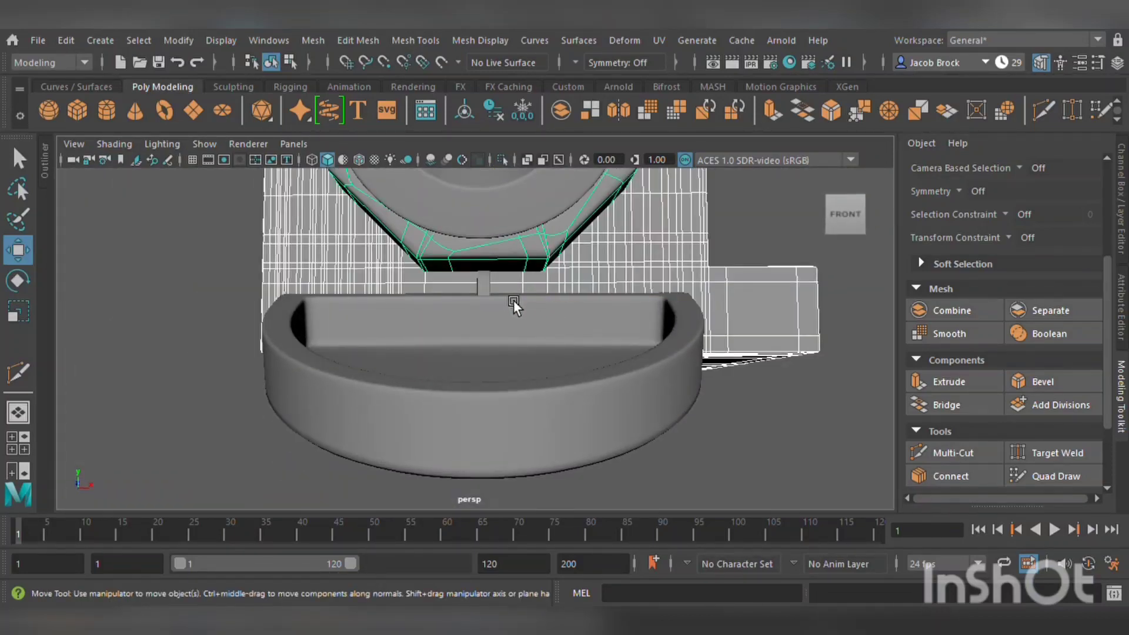
pyautogui.moveTo(531, 302); pyautogui.dragTo(640, 340)
pyautogui.click(776, 250)
# - Extrude the front and rear panel faces on the base's side inward with Local Translate Z -0.066
pyautogui.scroll(-2, 731, 280)
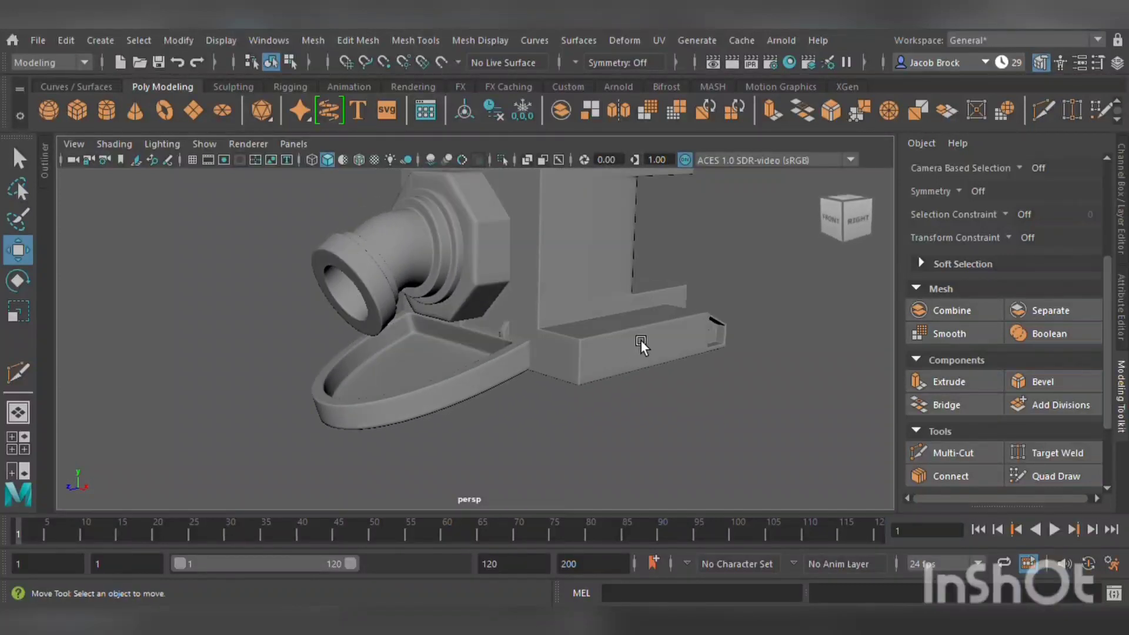
pyautogui.scroll(-3, 641, 340)
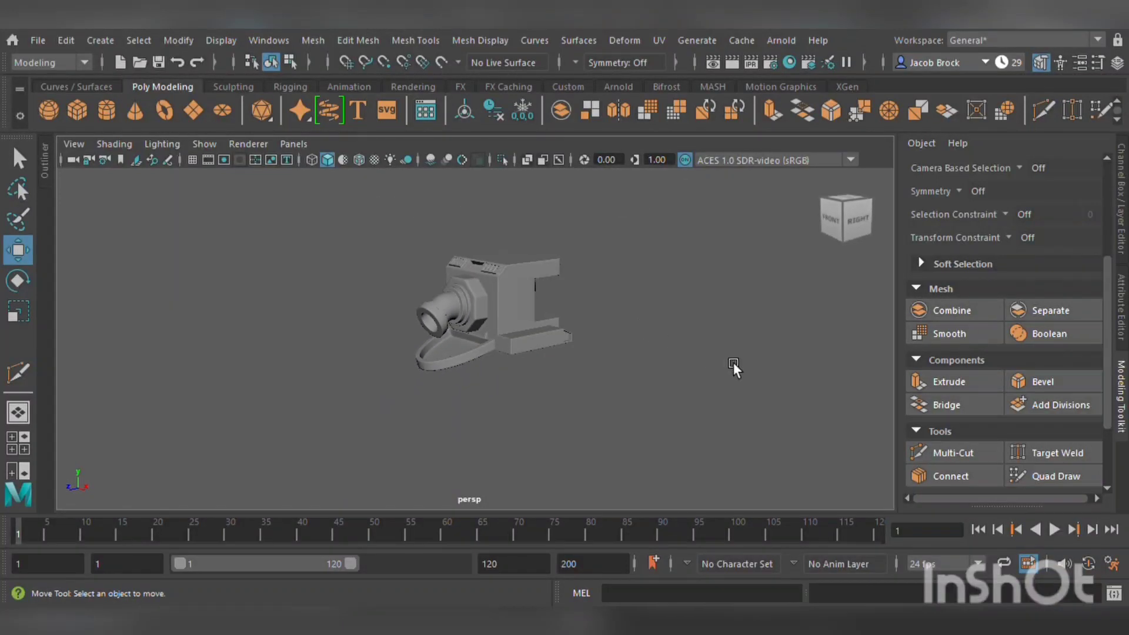
pyautogui.keyDown('alt'); pyautogui.moveTo(733, 363); pyautogui.dragTo(589, 389); pyautogui.keyUp('alt')
pyautogui.scroll(5, 720, 361)
pyautogui.keyDown('alt'); pyautogui.moveTo(796, 336); pyautogui.dragTo(642, 342); pyautogui.keyUp('alt')
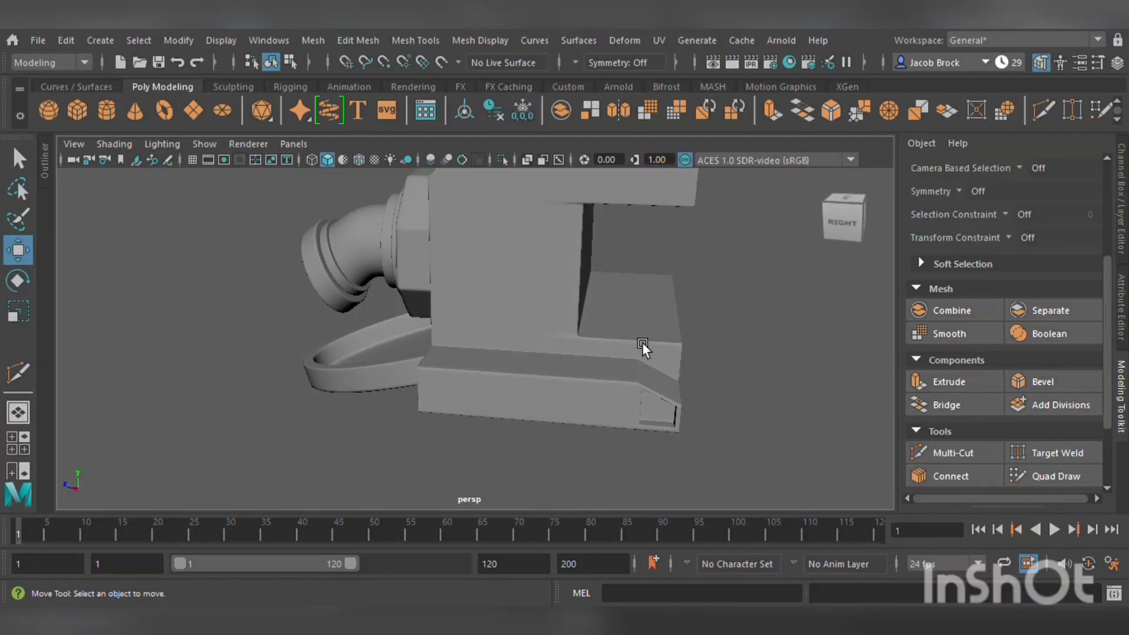
pyautogui.scroll(7, 591, 330)
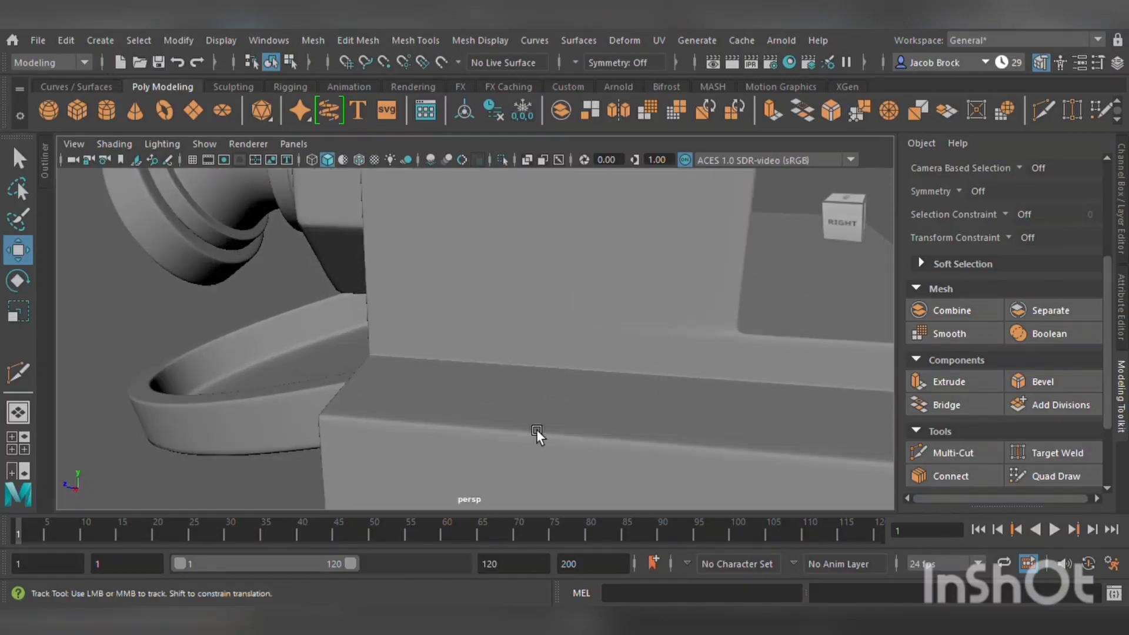
pyautogui.keyDown('alt'); pyautogui.moveTo(536, 430); pyautogui.dragTo(558, 294, button='middle'); pyautogui.keyUp('alt')
pyautogui.click(617, 277)
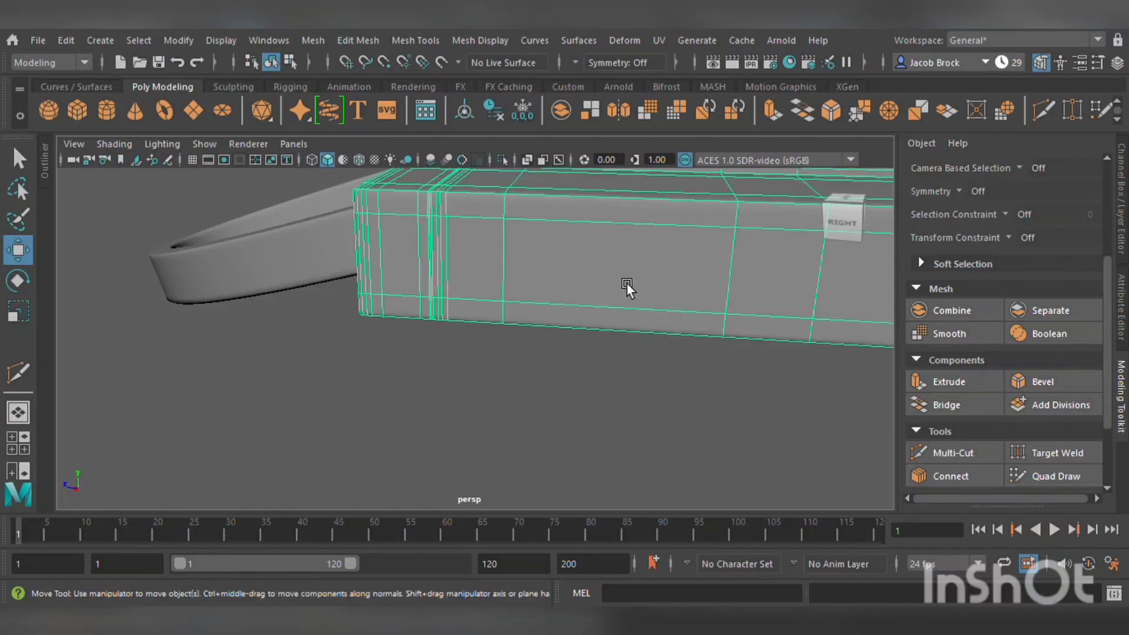
pyautogui.keyDown('alt'); pyautogui.moveTo(629, 285); pyautogui.dragTo(573, 304); pyautogui.keyUp('alt')
pyautogui.press('F11')
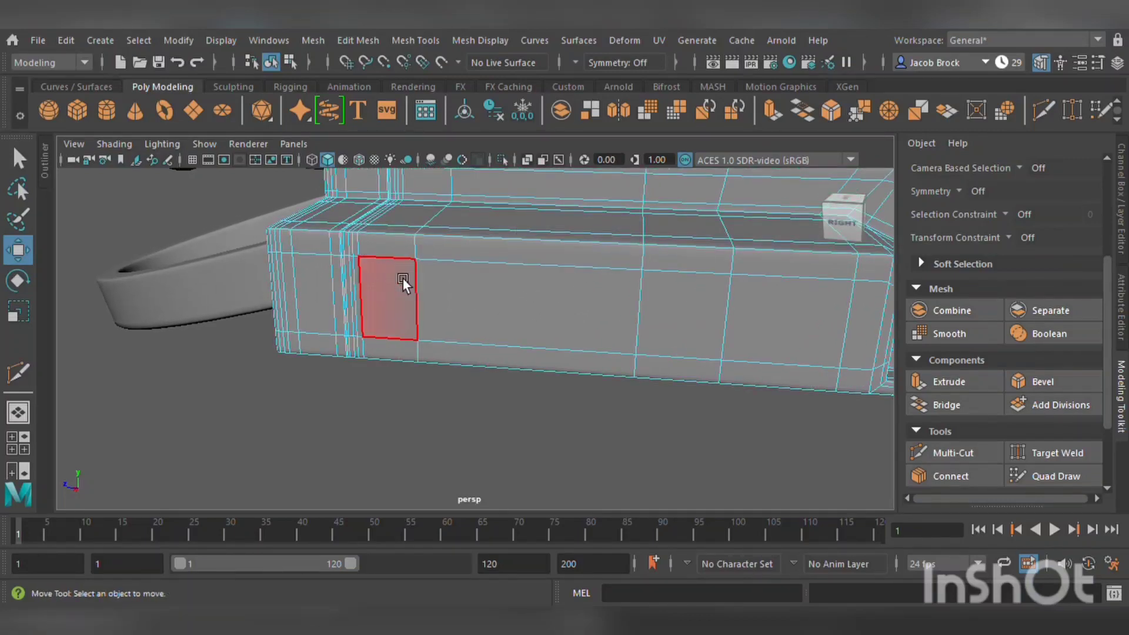
pyautogui.moveTo(334, 293)
pyautogui.mouseDown()
pyautogui.moveTo(390, 288)
pyautogui.moveTo(351, 304)
pyautogui.mouseUp()
pyautogui.keyDown('alt'); pyautogui.moveTo(608, 333); pyautogui.dragTo(467, 345, button='middle'); pyautogui.keyUp('alt')
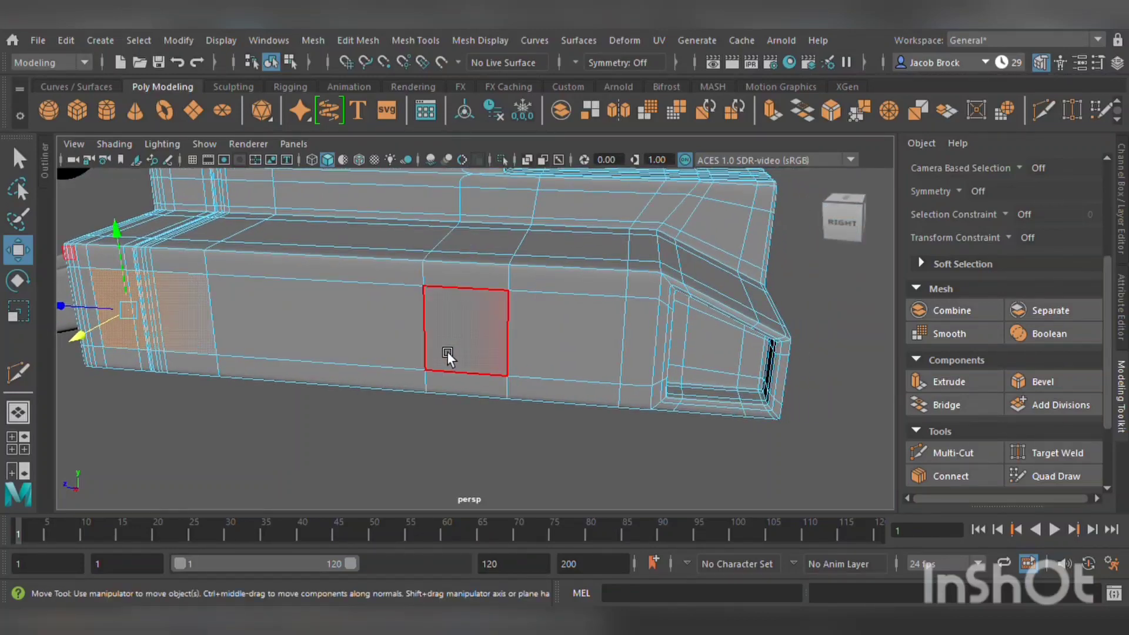
pyautogui.keyDown('shift'); pyautogui.moveTo(493, 340); pyautogui.dragTo(558, 351); pyautogui.keyUp('shift')
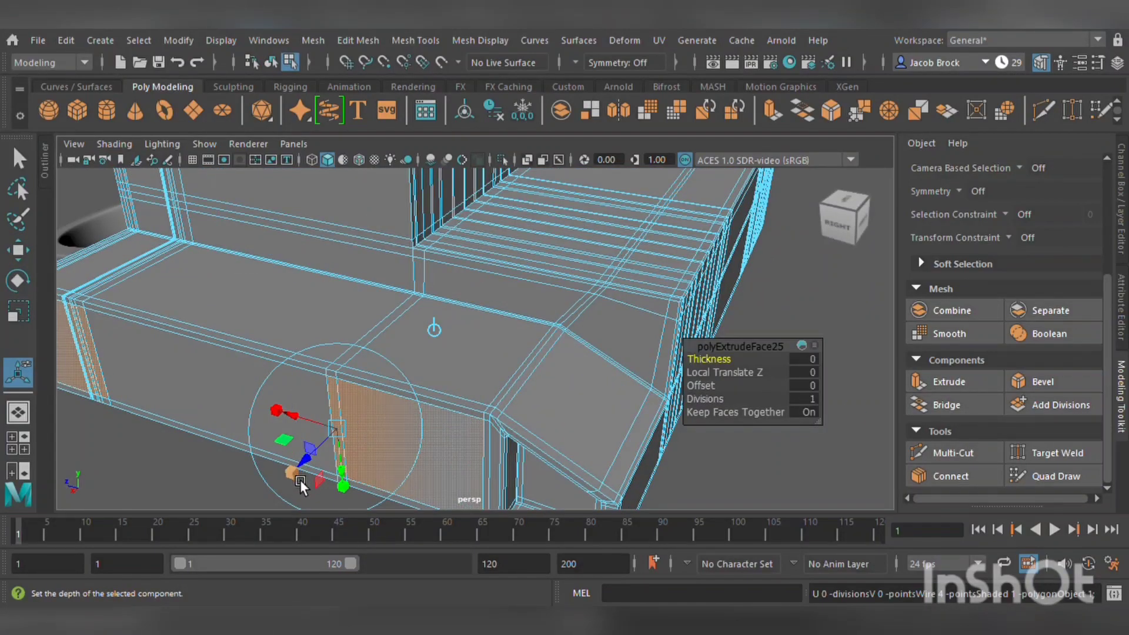
pyautogui.click(300, 480)
pyautogui.moveTo(350, 451); pyautogui.dragTo(324, 454)
# - Insert Multi-Cut support edge loops around the walls and floor of the rear recessed panel on the base's side
pyautogui.scroll(6, 373, 433)
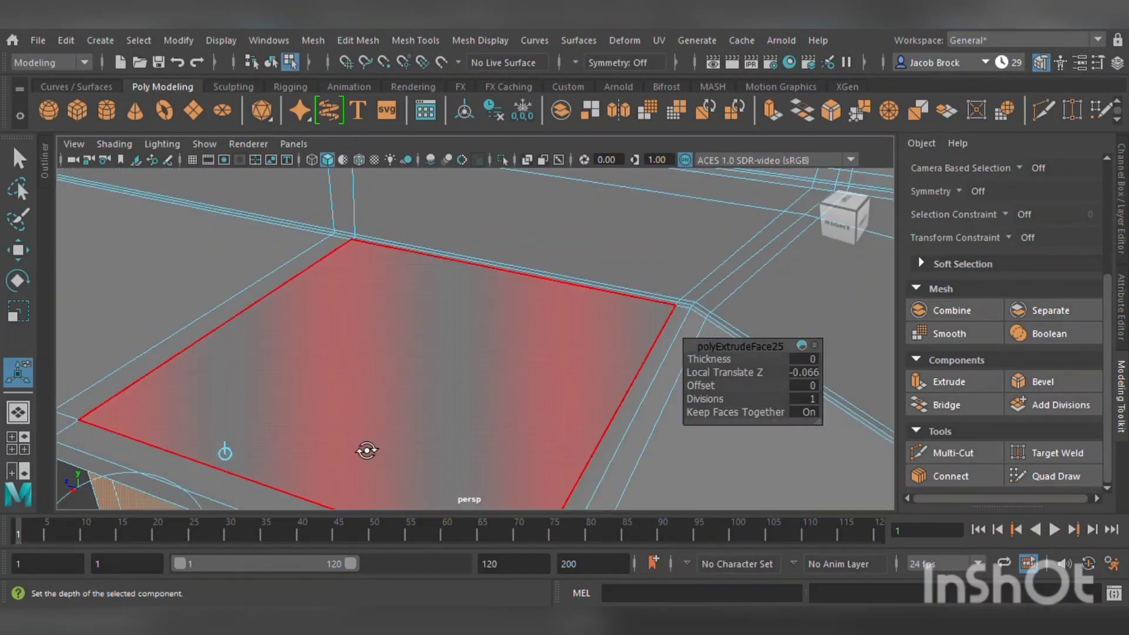
pyautogui.scroll(-3, 365, 453)
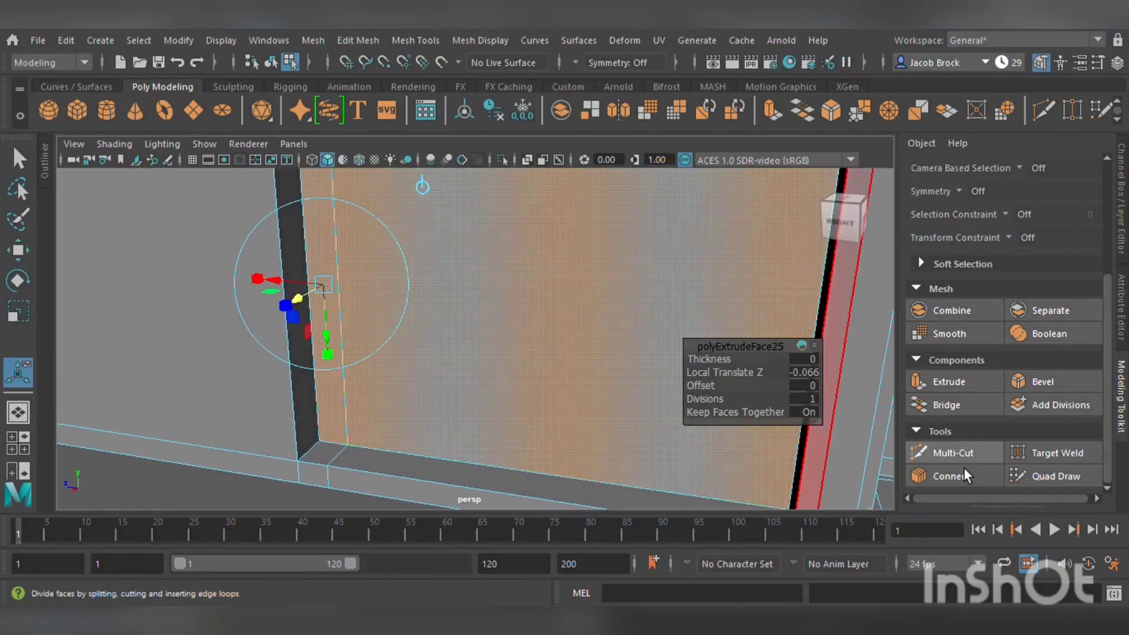
pyautogui.click(952, 453)
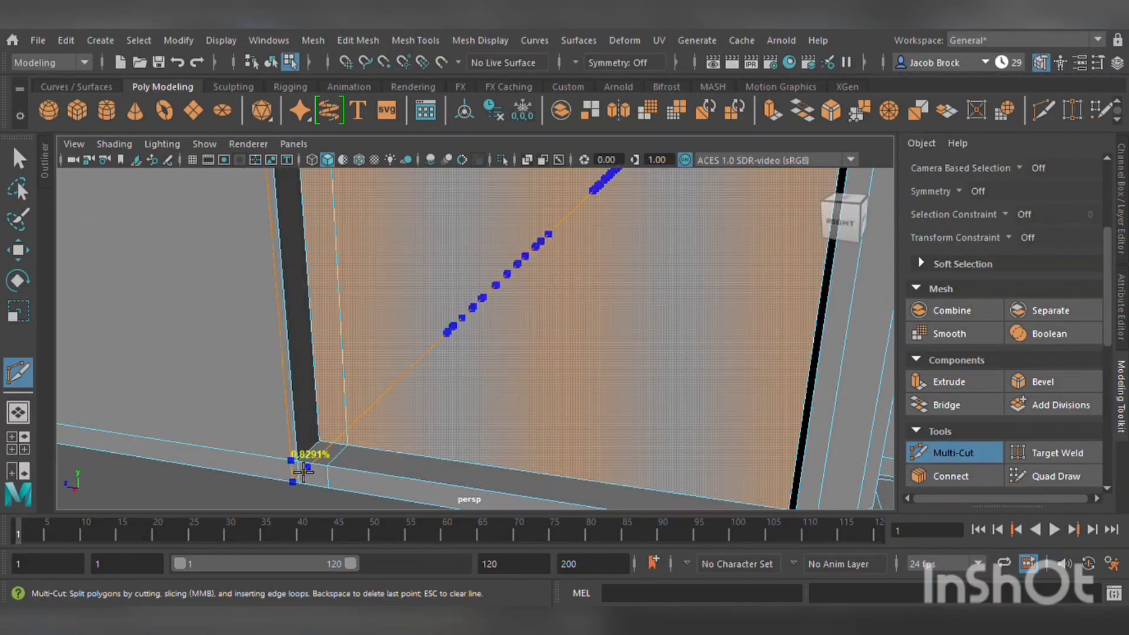
pyautogui.click(331, 455)
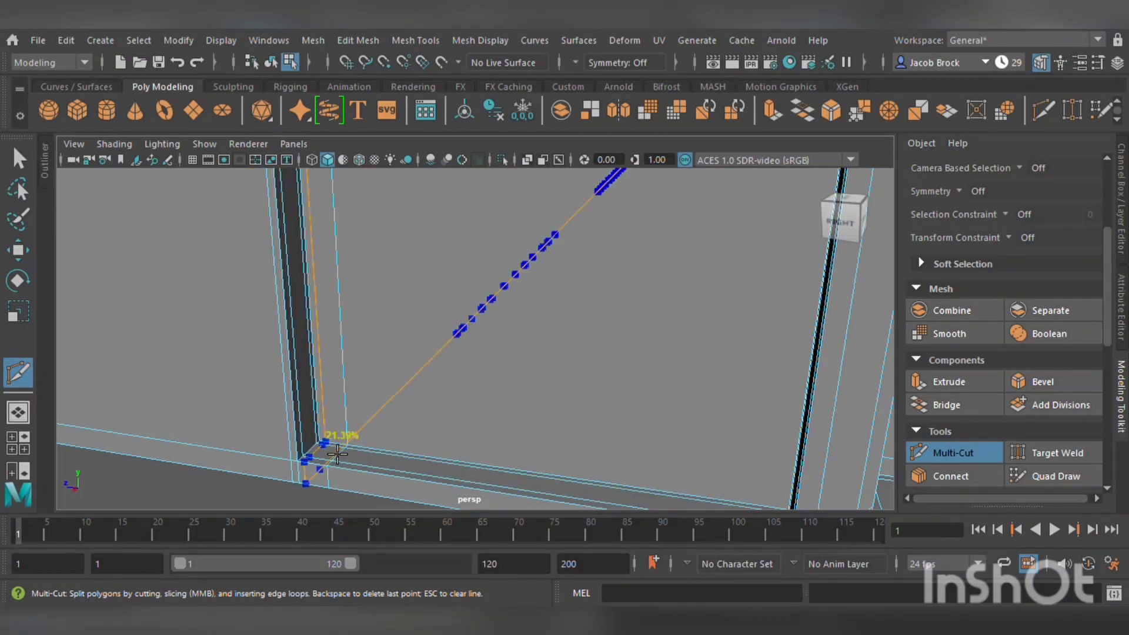
pyautogui.keyDown('alt'); pyautogui.moveTo(501, 441); pyautogui.dragTo(464, 418, button='middle'); pyautogui.keyUp('alt')
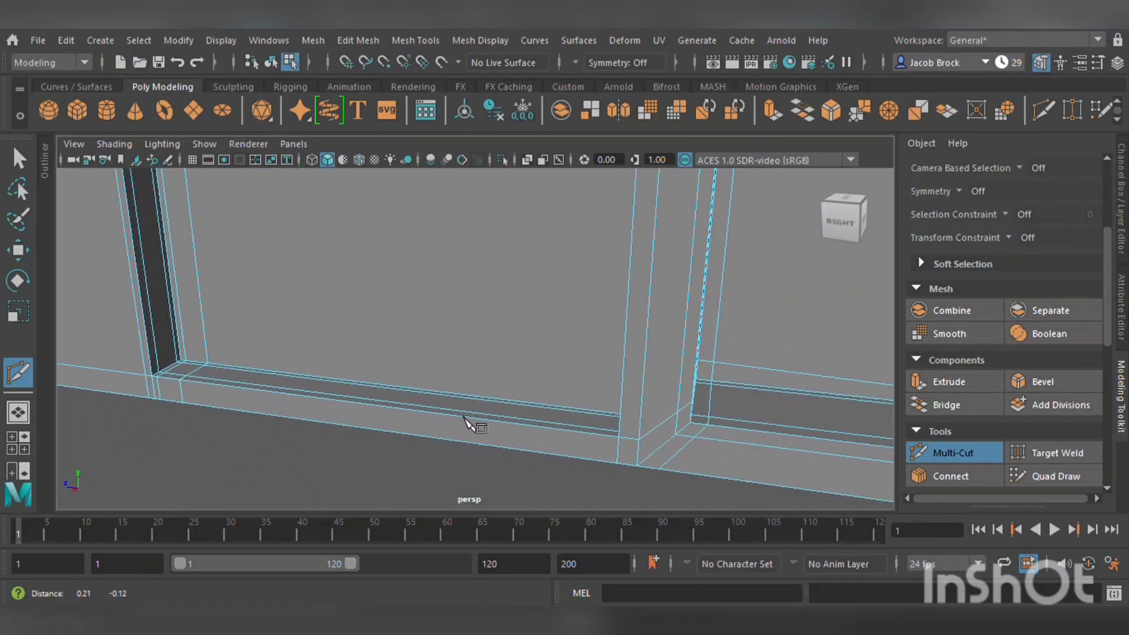
pyautogui.keyDown('alt'); pyautogui.moveTo(524, 432); pyautogui.dragTo(543, 437); pyautogui.keyUp('alt')
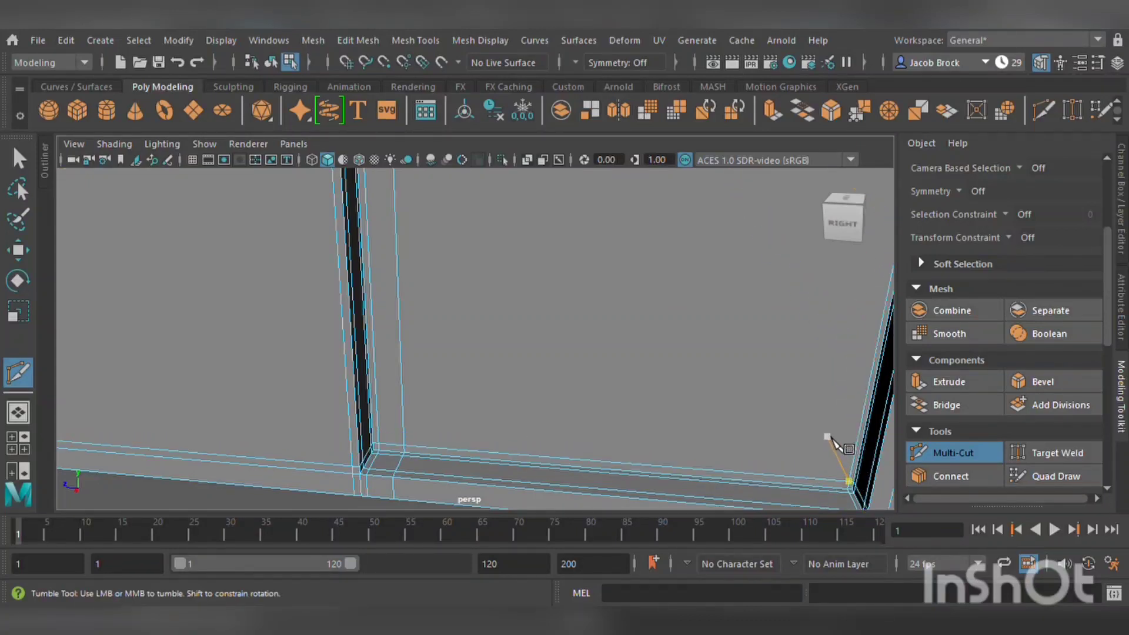
pyautogui.keyDown('alt'); pyautogui.moveTo(831, 449); pyautogui.dragTo(788, 499, button='middle'); pyautogui.keyUp('alt')
pyautogui.keyDown('alt'); pyautogui.moveTo(789, 499); pyautogui.dragTo(565, 498); pyautogui.keyUp('alt')
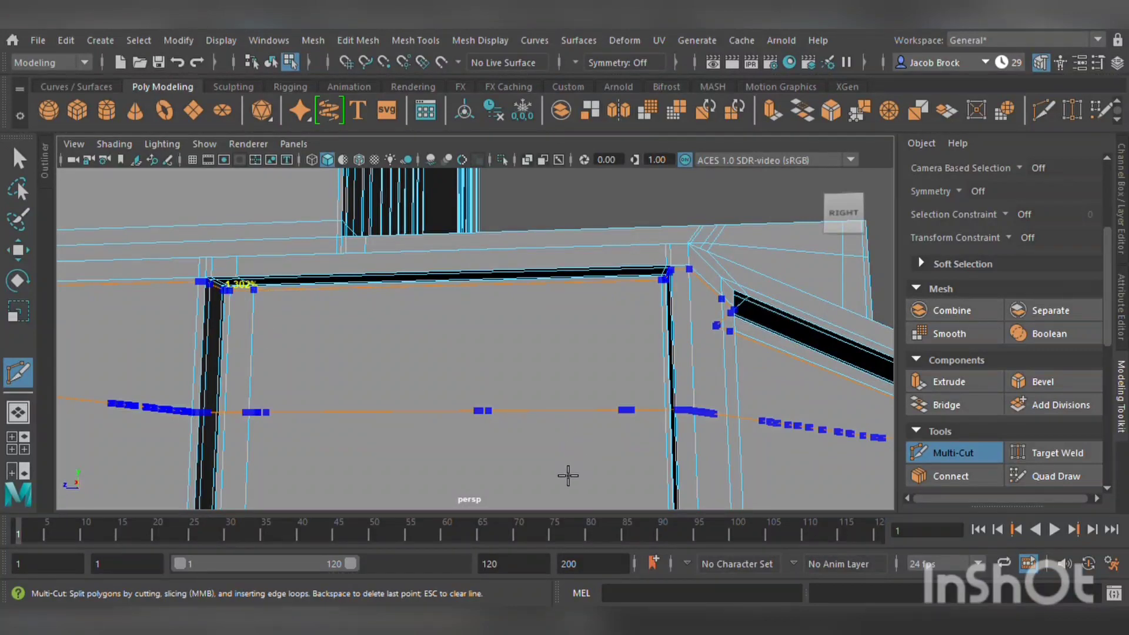
# - Insert Multi-Cut support edge loops along the recess's upper edge and around the front recessed panel on the base's side
pyautogui.moveTo(529, 396)
pyautogui.keyDown('alt'); pyautogui.mouseDown()
pyautogui.moveTo(467, 398)
pyautogui.moveTo(520, 395)
pyautogui.mouseUp(); pyautogui.keyUp('alt')
pyautogui.scroll(3, 500, 392)
pyautogui.keyDown('alt'); pyautogui.moveTo(466, 407); pyautogui.dragTo(519, 400, button='middle'); pyautogui.keyUp('alt')
pyautogui.press('1')
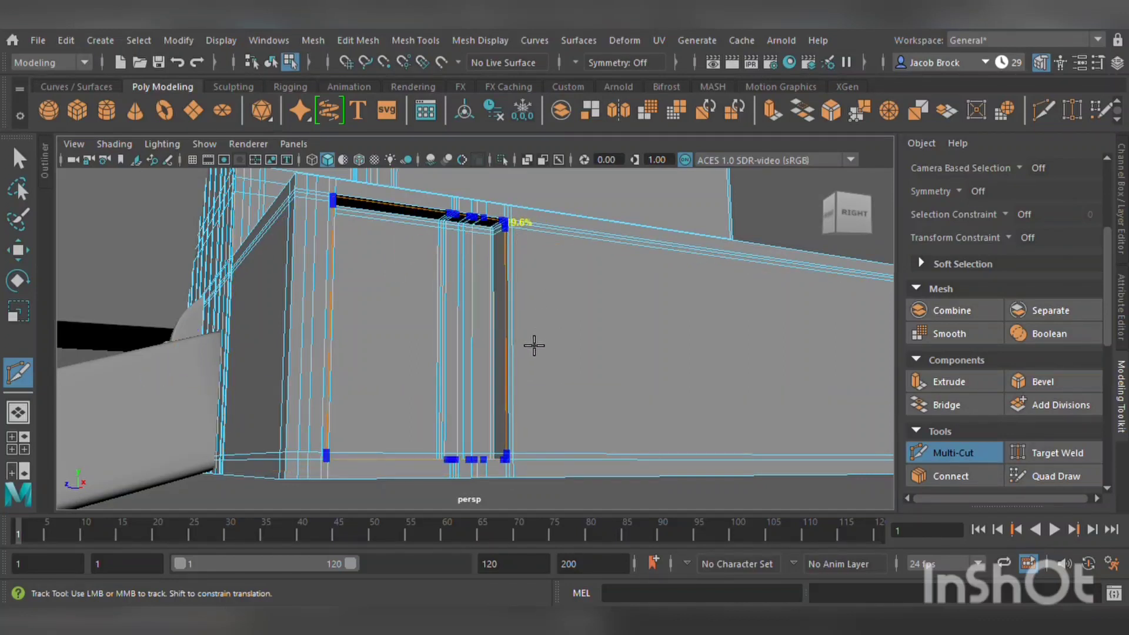
pyautogui.keyDown('alt'); pyautogui.moveTo(466, 434); pyautogui.dragTo(497, 375, button='right'); pyautogui.keyUp('alt')
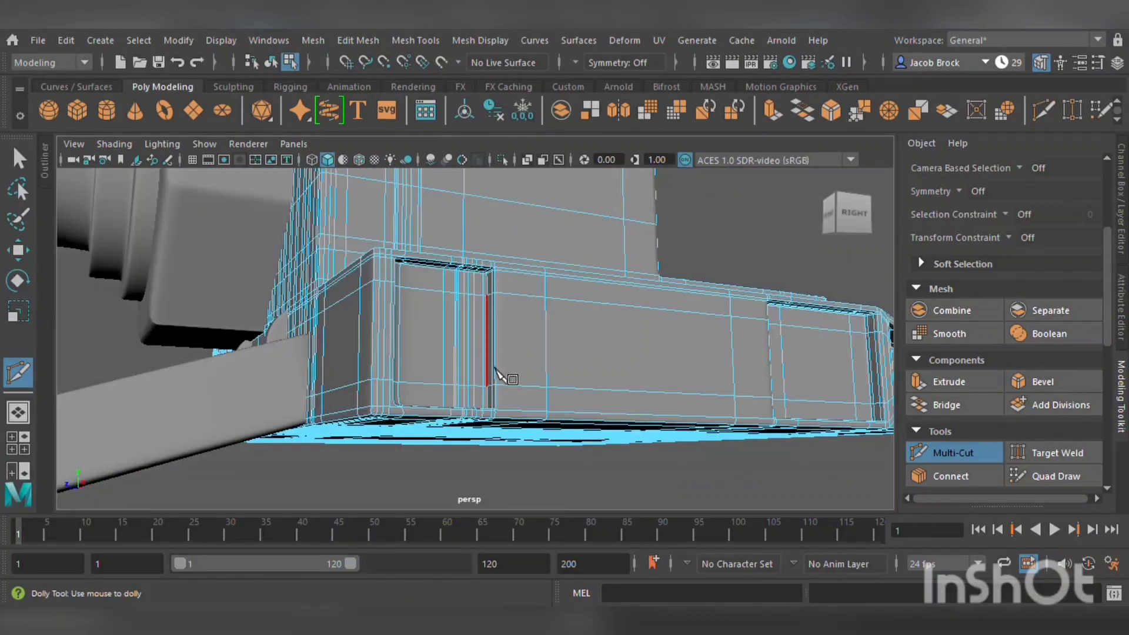
pyautogui.keyDown('alt'); pyautogui.moveTo(497, 375); pyautogui.dragTo(475, 397); pyautogui.keyUp('alt')
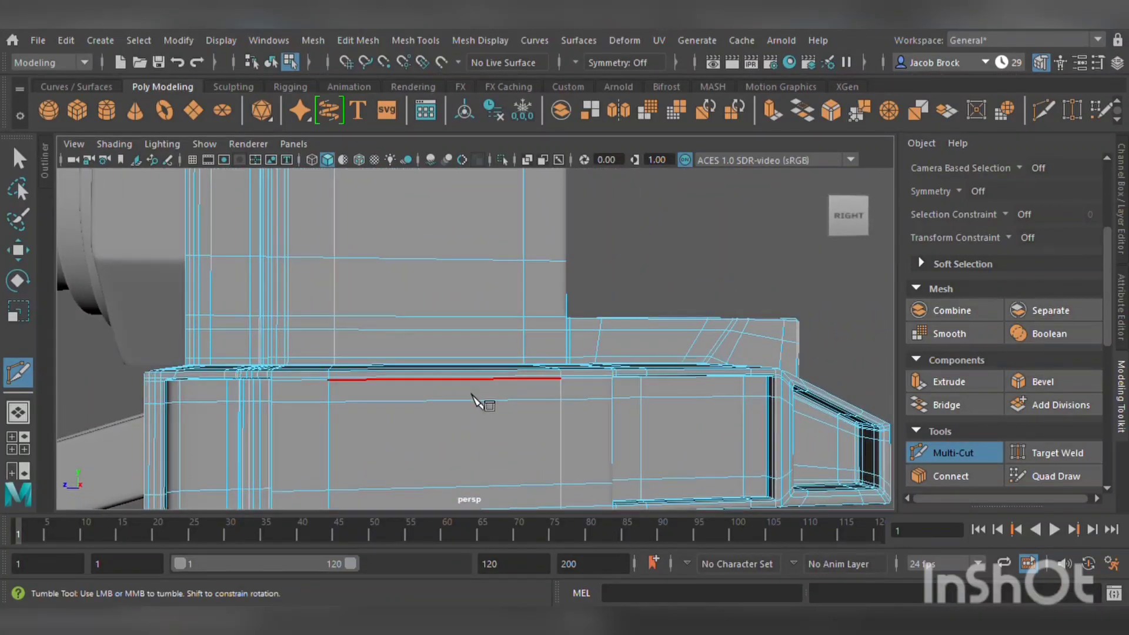
# - Leave Multi-Cut, return to object selection, deselect the body and check the recessed side panels on the whole model
pyautogui.press('q')
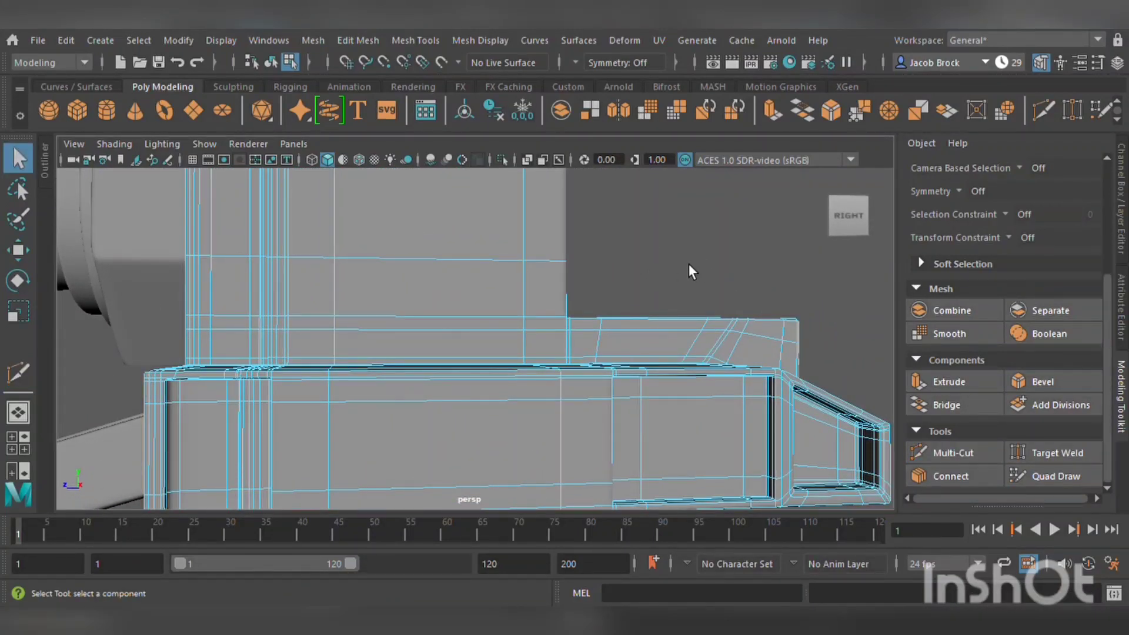
pyautogui.press('f')
pyautogui.press('F8')
pyautogui.click(686, 213)
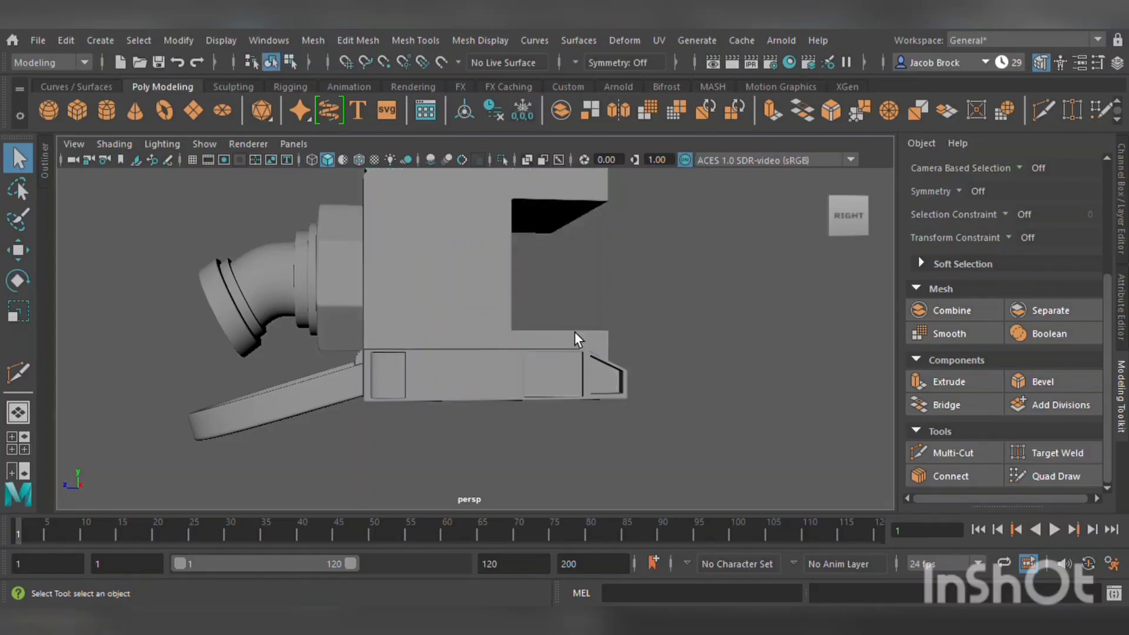
pyautogui.keyDown('alt'); pyautogui.moveTo(574, 332); pyautogui.dragTo(623, 371); pyautogui.keyUp('alt')
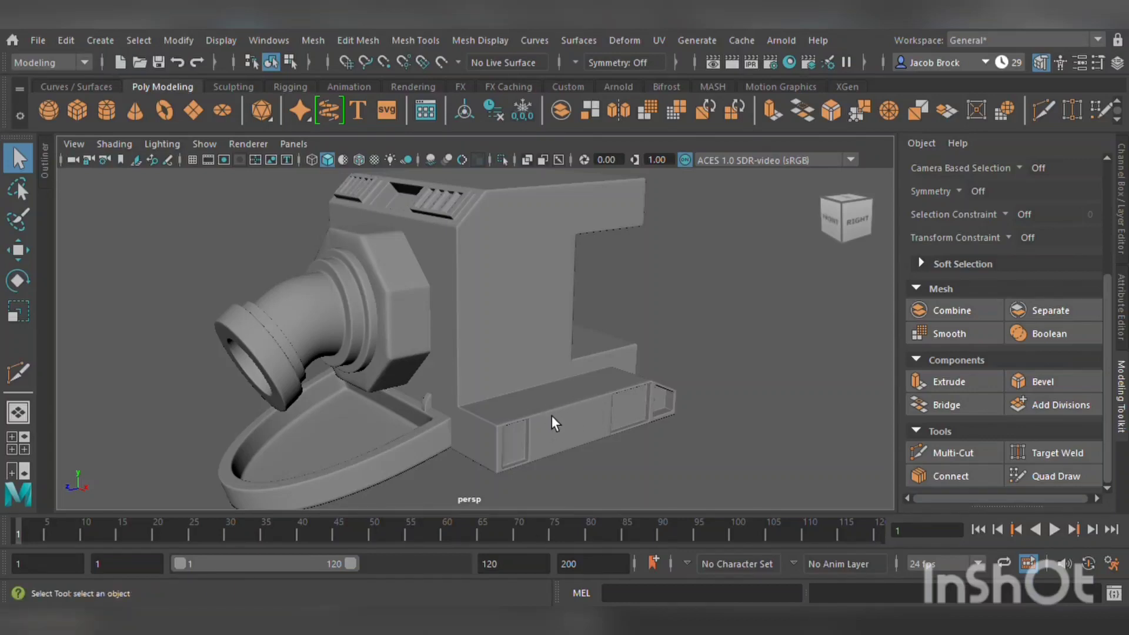
# - Create another polygon cylinder and set its Rotate Z to 90
pyautogui.click(106, 107)
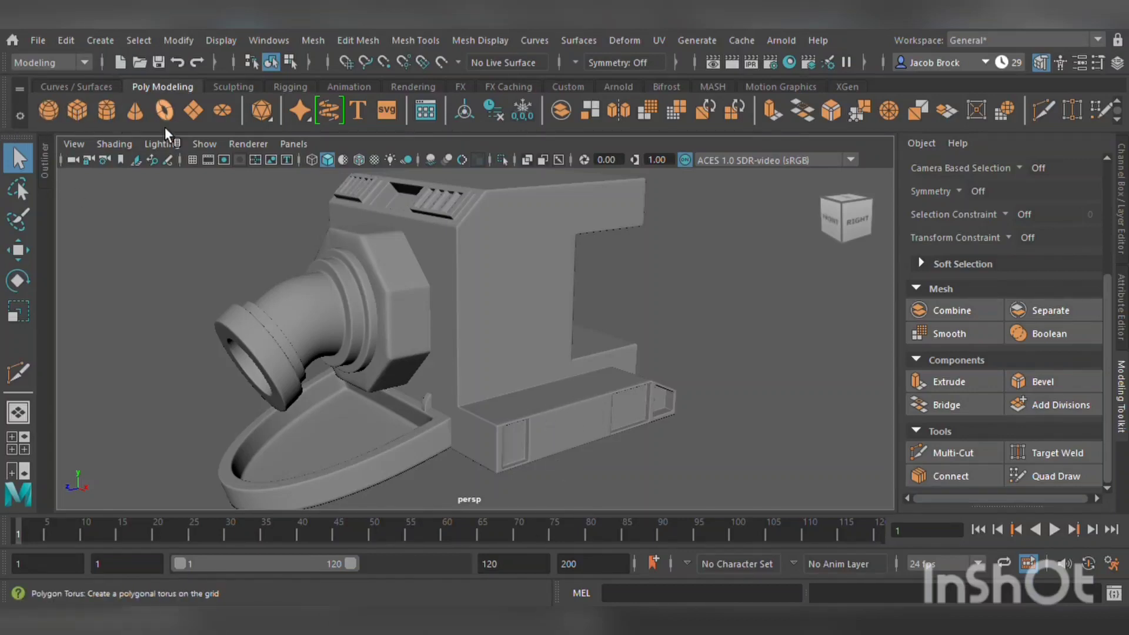
pyautogui.click(1114, 226)
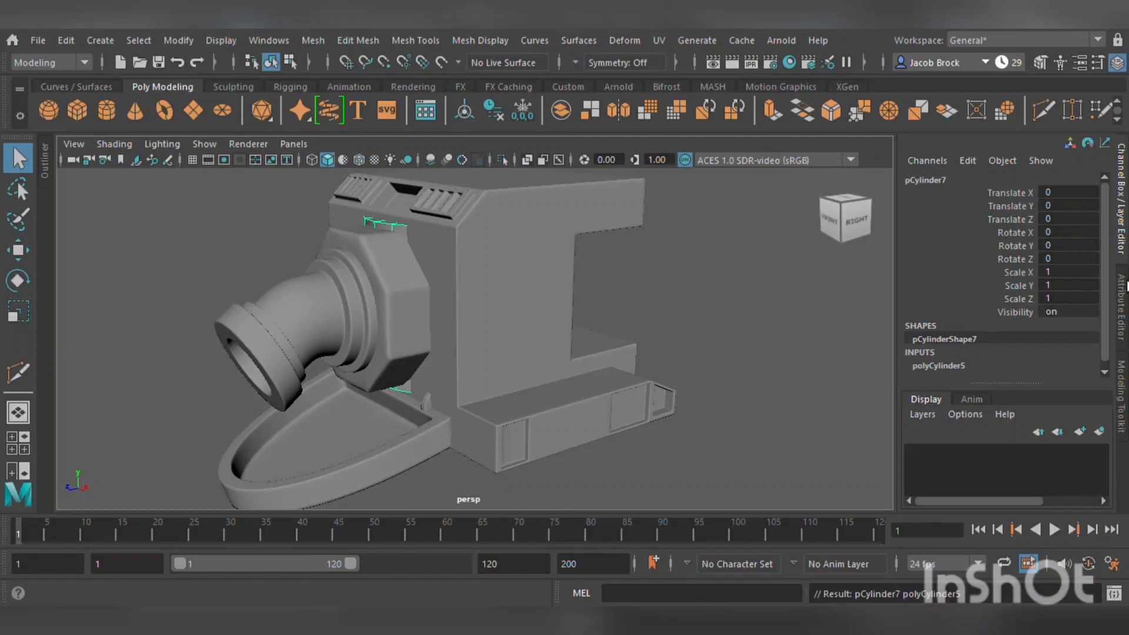
pyautogui.doubleClick(1060, 261)
pyautogui.write('90')
pyautogui.press('Return')
# - Move the new cylinder to the body's side above the base, at about Translate X 1.009, Y -0.699 and Z -0.383
pyautogui.click(17, 250)
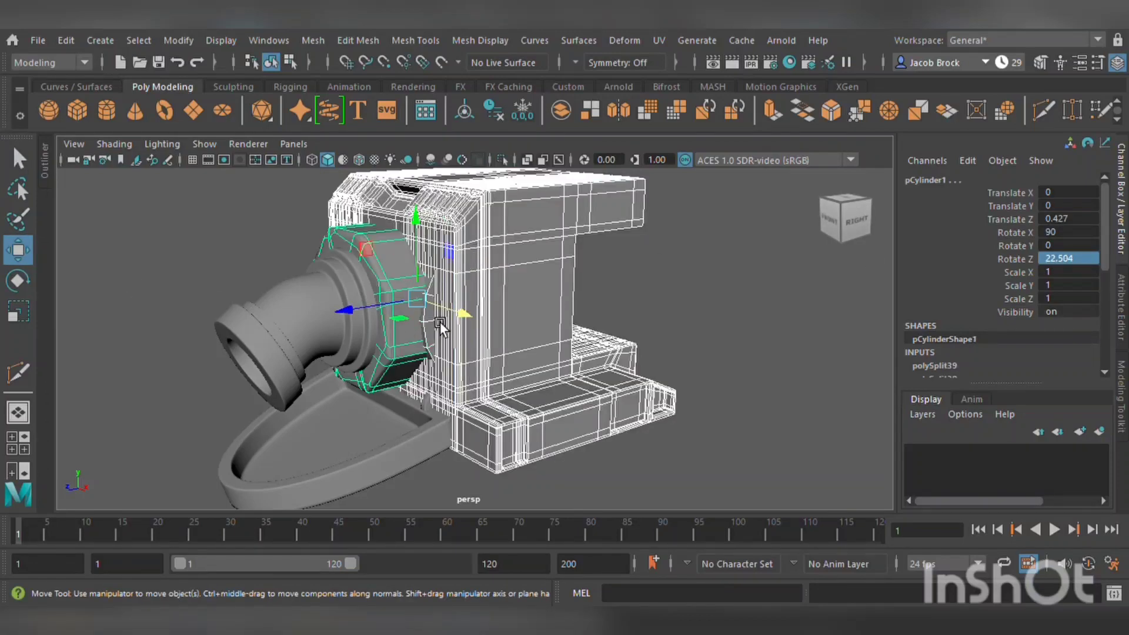
pyautogui.moveTo(455, 252); pyautogui.dragTo(456, 304)
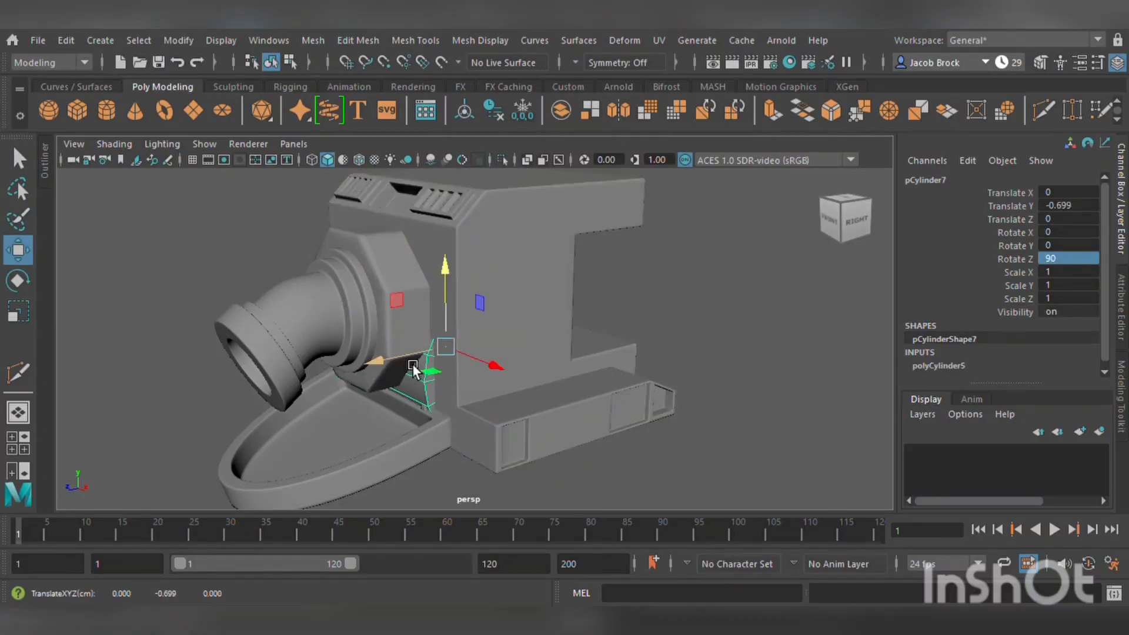
pyautogui.moveTo(412, 358); pyautogui.dragTo(440, 366)
pyautogui.moveTo(527, 351); pyautogui.dragTo(579, 401)
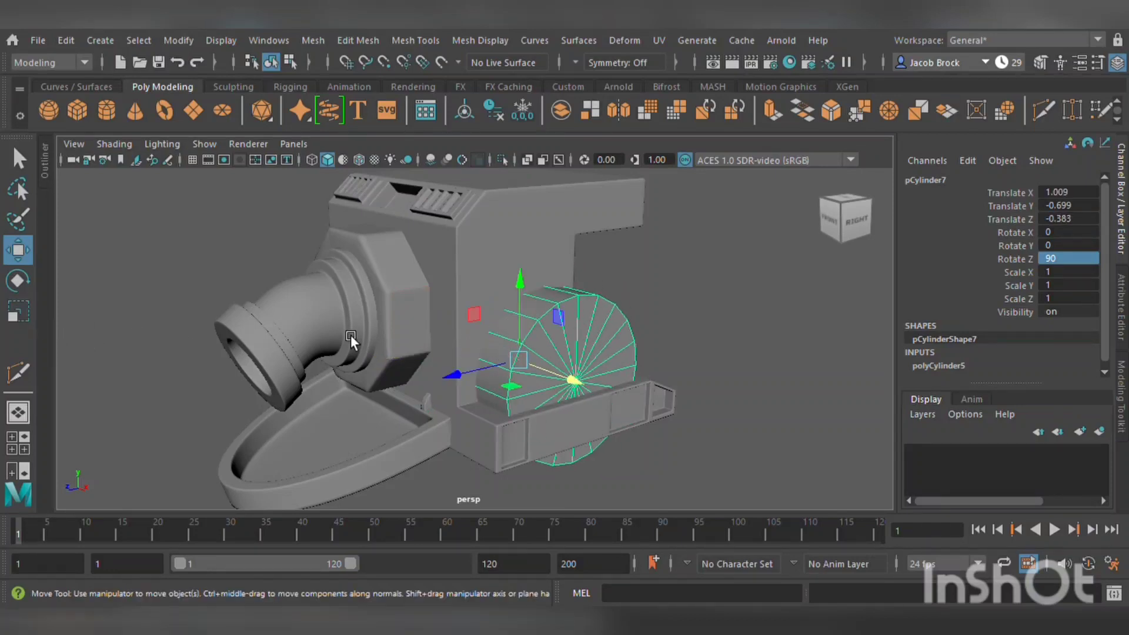
# - Scale the side cylinder to about 0.284, 0.668, 0.284 and move it outward to Translate X 1.626
pyautogui.click(19, 312)
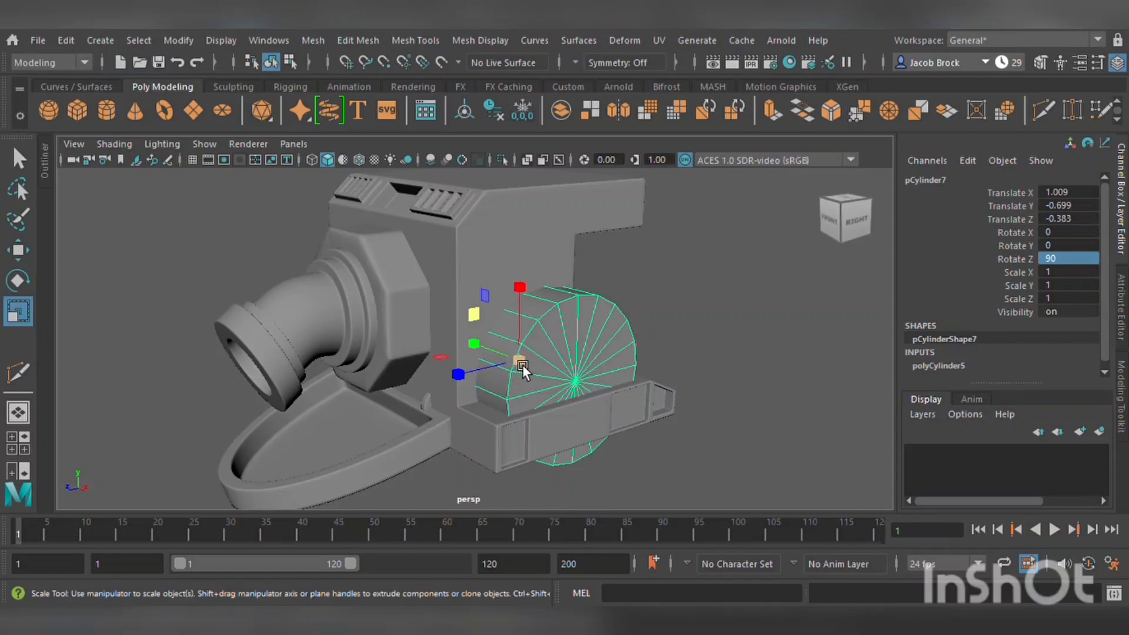
pyautogui.moveTo(522, 364); pyautogui.dragTo(387, 401)
pyautogui.press('w')
pyautogui.click(30, 312)
pyautogui.click(18, 250)
pyautogui.scroll(5, 333, 416)
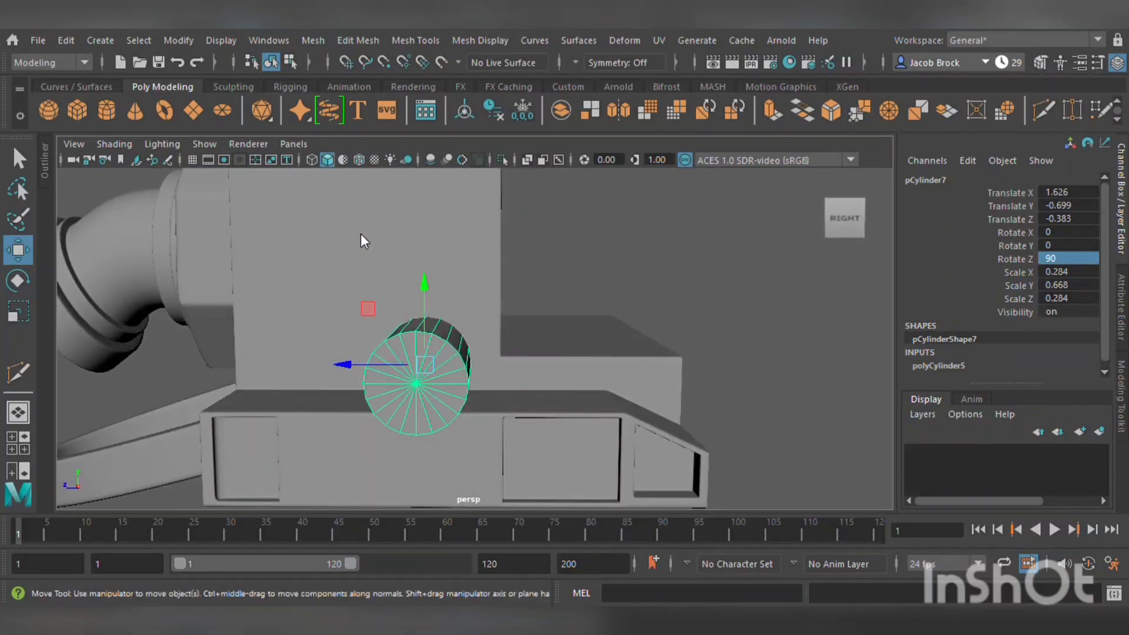
# - Select all faces of the side cylinder's outer end cap, extrude them and scale the extrusion slightly inward to form an outer rim
pyautogui.moveTo(361, 235); pyautogui.dragTo(351, 288, button='right')
pyautogui.click(630, 270)
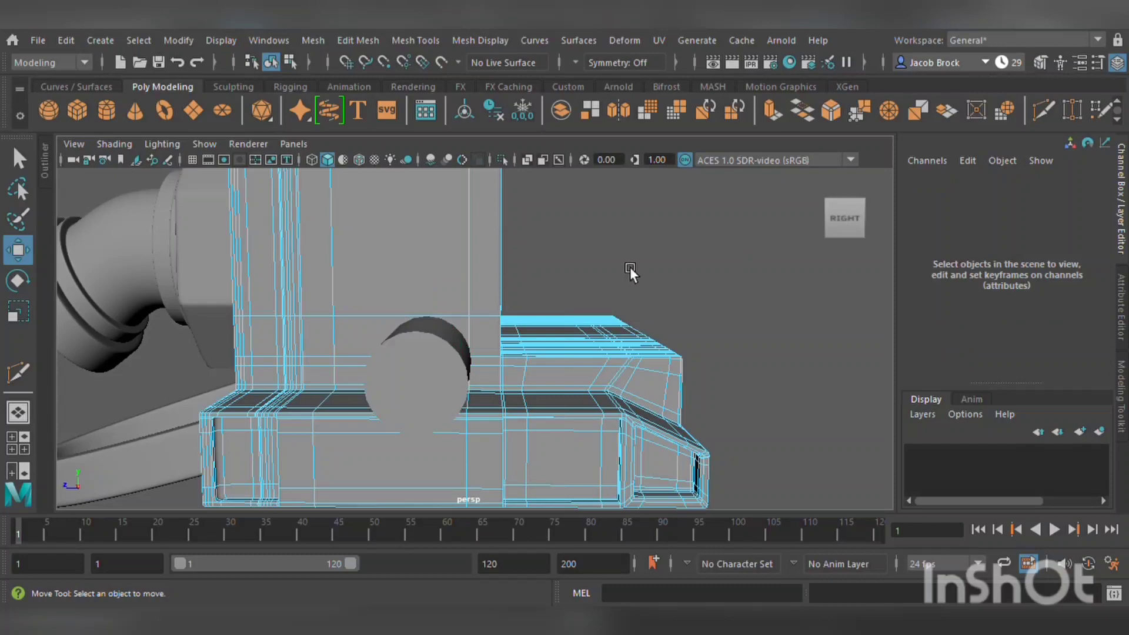
pyautogui.click(431, 388)
pyautogui.press('F8')
pyautogui.click(685, 251)
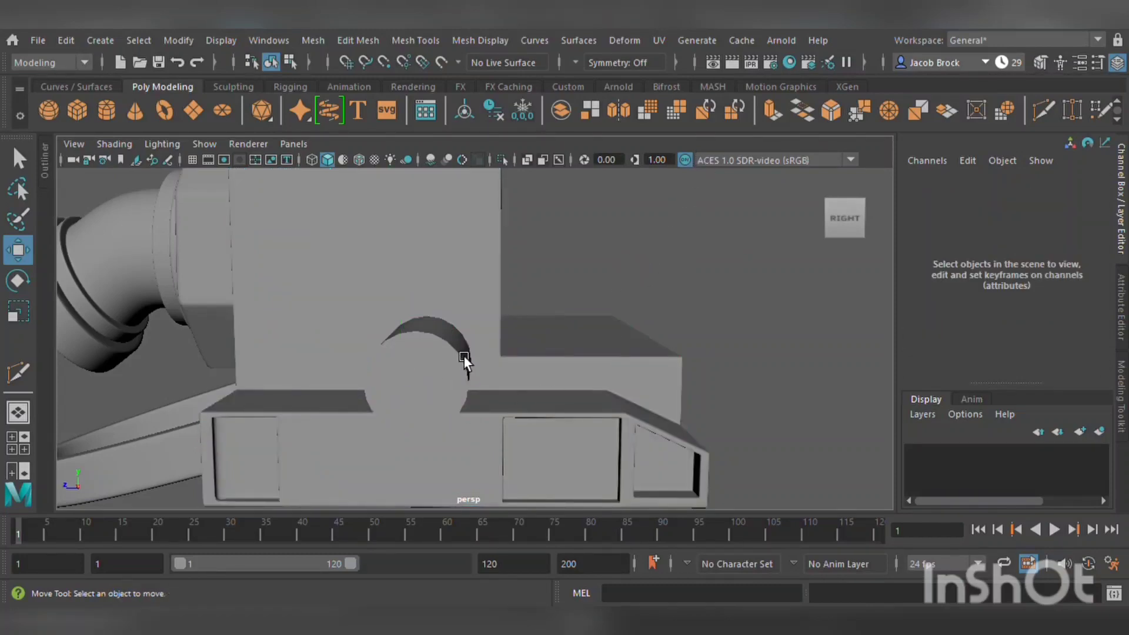
pyautogui.click(465, 359)
pyautogui.press('F11')
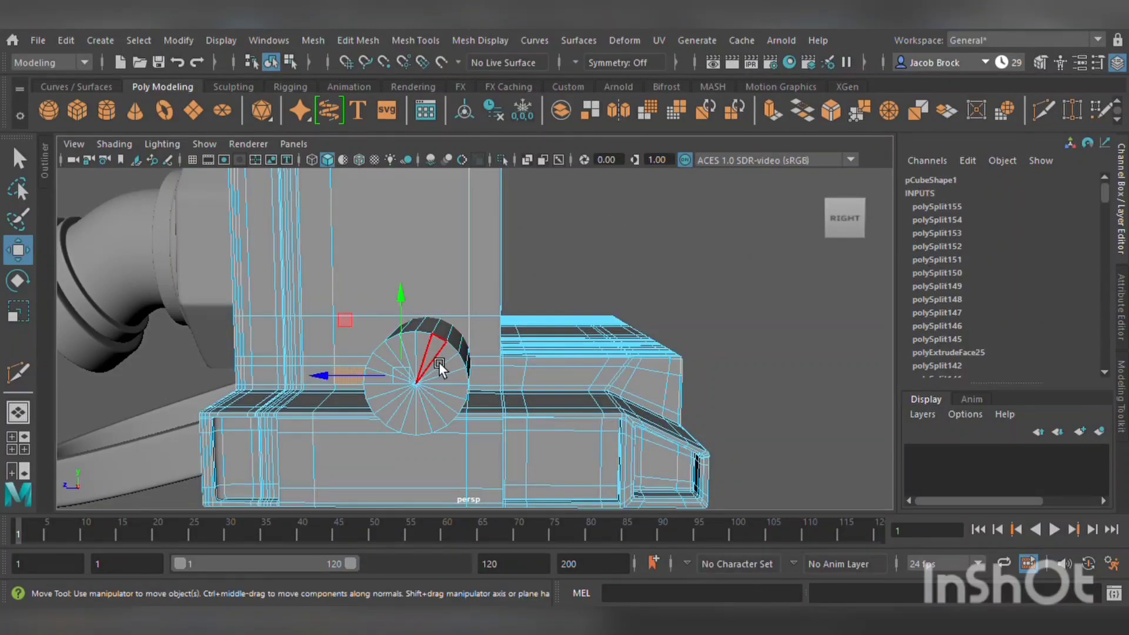
pyautogui.scroll(5, 440, 363)
pyautogui.click(404, 404)
pyautogui.moveTo(380, 400)
pyautogui.mouseDown()
pyautogui.moveTo(371, 383)
pyautogui.moveTo(266, 422)
pyautogui.moveTo(370, 457)
pyautogui.moveTo(359, 471)
pyautogui.moveTo(406, 393)
pyautogui.mouseUp()
pyautogui.scroll(-5, 406, 393)
pyautogui.click(1122, 307)
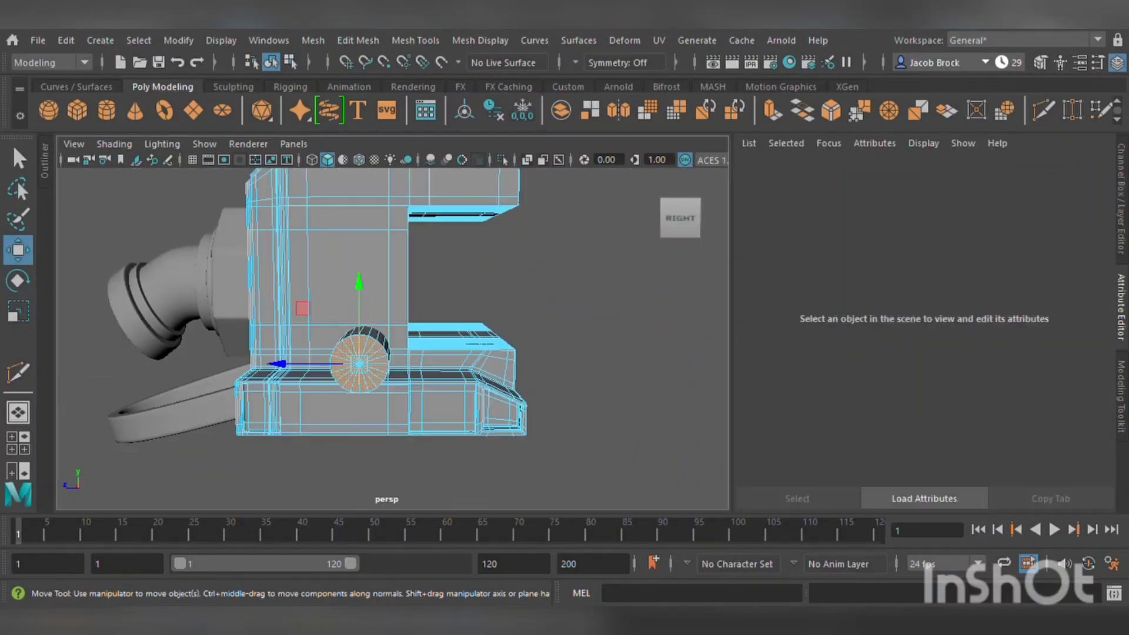
pyautogui.click(1122, 397)
pyautogui.click(949, 392)
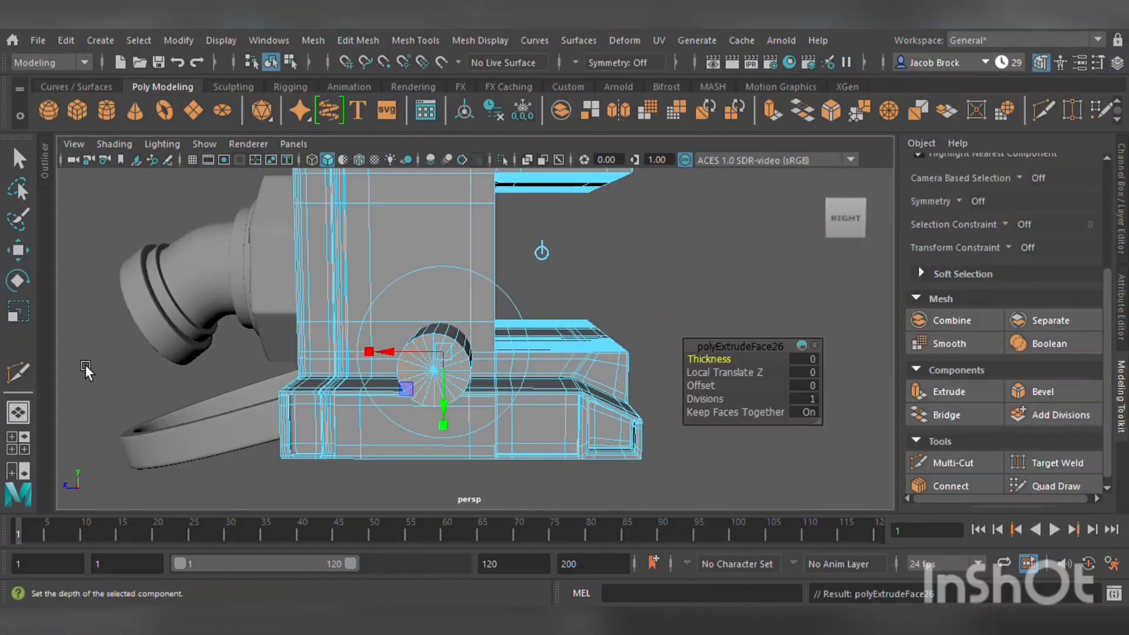
pyautogui.click(18, 320)
pyautogui.moveTo(451, 376); pyautogui.dragTo(440, 376)
# - Extrude the end cap's inner faces again and scale them inward to form a second concentric ring
pyautogui.click(956, 400)
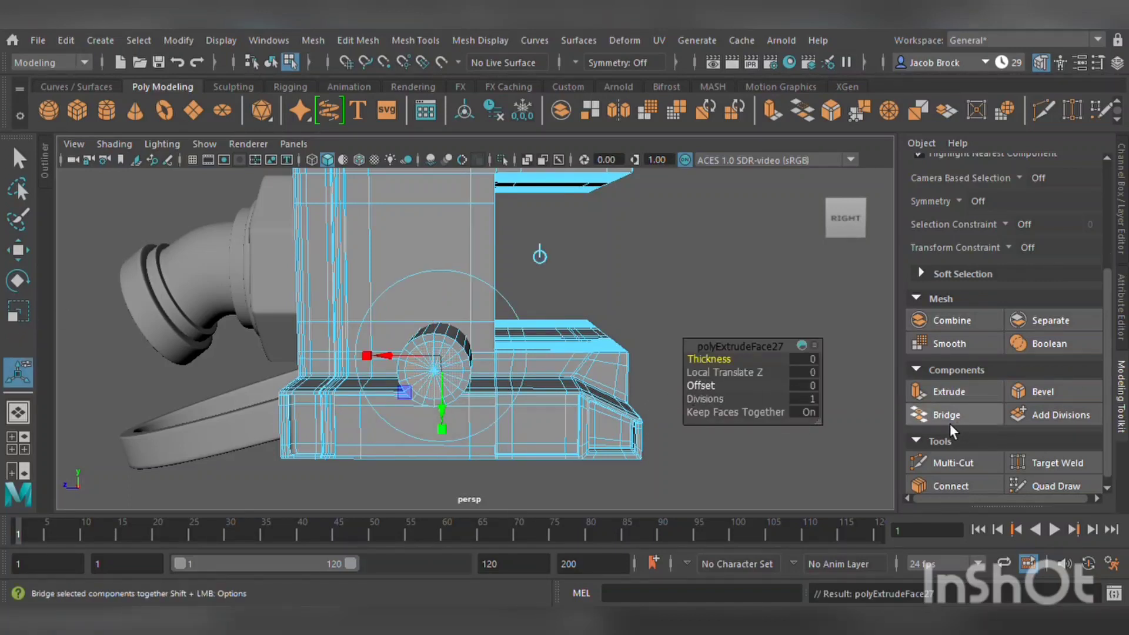
pyautogui.click(18, 311)
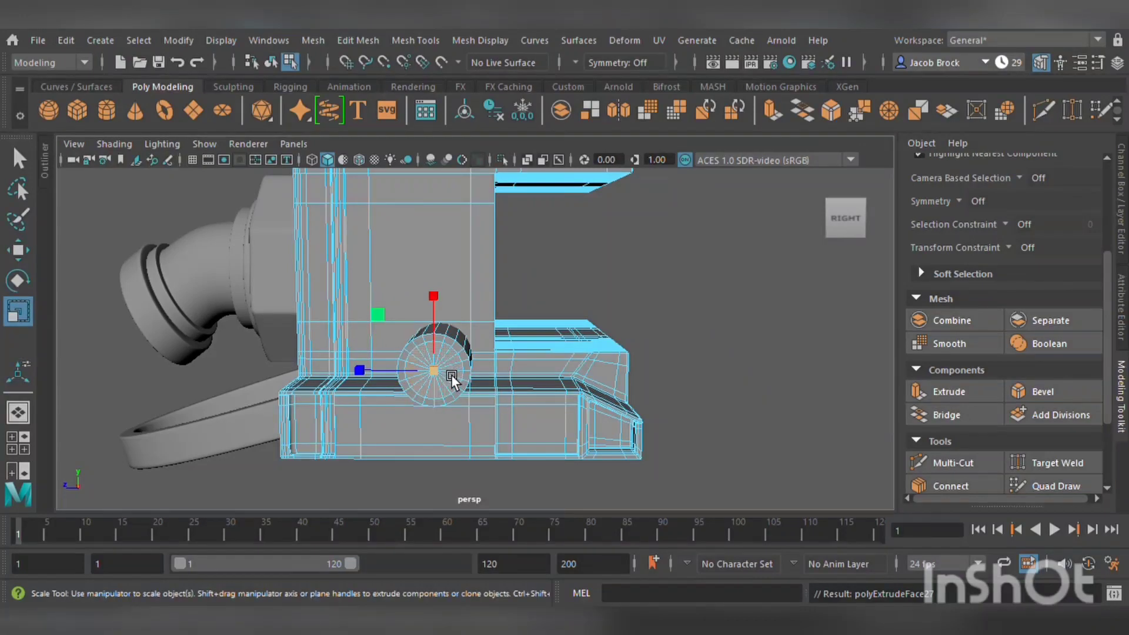
pyautogui.moveTo(448, 376); pyautogui.dragTo(439, 371)
# - Select the second ring of faces on the cap, extrude it inward with Local Translate Z -0.069, and return to object selection
pyautogui.scroll(5, 444, 379)
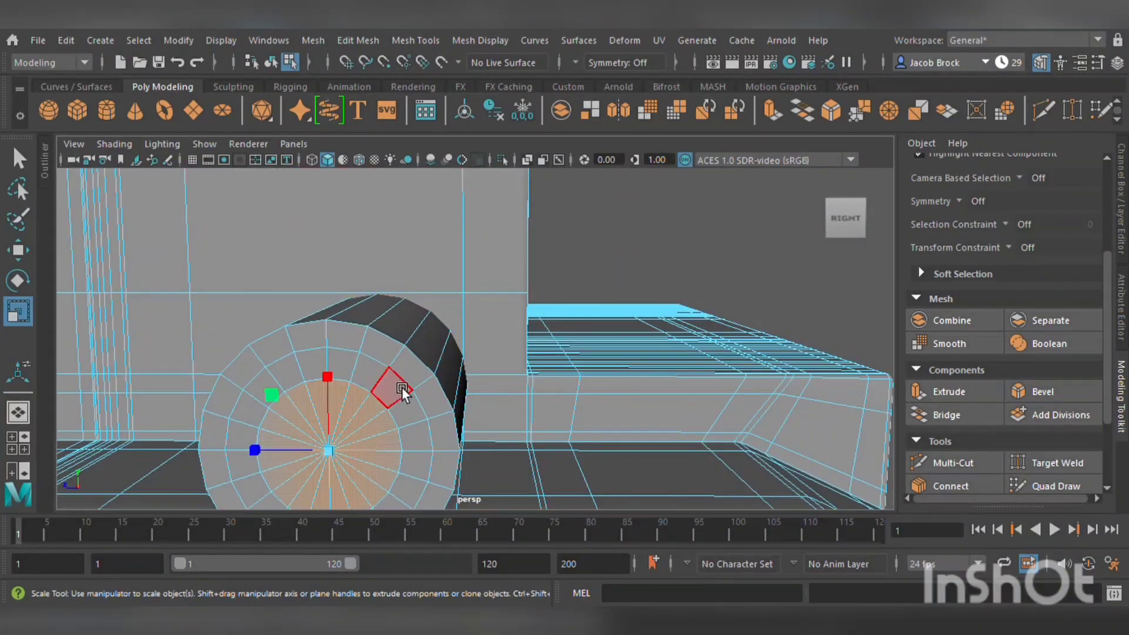
pyautogui.click(388, 380)
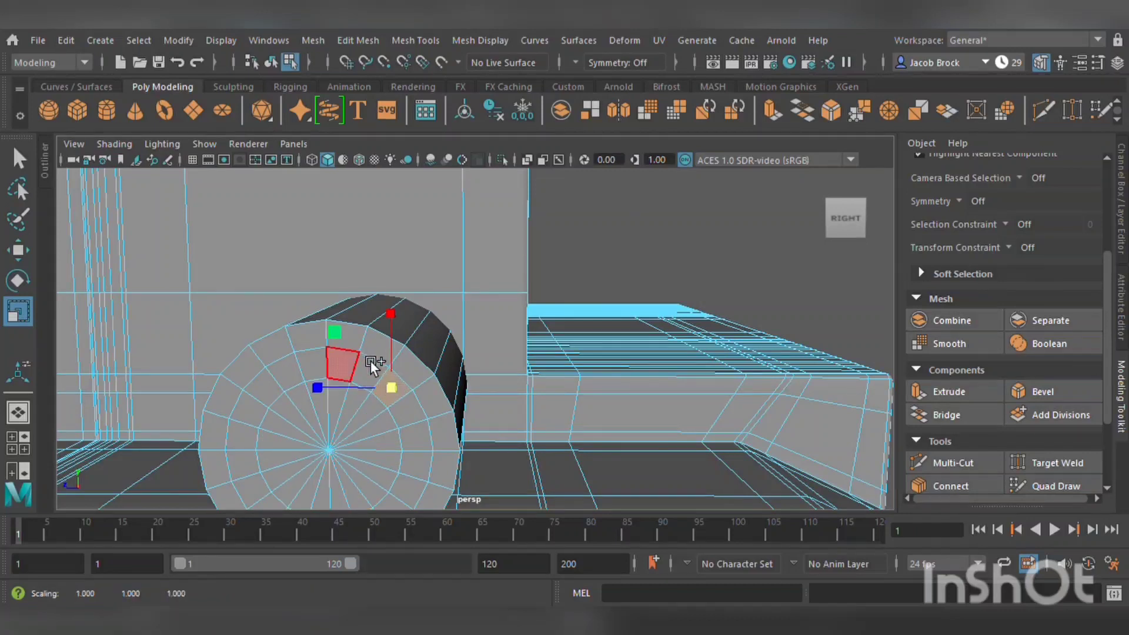
pyautogui.keyDown('shift'); pyautogui.click(340, 363); pyautogui.keyUp('shift')
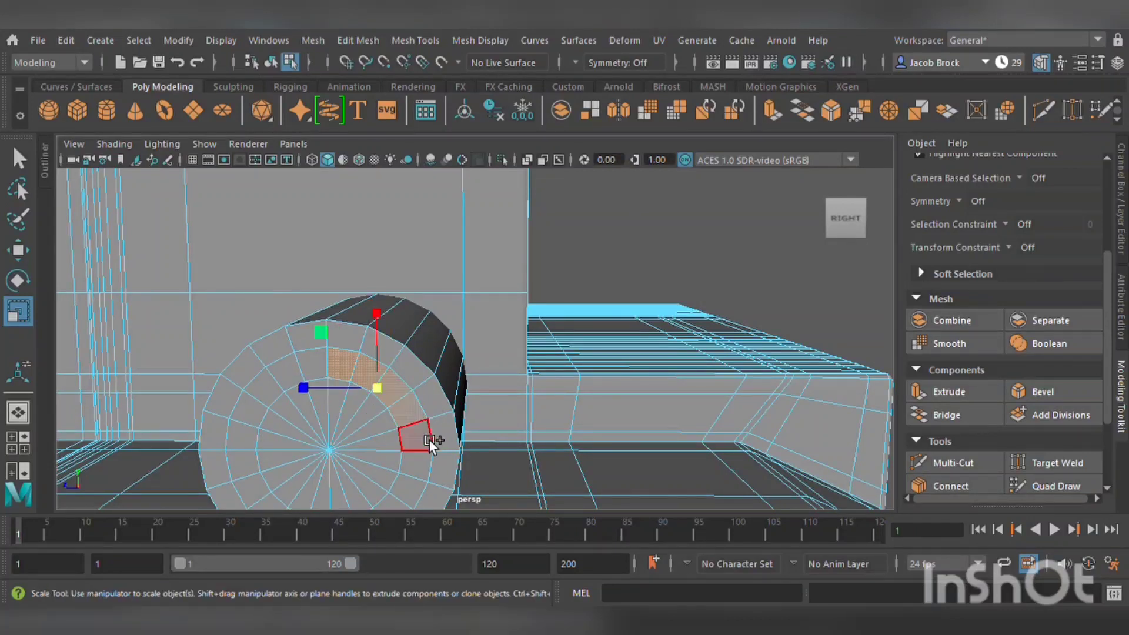
pyautogui.keyDown('shift'); pyautogui.doubleClick(431, 470); pyautogui.keyUp('shift')
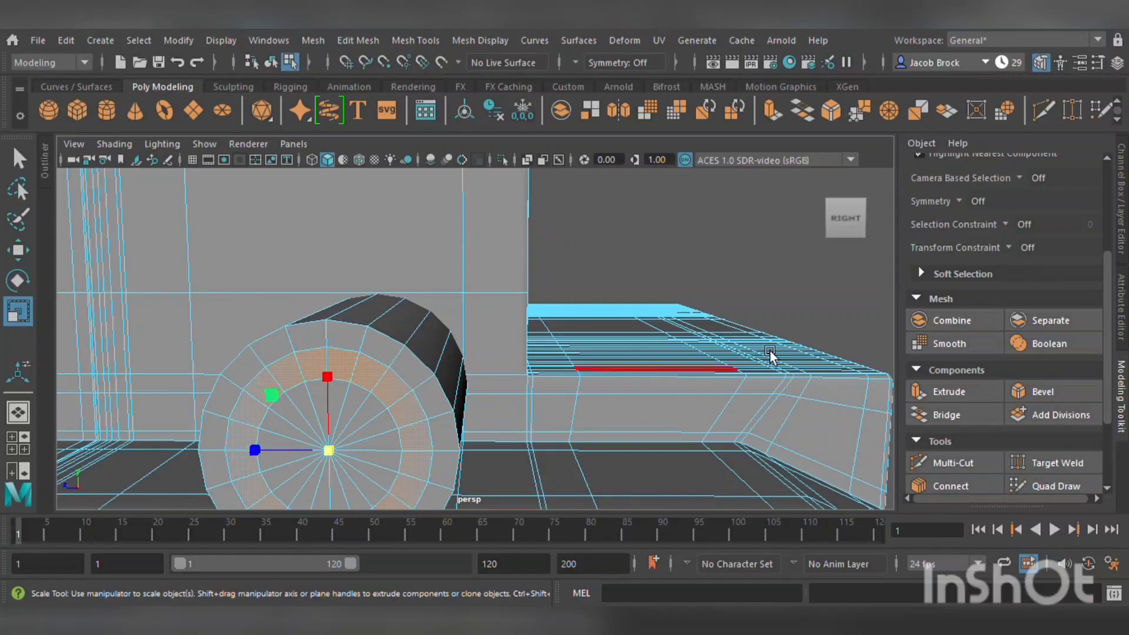
pyautogui.hotkey('ctrl', 'e')
pyautogui.keyDown('alt'); pyautogui.moveTo(379, 416); pyautogui.dragTo(233, 386); pyautogui.keyUp('alt')
pyautogui.scroll(-5, 259, 370)
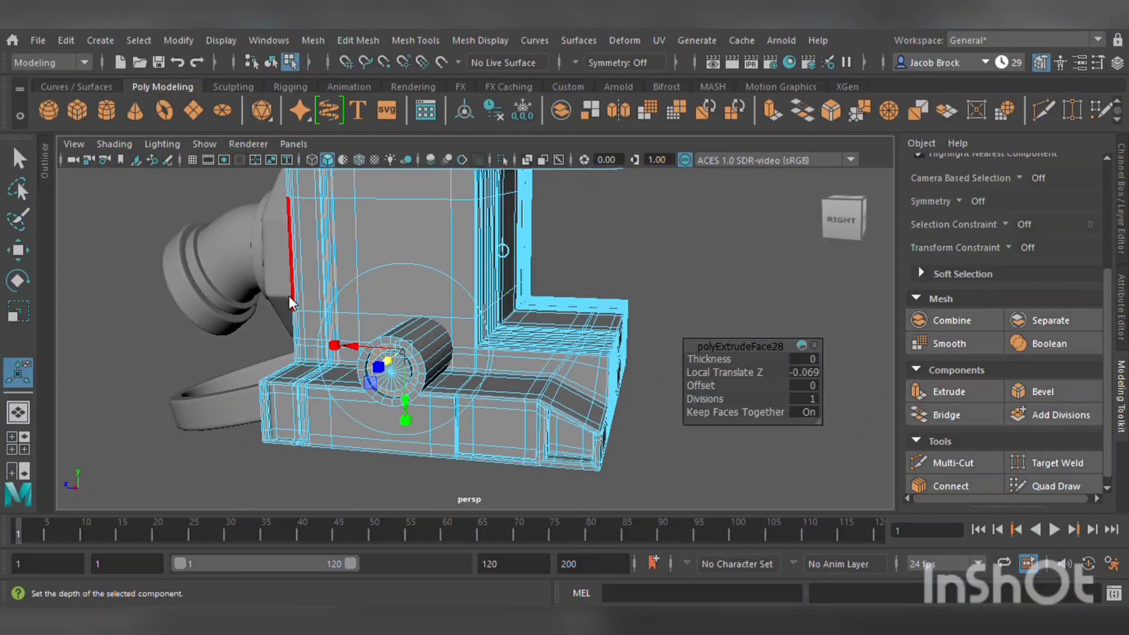
pyautogui.moveTo(363, 158); pyautogui.dragTo(366, 154, button='right')
pyautogui.click(120, 336)
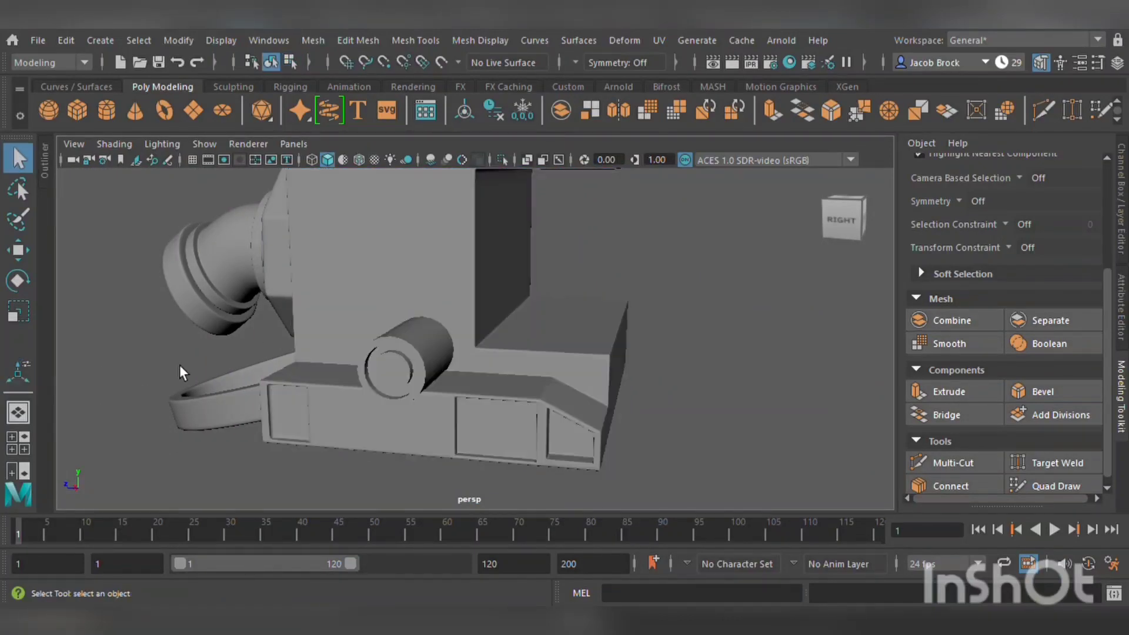
# - Insert Multi-Cut support edge loops around the side cylinder's outer rim and the edges of its circular groove, then return to object selection
pyautogui.scroll(5, 259, 371)
pyautogui.click(342, 377)
pyautogui.click(944, 461)
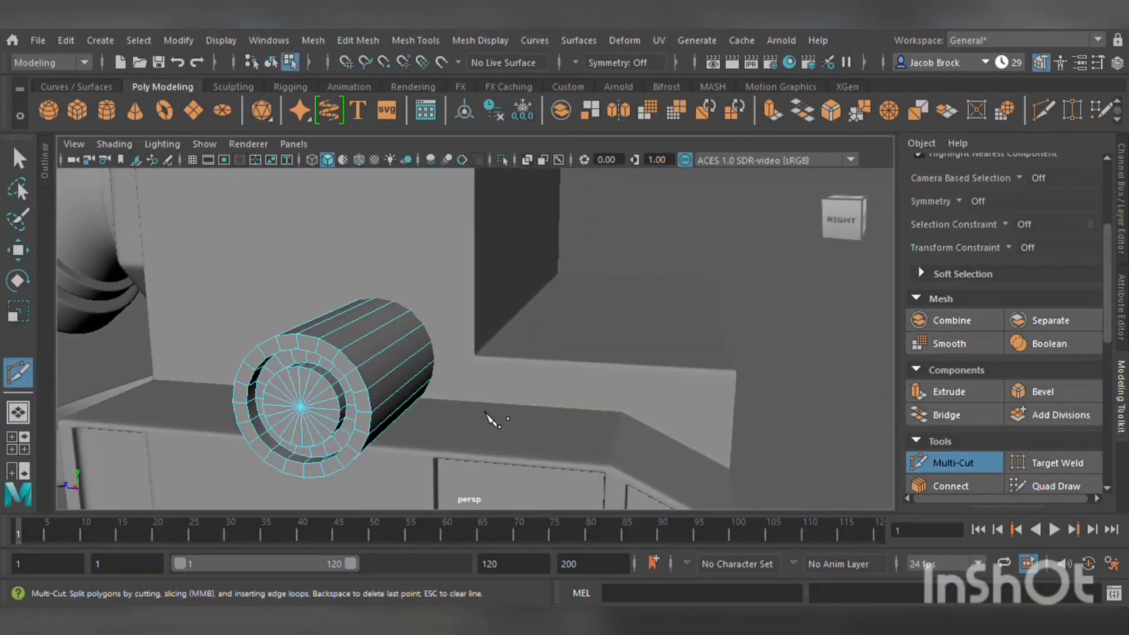
pyautogui.keyDown('ctrl'); pyautogui.click(372, 381); pyautogui.keyUp('ctrl')
pyautogui.scroll(5, 380, 384)
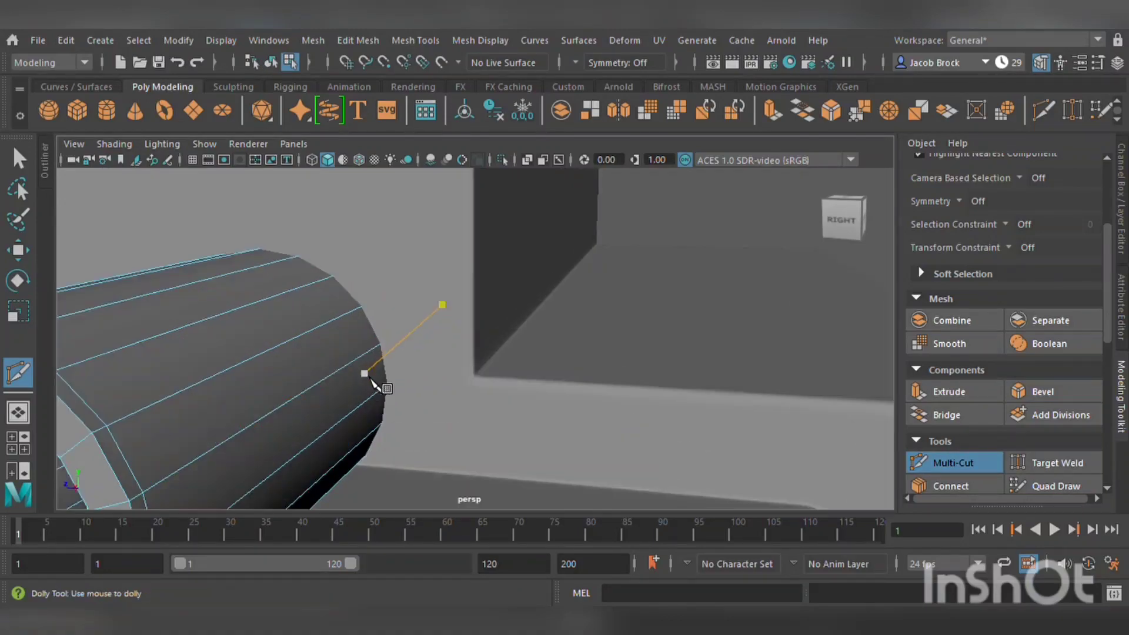
pyautogui.keyDown('alt'); pyautogui.moveTo(377, 418); pyautogui.dragTo(457, 406, button='middle'); pyautogui.keyUp('alt')
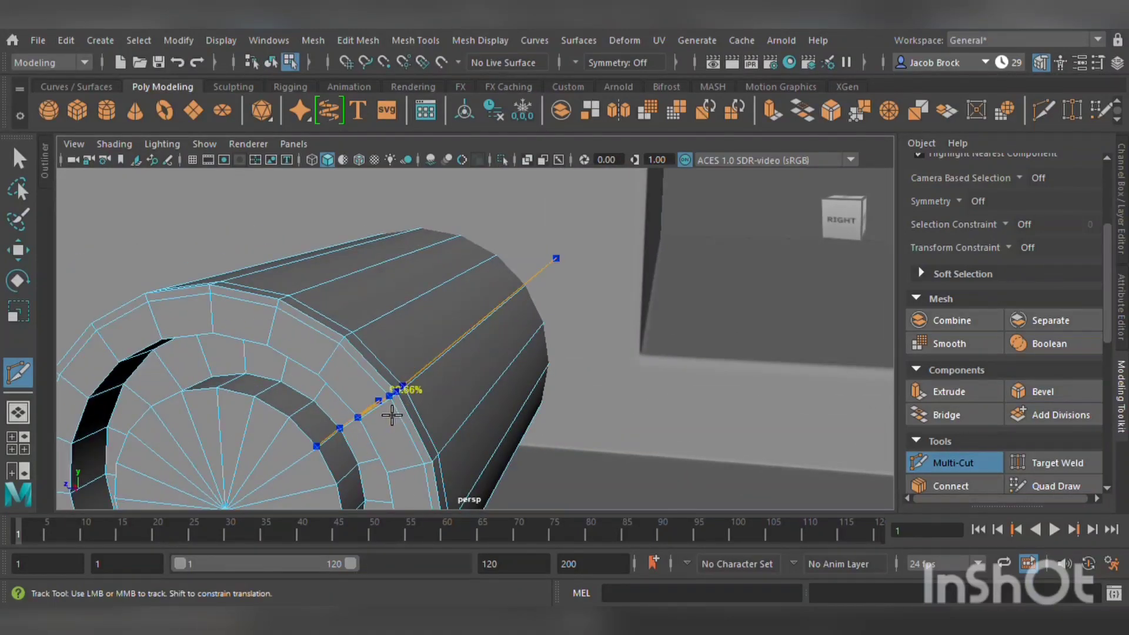
pyautogui.keyDown('alt'); pyautogui.moveTo(378, 425); pyautogui.dragTo(494, 429); pyautogui.keyUp('alt')
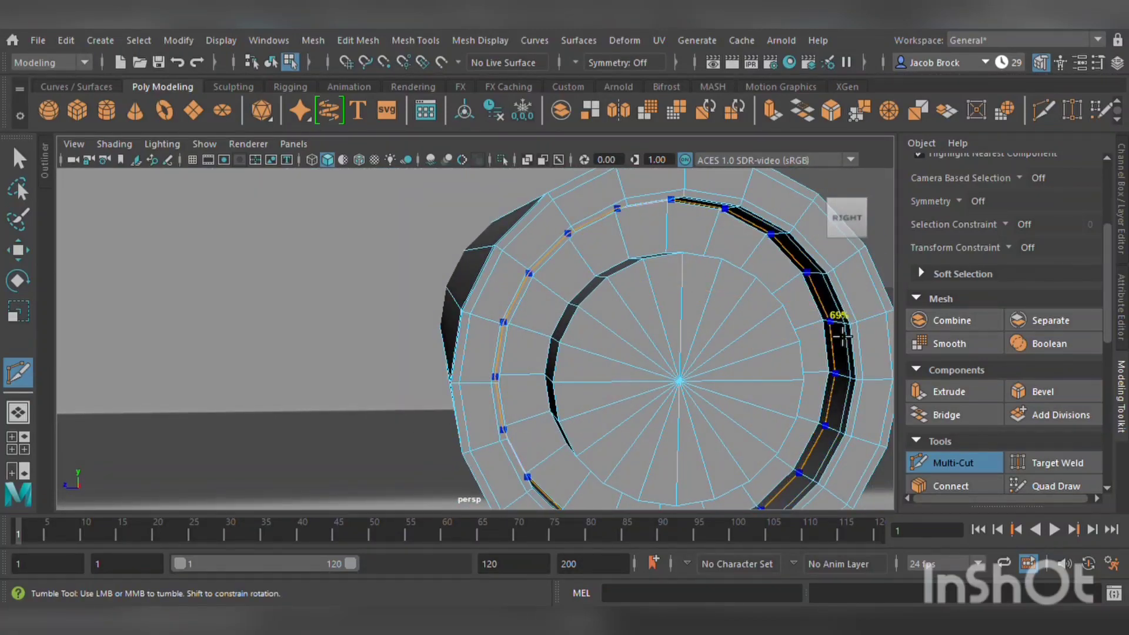
pyautogui.keyDown('alt'); pyautogui.moveTo(802, 345); pyautogui.dragTo(647, 342); pyautogui.keyUp('alt')
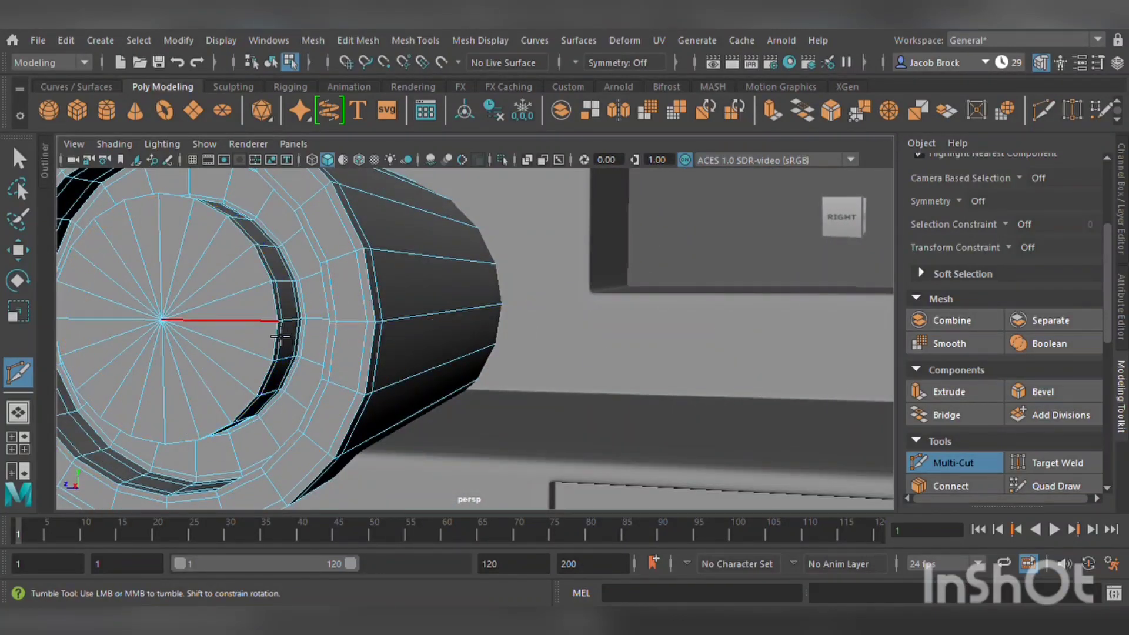
pyautogui.scroll(-5, 312, 390)
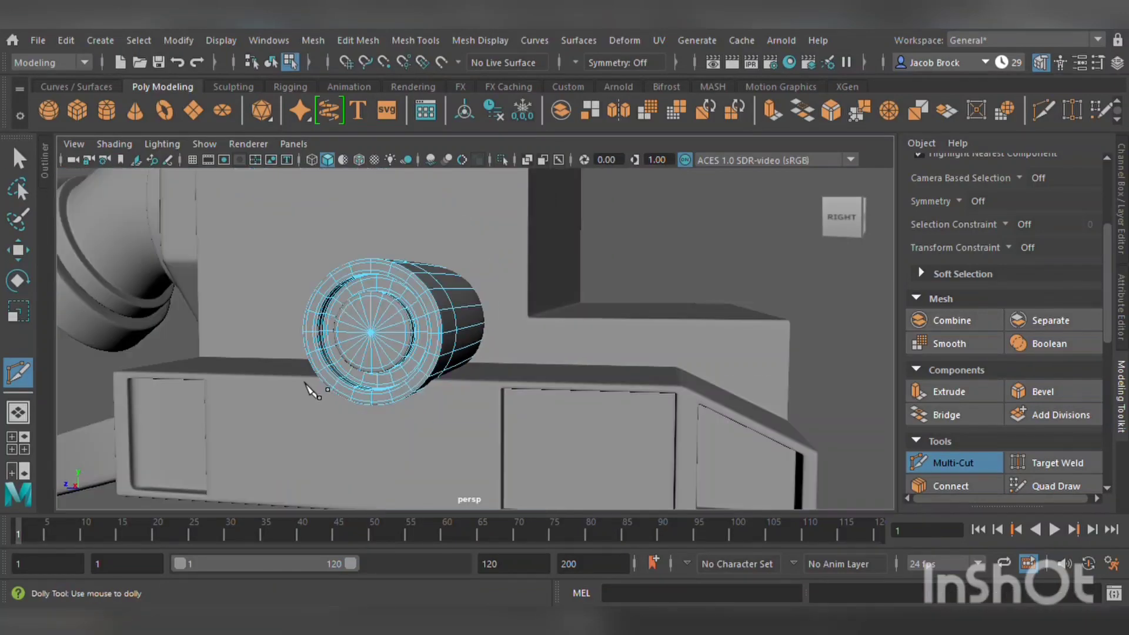
pyautogui.click(19, 159)
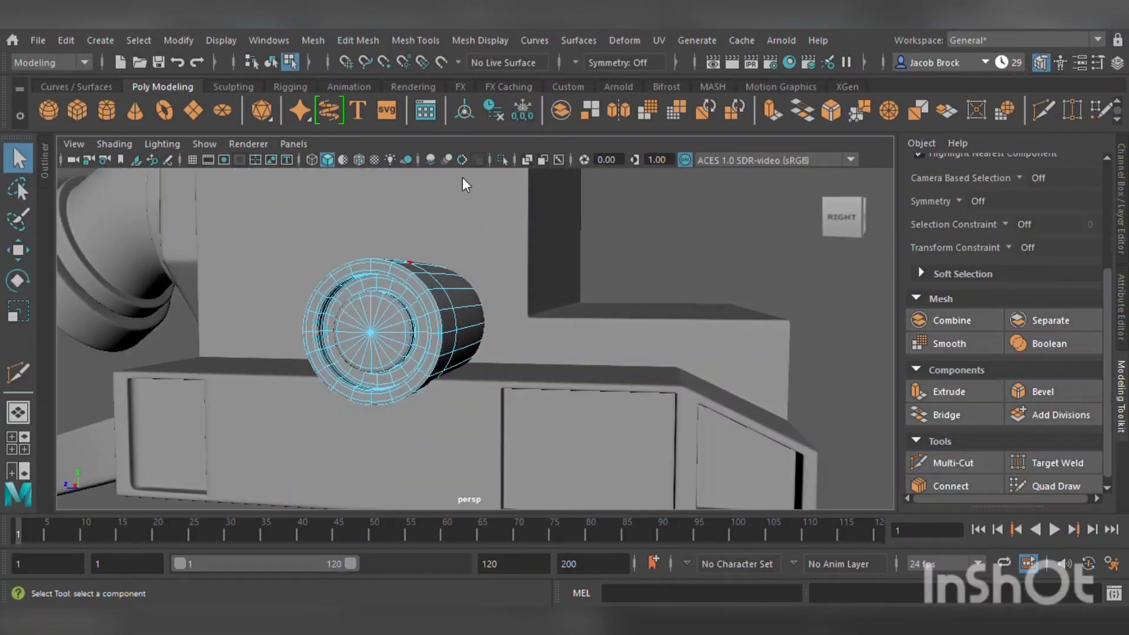
pyautogui.press('F8')
# - Shorten the side cylinder to a Y scale of about 0.568 and lower it to Translate Y -0.893
pyautogui.keyDown('alt'); pyautogui.moveTo(465, 185); pyautogui.dragTo(694, 331); pyautogui.keyUp('alt')
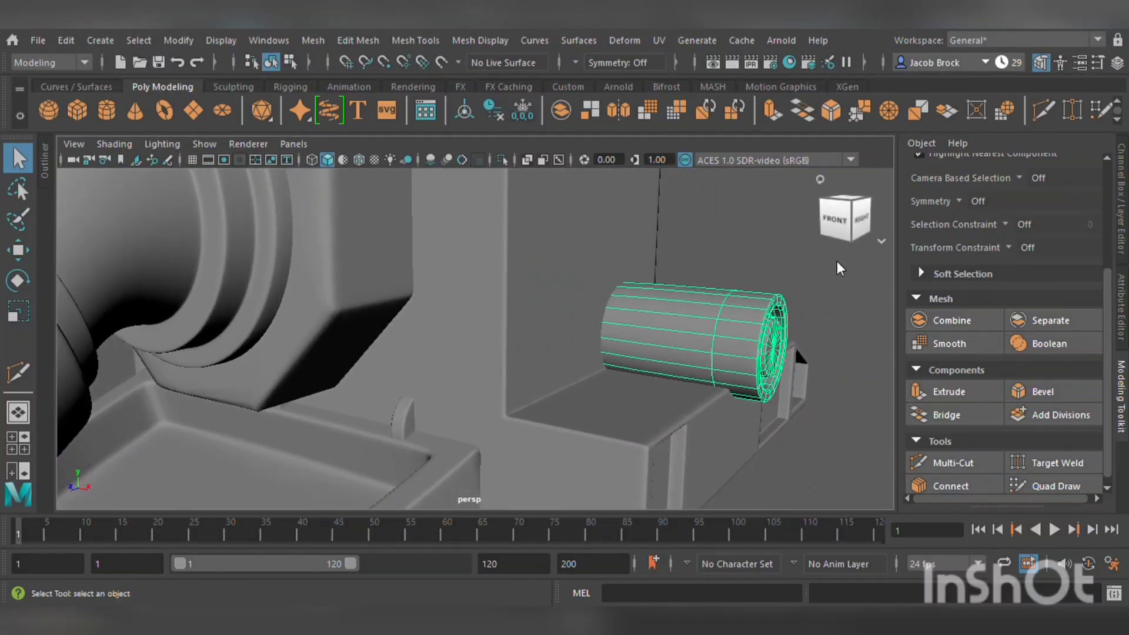
pyautogui.press('w')
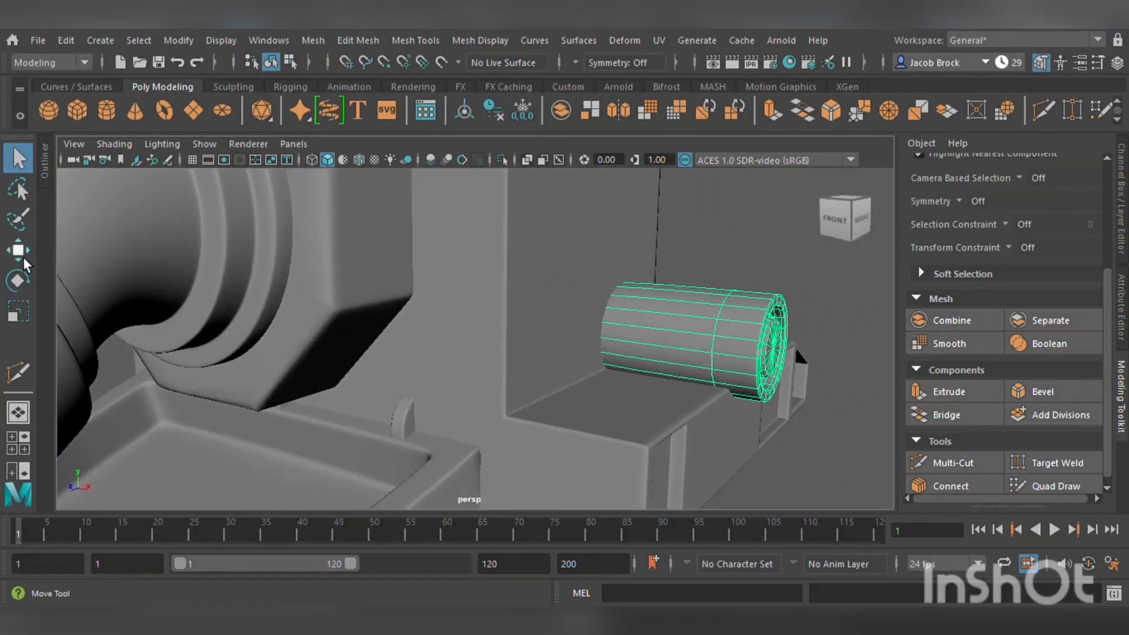
pyautogui.press('e')
pyautogui.press('r')
pyautogui.moveTo(639, 343); pyautogui.dragTo(613, 331)
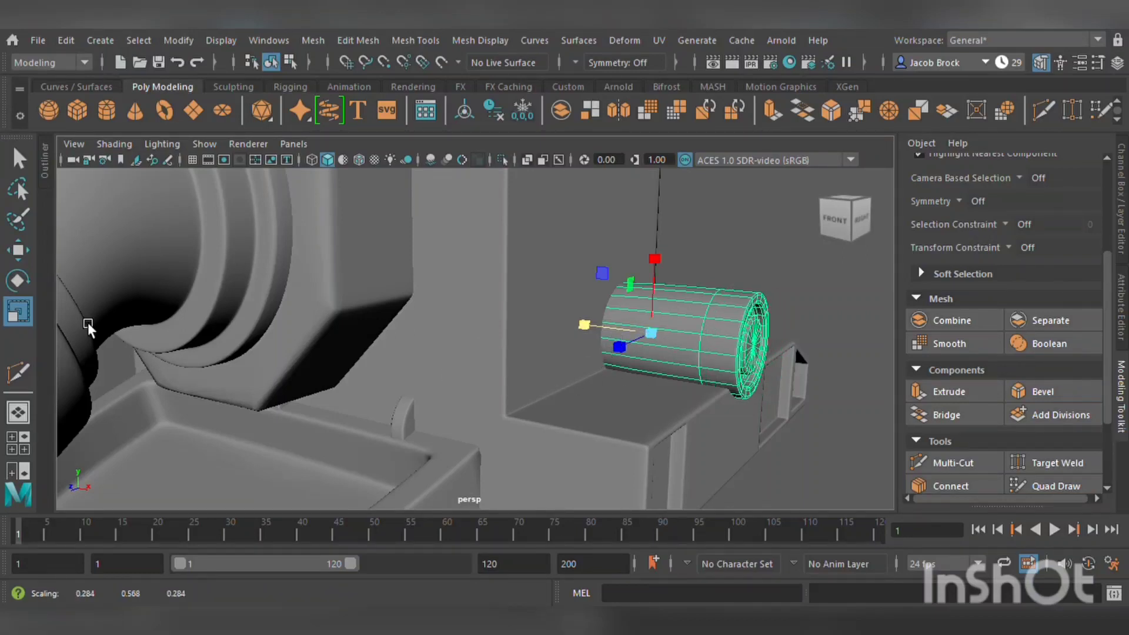
pyautogui.click(18, 251)
pyautogui.moveTo(654, 259); pyautogui.dragTo(657, 300)
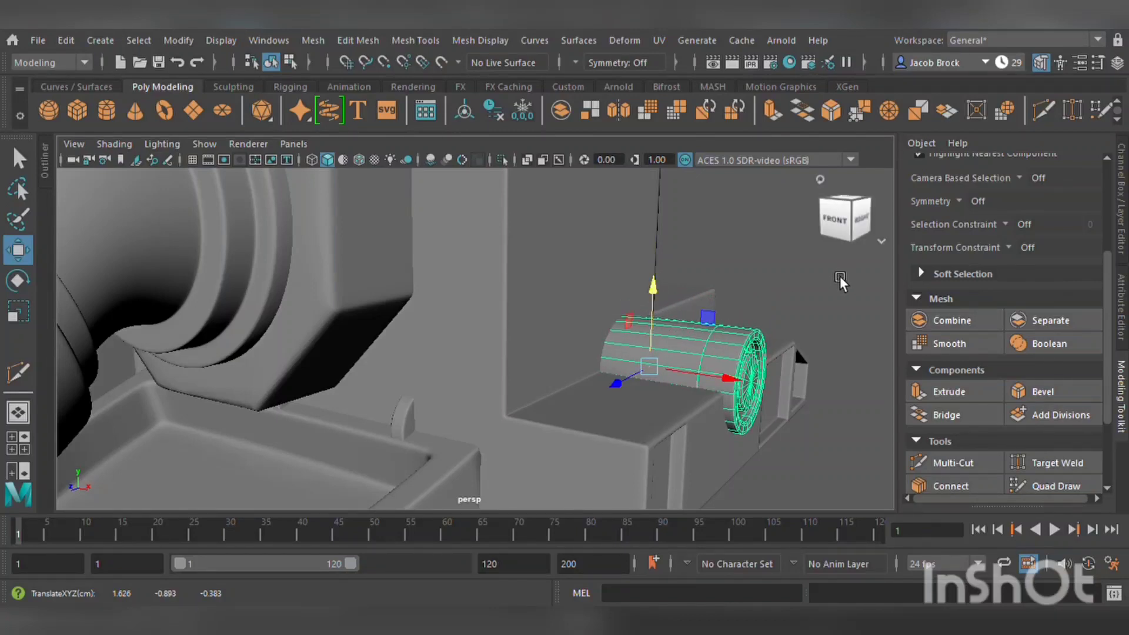
# - Deselect the small side cylinder and examine the whole model from its right side, front and back
pyautogui.click(792, 300)
pyautogui.scroll(-5, 806, 319)
pyautogui.keyDown('alt'); pyautogui.moveTo(801, 372); pyautogui.dragTo(736, 384); pyautogui.keyUp('alt')
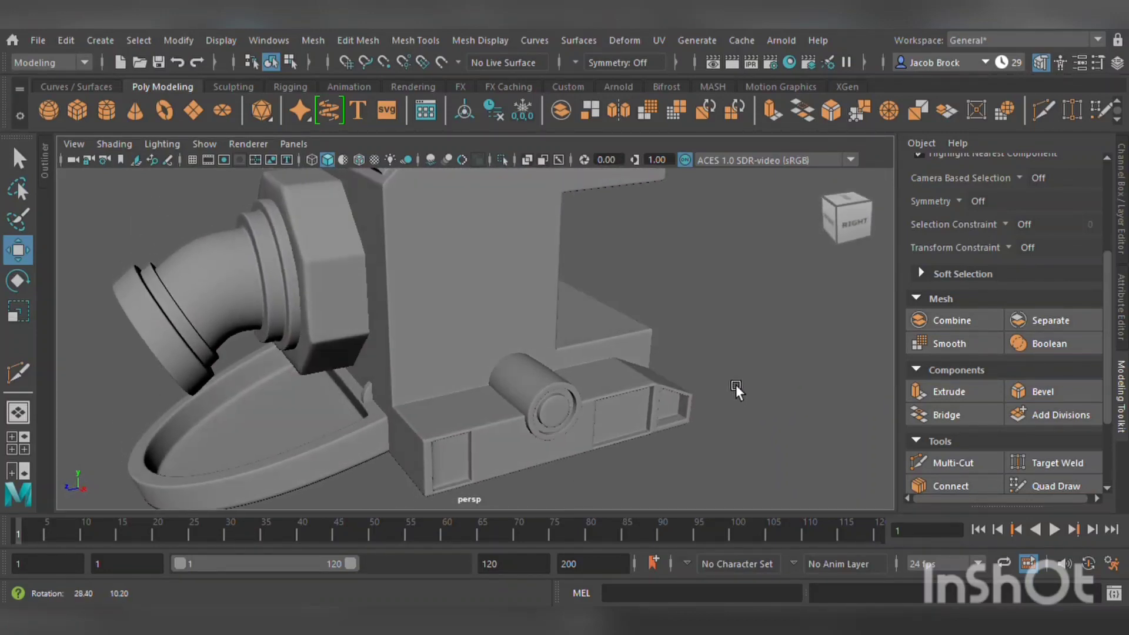
pyautogui.scroll(-3, 736, 385)
pyautogui.keyDown('alt'); pyautogui.moveTo(686, 320); pyautogui.dragTo(661, 337); pyautogui.keyUp('alt')
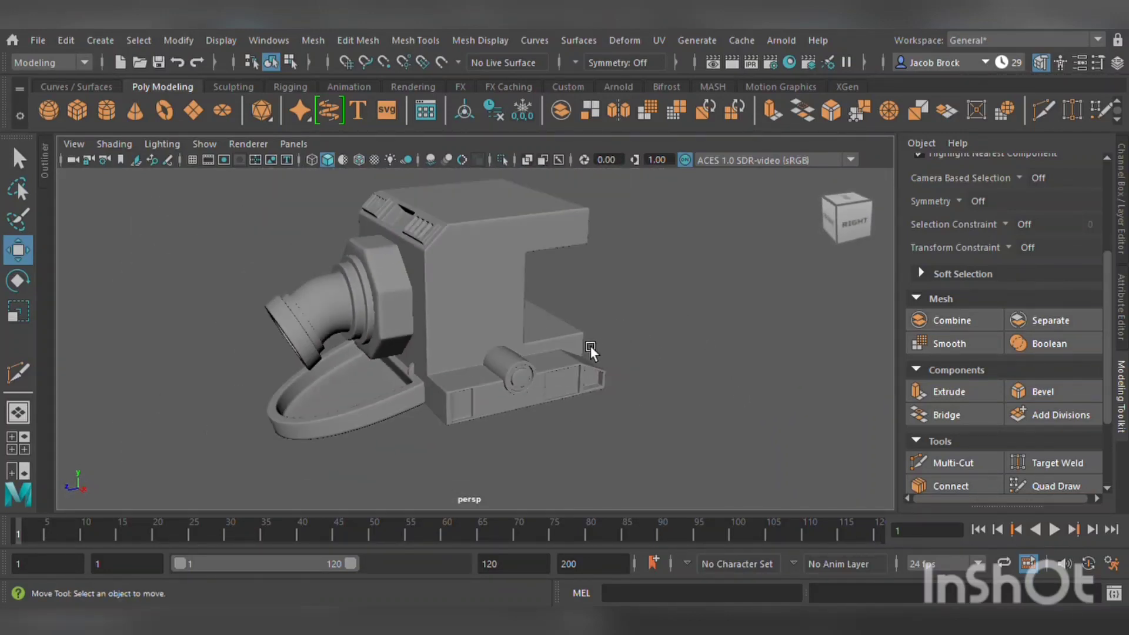
pyautogui.keyDown('alt'); pyautogui.moveTo(527, 335); pyautogui.dragTo(590, 320); pyautogui.keyUp('alt')
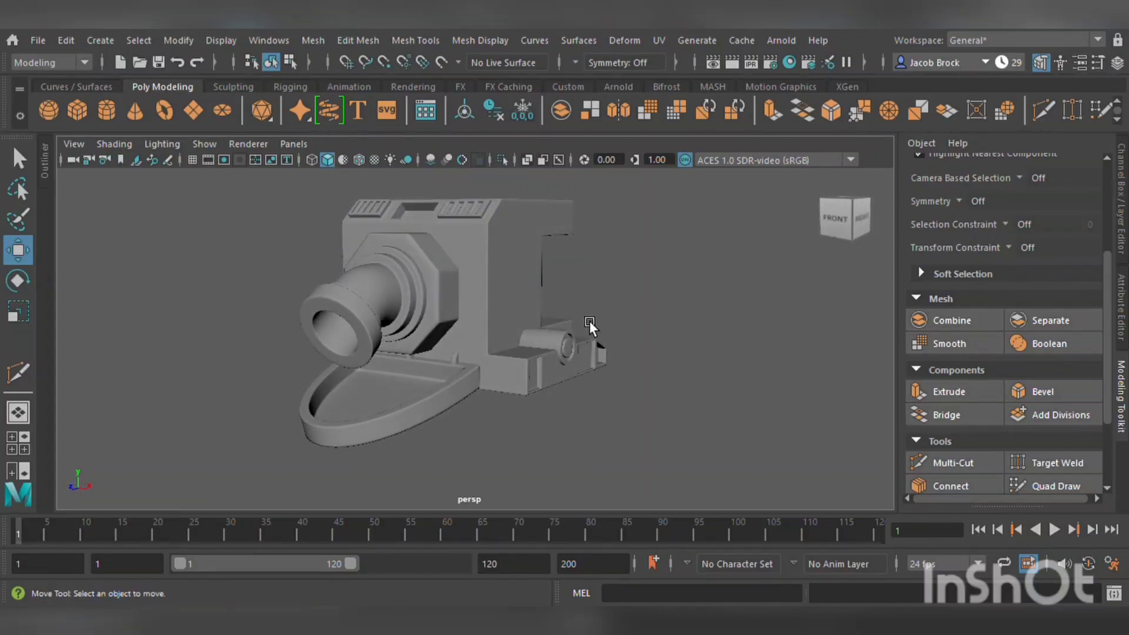
pyautogui.keyDown('alt'); pyautogui.moveTo(593, 319); pyautogui.dragTo(386, 330); pyautogui.keyUp('alt')
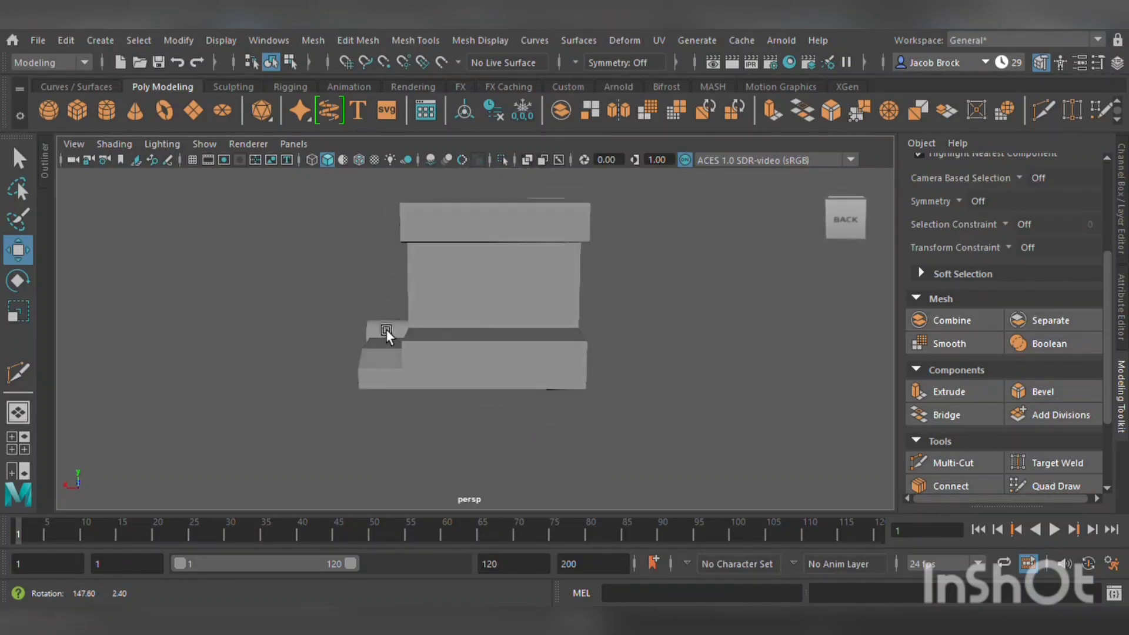
# - Create a polygon cylinder and move it into the open gap between the upper and lower blocks at the model's back
pyautogui.click(117, 116)
pyautogui.keyDown('alt'); pyautogui.moveTo(472, 301); pyautogui.dragTo(400, 347); pyautogui.keyUp('alt')
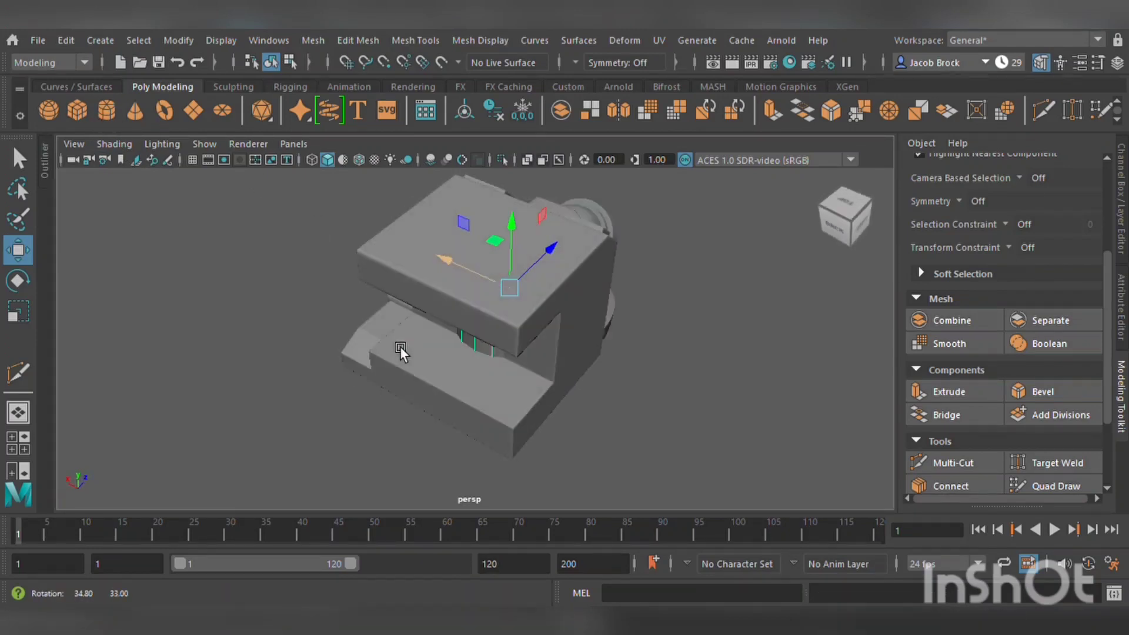
pyautogui.moveTo(552, 263); pyautogui.dragTo(527, 408)
pyautogui.scroll(3, 612, 305)
pyautogui.scroll(4, 557, 367)
pyautogui.scroll(3, 527, 409)
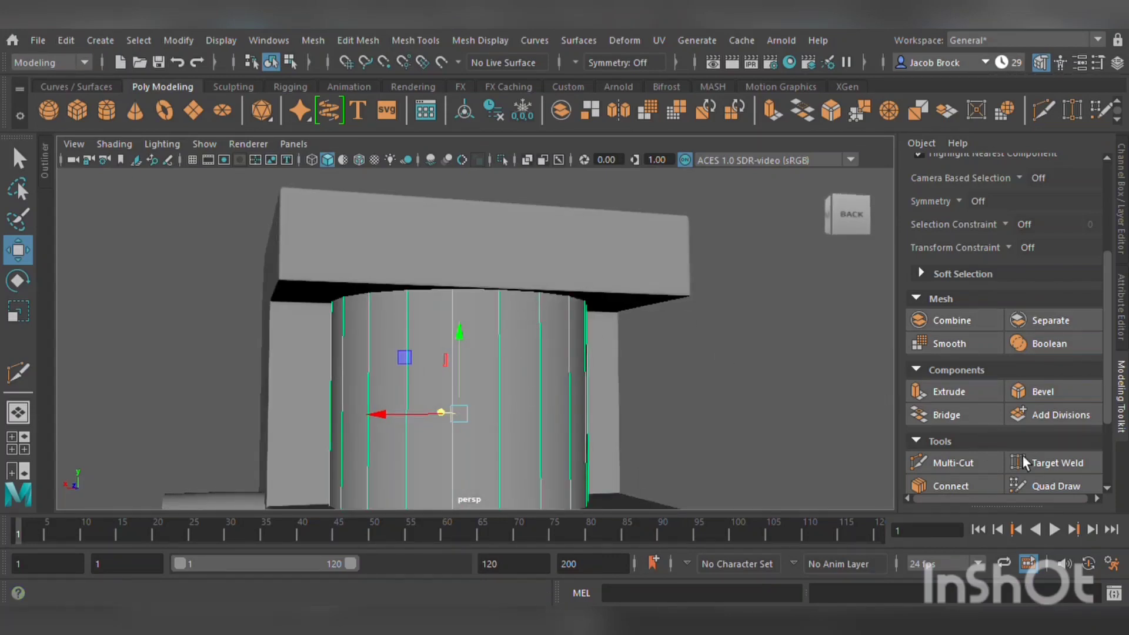
# - Insert one edge loop near the top and one near the bottom of the rear cylinder with Multi-Cut
pyautogui.click(969, 463)
pyautogui.keyDown('ctrl'); pyautogui.click(494, 321); pyautogui.keyUp('ctrl')
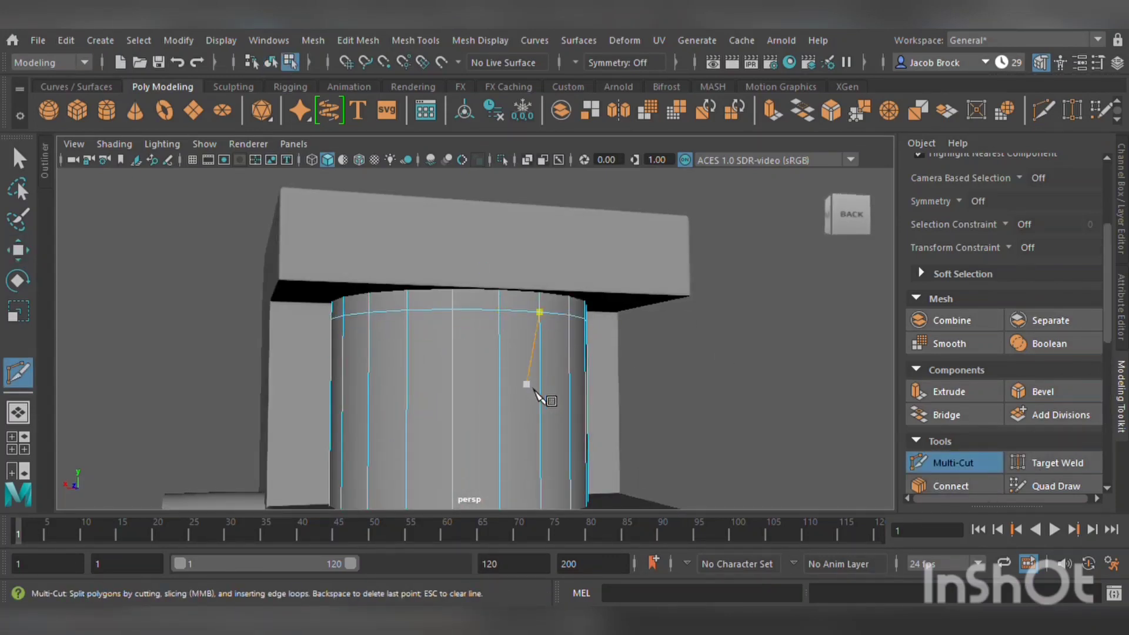
pyautogui.keyDown('alt'); pyautogui.moveTo(535, 391); pyautogui.dragTo(489, 448, button='middle'); pyautogui.keyUp('alt')
pyautogui.keyDown('ctrl'); pyautogui.click(488, 448); pyautogui.keyUp('ctrl')
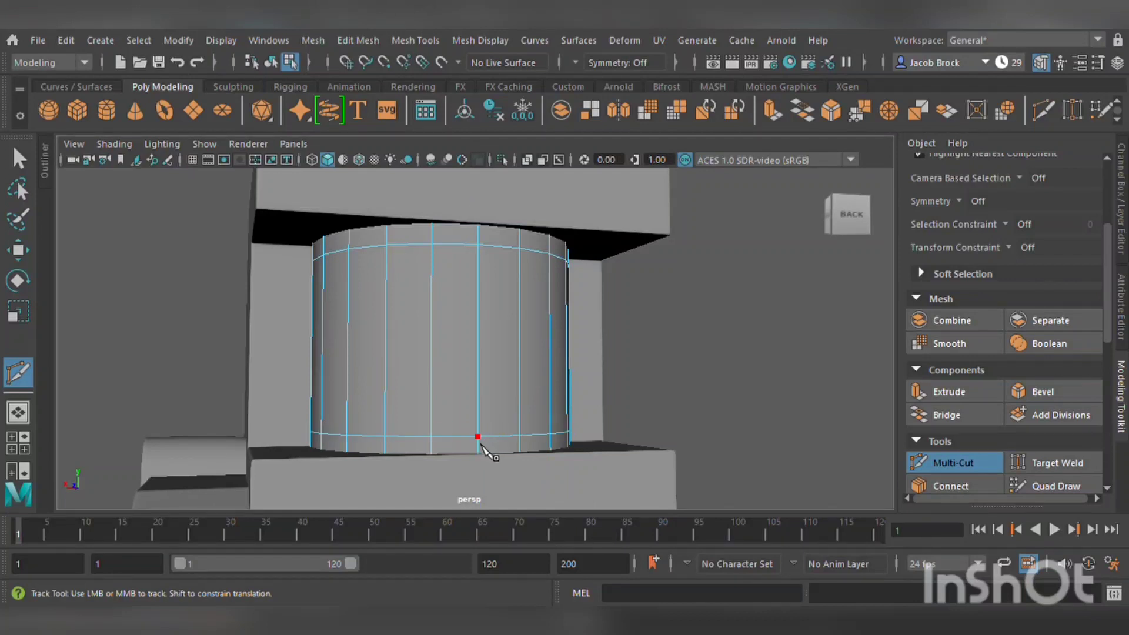
# - Extrude the narrow face bands at the top and bottom of the rear cylinder outward into raised rims, and return to object mode
pyautogui.keyDown('alt'); pyautogui.moveTo(486, 449); pyautogui.dragTo(517, 469); pyautogui.keyUp('alt')
pyautogui.keyDown('alt'); pyautogui.moveTo(517, 469); pyautogui.dragTo(503, 406, button='middle'); pyautogui.keyUp('alt')
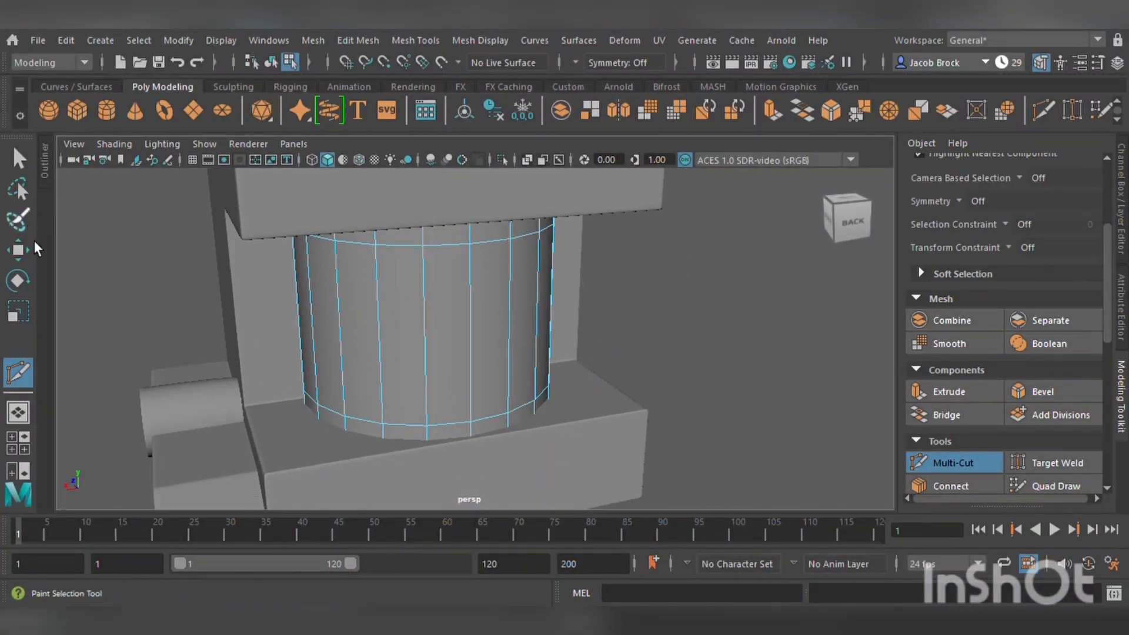
pyautogui.click(21, 249)
pyautogui.click(397, 246)
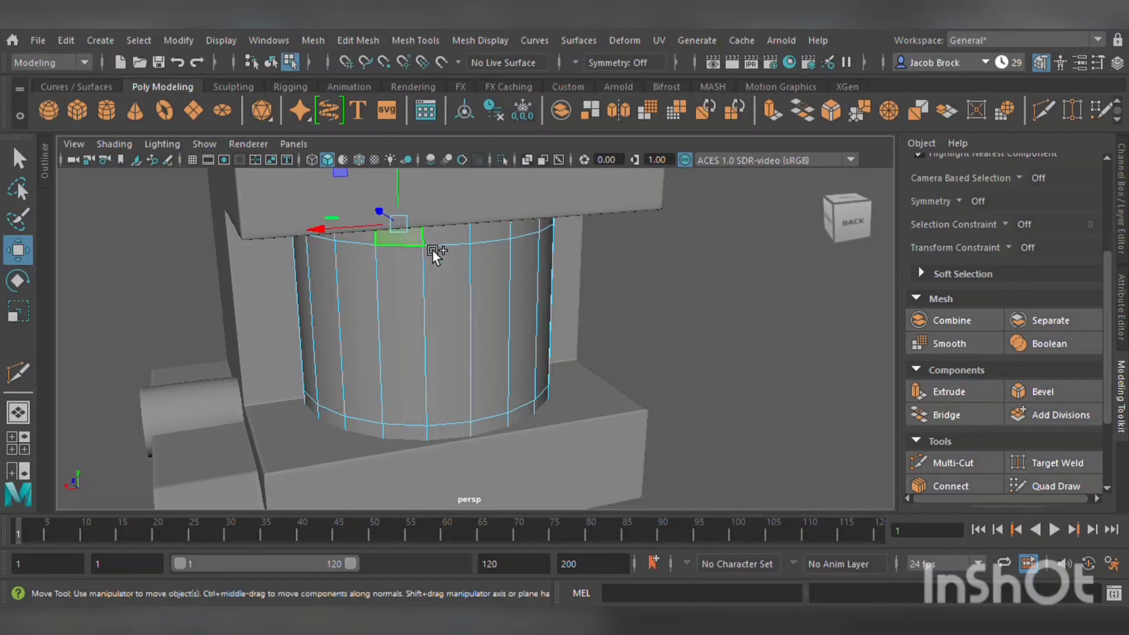
pyautogui.doubleClick(472, 236)
pyautogui.keyDown('shift'); pyautogui.doubleClick(470, 433); pyautogui.keyUp('shift')
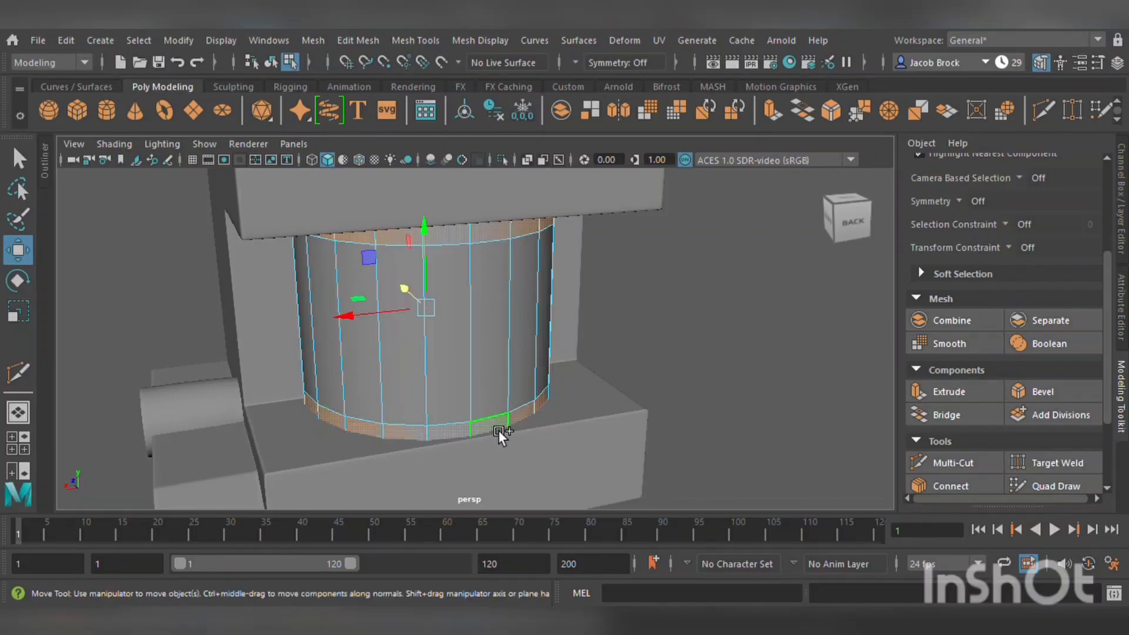
pyautogui.click(947, 391)
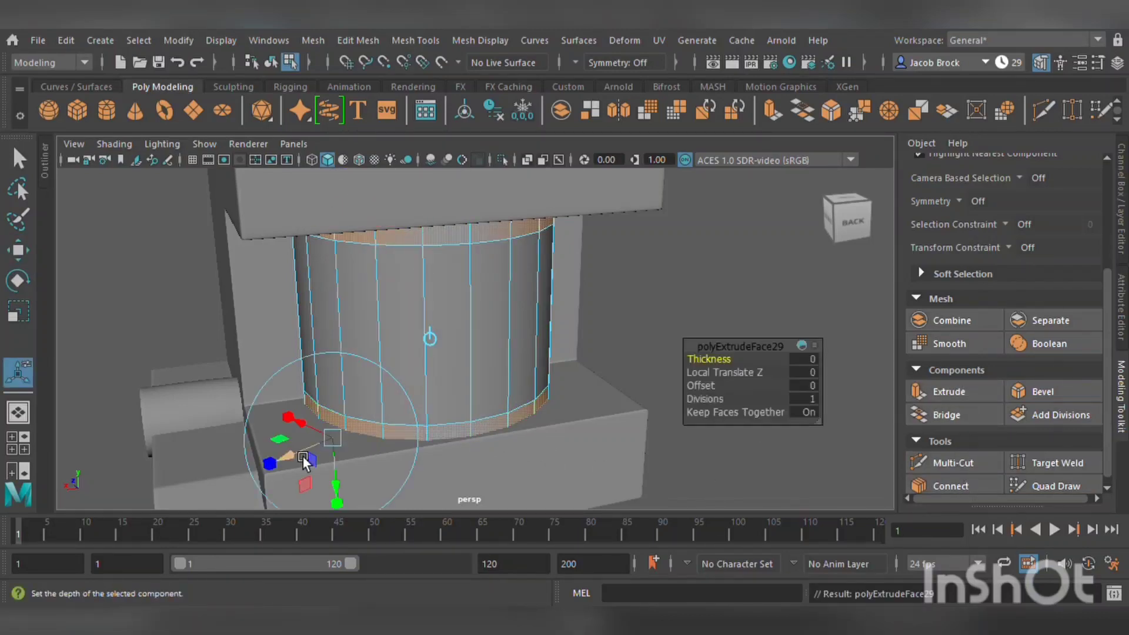
pyautogui.moveTo(304, 461); pyautogui.dragTo(286, 468)
pyautogui.click(19, 250)
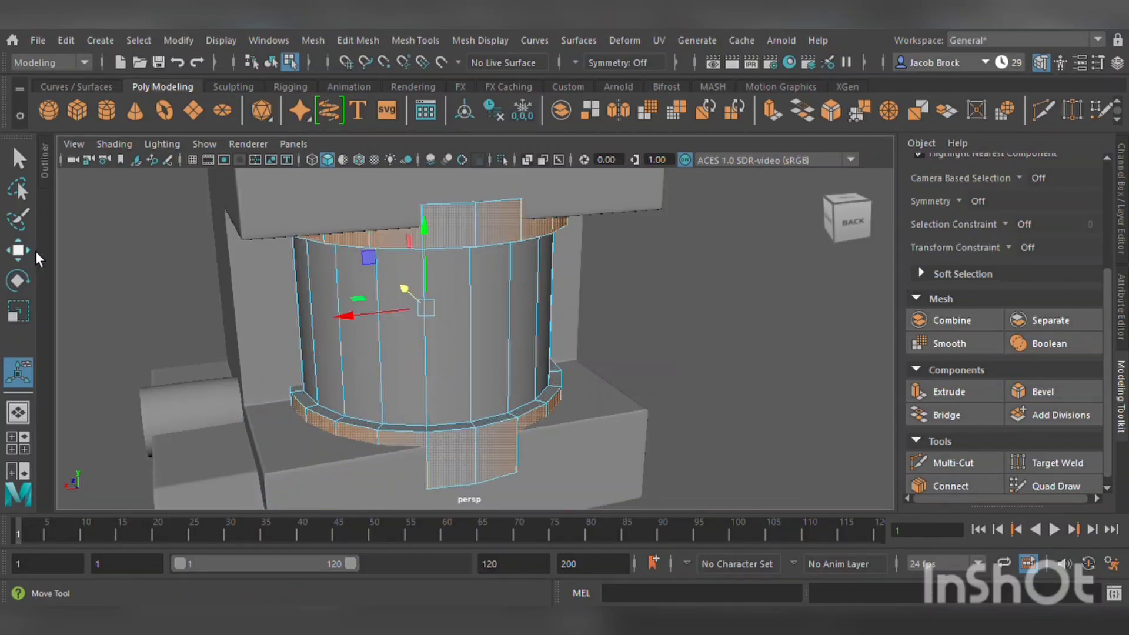
pyautogui.press('F8')
pyautogui.click(586, 340)
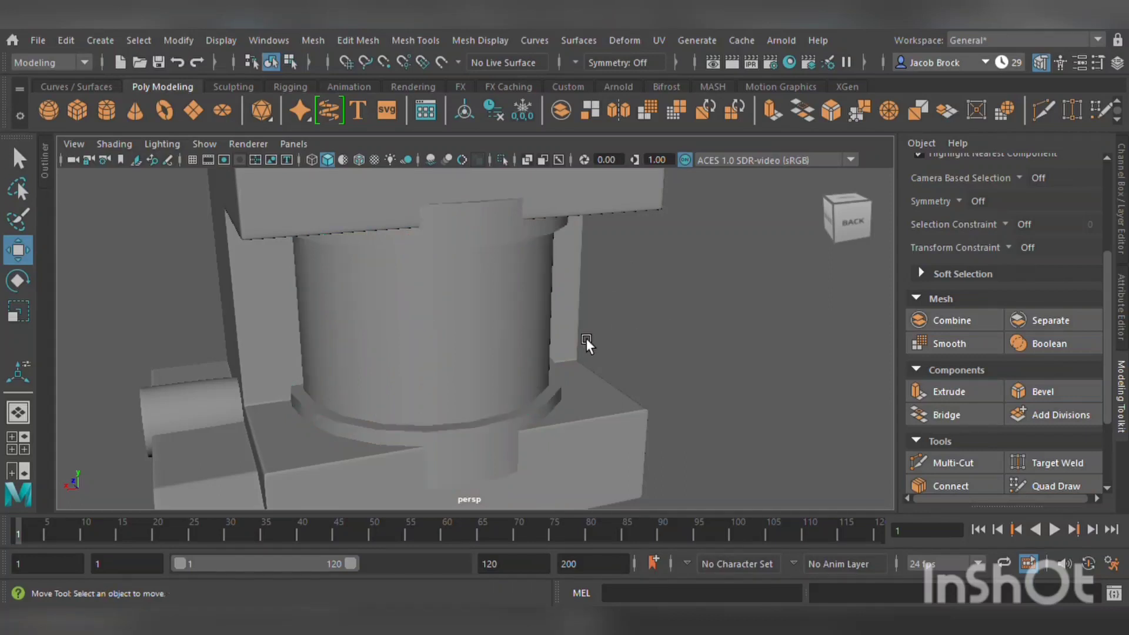
pyautogui.click(474, 382)
pyautogui.click(953, 463)
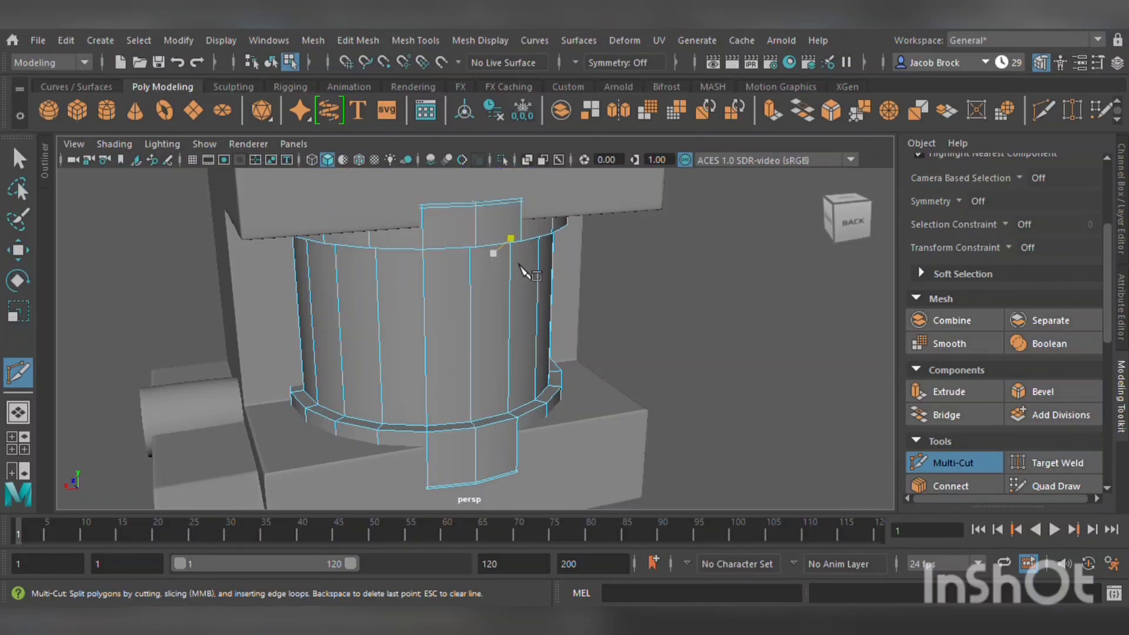
pyautogui.press('F8')
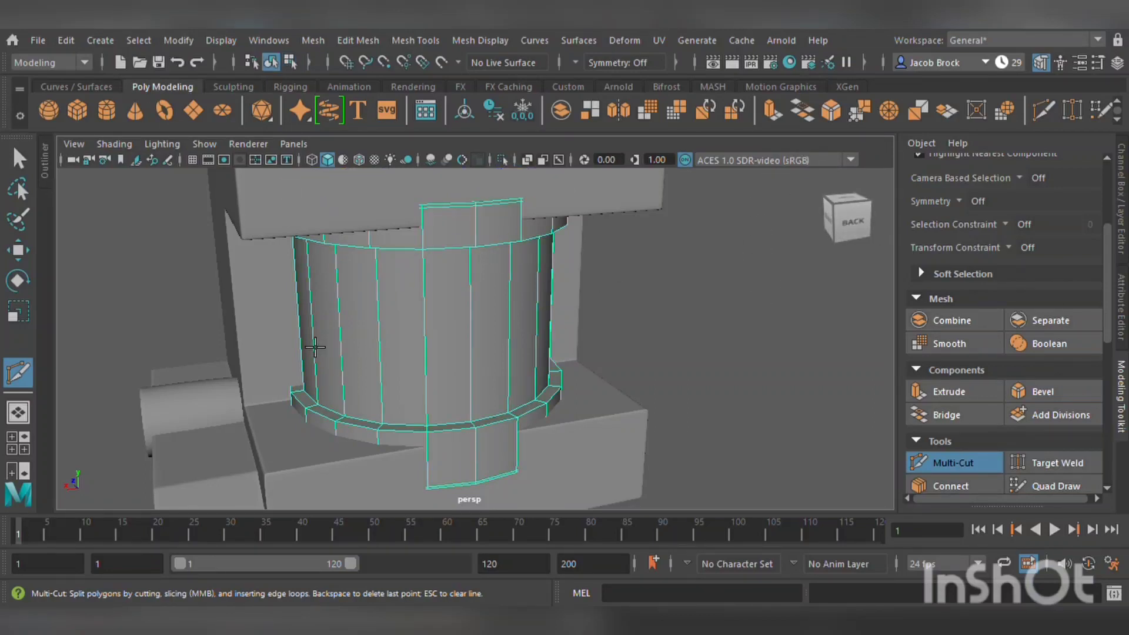
# - Move the rimmed cylinder about -0.872 cm along Z, deeper into the rear opening, and deselect it
pyautogui.click(20, 252)
pyautogui.click(621, 306)
pyautogui.click(429, 322)
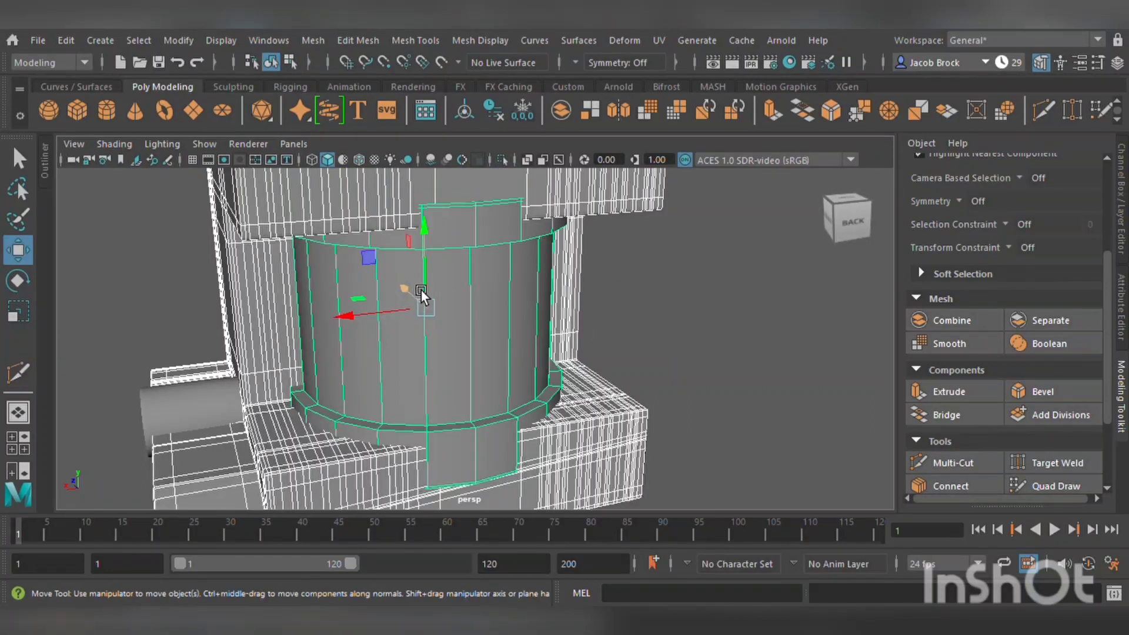
pyautogui.click(744, 313)
pyautogui.click(488, 309)
pyautogui.moveTo(416, 294); pyautogui.dragTo(412, 290)
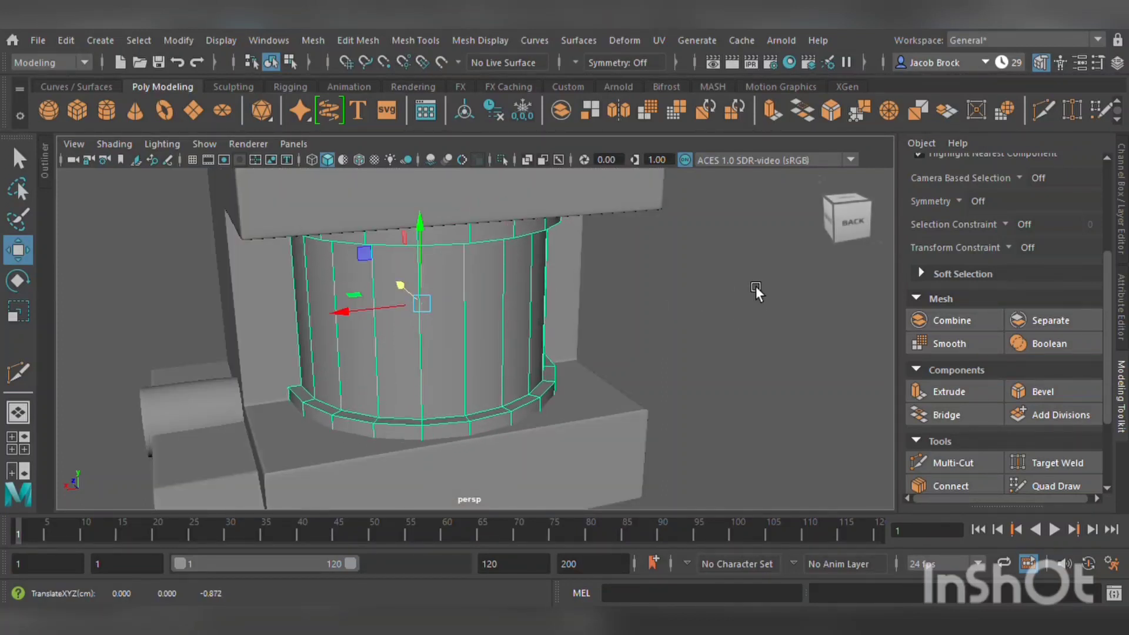
pyautogui.click(754, 288)
# - Insert supporting edge loops around the lower rim of the rear cylinder with Multi-Cut
pyautogui.scroll(3, 626, 325)
pyautogui.scroll(-3, 625, 329)
pyautogui.click(518, 324)
pyautogui.scroll(3, 545, 358)
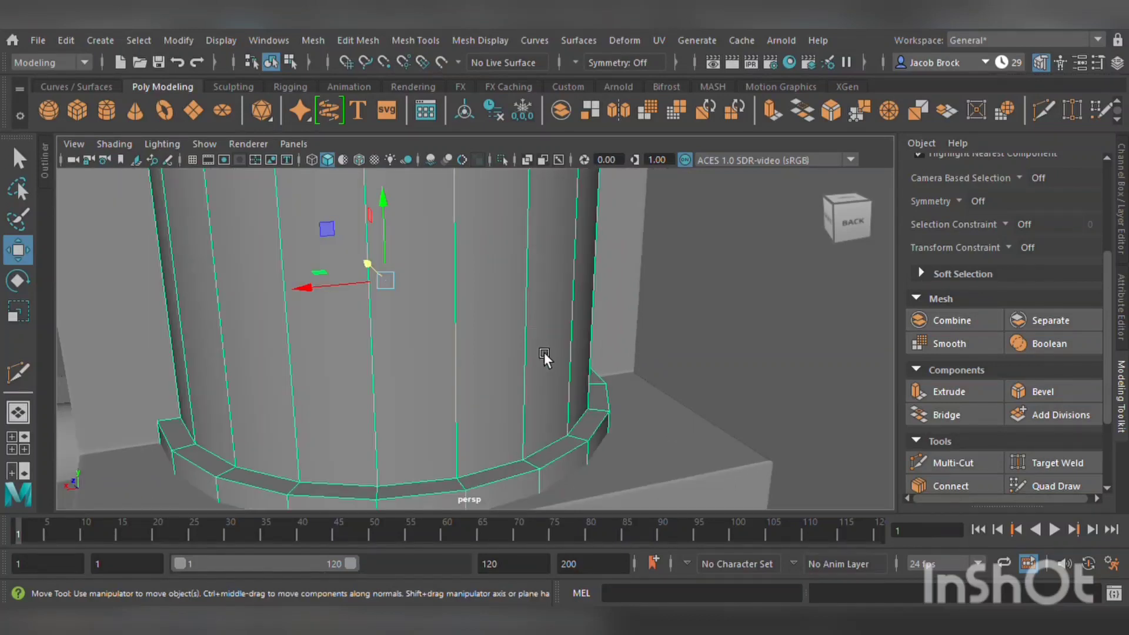
pyautogui.scroll(-2, 525, 397)
pyautogui.click(956, 462)
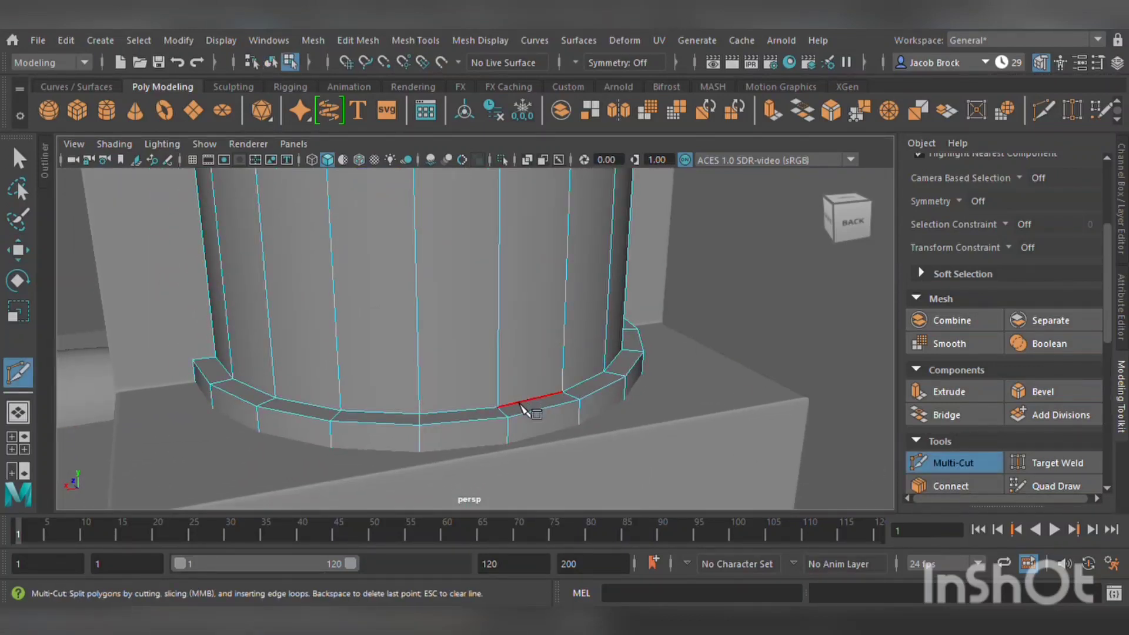
pyautogui.keyDown('ctrl'); pyautogui.click(516, 424); pyautogui.keyUp('ctrl')
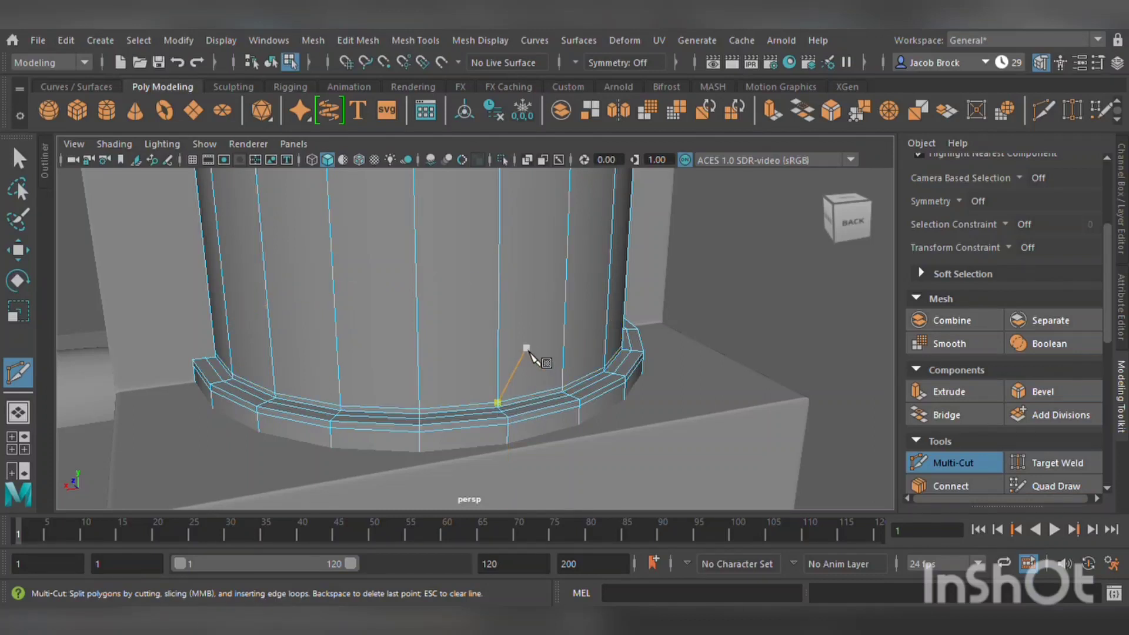
# - Insert matching supporting edge loops around the upper rim of the rear cylinder and return to object mode
pyautogui.keyDown('alt'); pyautogui.moveTo(529, 353); pyautogui.dragTo(516, 483, button='middle'); pyautogui.keyUp('alt')
pyautogui.keyDown('alt'); pyautogui.moveTo(511, 475); pyautogui.dragTo(504, 407); pyautogui.keyUp('alt')
pyautogui.keyDown('alt'); pyautogui.moveTo(504, 407); pyautogui.dragTo(512, 547, button='middle'); pyautogui.keyUp('alt')
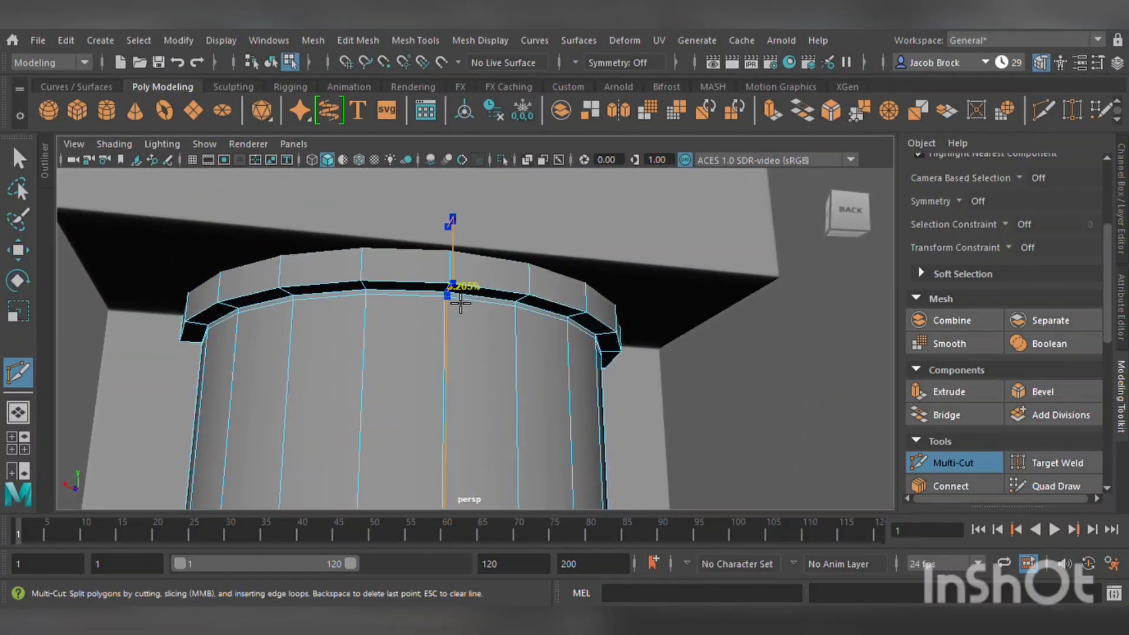
pyautogui.scroll(3, 459, 303)
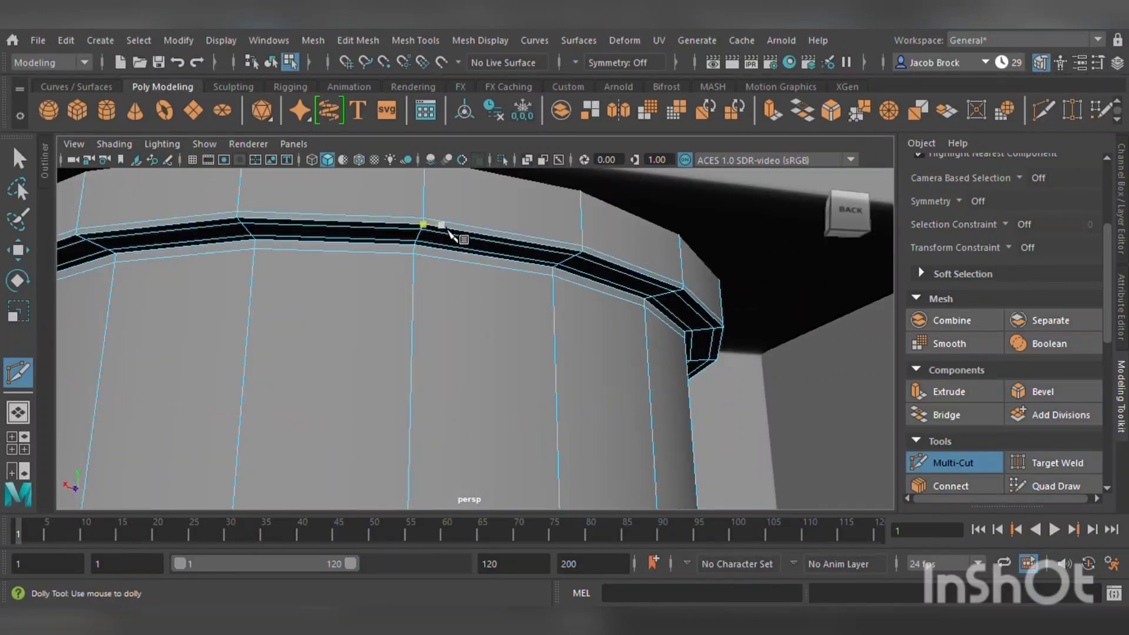
pyautogui.scroll(-4, 441, 232)
pyautogui.scroll(-5, 433, 266)
pyautogui.keyDown('alt'); pyautogui.moveTo(411, 294); pyautogui.dragTo(637, 267); pyautogui.keyUp('alt')
pyautogui.press('F8')
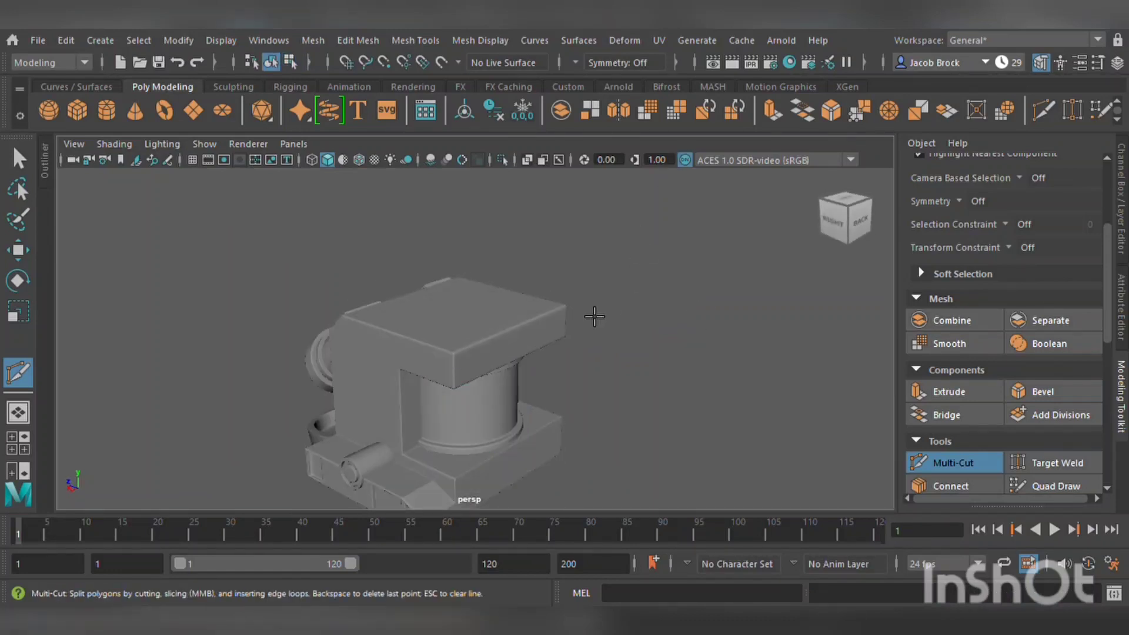
# - Examine the rear cylinder and the rest of the model from the right, front and left sides
pyautogui.keyDown('alt'); pyautogui.moveTo(593, 315); pyautogui.dragTo(705, 304); pyautogui.keyUp('alt')
pyautogui.scroll(-4, 692, 322)
pyautogui.scroll(6, 647, 364)
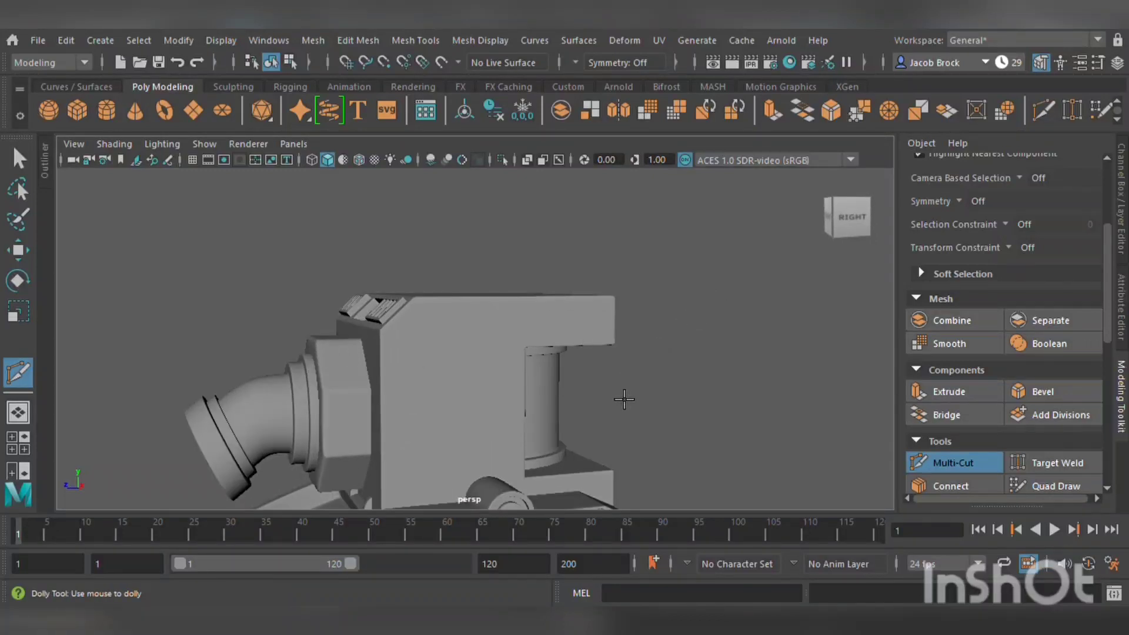
pyautogui.keyDown('alt'); pyautogui.moveTo(609, 432); pyautogui.dragTo(568, 324, button='middle'); pyautogui.keyUp('alt')
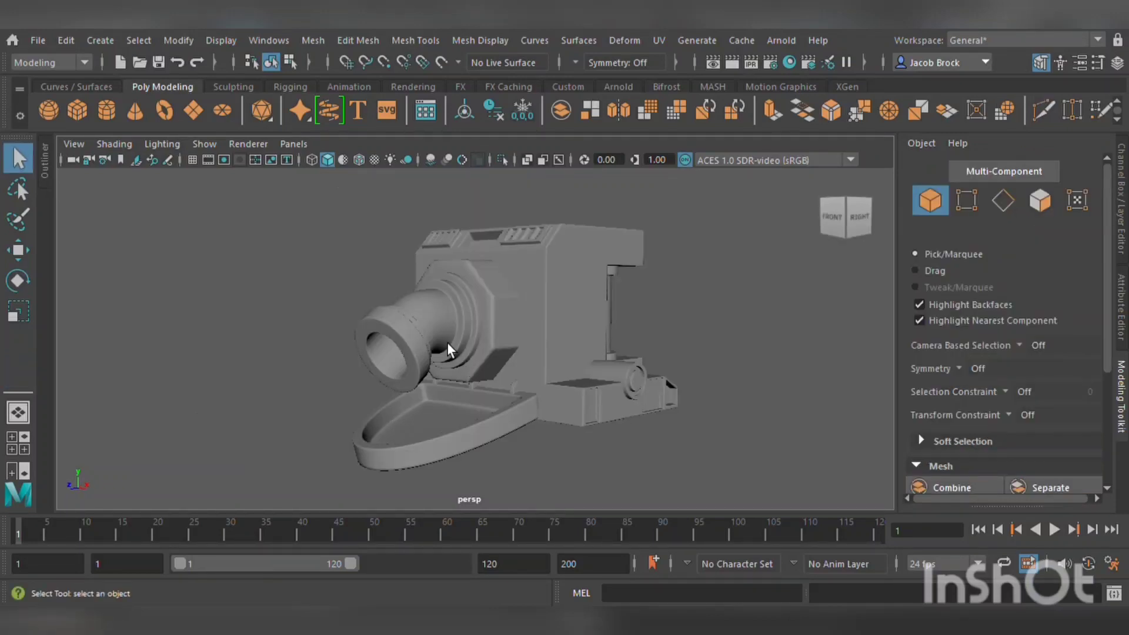
pyautogui.keyDown('alt'); pyautogui.moveTo(448, 346); pyautogui.dragTo(700, 347); pyautogui.keyUp('alt')
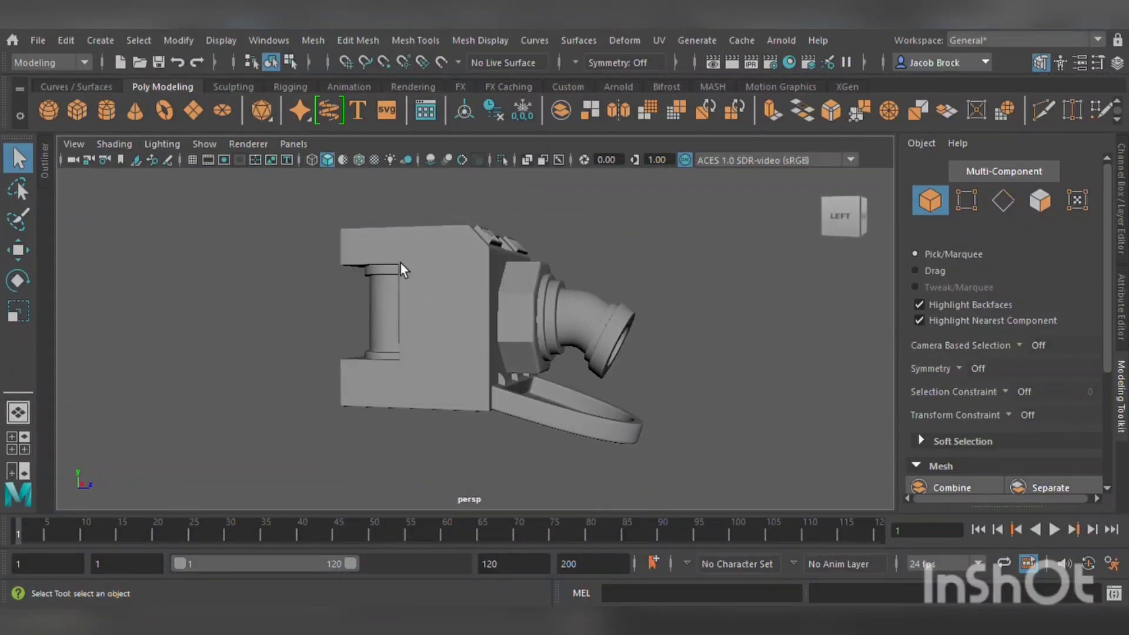
pyautogui.keyDown('alt'); pyautogui.moveTo(445, 393); pyautogui.dragTo(242, 427); pyautogui.keyUp('alt')
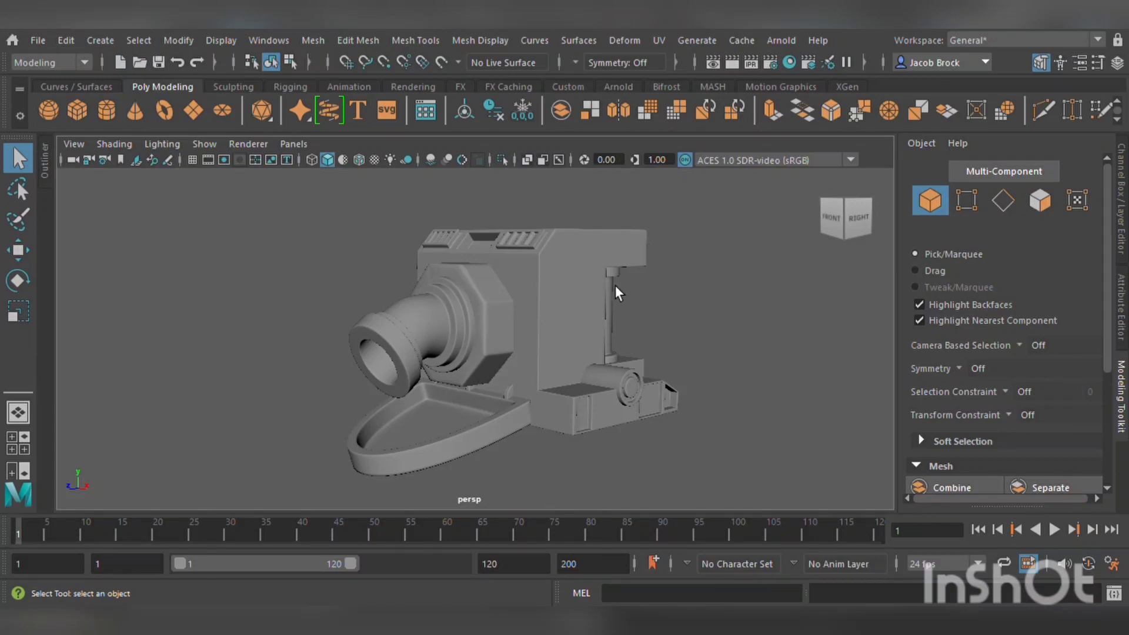
# - Create another polygon cylinder and set its Rotate Z to 90
pyautogui.scroll(2, 572, 282)
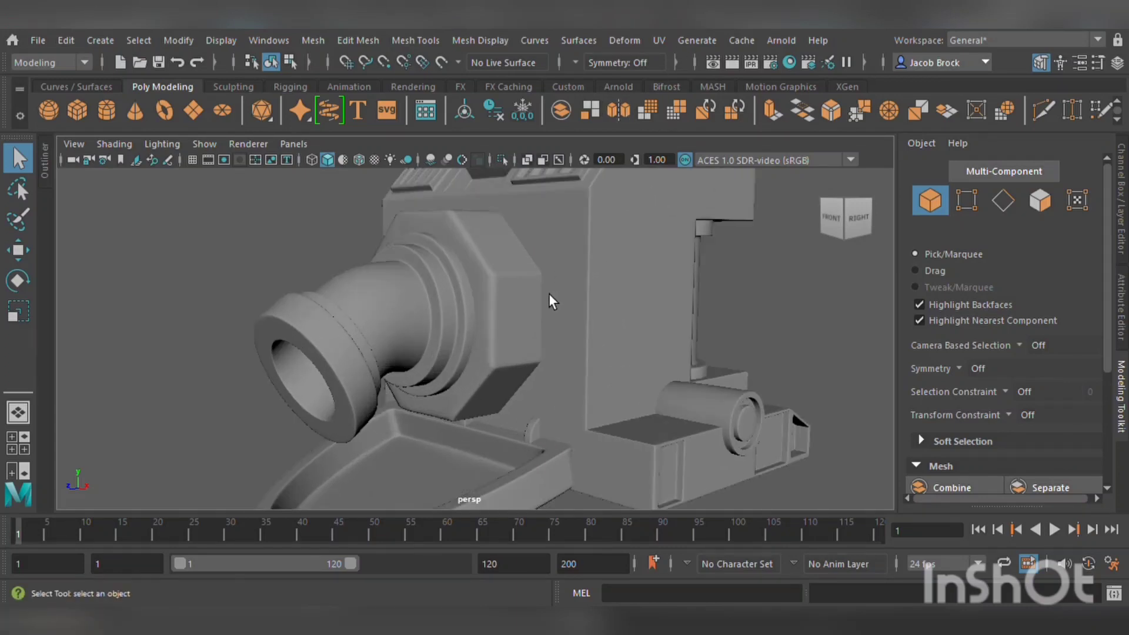
pyautogui.click(112, 112)
pyautogui.scroll(-3, 424, 271)
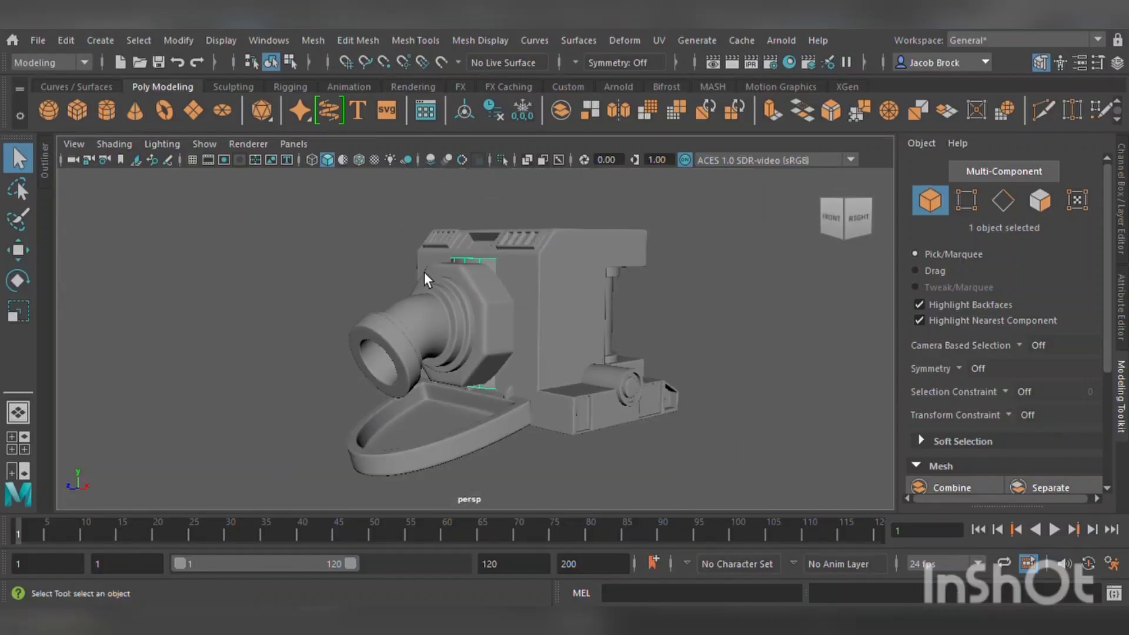
pyautogui.click(1122, 206)
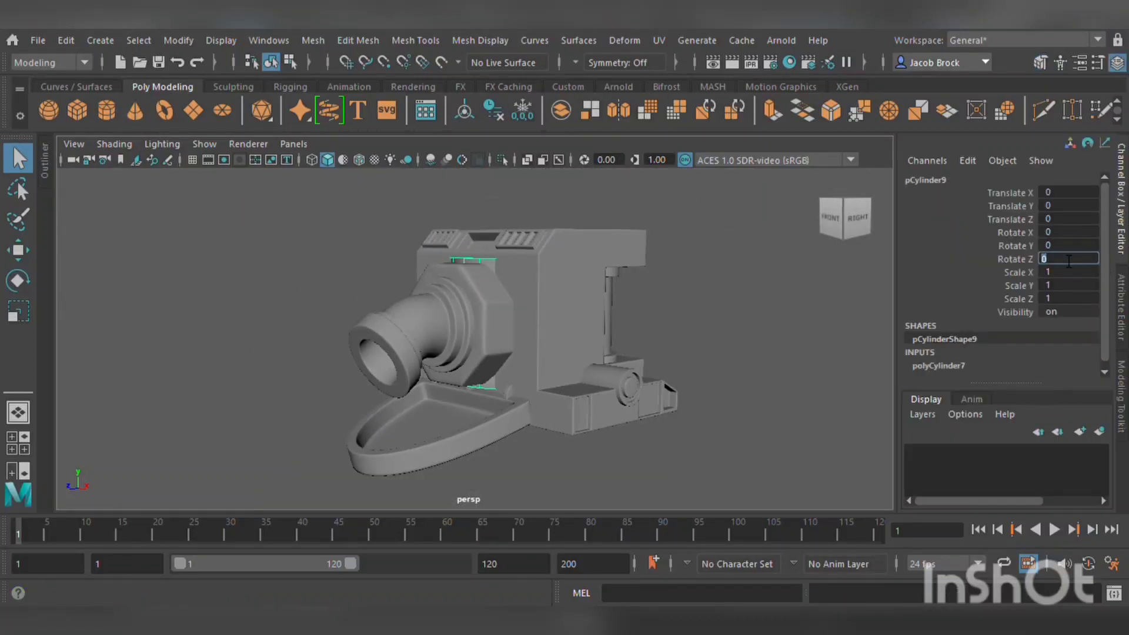
pyautogui.click(1069, 259)
pyautogui.write('90')
pyautogui.press('Return')
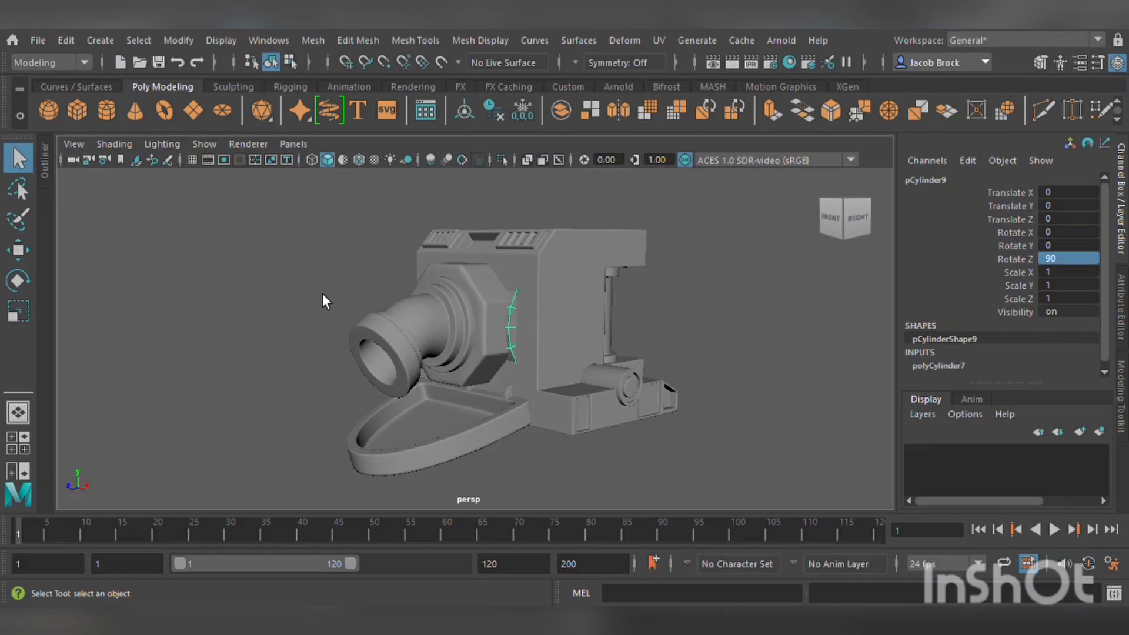
# - Scale the new cylinder uniformly to 0.564 and move it to Translate X 0.628 and Translate Z 0.688
pyautogui.keyDown('alt'); pyautogui.moveTo(534, 298); pyautogui.dragTo(573, 297, button='right'); pyautogui.keyUp('alt')
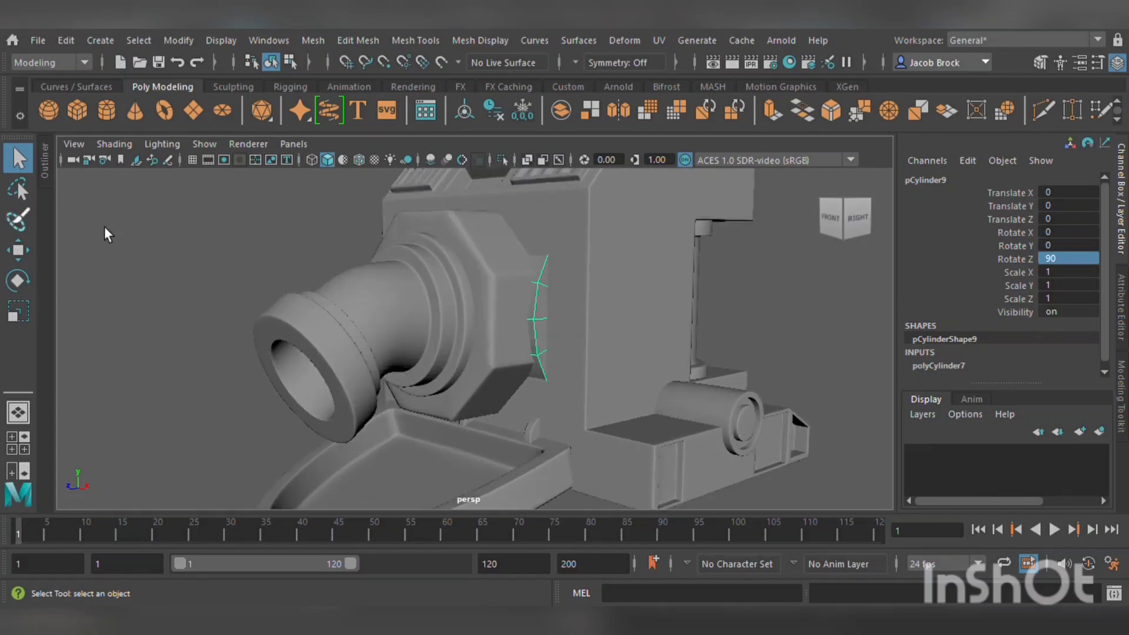
pyautogui.click(18, 311)
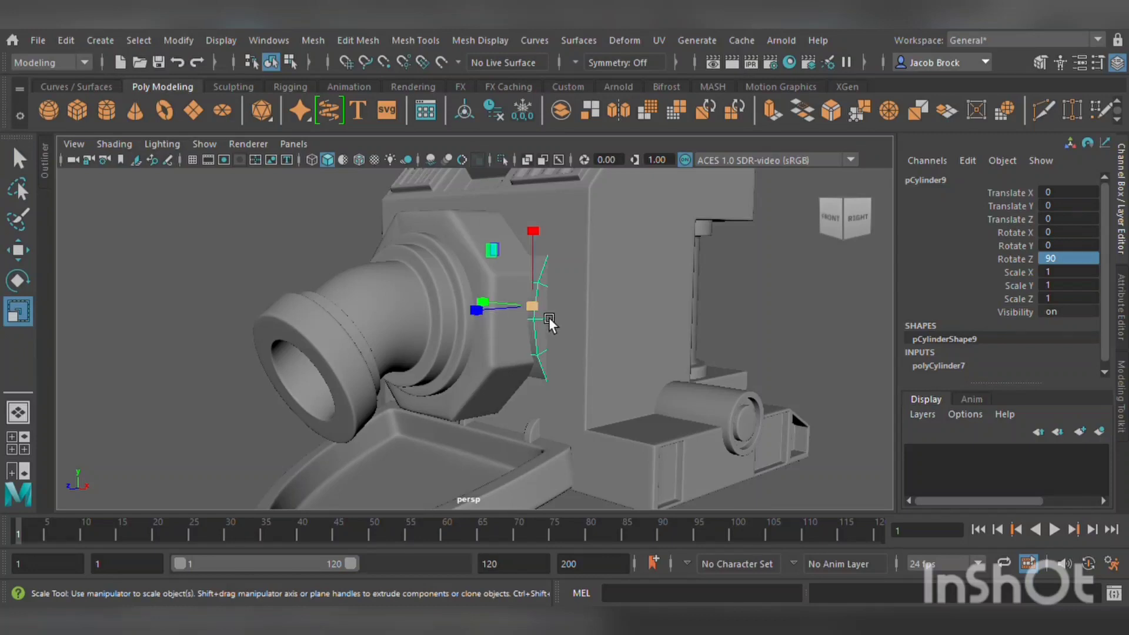
pyautogui.moveTo(549, 323); pyautogui.dragTo(474, 330, button='middle')
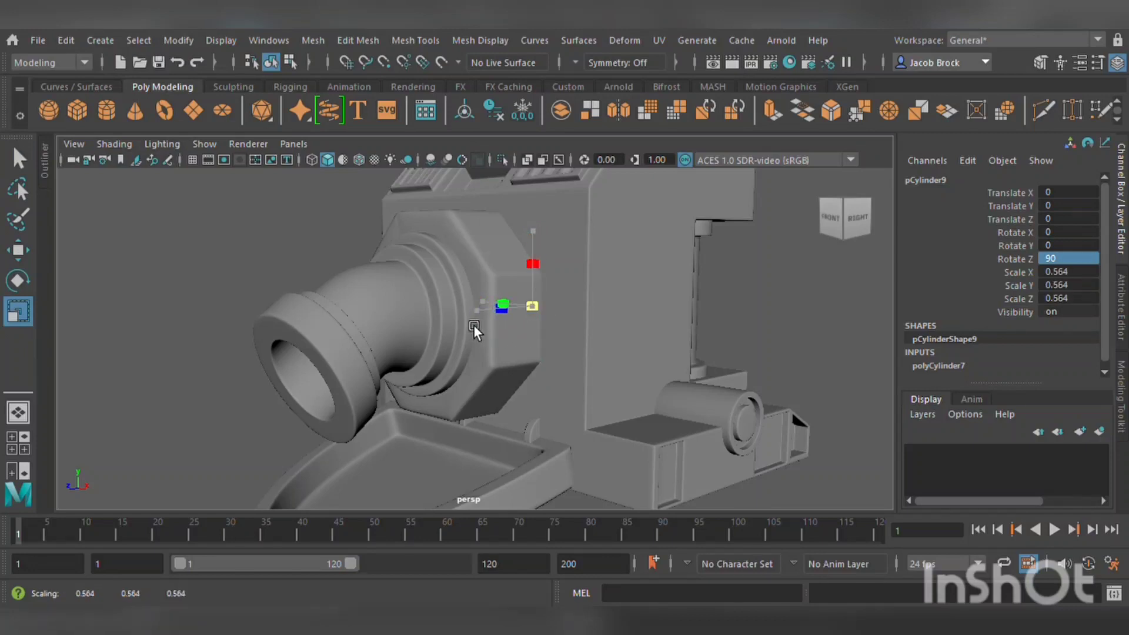
pyautogui.click(28, 256)
pyautogui.keyDown('shift'); pyautogui.click(538, 313); pyautogui.keyUp('shift')
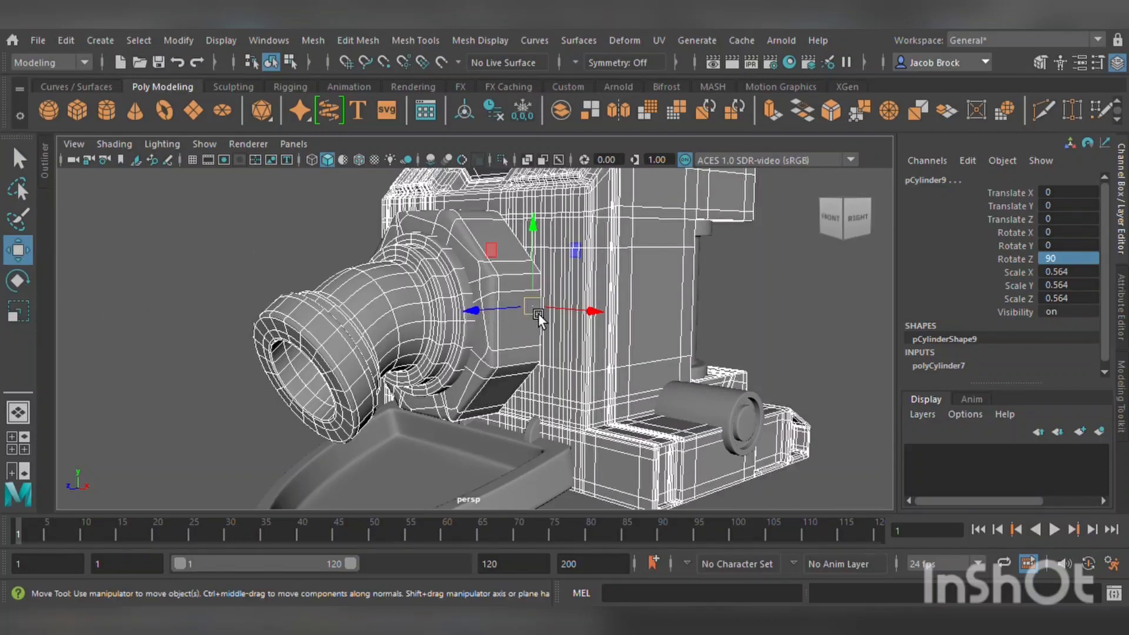
pyautogui.hotkey('ctrl', 'z')
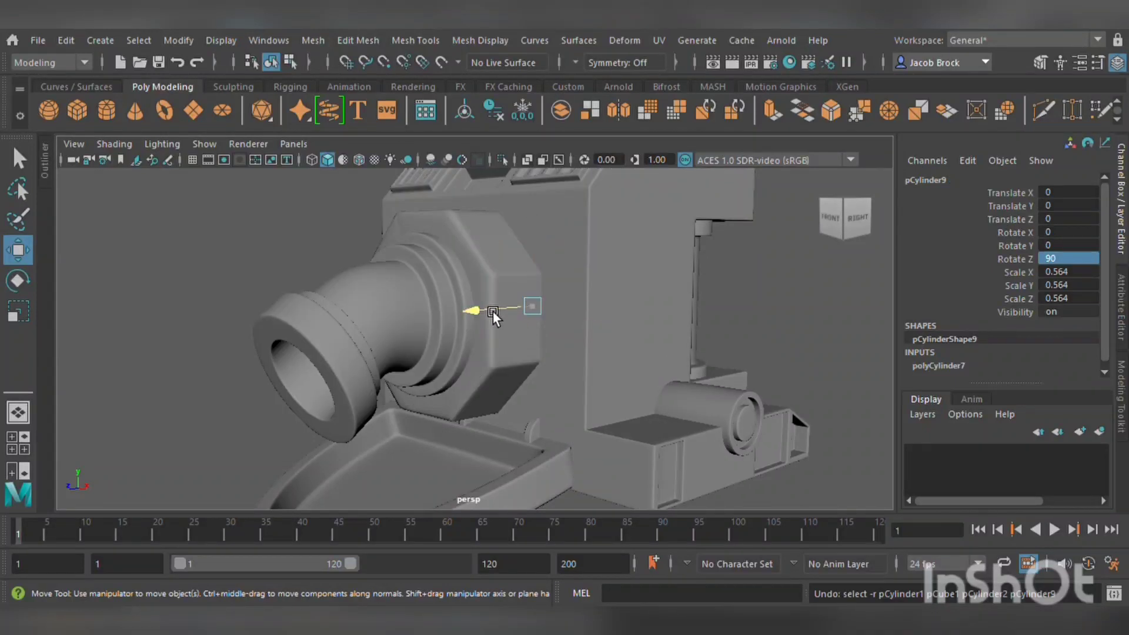
pyautogui.moveTo(493, 312); pyautogui.dragTo(436, 316)
pyautogui.moveTo(553, 327); pyautogui.dragTo(609, 352)
# - Scale the cylinder down to 0.285 and move it beside the octagonal flange at Translate X 1.069 and Translate Z 1.014
pyautogui.click(24, 318)
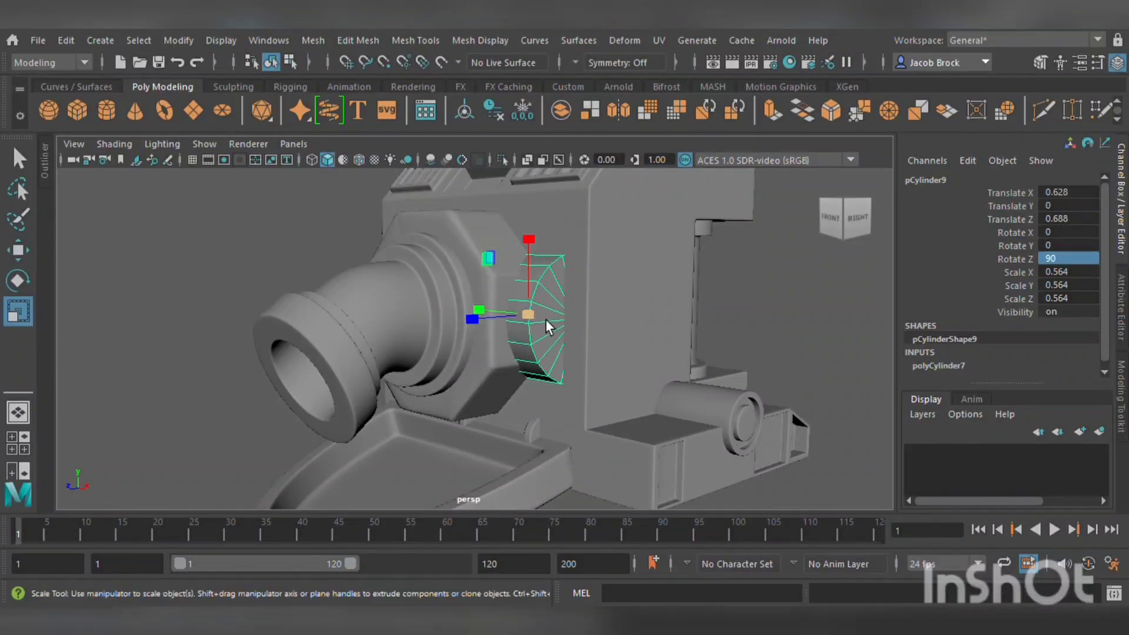
pyautogui.moveTo(546, 320); pyautogui.dragTo(451, 334)
pyautogui.press('w')
pyautogui.moveTo(548, 322); pyautogui.dragTo(517, 397)
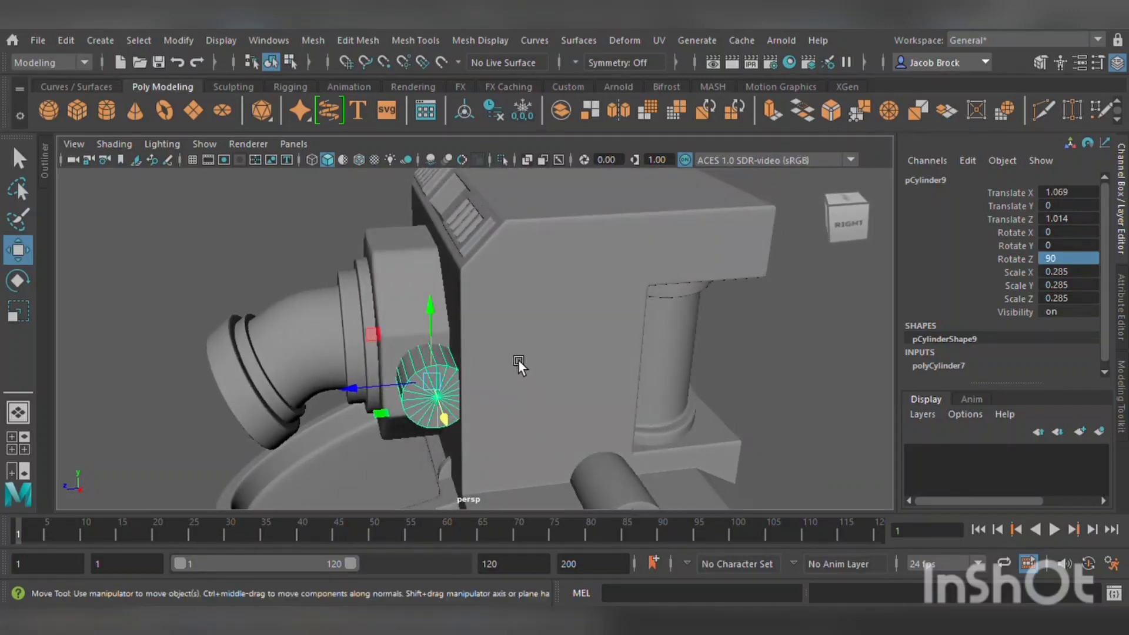
# - Reduce the cylinder's scale to 0.239, 0.247, 0.239 and adjust its position along Z against the side of the octagonal flange
pyautogui.scroll(-4, 517, 358)
pyautogui.scroll(9, 519, 356)
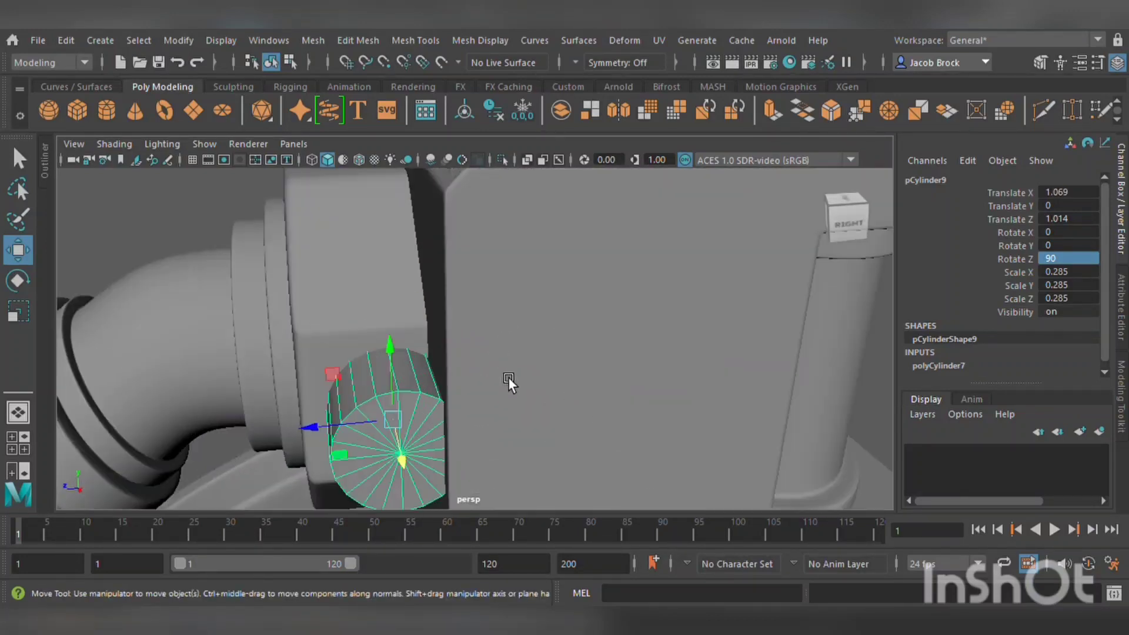
pyautogui.keyDown('alt'); pyautogui.moveTo(508, 377); pyautogui.dragTo(519, 334, button='middle'); pyautogui.keyUp('alt')
pyautogui.click(18, 312)
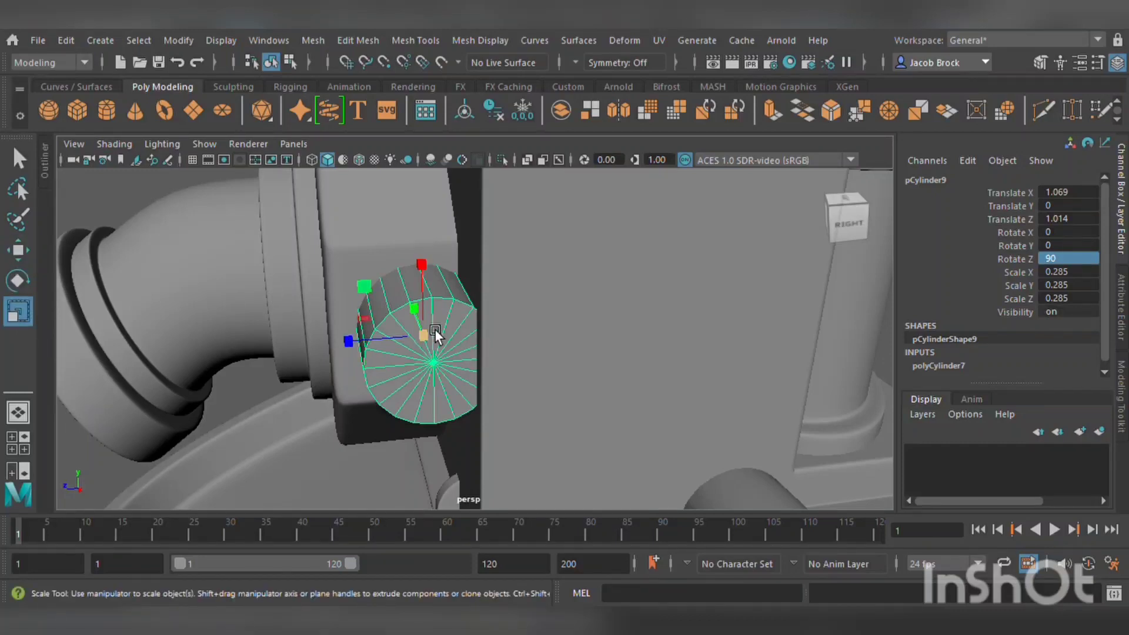
pyautogui.moveTo(426, 311); pyautogui.dragTo(453, 338)
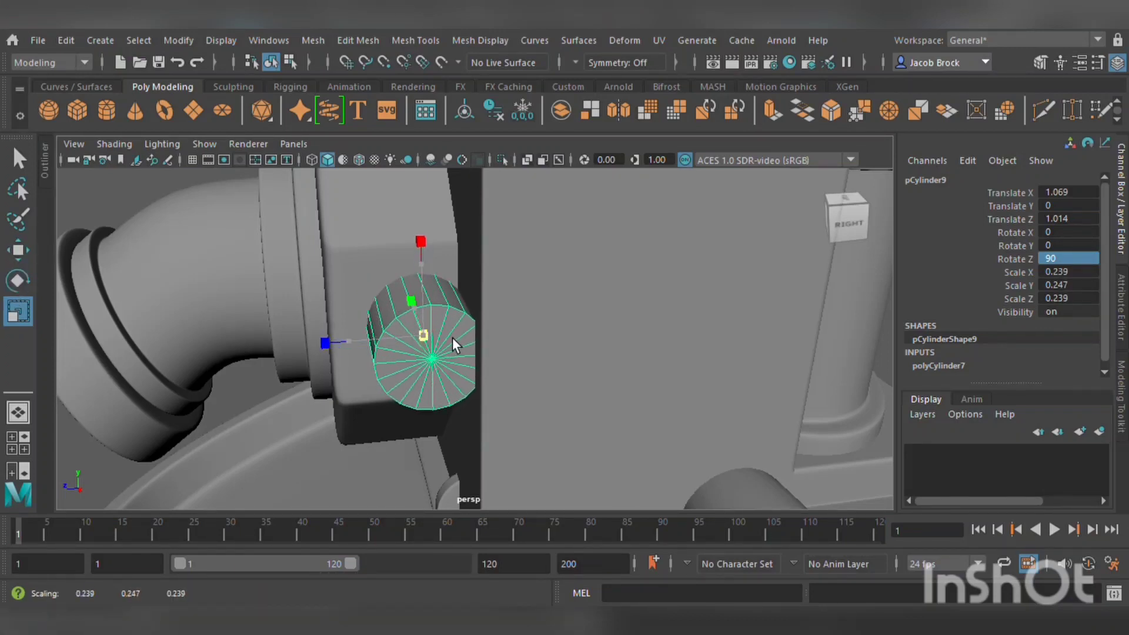
pyautogui.click(24, 252)
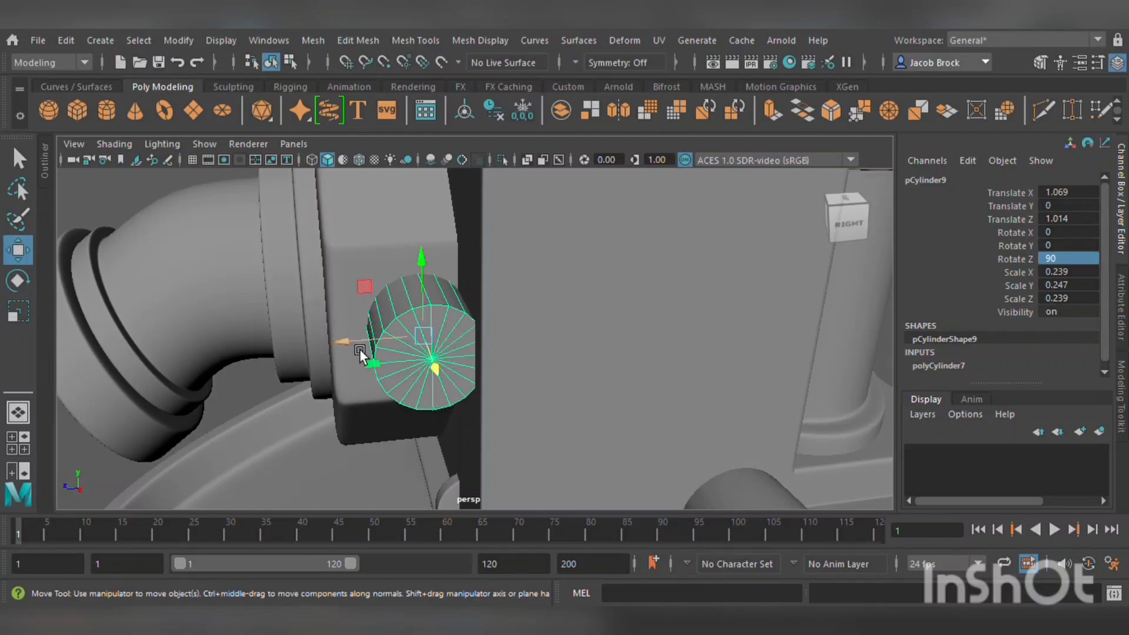
pyautogui.moveTo(360, 352); pyautogui.dragTo(576, 330)
pyautogui.moveTo(775, 325); pyautogui.dragTo(859, 340)
# - Try a supporting edge loop near the small cylinder's inner end with Multi-Cut and preview it smoothed, returning to object mode
pyautogui.click(1121, 397)
pyautogui.scroll(-3, 1012, 414)
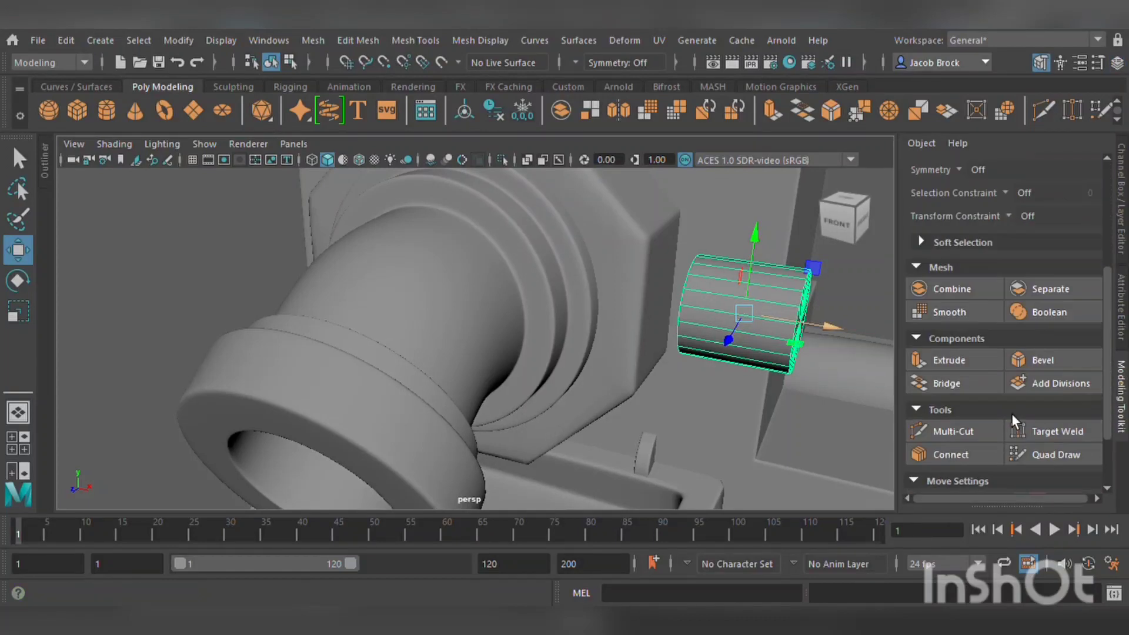
pyautogui.click(988, 429)
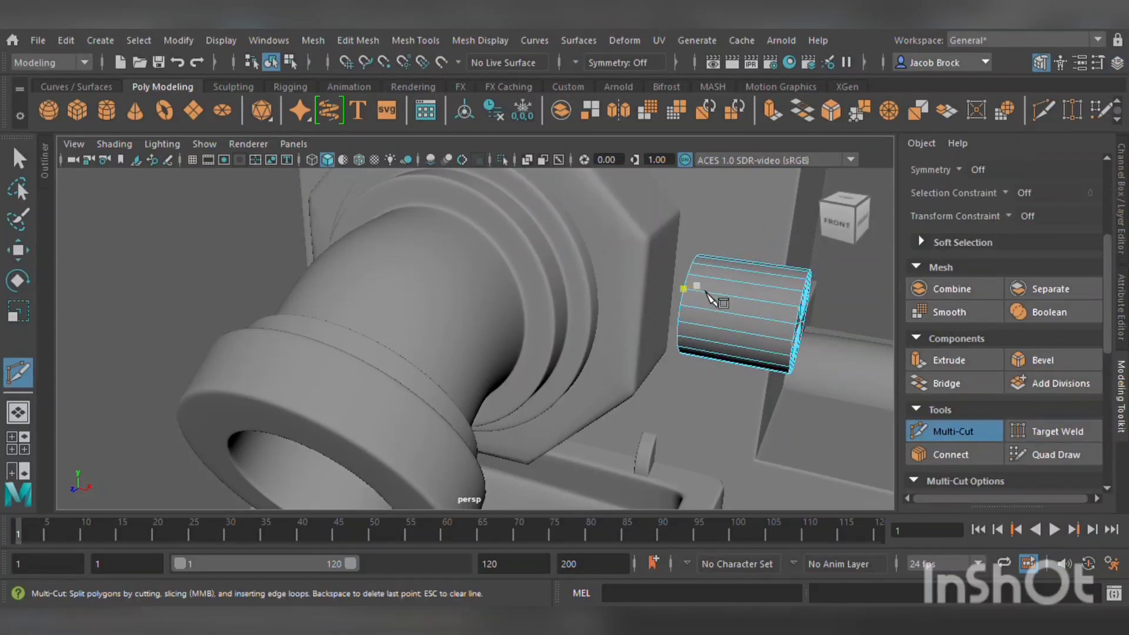
pyautogui.scroll(5, 712, 297)
pyautogui.scroll(-5, 778, 308)
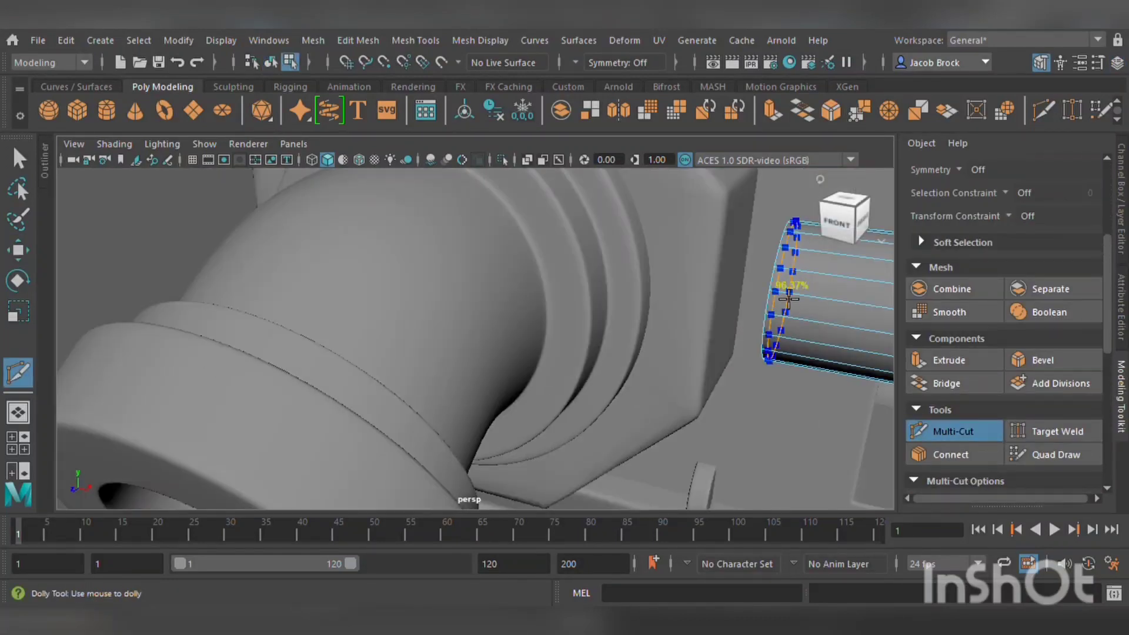
pyautogui.press('3')
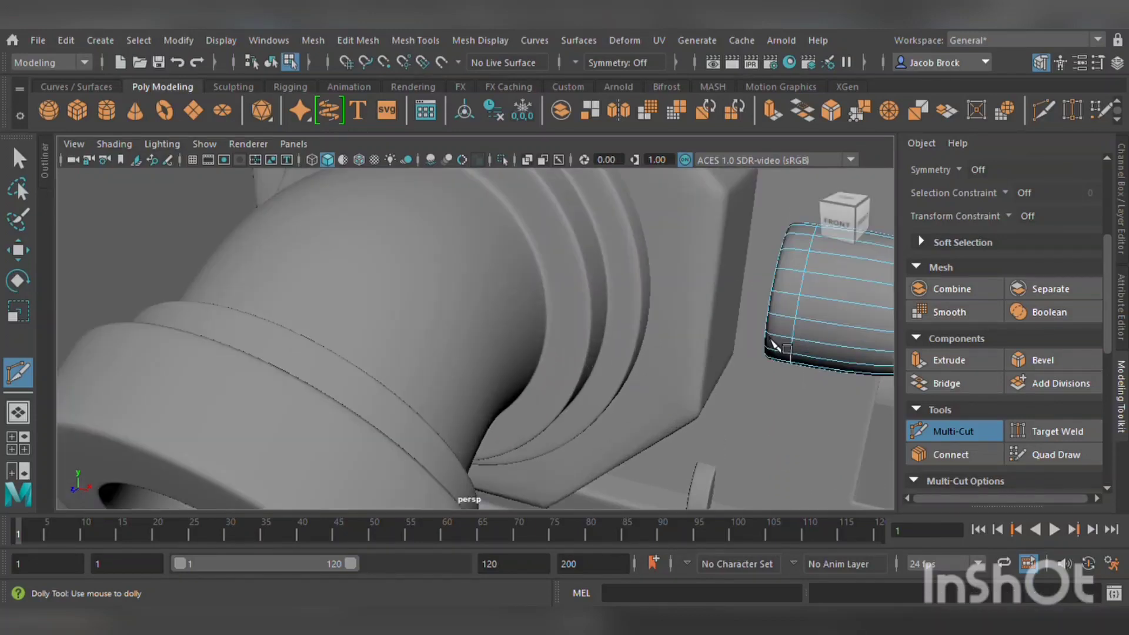
pyautogui.scroll(-6, 765, 371)
pyautogui.press('w')
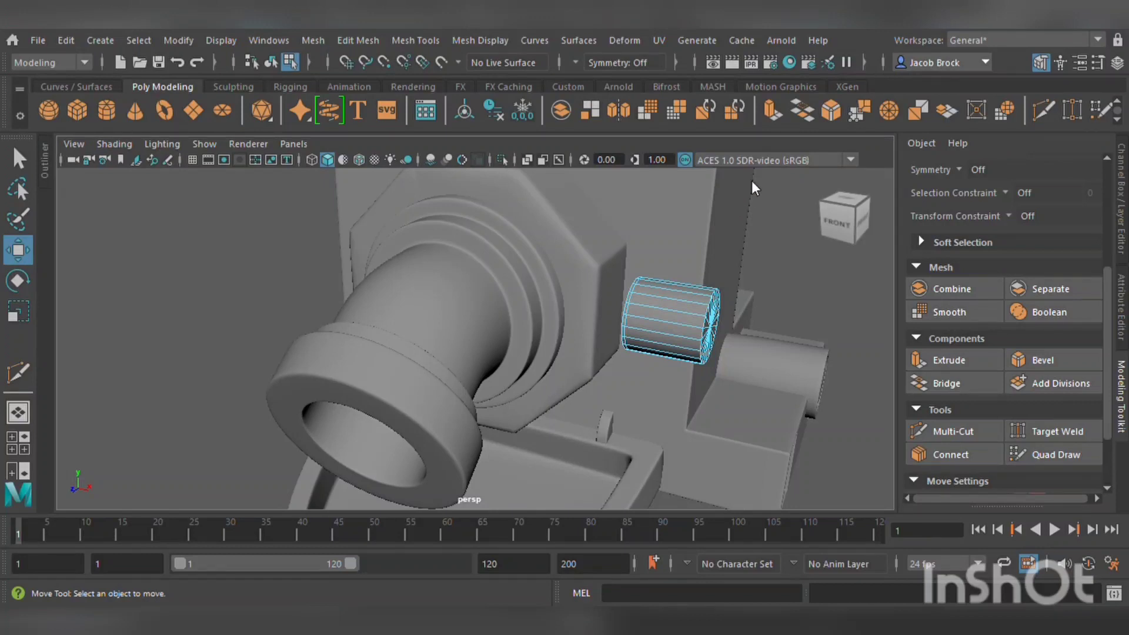
pyautogui.press('F8')
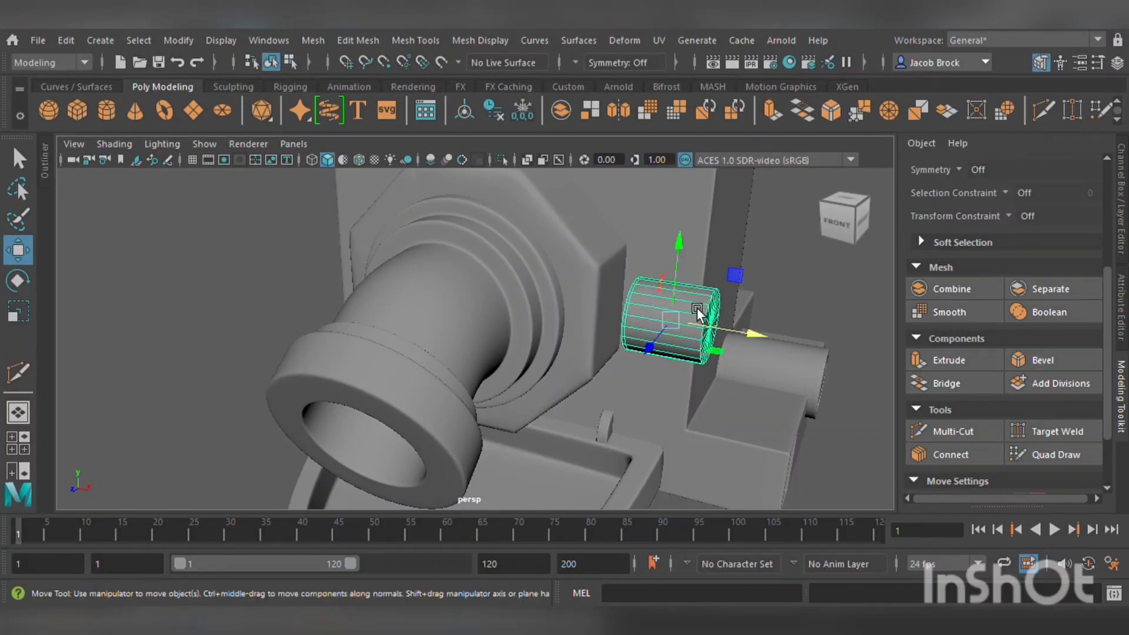
# - Delete the triangulated outer cap faces of the small cylinder and fill the open border with a single face
pyautogui.moveTo(735, 334); pyautogui.dragTo(606, 282)
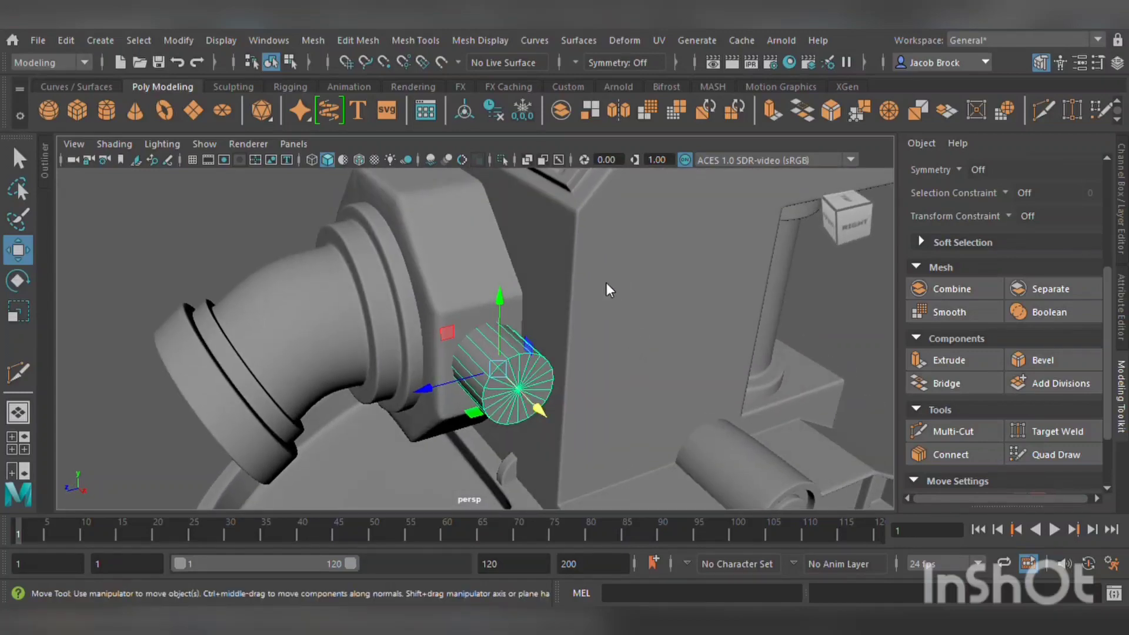
pyautogui.moveTo(615, 214); pyautogui.dragTo(606, 276, button='right')
pyautogui.scroll(5, 560, 353)
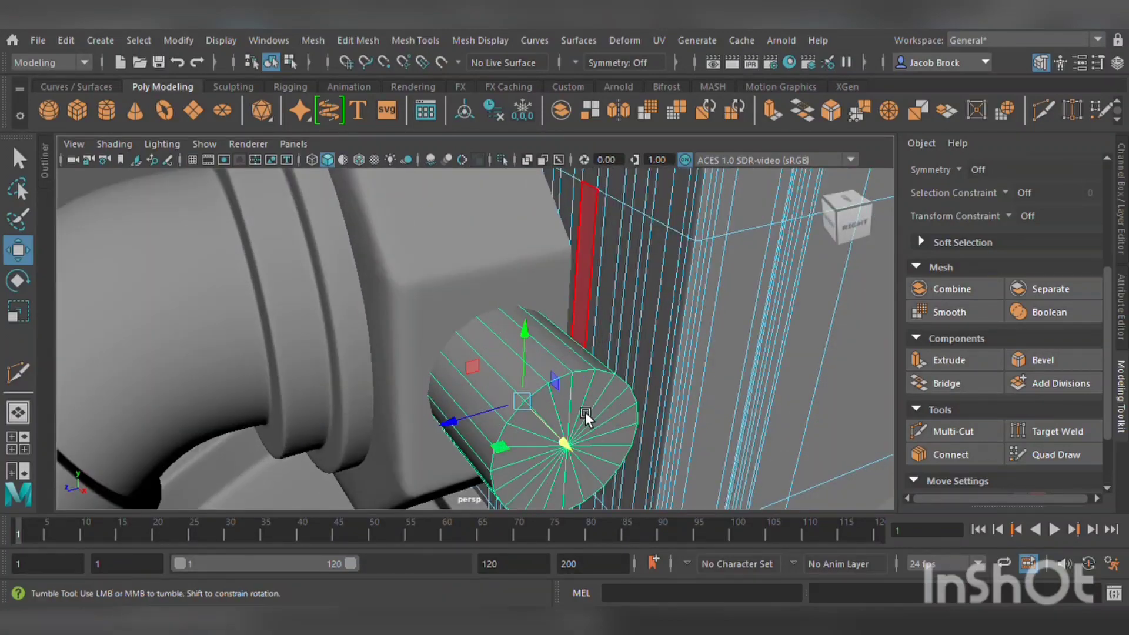
pyautogui.keyDown('alt'); pyautogui.moveTo(585, 411); pyautogui.dragTo(471, 319); pyautogui.keyUp('alt')
pyautogui.click(467, 298)
pyautogui.click(413, 297)
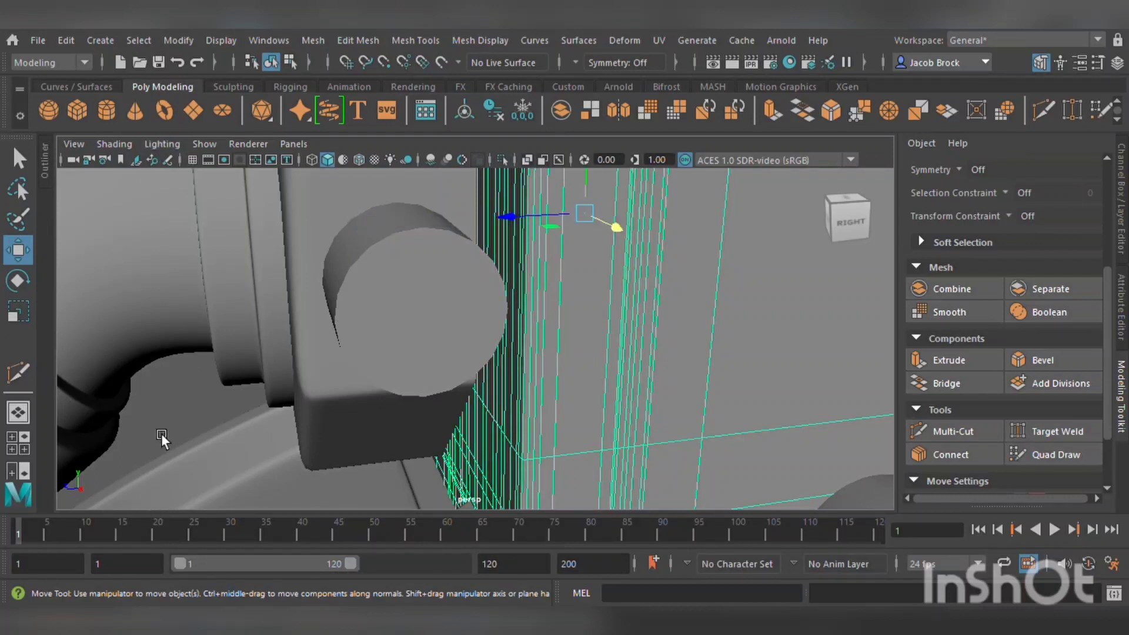
pyautogui.click(444, 351)
pyautogui.click(437, 288)
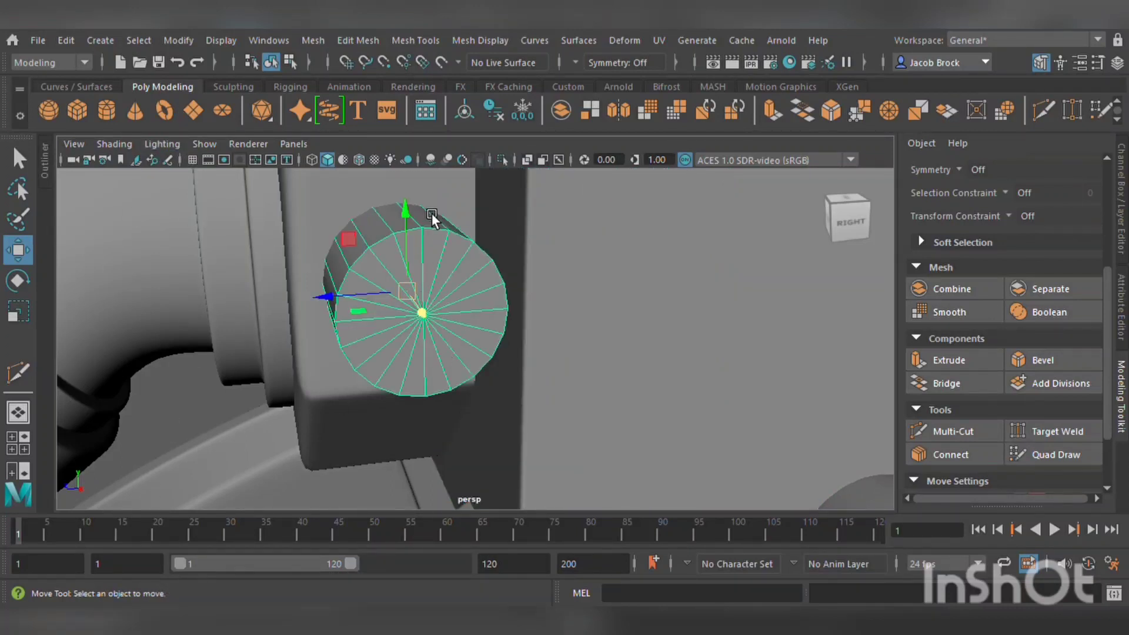
pyautogui.press('F10')
pyautogui.press('F11')
pyautogui.moveTo(455, 298)
pyautogui.mouseDown()
pyautogui.moveTo(435, 356)
pyautogui.moveTo(459, 310)
pyautogui.moveTo(440, 332)
pyautogui.mouseUp()
pyautogui.press('Delete')
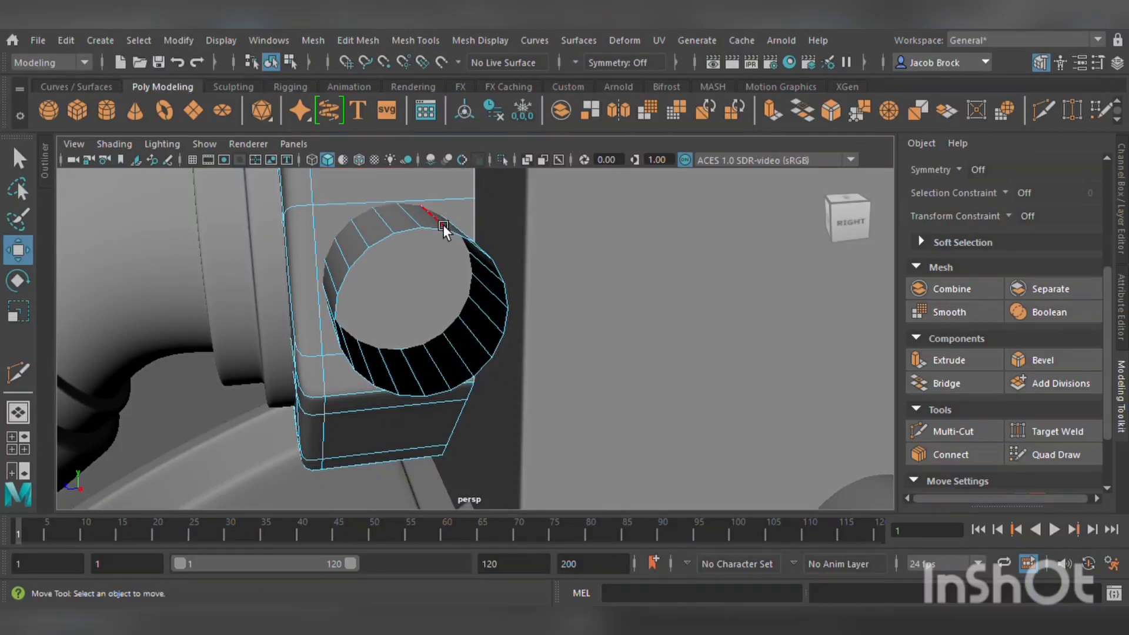
pyautogui.doubleClick(448, 233)
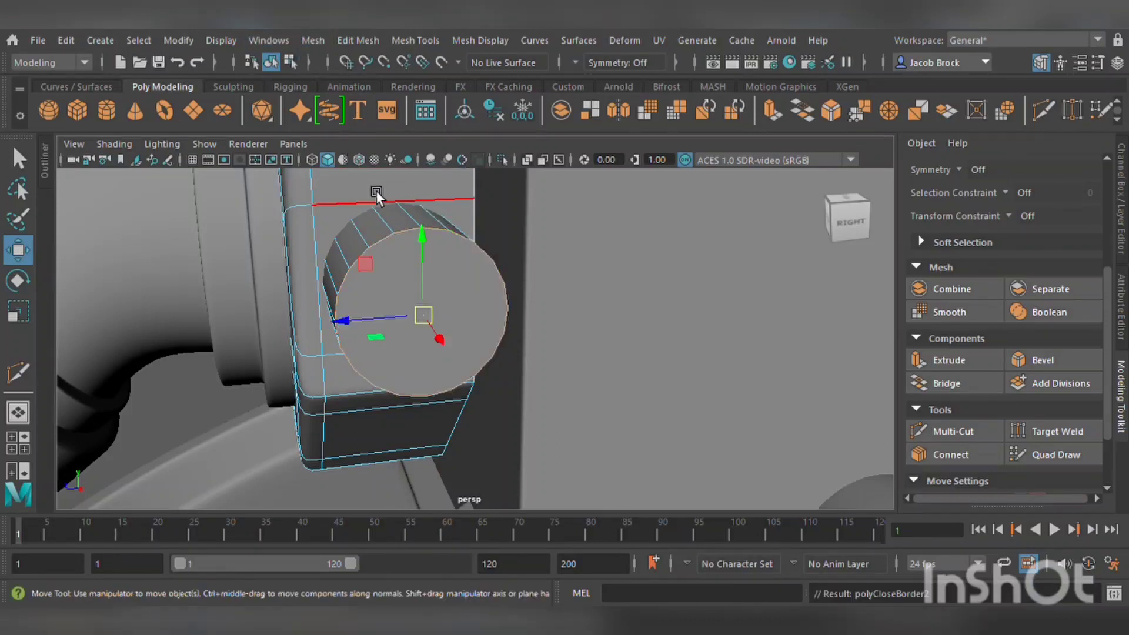
pyautogui.keyDown('alt'); pyautogui.moveTo(378, 194); pyautogui.dragTo(464, 235); pyautogui.keyUp('alt')
# - Extrude the small cylinder's outer end face outward with a Local Translate Z of 0.139
pyautogui.press('F11')
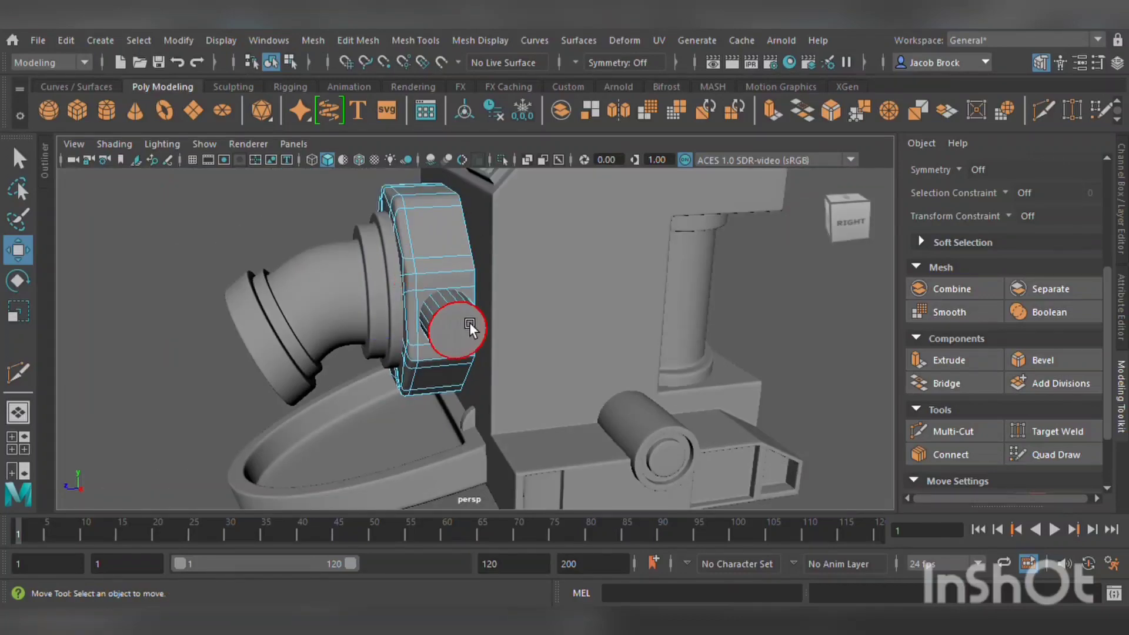
pyautogui.click(471, 327)
pyautogui.keyDown('alt'); pyautogui.moveTo(483, 349); pyautogui.dragTo(462, 401); pyautogui.keyUp('alt')
pyautogui.keyDown('alt'); pyautogui.moveTo(463, 400); pyautogui.dragTo(448, 259, button='middle'); pyautogui.keyUp('alt')
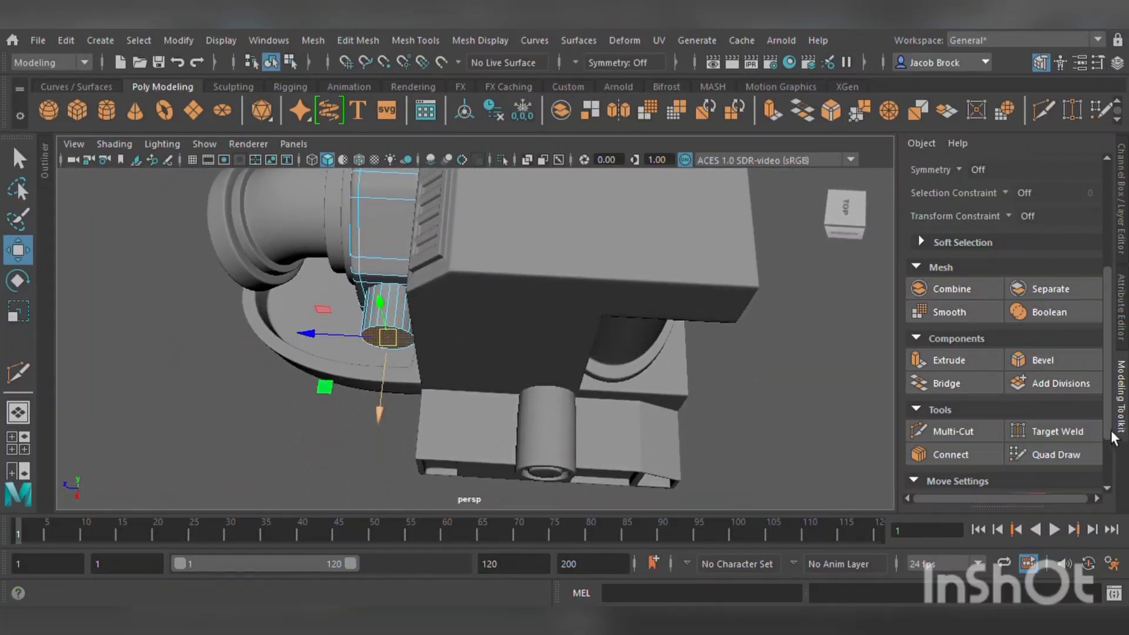
pyautogui.click(953, 359)
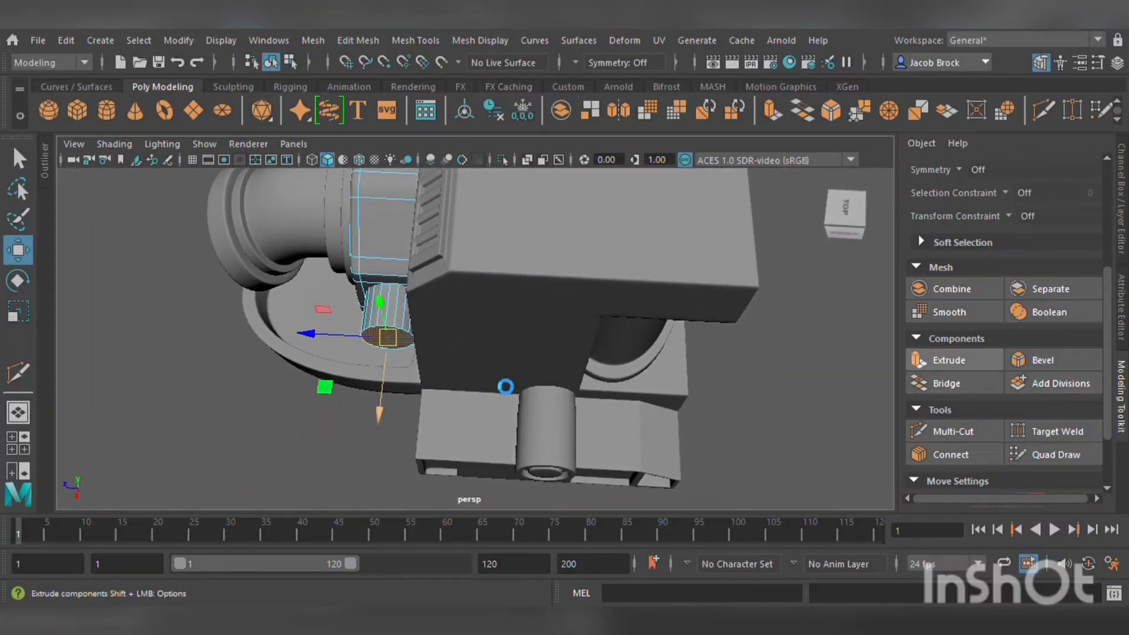
pyautogui.click(394, 393)
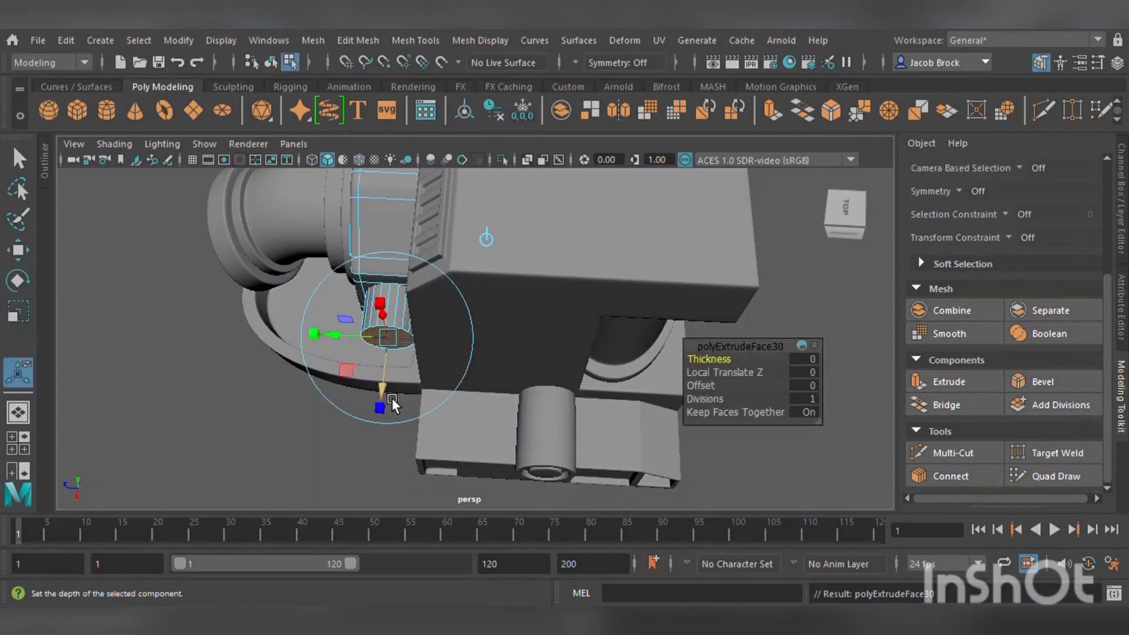
pyautogui.moveTo(397, 406); pyautogui.dragTo(398, 424)
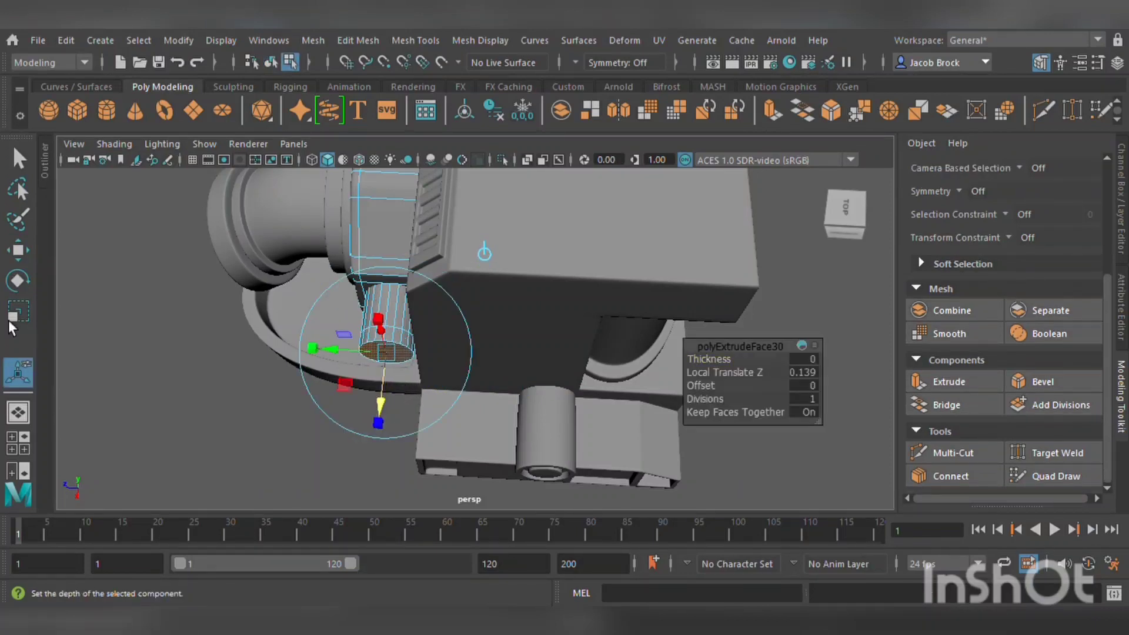
# - Rotate the extruded end face toward the rear and reposition it to form the first segment of a pipe bend
pyautogui.click(18, 282)
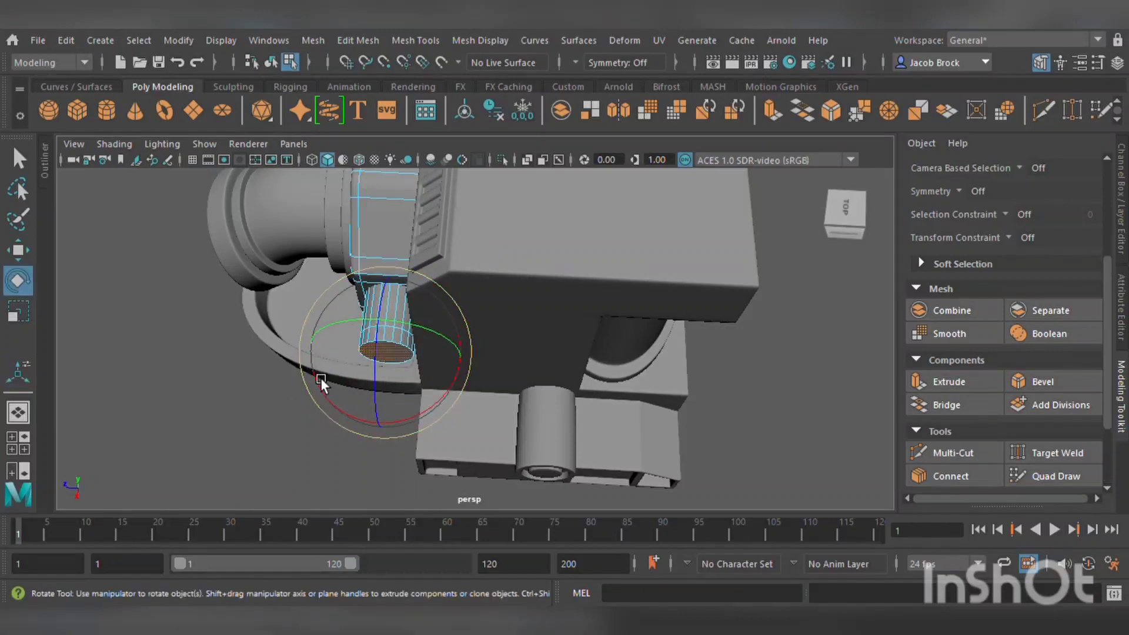
pyautogui.moveTo(333, 388); pyautogui.dragTo(347, 407)
pyautogui.press('w')
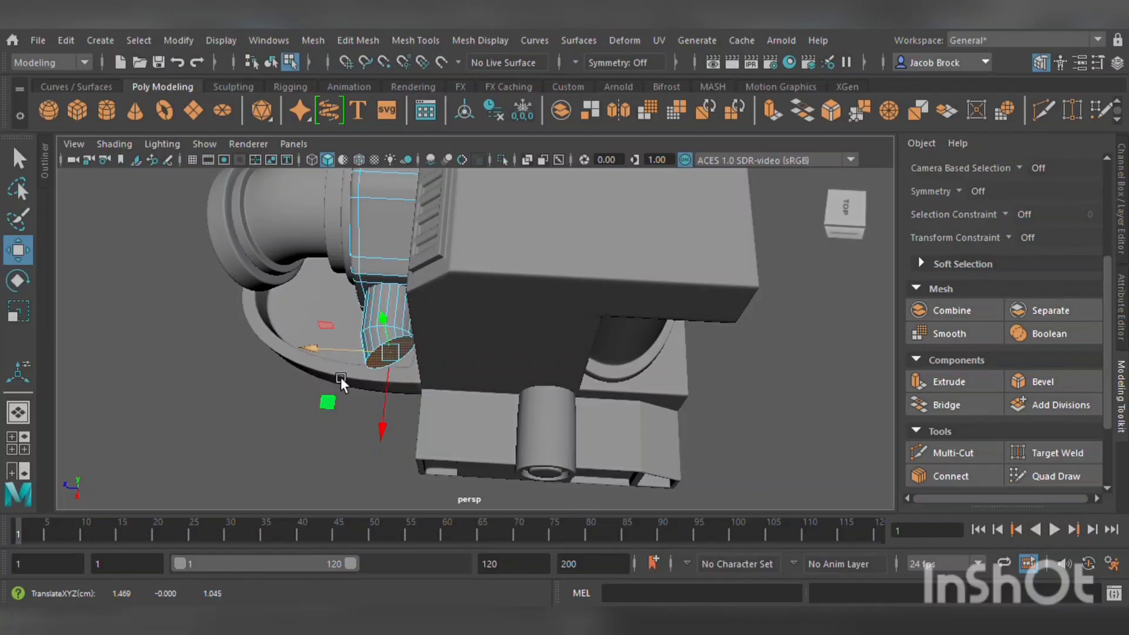
pyautogui.keyDown('alt'); pyautogui.moveTo(330, 368); pyautogui.dragTo(525, 296); pyautogui.keyUp('alt')
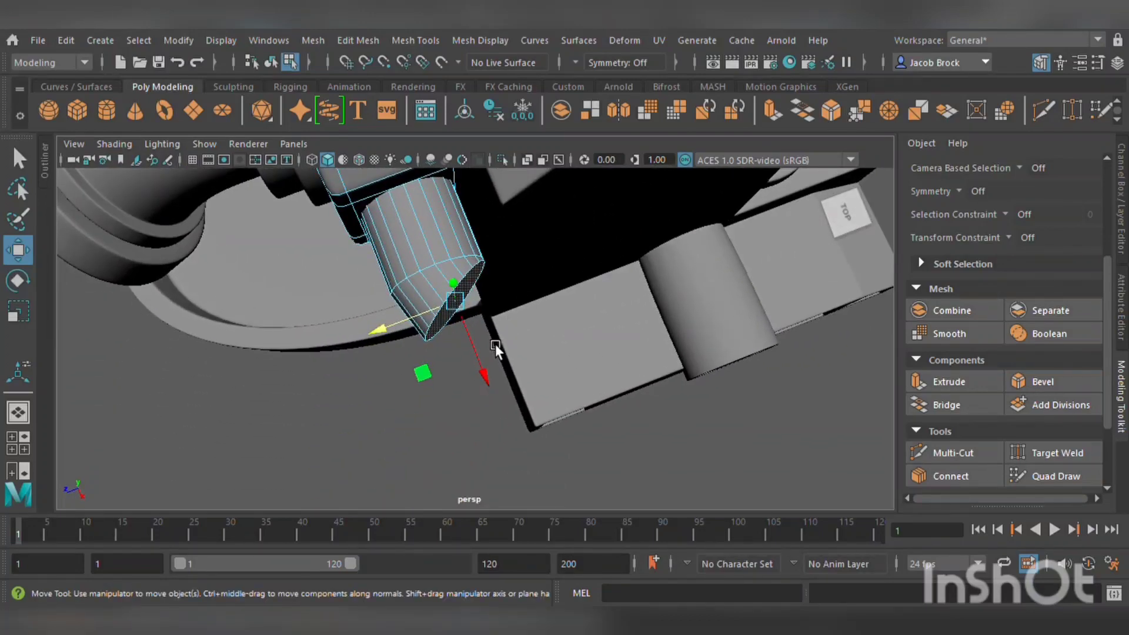
pyautogui.moveTo(493, 354); pyautogui.dragTo(414, 365)
# - Extrude the side pipe's end face with a Local Translate Z of 0.156, then rotate and reposition it to continue the rearward bend
pyautogui.click(929, 388)
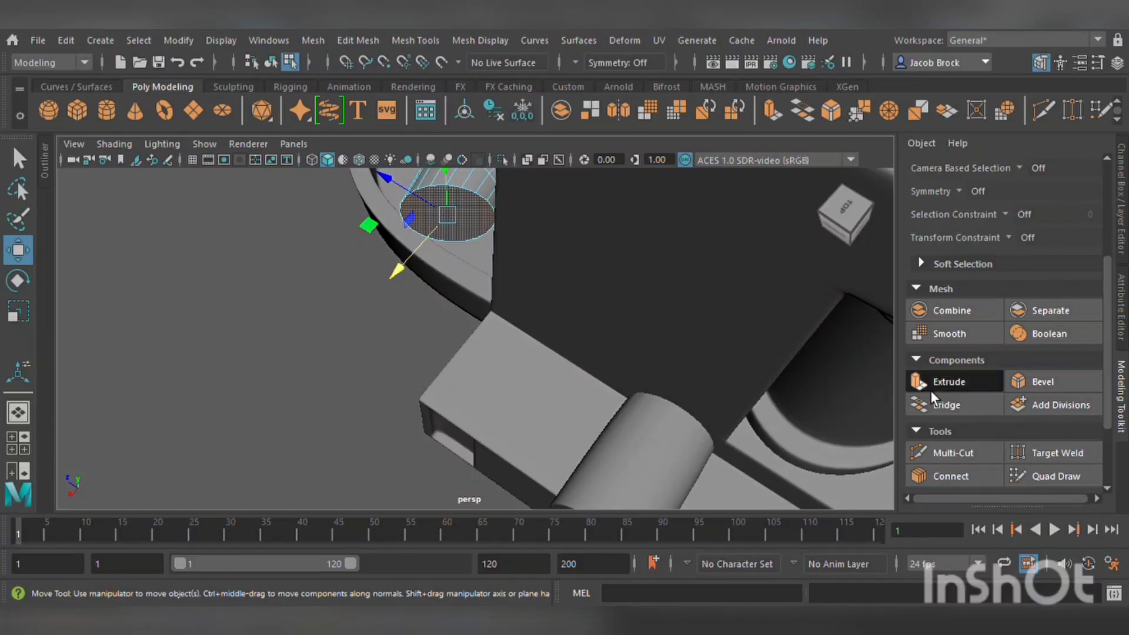
pyautogui.moveTo(456, 269); pyautogui.dragTo(482, 336)
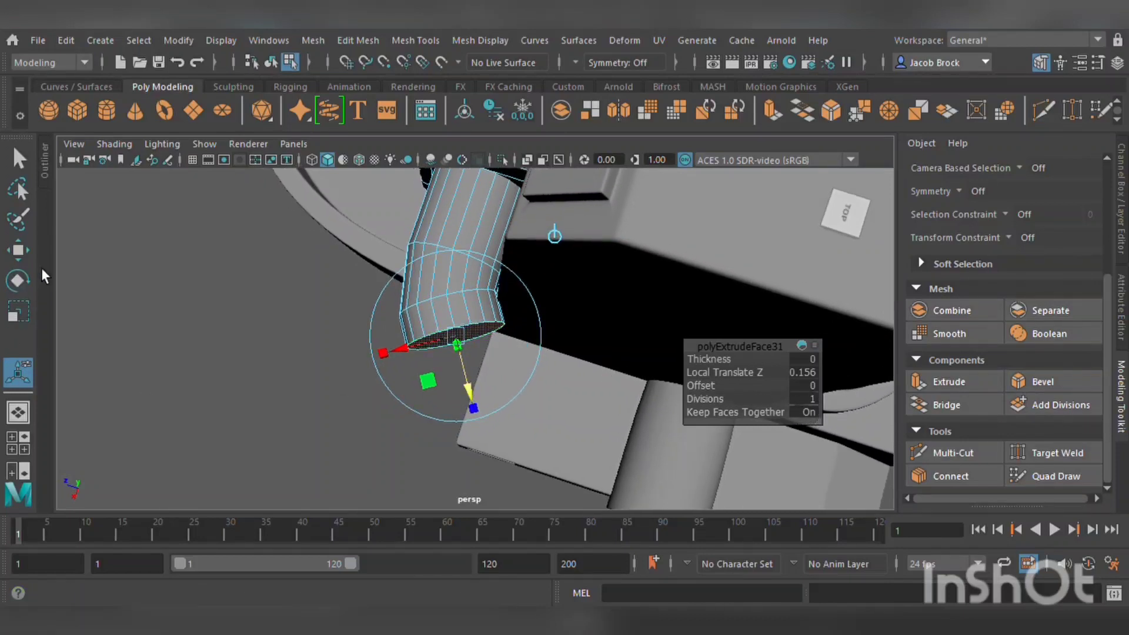
pyautogui.press('e')
pyautogui.moveTo(492, 415); pyautogui.dragTo(322, 335)
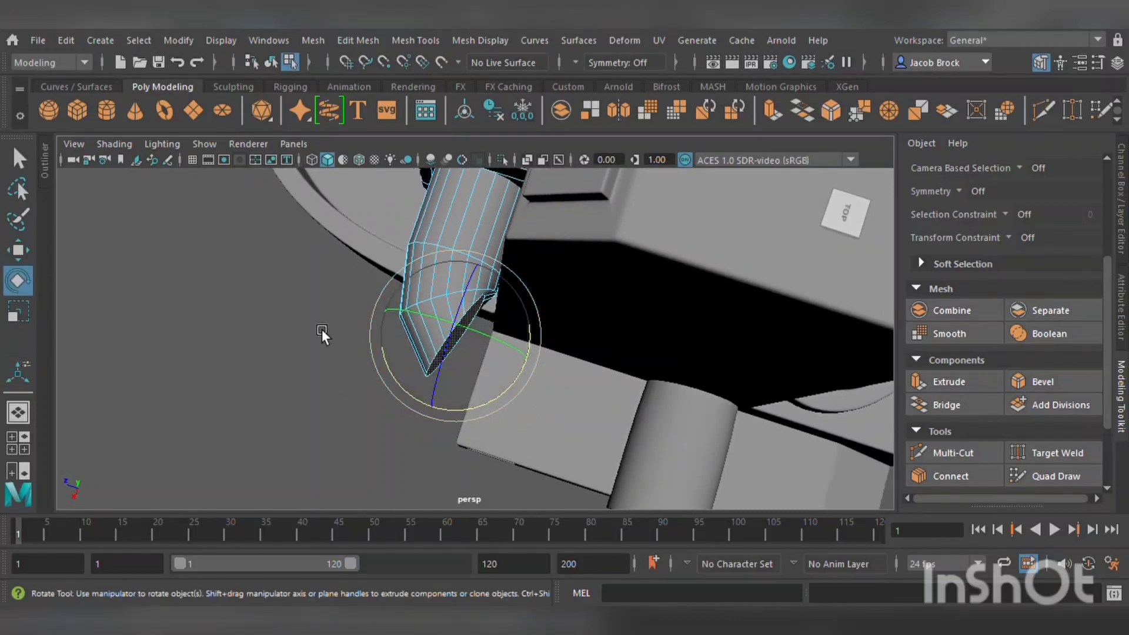
pyautogui.click(27, 257)
pyautogui.moveTo(394, 319); pyautogui.dragTo(407, 340)
pyautogui.click(25, 286)
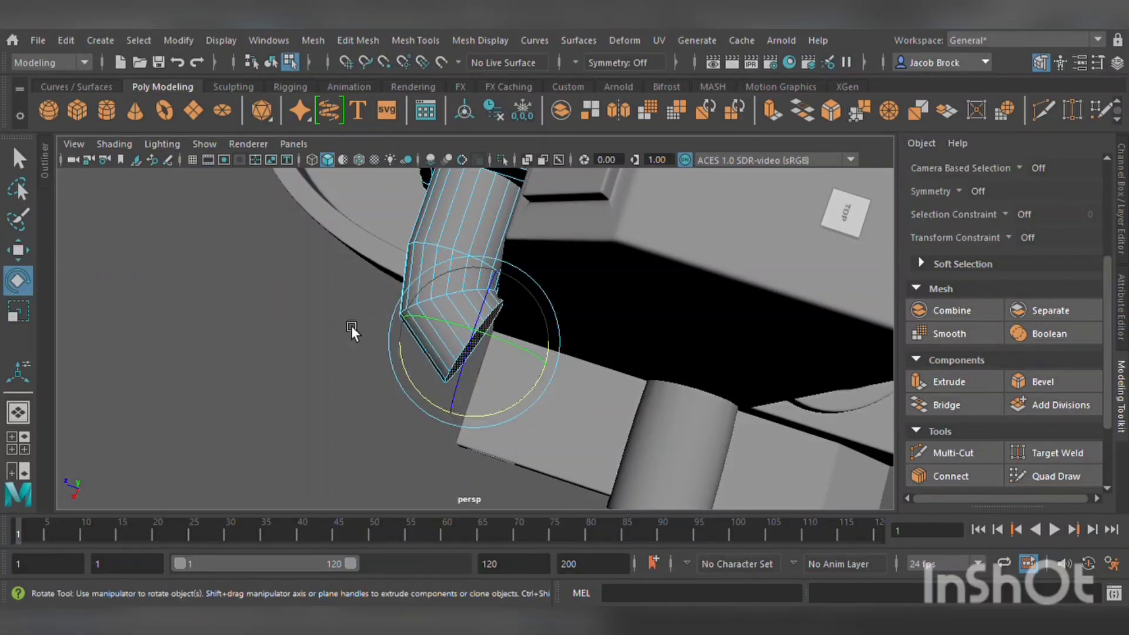
pyautogui.click(28, 259)
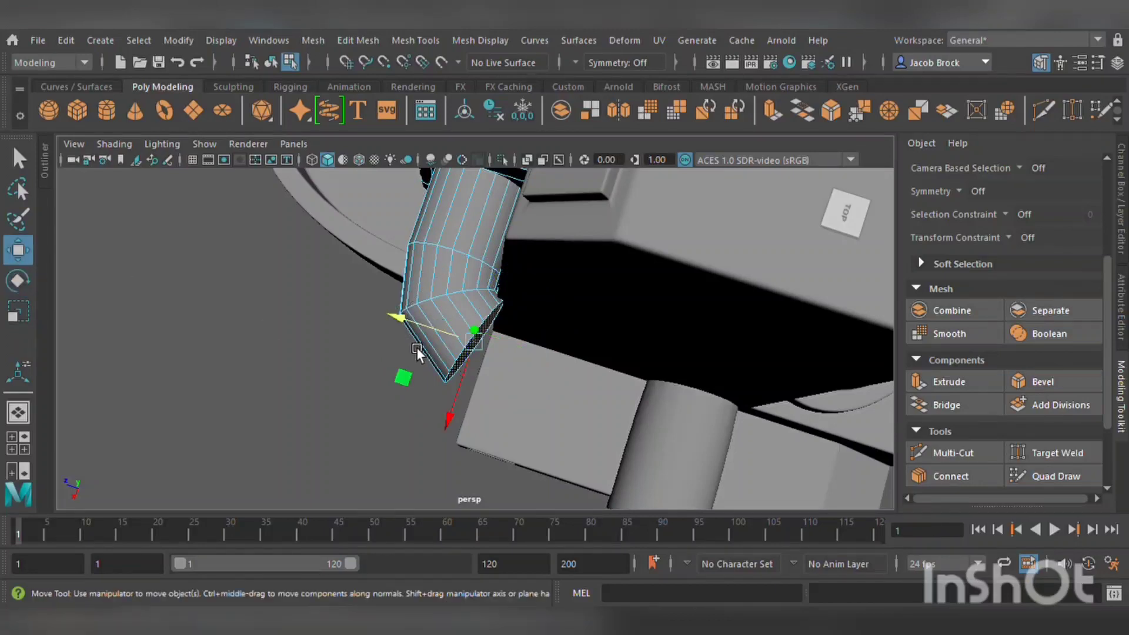
pyautogui.moveTo(467, 399); pyautogui.dragTo(478, 367)
# - Extrude the angled end face with a Local Translate Z of 0.448 and square it off toward the rear
pyautogui.click(950, 382)
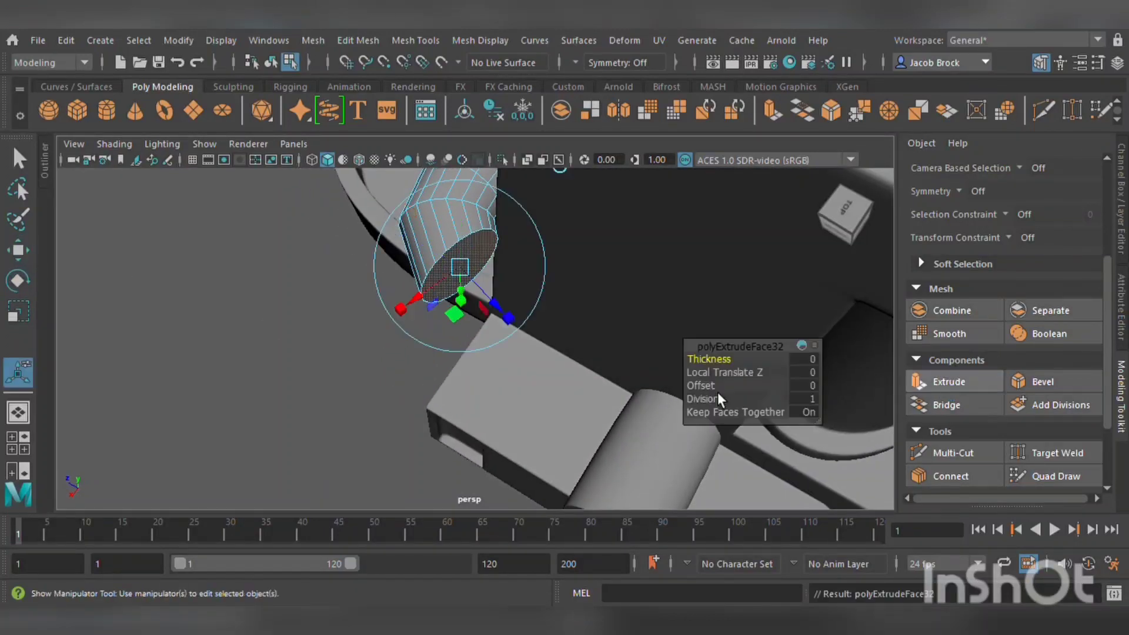
pyautogui.moveTo(504, 308); pyautogui.dragTo(576, 367)
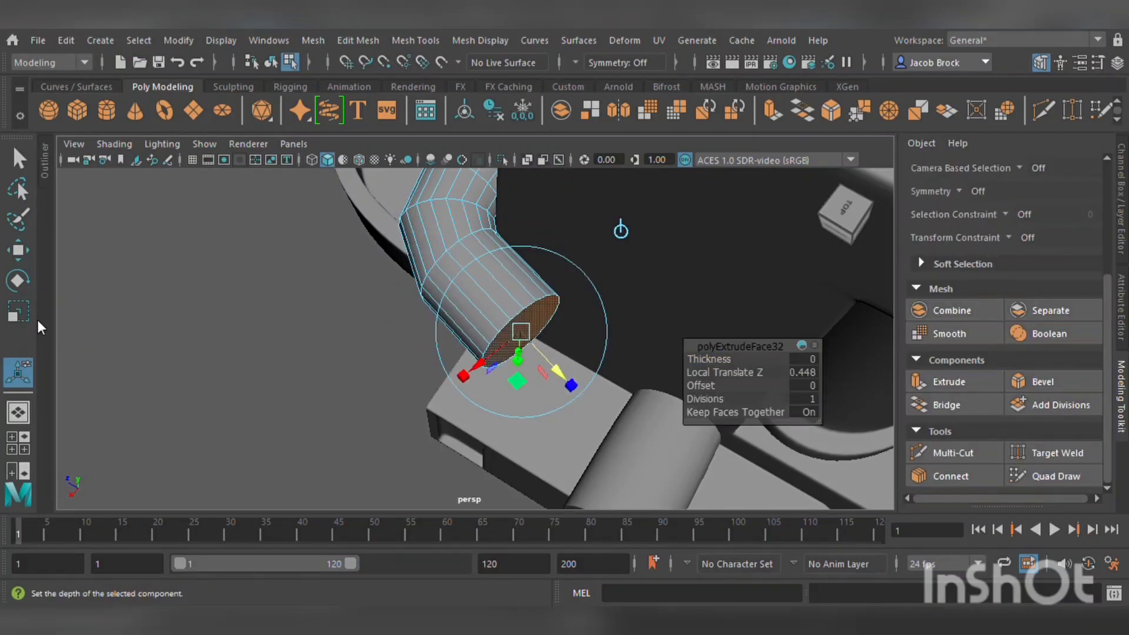
pyautogui.press('r')
pyautogui.moveTo(461, 297); pyautogui.dragTo(603, 389)
pyautogui.click(18, 250)
# - Move the squared end face forward to shorten the straight segment behind the bend
pyautogui.keyDown('alt'); pyautogui.moveTo(471, 383); pyautogui.dragTo(257, 410); pyautogui.keyUp('alt')
pyautogui.moveTo(257, 410)
pyautogui.mouseDown(button='middle')
pyautogui.moveTo(270, 387)
pyautogui.moveTo(260, 398)
pyautogui.mouseUp(button='middle')
pyautogui.keyDown('alt'); pyautogui.moveTo(260, 398); pyautogui.dragTo(454, 326); pyautogui.keyUp('alt')
pyautogui.keyDown('alt'); pyautogui.moveTo(454, 326); pyautogui.dragTo(405, 467, button='middle'); pyautogui.keyUp('alt')
pyautogui.scroll(-6, 405, 467)
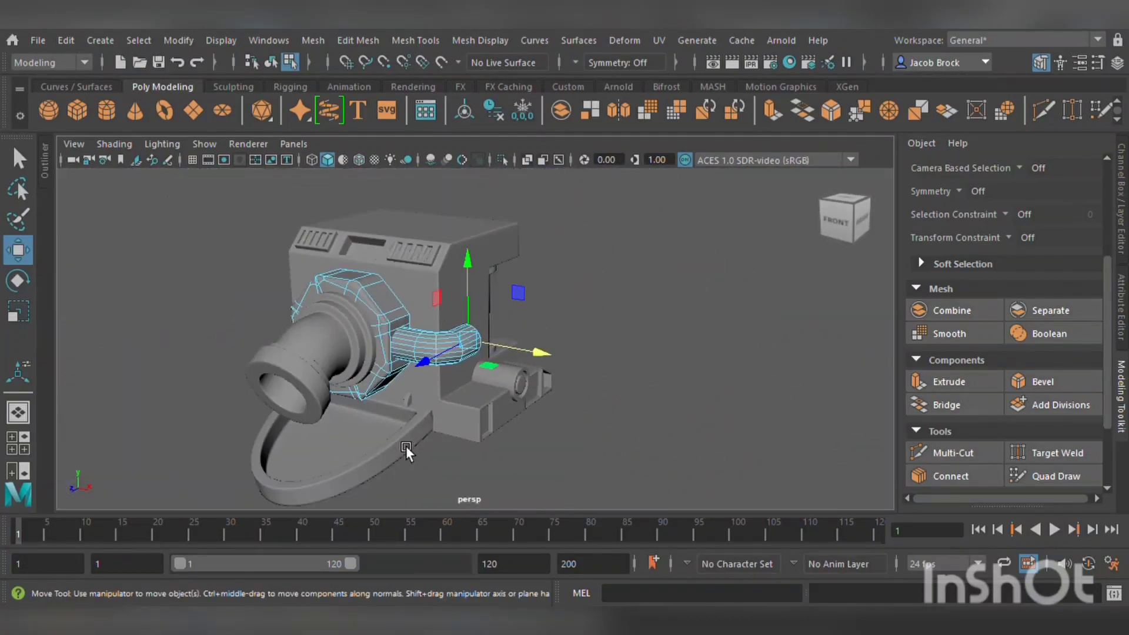
pyautogui.keyDown('alt'); pyautogui.moveTo(551, 397); pyautogui.dragTo(371, 383); pyautogui.keyUp('alt')
pyautogui.scroll(6, 411, 389)
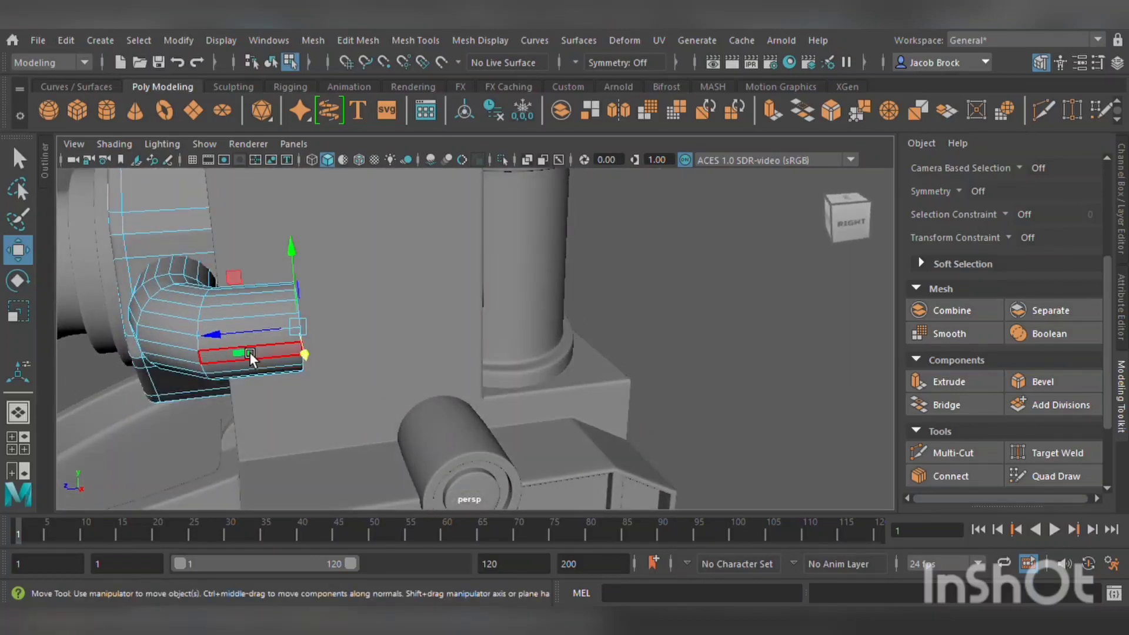
pyautogui.moveTo(232, 335); pyautogui.dragTo(187, 326)
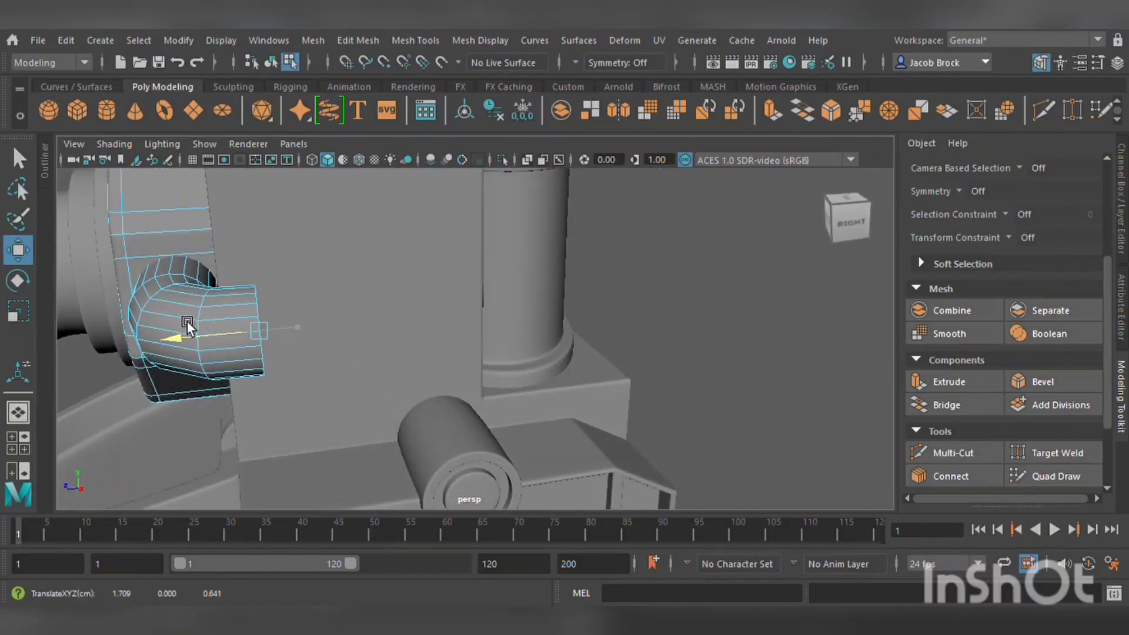
# - Inset the pipe's rear end face slightly and extrude it rearward to form a thinner straight section
pyautogui.keyDown('alt'); pyautogui.moveTo(292, 343); pyautogui.dragTo(200, 338); pyautogui.keyUp('alt')
pyautogui.scroll(4, 317, 344)
pyautogui.keyDown('alt'); pyautogui.moveTo(320, 345); pyautogui.dragTo(541, 393, button='middle'); pyautogui.keyUp('alt')
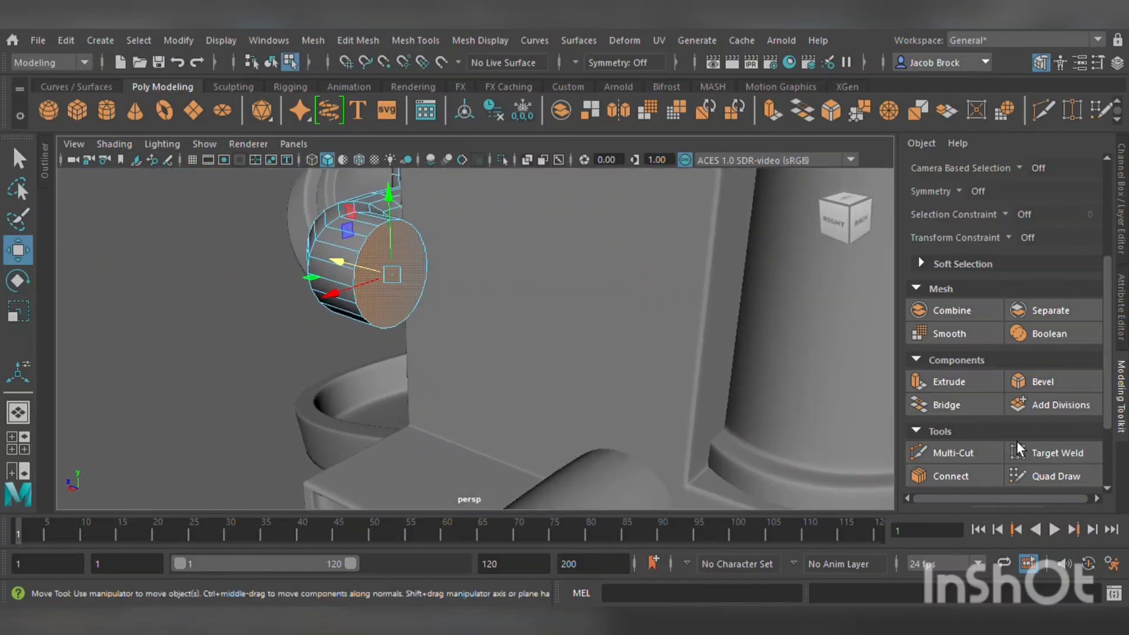
pyautogui.click(949, 382)
pyautogui.press('r')
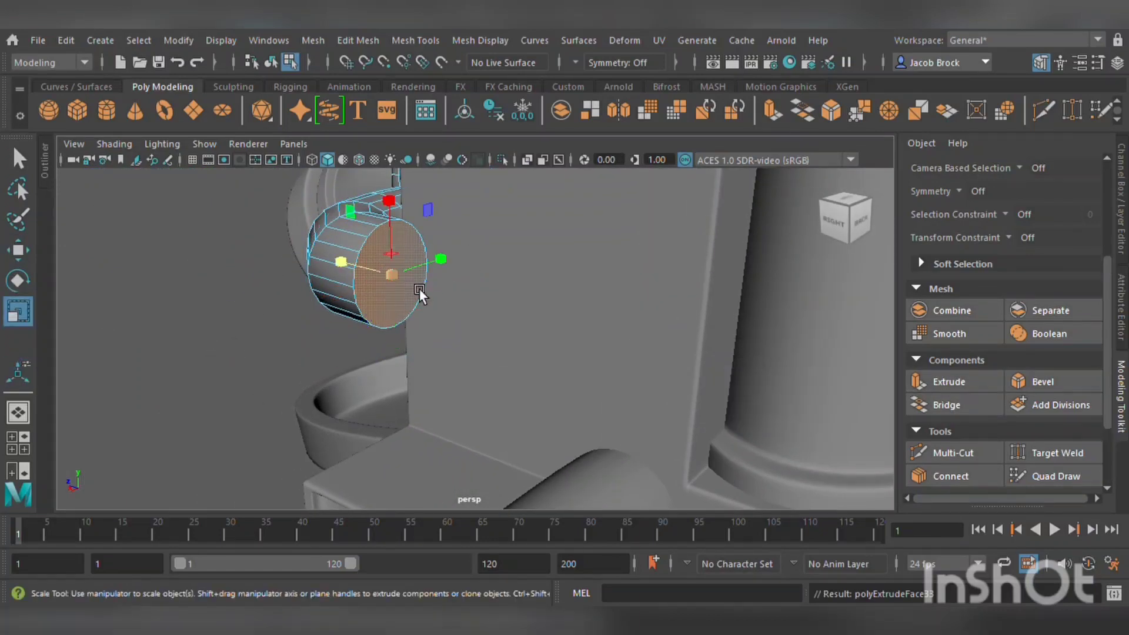
pyautogui.moveTo(405, 279); pyautogui.dragTo(487, 306)
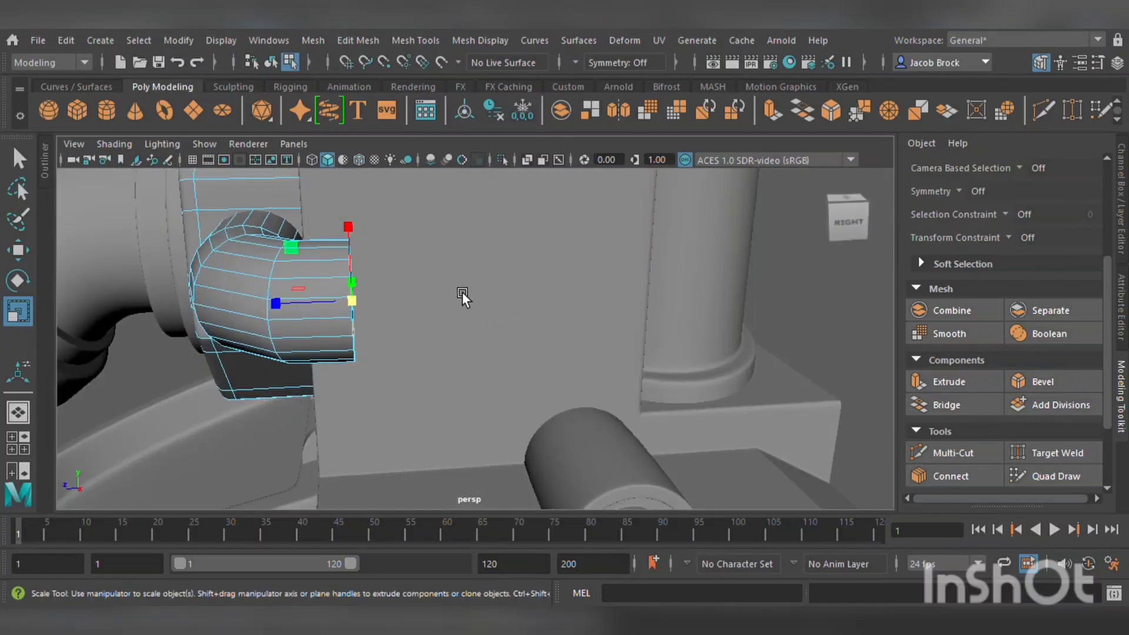
pyautogui.click(950, 382)
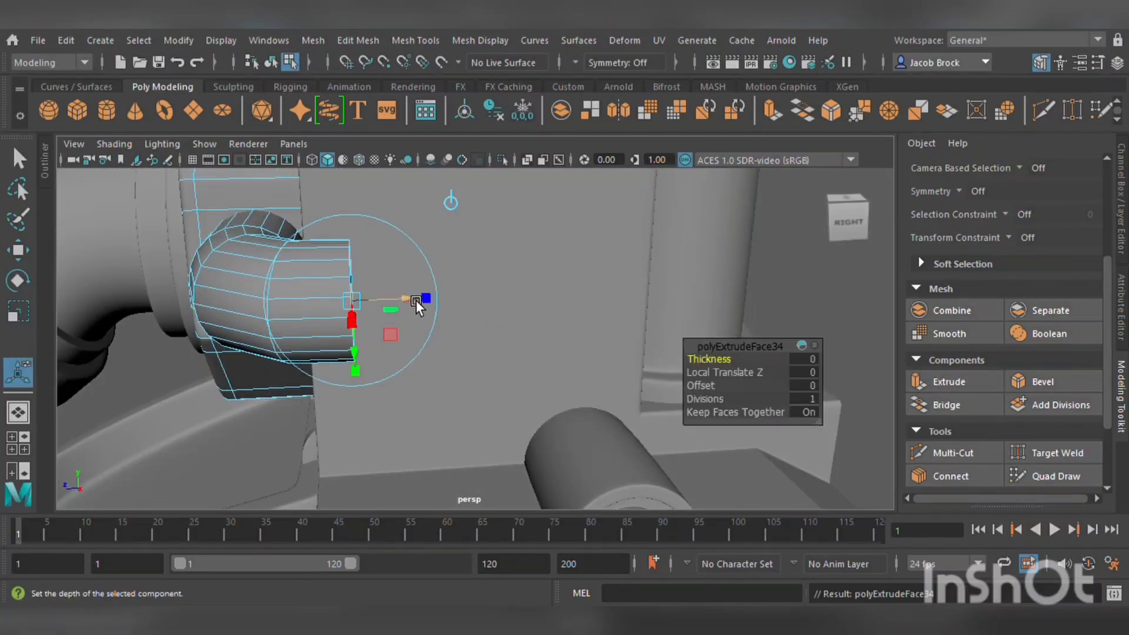
pyautogui.moveTo(415, 301); pyautogui.dragTo(524, 330)
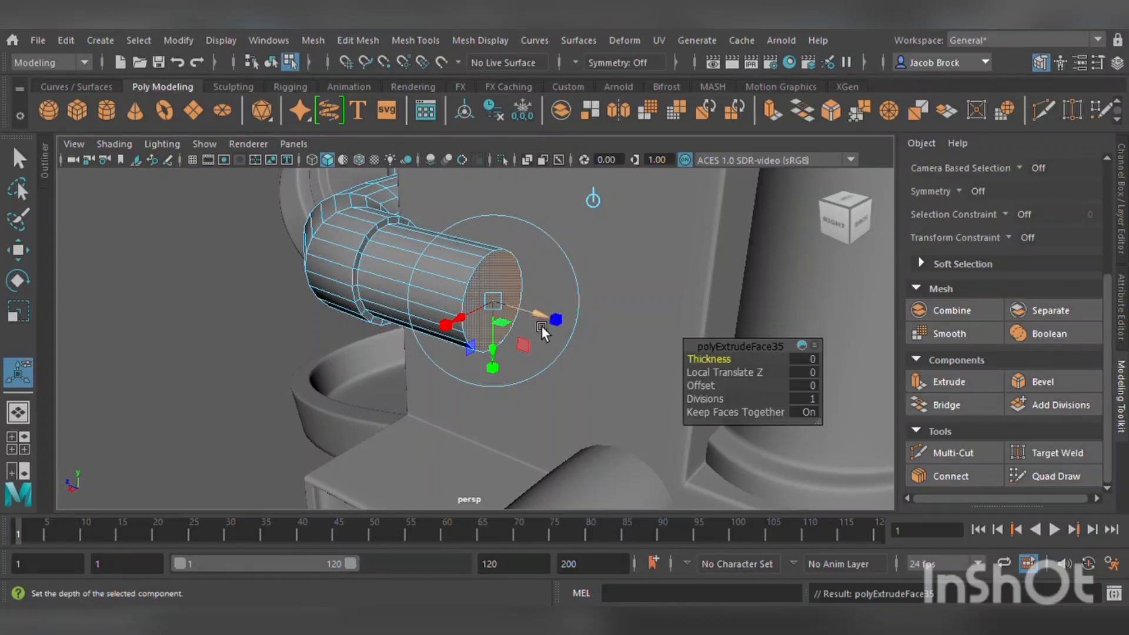
# - Extrude the end face with a Local Translate Z of 0.034 and the resulting side ring outward by 0.0241 to form a collar
pyautogui.moveTo(551, 318); pyautogui.dragTo(556, 319)
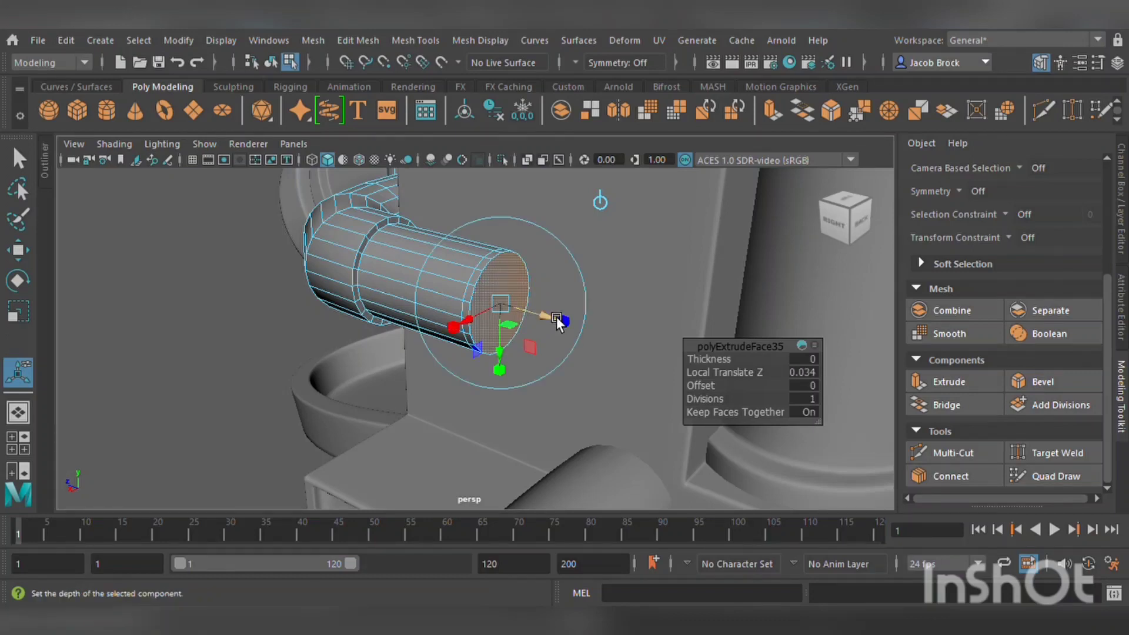
pyautogui.scroll(3, 555, 319)
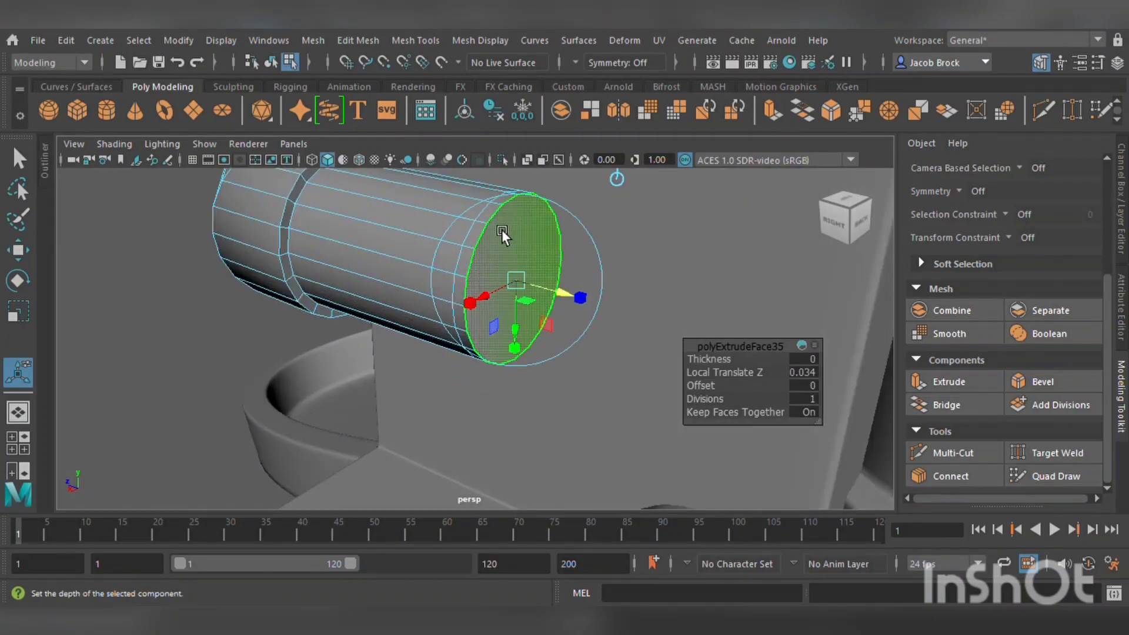
pyautogui.press('q')
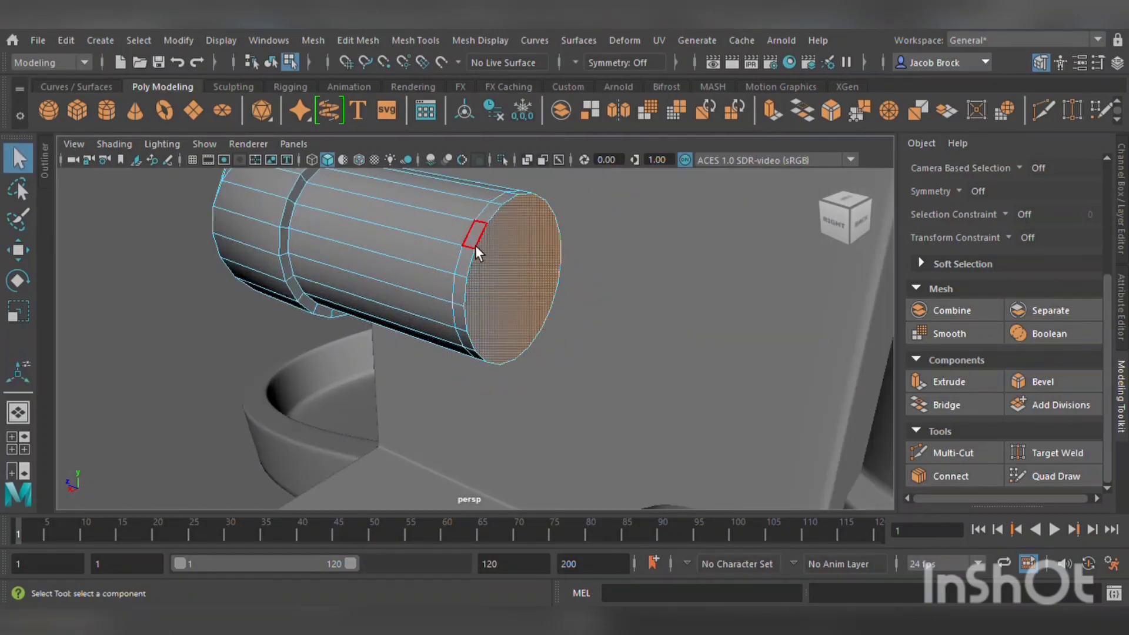
pyautogui.click(475, 245)
pyautogui.keyDown('shift'); pyautogui.doubleClick(467, 291); pyautogui.keyUp('shift')
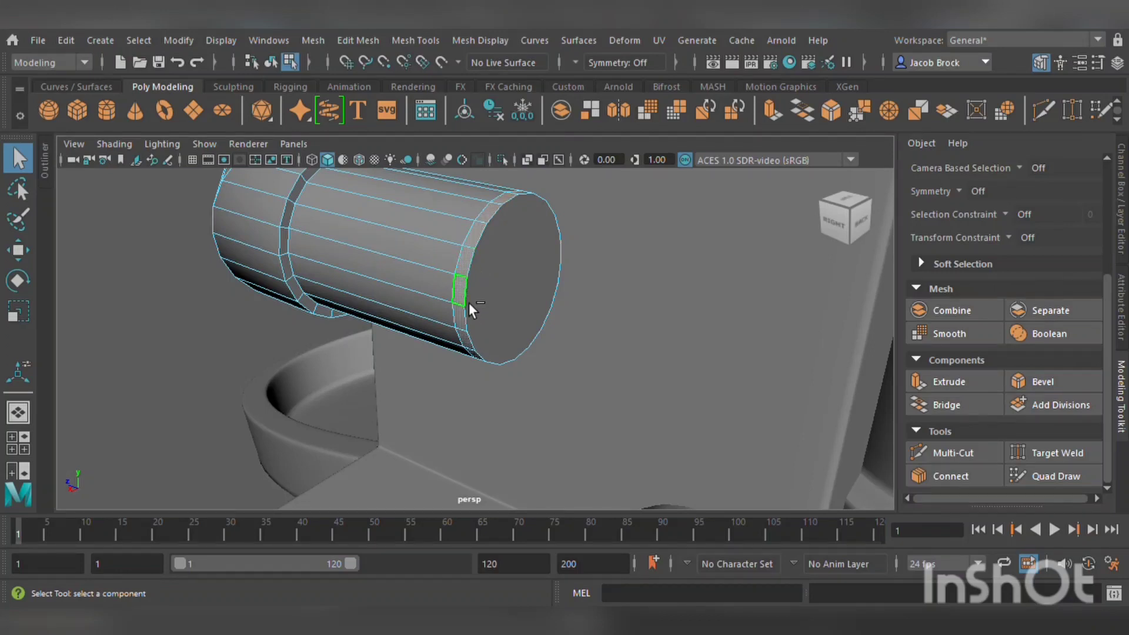
pyautogui.click(972, 386)
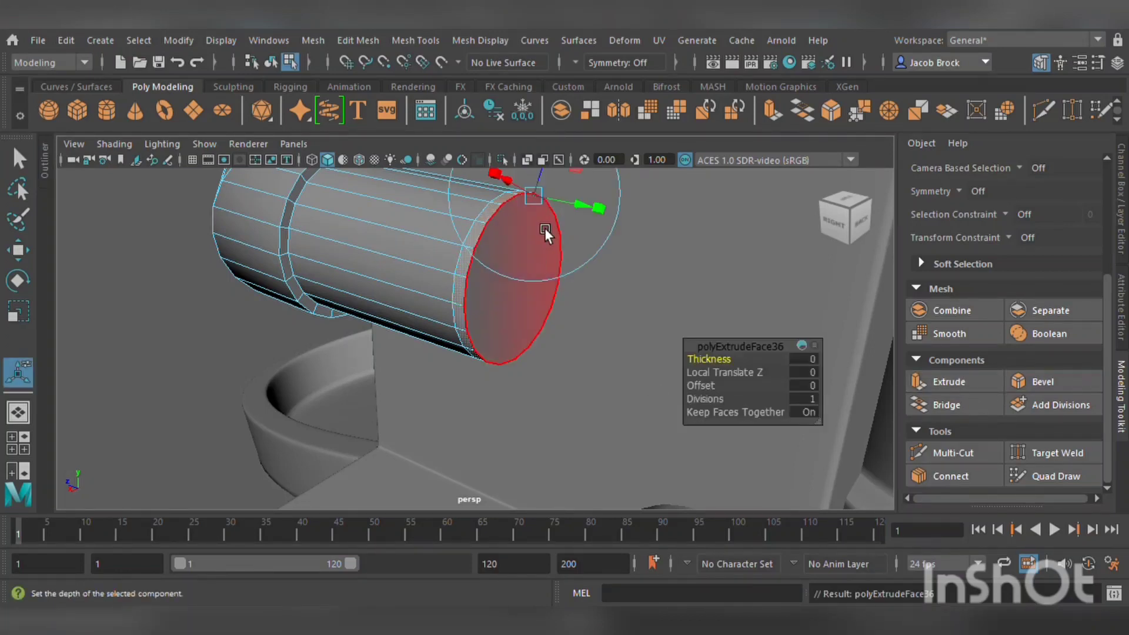
pyautogui.moveTo(563, 171); pyautogui.dragTo(563, 173)
pyautogui.keyDown('alt'); pyautogui.moveTo(564, 250); pyautogui.dragTo(521, 237); pyautogui.keyUp('alt')
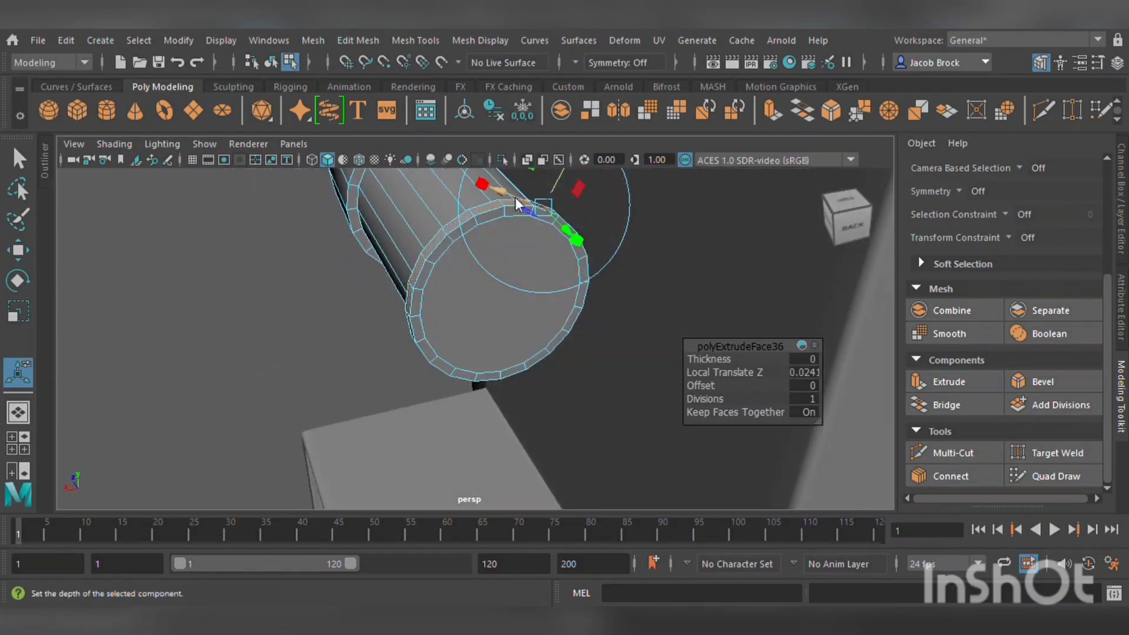
# - Delete the collar's rear ring and cap faces and fill the open border with a single face
pyautogui.press('q')
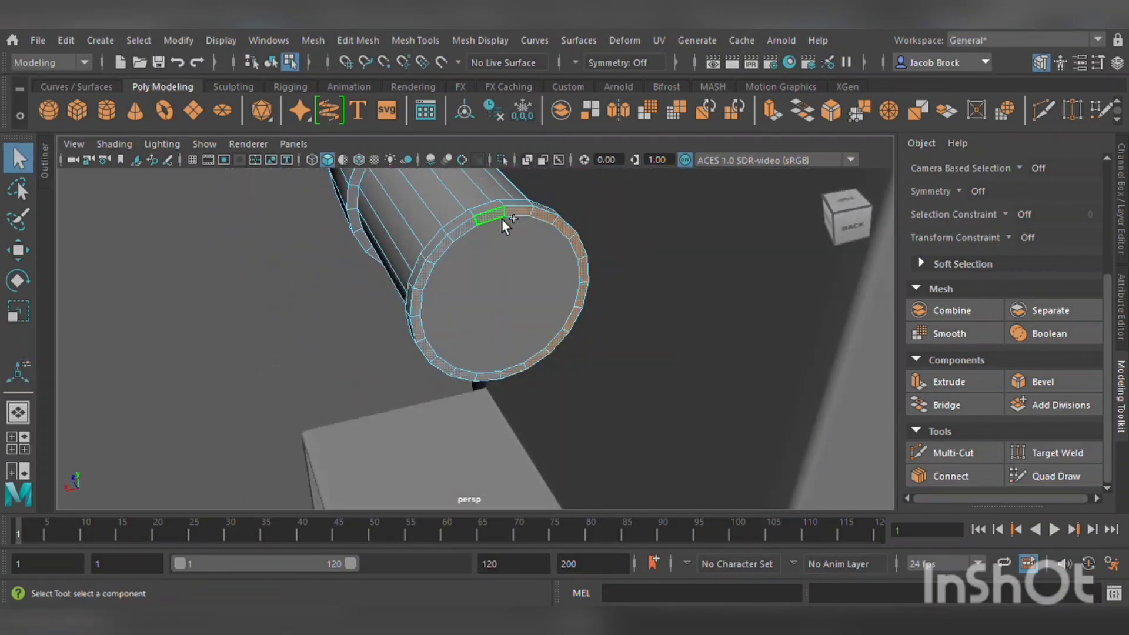
pyautogui.click(491, 266)
pyautogui.press('Delete')
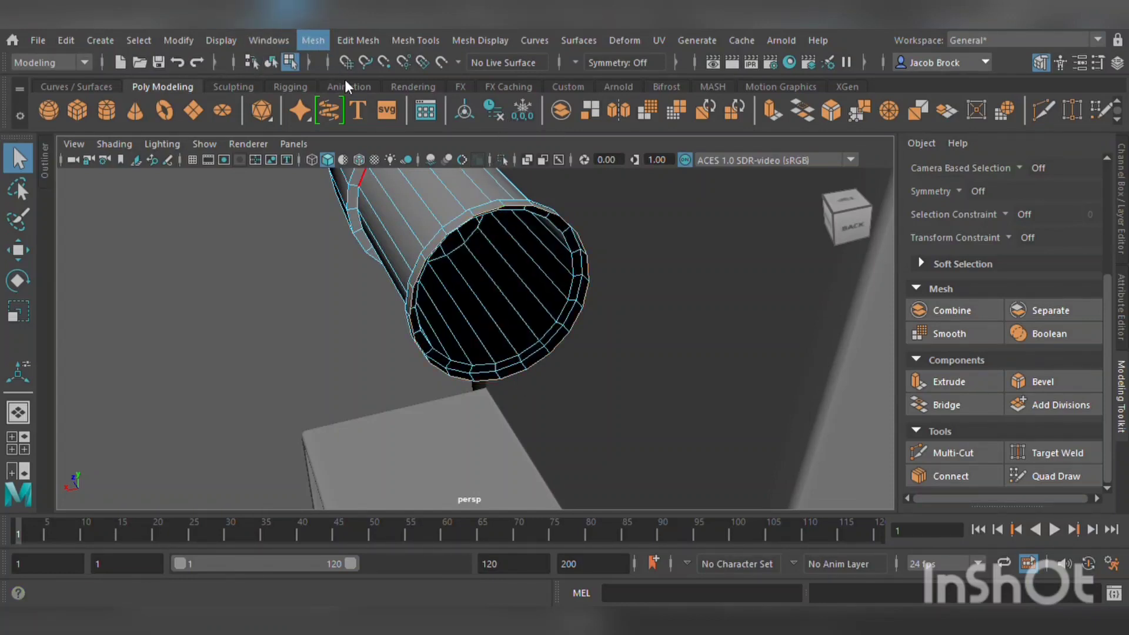
pyautogui.click(357, 157)
pyautogui.scroll(-5, 426, 209)
pyautogui.keyDown('alt'); pyautogui.moveTo(425, 211); pyautogui.dragTo(540, 206); pyautogui.keyUp('alt')
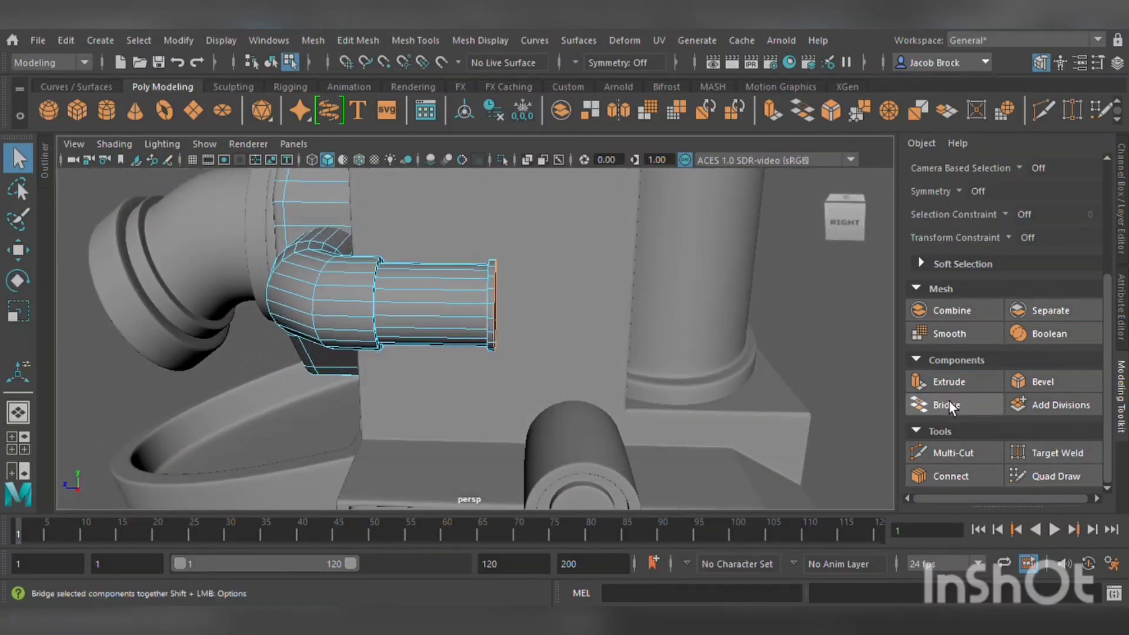
pyautogui.click(958, 386)
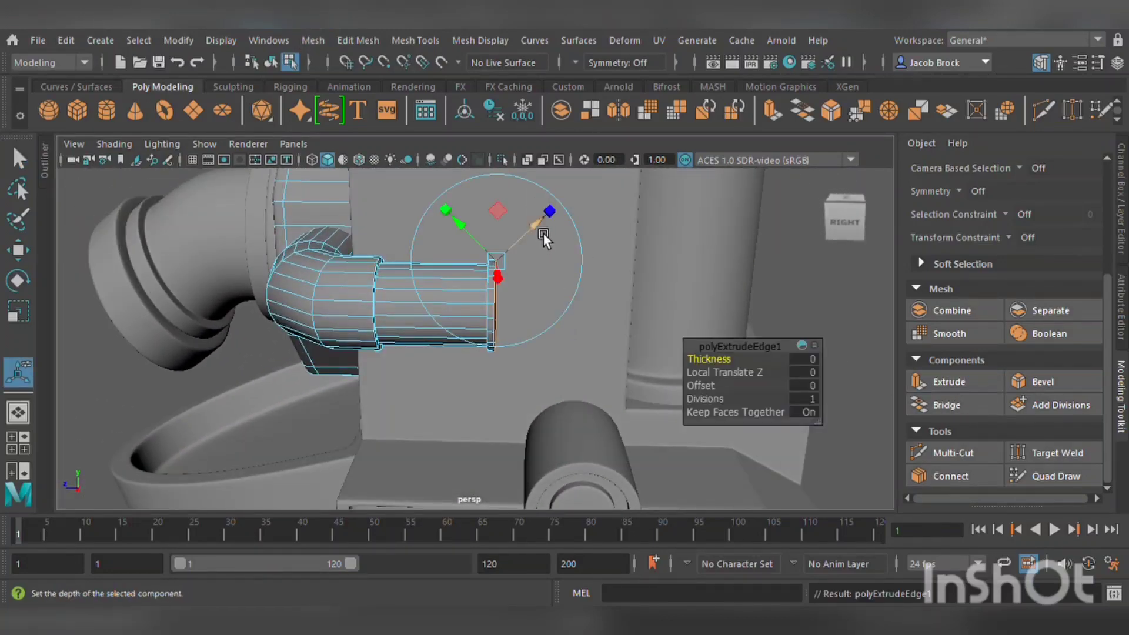
pyautogui.moveTo(543, 235)
pyautogui.mouseDown()
pyautogui.moveTo(569, 228)
pyautogui.moveTo(560, 228)
pyautogui.mouseUp()
pyautogui.hotkey('ctrl', 'z')
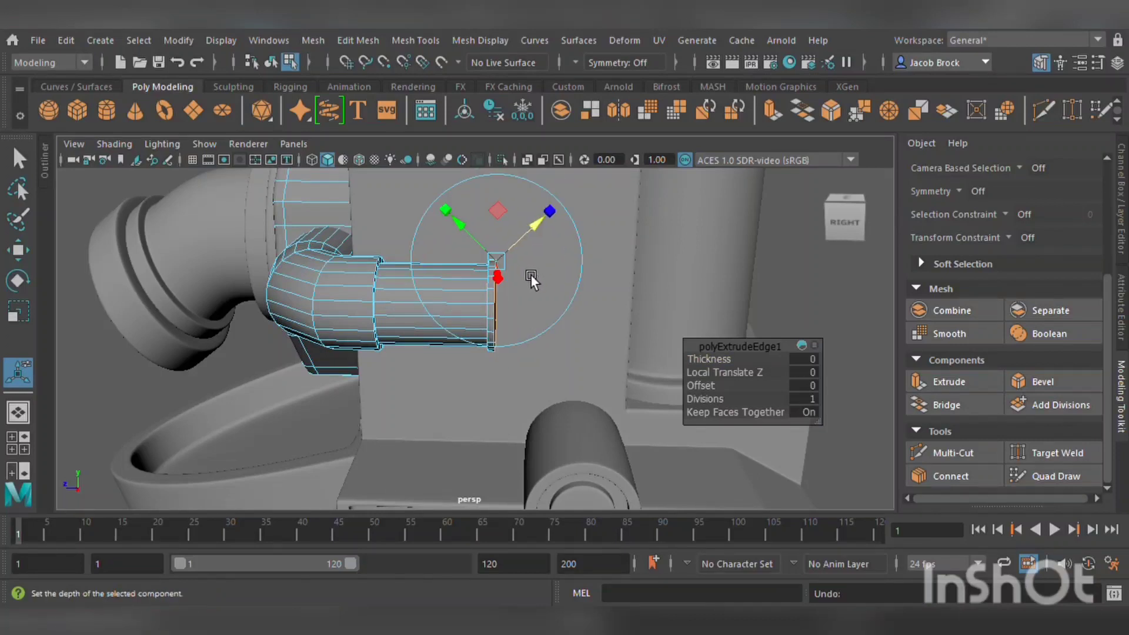
# - Extrude the collar's filled end cap rearward and rotate the new end face to start an upward bend
pyautogui.keyDown('alt'); pyautogui.moveTo(530, 274); pyautogui.dragTo(482, 270); pyautogui.keyUp('alt')
pyautogui.press('q')
pyautogui.press('F11')
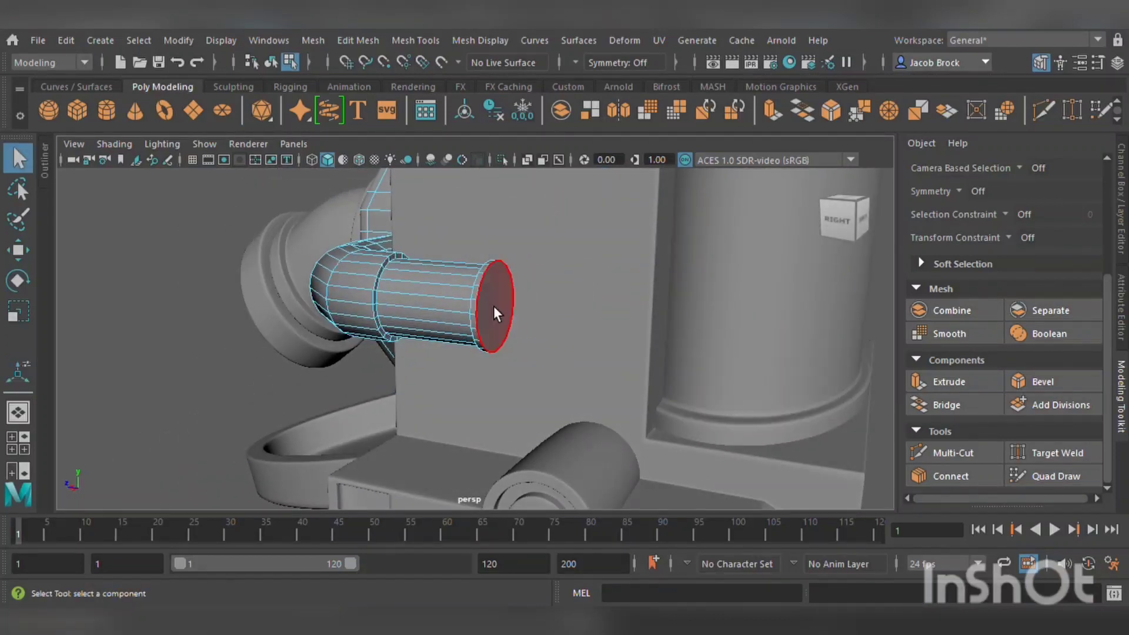
pyautogui.click(497, 304)
pyautogui.click(949, 381)
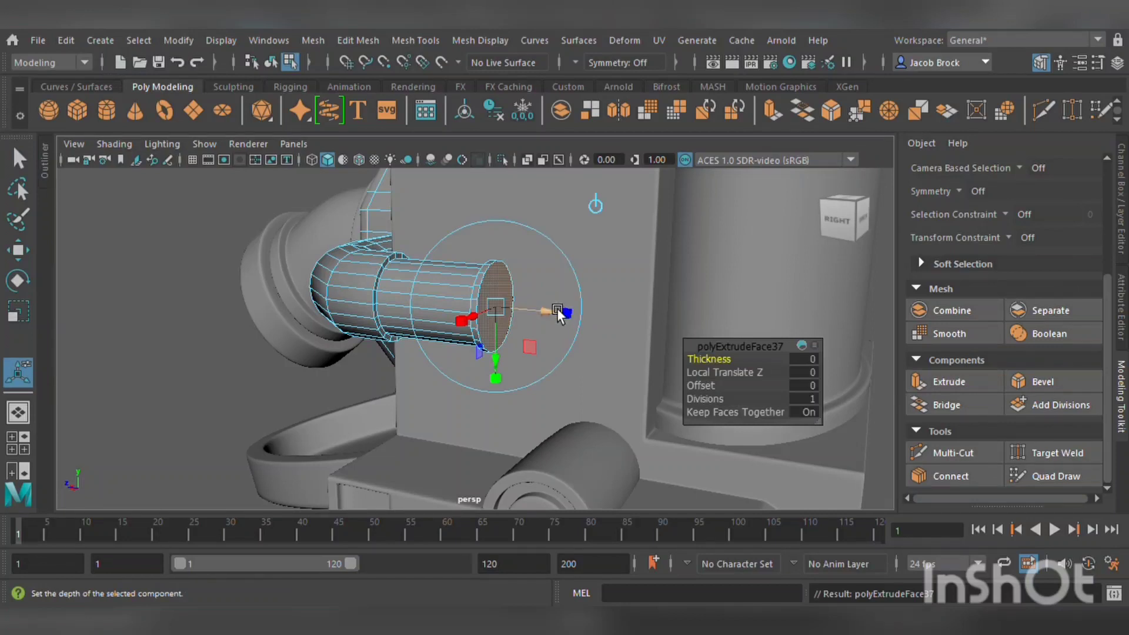
pyautogui.moveTo(566, 313); pyautogui.dragTo(600, 320)
pyautogui.click(24, 281)
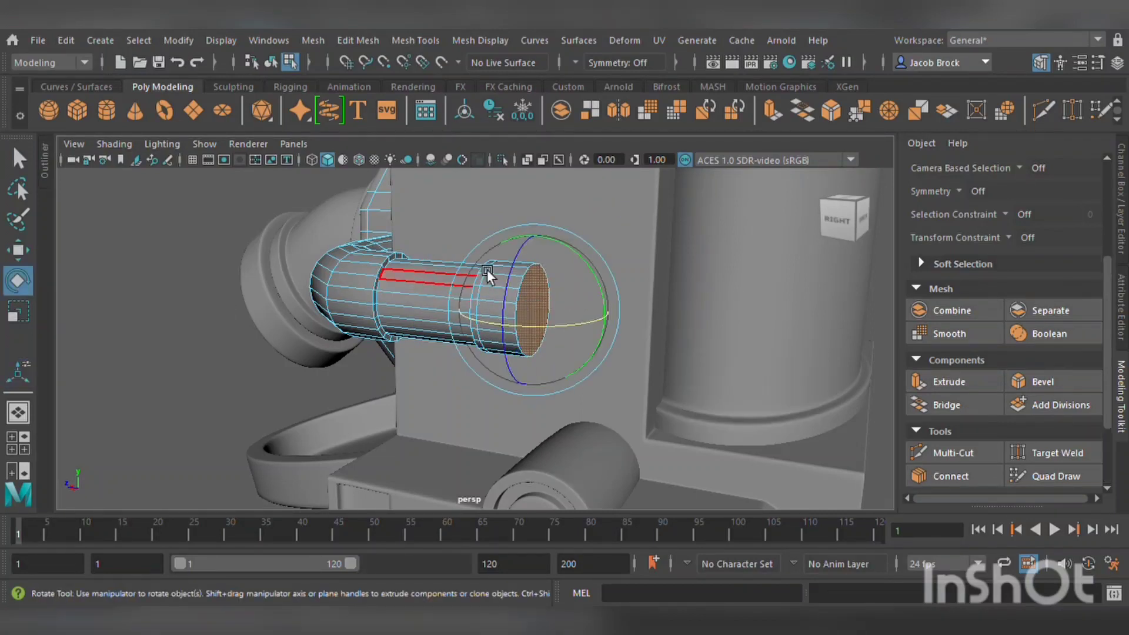
pyautogui.moveTo(569, 242); pyautogui.dragTo(638, 277)
# - Extrude the tilted end face with a Local Translate Z of 0.25, then rotate it further and shift it upward and forward to continue the bend
pyautogui.click(961, 389)
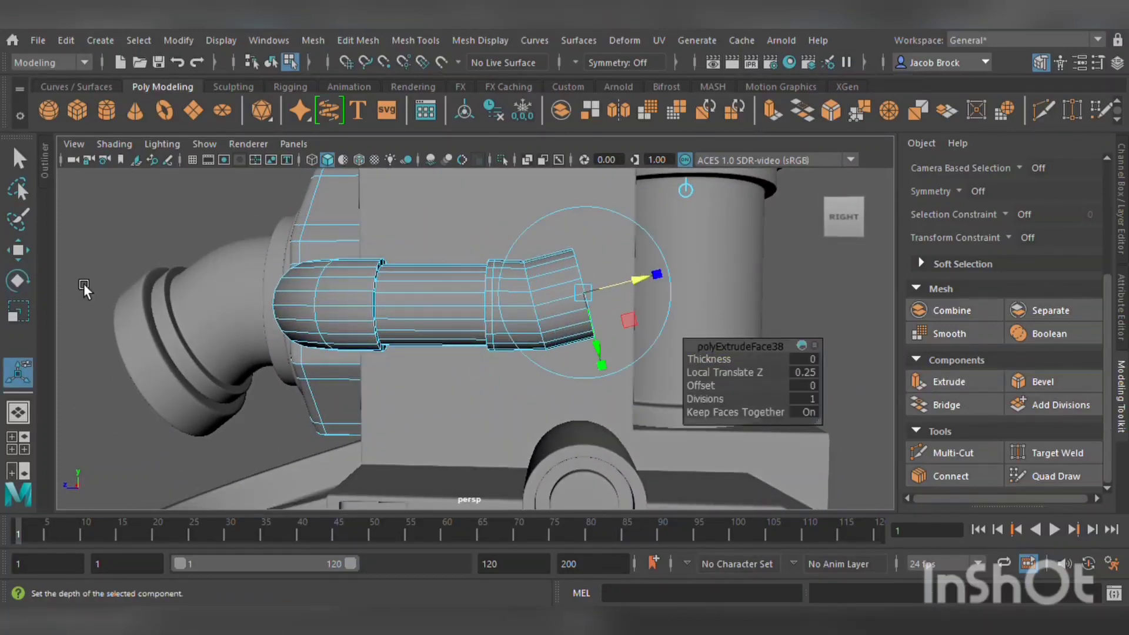
pyautogui.click(24, 281)
pyautogui.moveTo(544, 250); pyautogui.dragTo(527, 266)
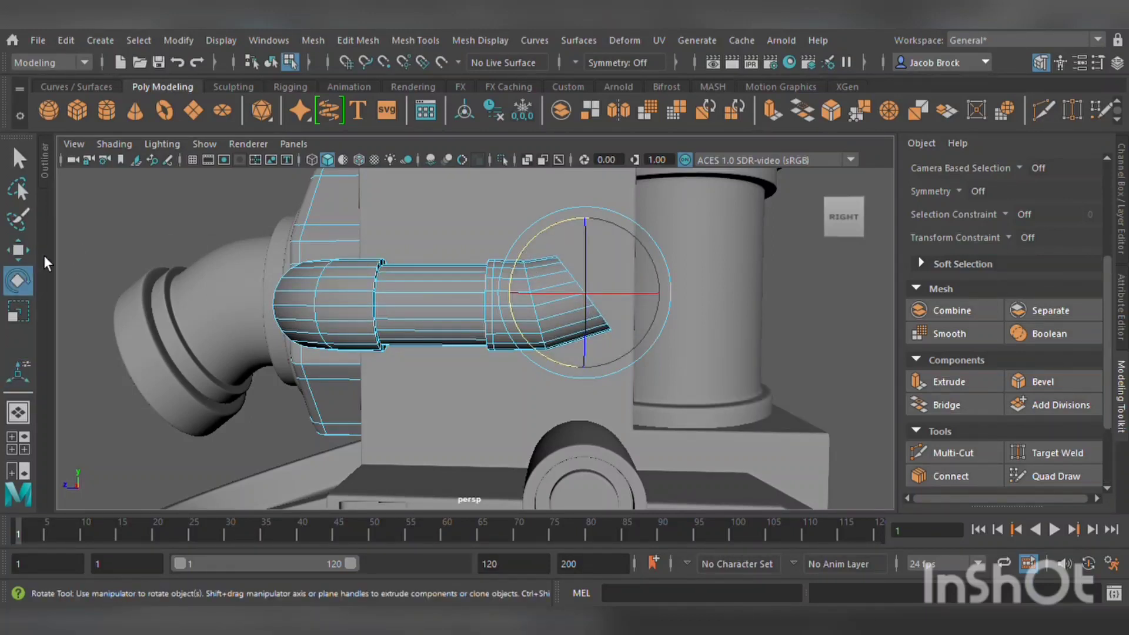
pyautogui.click(19, 253)
pyautogui.moveTo(612, 222); pyautogui.dragTo(594, 215)
pyautogui.click(24, 287)
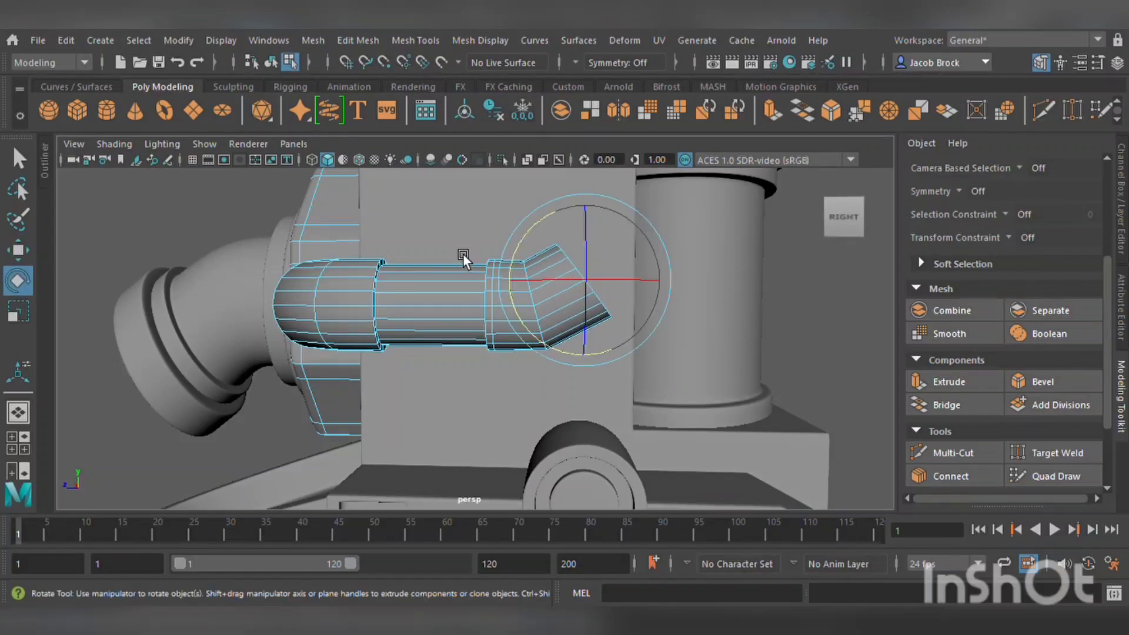
pyautogui.moveTo(537, 251); pyautogui.dragTo(521, 285)
pyautogui.click(19, 250)
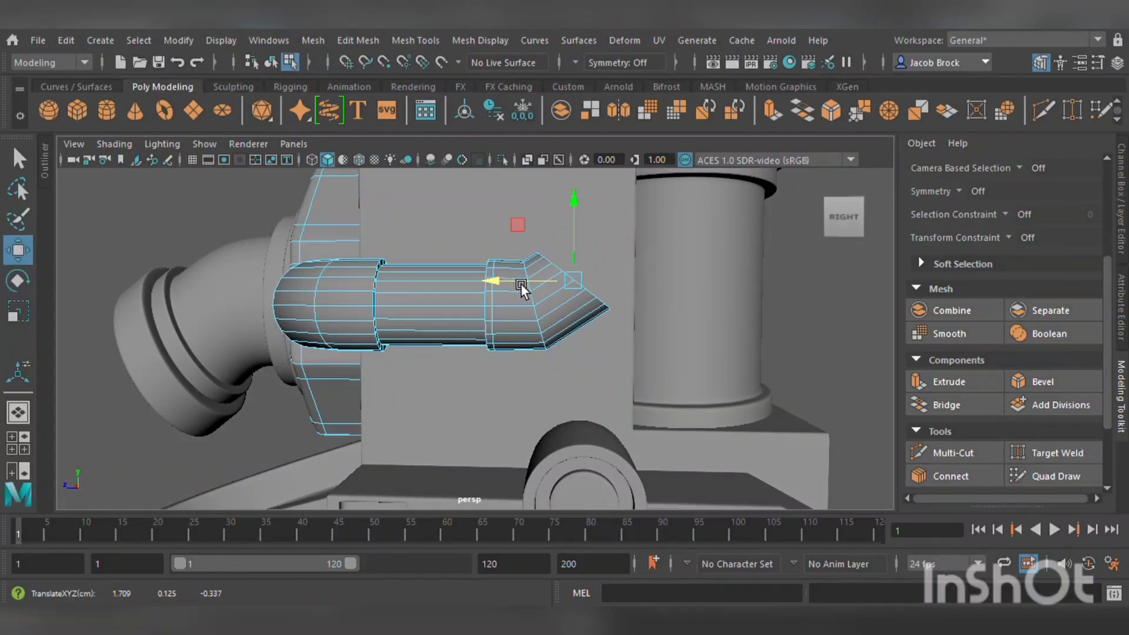
# - Extrude the bend's tilted end face with a Local Translate Z of 0.26 and rotate it to face nearly straight up
pyautogui.click(967, 385)
pyautogui.moveTo(607, 236); pyautogui.dragTo(641, 194)
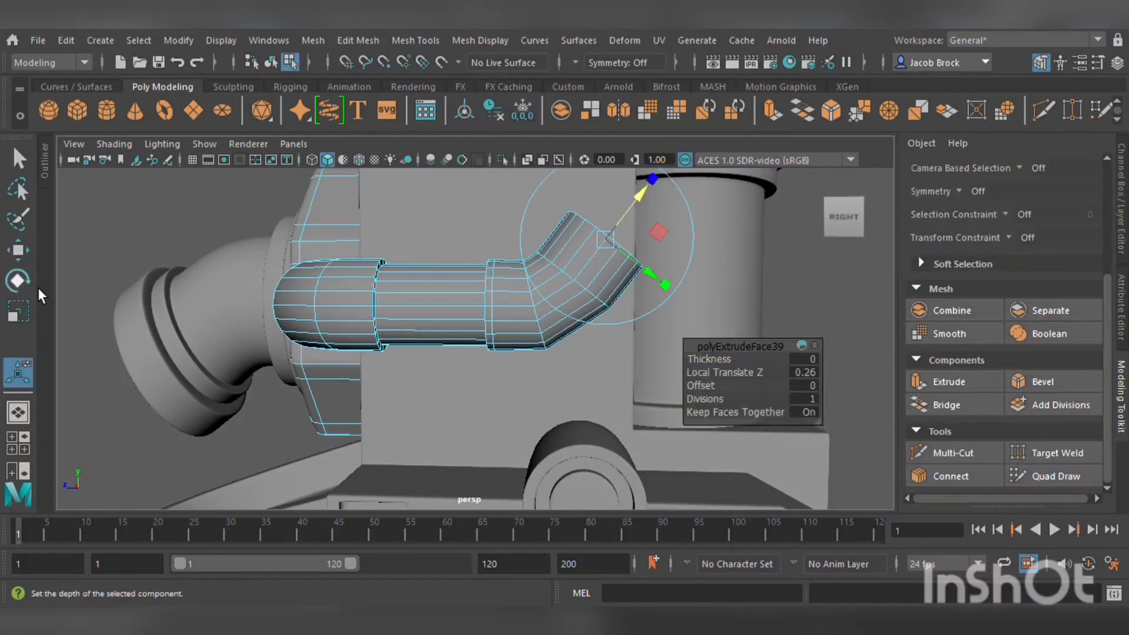
pyautogui.click(22, 285)
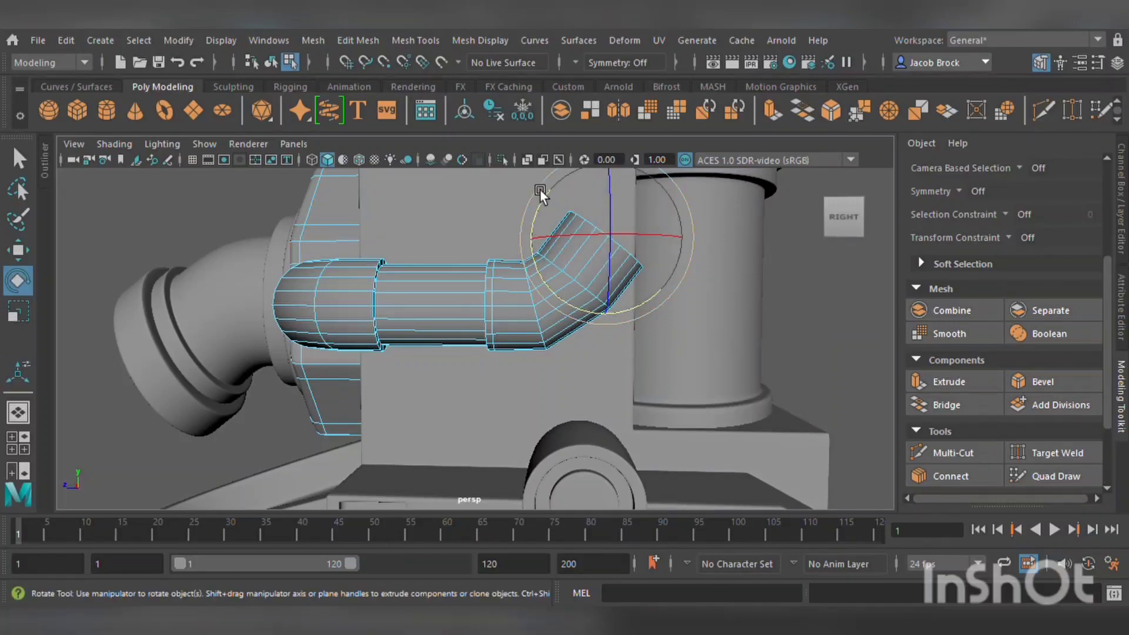
pyautogui.moveTo(550, 217); pyautogui.dragTo(535, 277)
# - Flatten the bend's end face until it is level and raise it slightly
pyautogui.click(19, 312)
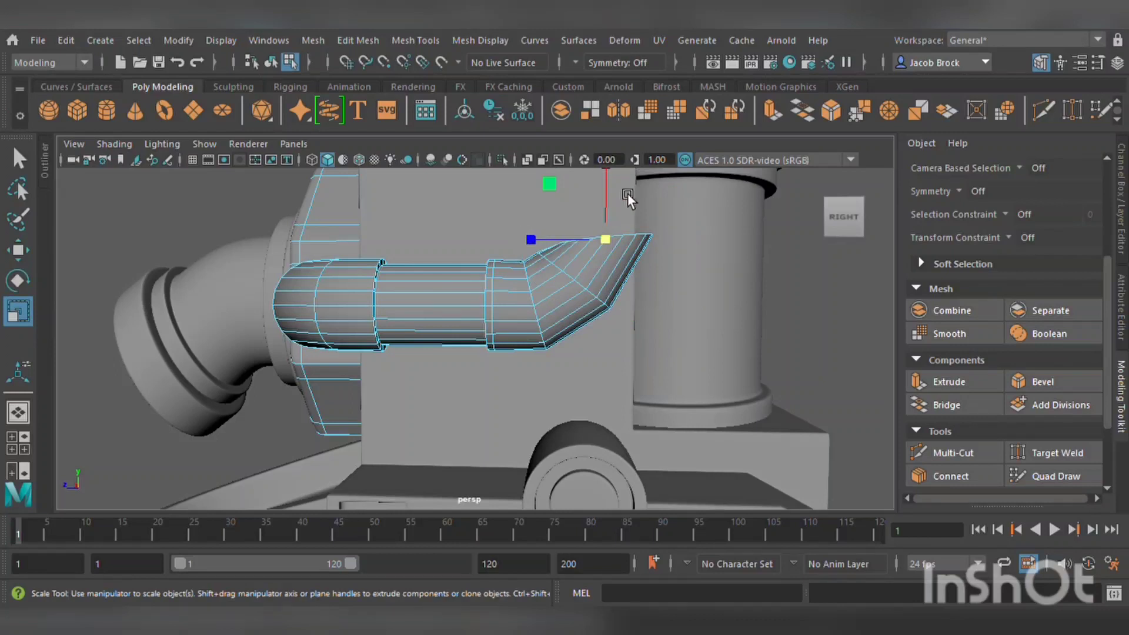
pyautogui.click(18, 250)
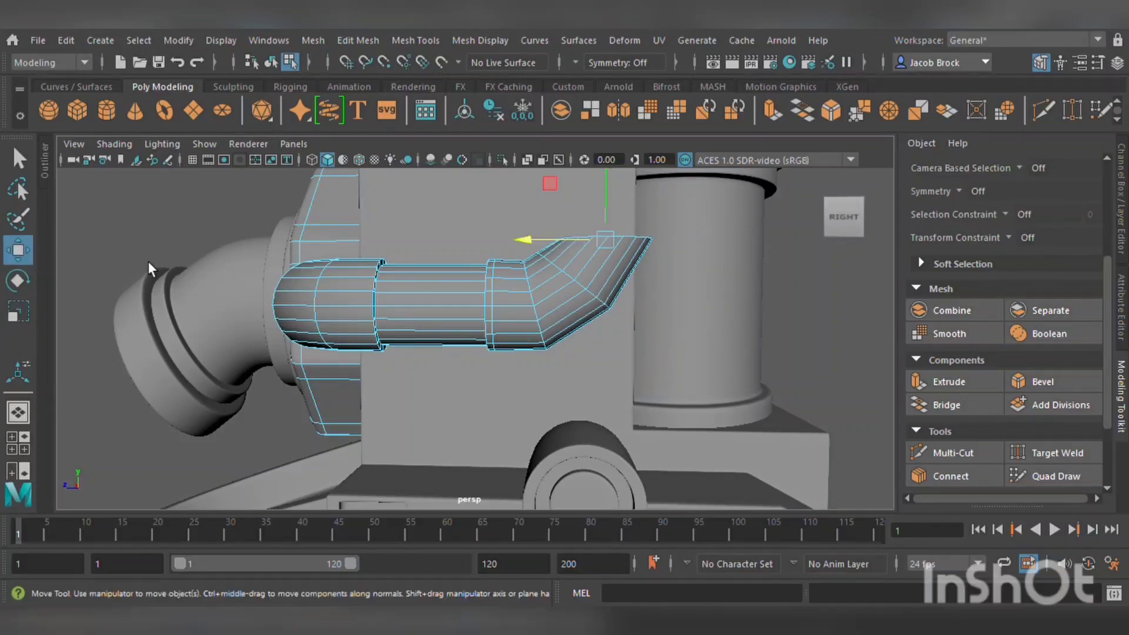
pyautogui.keyDown('alt'); pyautogui.moveTo(148, 264); pyautogui.dragTo(411, 306); pyautogui.keyUp('alt')
pyautogui.moveTo(503, 281); pyautogui.dragTo(502, 260)
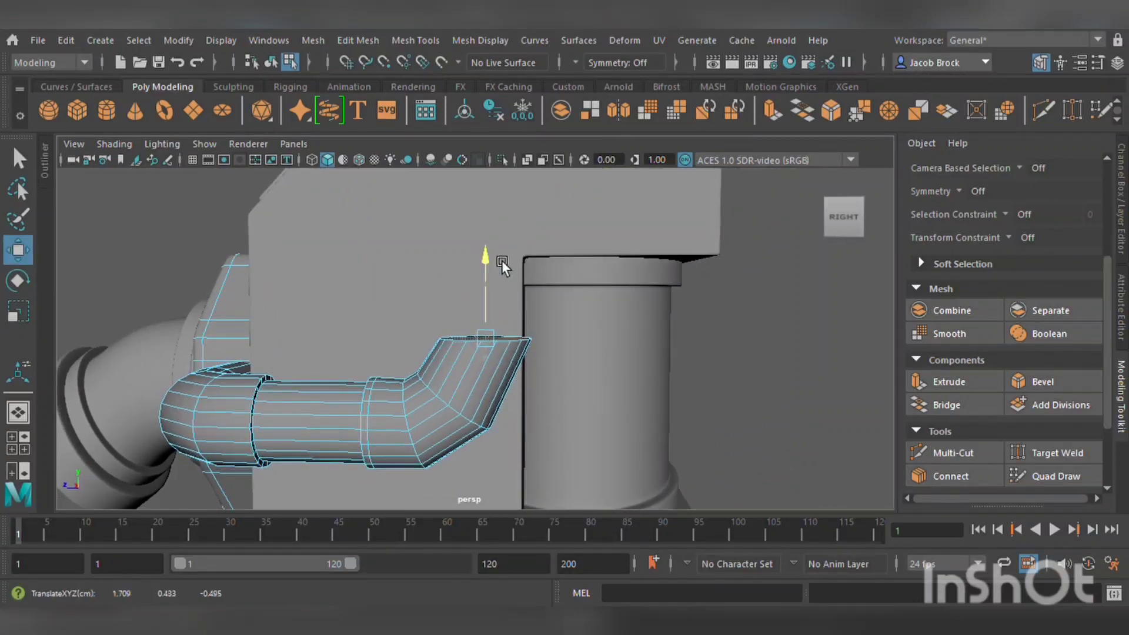
pyautogui.moveTo(411, 334); pyautogui.dragTo(450, 361)
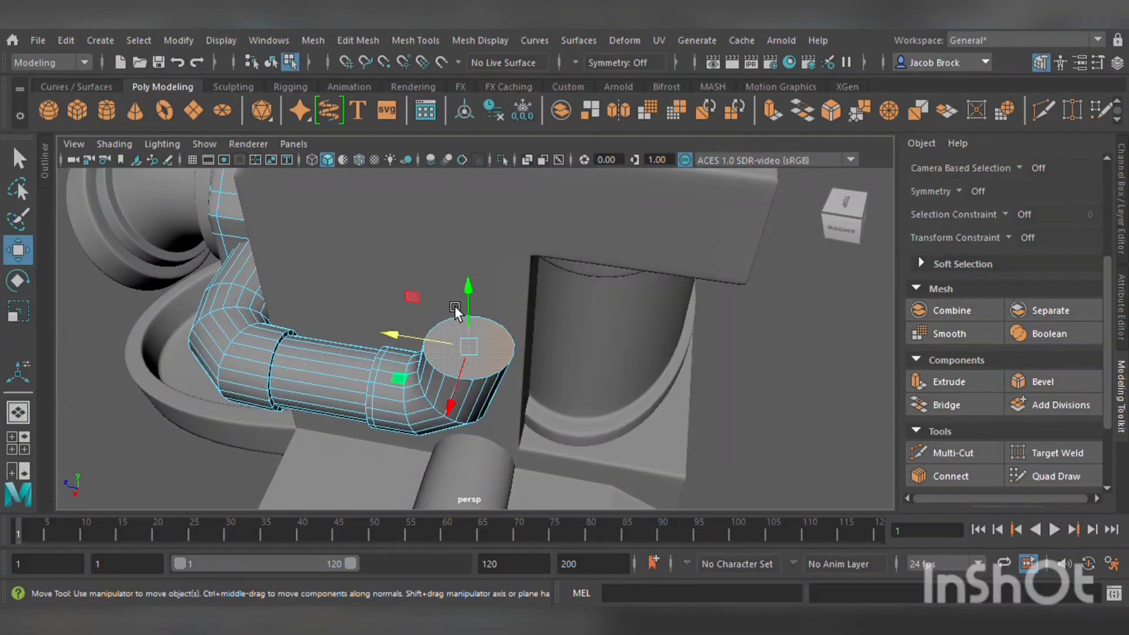
# - Inset the upward end face with an extrusion scaled to 0.87, then extrude the inner face upward with a Local Translate Z of 0.481
pyautogui.keyDown('alt'); pyautogui.moveTo(454, 305); pyautogui.dragTo(807, 350); pyautogui.keyUp('alt')
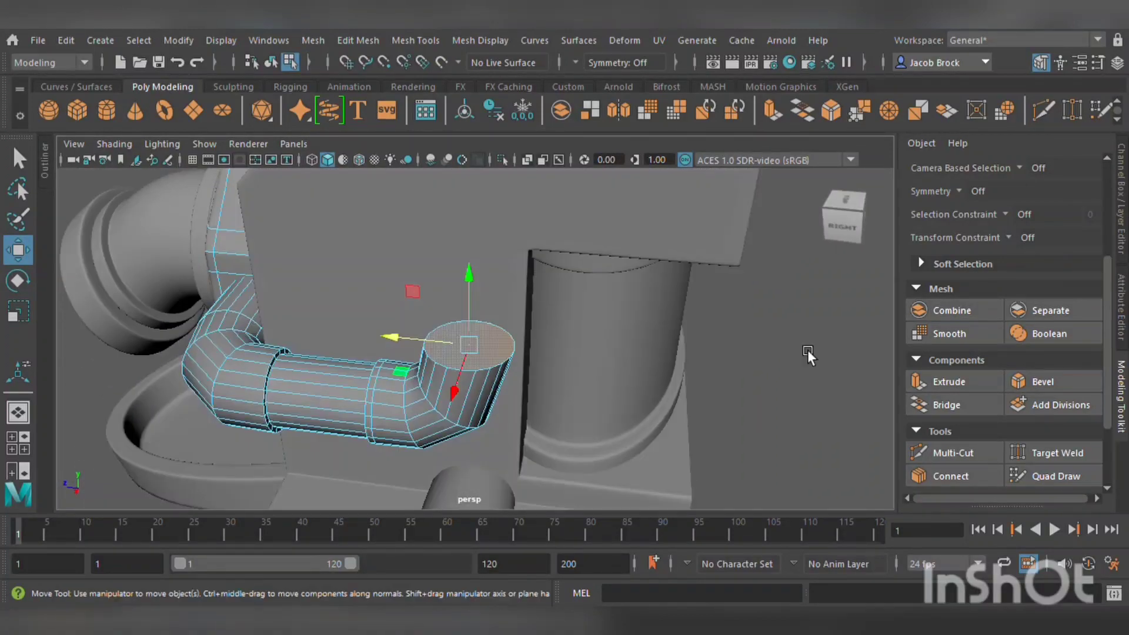
pyautogui.click(953, 382)
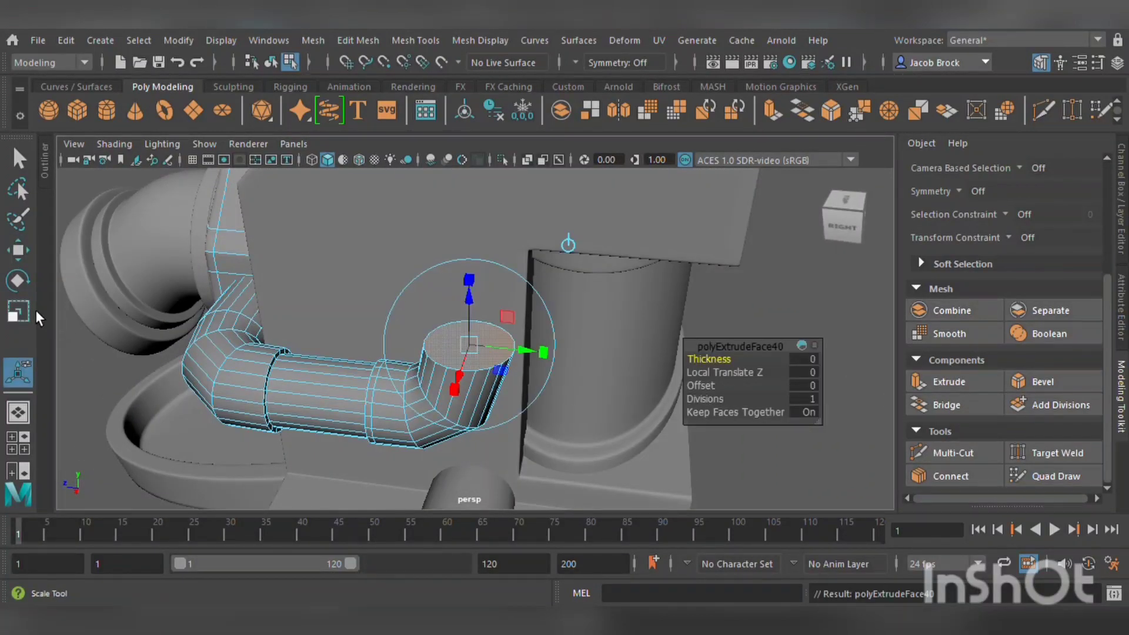
pyautogui.click(18, 312)
pyautogui.moveTo(489, 351); pyautogui.dragTo(483, 356)
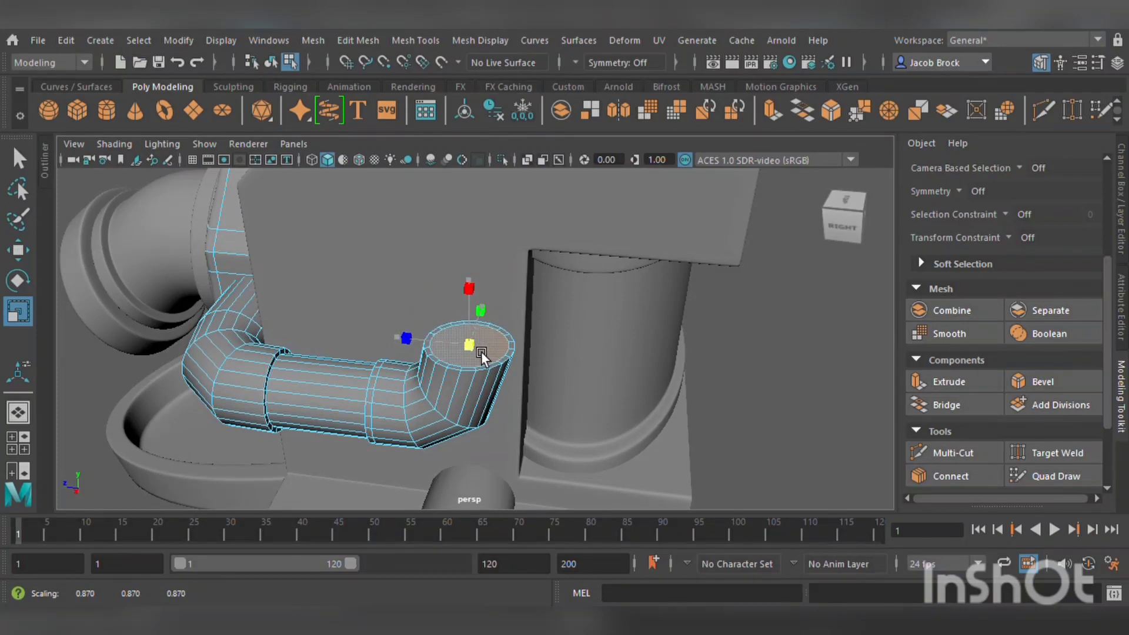
pyautogui.click(911, 383)
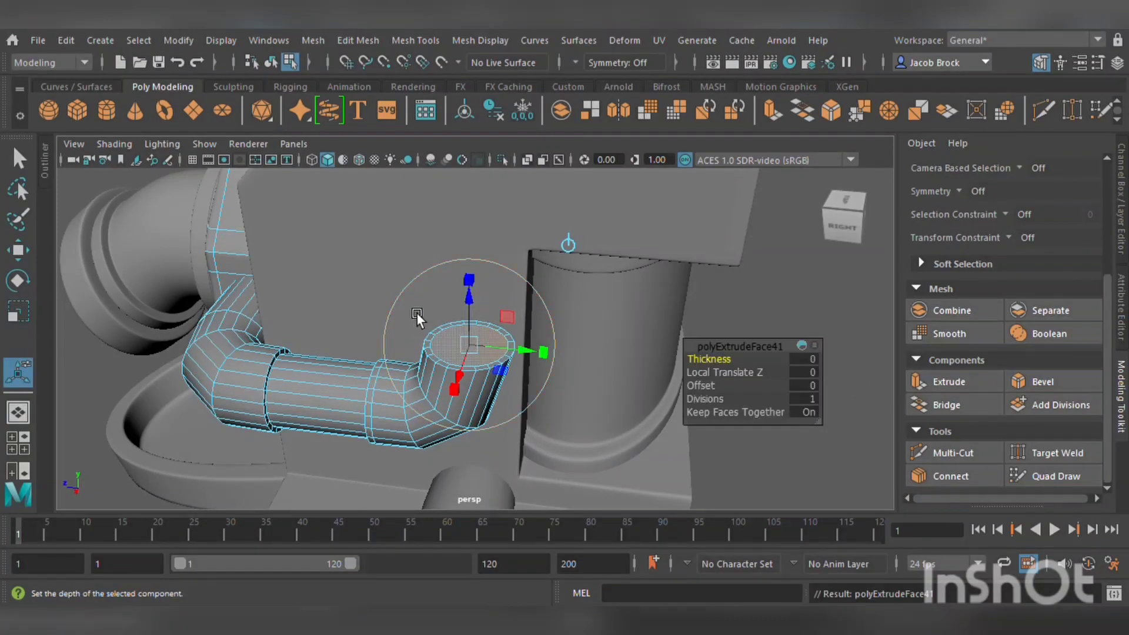
pyautogui.moveTo(478, 301); pyautogui.dragTo(492, 269)
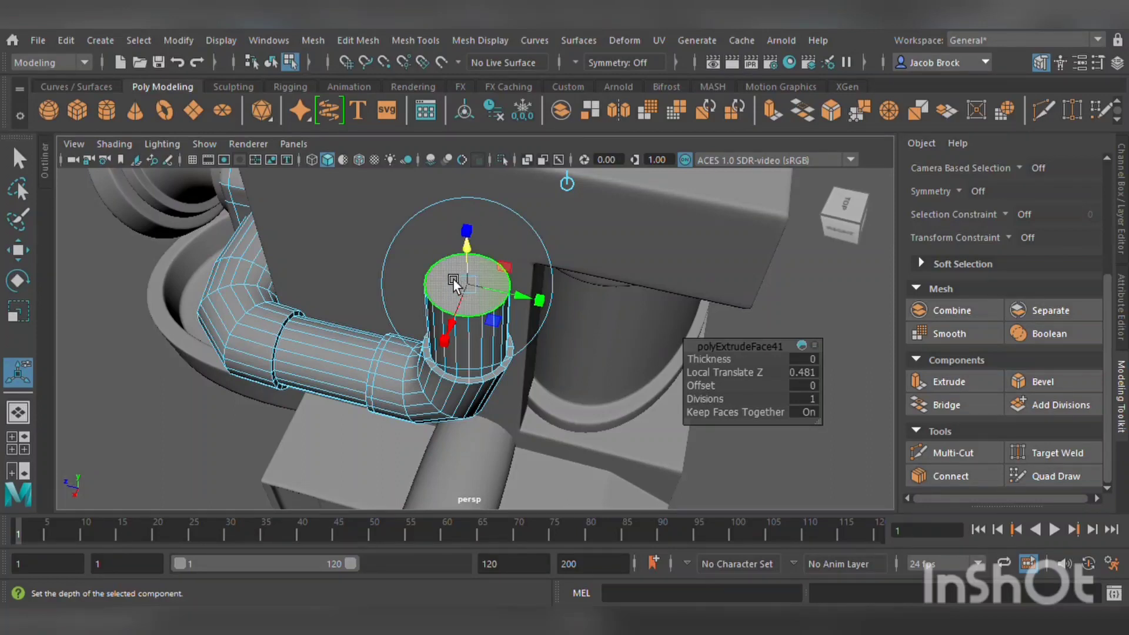
# - Extrude the vertical pipe's top face with a Local Translate Z of 0.0412 to add a thin band
pyautogui.click(966, 390)
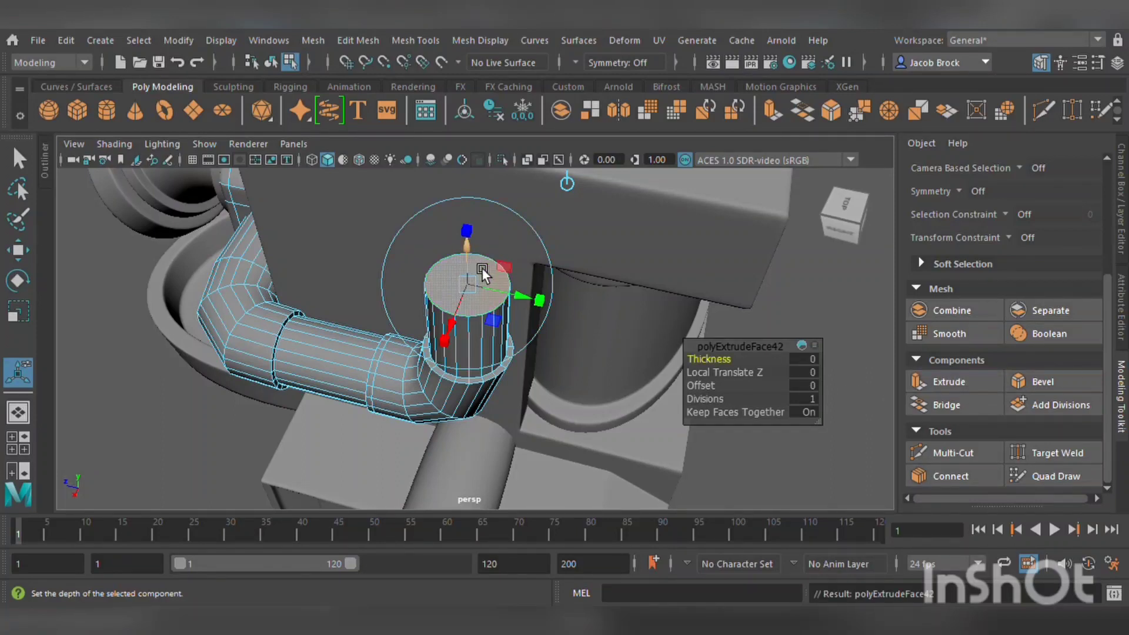
pyautogui.moveTo(484, 246); pyautogui.dragTo(485, 250)
pyautogui.keyDown('alt'); pyautogui.moveTo(471, 321); pyautogui.dragTo(504, 282); pyautogui.keyUp('alt')
pyautogui.keyDown('alt'); pyautogui.moveTo(504, 285); pyautogui.dragTo(475, 360, button='middle'); pyautogui.keyUp('alt')
pyautogui.scroll(5, 475, 356)
pyautogui.keyDown('alt'); pyautogui.moveTo(474, 391); pyautogui.dragTo(486, 277); pyautogui.keyUp('alt')
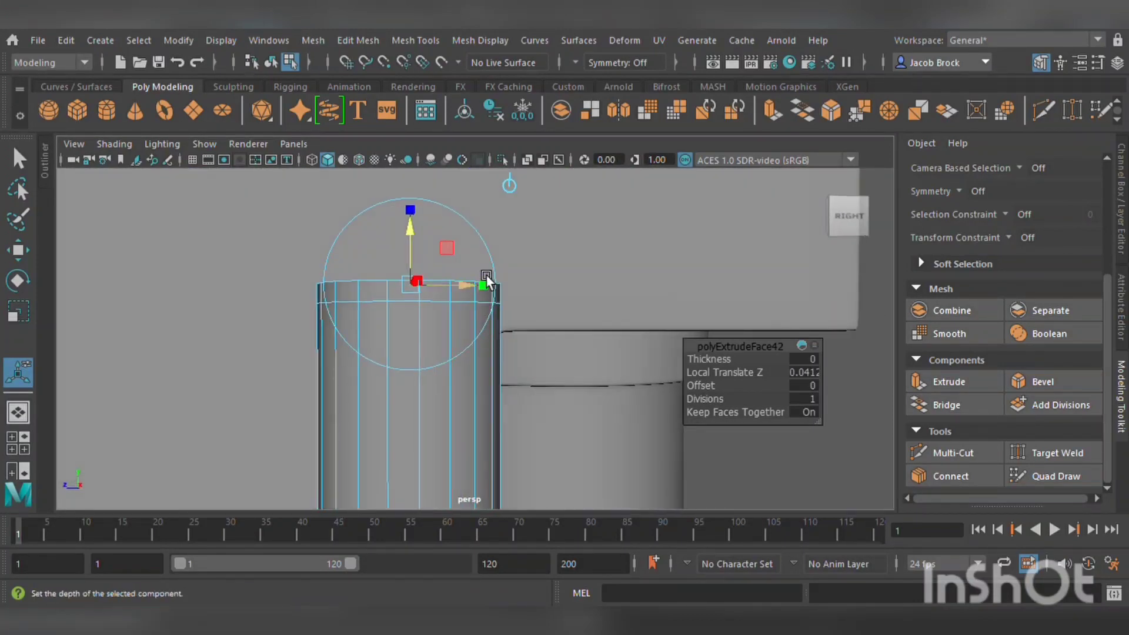
# - Extrude the full ring of side faces on the top band outward by 0.0244 to form a collar
pyautogui.press('q')
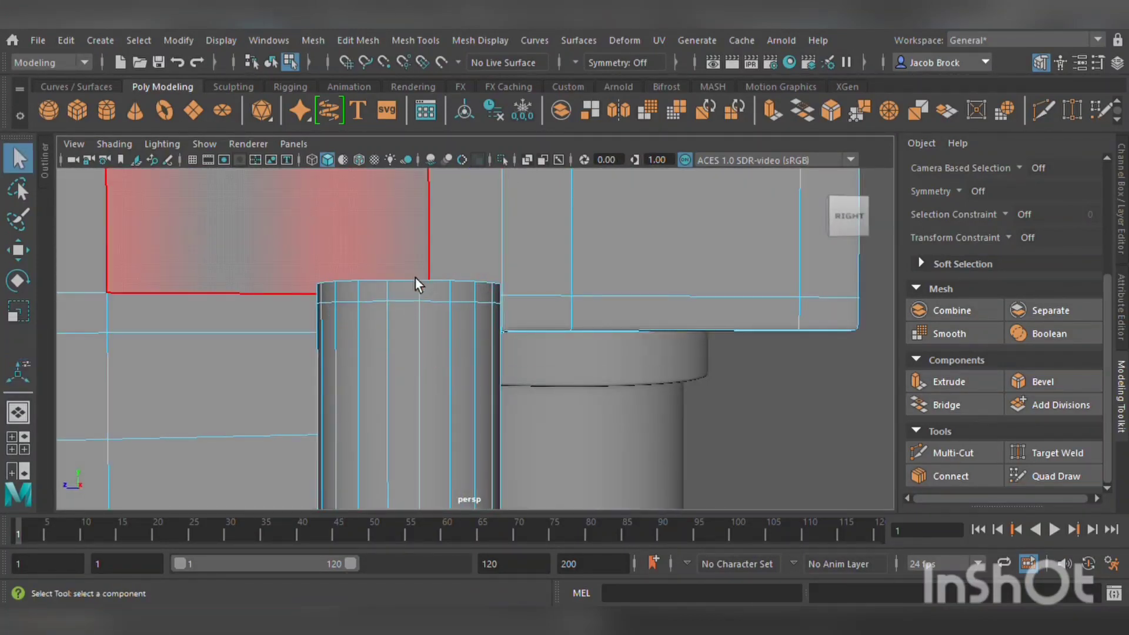
pyautogui.keyDown('alt'); pyautogui.moveTo(415, 276); pyautogui.dragTo(404, 321); pyautogui.keyUp('alt')
pyautogui.click(386, 383)
pyautogui.keyDown('shift'); pyautogui.doubleClick(415, 385); pyautogui.keyUp('shift')
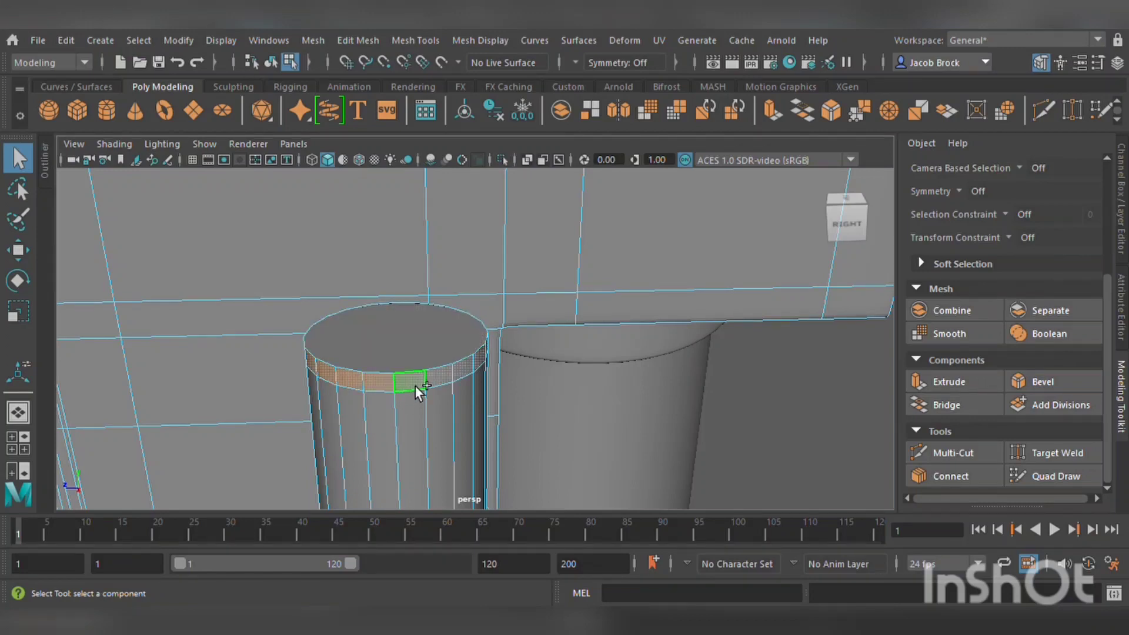
pyautogui.click(944, 383)
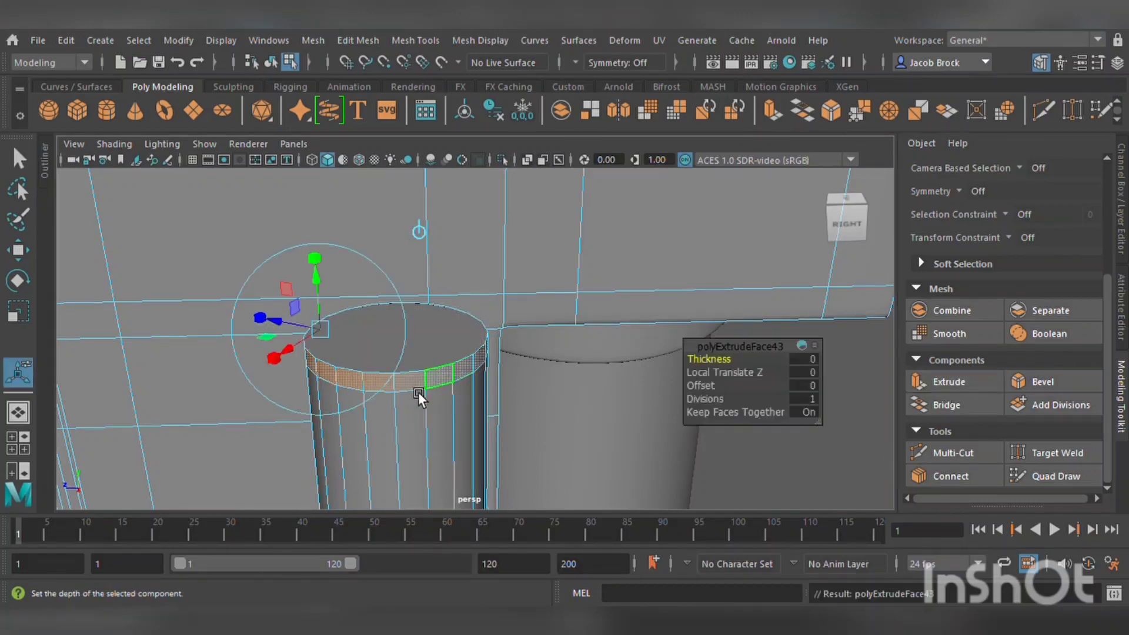
pyautogui.click(289, 326)
pyautogui.click(280, 327)
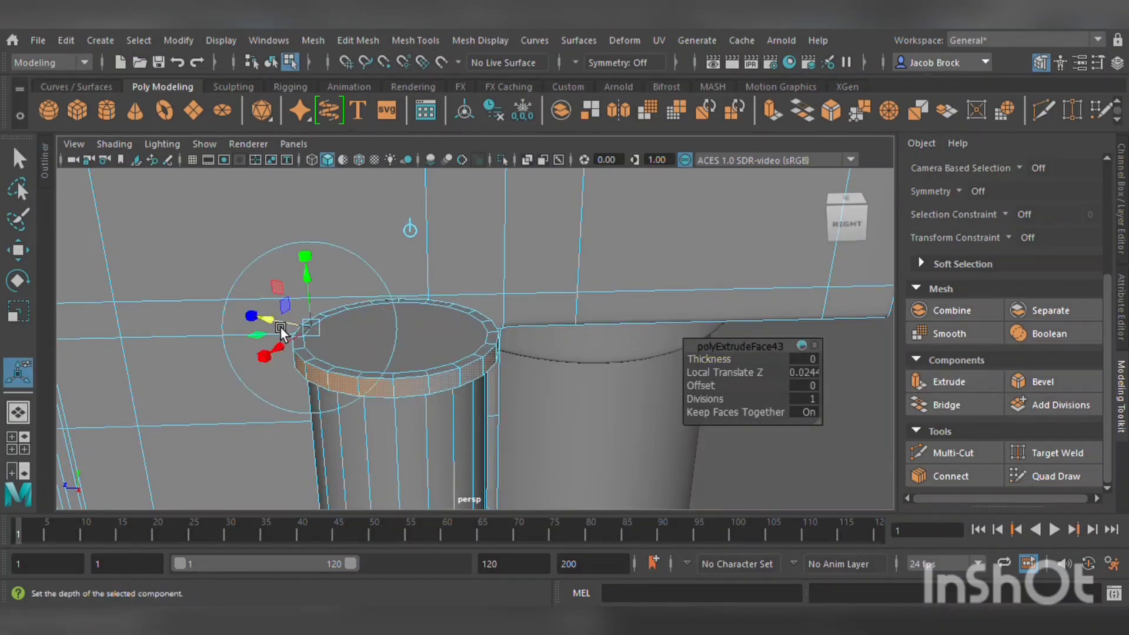
# - Delete the collar's top ring and cap faces and fill the open border with a single face
pyautogui.keyDown('alt'); pyautogui.moveTo(280, 327); pyautogui.dragTo(390, 361); pyautogui.keyUp('alt')
pyautogui.click(425, 350)
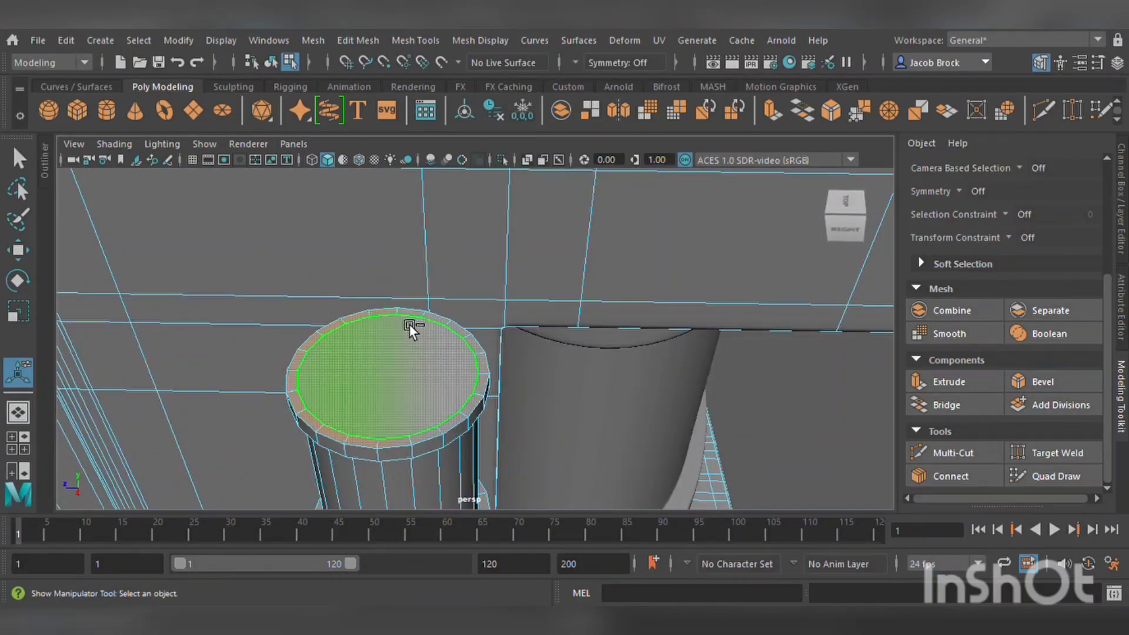
pyautogui.press('Delete')
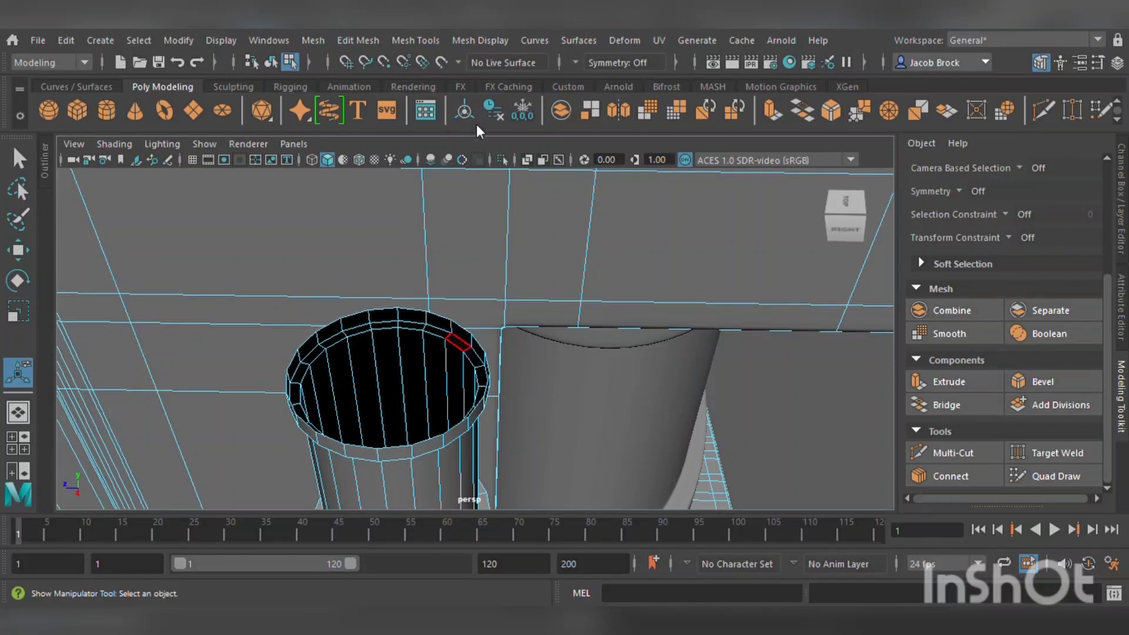
pyautogui.press('q')
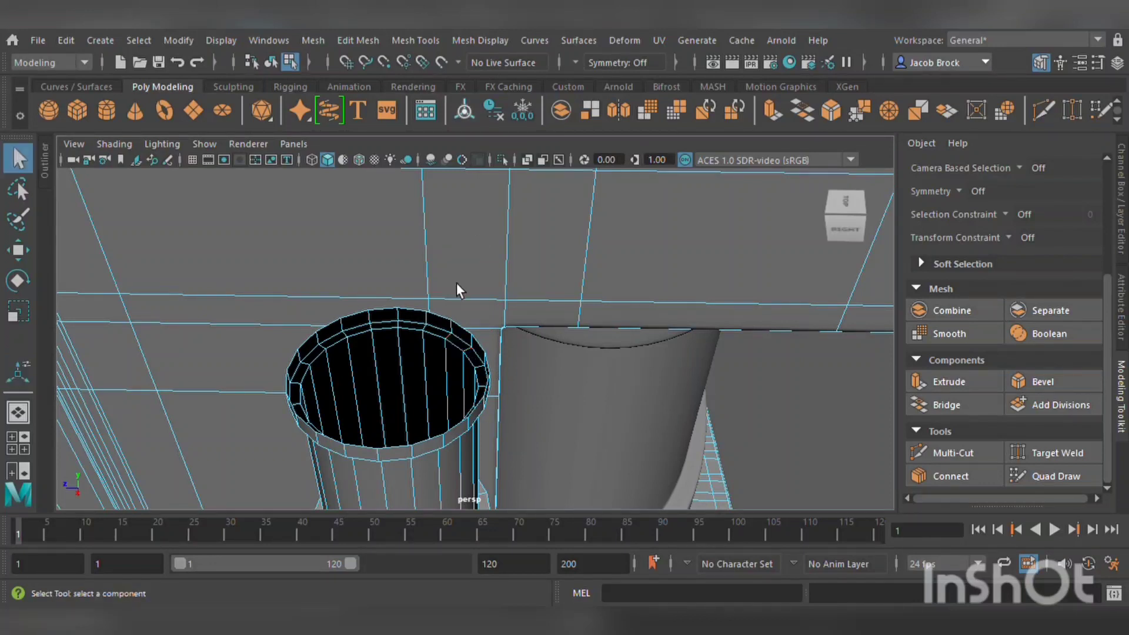
pyautogui.doubleClick(463, 323)
pyautogui.click(311, 40)
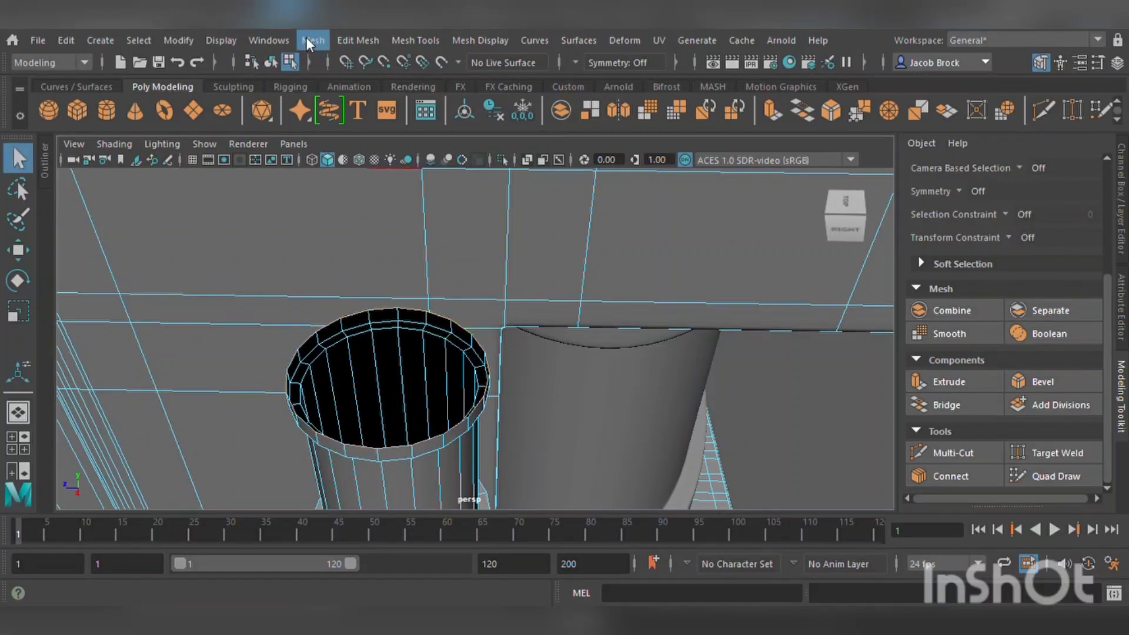
pyautogui.click(361, 170)
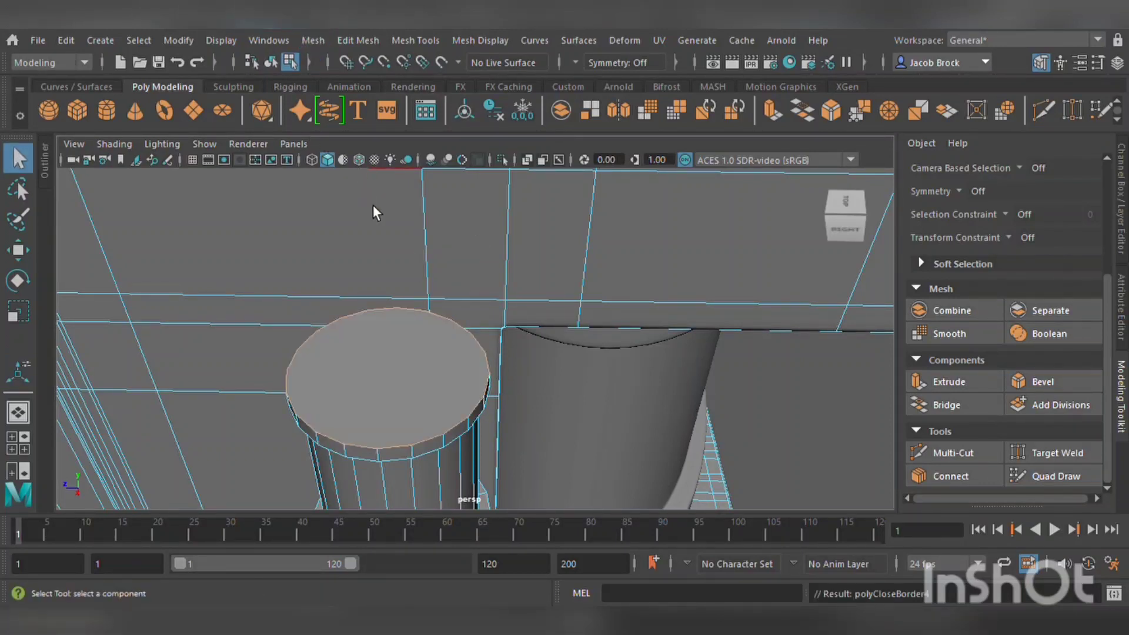
# - Extrude the collar's filled top cap a short distance upward
pyautogui.click(386, 361)
pyautogui.click(964, 383)
pyautogui.scroll(-3, 632, 395)
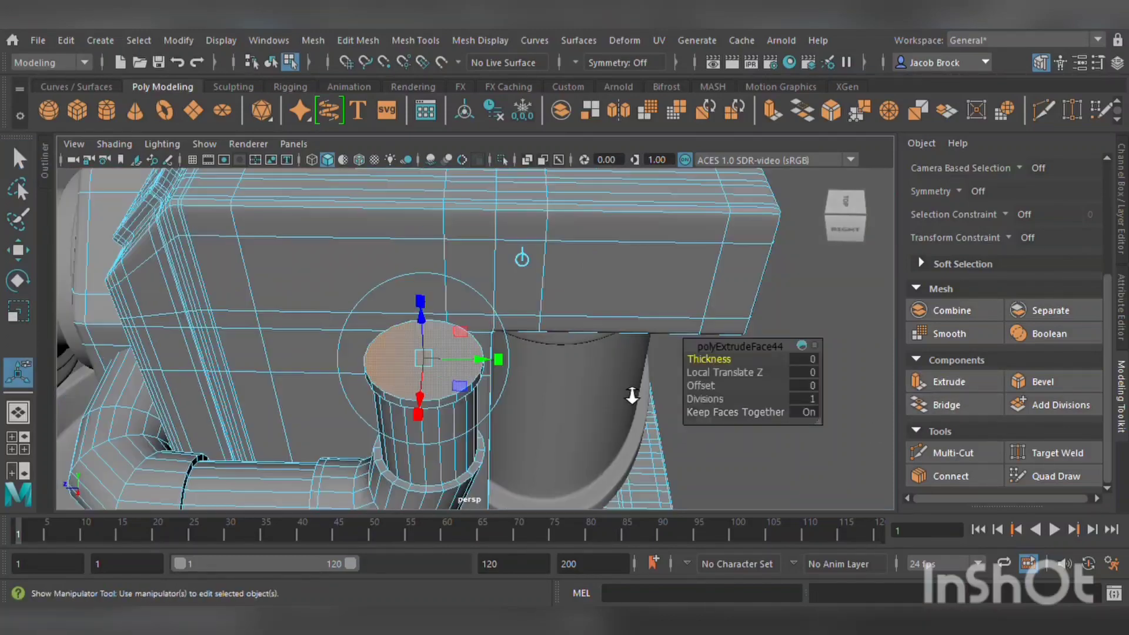
pyautogui.scroll(-4, 632, 395)
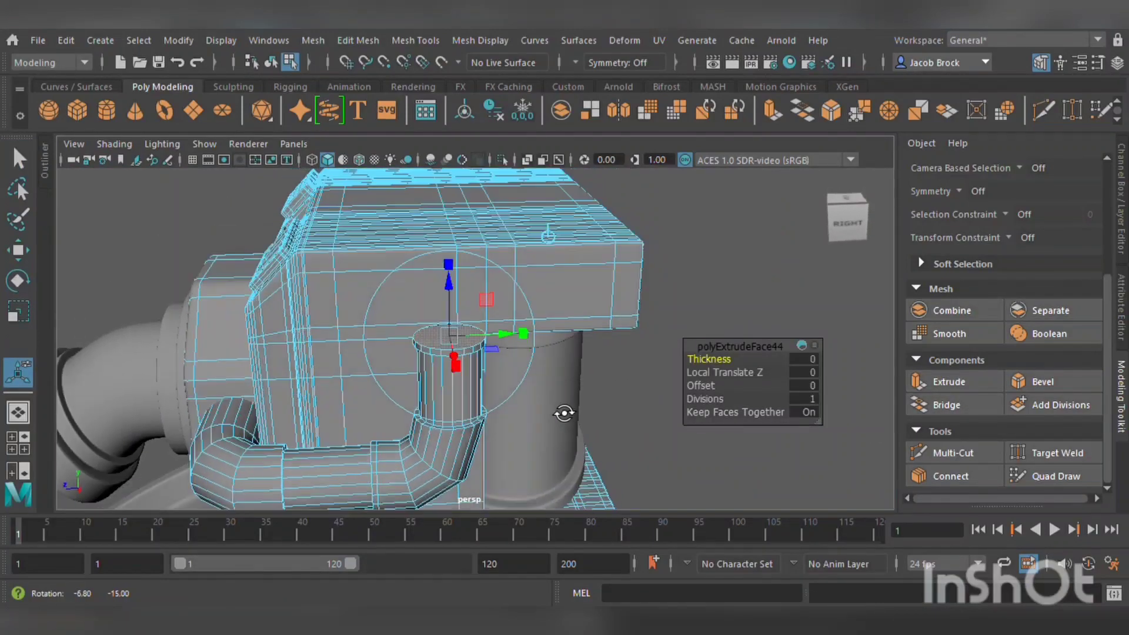
pyautogui.moveTo(465, 284); pyautogui.dragTo(476, 266, button='middle')
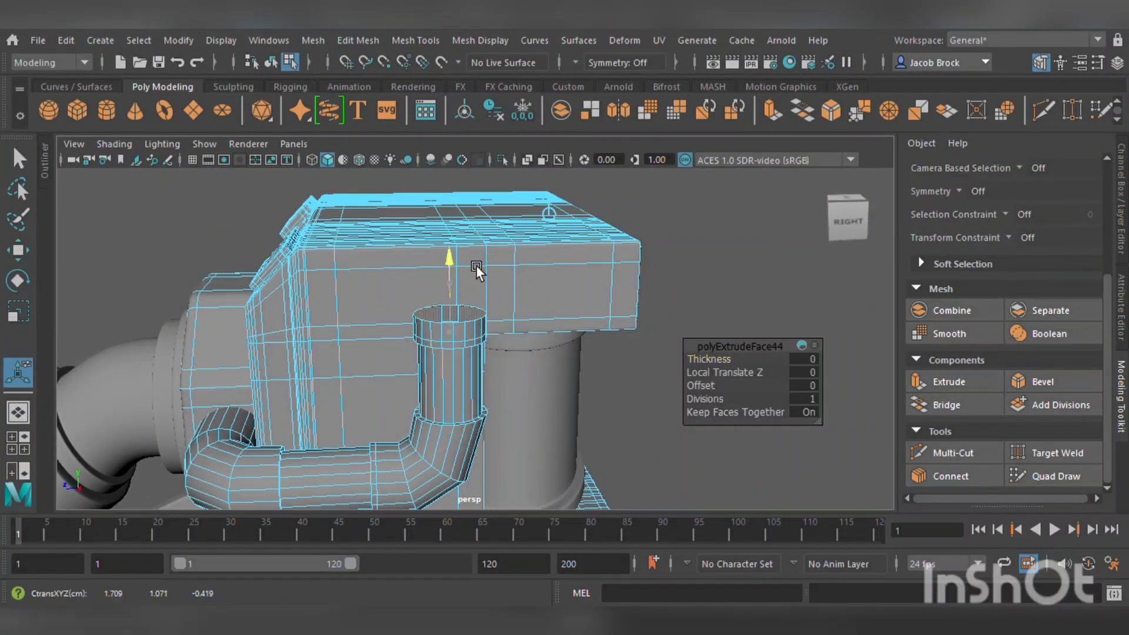
# - Tilt the new top face toward the rear and shift it slightly rearward to start a bend
pyautogui.click(17, 280)
pyautogui.moveTo(443, 246); pyautogui.dragTo(462, 244)
pyautogui.click(19, 249)
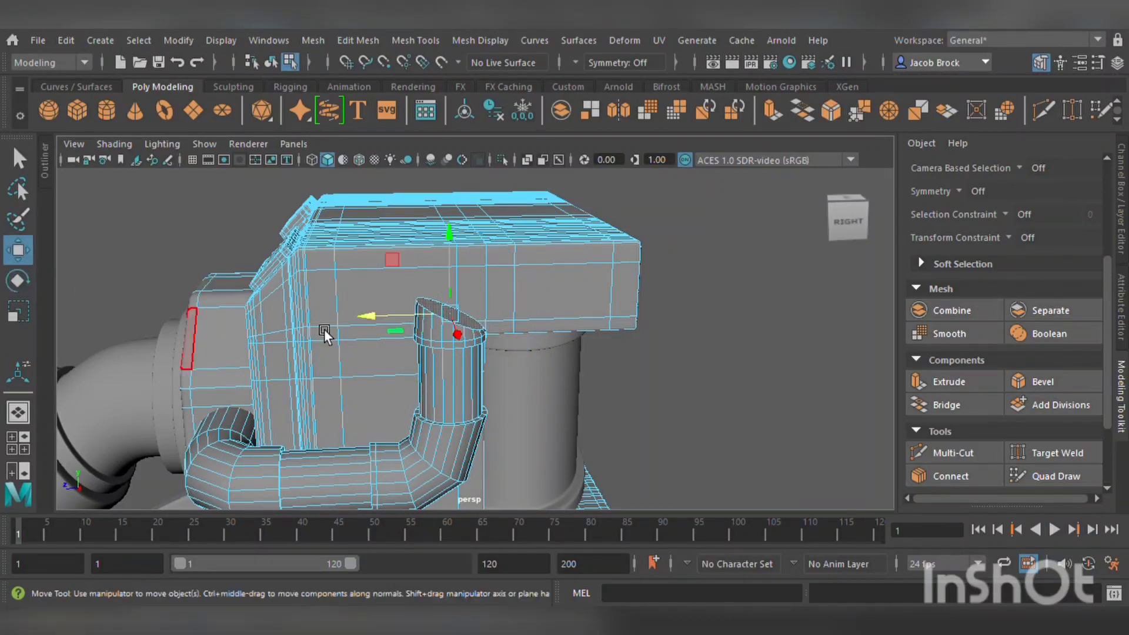
pyautogui.keyDown('alt'); pyautogui.moveTo(324, 329); pyautogui.dragTo(405, 333); pyautogui.keyUp('alt')
pyautogui.scroll(3, 354, 271)
pyautogui.moveTo(354, 270); pyautogui.dragTo(361, 273)
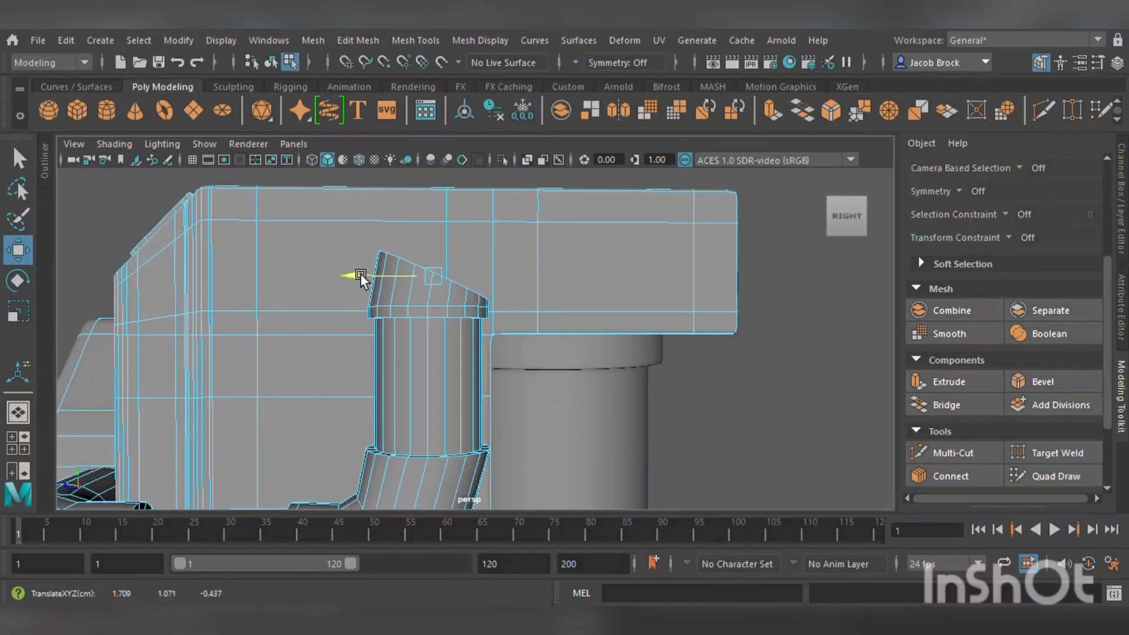
# - Extrude the tilted top face with a Local Translate Z of 0.178, rotate it further rearward, and shift it back and slightly down
pyautogui.click(941, 383)
pyautogui.moveTo(461, 246); pyautogui.dragTo(532, 204)
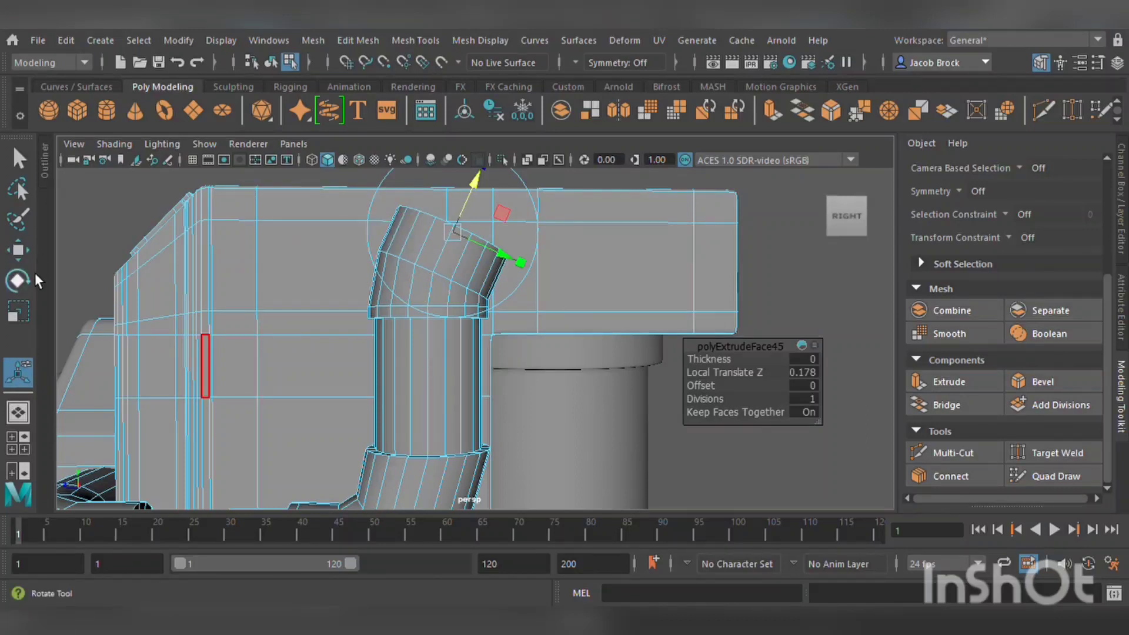
pyautogui.click(33, 288)
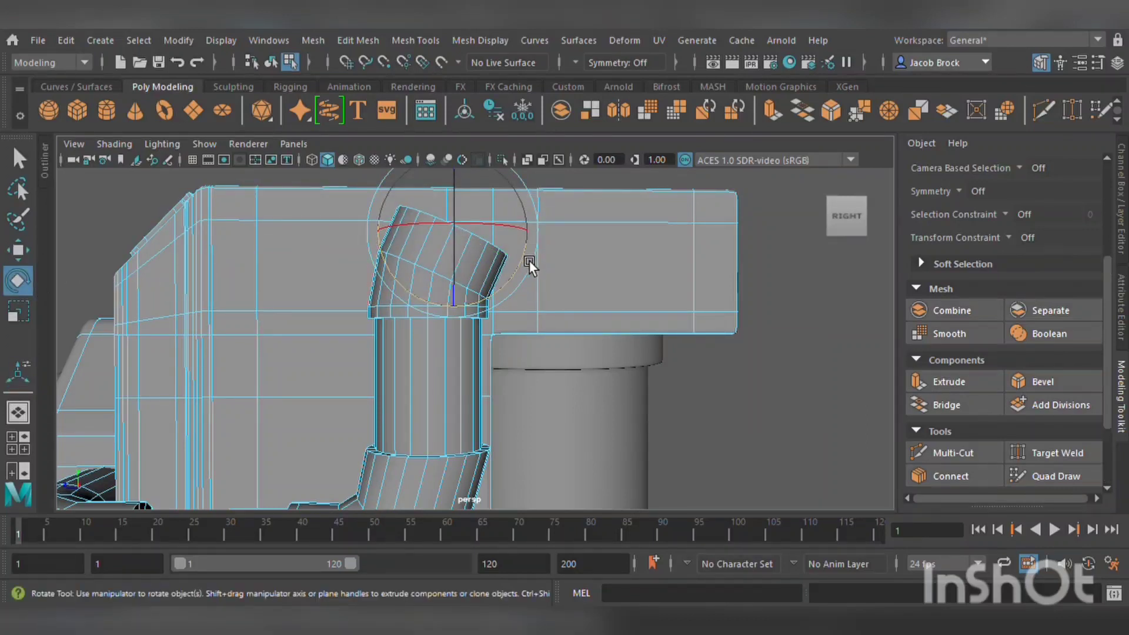
pyautogui.moveTo(534, 278); pyautogui.dragTo(504, 320)
pyautogui.press('w')
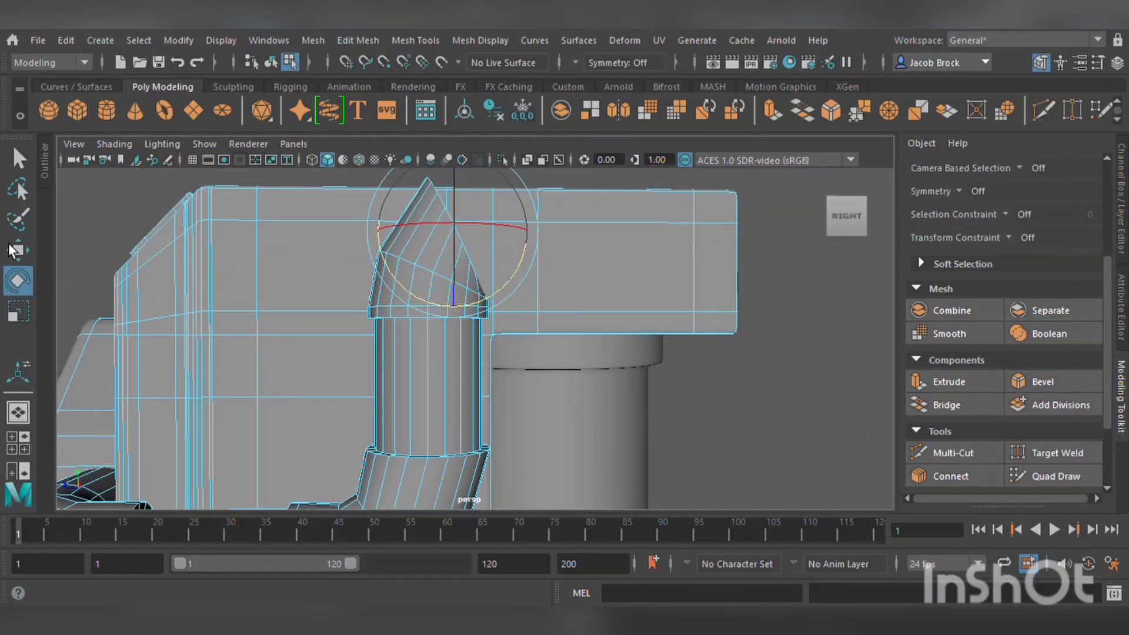
pyautogui.keyDown('alt'); pyautogui.moveTo(373, 304); pyautogui.dragTo(242, 329, button='middle'); pyautogui.keyUp('alt')
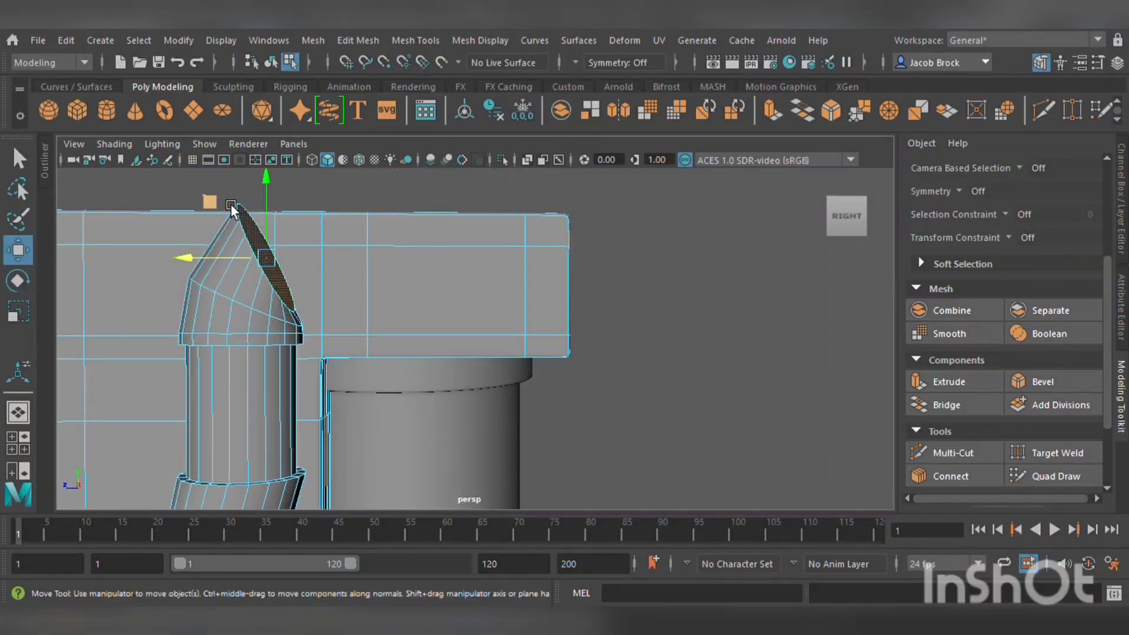
pyautogui.moveTo(231, 206); pyautogui.dragTo(244, 217)
# - Extrude the rotated face straight rearward over the rear cylinder and scale it flat along Z into a vertical end face
pyautogui.click(949, 382)
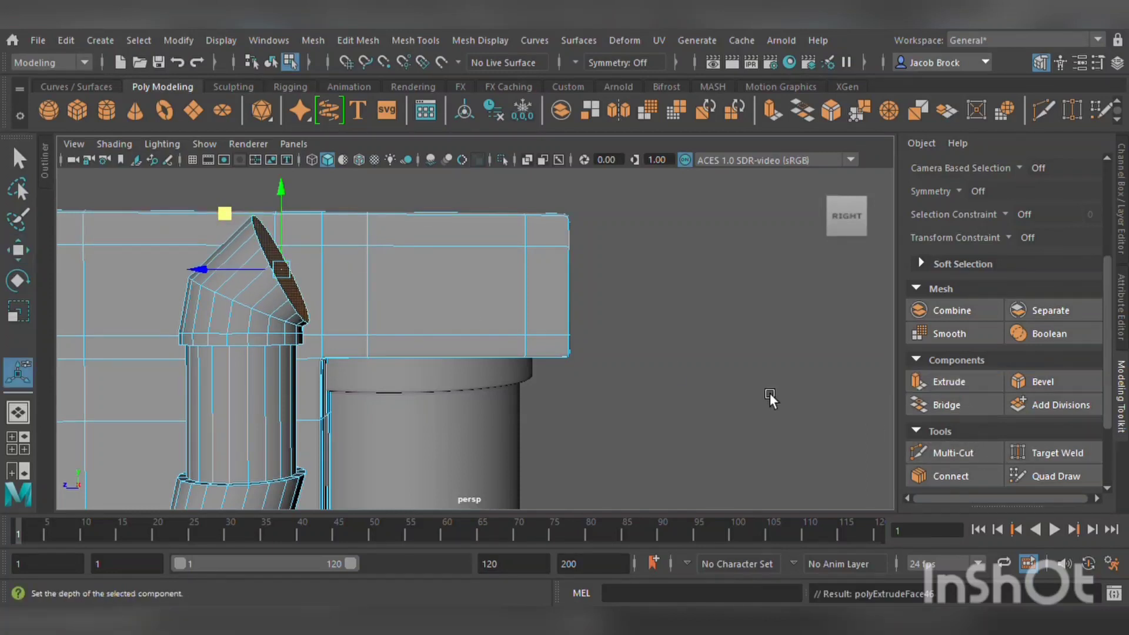
pyautogui.moveTo(330, 290); pyautogui.dragTo(429, 291)
pyautogui.click(18, 312)
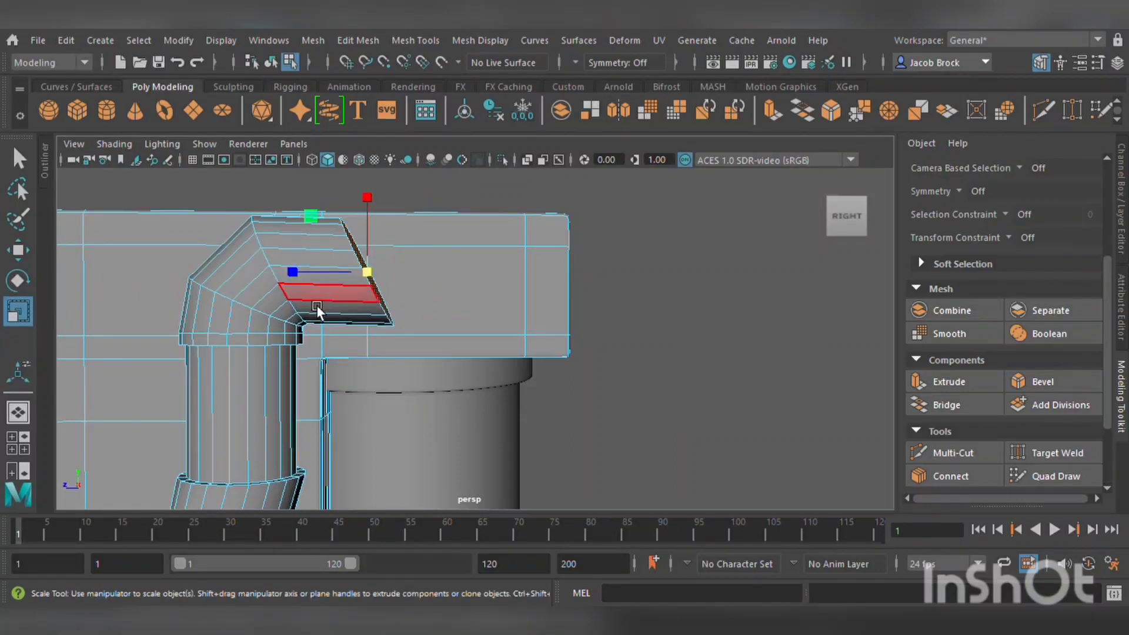
pyautogui.moveTo(309, 274); pyautogui.dragTo(440, 275)
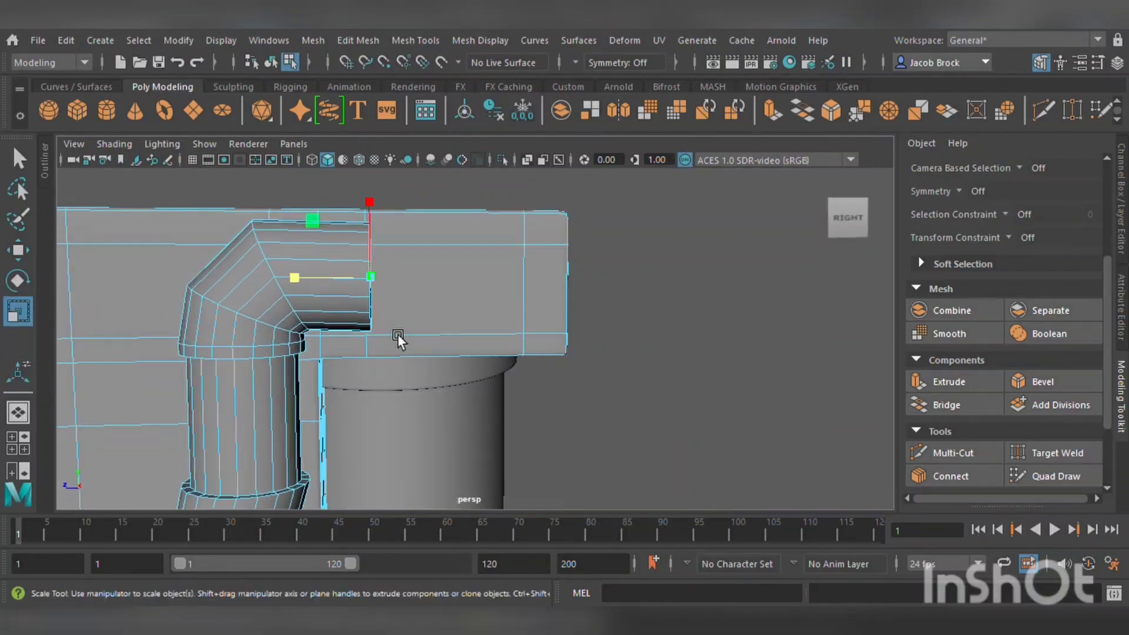
pyautogui.click(17, 258)
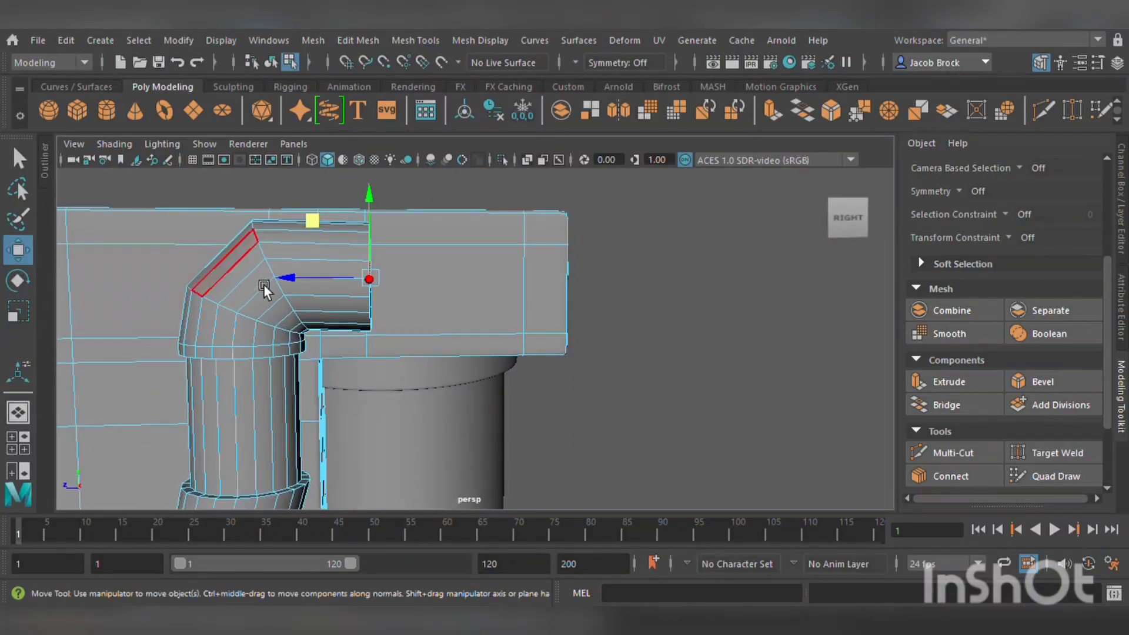
# - Shift the pipe's end face slightly forward, then extrude it through a small inward step into a narrower section running straight rearward
pyautogui.moveTo(298, 284); pyautogui.dragTo(286, 280)
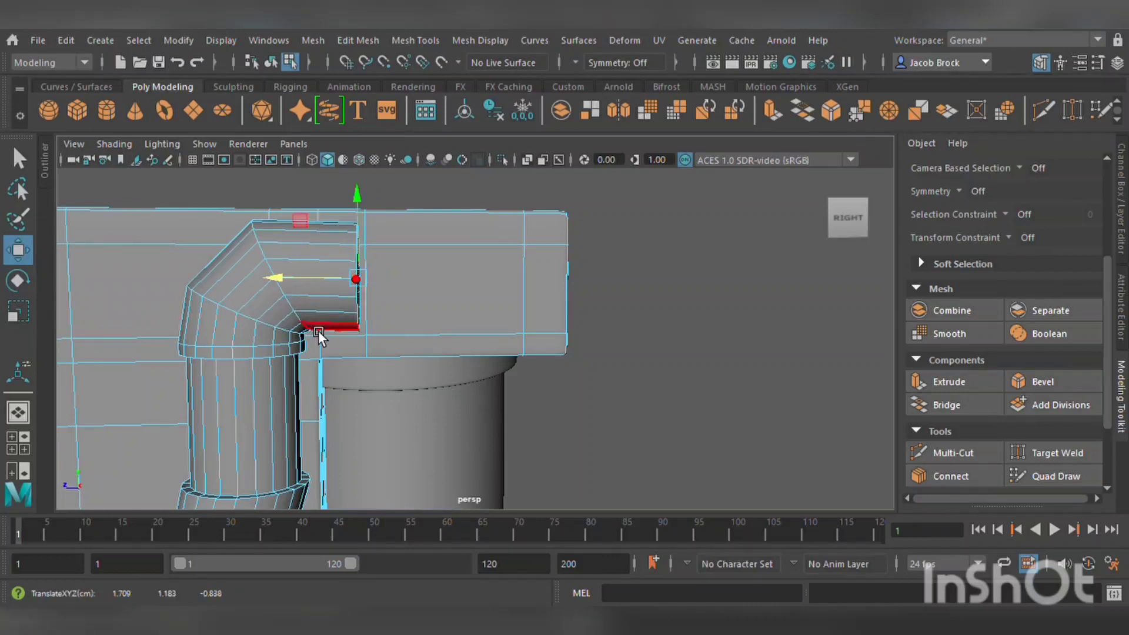
pyautogui.keyDown('alt'); pyautogui.moveTo(401, 322); pyautogui.dragTo(497, 372); pyautogui.keyUp('alt')
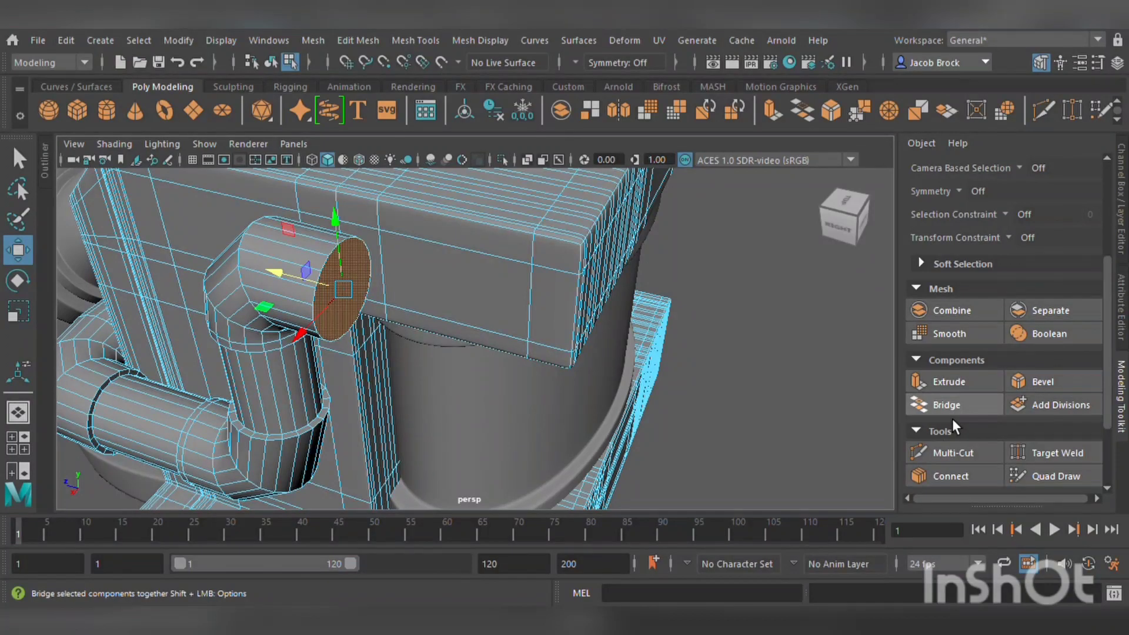
pyautogui.click(961, 383)
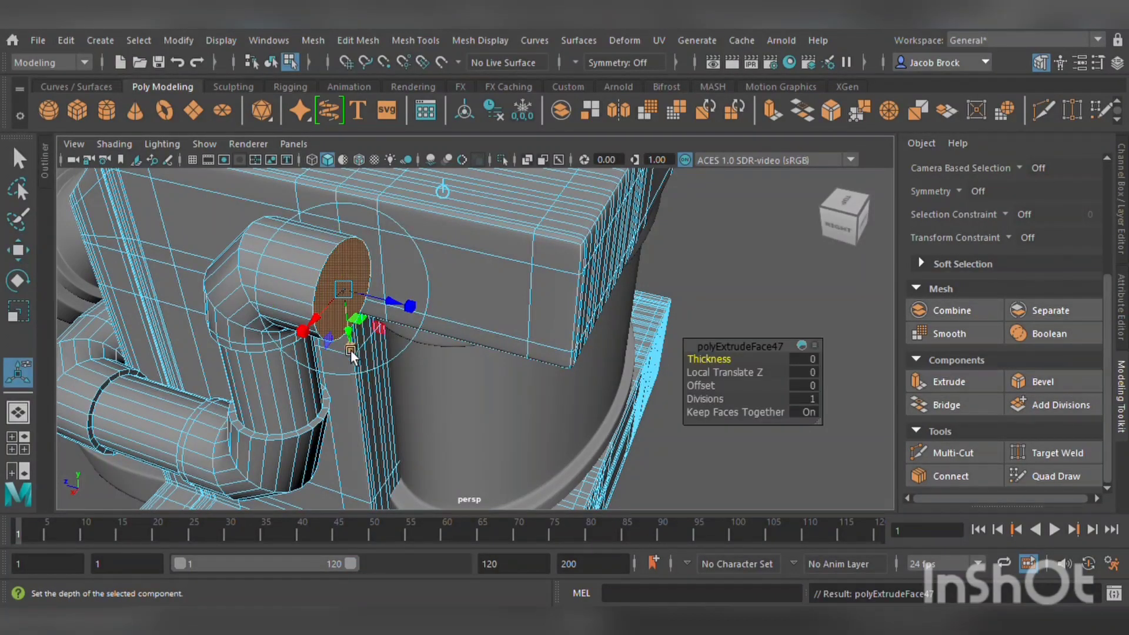
pyautogui.click(18, 312)
pyautogui.moveTo(357, 293); pyautogui.dragTo(507, 327)
pyautogui.click(918, 382)
# - Extrude a 0.0239 band at the narrow section's end and extrude its surrounding faces outward with Local Translate Z 0.0191 as a collar
pyautogui.click(947, 382)
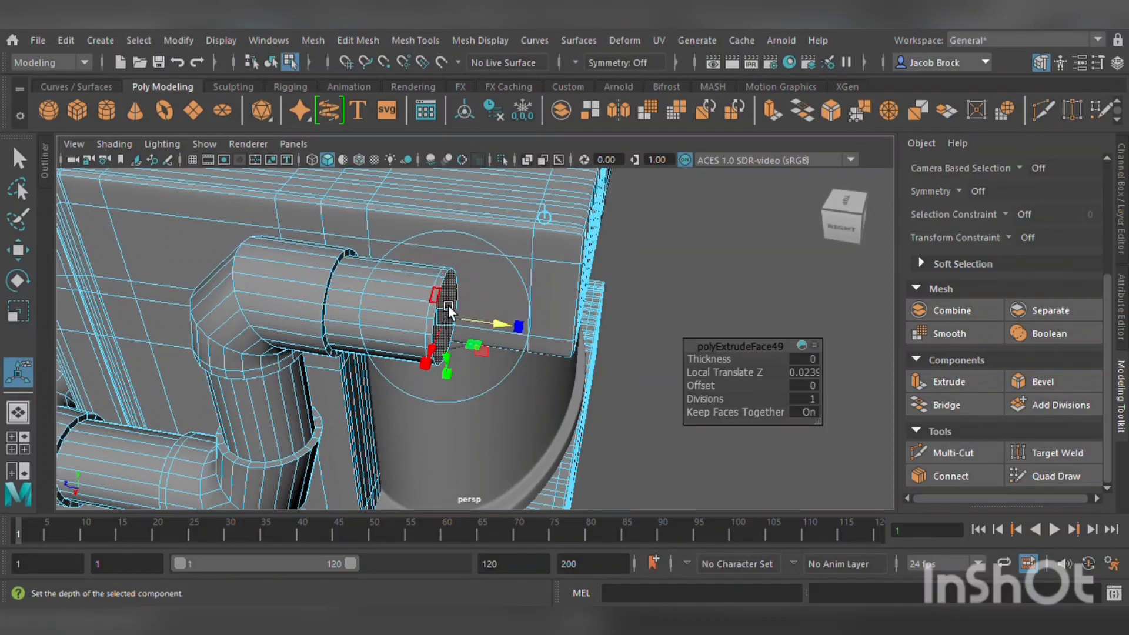
pyautogui.scroll(5, 393, 295)
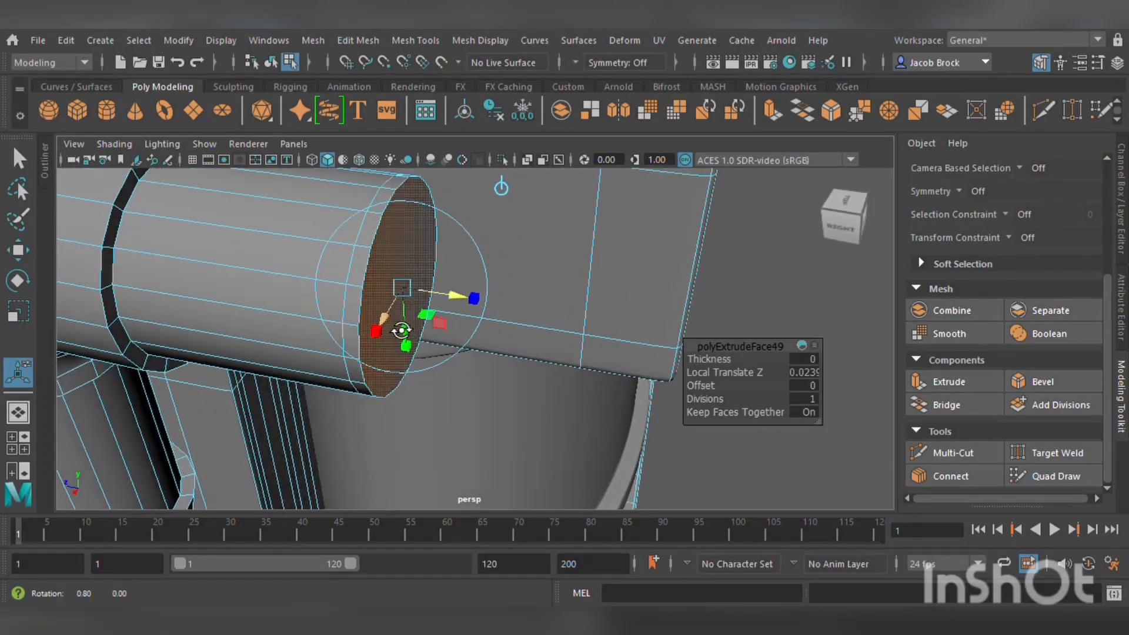
pyautogui.keyDown('alt'); pyautogui.moveTo(401, 330); pyautogui.dragTo(388, 328); pyautogui.keyUp('alt')
pyautogui.click(359, 265)
pyautogui.keyDown('shift'); pyautogui.doubleClick(369, 241); pyautogui.keyUp('shift')
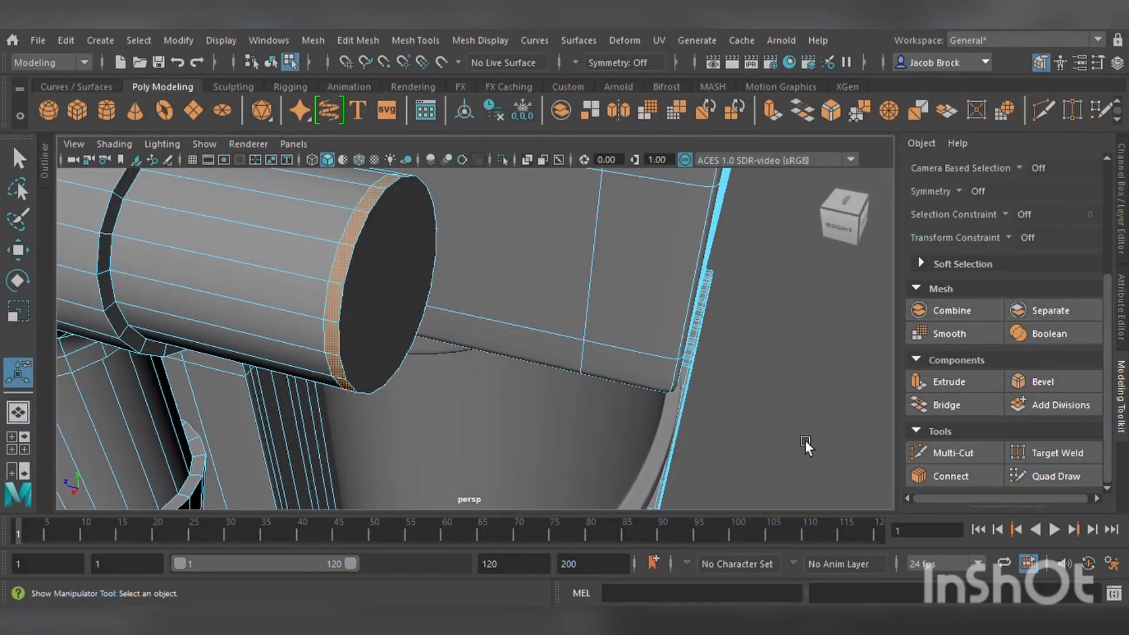
pyautogui.click(944, 382)
pyautogui.keyDown('alt'); pyautogui.moveTo(375, 181); pyautogui.dragTo(368, 241); pyautogui.keyUp('alt')
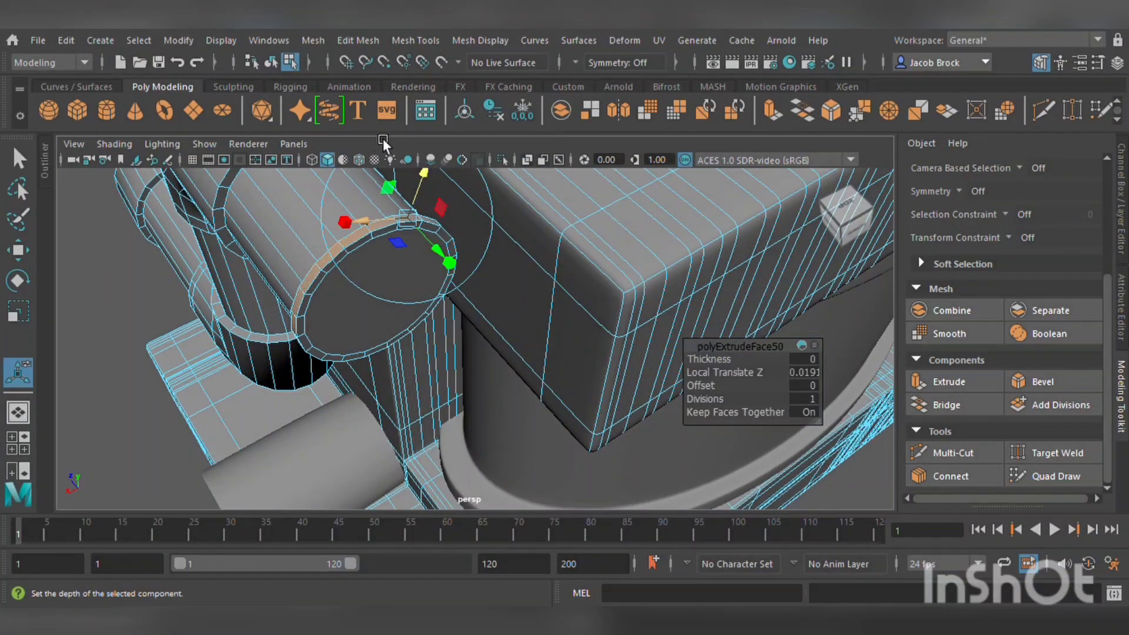
# - Delete the collar's end faces and fill the open border with a single cap face
pyautogui.moveTo(376, 242); pyautogui.dragTo(383, 139, button='right')
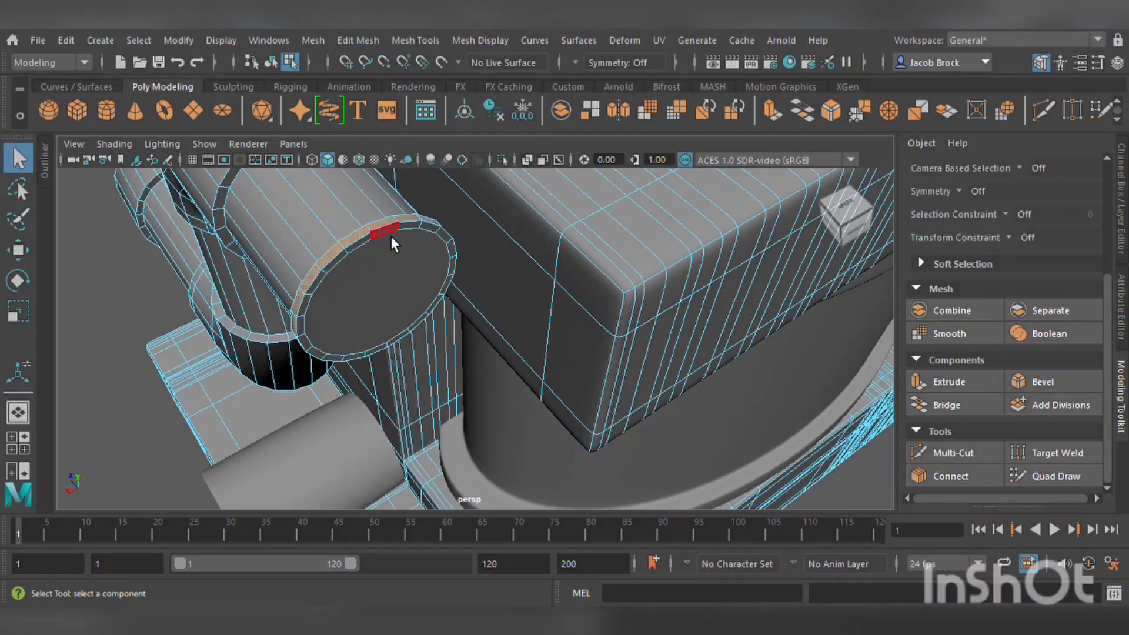
pyautogui.click(404, 284)
pyautogui.press('Delete')
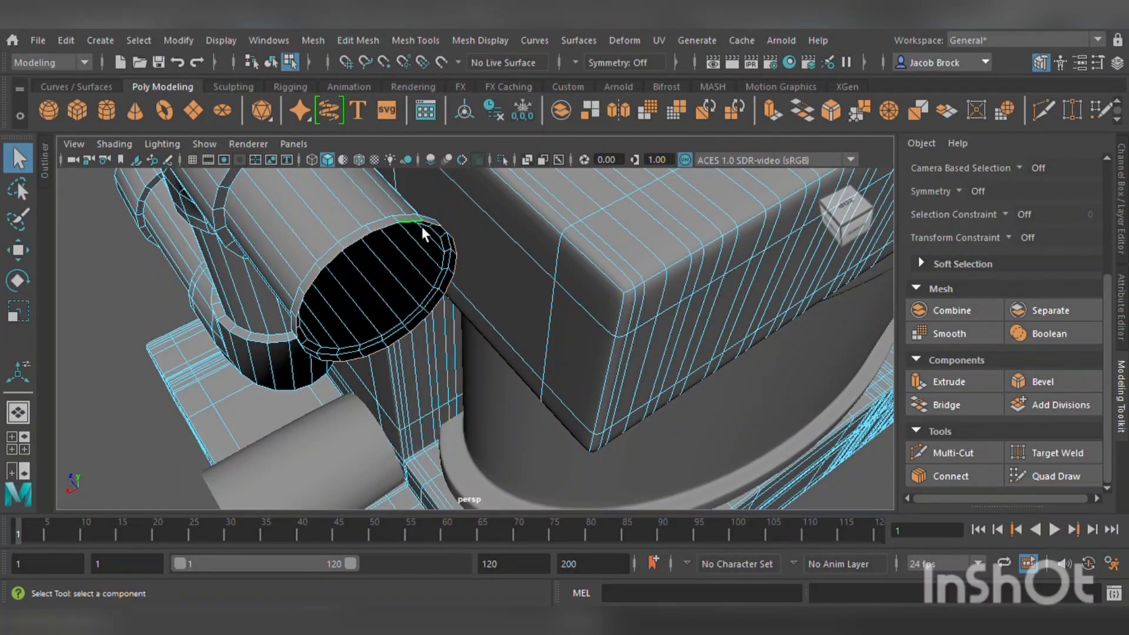
pyautogui.click(311, 40)
pyautogui.click(344, 160)
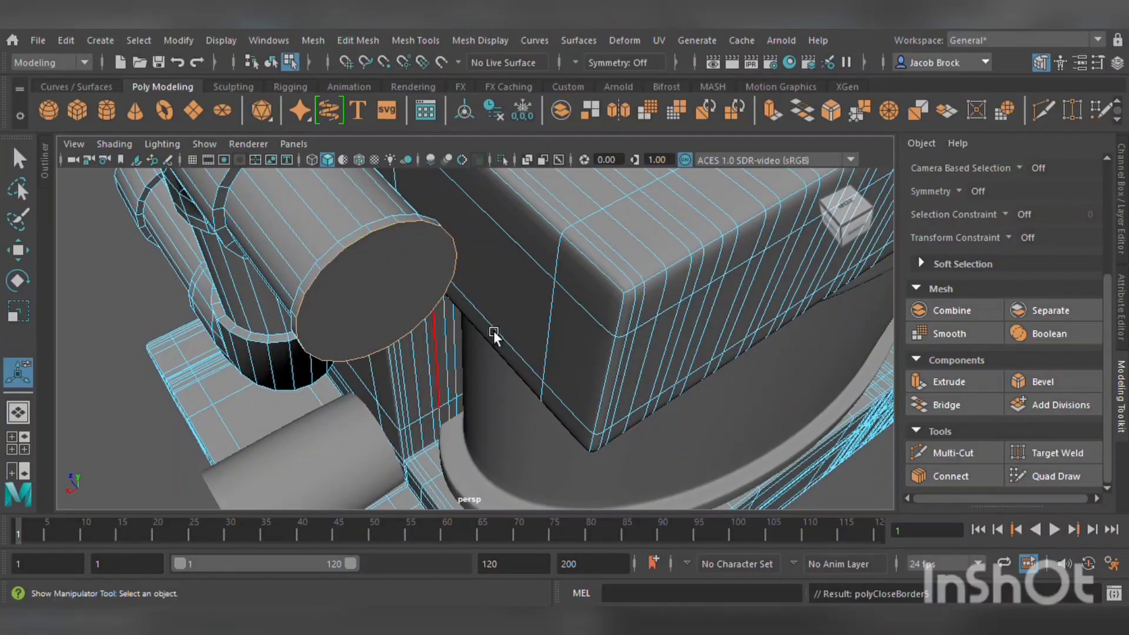
# - Extrude the collar's new cap face with a Local Translate Z of 0.0662 and rotate it toward the body to start an inward bend
pyautogui.press('q')
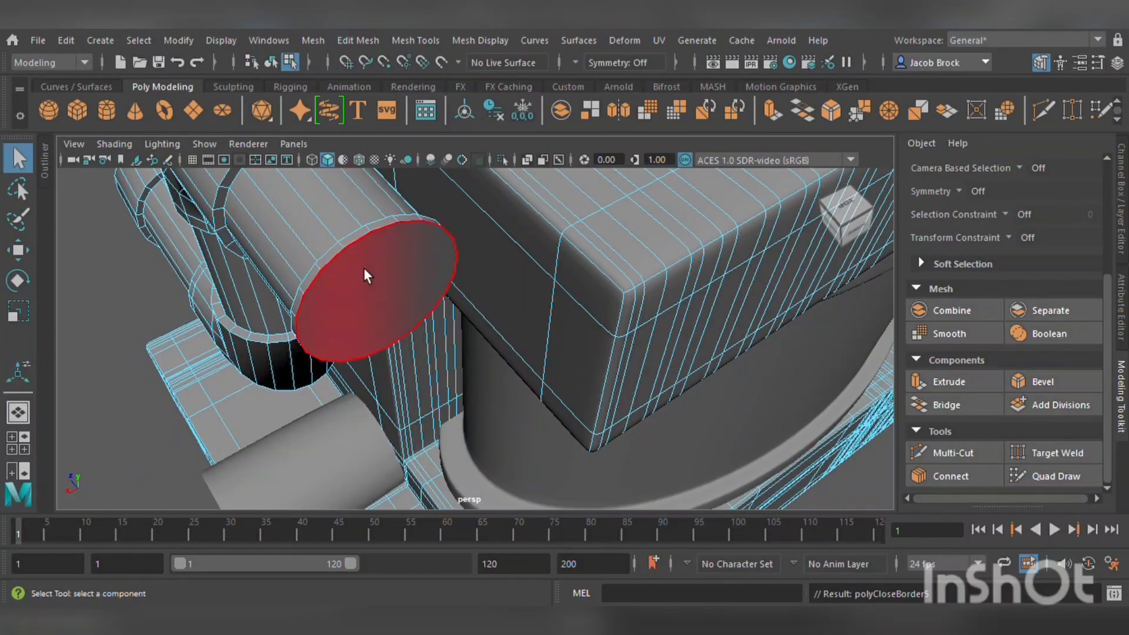
pyautogui.click(388, 294)
pyautogui.scroll(-5, 412, 326)
pyautogui.keyDown('alt'); pyautogui.moveTo(440, 337); pyautogui.dragTo(863, 397); pyautogui.keyUp('alt')
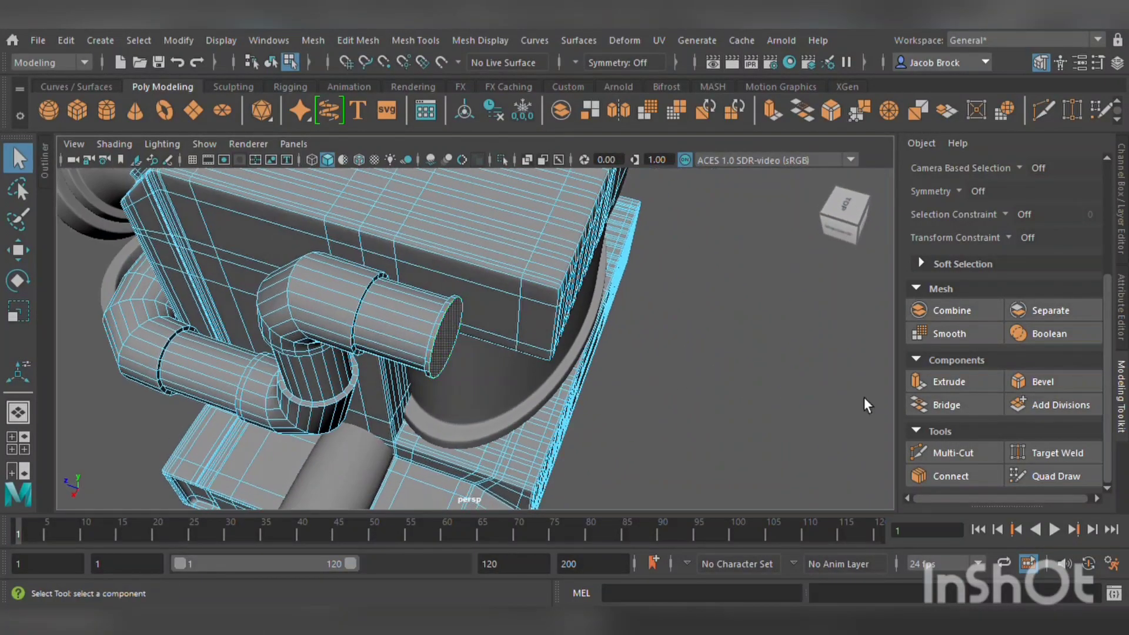
pyautogui.click(948, 383)
pyautogui.moveTo(499, 355)
pyautogui.mouseDown()
pyautogui.moveTo(523, 358)
pyautogui.moveTo(493, 363)
pyautogui.mouseUp()
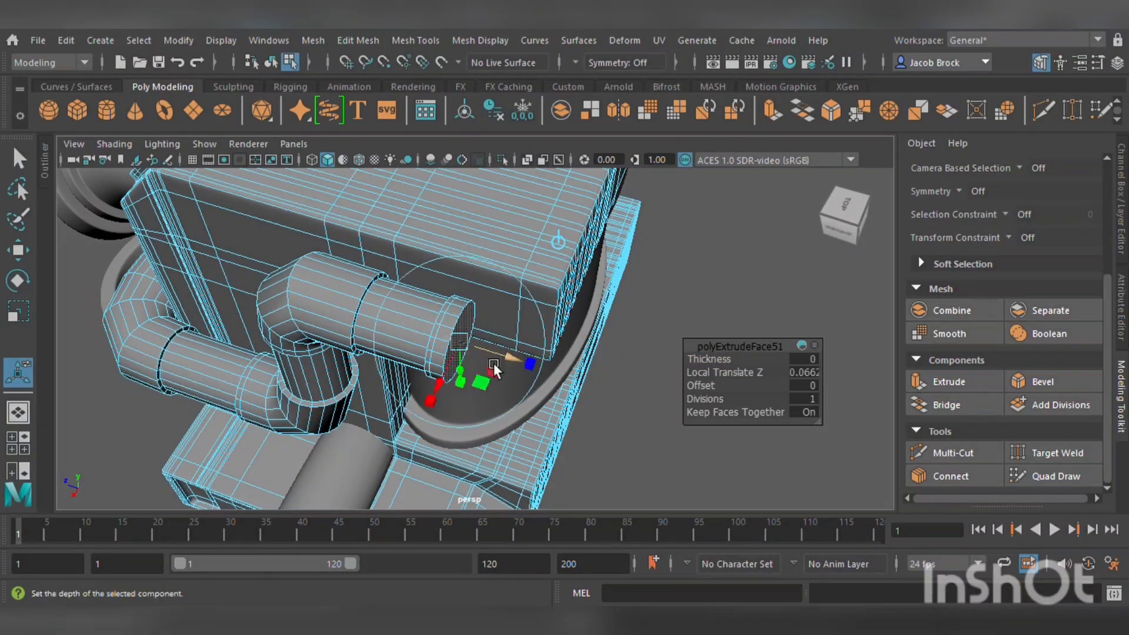
pyautogui.click(26, 289)
pyautogui.moveTo(489, 406); pyautogui.dragTo(514, 405)
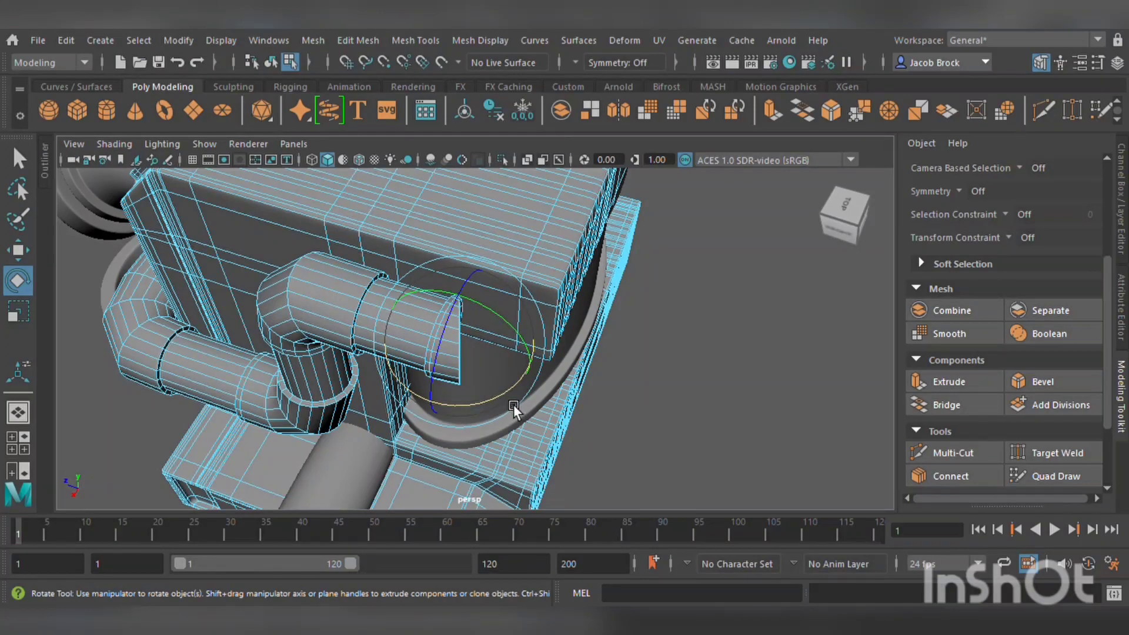
pyautogui.click(18, 250)
pyautogui.moveTo(401, 329); pyautogui.dragTo(274, 342)
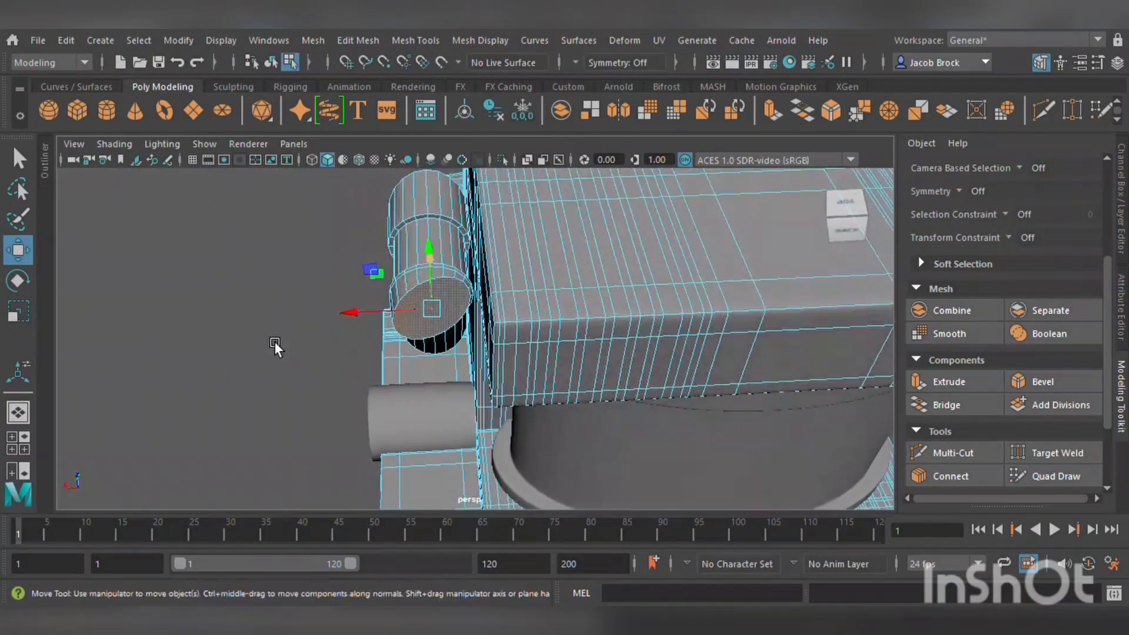
pyautogui.keyDown('alt'); pyautogui.moveTo(373, 309); pyautogui.dragTo(631, 401); pyautogui.keyUp('alt')
# - Extrude the angled end face with a Local Translate Z of 0.115, rotate it further toward the body, and shift it slightly inward
pyautogui.click(918, 390)
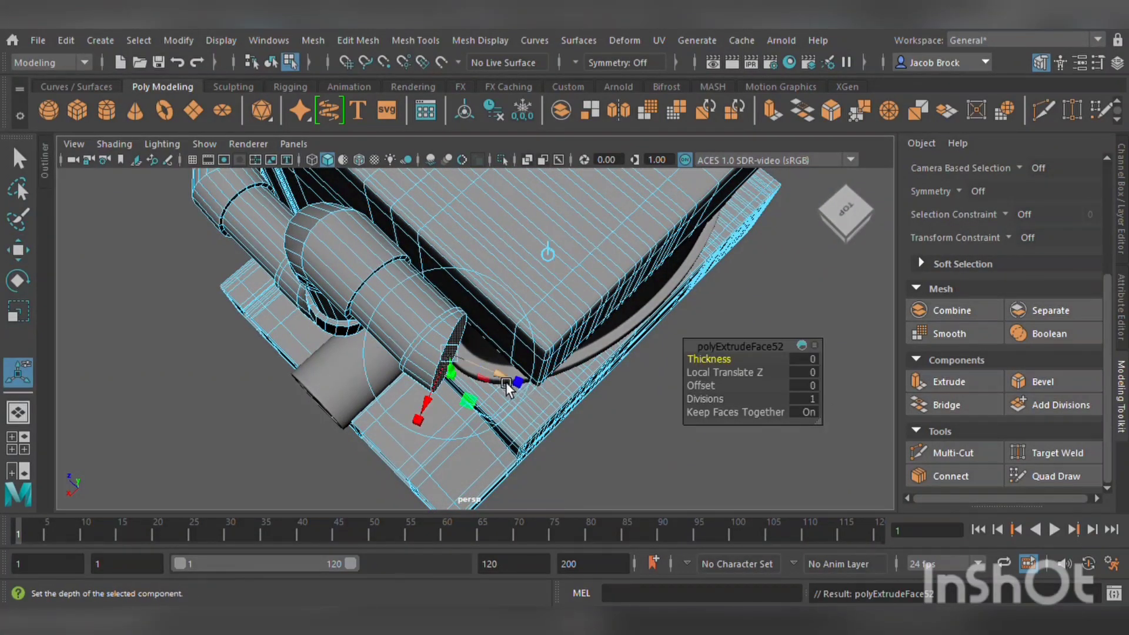
pyautogui.moveTo(511, 381); pyautogui.dragTo(529, 387)
pyautogui.hotkey('ctrl', 'z')
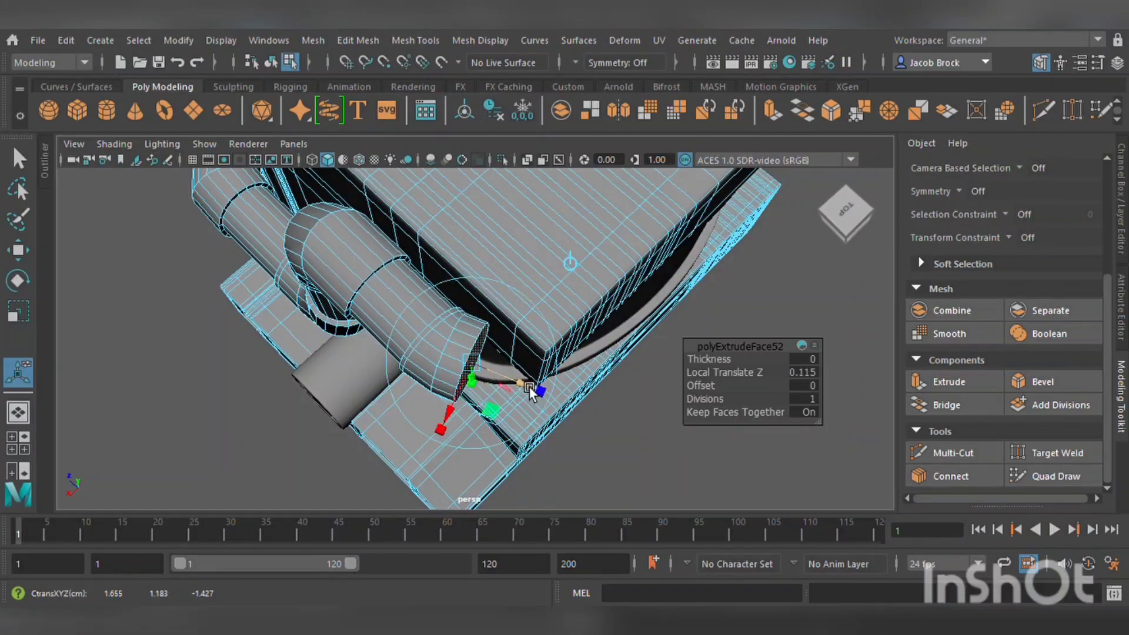
pyautogui.click(17, 281)
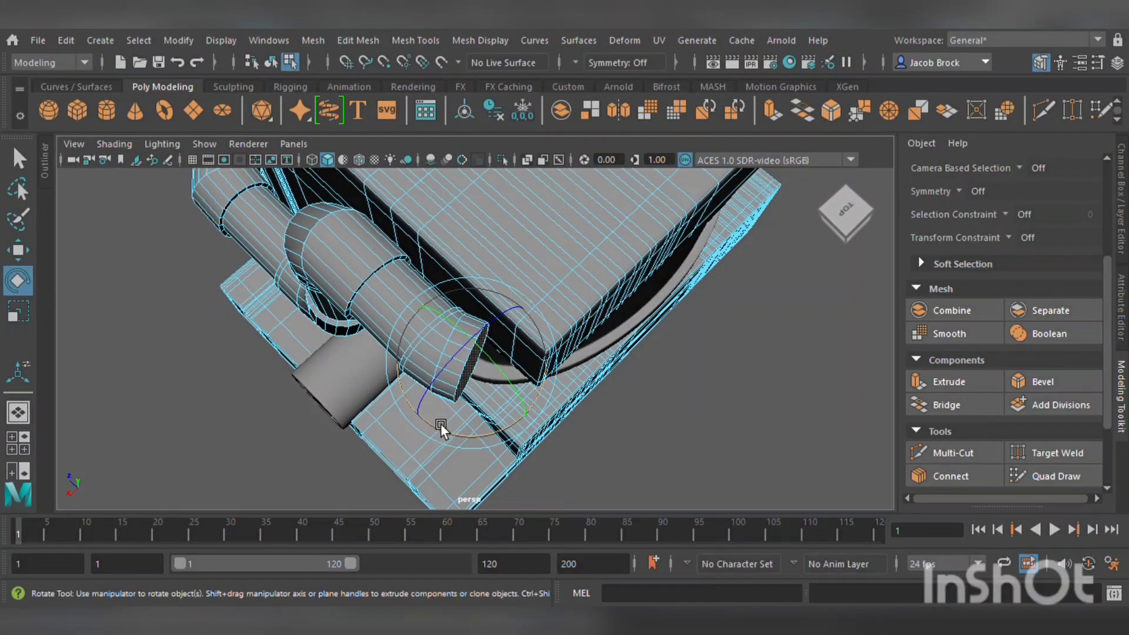
pyautogui.moveTo(442, 427); pyautogui.dragTo(468, 432)
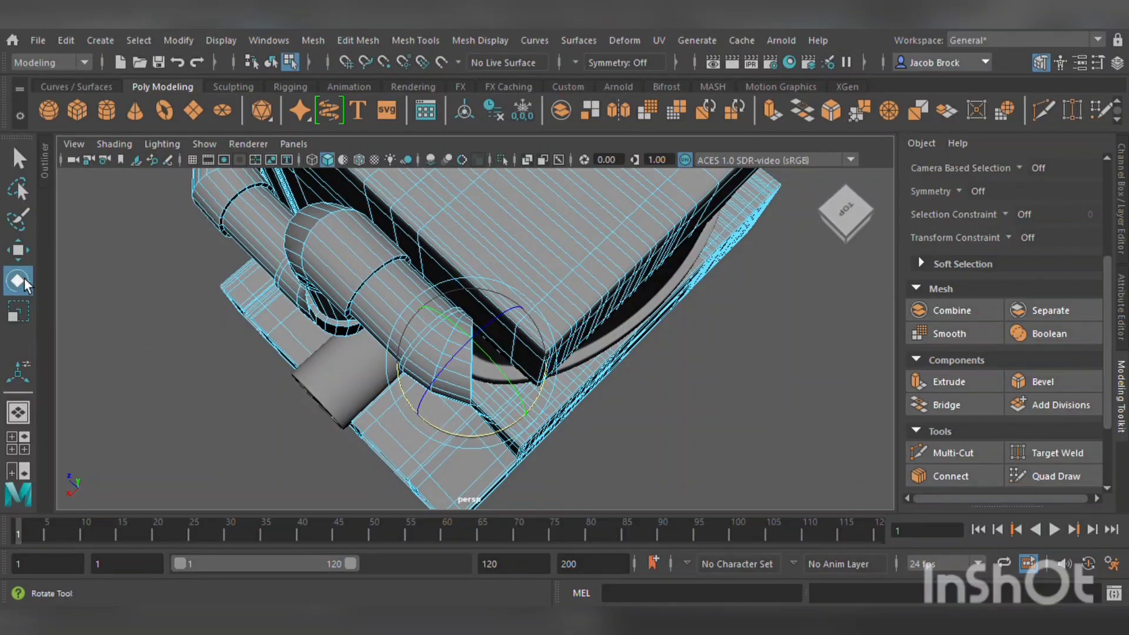
pyautogui.click(18, 252)
pyautogui.keyDown('alt'); pyautogui.moveTo(274, 357); pyautogui.dragTo(181, 362, button='middle'); pyautogui.keyUp('alt')
pyautogui.moveTo(279, 396); pyautogui.dragTo(276, 400)
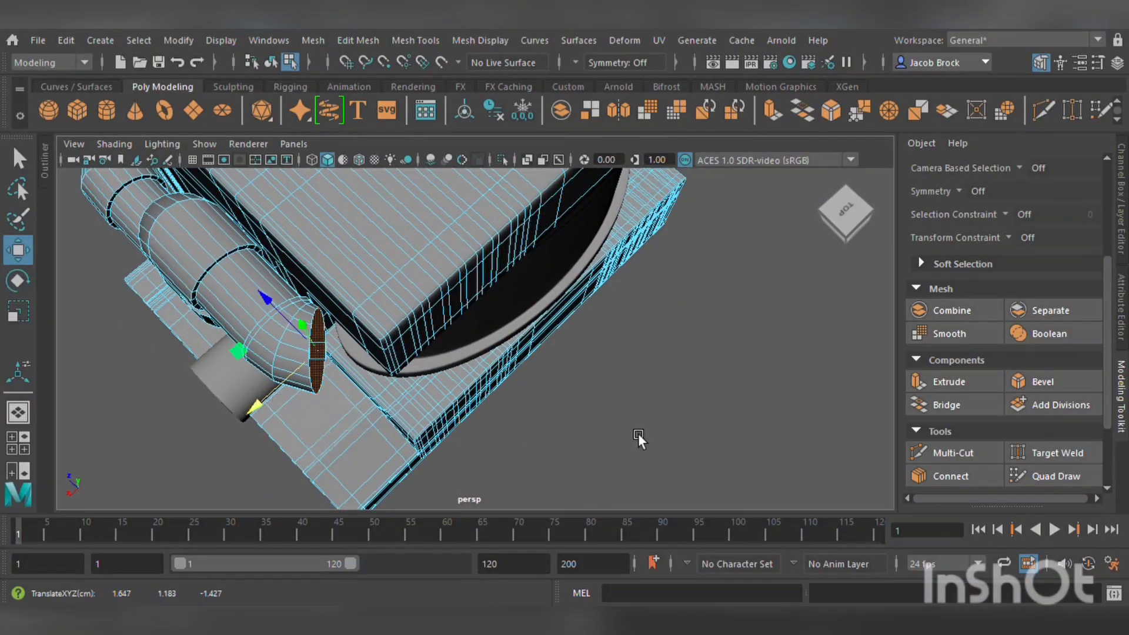
# - Extrude the bend's end face again, rotate it further around toward the body's side, and nudge it inward
pyautogui.click(917, 382)
pyautogui.keyDown('alt'); pyautogui.moveTo(573, 415); pyautogui.dragTo(475, 401); pyautogui.keyUp('alt')
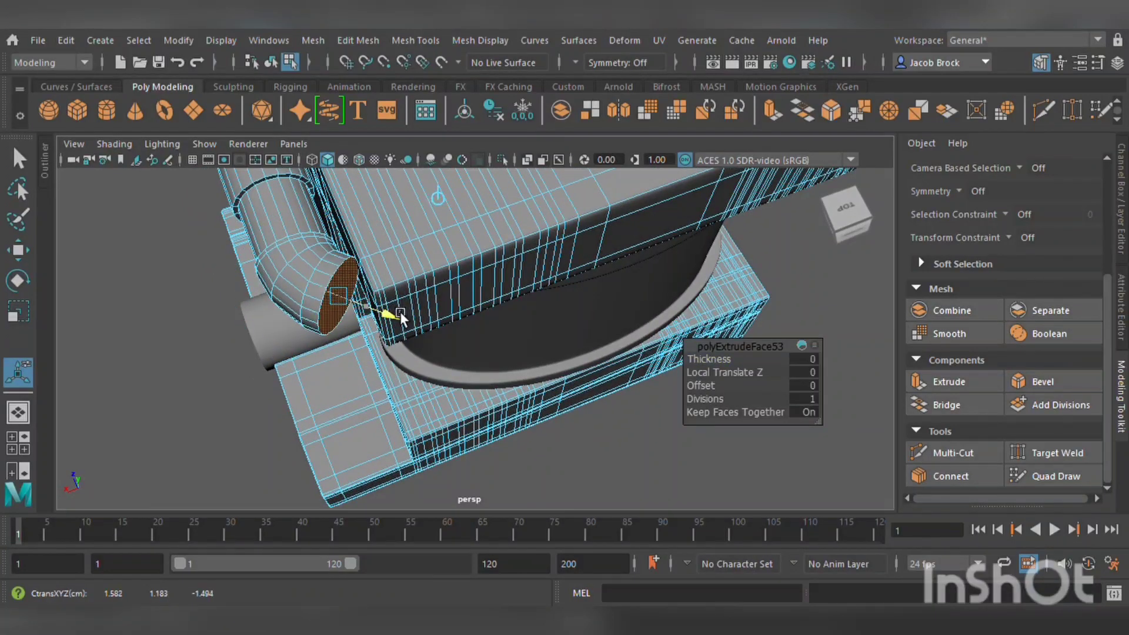
pyautogui.moveTo(400, 312); pyautogui.dragTo(405, 318)
pyautogui.click(18, 281)
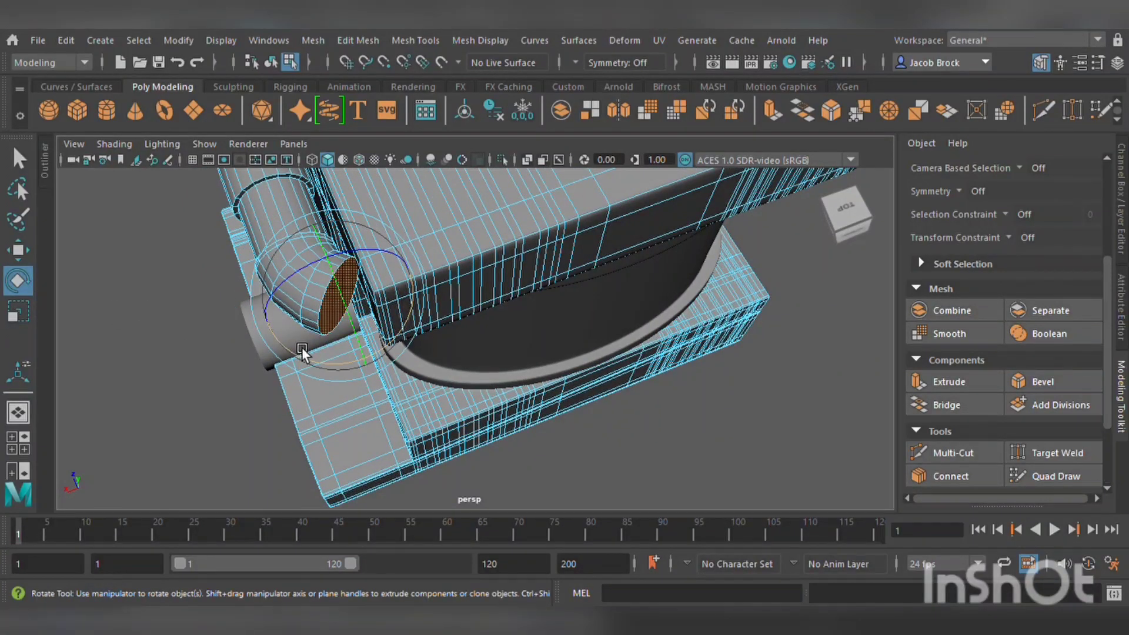
pyautogui.moveTo(298, 353); pyautogui.dragTo(265, 320)
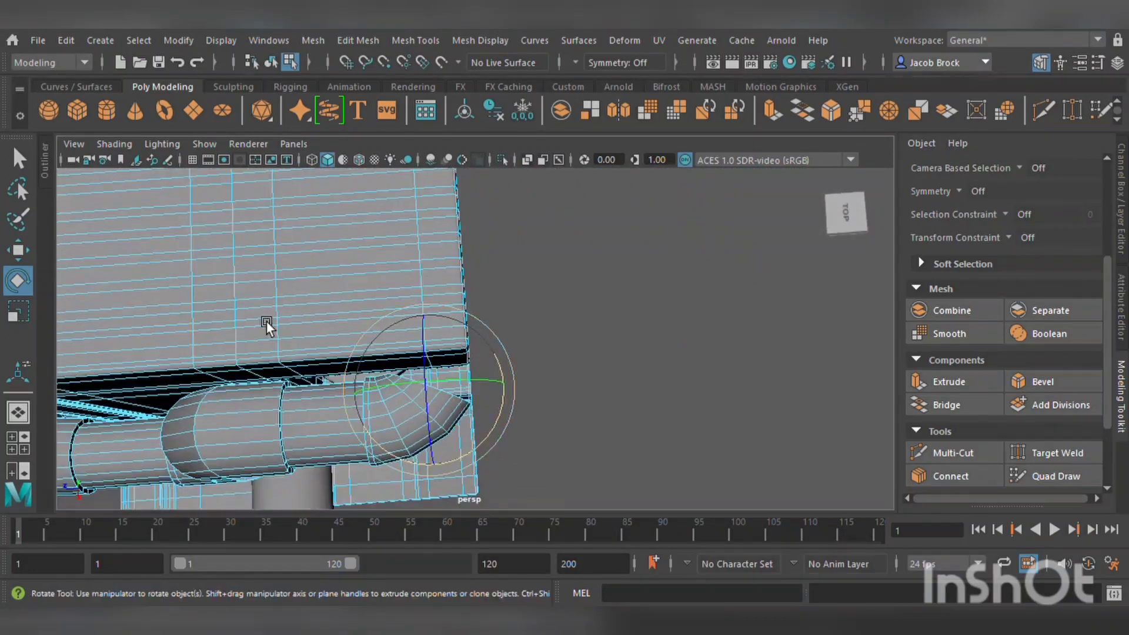
pyautogui.click(22, 254)
pyautogui.moveTo(442, 426); pyautogui.dragTo(448, 419)
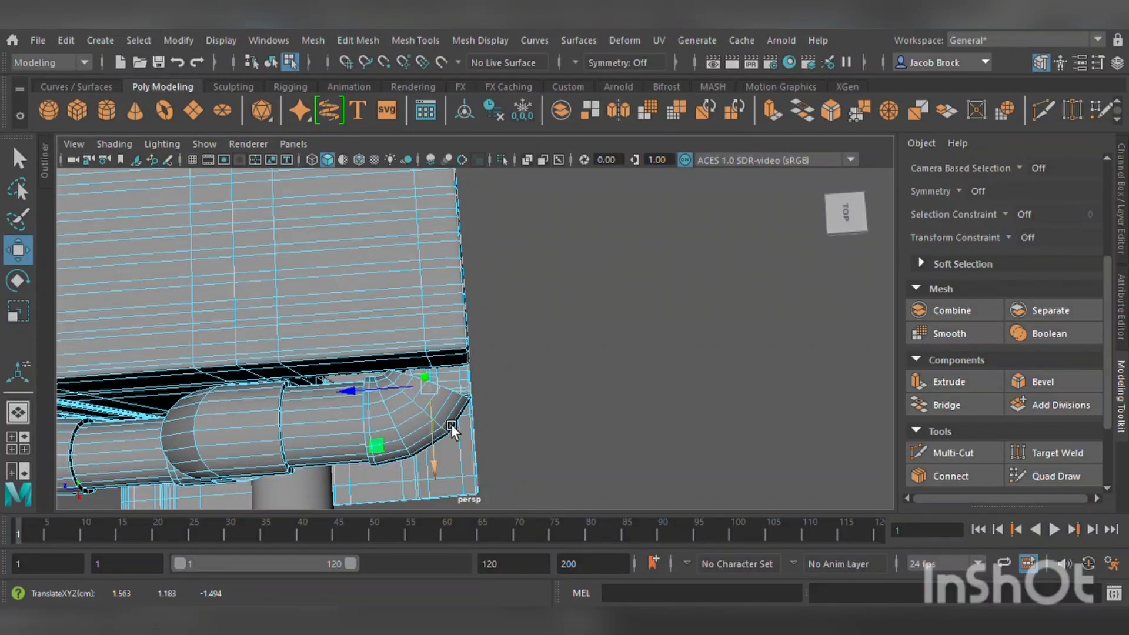
# - Extrude the bend's last face toward the body, scale it flat along X, and move it up against the body's side
pyautogui.click(944, 382)
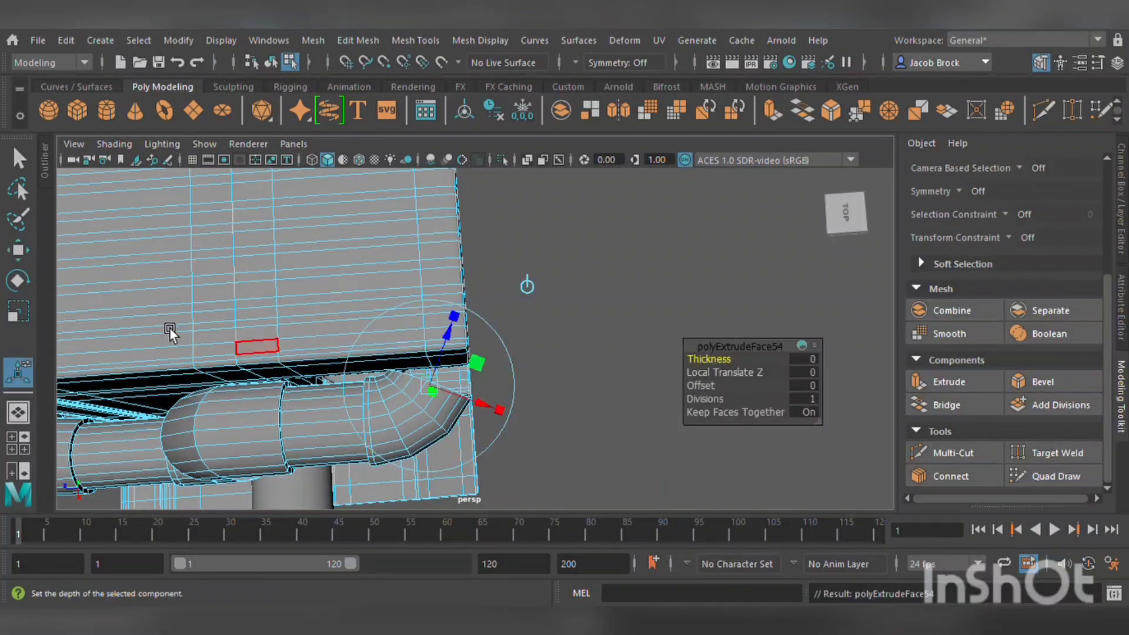
pyautogui.moveTo(460, 334); pyautogui.dragTo(453, 295)
pyautogui.click(18, 283)
pyautogui.click(20, 319)
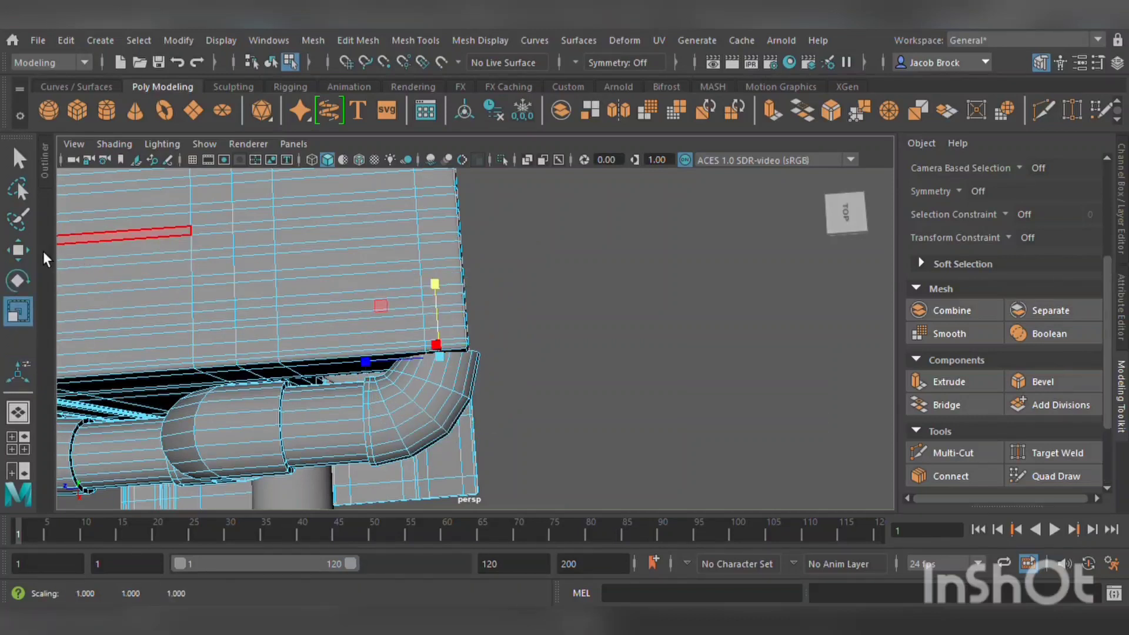
pyautogui.click(19, 250)
pyautogui.moveTo(426, 387); pyautogui.dragTo(372, 334)
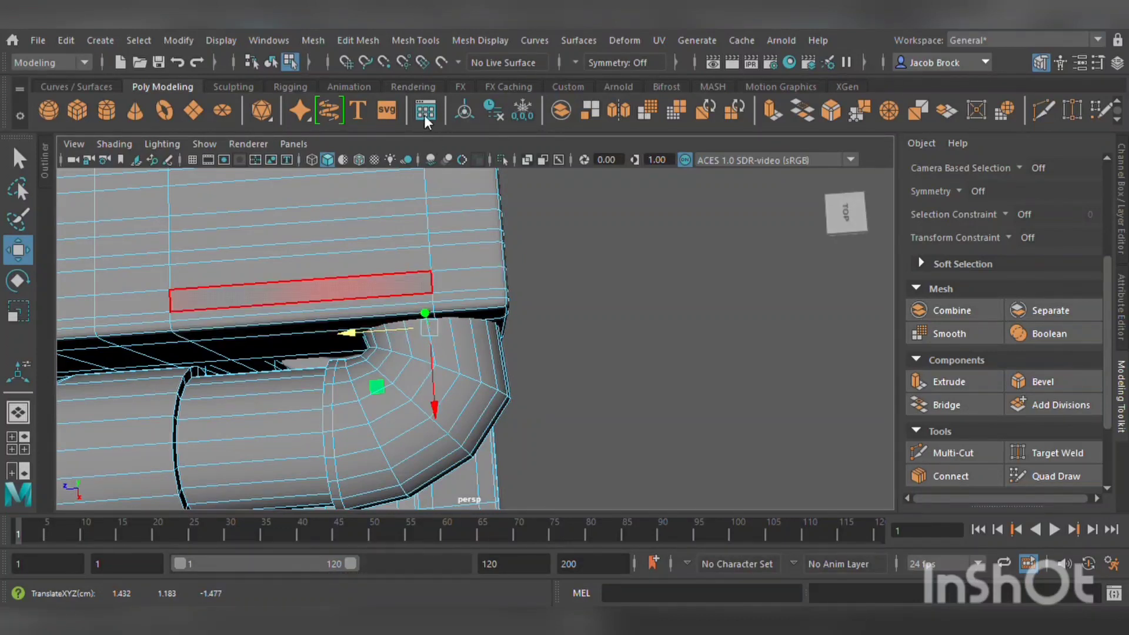
# - Shift two of the bend's edge loops forward to even out its curvature
pyautogui.click(420, 330)
pyautogui.doubleClick(436, 360)
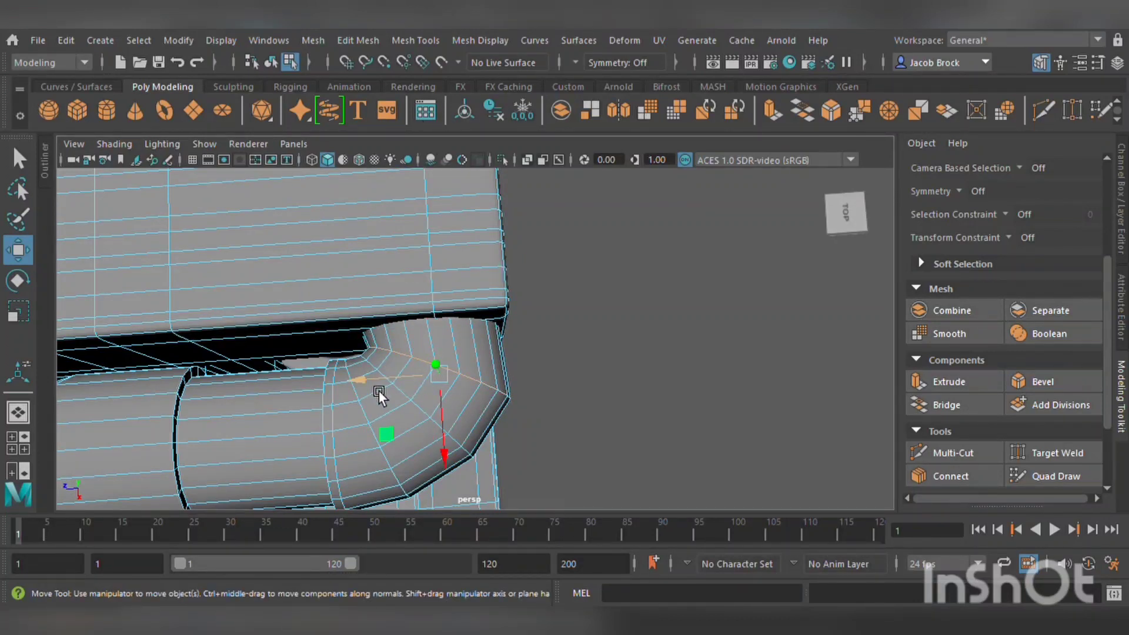
pyautogui.moveTo(379, 391); pyautogui.dragTo(347, 414)
pyautogui.click(421, 403)
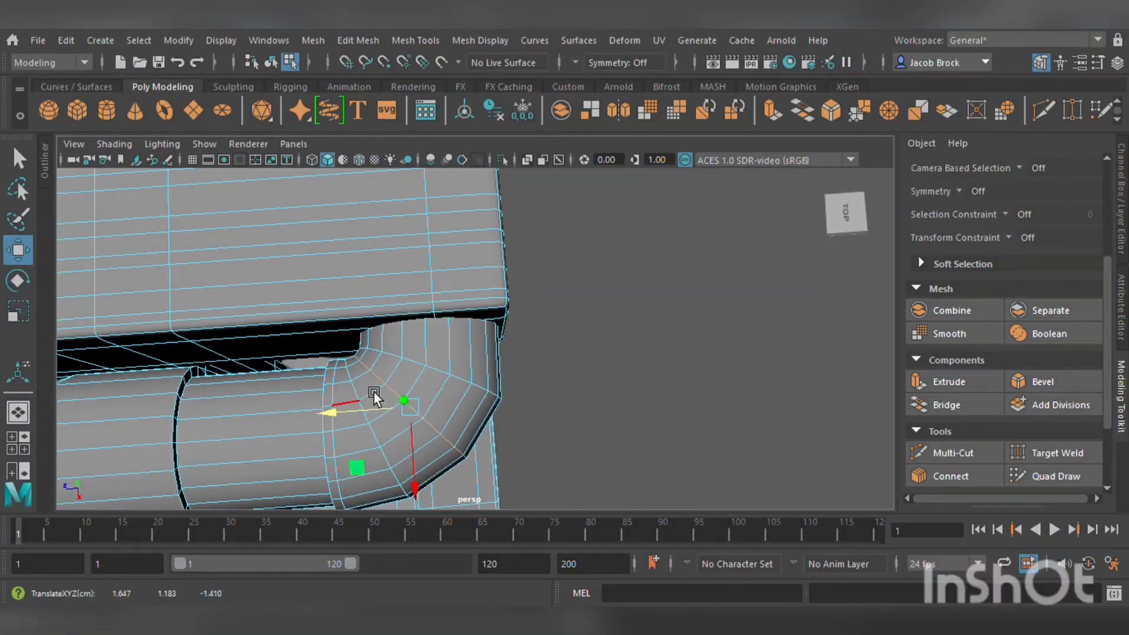
# - Insert supporting edge loops with Multi-Cut around the rim of the last bend's collar on the upper rearward pipe run
pyautogui.scroll(-5, 374, 392)
pyautogui.keyDown('alt'); pyautogui.moveTo(419, 401); pyautogui.dragTo(461, 286); pyautogui.keyUp('alt')
pyautogui.scroll(8, 513, 280)
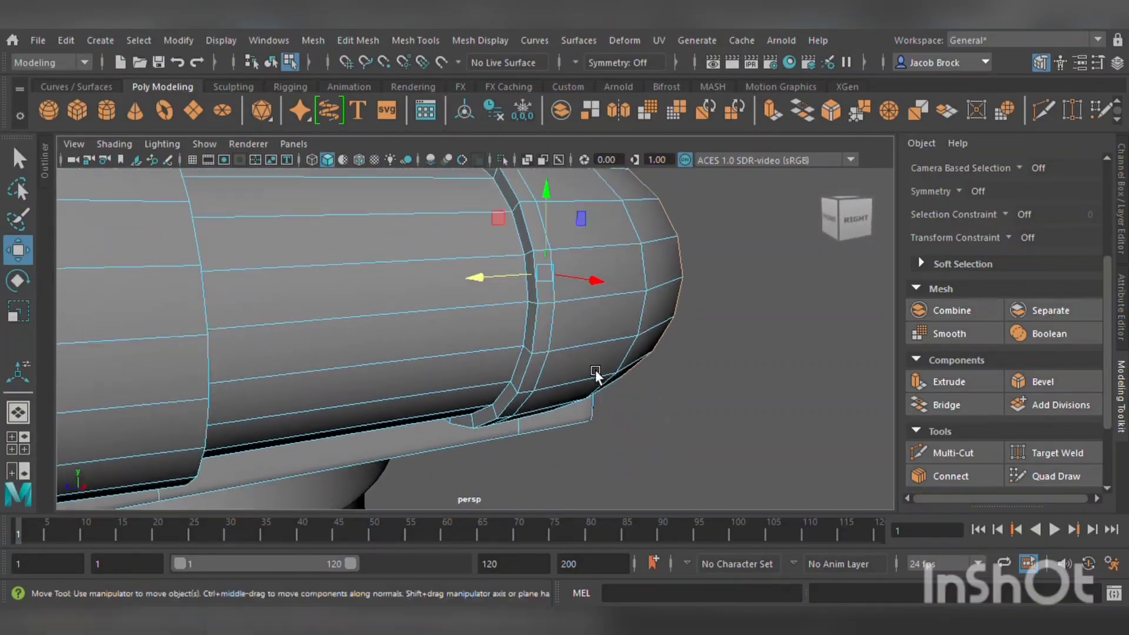
pyautogui.click(959, 454)
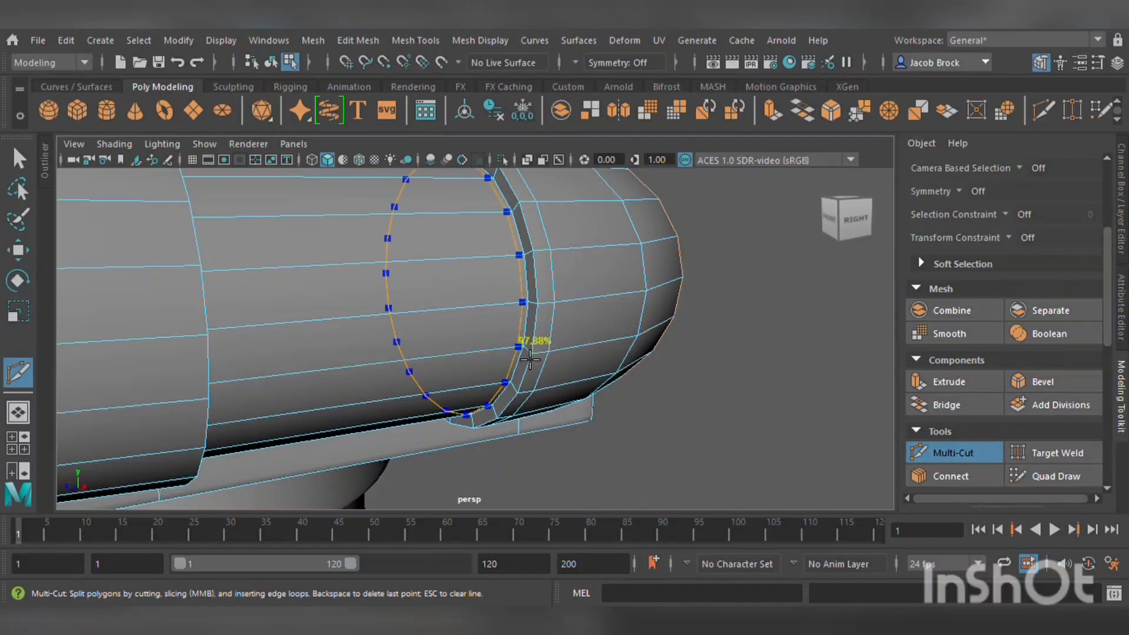
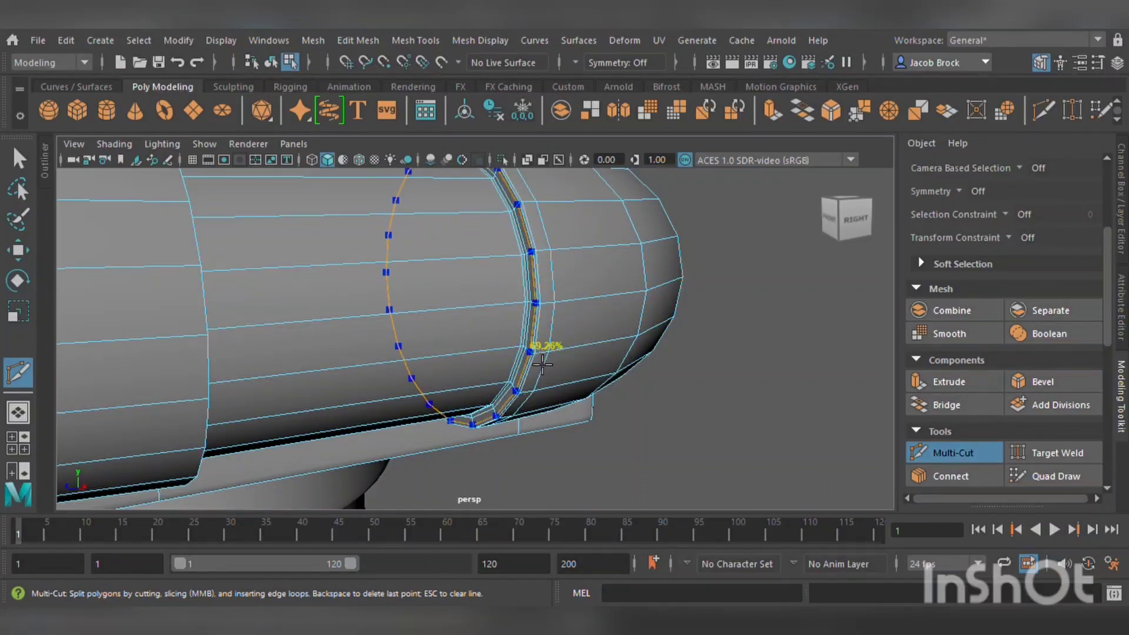
pyautogui.keyDown('ctrl'); pyautogui.click(544, 365); pyautogui.keyUp('ctrl')
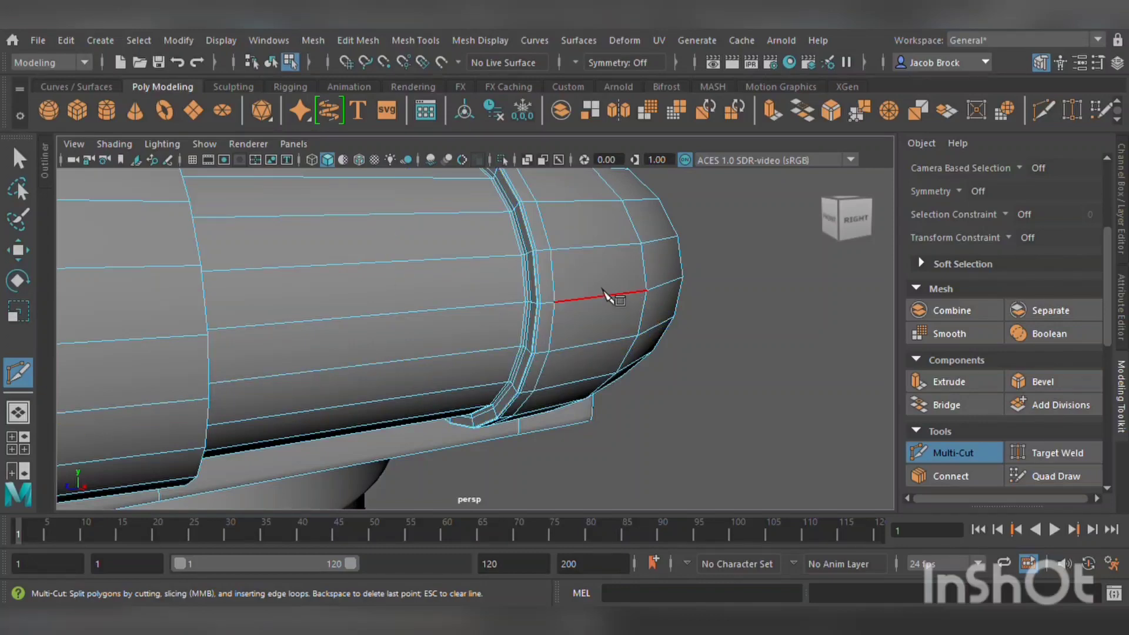
# - Insert a supporting edge loop around the last bend's end, right where the pipe meets the body's side
pyautogui.keyDown('alt'); pyautogui.moveTo(604, 290); pyautogui.dragTo(396, 330); pyautogui.keyUp('alt')
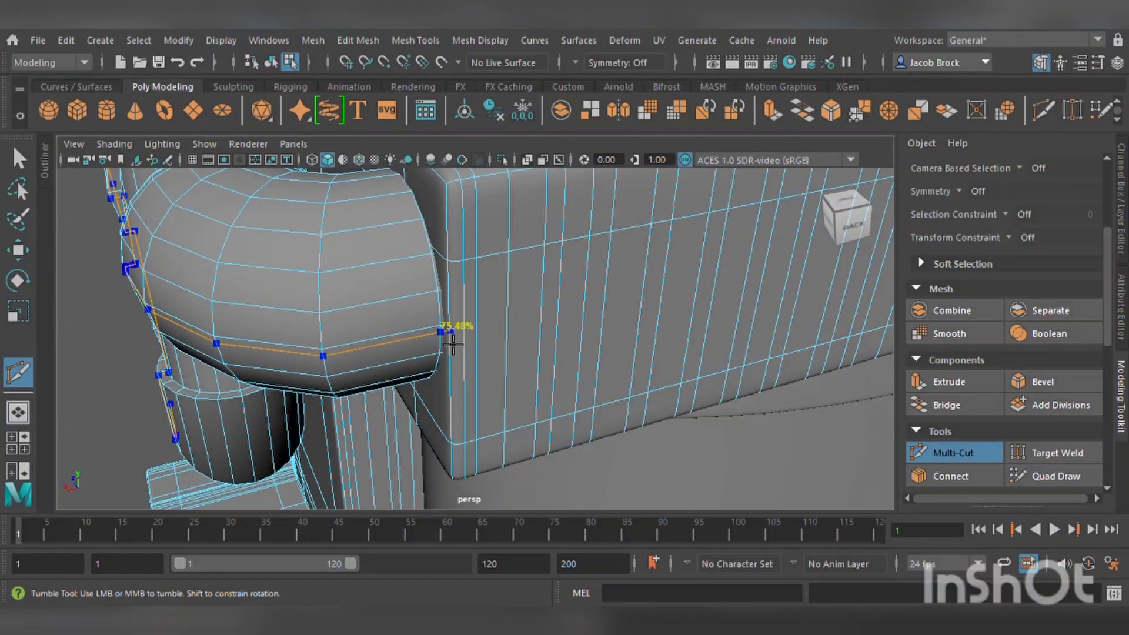
pyautogui.keyDown('ctrl'); pyautogui.click(451, 336); pyautogui.keyUp('ctrl')
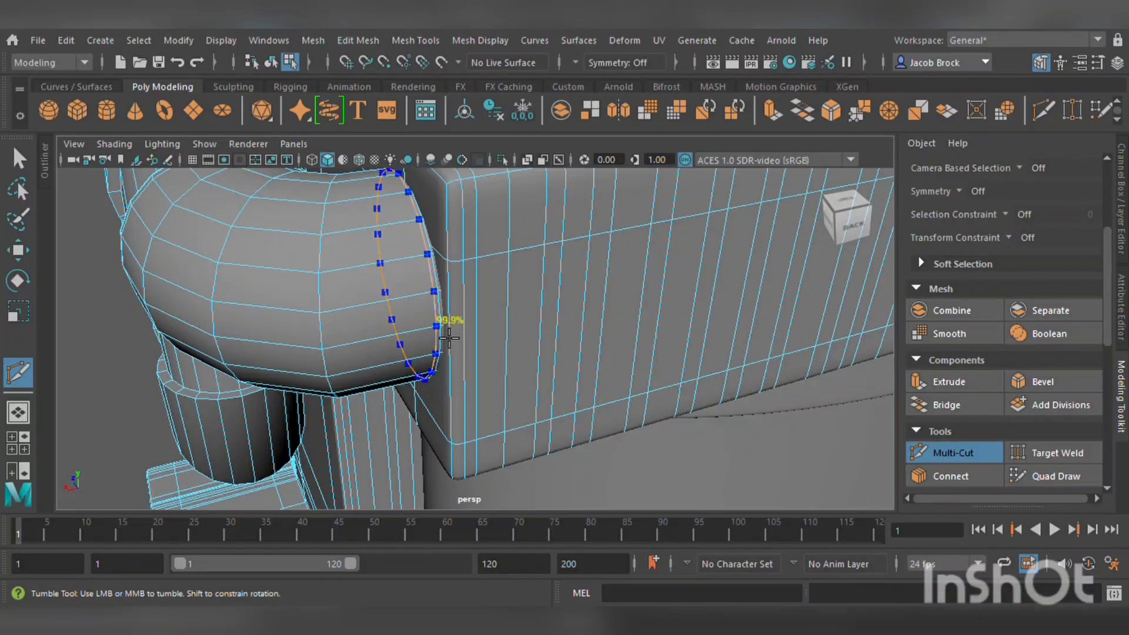
pyautogui.scroll(5, 433, 343)
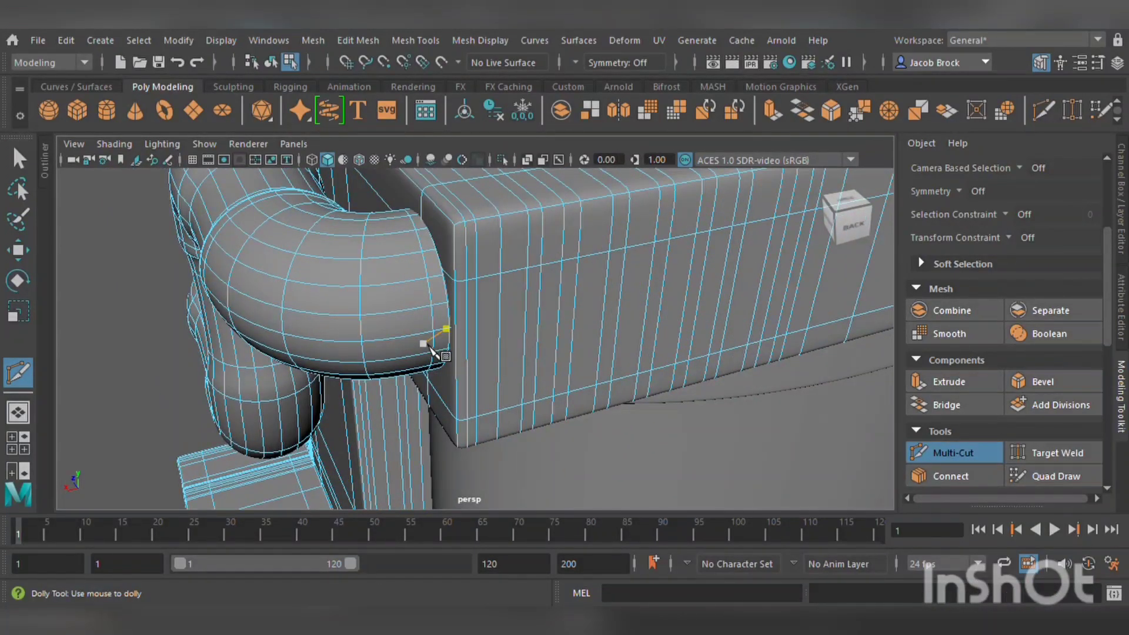
# - Show the mesh unsmoothed and insert supporting edge loops around the upper elbow's collar at the front of the upper run
pyautogui.press('1')
pyautogui.keyDown('alt'); pyautogui.moveTo(269, 289); pyautogui.dragTo(438, 315); pyautogui.keyUp('alt')
pyautogui.keyDown('alt'); pyautogui.moveTo(438, 315); pyautogui.dragTo(650, 241, button='middle'); pyautogui.keyUp('alt')
pyautogui.scroll(5, 567, 297)
pyautogui.keyDown('alt'); pyautogui.moveTo(540, 340); pyautogui.dragTo(462, 335); pyautogui.keyUp('alt')
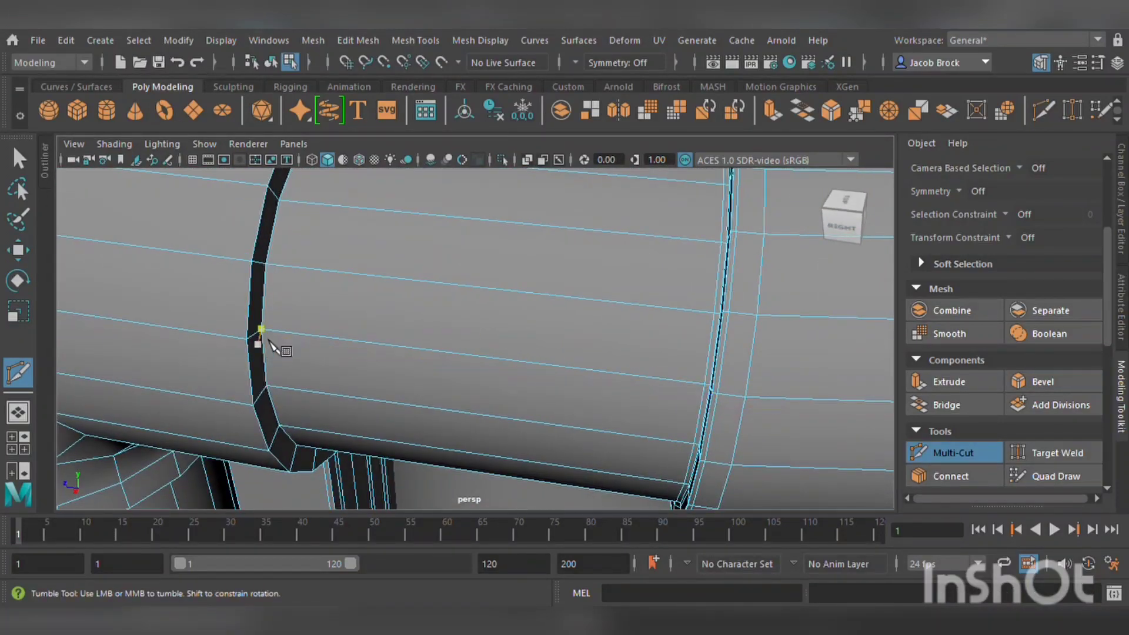
pyautogui.press('ctrl')
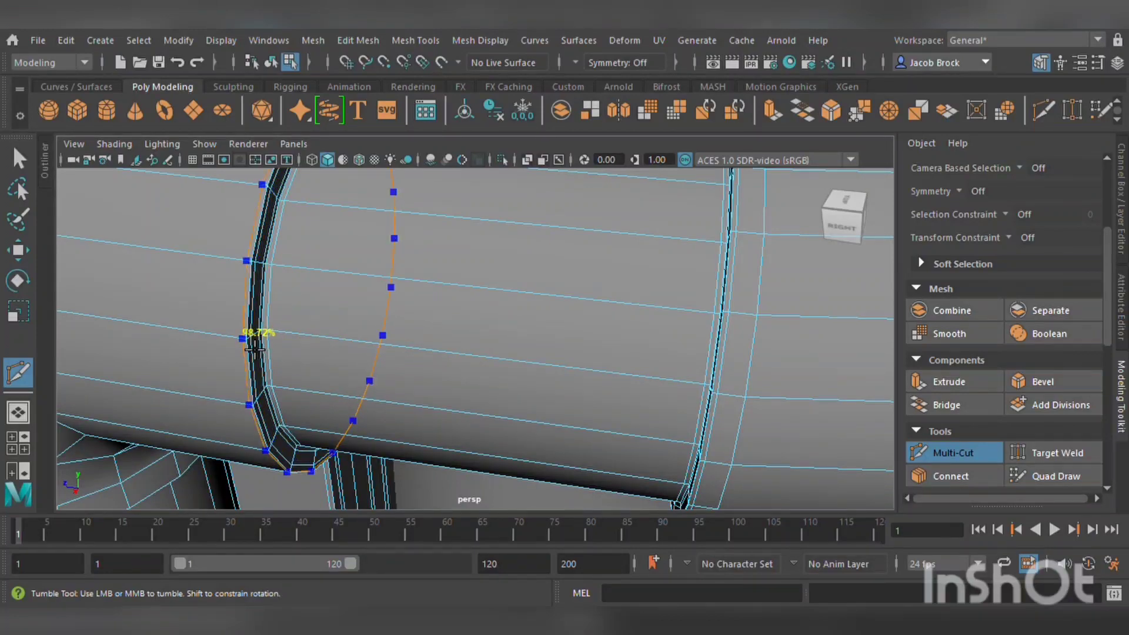
pyautogui.keyDown('ctrl'); pyautogui.click(259, 340); pyautogui.keyUp('ctrl')
# - Insert supporting edge loops around the upper elbow's lower collar, across its underside rim and on the vertical pipe directly below
pyautogui.keyDown('alt'); pyautogui.moveTo(247, 338); pyautogui.dragTo(612, 329, button='right'); pyautogui.keyUp('alt')
pyautogui.keyDown('alt'); pyautogui.moveTo(605, 323); pyautogui.dragTo(619, 284); pyautogui.keyUp('alt')
pyautogui.press('ctrl')
pyautogui.click(578, 288)
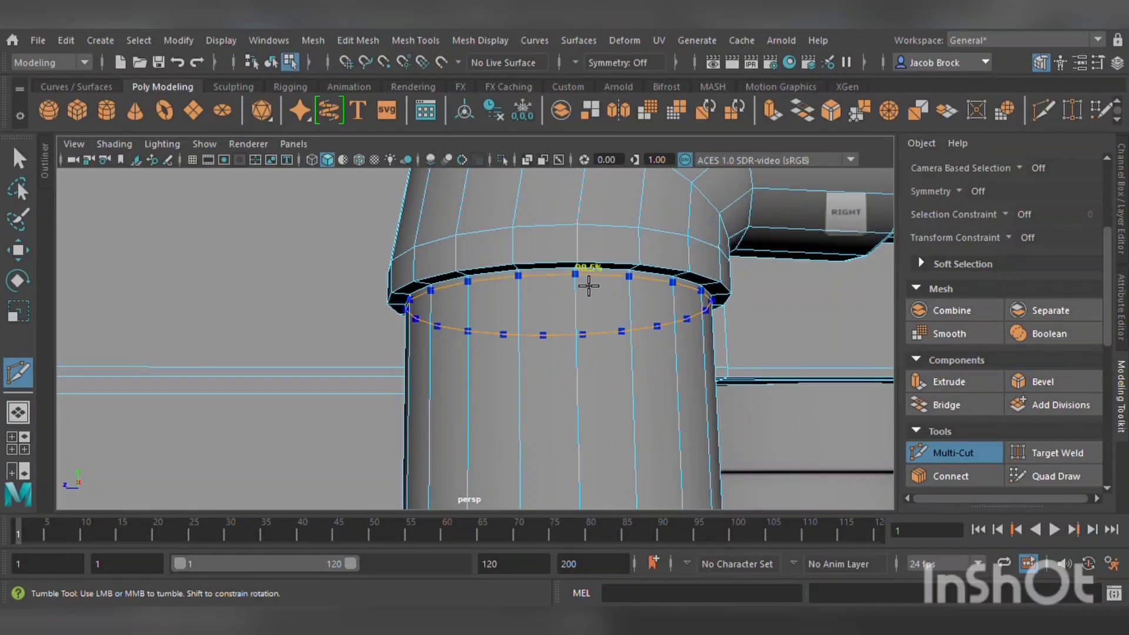
pyautogui.keyDown('alt'); pyautogui.moveTo(588, 278); pyautogui.dragTo(589, 282, button='right'); pyautogui.keyUp('alt')
pyautogui.keyDown('alt'); pyautogui.moveTo(584, 280); pyautogui.dragTo(565, 294); pyautogui.keyUp('alt')
pyautogui.press('ctrl')
pyautogui.keyDown('ctrl'); pyautogui.click(536, 273); pyautogui.keyUp('ctrl')
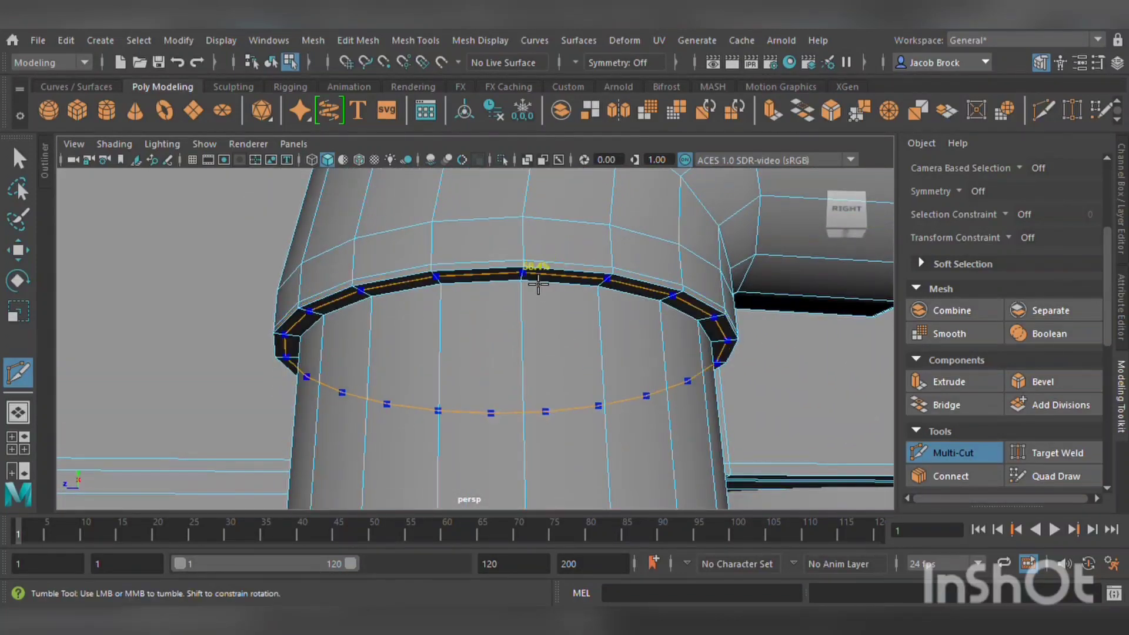
pyautogui.keyDown('ctrl'); pyautogui.click(535, 282); pyautogui.keyUp('ctrl')
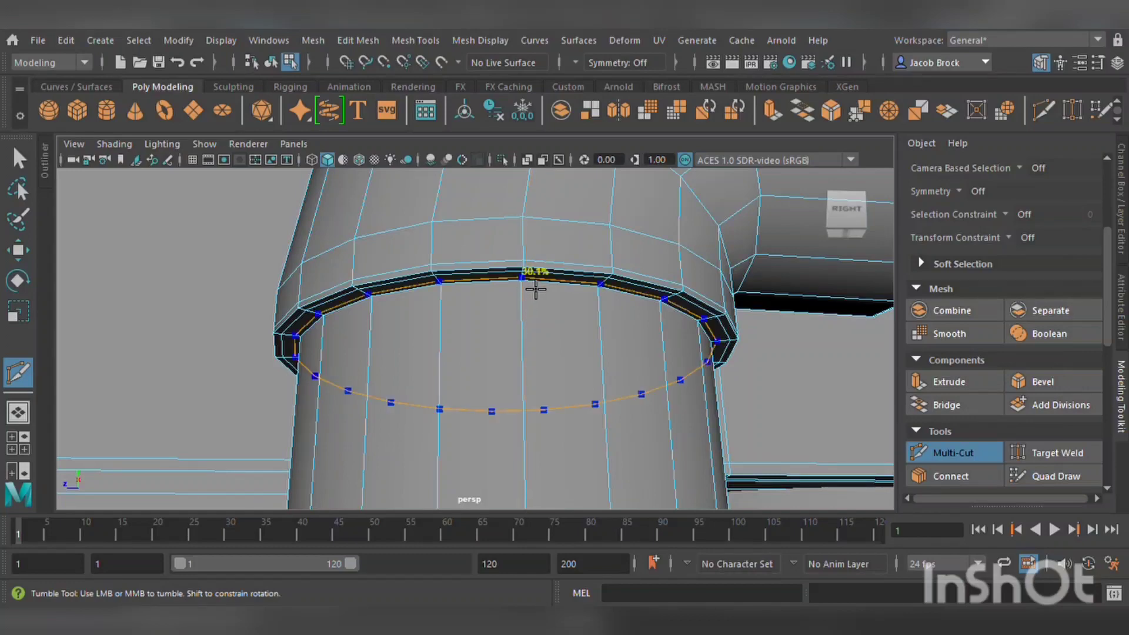
pyautogui.keyDown('ctrl'); pyautogui.click(535, 286); pyautogui.keyUp('ctrl')
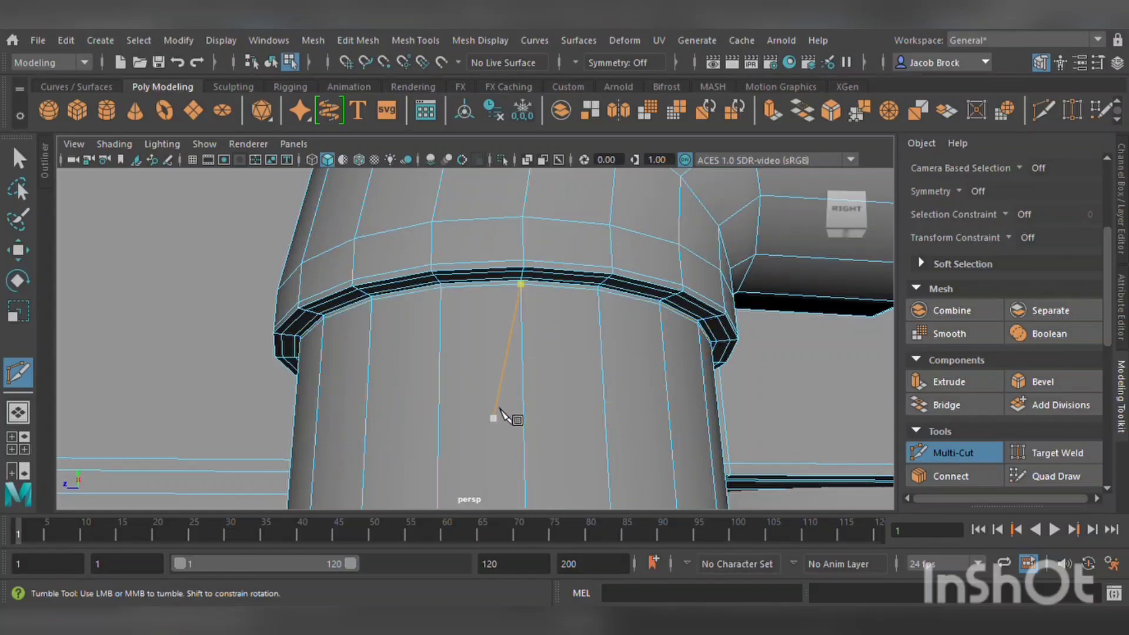
# - Insert supporting edge loops around the rims of the lower elbow's top and front collars
pyautogui.keyDown('alt'); pyautogui.moveTo(504, 414); pyautogui.dragTo(562, 323); pyautogui.keyUp('alt')
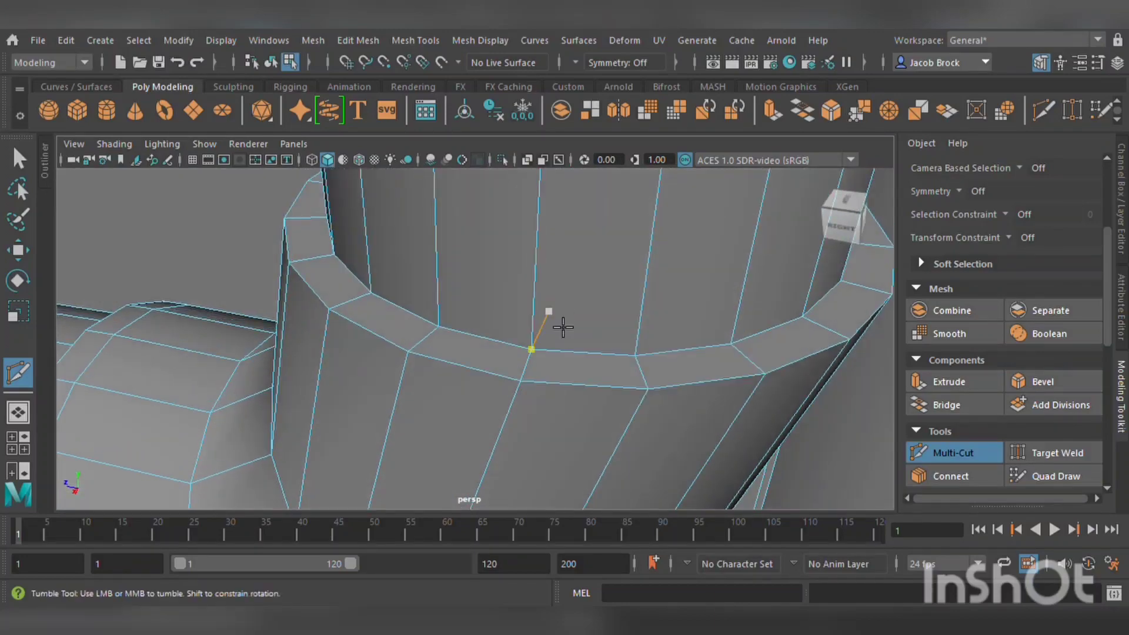
pyautogui.keyDown('ctrl'); pyautogui.click(538, 353); pyautogui.keyUp('ctrl')
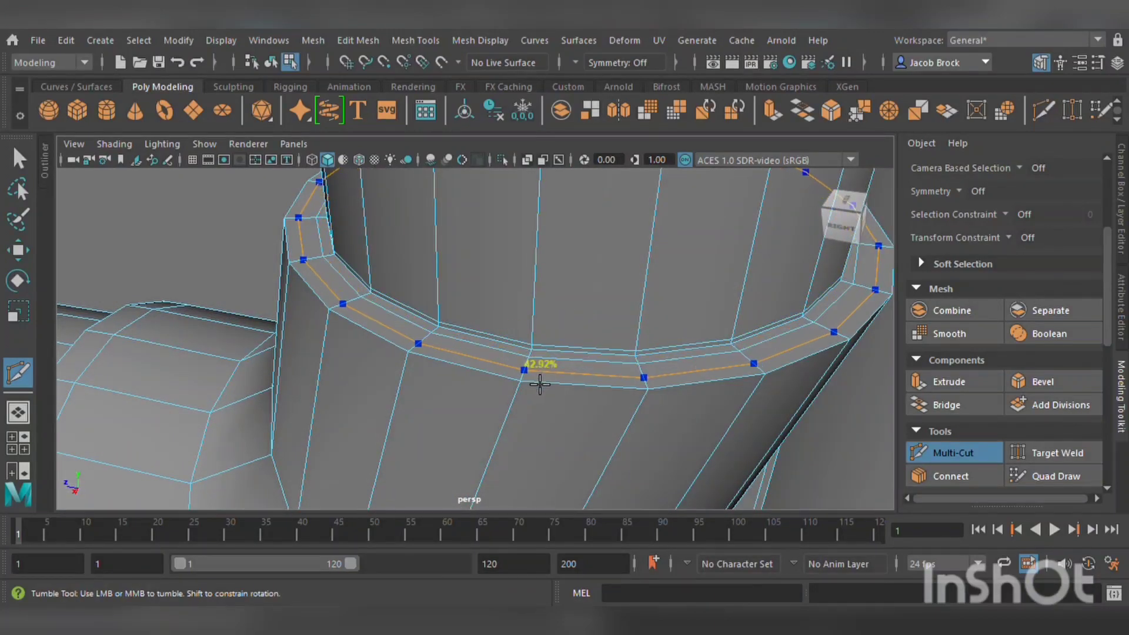
pyautogui.keyDown('alt'); pyautogui.moveTo(497, 429); pyautogui.dragTo(535, 297); pyautogui.keyUp('alt')
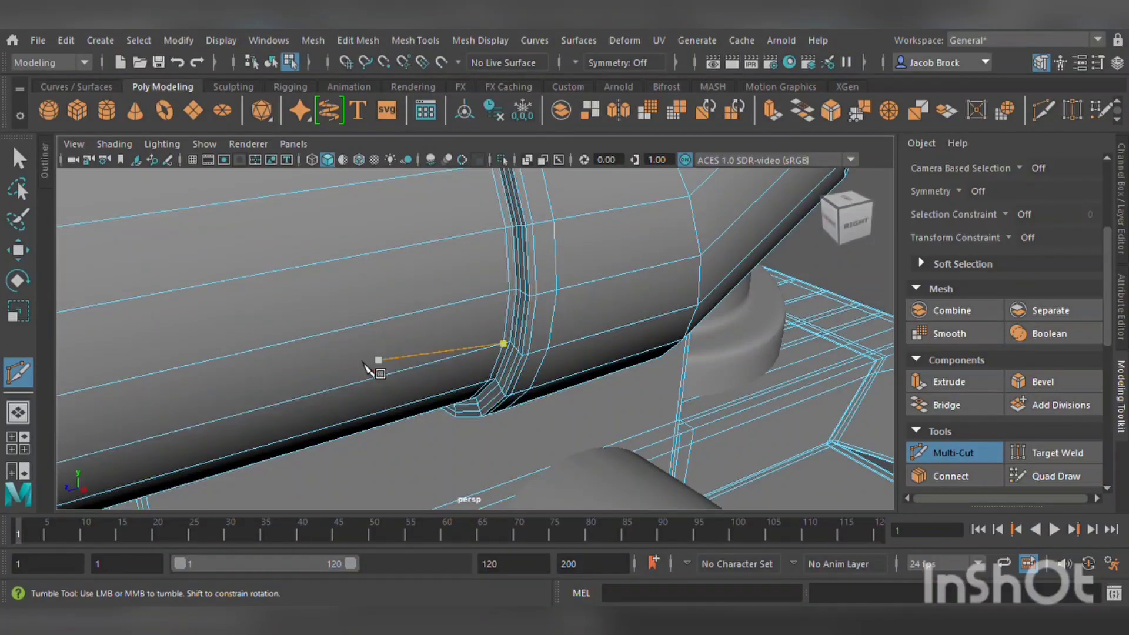
# - Insert supporting edge loops around the first elbow's collar rim at the front of the lower pipe run
pyautogui.keyDown('alt'); pyautogui.moveTo(373, 365); pyautogui.dragTo(469, 321); pyautogui.keyUp('alt')
pyautogui.scroll(-5, 505, 297)
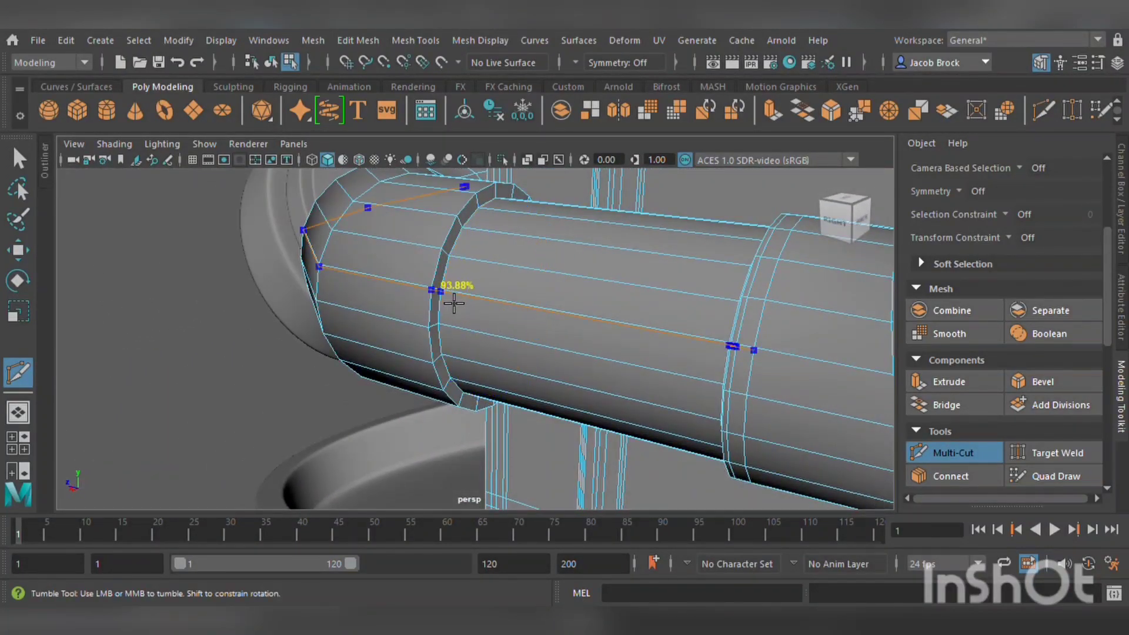
pyautogui.keyDown('ctrl'); pyautogui.click(457, 303); pyautogui.keyUp('ctrl')
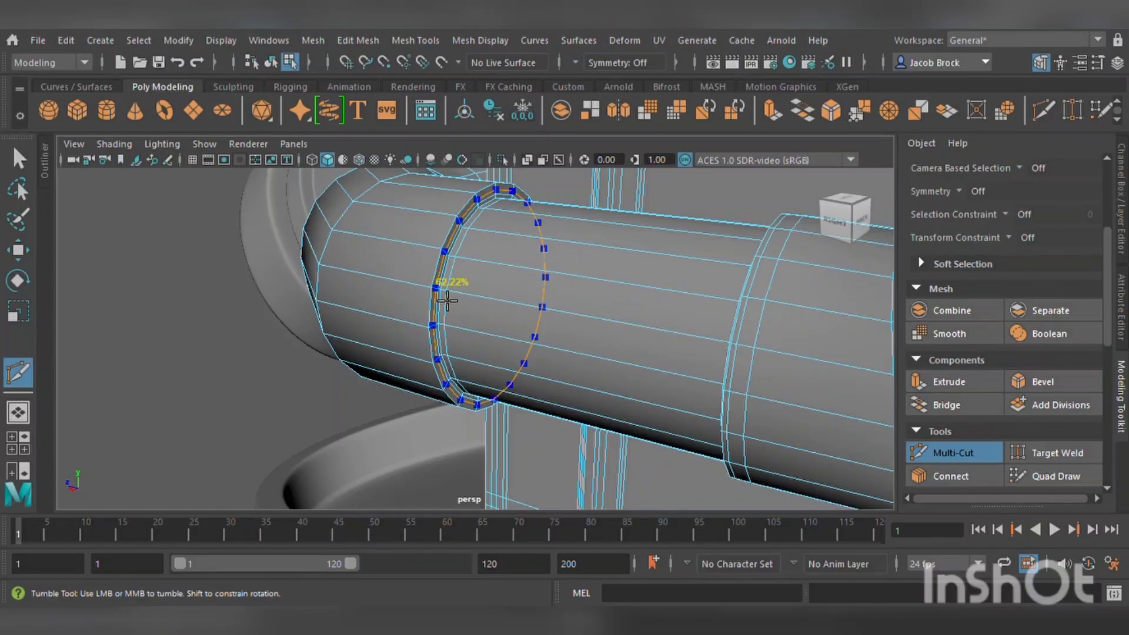
# - Turn on smooth preview for the mesh, leave Multi-Cut, and return to object mode with nothing selected
pyautogui.keyDown('alt'); pyautogui.moveTo(400, 320); pyautogui.dragTo(621, 351); pyautogui.keyUp('alt')
pyautogui.scroll(-6, 633, 331)
pyautogui.press('3')
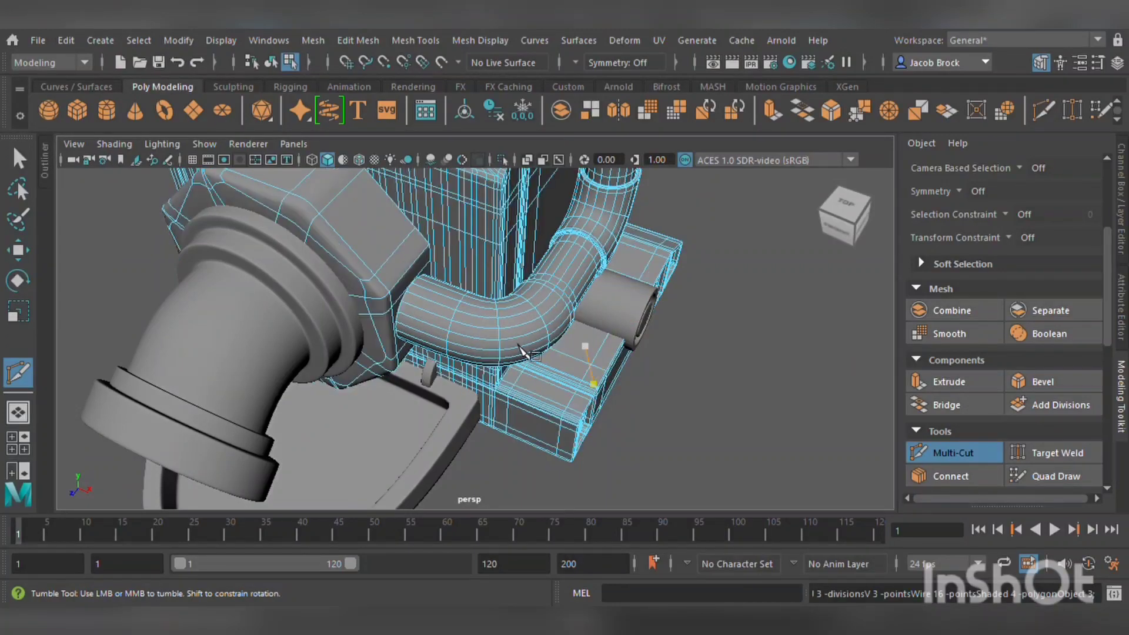
pyautogui.click(18, 250)
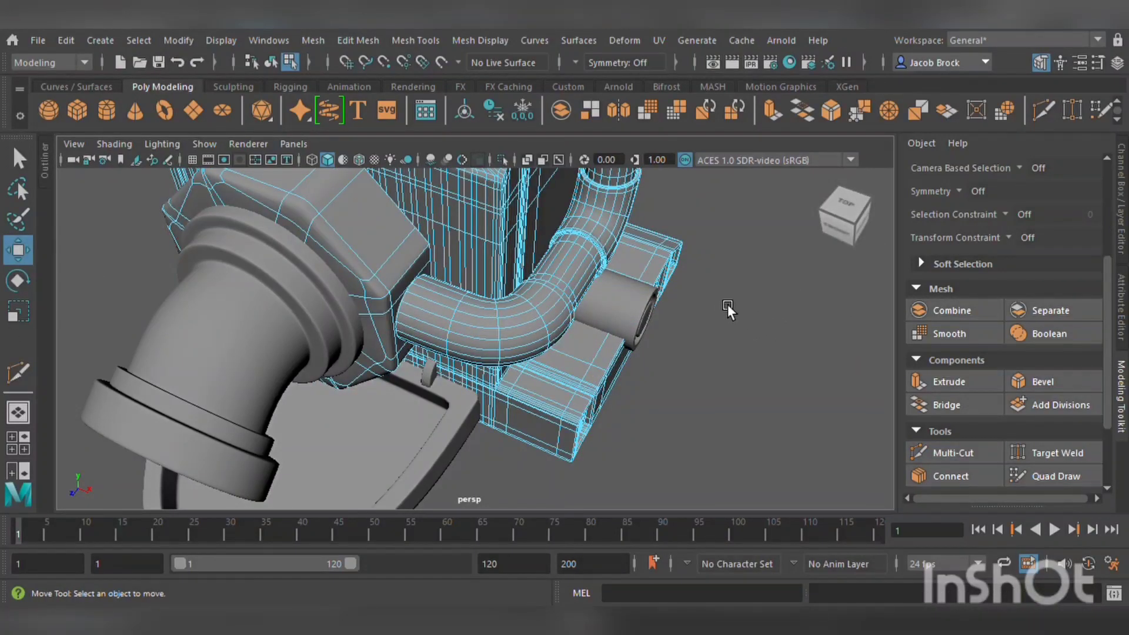
pyautogui.press('F8')
pyautogui.click(757, 221)
pyautogui.keyDown('alt'); pyautogui.moveTo(758, 221); pyautogui.dragTo(598, 270); pyautogui.keyUp('alt')
pyautogui.scroll(6, 591, 274)
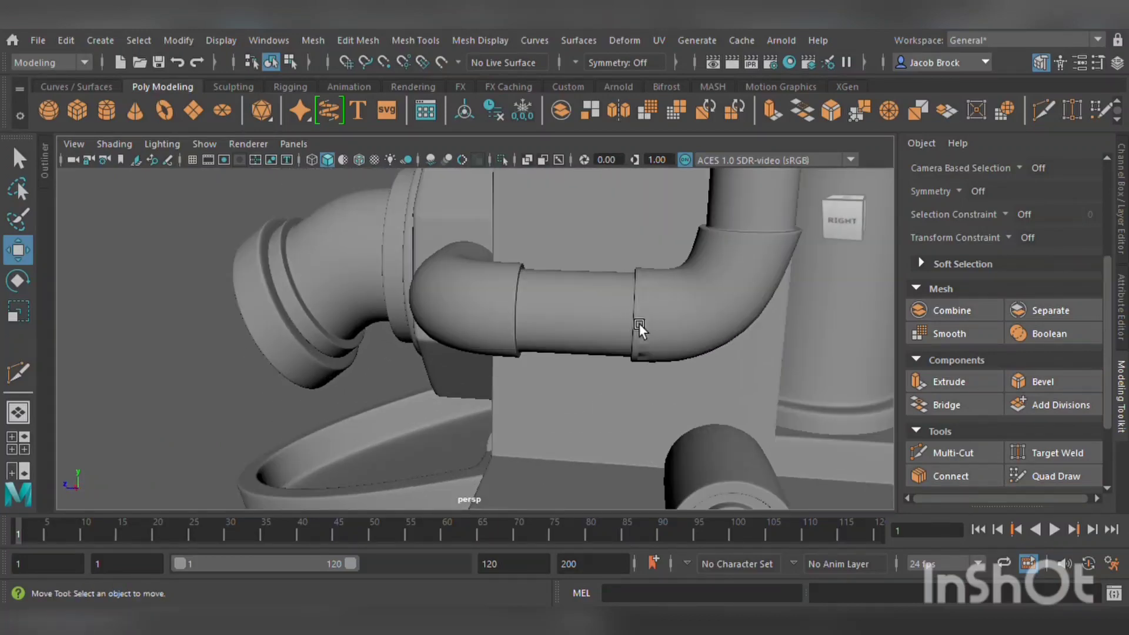
# - Compare the pipe unsmoothed and smoothed, and cut another edge loop around the lower elbow just behind its front collar
pyautogui.click(662, 335)
pyautogui.scroll(3, 676, 352)
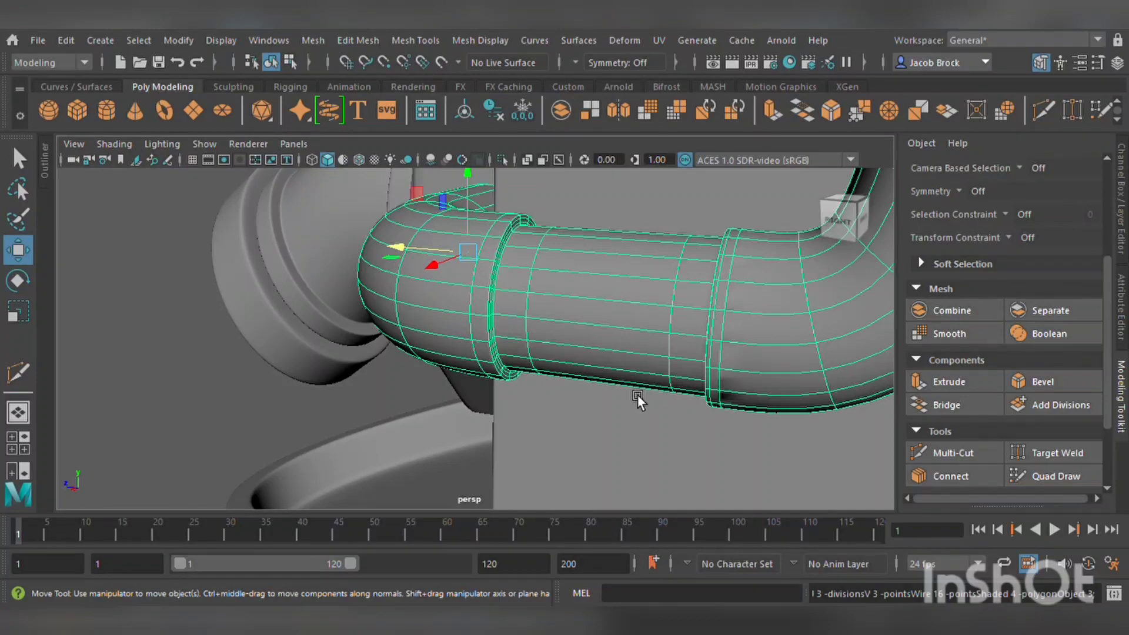
pyautogui.press('1')
pyautogui.press('3')
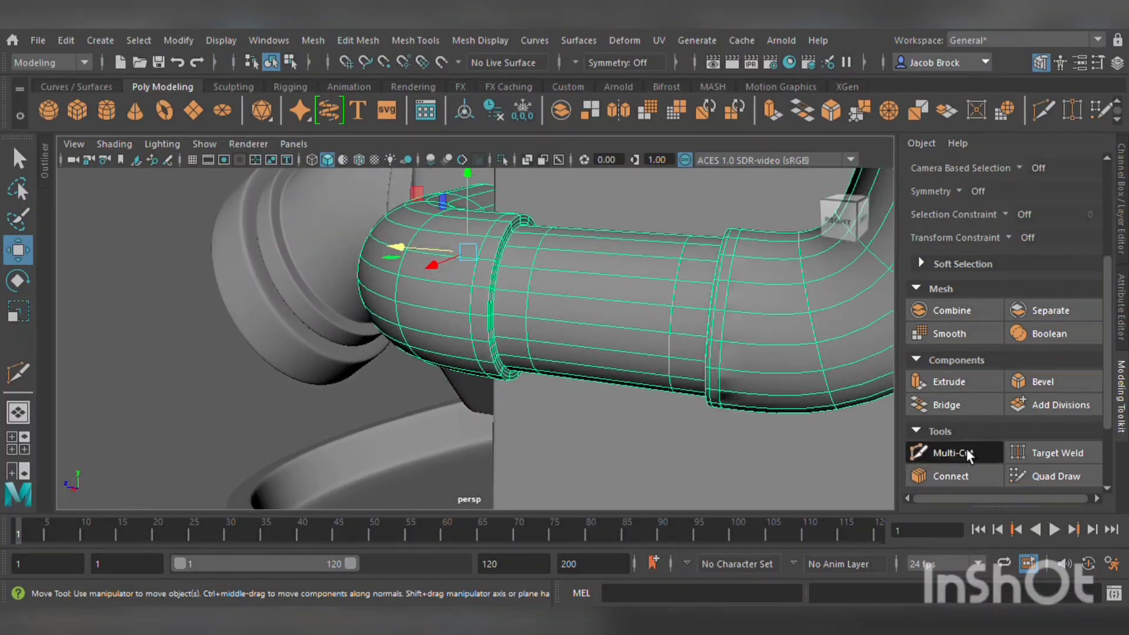
pyautogui.click(968, 454)
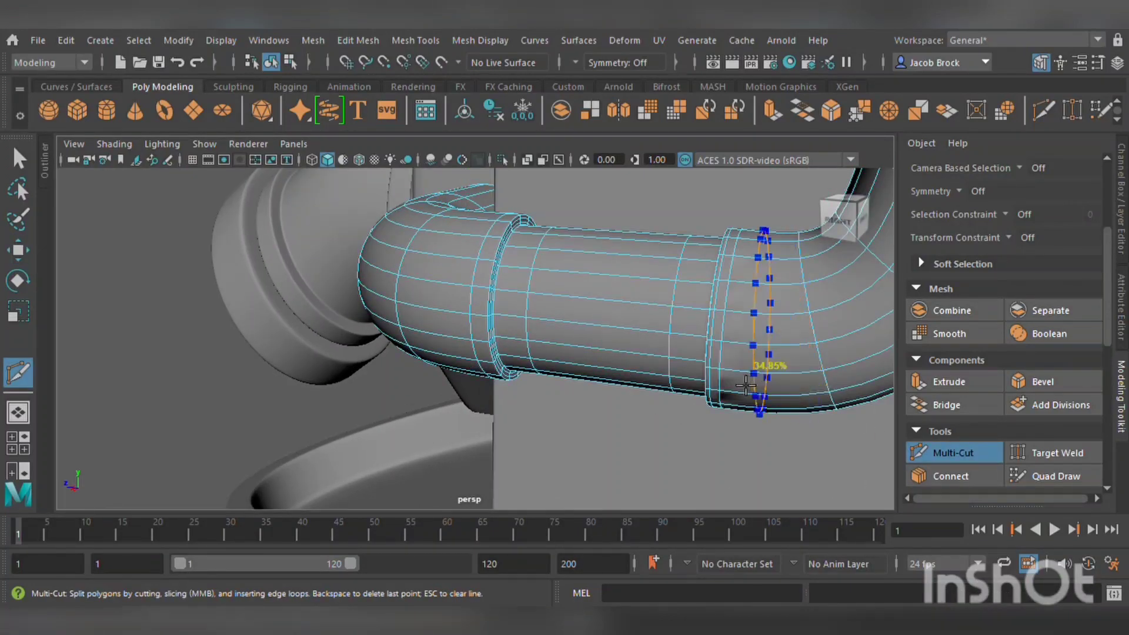
pyautogui.scroll(-5, 735, 399)
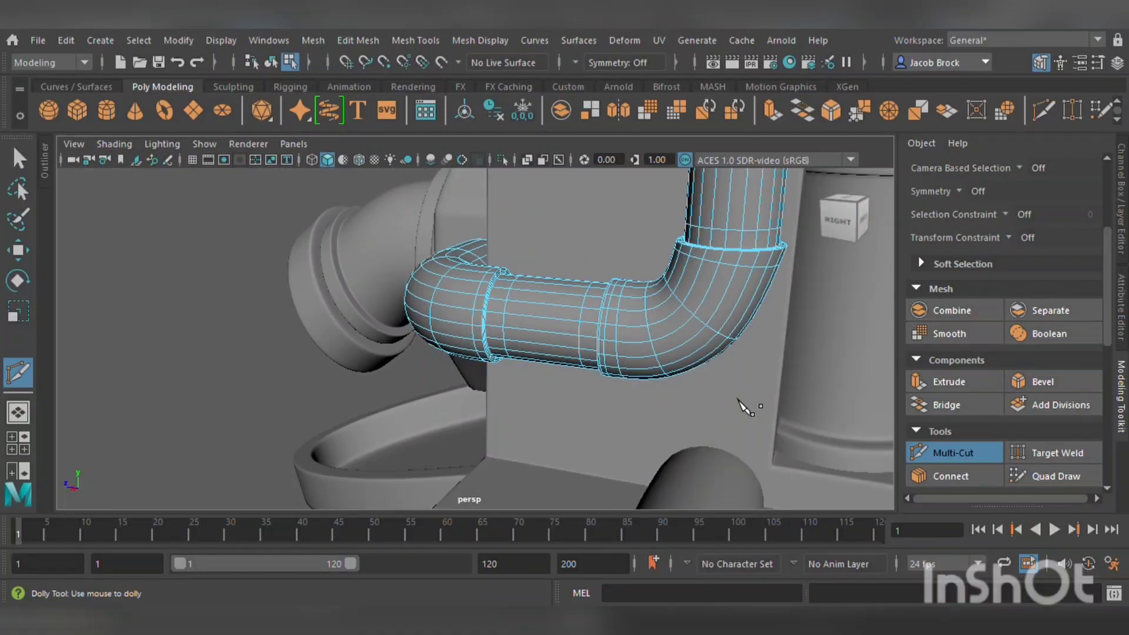
pyautogui.keyDown('alt'); pyautogui.moveTo(772, 392); pyautogui.dragTo(697, 353); pyautogui.keyUp('alt')
pyautogui.press('w')
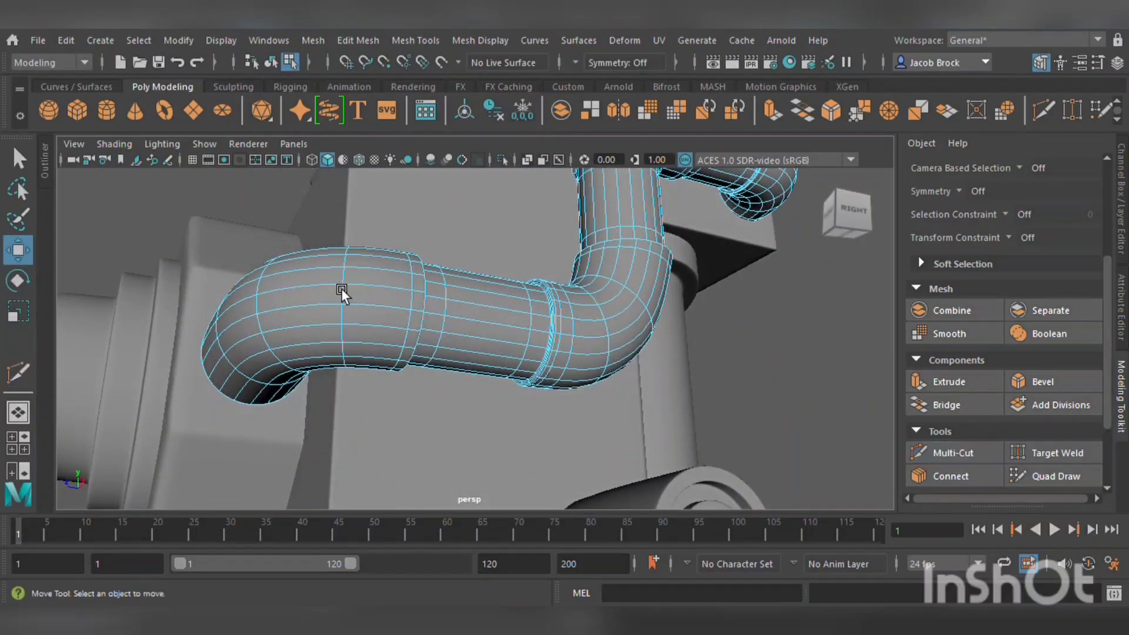
# - Return to object mode, deselect the pipe, and examine the smoothed elbows and collars from the side
pyautogui.moveTo(820, 140); pyautogui.dragTo(827, 136, button='right')
pyautogui.click(761, 325)
pyautogui.scroll(-5, 755, 335)
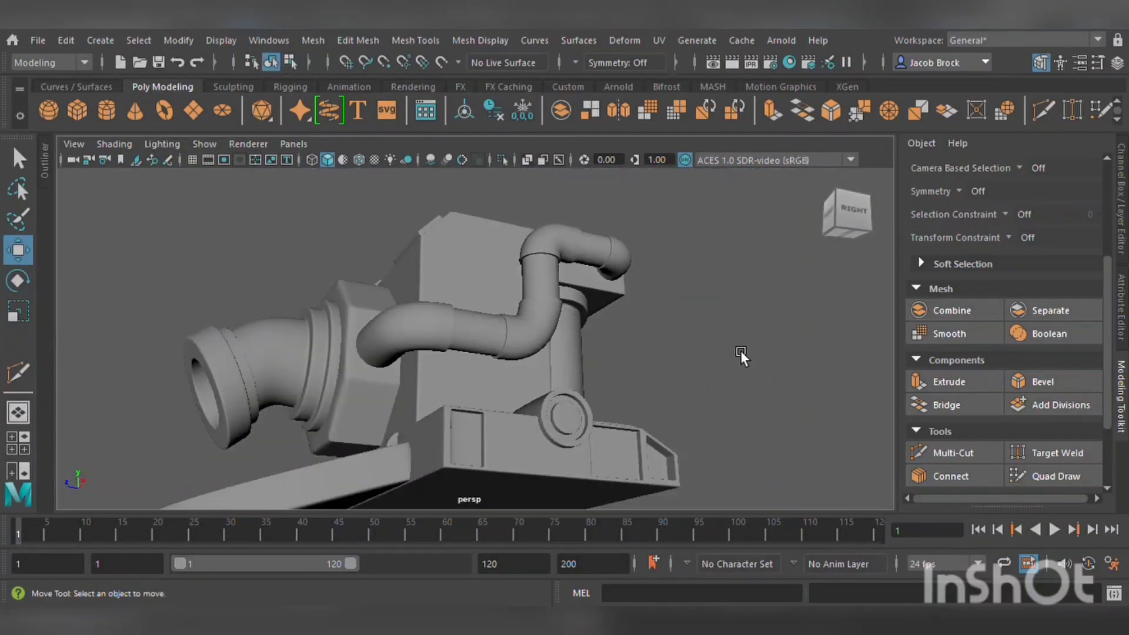
pyautogui.keyDown('alt'); pyautogui.moveTo(740, 351); pyautogui.dragTo(679, 403); pyautogui.keyUp('alt')
pyautogui.scroll(10, 595, 397)
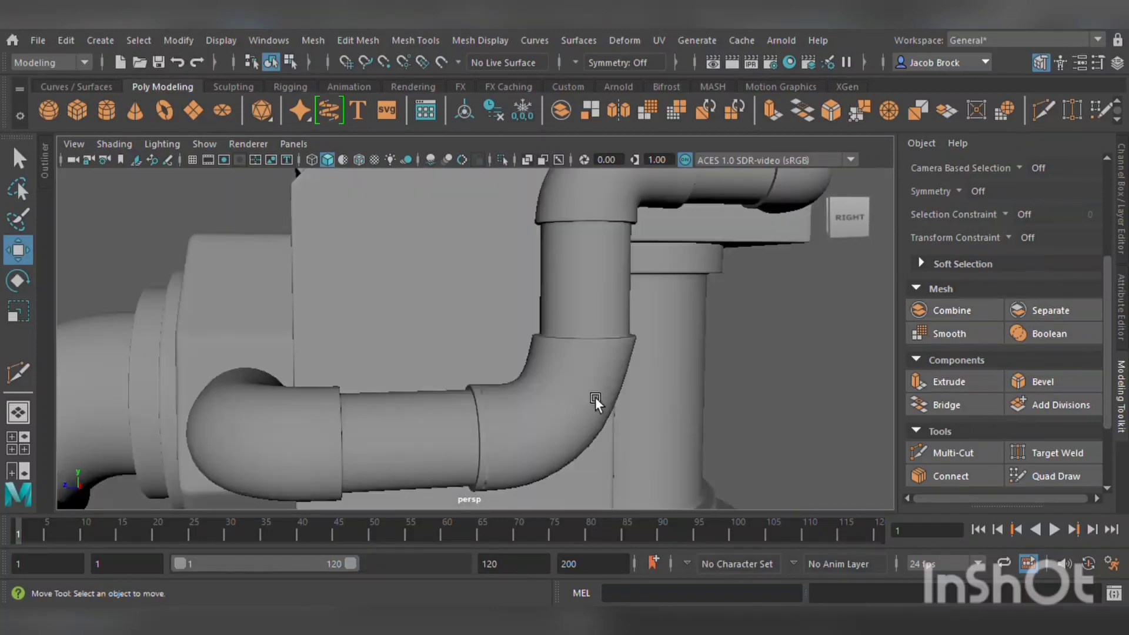
# - Select the face bands around the lower elbow's front collar, show the mesh unsmoothed, and delete them
pyautogui.click(521, 352)
pyautogui.scroll(-5, 499, 372)
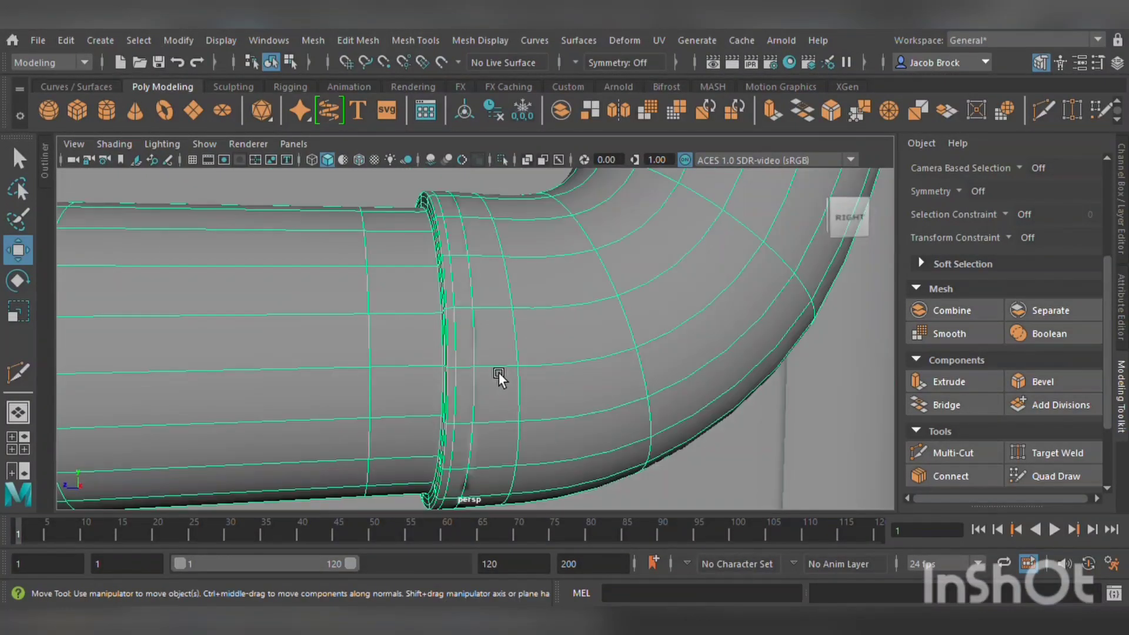
pyautogui.scroll(5, 492, 376)
pyautogui.moveTo(460, 224); pyautogui.dragTo(463, 256, button='right')
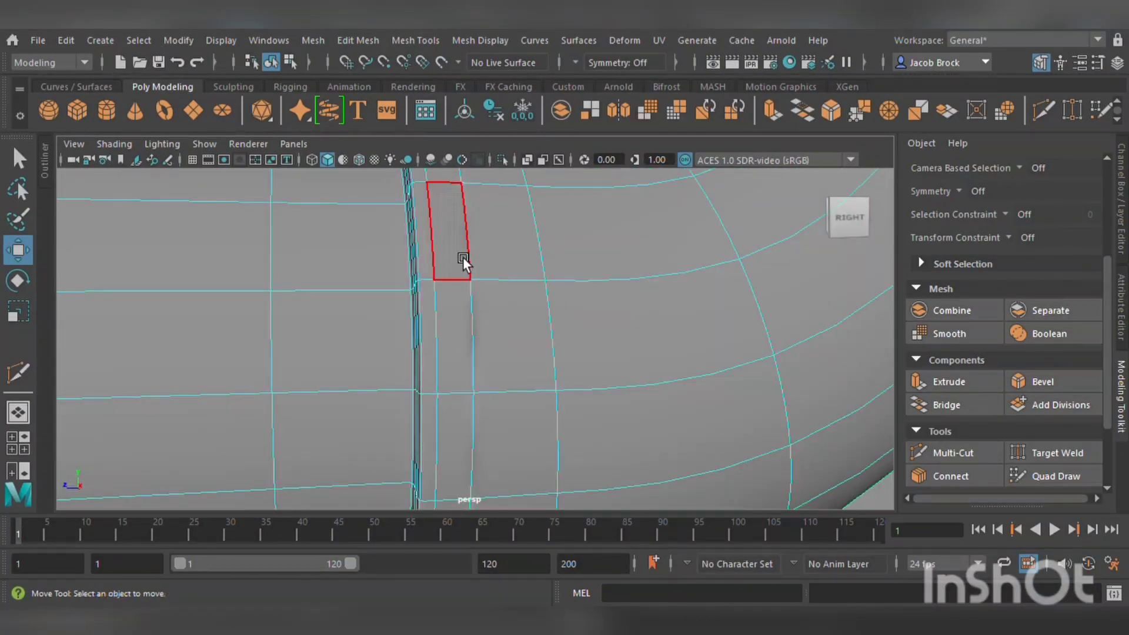
pyautogui.click(482, 320)
pyautogui.keyDown('shift'); pyautogui.doubleClick(465, 235); pyautogui.keyUp('shift')
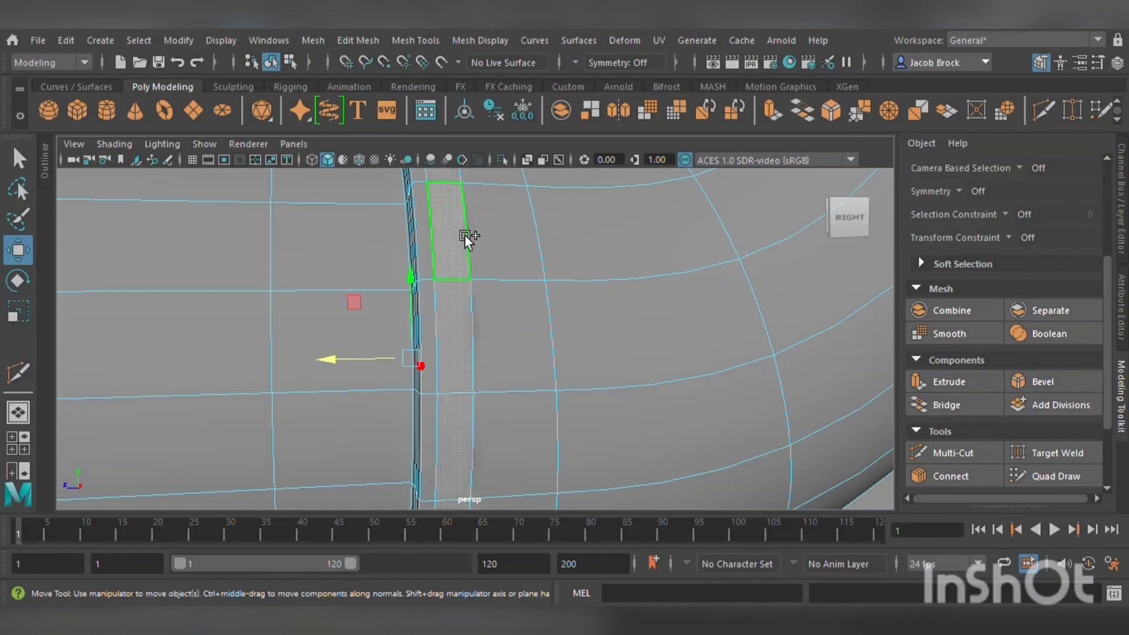
pyautogui.scroll(-4, 453, 268)
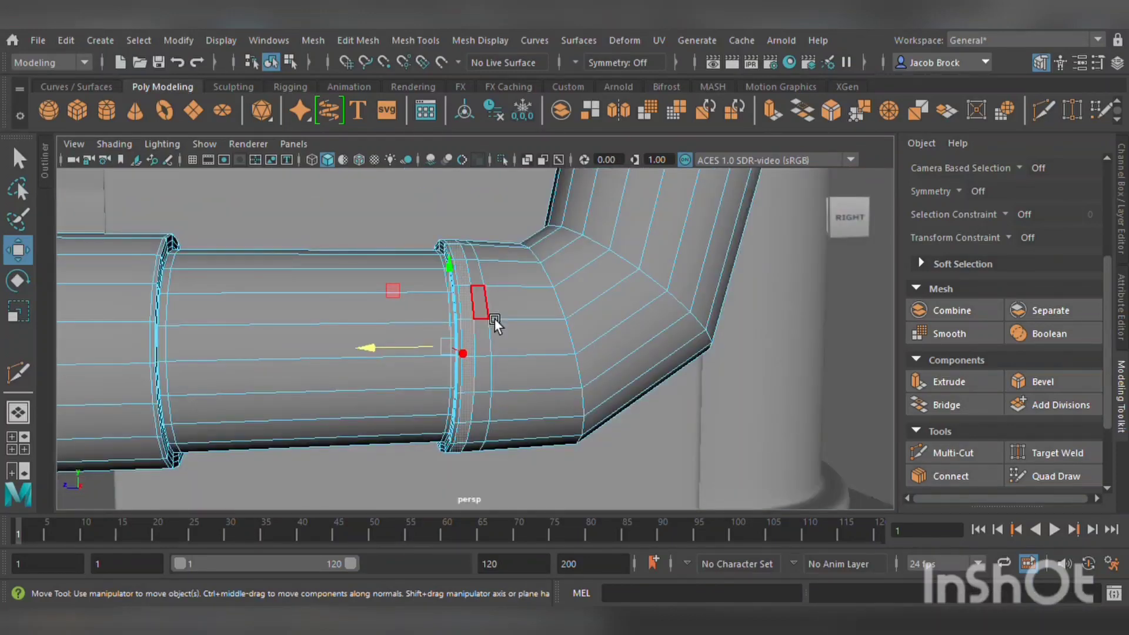
pyautogui.keyDown('shift'); pyautogui.doubleClick(496, 347); pyautogui.keyUp('shift')
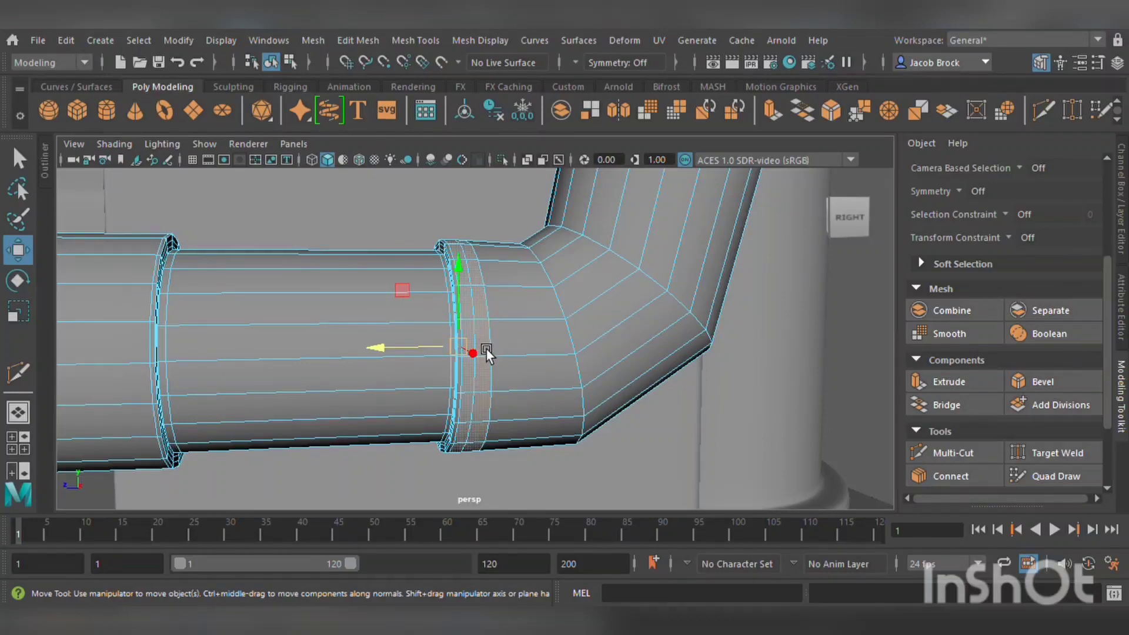
pyautogui.press('Delete')
# - Select the leftover edge loops in the gap between the front collar and the lower elbow, and delete them
pyautogui.scroll(4, 498, 324)
pyautogui.keyDown('alt'); pyautogui.moveTo(496, 325); pyautogui.dragTo(484, 336); pyautogui.keyUp('alt')
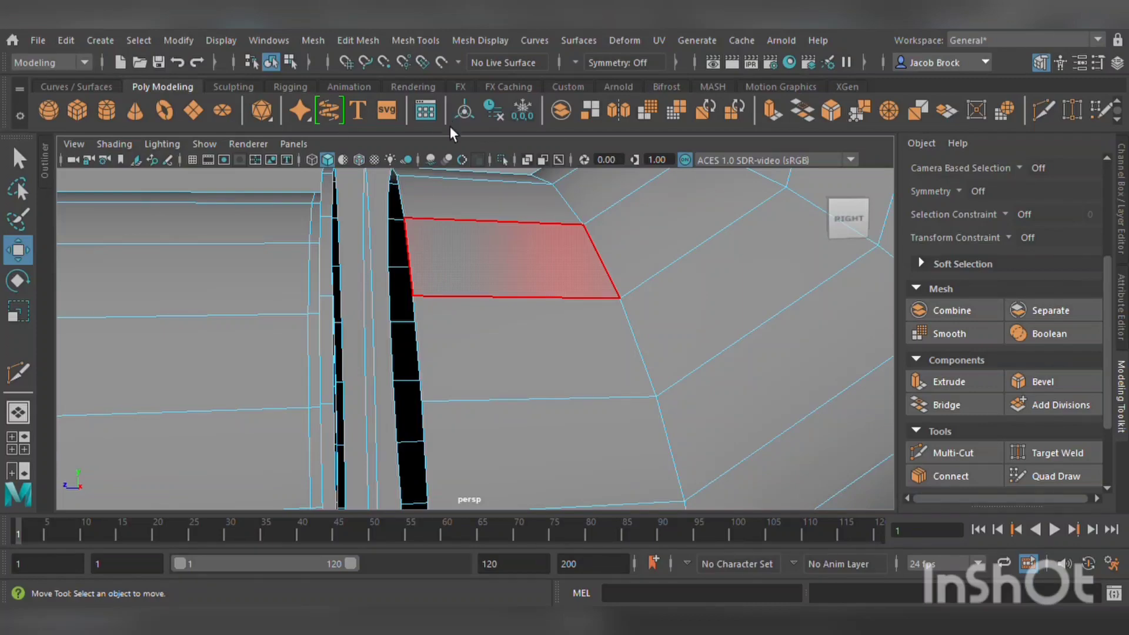
pyautogui.doubleClick(382, 239)
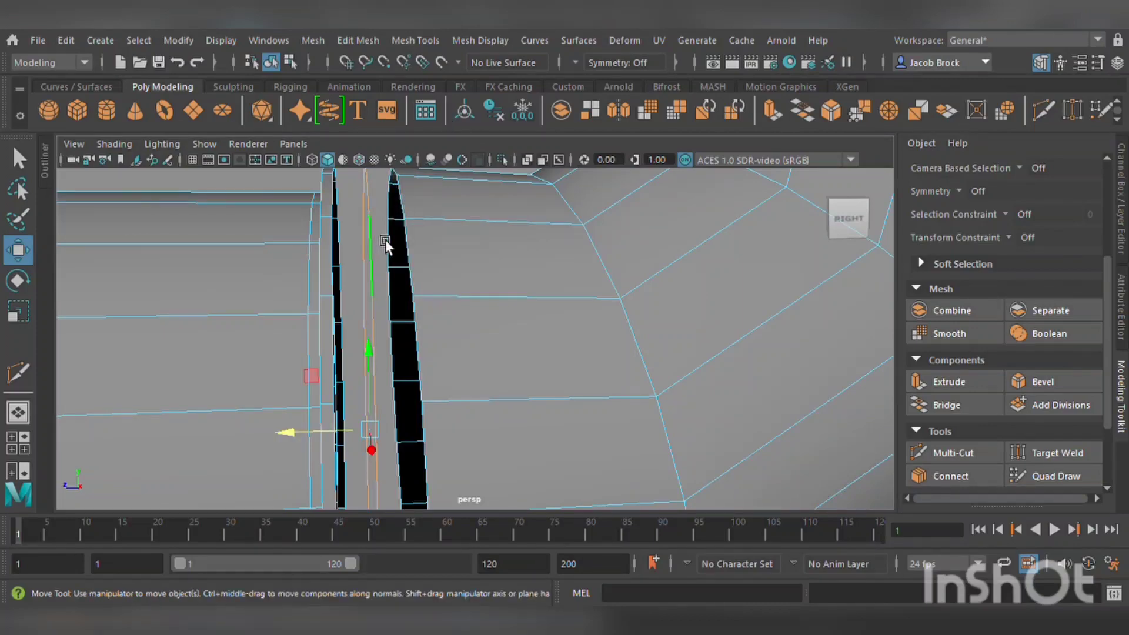
pyautogui.press('Delete')
pyautogui.scroll(-5, 386, 239)
pyautogui.keyDown('alt'); pyautogui.moveTo(411, 262); pyautogui.dragTo(390, 276); pyautogui.keyUp('alt')
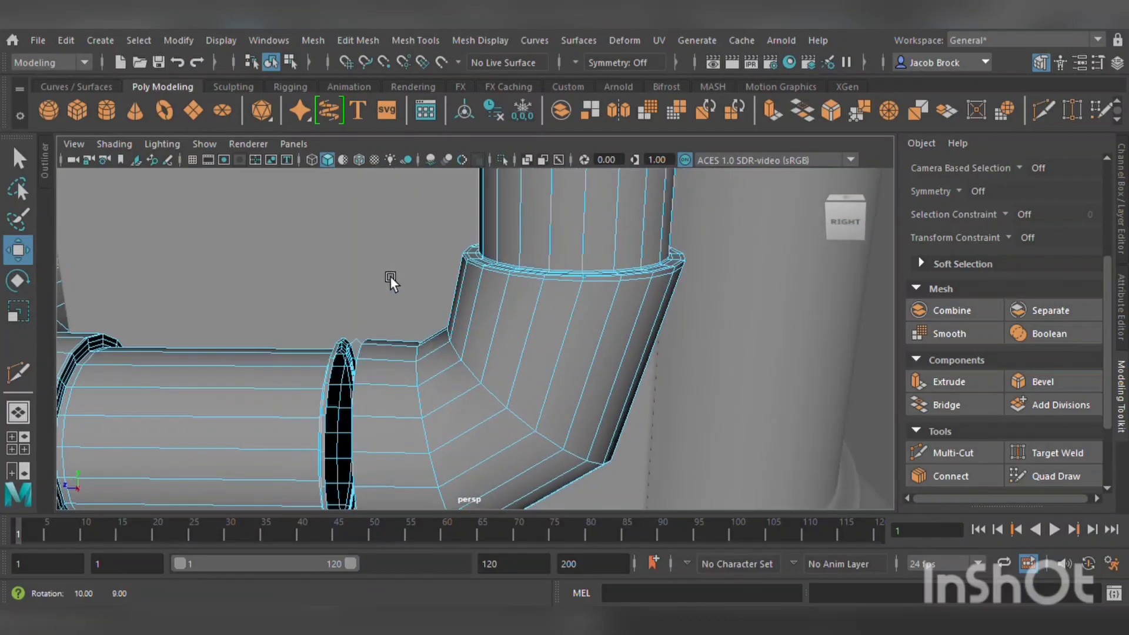
pyautogui.keyDown('alt'); pyautogui.moveTo(375, 315); pyautogui.dragTo(398, 252); pyautogui.keyUp('alt')
pyautogui.scroll(6, 397, 290)
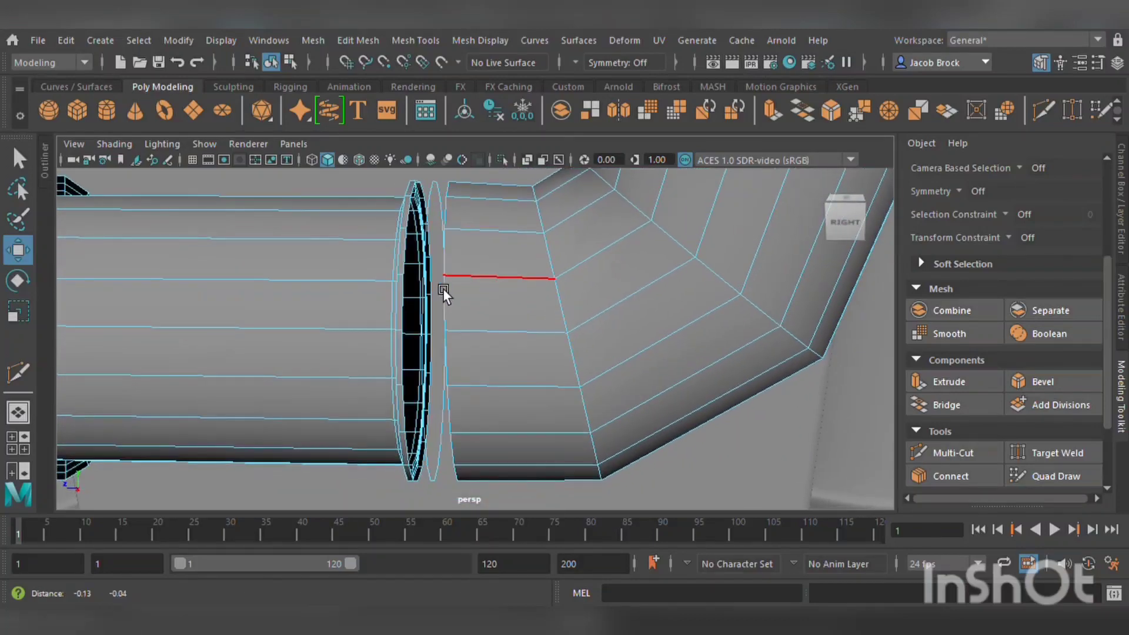
pyautogui.scroll(3, 443, 288)
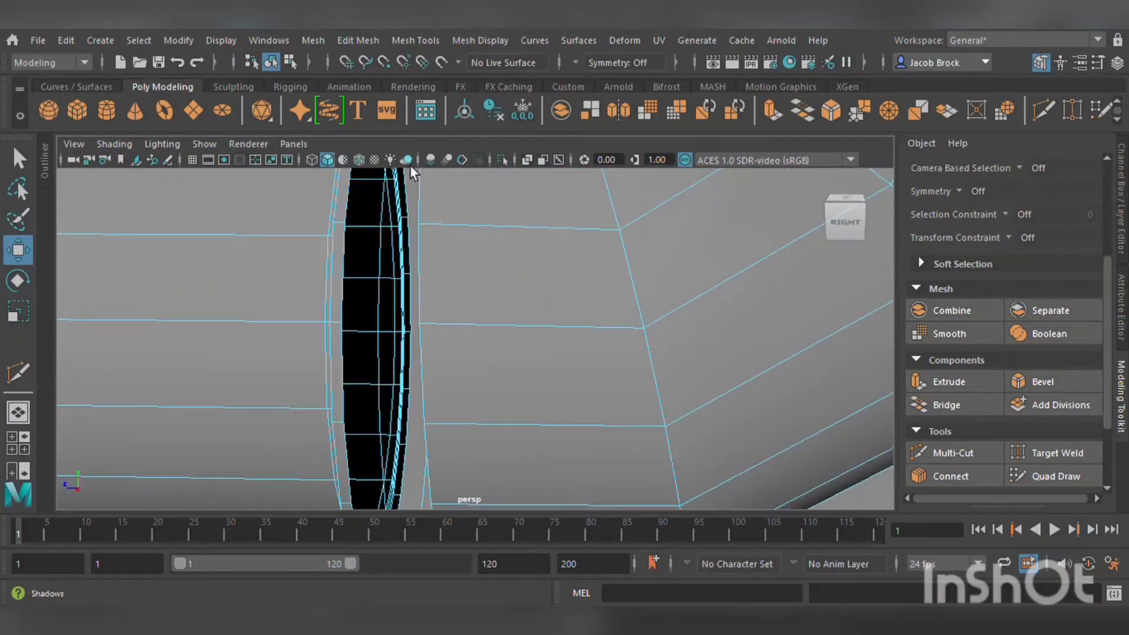
# - Try to close the loose ring inside the gap with Fill Hole, and delete the cap face
pyautogui.click(396, 245)
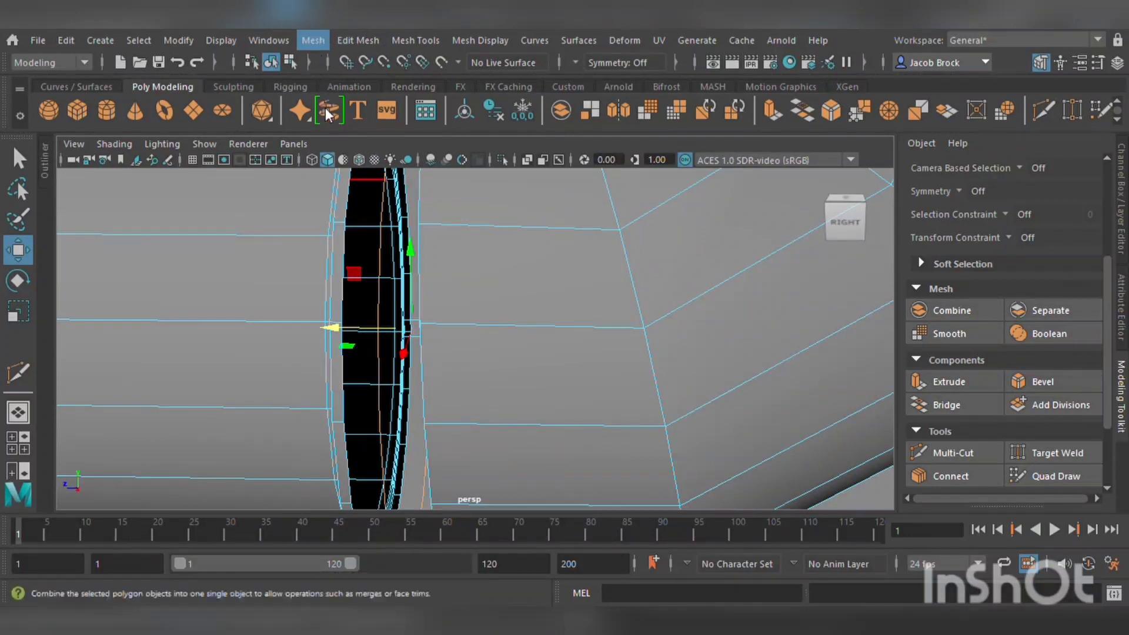
pyautogui.click(361, 168)
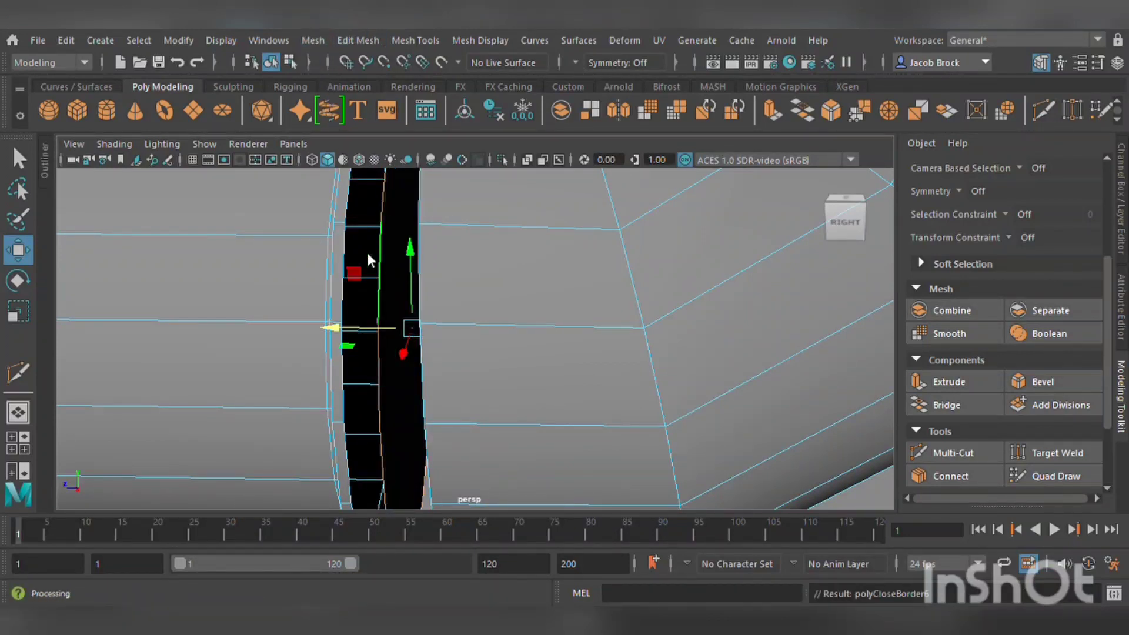
pyautogui.click(405, 241)
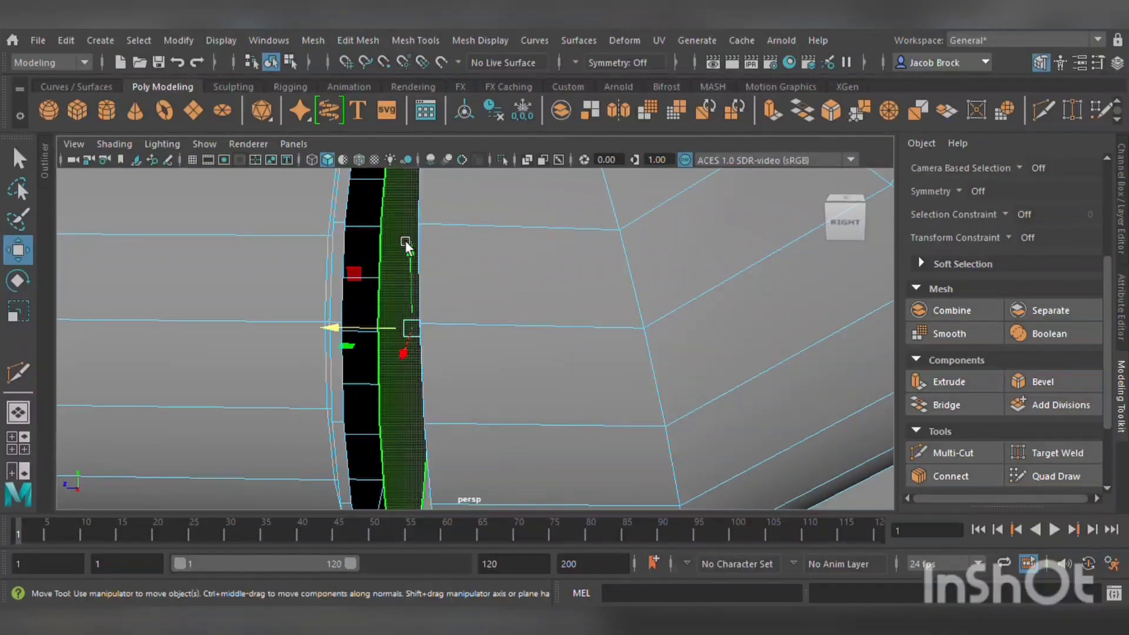
pyautogui.press('Delete')
pyautogui.scroll(-6, 336, 235)
pyautogui.moveTo(400, 265)
pyautogui.keyDown('alt'); pyautogui.mouseDown()
pyautogui.moveTo(425, 283)
pyautogui.moveTo(411, 280)
pyautogui.mouseUp(); pyautogui.keyUp('alt')
pyautogui.scroll(8, 408, 281)
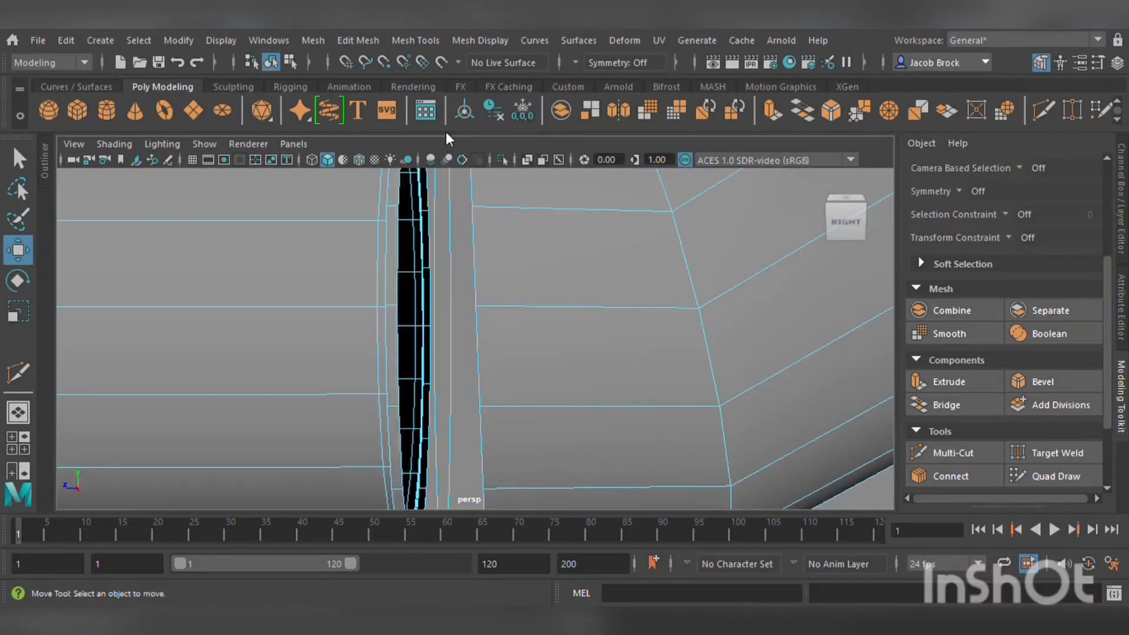
# - Select the loose ring's border edges between the collar and the elbow, and cap them with Fill Hole
pyautogui.doubleClick(451, 249)
pyautogui.click(323, 40)
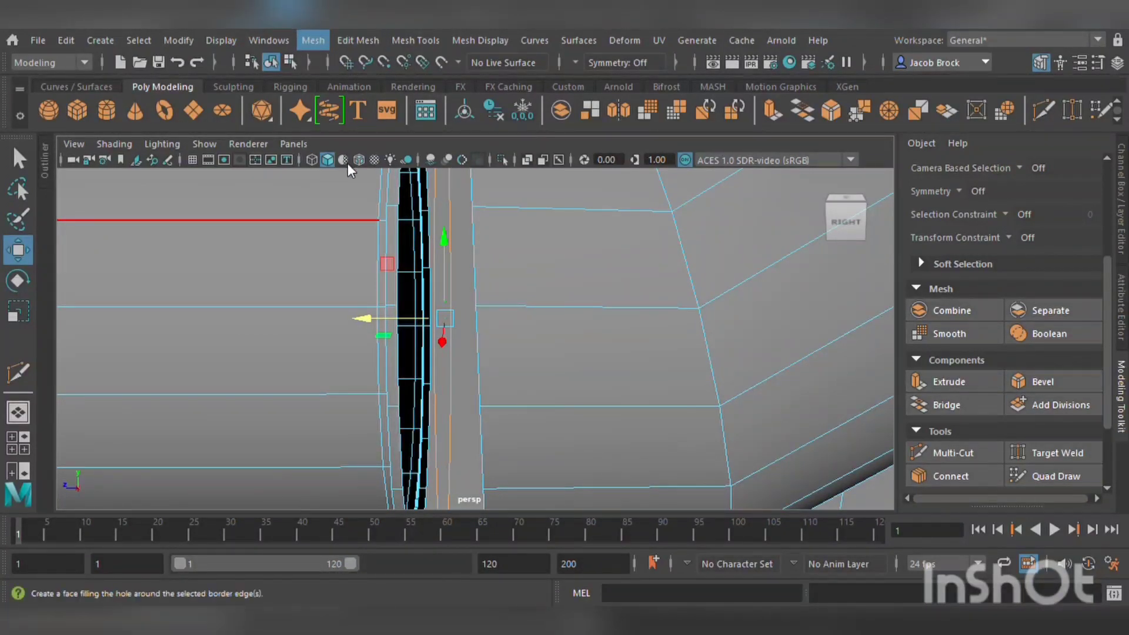
pyautogui.scroll(-5, 521, 309)
pyautogui.keyDown('alt'); pyautogui.moveTo(521, 310); pyautogui.dragTo(507, 334); pyautogui.keyUp('alt')
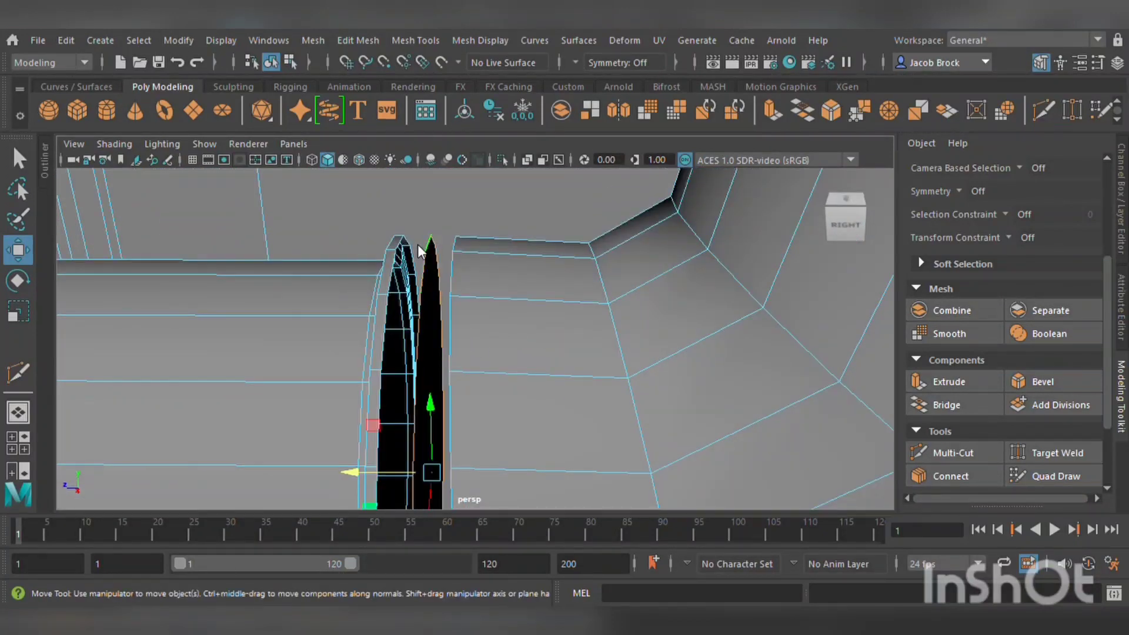
# - Select all vertices of the capped ring and scale them uniformly inward so the disc shrinks inside the pipe
pyautogui.moveTo(419, 229); pyautogui.dragTo(419, 174, button='right')
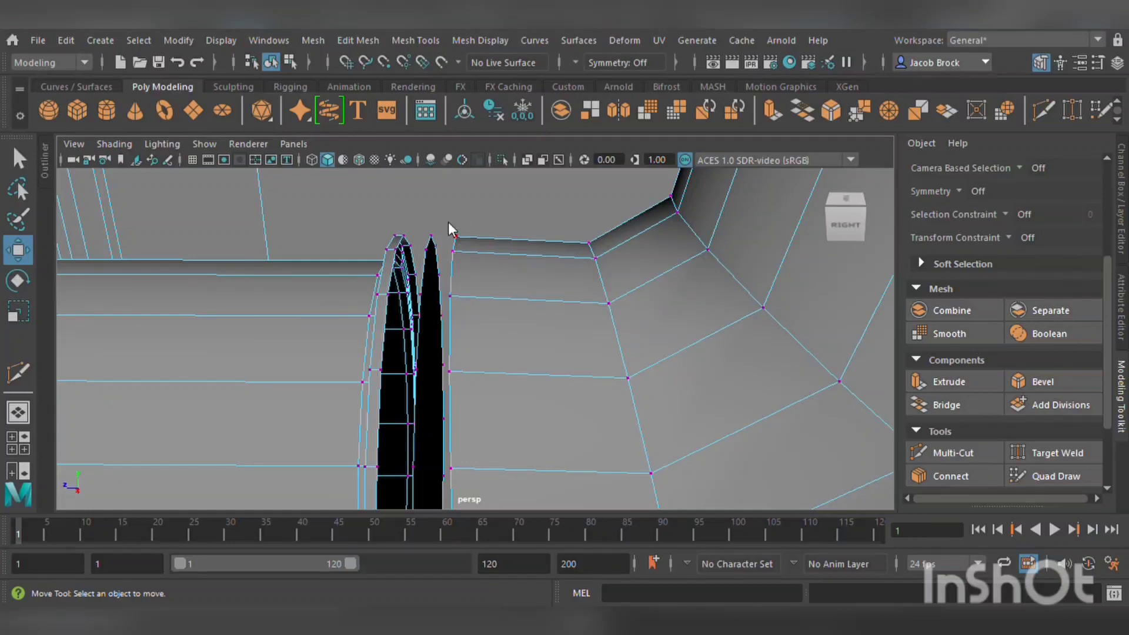
pyautogui.click(436, 253)
pyautogui.keyDown('shift'); pyautogui.doubleClick(448, 274); pyautogui.keyUp('shift')
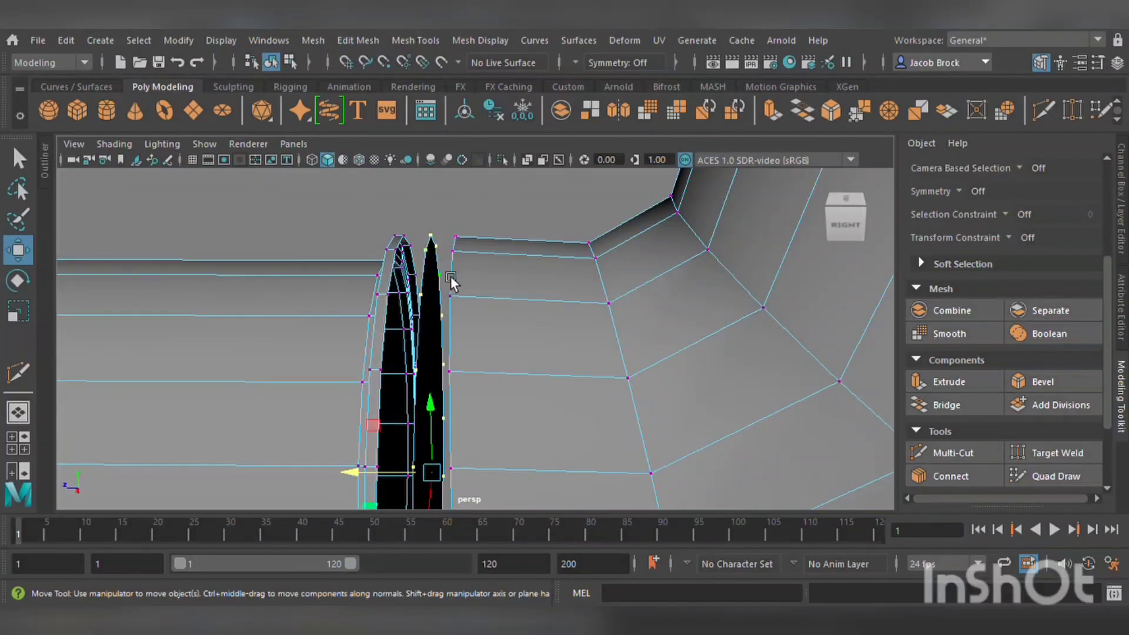
pyautogui.click(15, 314)
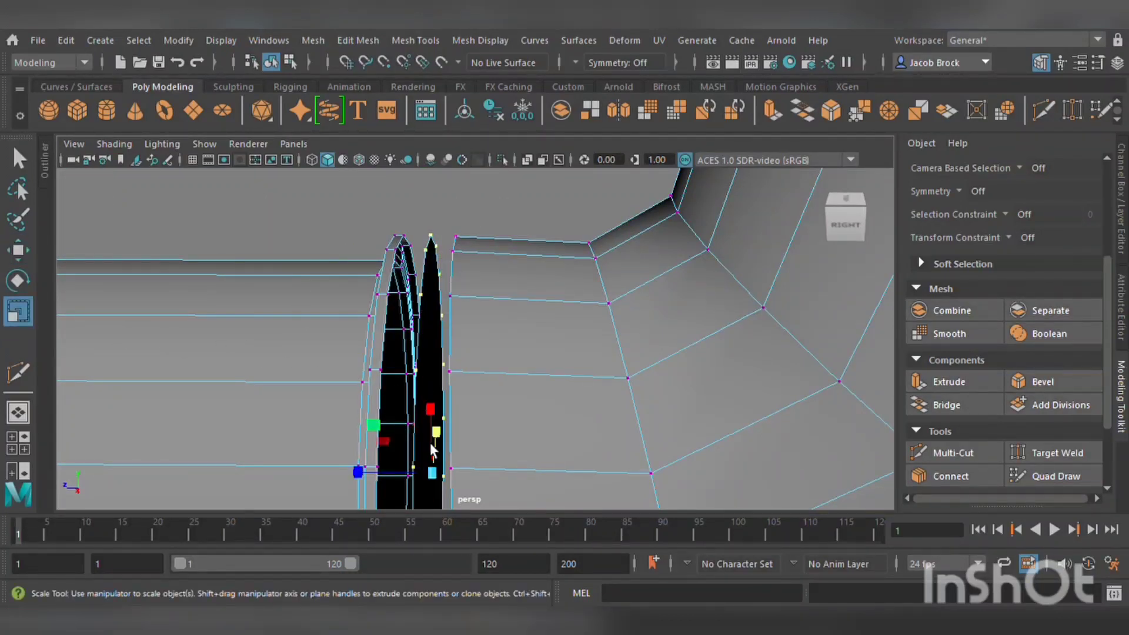
pyautogui.moveTo(435, 475); pyautogui.dragTo(327, 478)
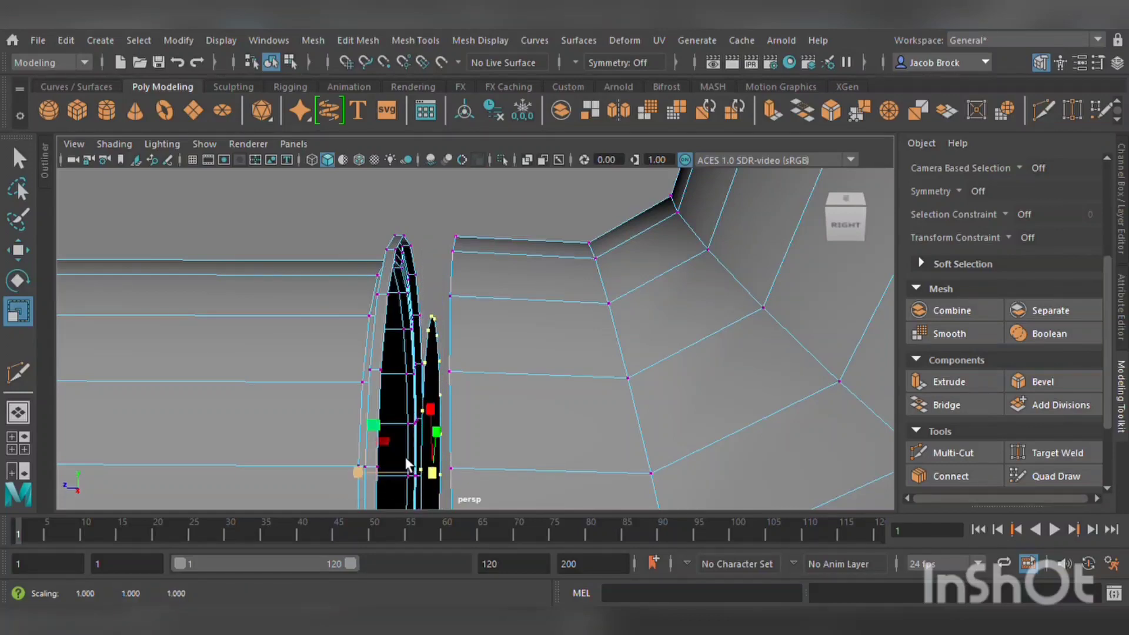
# - Select the open border loops of the collar and the lower elbow, and bridge them to close the gap
pyautogui.scroll(-5, 407, 455)
pyautogui.keyDown('alt'); pyautogui.moveTo(474, 427); pyautogui.dragTo(434, 424); pyautogui.keyUp('alt')
pyautogui.scroll(5, 422, 349)
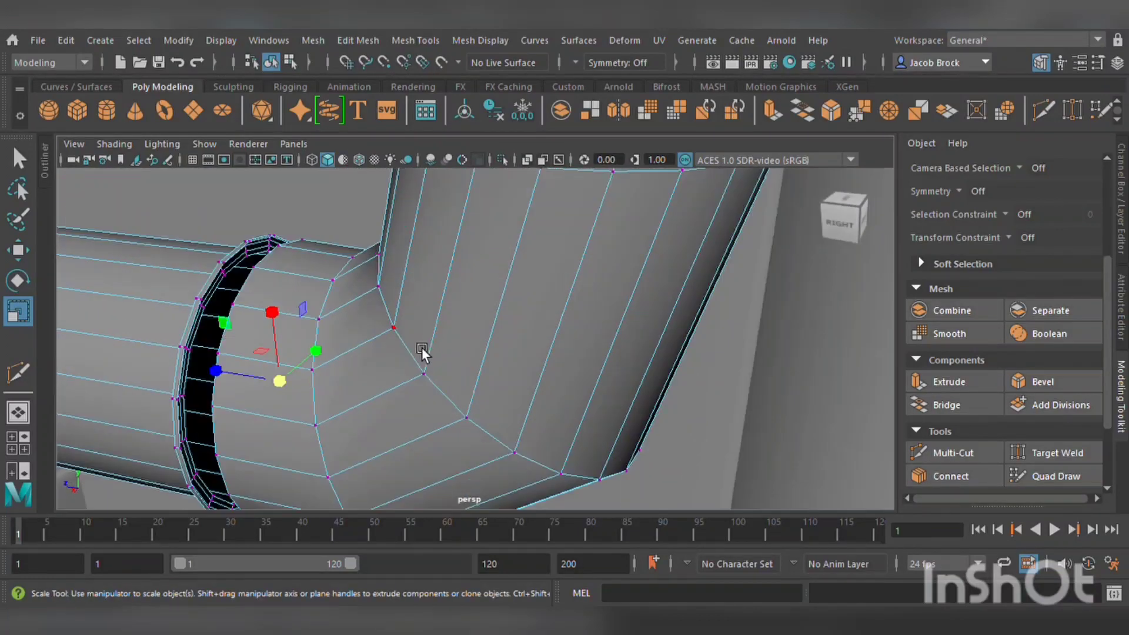
pyautogui.keyDown('alt'); pyautogui.moveTo(328, 373); pyautogui.dragTo(529, 393, button='middle'); pyautogui.keyUp('alt')
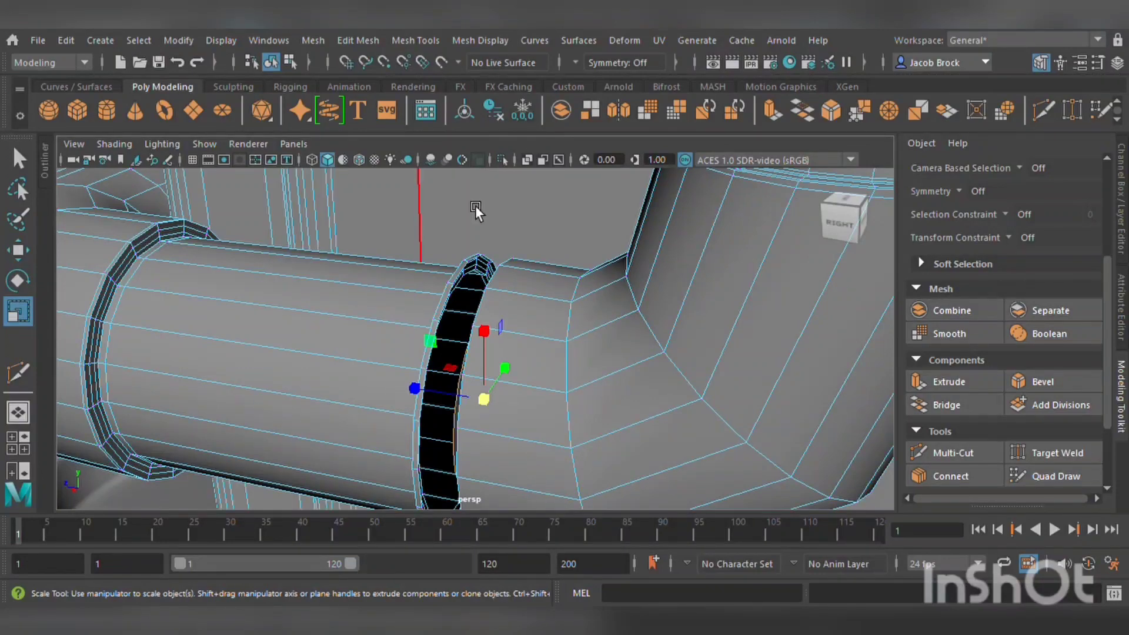
pyautogui.scroll(3, 479, 294)
pyautogui.keyDown('shift'); pyautogui.click(436, 287); pyautogui.keyUp('shift')
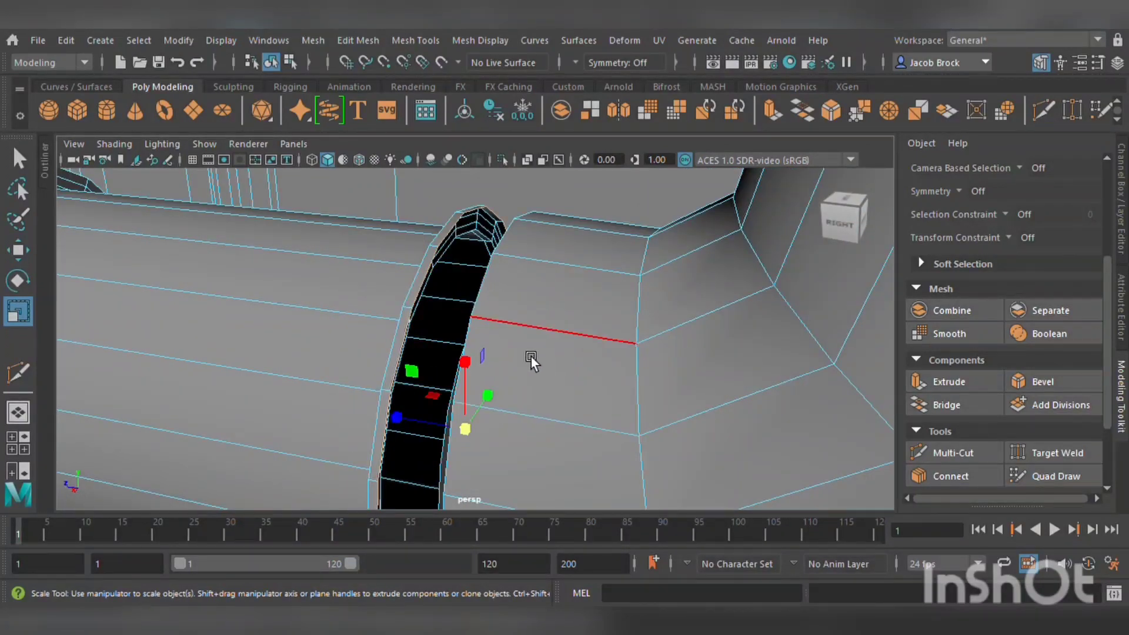
pyautogui.keyDown('alt'); pyautogui.moveTo(531, 357); pyautogui.dragTo(587, 345); pyautogui.keyUp('alt')
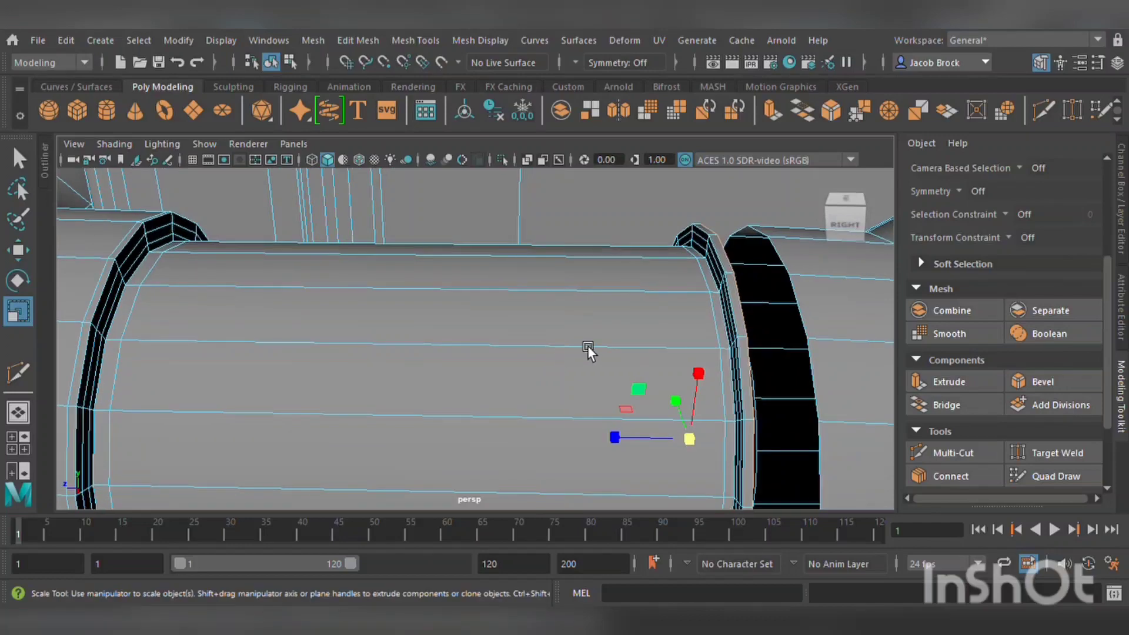
pyautogui.keyDown('shift'); pyautogui.click(814, 316); pyautogui.keyUp('shift')
pyautogui.keyDown('alt'); pyautogui.moveTo(867, 419); pyautogui.dragTo(768, 358); pyautogui.keyUp('alt')
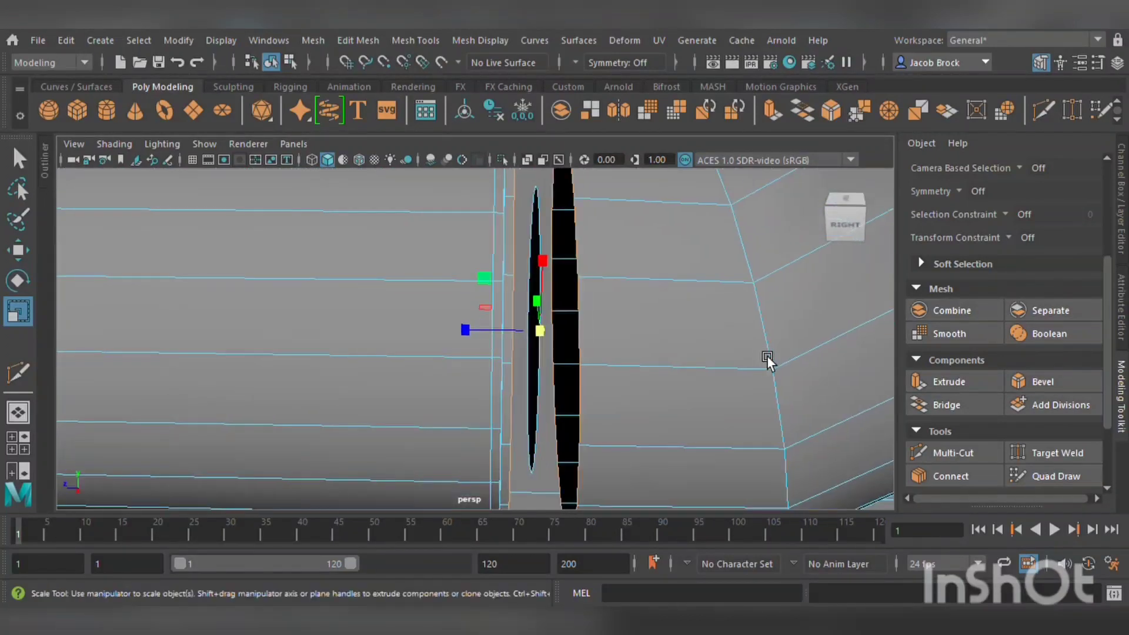
pyautogui.click(965, 407)
pyautogui.scroll(-5, 630, 378)
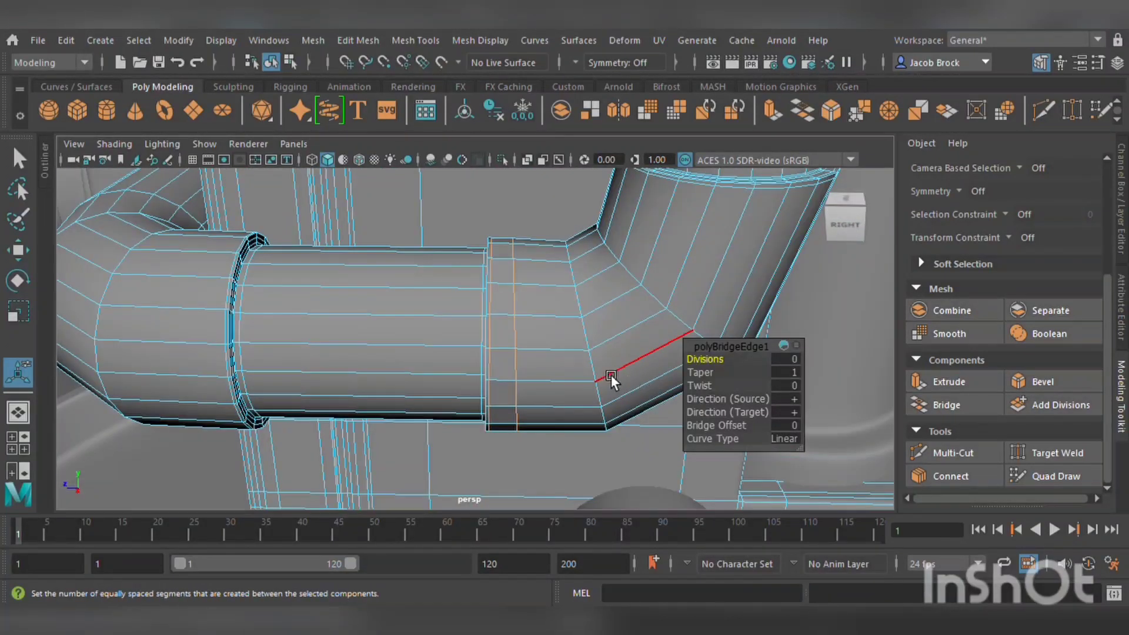
# - Turn on smooth preview for the bridged pipe mesh, return to object mode, and deselect it to view the whole machine
pyautogui.scroll(-6, 611, 375)
pyautogui.click(134, 386)
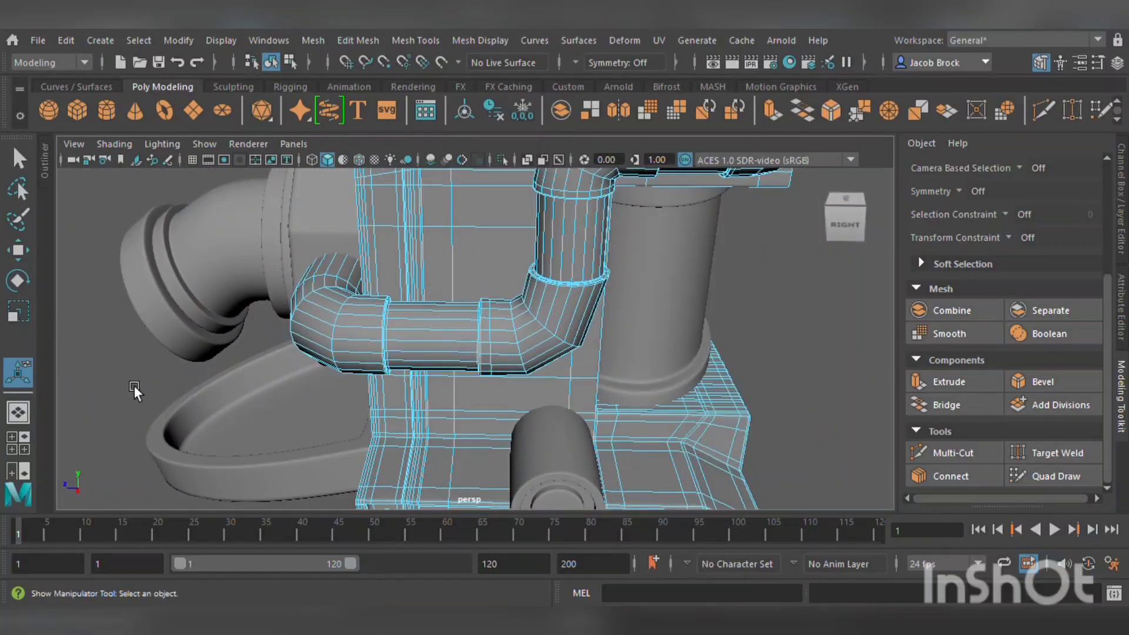
pyautogui.press('3')
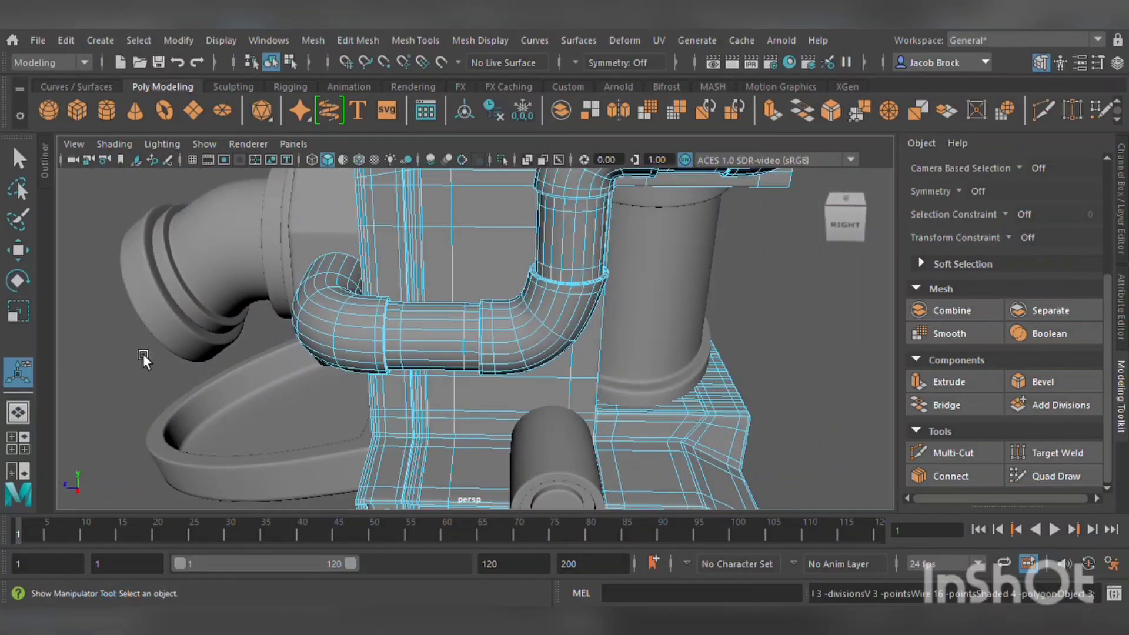
pyautogui.keyDown('alt'); pyautogui.moveTo(376, 302); pyautogui.dragTo(604, 300); pyautogui.keyUp('alt')
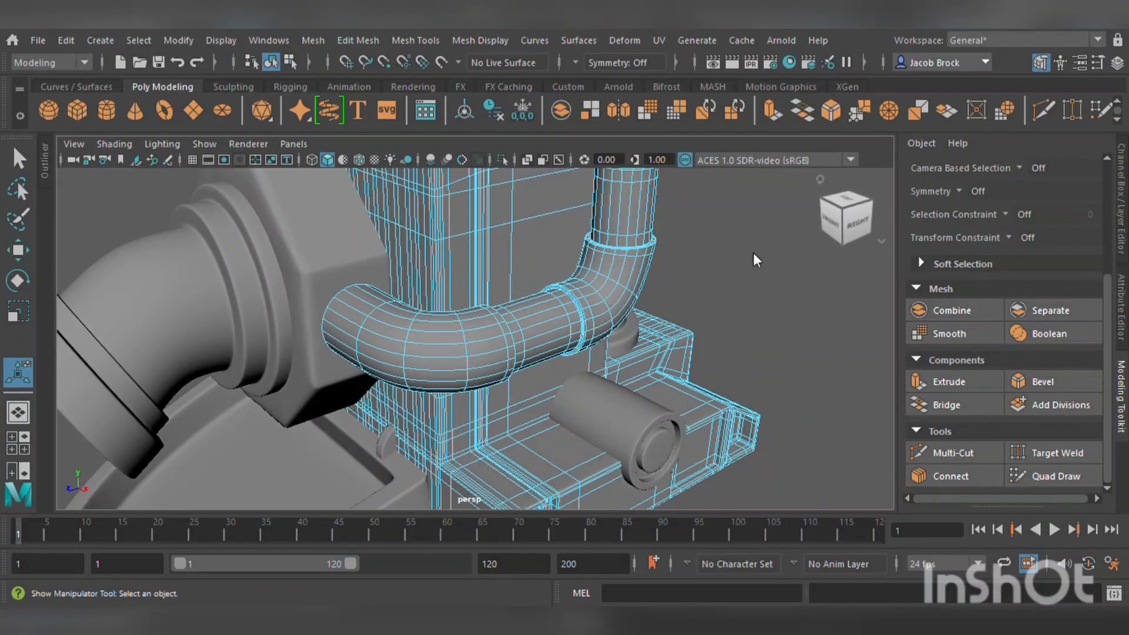
pyautogui.press('q')
pyautogui.click(705, 318)
pyautogui.keyDown('alt'); pyautogui.moveTo(705, 318); pyautogui.dragTo(590, 328); pyautogui.keyUp('alt')
pyautogui.scroll(-5, 706, 312)
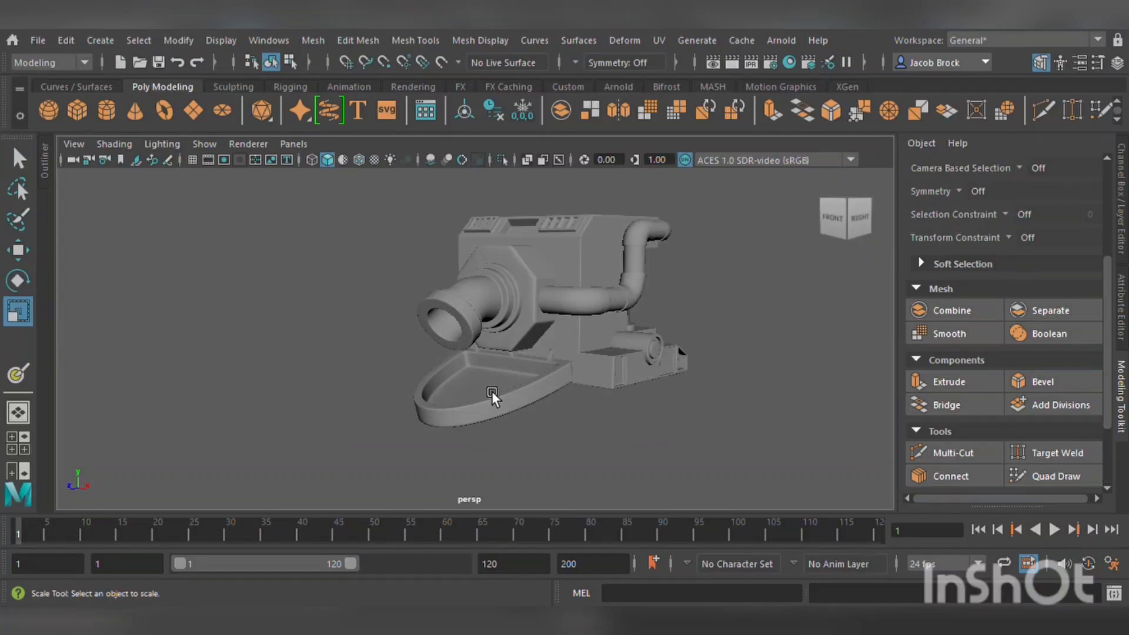
# - Enter face mode on the main body and select the two adjacent middle faces on its left side
pyautogui.keyDown('alt'); pyautogui.moveTo(461, 331); pyautogui.dragTo(743, 310); pyautogui.keyUp('alt')
pyautogui.keyDown('alt'); pyautogui.moveTo(410, 322); pyautogui.dragTo(513, 330, button='middle'); pyautogui.keyUp('alt')
pyautogui.scroll(5, 494, 330)
pyautogui.click(503, 318)
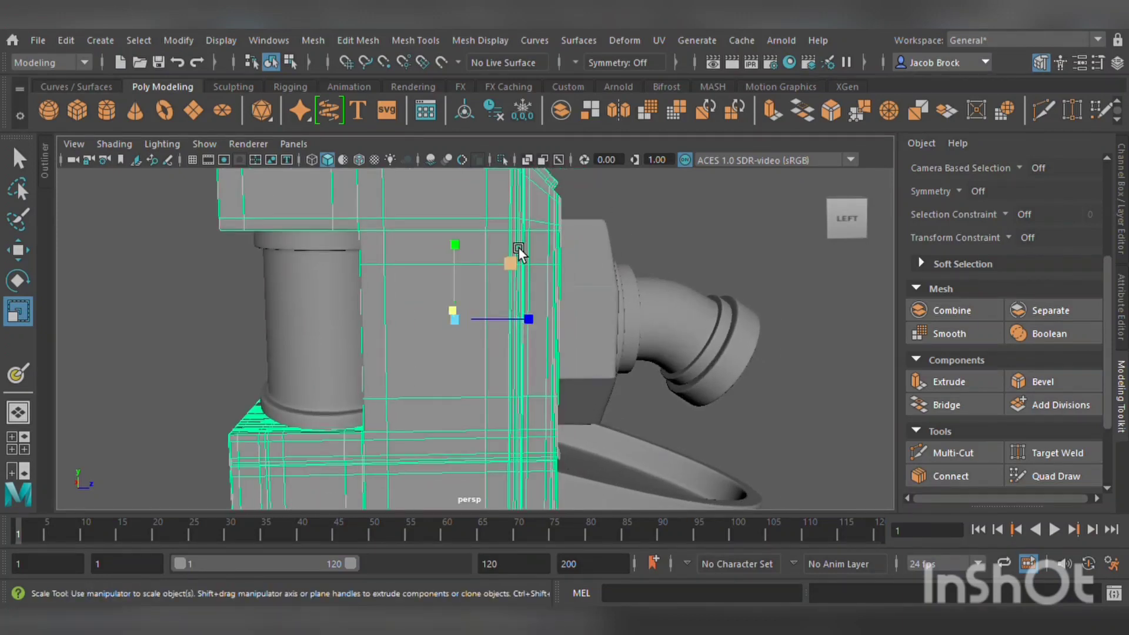
pyautogui.press('F11')
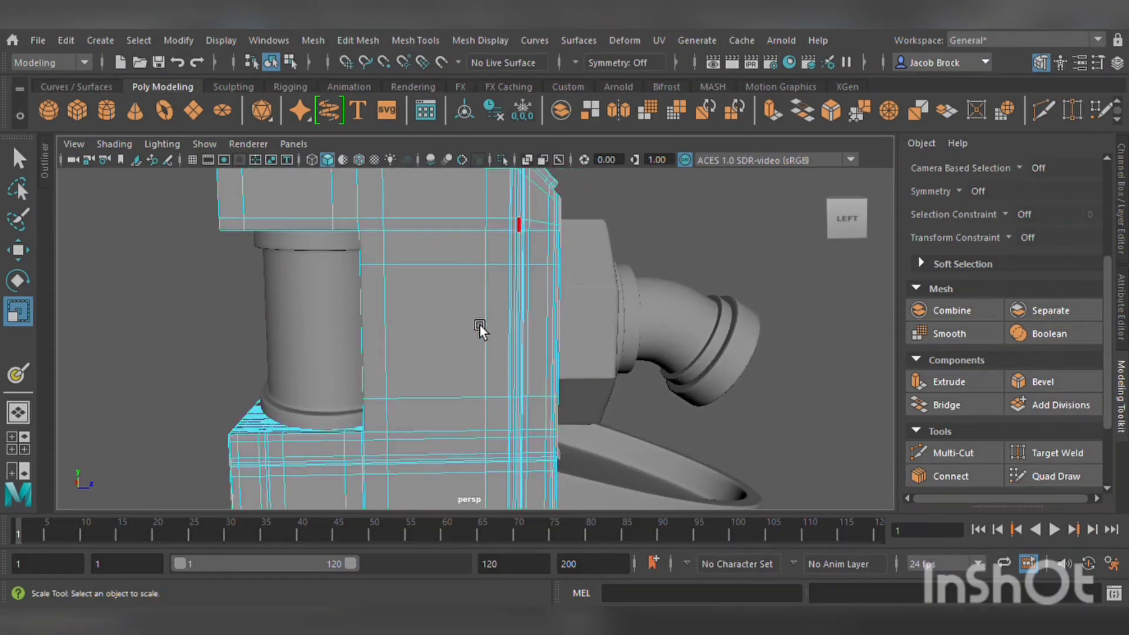
pyautogui.click(433, 337)
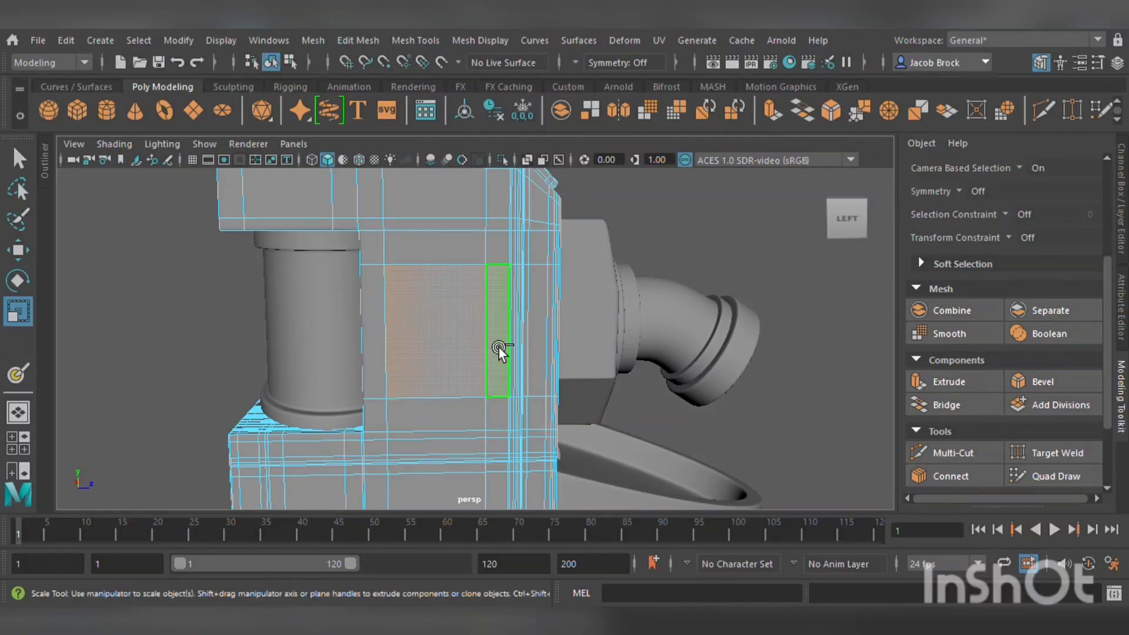
pyautogui.scroll(2, 550, 422)
pyautogui.scroll(2, 550, 423)
pyautogui.keyDown('alt'); pyautogui.moveTo(550, 422); pyautogui.dragTo(517, 434); pyautogui.keyUp('alt')
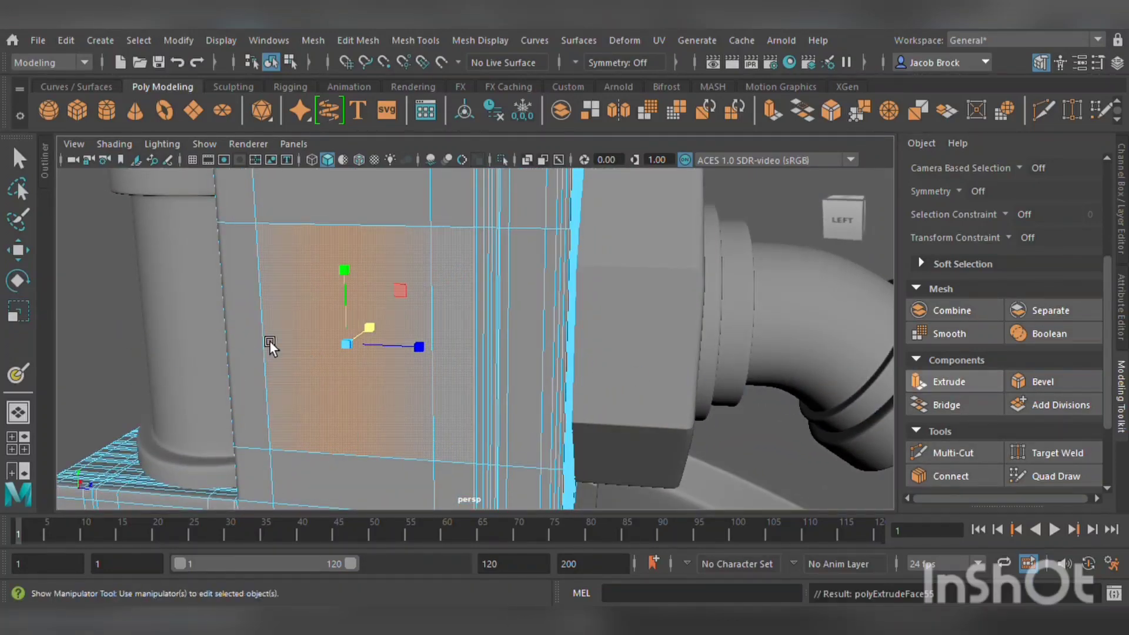
# - Extrude the selected side faces inward with a Local Translate Z of -0.080 to form a recess
pyautogui.hotkey('ctrl', 'e')
pyautogui.keyDown('alt'); pyautogui.moveTo(460, 382); pyautogui.dragTo(437, 395); pyautogui.keyUp('alt')
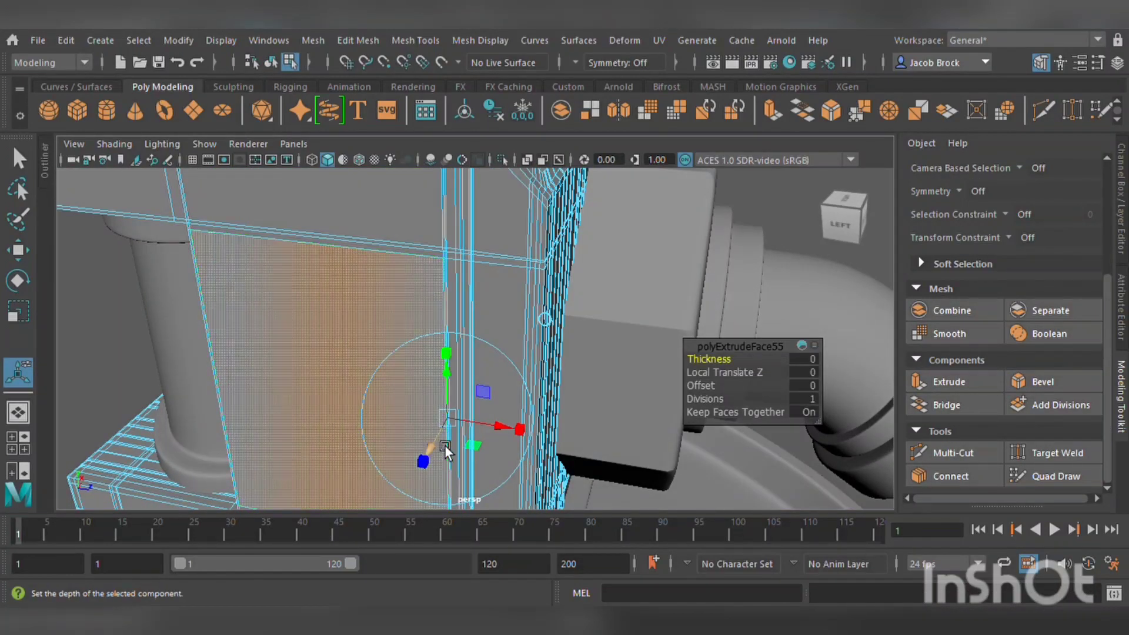
pyautogui.moveTo(432, 449)
pyautogui.mouseDown()
pyautogui.moveTo(444, 456)
pyautogui.moveTo(474, 415)
pyautogui.moveTo(450, 443)
pyautogui.mouseUp()
pyautogui.press('f')
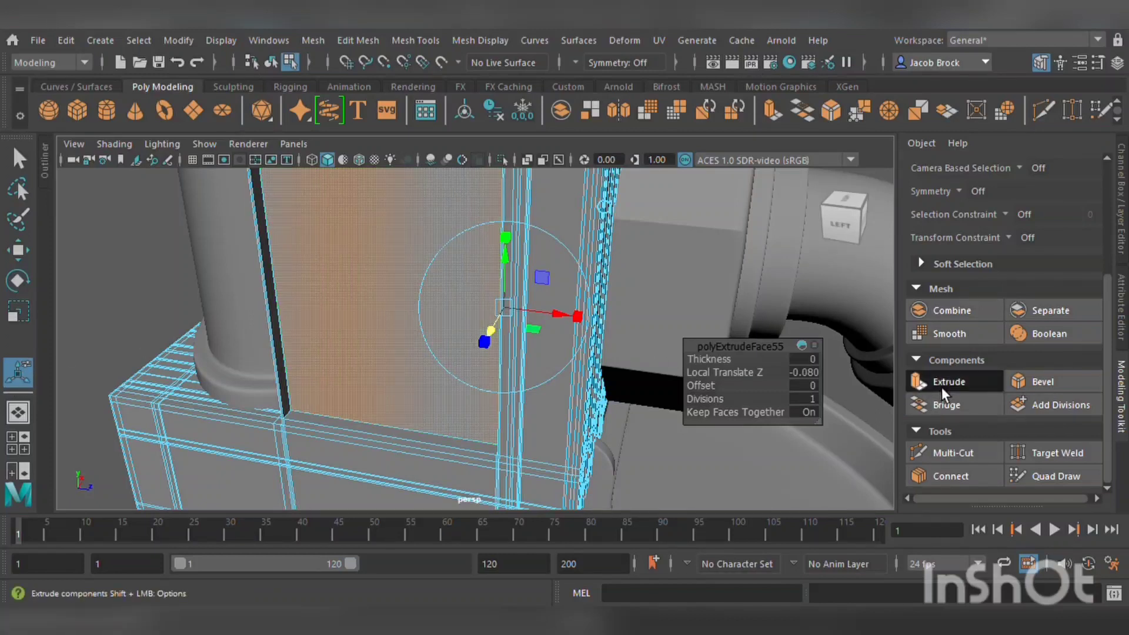
# - Extrude the recessed faces again and scale them down slightly to inset a border around the panel
pyautogui.hotkey('ctrl', 'e')
pyautogui.press('r')
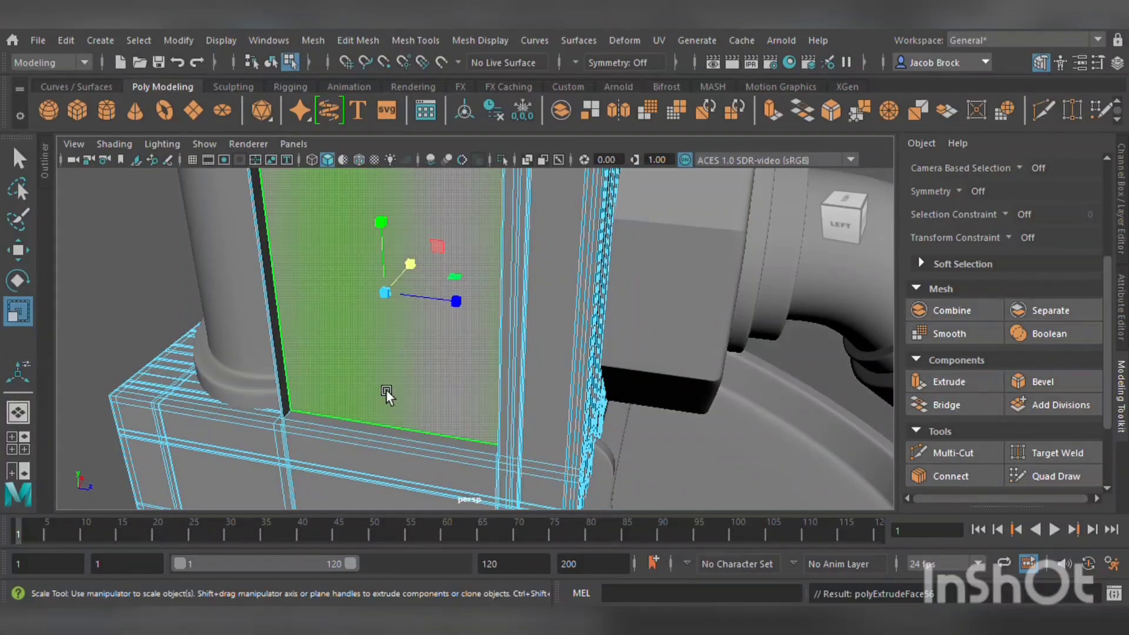
pyautogui.moveTo(387, 295); pyautogui.dragTo(382, 301)
# - Extrude the inset panel outward with a Local Translate Z of about 0.06, and deselect the faces
pyautogui.click(941, 381)
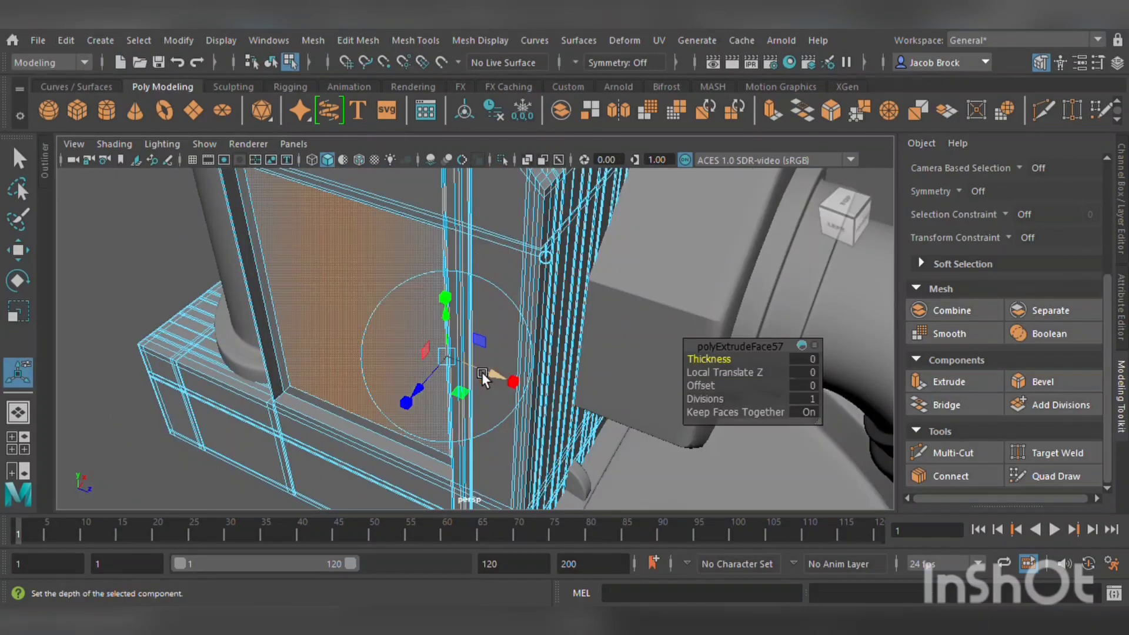
pyautogui.moveTo(429, 395); pyautogui.dragTo(414, 414)
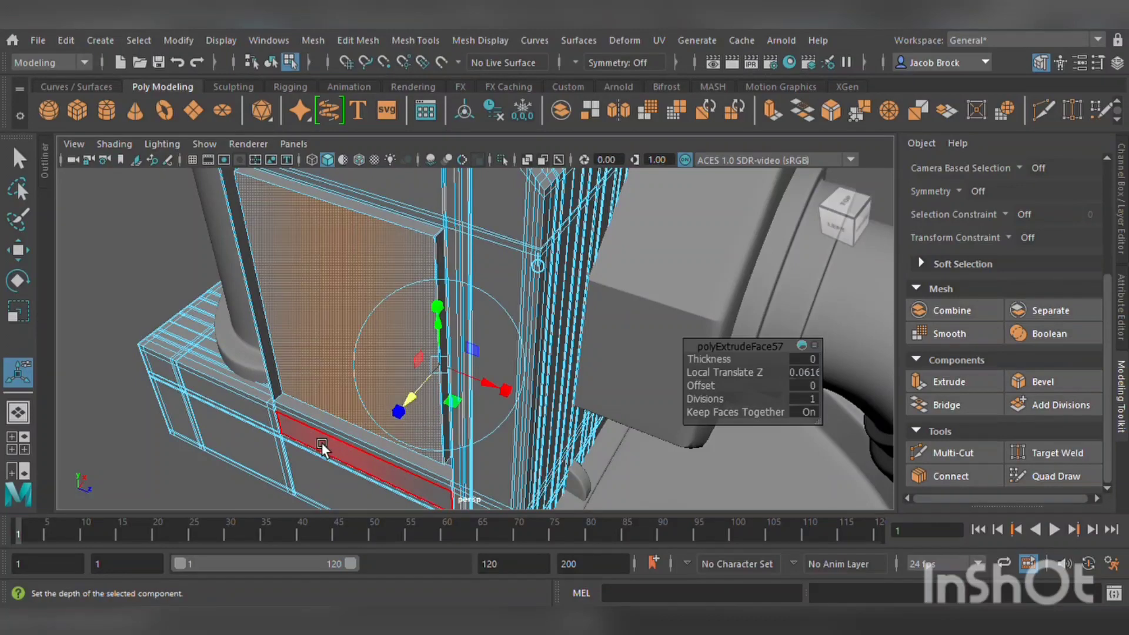
pyautogui.click(19, 249)
pyautogui.click(118, 335)
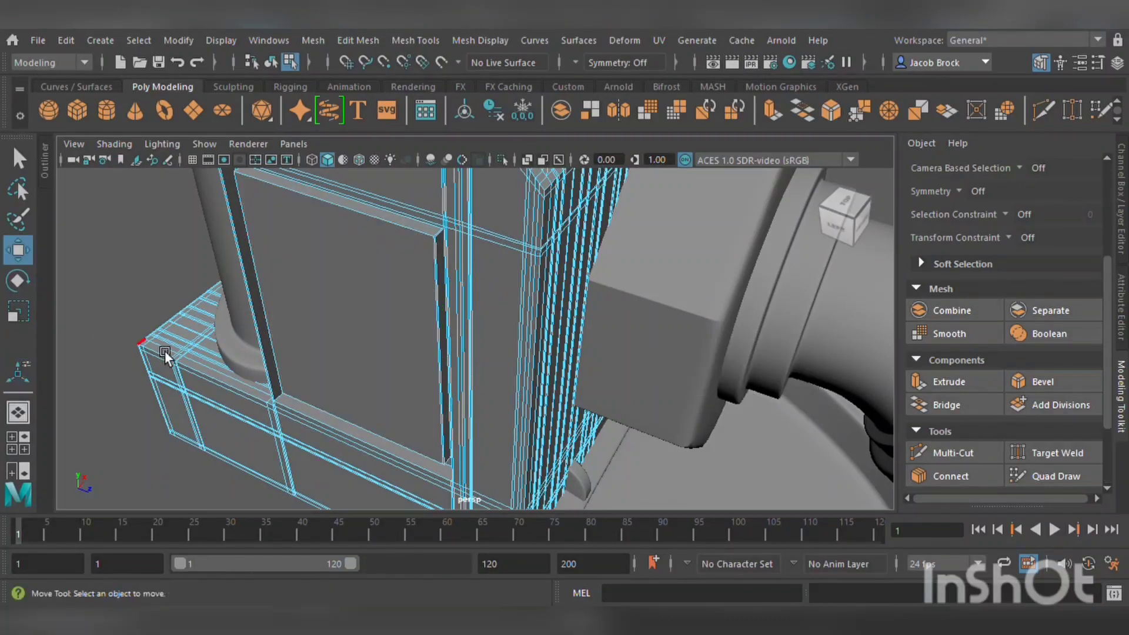
# - Insert support edge loops with Multi-Cut along the lower edges of the recessed side panel and its border
pyautogui.keyDown('alt'); pyautogui.moveTo(165, 351); pyautogui.dragTo(316, 353); pyautogui.keyUp('alt')
pyautogui.scroll(10, 316, 352)
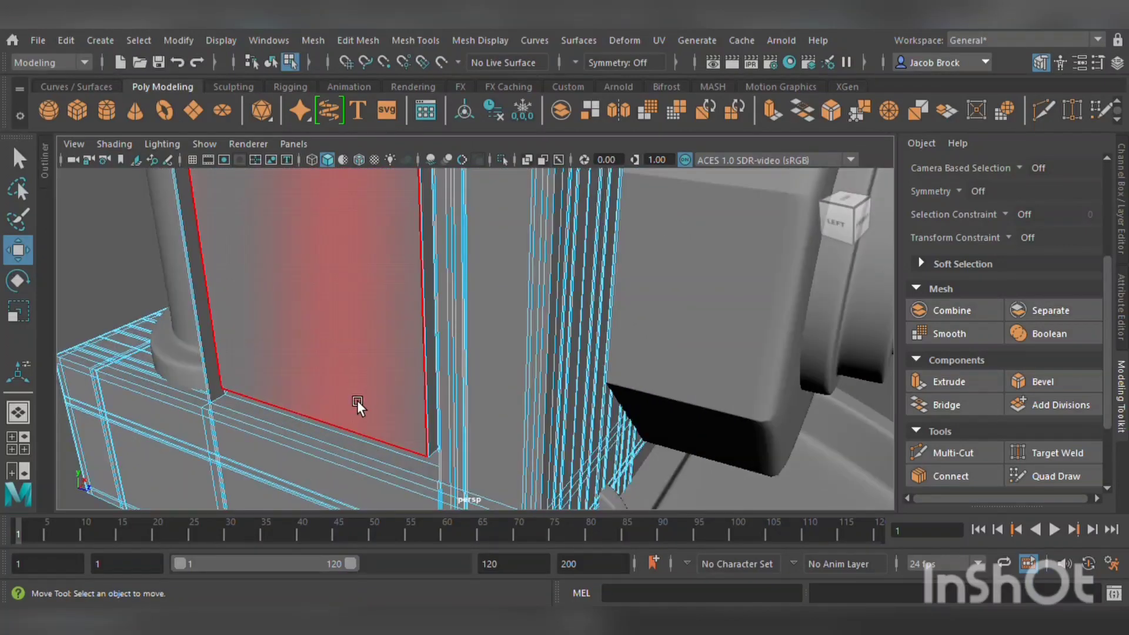
pyautogui.keyDown('alt'); pyautogui.moveTo(414, 408); pyautogui.dragTo(356, 398); pyautogui.keyUp('alt')
pyautogui.keyDown('alt'); pyautogui.moveTo(355, 399); pyautogui.dragTo(389, 407, button='right'); pyautogui.keyUp('alt')
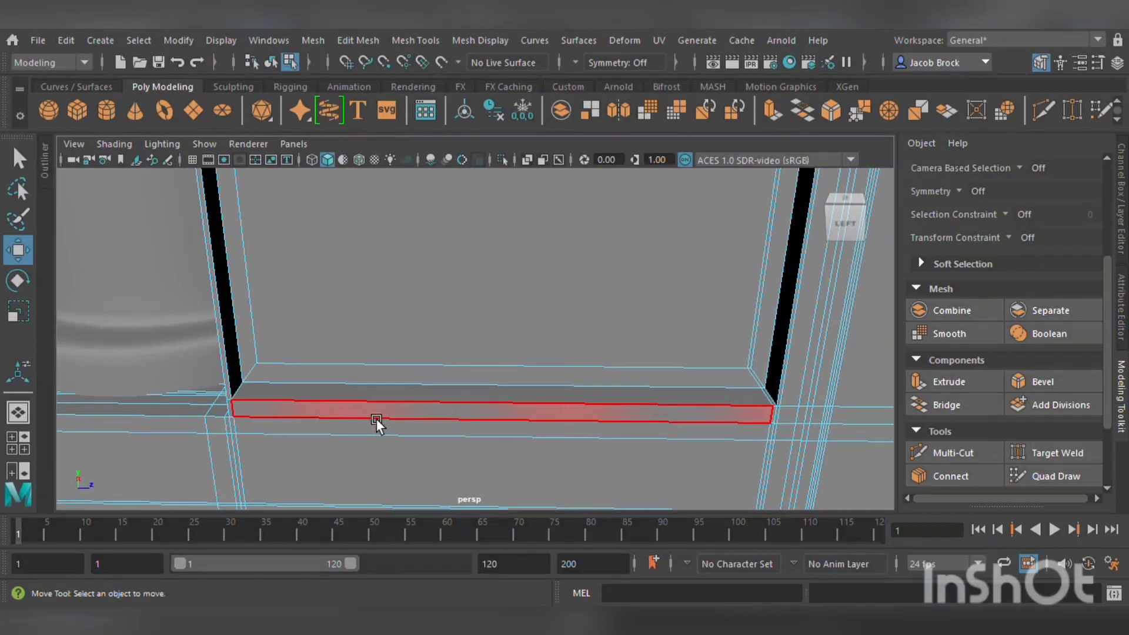
pyautogui.click(976, 462)
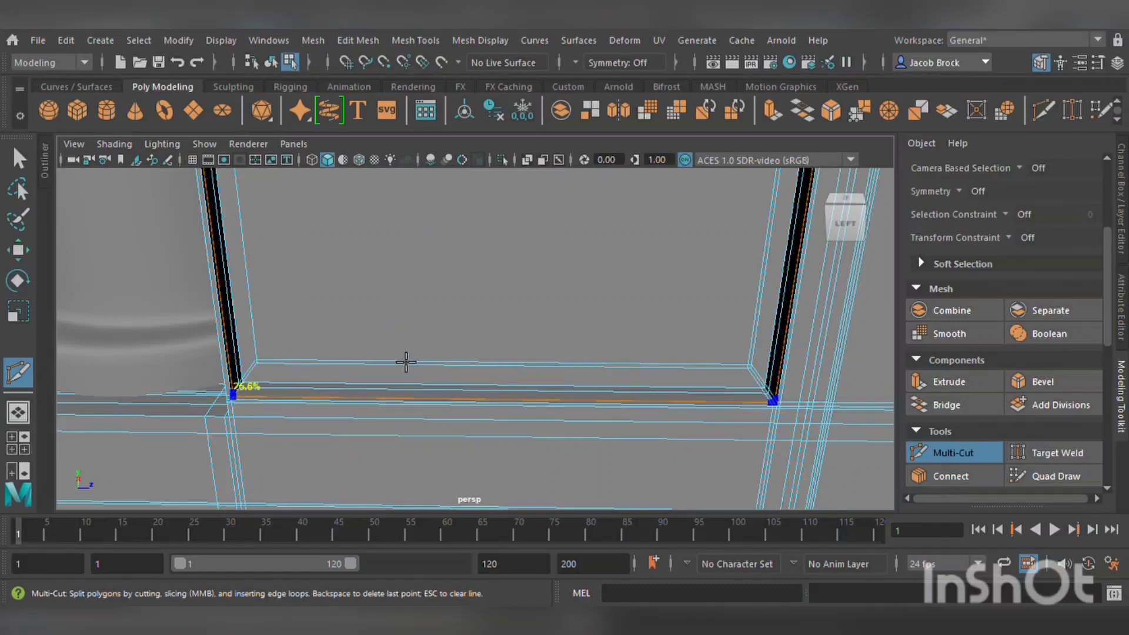
# - Add Multi-Cut support edge loops around the upper corners of the recessed side panel
pyautogui.moveTo(520, 349)
pyautogui.keyDown('alt'); pyautogui.mouseDown(button='middle')
pyautogui.moveTo(497, 380)
pyautogui.moveTo(466, 499)
pyautogui.mouseUp(button='middle'); pyautogui.keyUp('alt')
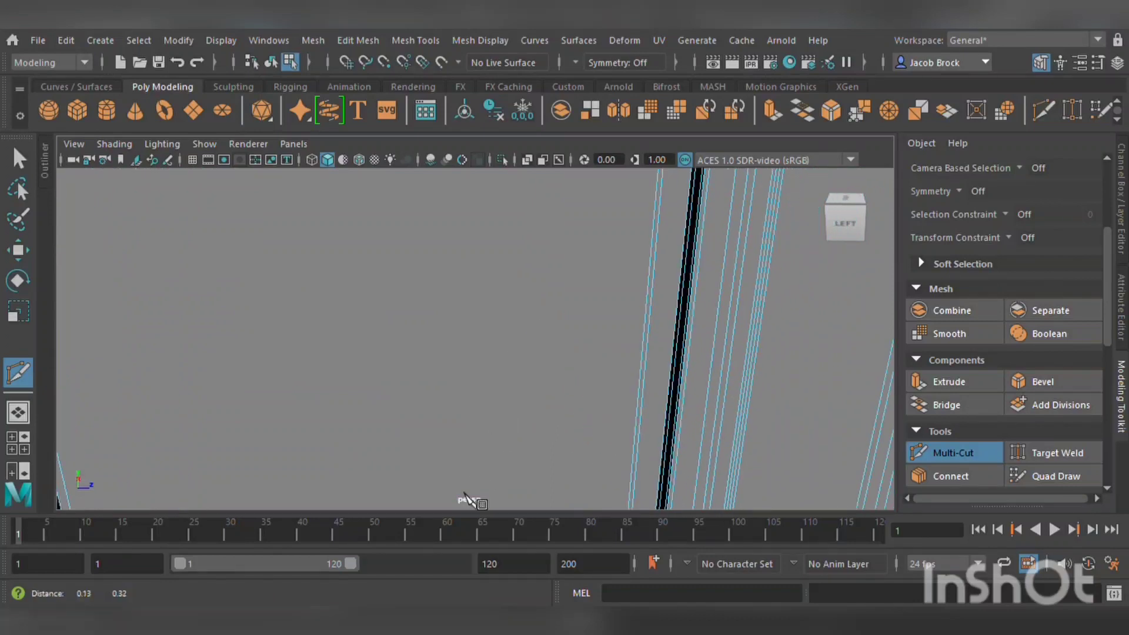
pyautogui.moveTo(523, 277)
pyautogui.keyDown('alt'); pyautogui.mouseDown(button='middle')
pyautogui.moveTo(530, 368)
pyautogui.moveTo(560, 353)
pyautogui.moveTo(559, 367)
pyautogui.mouseUp(button='middle'); pyautogui.keyUp('alt')
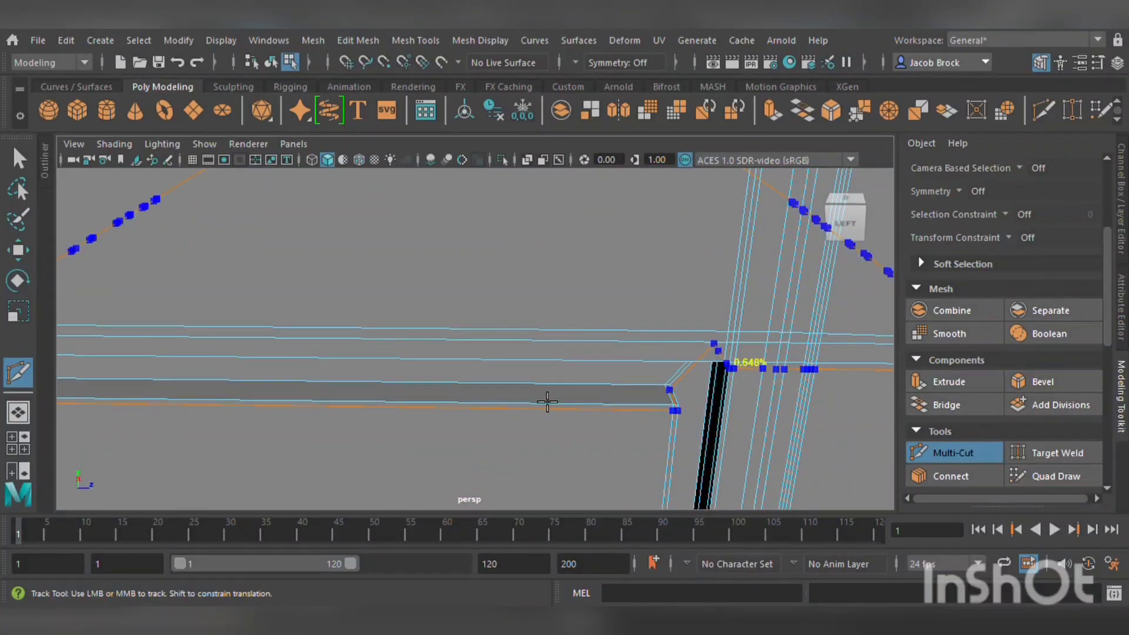
pyautogui.click(665, 385)
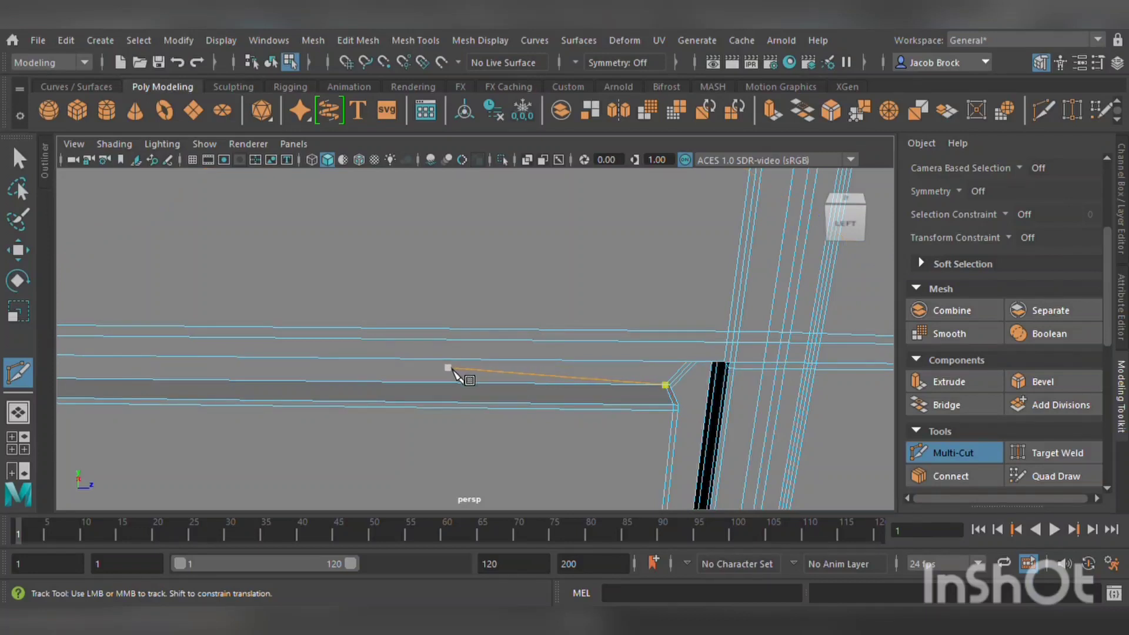
pyautogui.keyDown('alt'); pyautogui.moveTo(457, 368); pyautogui.dragTo(664, 350, button='middle'); pyautogui.keyUp('alt')
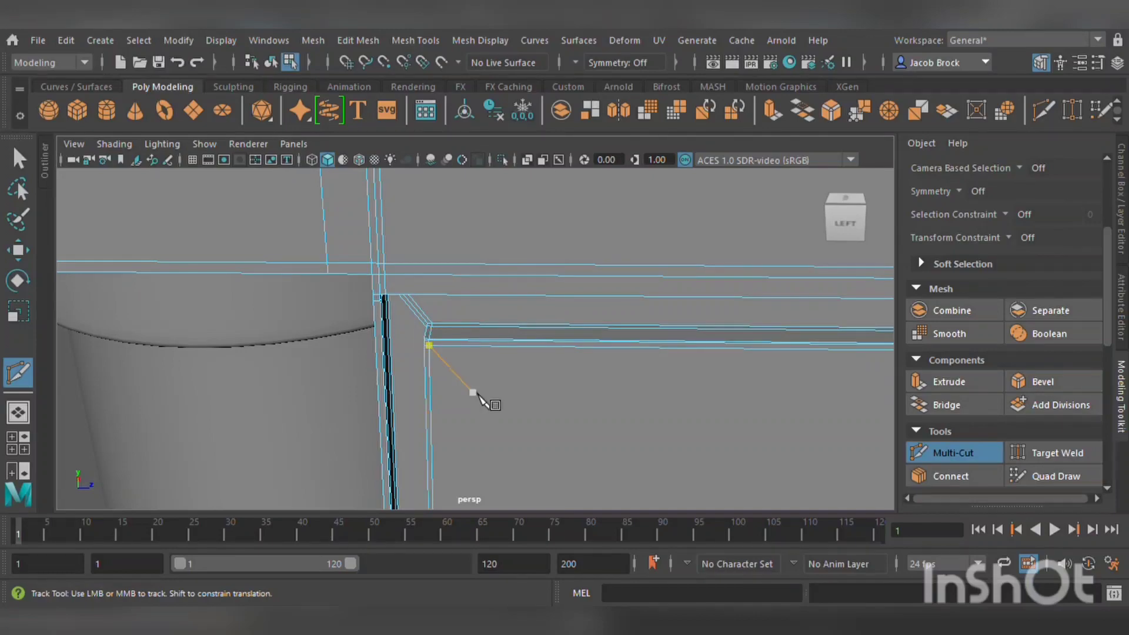
# - Turn on smooth preview for the body, leave Multi-Cut, return to object mode and deselect the body to inspect the panel
pyautogui.scroll(-5, 484, 402)
pyautogui.press('3')
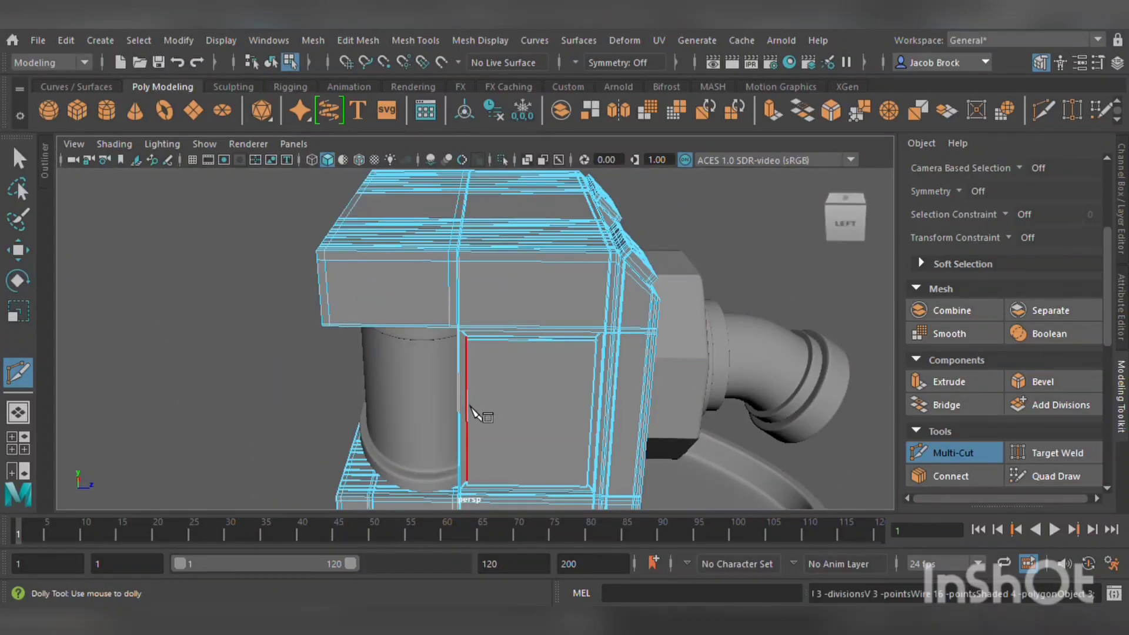
pyautogui.scroll(-5, 480, 360)
pyautogui.keyDown('alt'); pyautogui.moveTo(487, 356); pyautogui.dragTo(425, 329); pyautogui.keyUp('alt')
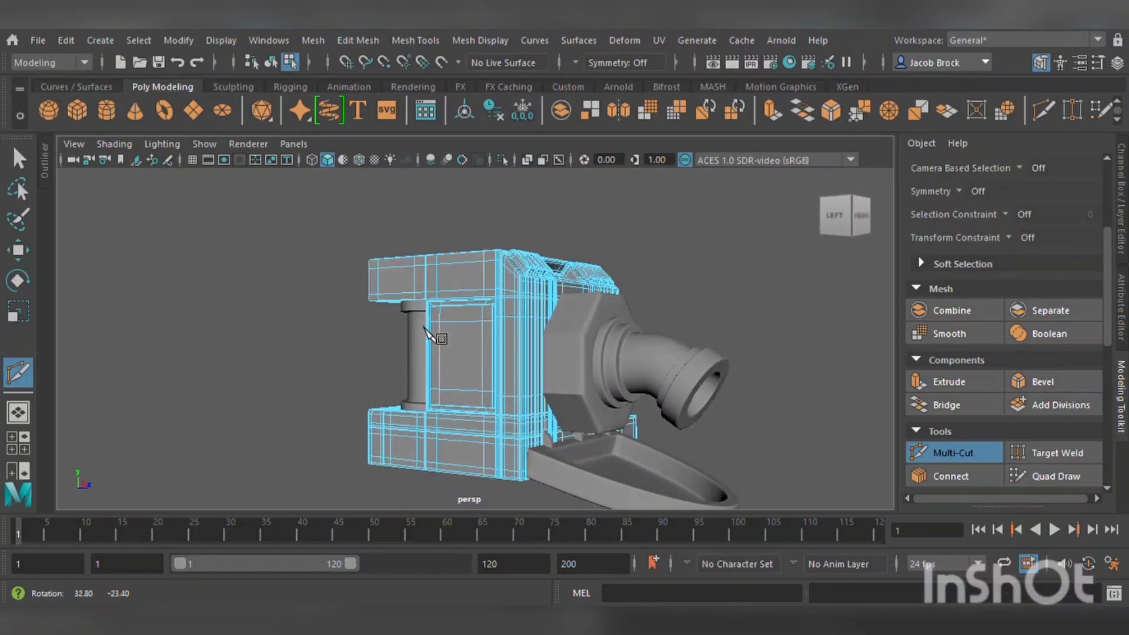
pyautogui.click(25, 252)
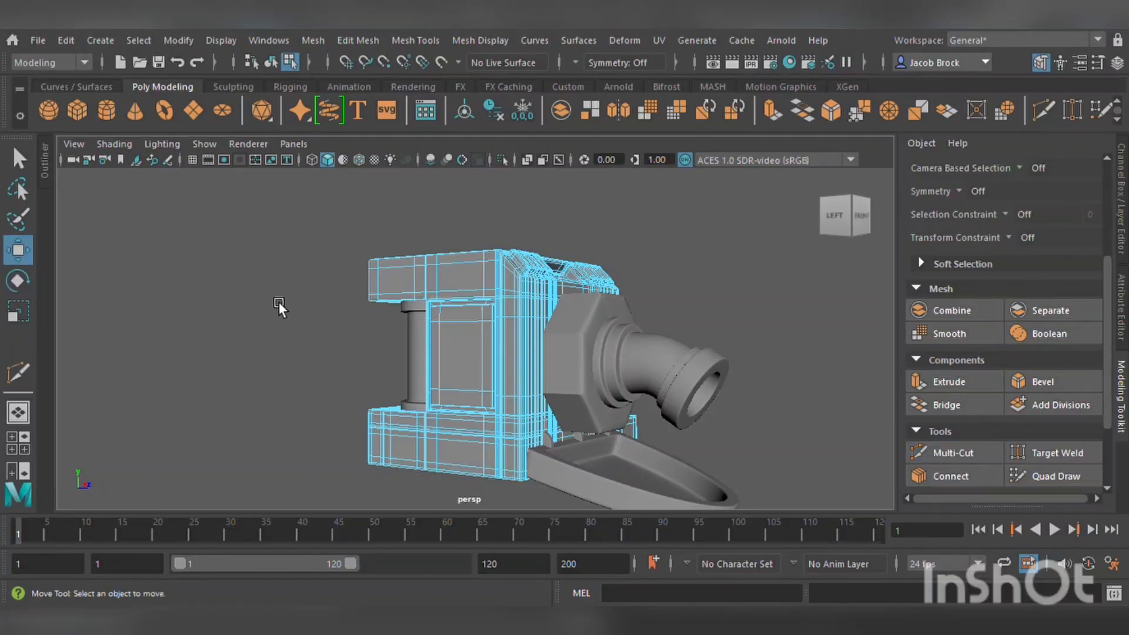
pyautogui.moveTo(344, 176); pyautogui.dragTo(347, 180)
pyautogui.press('F8')
pyautogui.click(293, 290)
pyautogui.keyDown('alt'); pyautogui.moveTo(285, 302); pyautogui.dragTo(324, 328); pyautogui.keyUp('alt')
pyautogui.keyDown('alt'); pyautogui.moveTo(324, 328); pyautogui.dragTo(463, 441, button='right'); pyautogui.keyUp('alt')
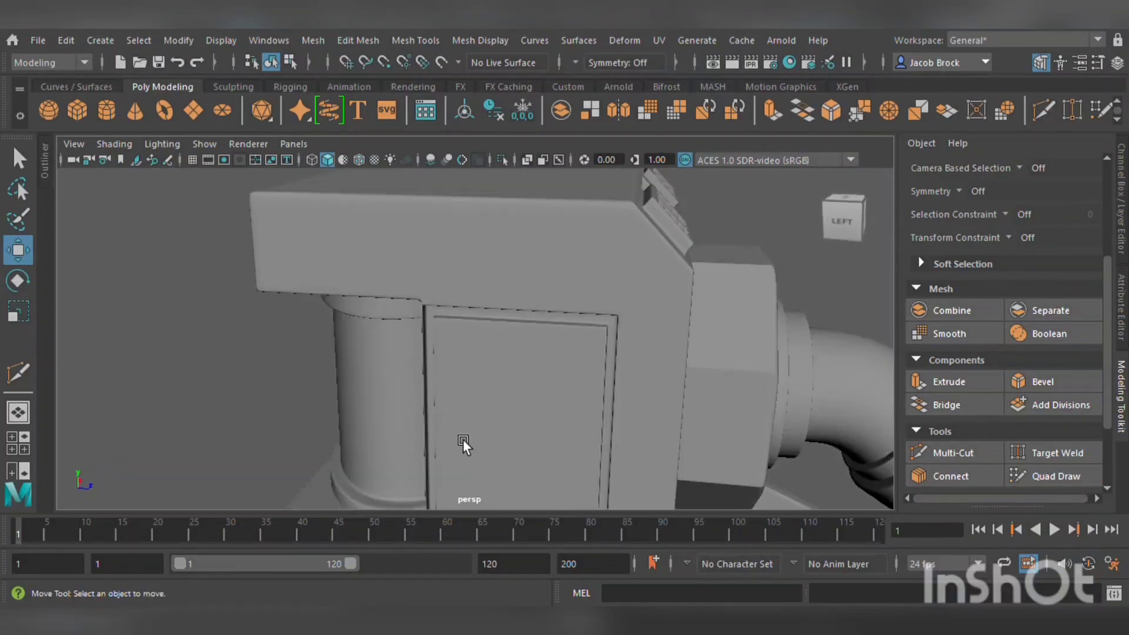
# - Select the main body and enter face mode for editing its lower left side
pyautogui.keyDown('alt'); pyautogui.moveTo(463, 442); pyautogui.dragTo(482, 242, button='middle'); pyautogui.keyUp('alt')
pyautogui.scroll(3, 465, 380)
pyautogui.click(475, 393)
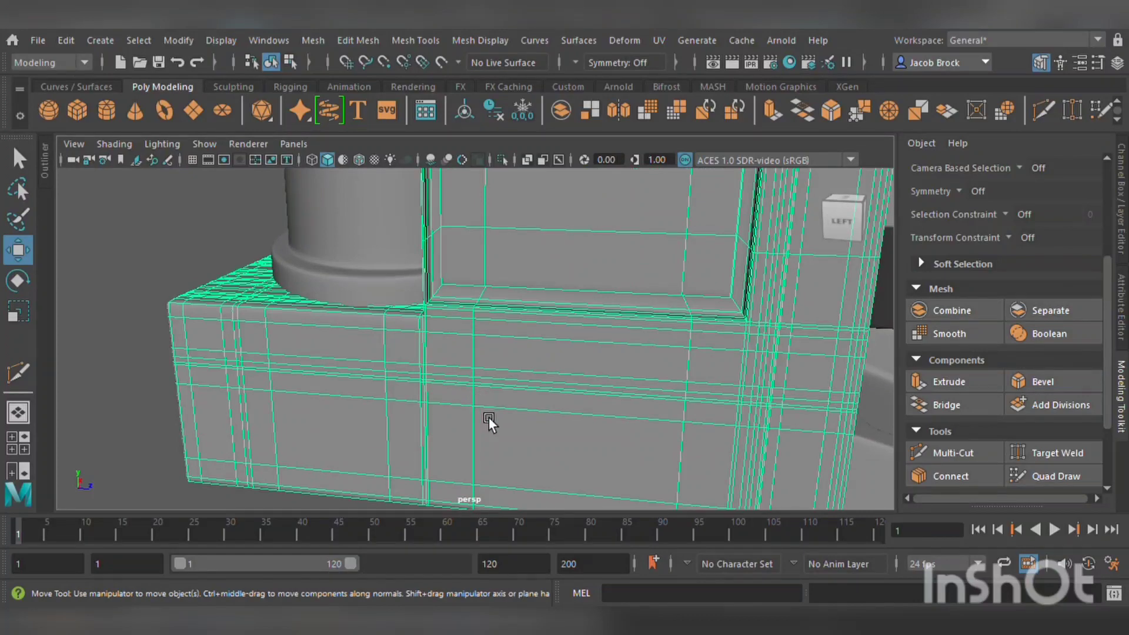
pyautogui.keyDown('alt'); pyautogui.moveTo(489, 418); pyautogui.dragTo(510, 385, button='middle'); pyautogui.keyUp('alt')
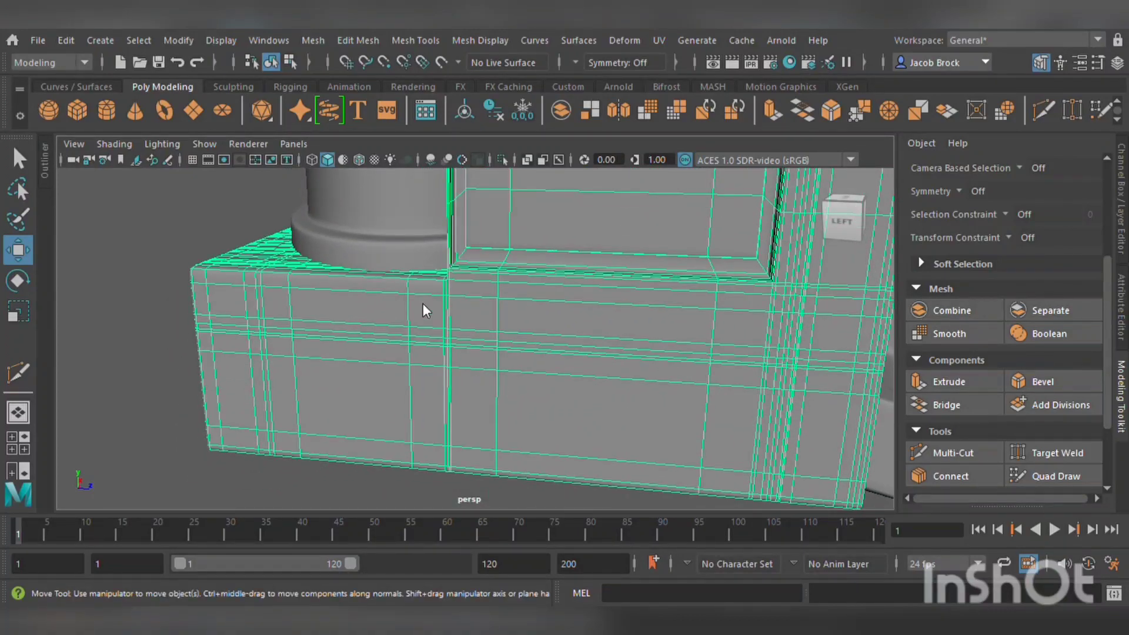
pyautogui.press('F11')
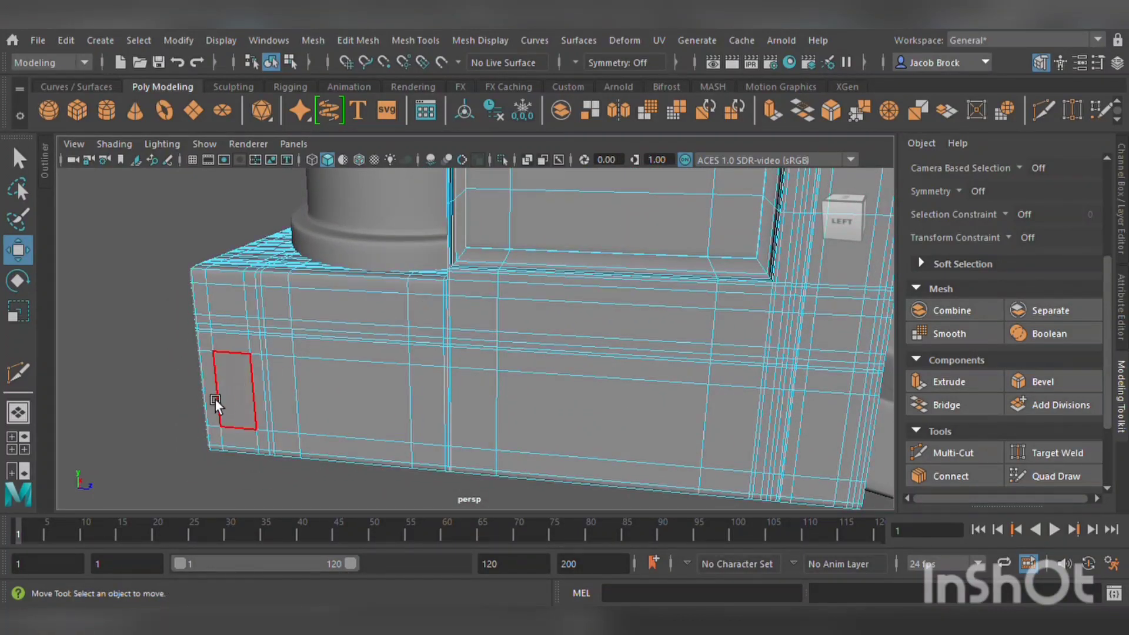
# - Select the large faces in the upper and lower rows along the body base's left side, skipping the narrow strips between them
pyautogui.click(244, 386)
pyautogui.keyDown('shift'); pyautogui.click(248, 301); pyautogui.keyUp('shift')
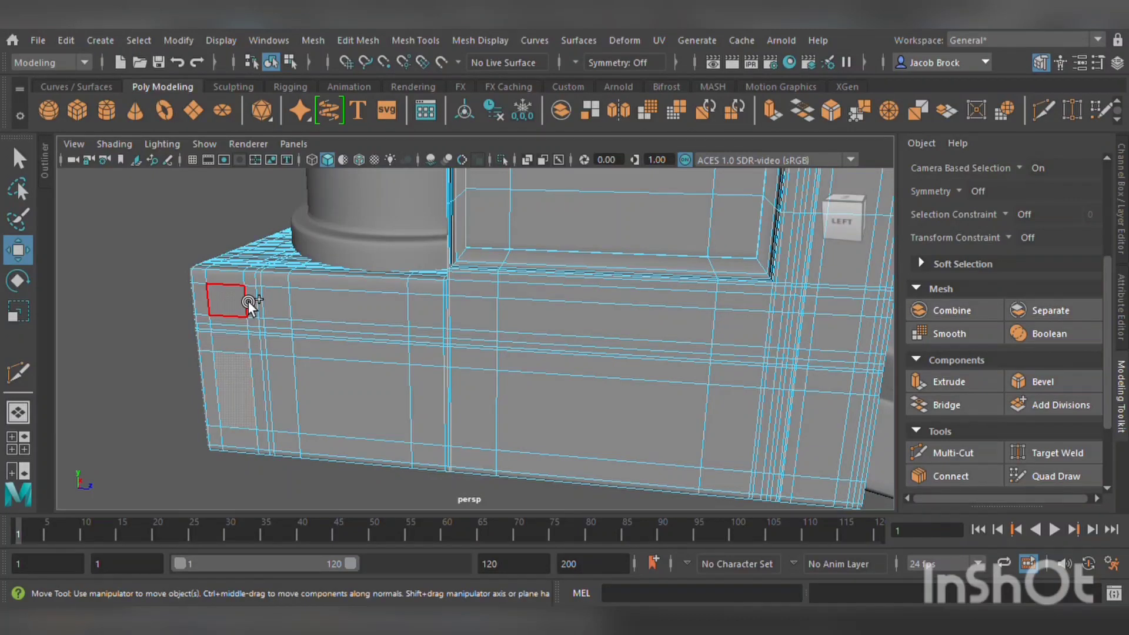
pyautogui.keyDown('shift'); pyautogui.click(357, 312); pyautogui.keyUp('shift')
pyautogui.keyDown('shift'); pyautogui.click(352, 387); pyautogui.keyUp('shift')
pyautogui.keyDown('shift'); pyautogui.click(544, 423); pyautogui.keyUp('shift')
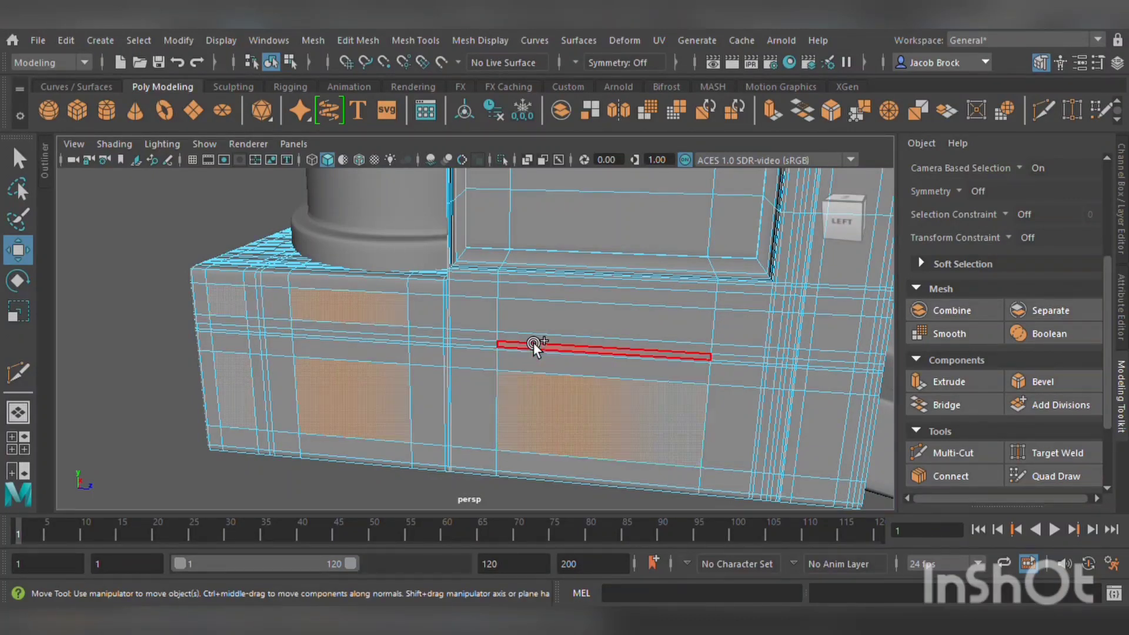
pyautogui.keyDown('shift'); pyautogui.click(747, 426); pyautogui.keyUp('shift')
pyautogui.keyDown('shift'); pyautogui.click(745, 335); pyautogui.keyUp('shift')
pyautogui.keyDown('shift'); pyautogui.click(835, 332); pyautogui.keyUp('shift')
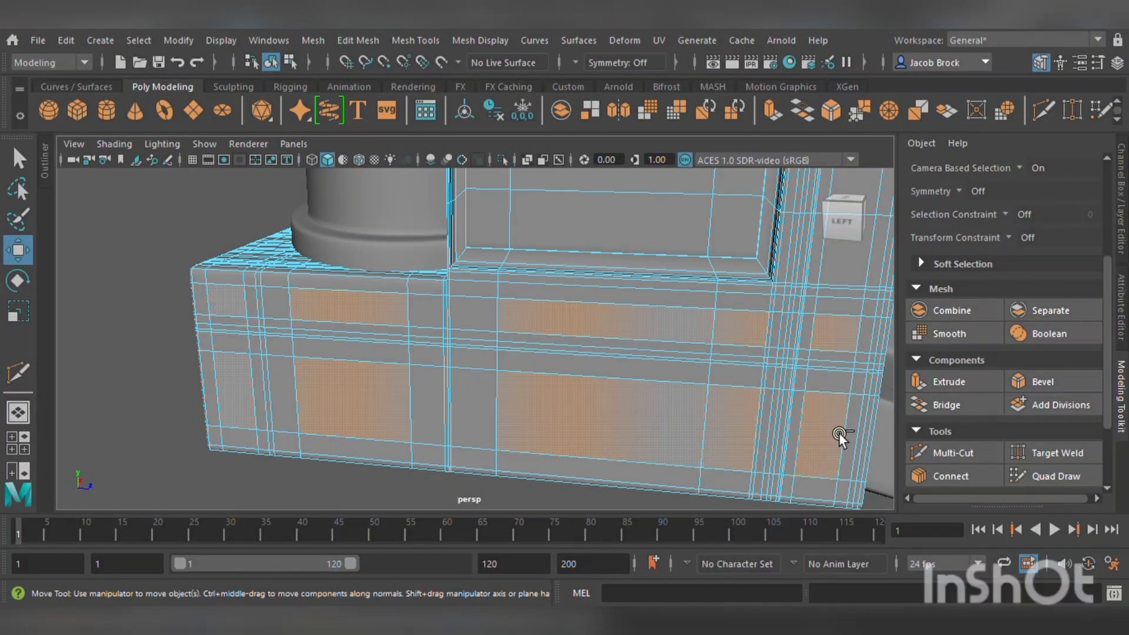
pyautogui.keyDown('alt'); pyautogui.moveTo(761, 471); pyautogui.dragTo(696, 451); pyautogui.keyUp('alt')
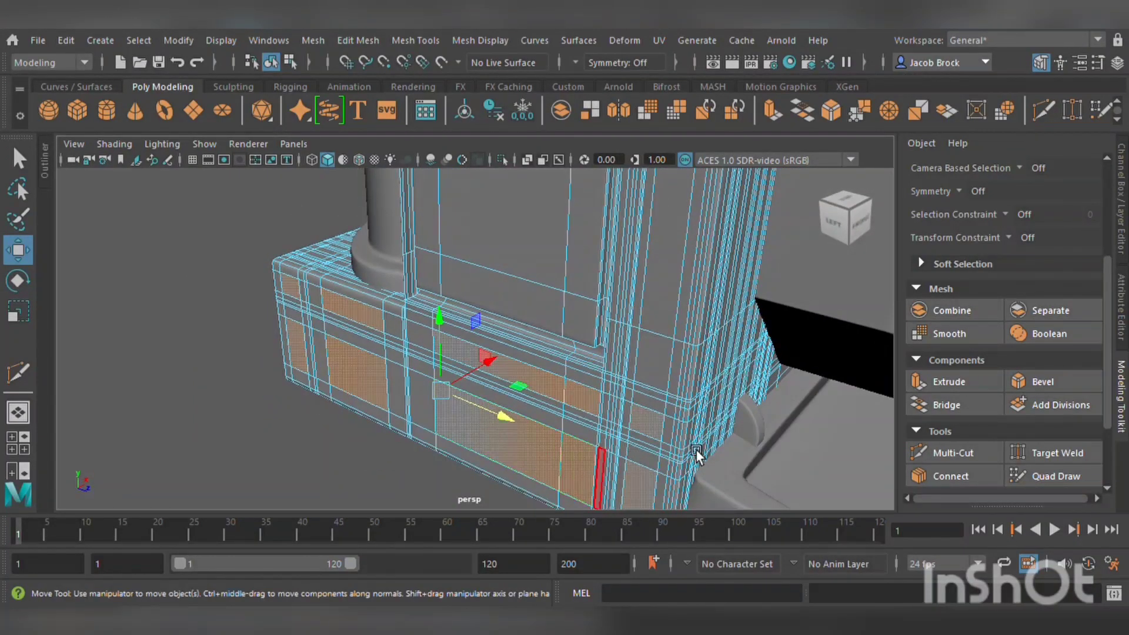
# - Extrude the selected base faces inward to form separate recesses, turn off smooth preview and deselect the faces
pyautogui.click(967, 393)
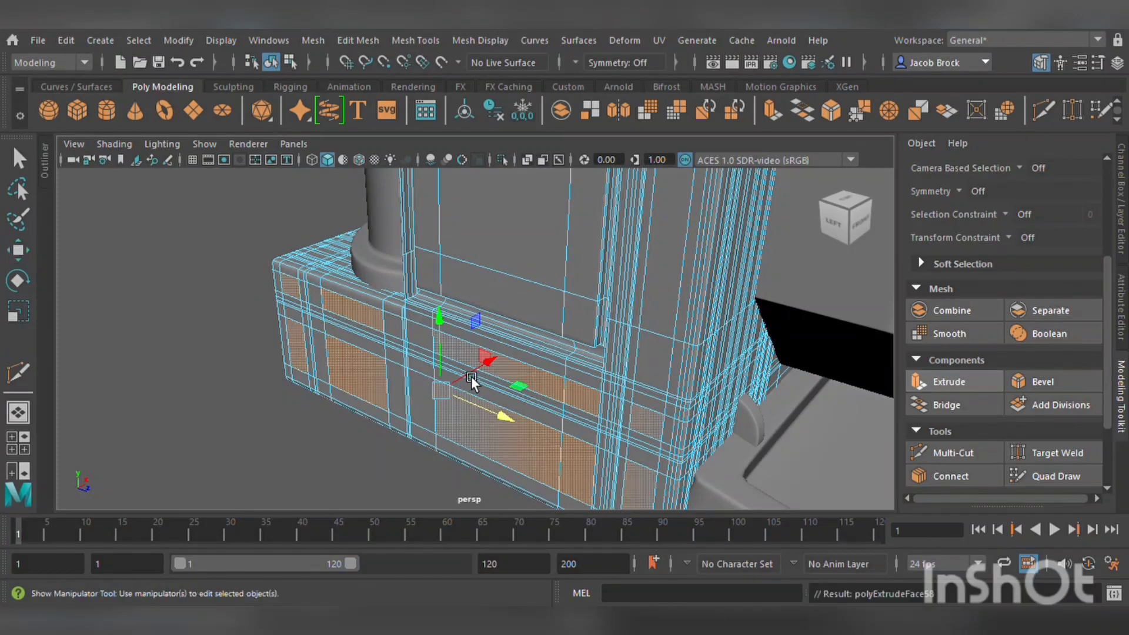
pyautogui.moveTo(322, 337)
pyautogui.mouseDown()
pyautogui.moveTo(343, 326)
pyautogui.moveTo(311, 377)
pyautogui.moveTo(323, 388)
pyautogui.moveTo(340, 342)
pyautogui.mouseUp()
pyautogui.press('1')
pyautogui.click(157, 387)
# - Insert Multi-Cut support edge loops along the inner walls and corners of the recesses at the base's rear end
pyautogui.scroll(5, 189, 376)
pyautogui.keyDown('alt'); pyautogui.moveTo(144, 386); pyautogui.dragTo(675, 407, button='middle'); pyautogui.keyUp('alt')
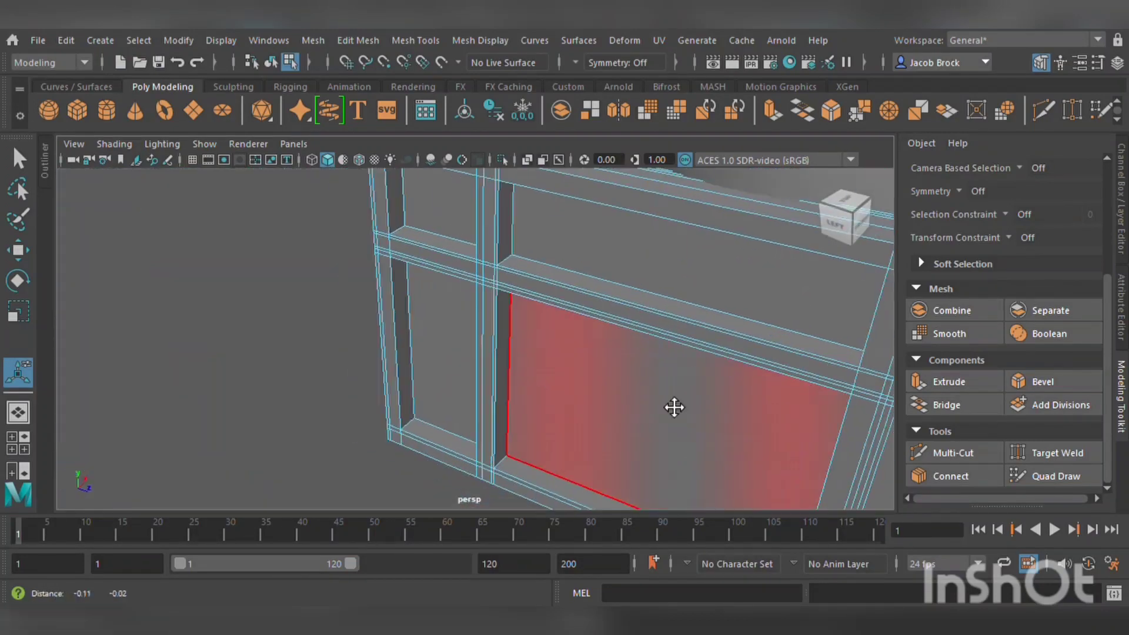
pyautogui.keyDown('alt'); pyautogui.moveTo(674, 408); pyautogui.dragTo(674, 457); pyautogui.keyUp('alt')
pyautogui.click(953, 453)
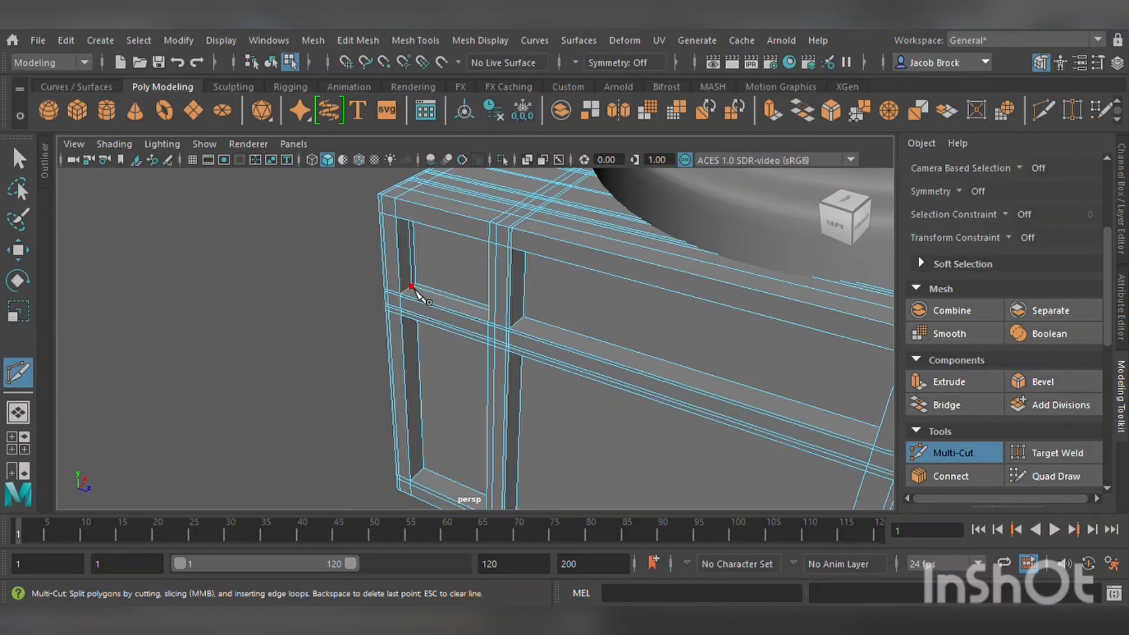
pyautogui.scroll(3, 411, 294)
pyautogui.keyDown('ctrl'); pyautogui.click(374, 268); pyautogui.keyUp('ctrl')
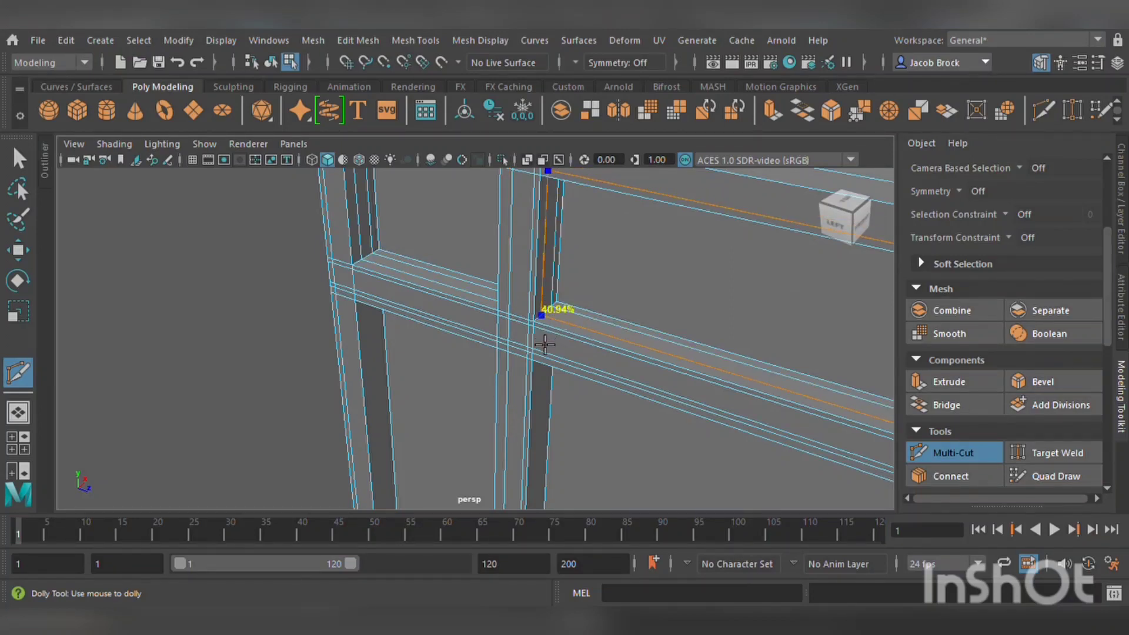
pyautogui.click(560, 335)
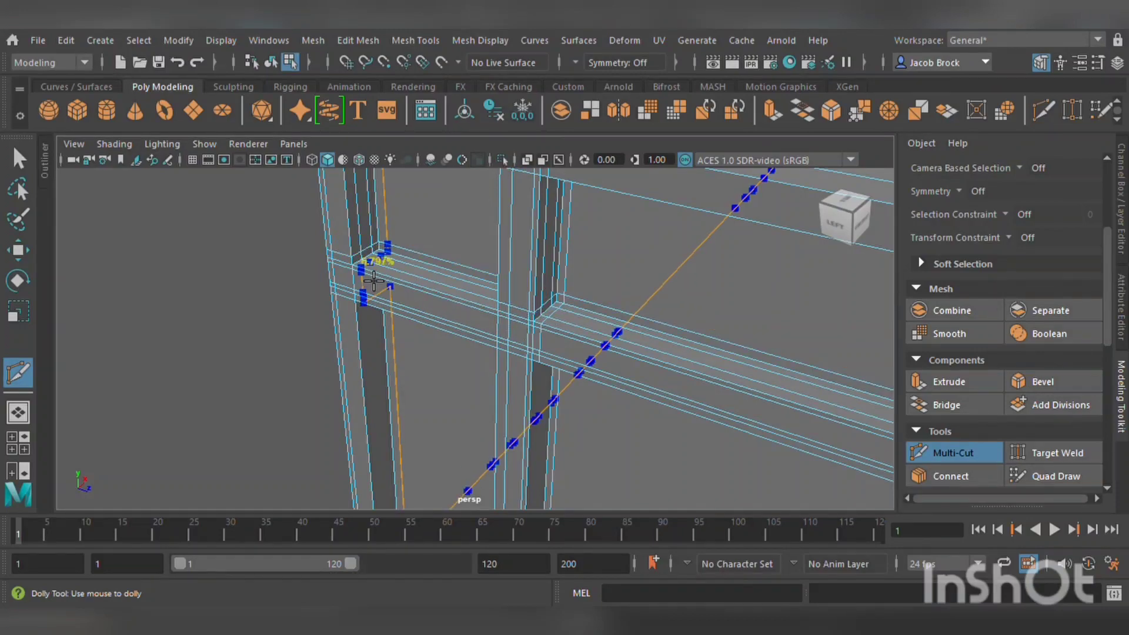
pyautogui.scroll(-10, 416, 323)
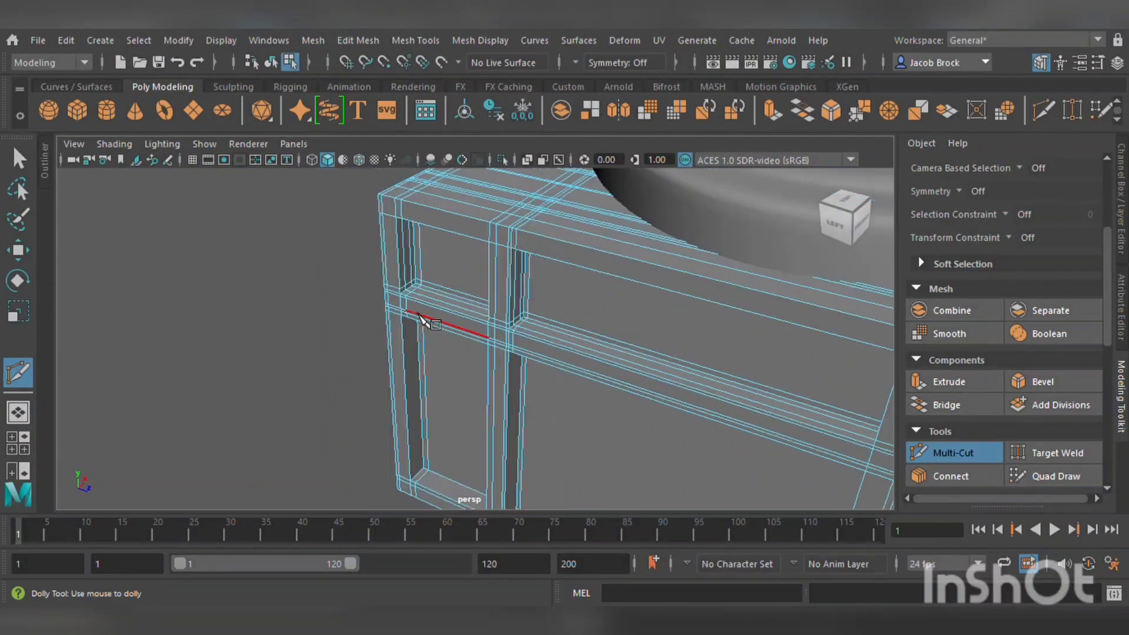
# - Check the recesses in smooth preview, then add Multi-Cut loops along the upper row's top edges and beside the rear divider
pyautogui.press('3')
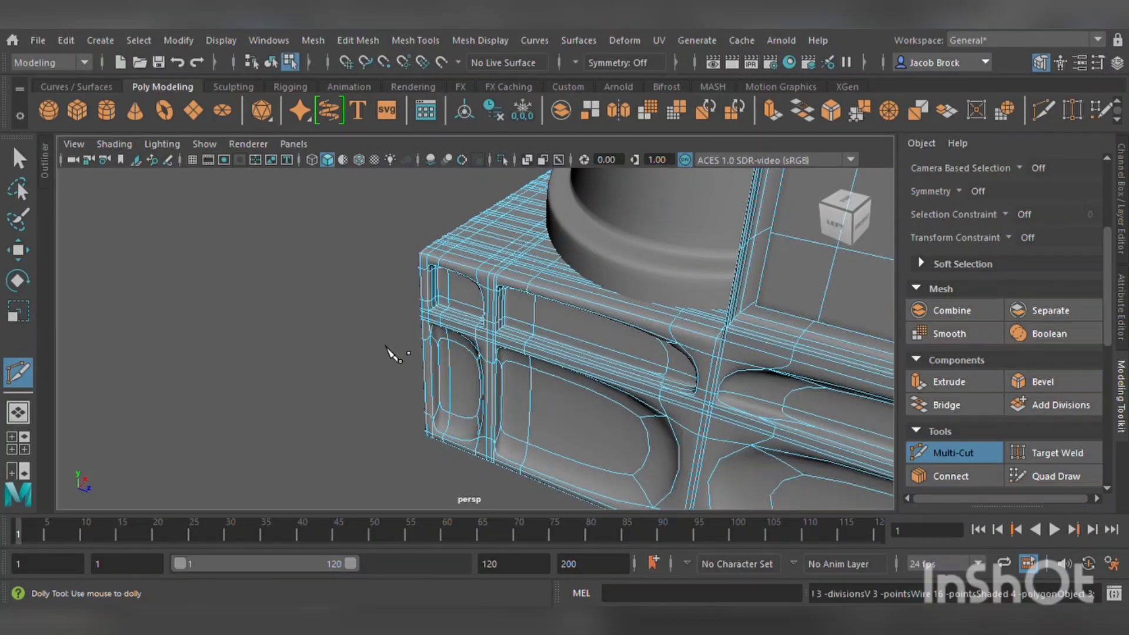
pyautogui.press('1')
pyautogui.keyDown('alt'); pyautogui.moveTo(385, 335); pyautogui.dragTo(546, 272); pyautogui.keyUp('alt')
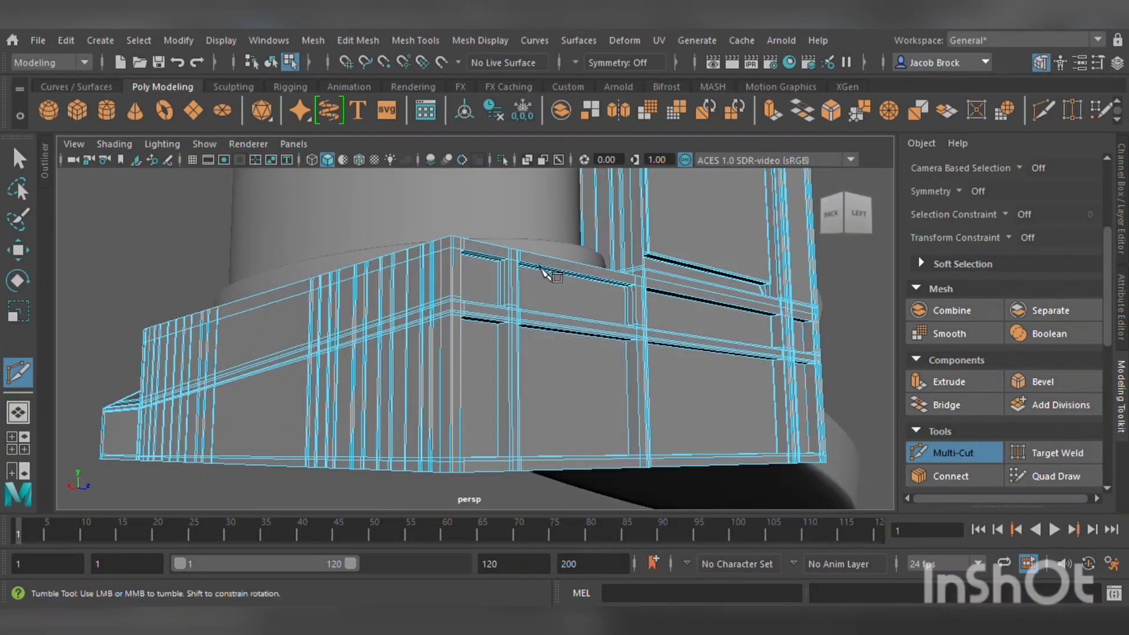
pyautogui.scroll(5, 545, 271)
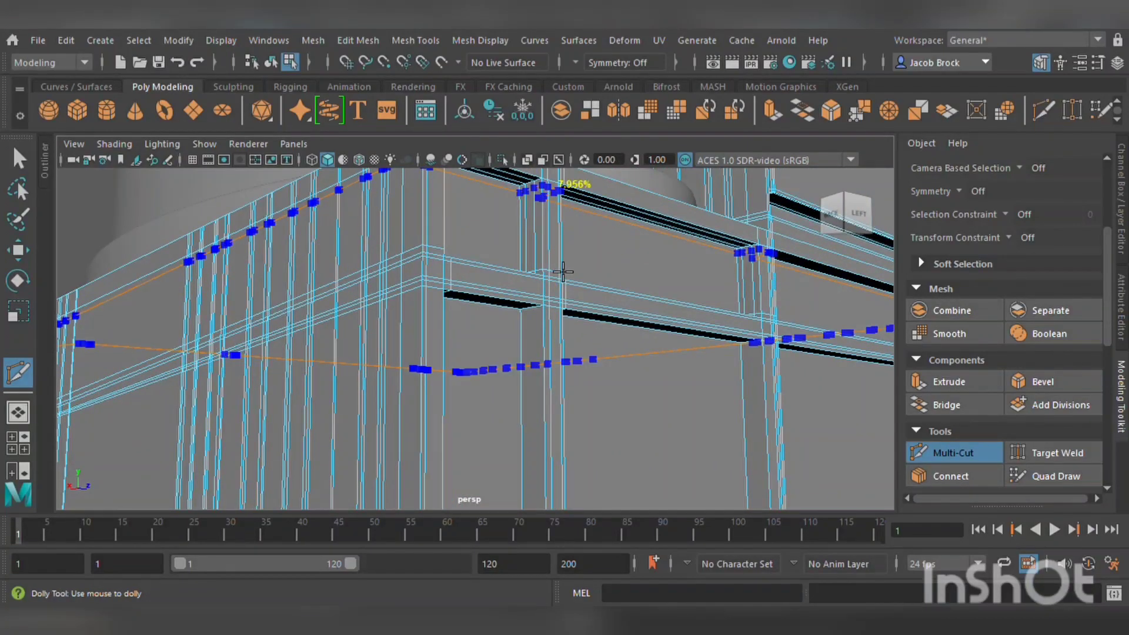
pyautogui.scroll(-3, 562, 271)
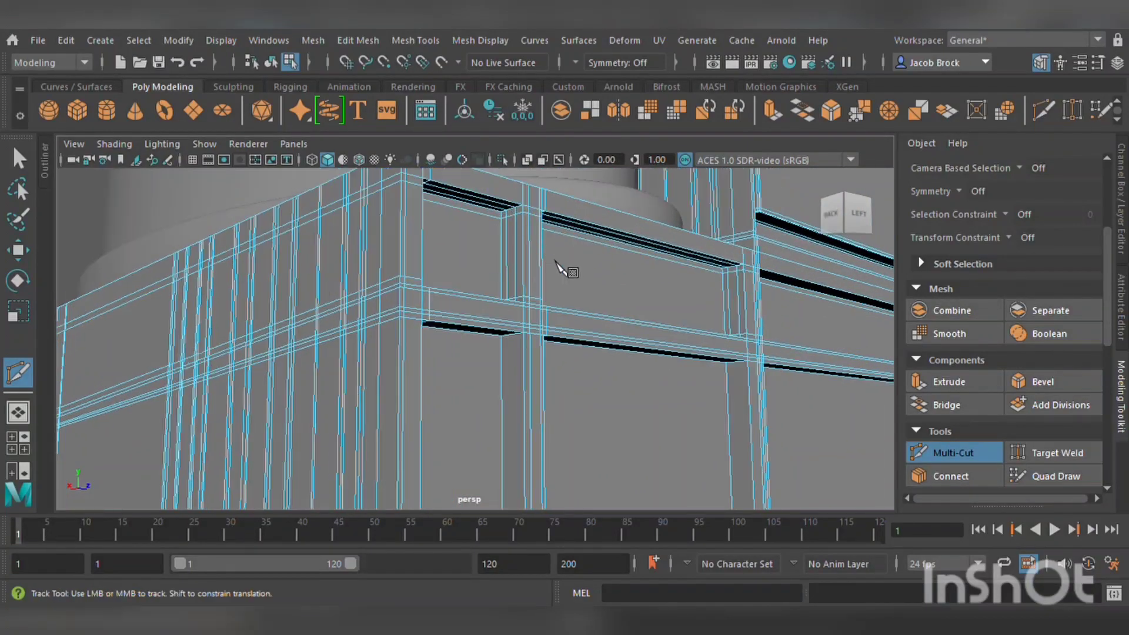
pyautogui.click(38, 40)
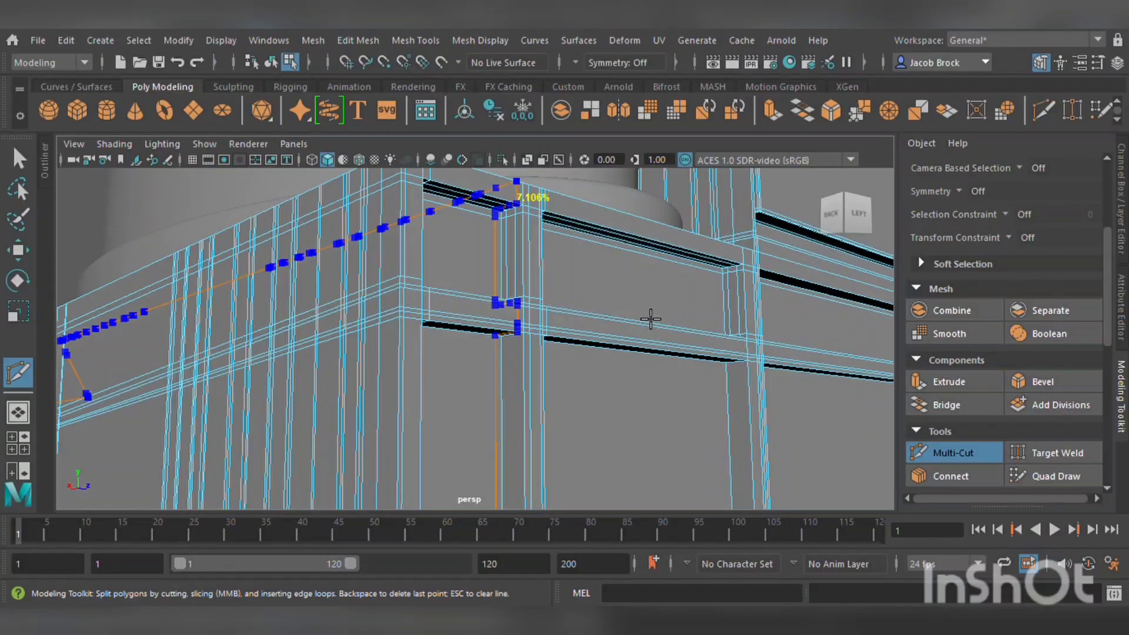
pyautogui.keyDown('alt'); pyautogui.moveTo(635, 310); pyautogui.dragTo(482, 298); pyautogui.keyUp('alt')
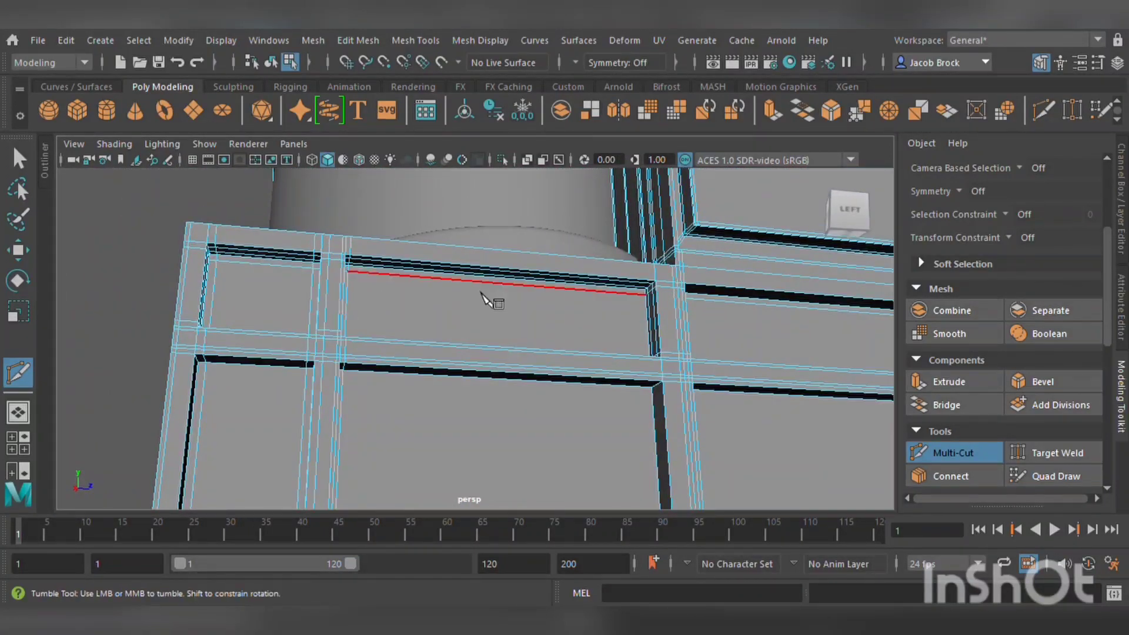
# - Insert Multi-Cut support loops beside the remaining vertical recess walls, from the base's second column to its front end
pyautogui.press('3')
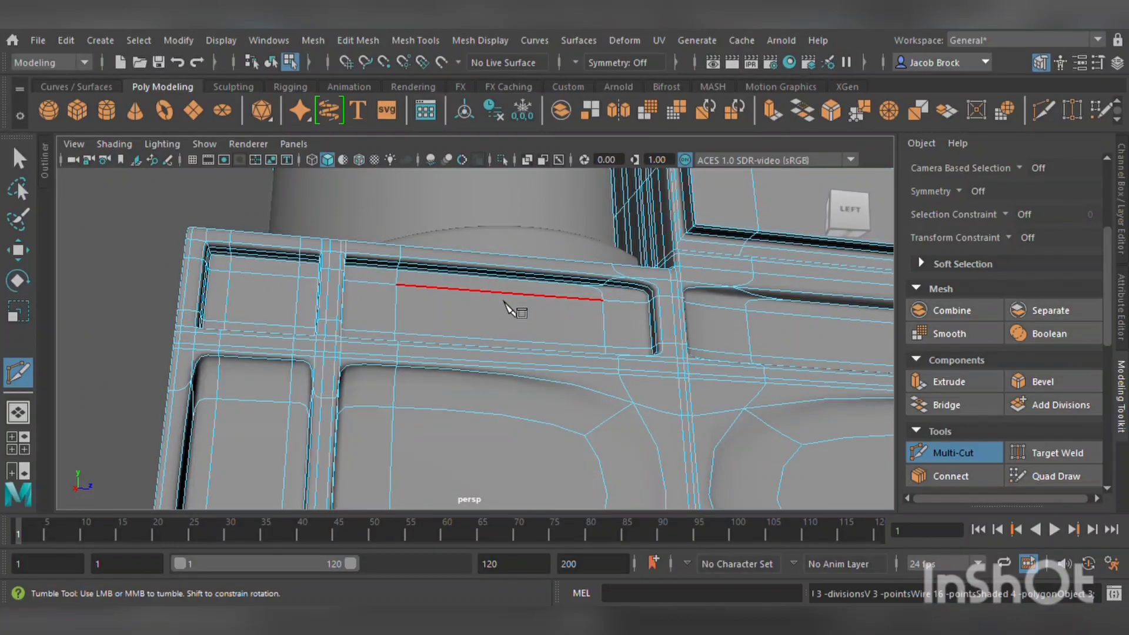
pyautogui.press('1')
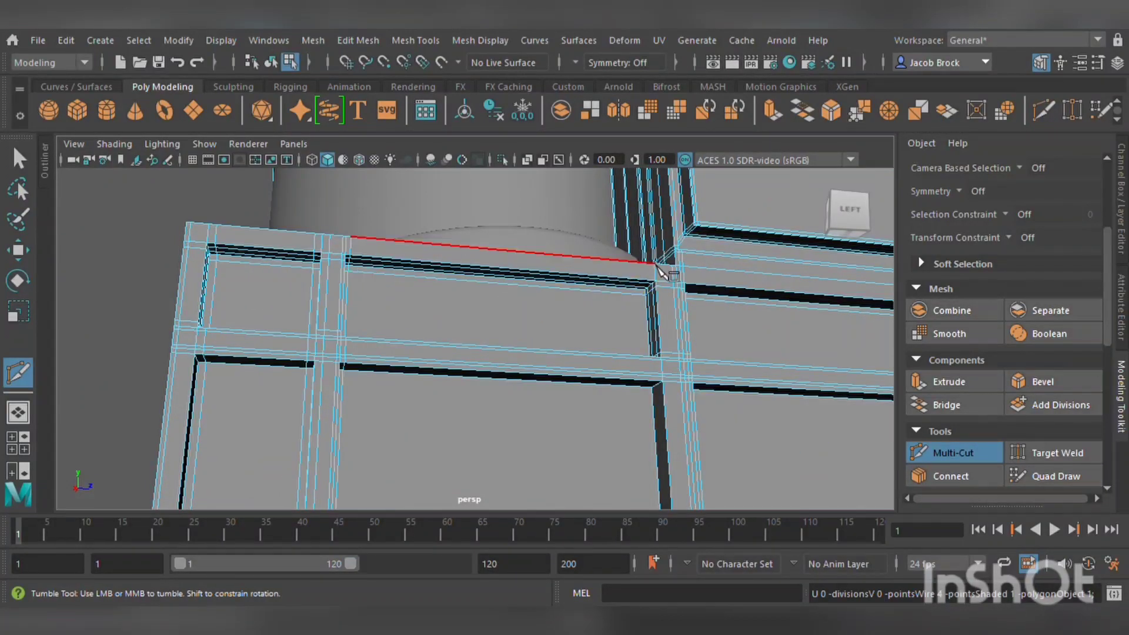
pyautogui.click(649, 277)
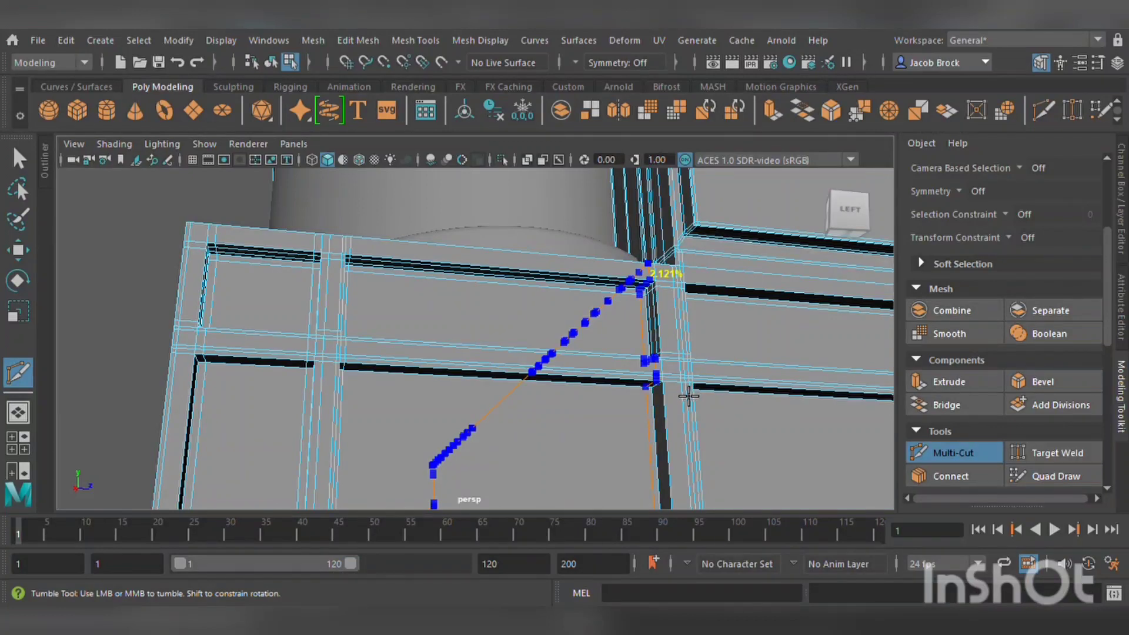
pyautogui.click(665, 385)
pyautogui.keyDown('alt'); pyautogui.moveTo(675, 406); pyautogui.dragTo(303, 390, button='middle'); pyautogui.keyUp('alt')
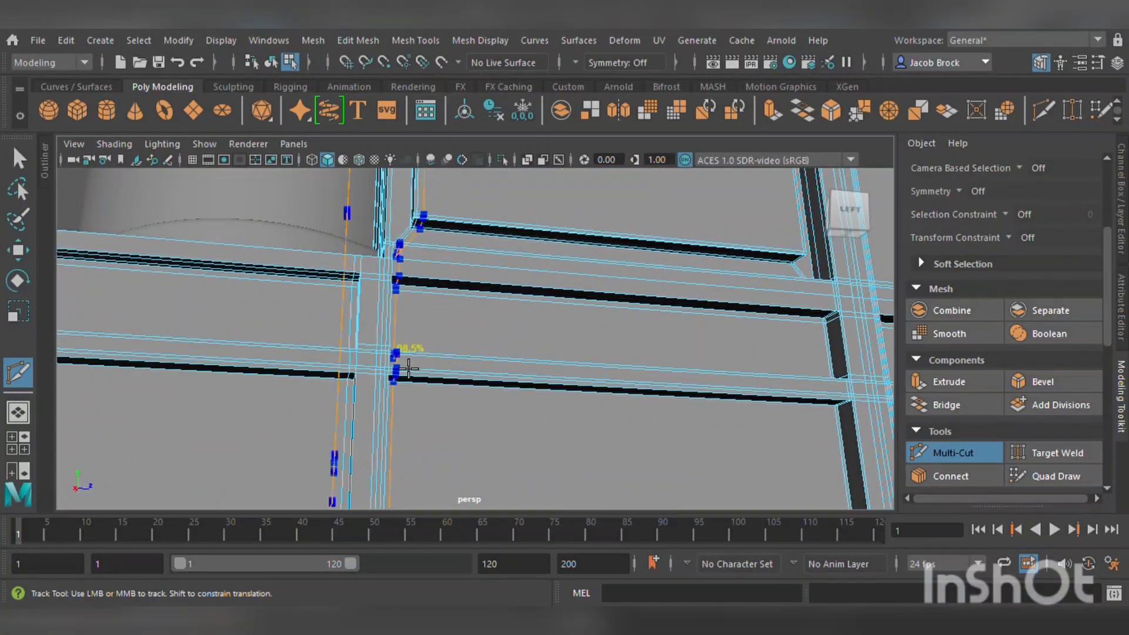
pyautogui.keyDown('alt'); pyautogui.moveTo(546, 428); pyautogui.dragTo(373, 393, button='middle'); pyautogui.keyUp('alt')
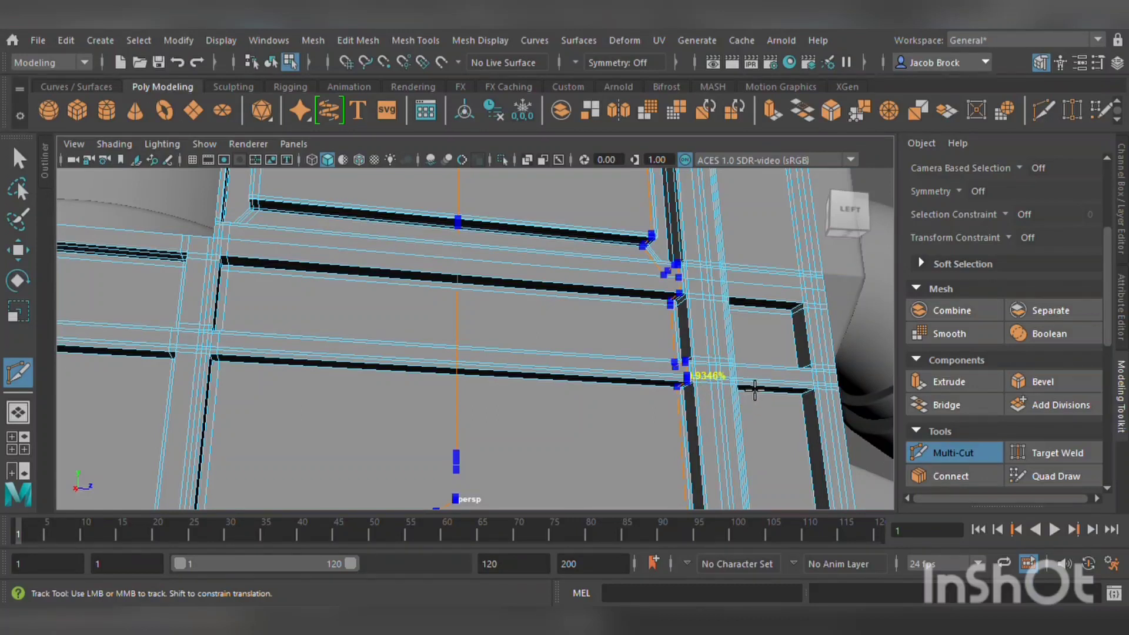
pyautogui.keyDown('ctrl'); pyautogui.click(739, 379); pyautogui.keyUp('ctrl')
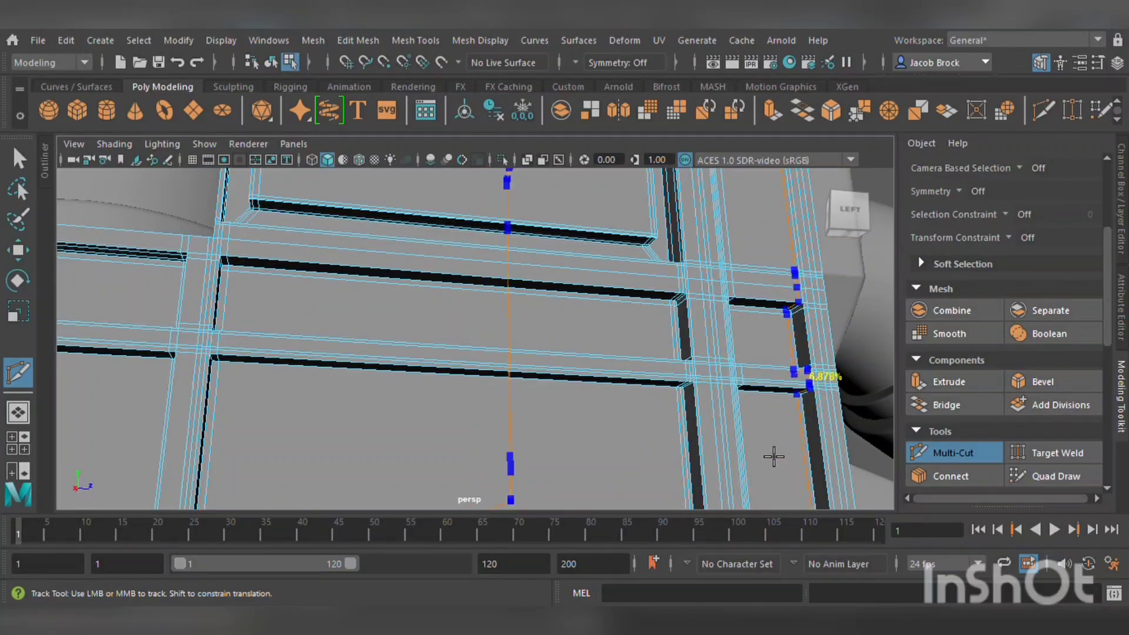
pyautogui.click(732, 390)
# - Leave Multi-Cut, turn on smooth preview for the body, and return to object mode with nothing selected
pyautogui.keyDown('alt'); pyautogui.moveTo(751, 461); pyautogui.dragTo(504, 391, button='right'); pyautogui.keyUp('alt')
pyautogui.keyDown('alt'); pyautogui.moveTo(504, 390); pyautogui.dragTo(487, 411); pyautogui.keyUp('alt')
pyautogui.click(20, 160)
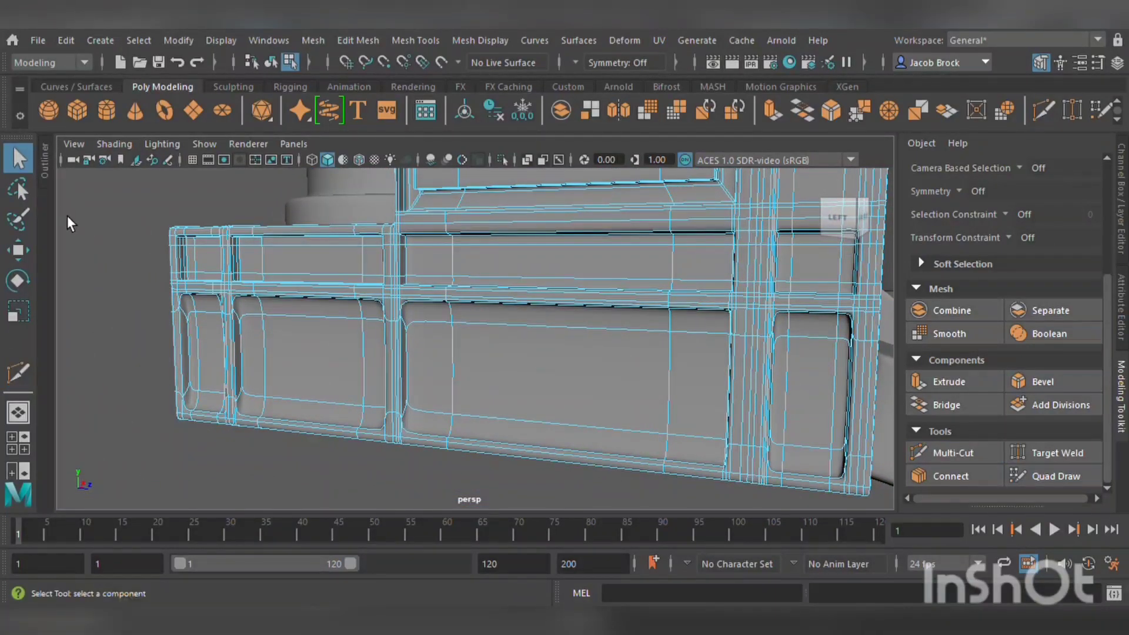
pyautogui.press('F8')
pyautogui.click(153, 232)
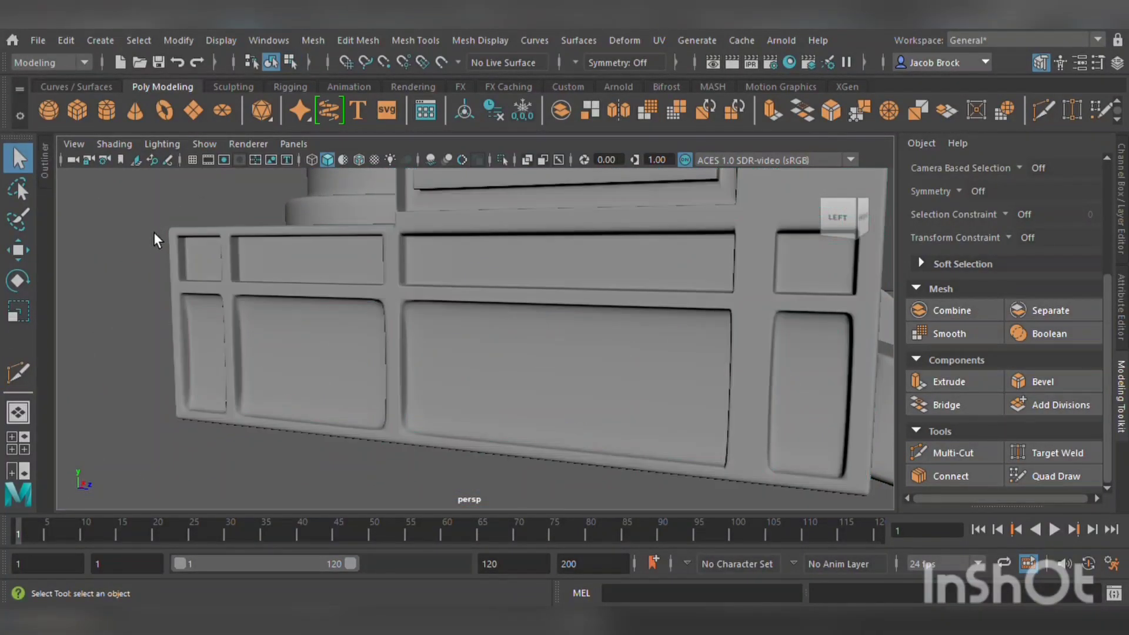
# - Examine the whole machine from its front and right side
pyautogui.keyDown('alt'); pyautogui.moveTo(153, 234); pyautogui.dragTo(534, 328); pyautogui.keyUp('alt')
pyautogui.scroll(-10, 461, 307)
pyautogui.scroll(-5, 534, 328)
pyautogui.keyDown('alt'); pyautogui.moveTo(546, 344); pyautogui.dragTo(676, 355, button='middle'); pyautogui.keyUp('alt')
pyautogui.scroll(4, 676, 356)
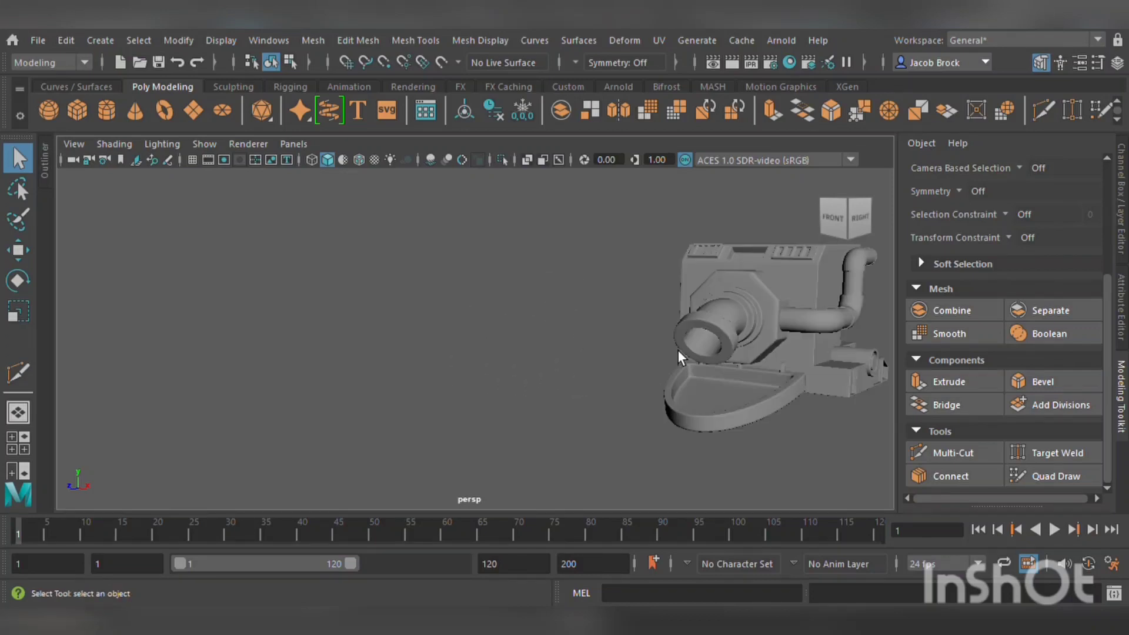
pyautogui.keyDown('alt'); pyautogui.moveTo(744, 363); pyautogui.dragTo(584, 379, button='middle'); pyautogui.keyUp('alt')
pyautogui.scroll(2, 651, 358)
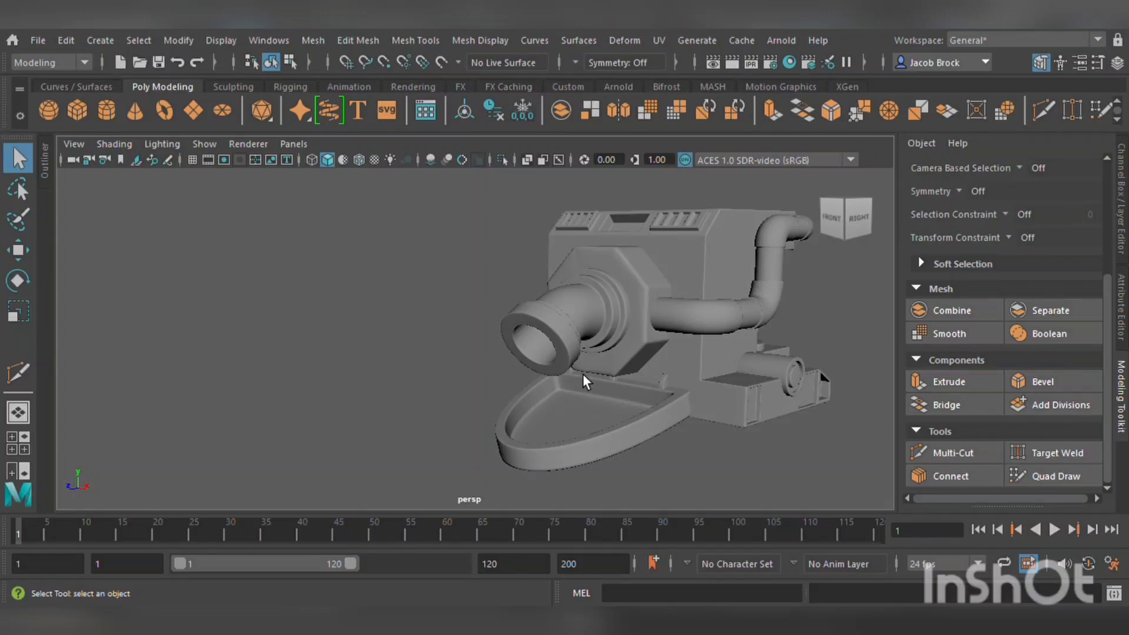
pyautogui.keyDown('alt'); pyautogui.moveTo(695, 311); pyautogui.dragTo(717, 333); pyautogui.keyUp('alt')
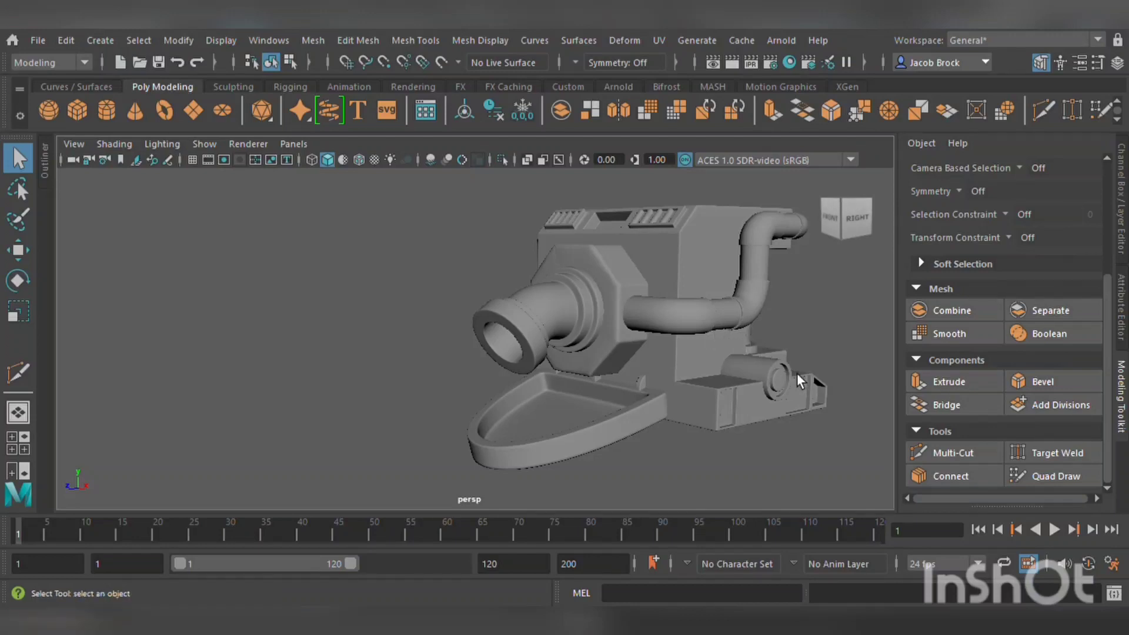
pyautogui.moveTo(674, 376)
pyautogui.keyDown('alt'); pyautogui.mouseDown()
pyautogui.moveTo(683, 381)
pyautogui.moveTo(693, 367)
pyautogui.mouseUp(); pyautogui.keyUp('alt')
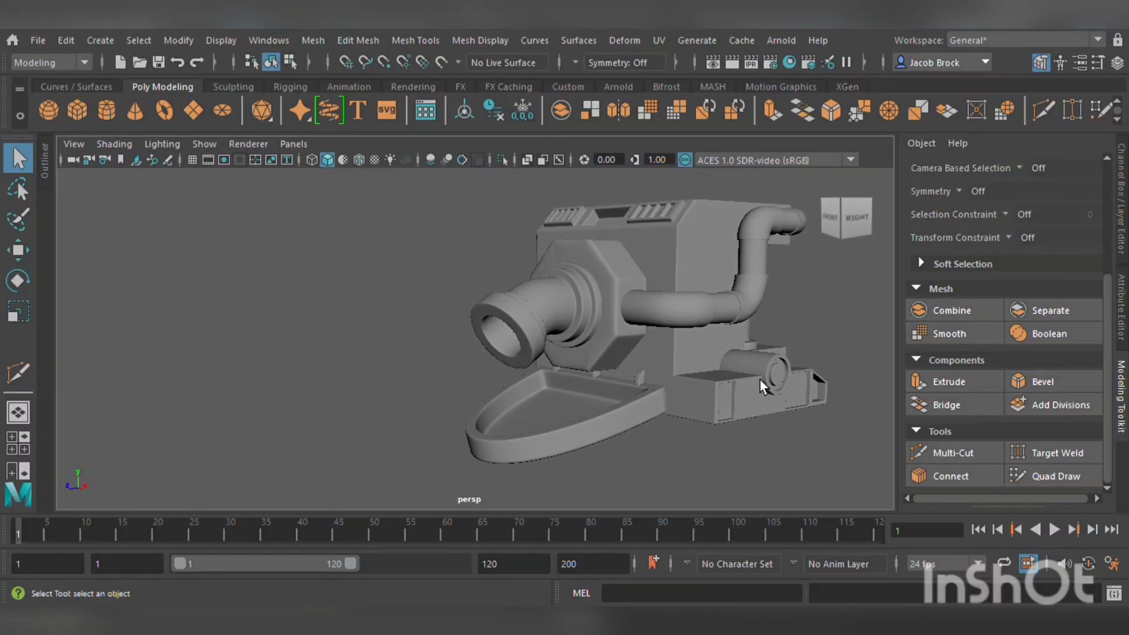
# - Select every part of the machine and assign a new Lambert material to the selection
pyautogui.click(698, 362)
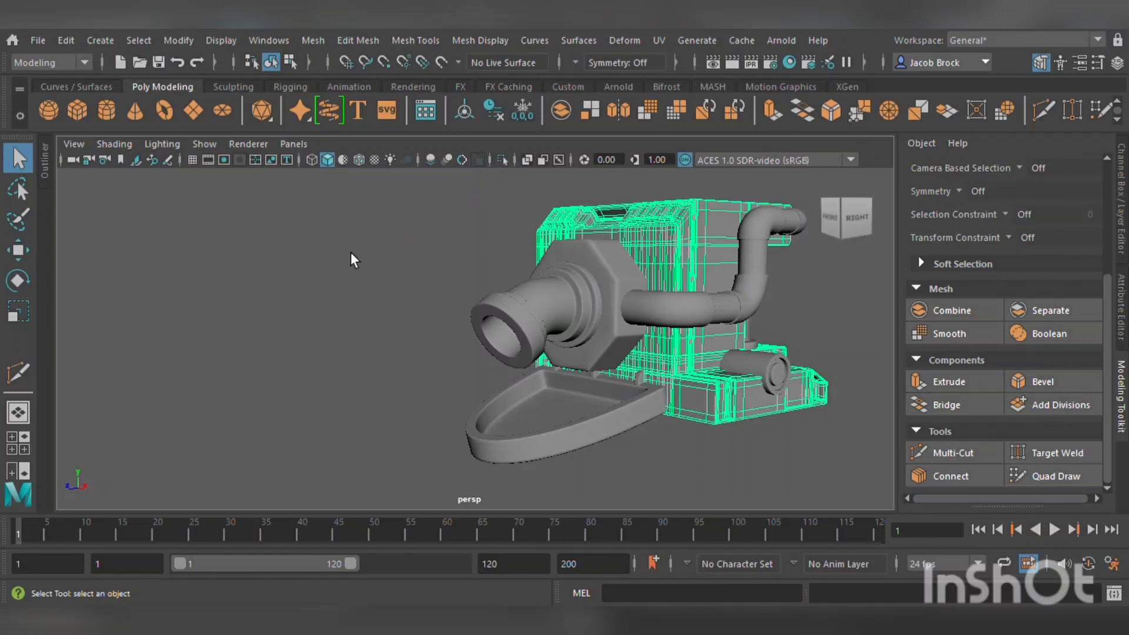
pyautogui.scroll(-3, 499, 246)
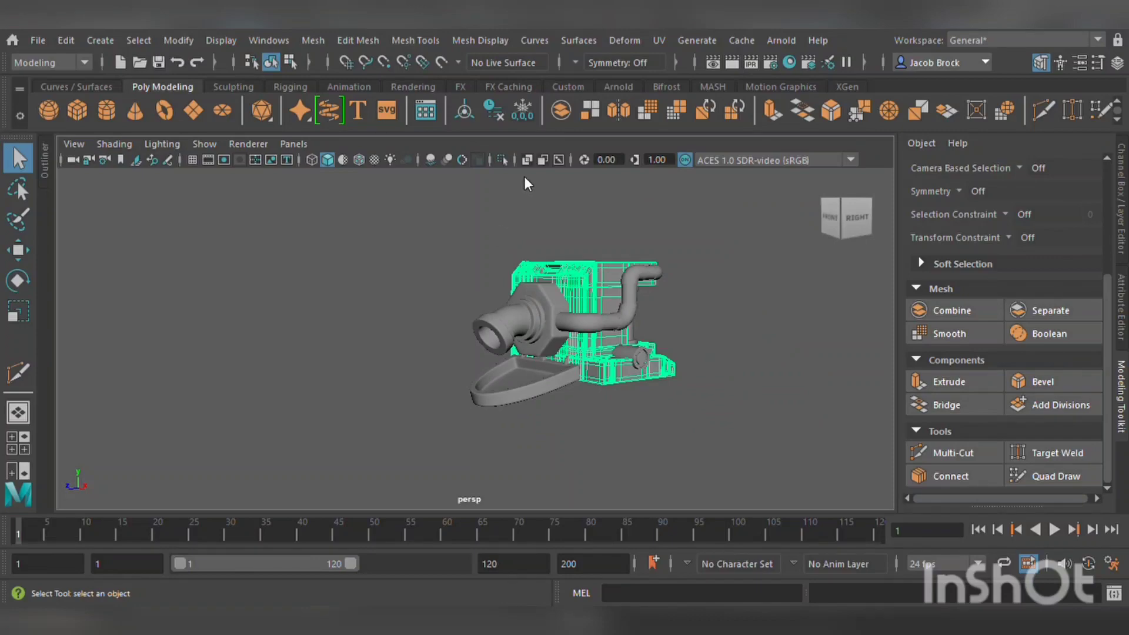
pyautogui.click(523, 248)
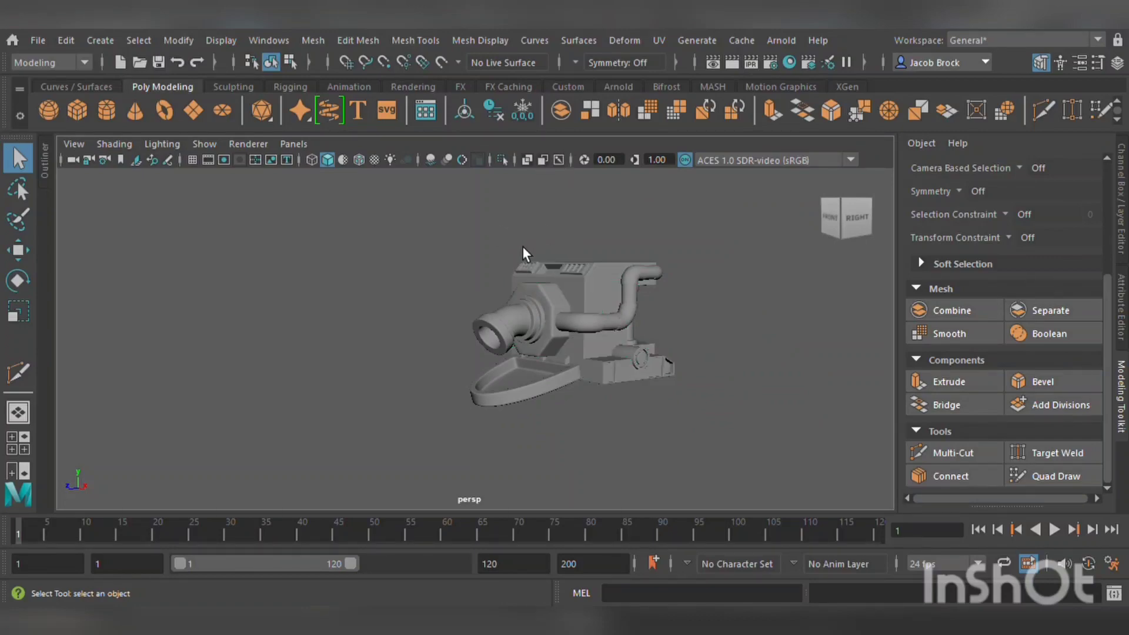
pyautogui.moveTo(333, 259); pyautogui.dragTo(837, 454)
pyautogui.scroll(5, 665, 383)
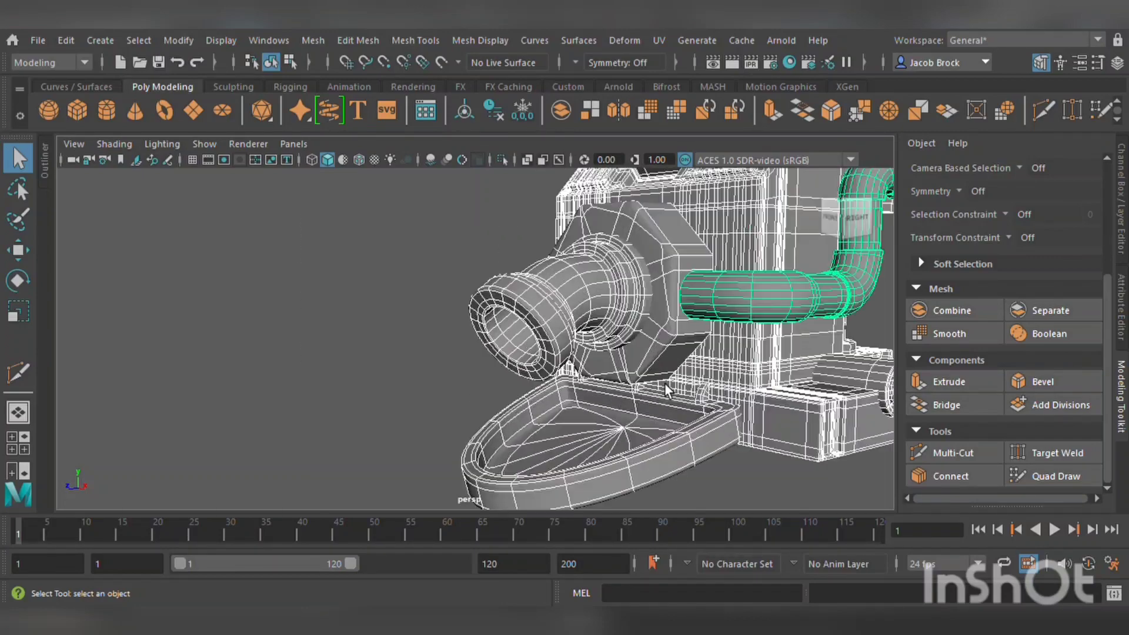
pyautogui.scroll(-5, 715, 345)
pyautogui.keyDown('alt'); pyautogui.moveTo(715, 345); pyautogui.dragTo(657, 337, button='middle'); pyautogui.keyUp('alt')
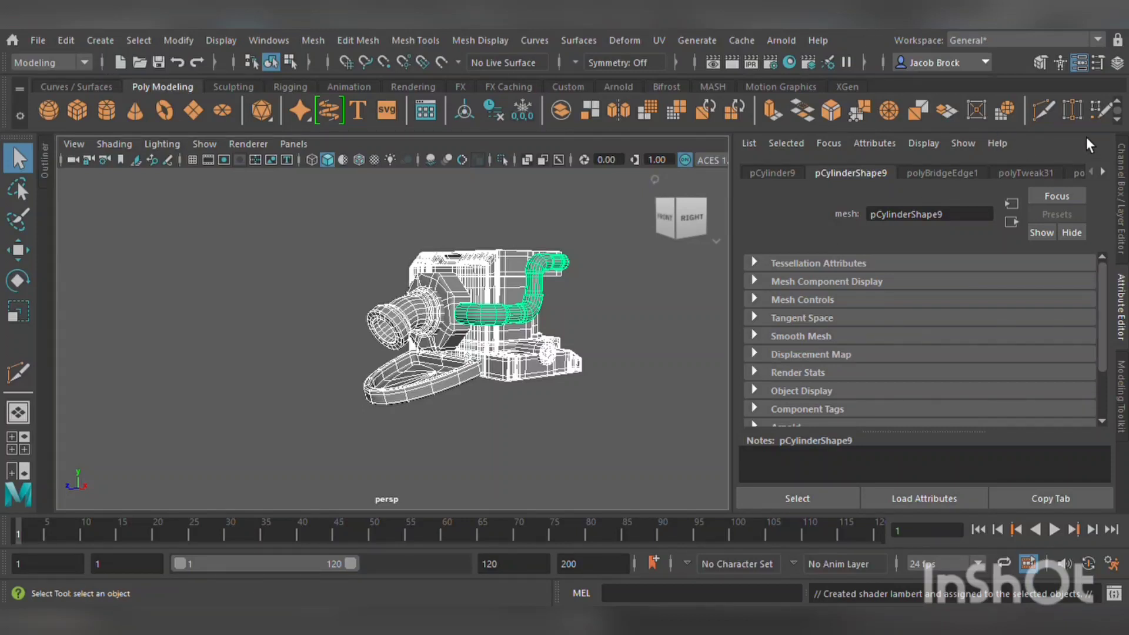
# - Open the attributes of the new lambert2 material
pyautogui.click(1111, 175)
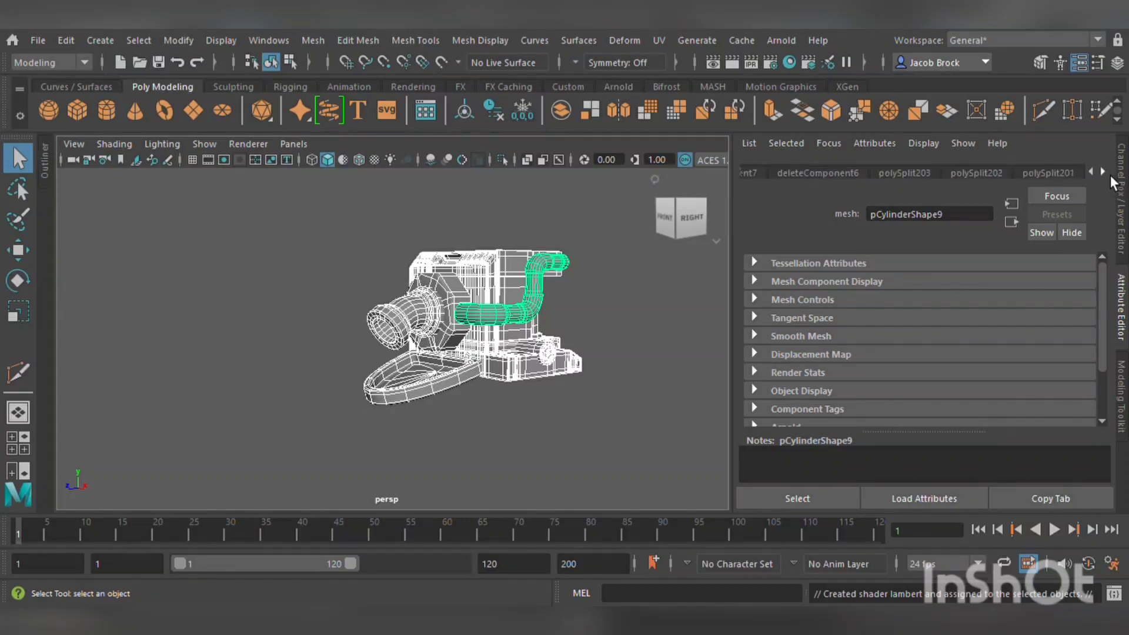
pyautogui.click(1110, 175)
pyautogui.click(1112, 179)
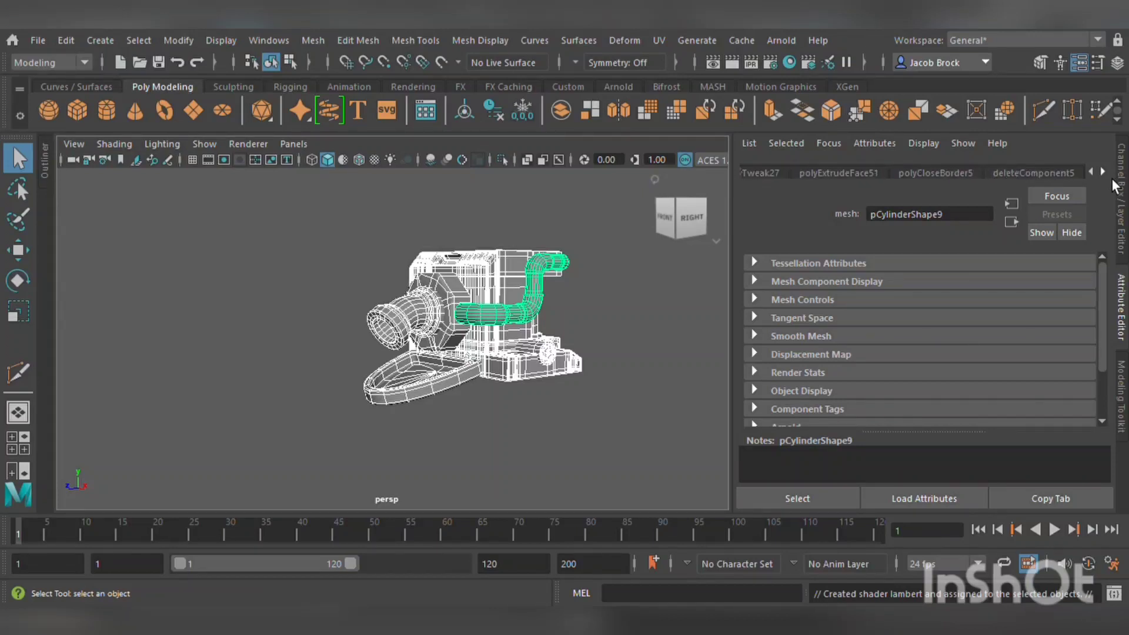
pyautogui.click(1112, 178)
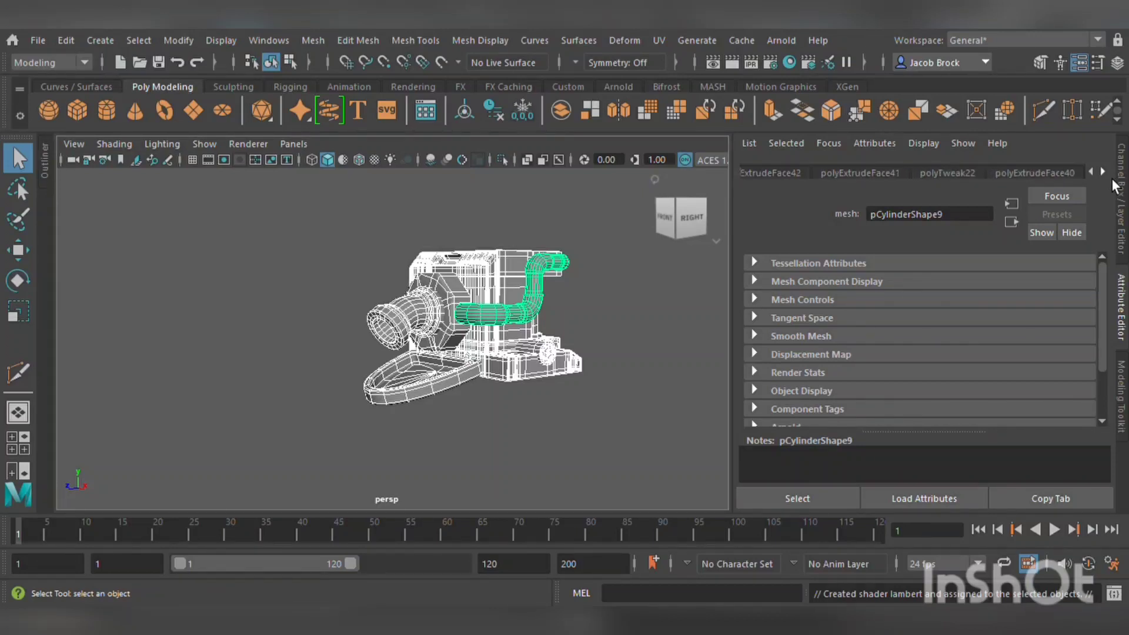
pyautogui.click(1112, 180)
pyautogui.click(1112, 180)
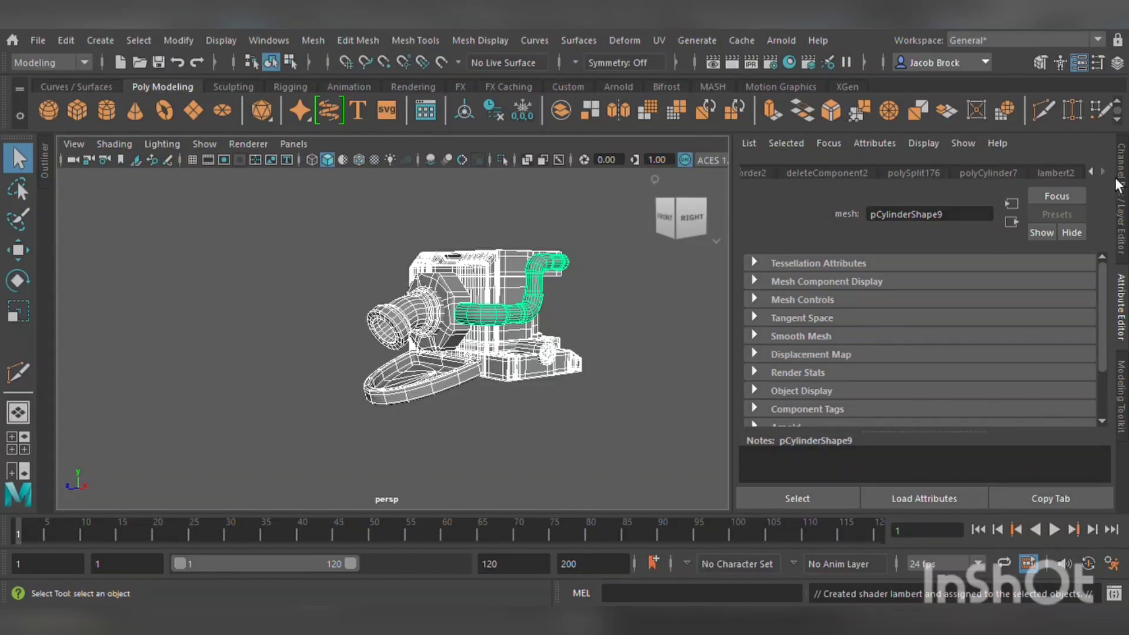
pyautogui.click(1080, 177)
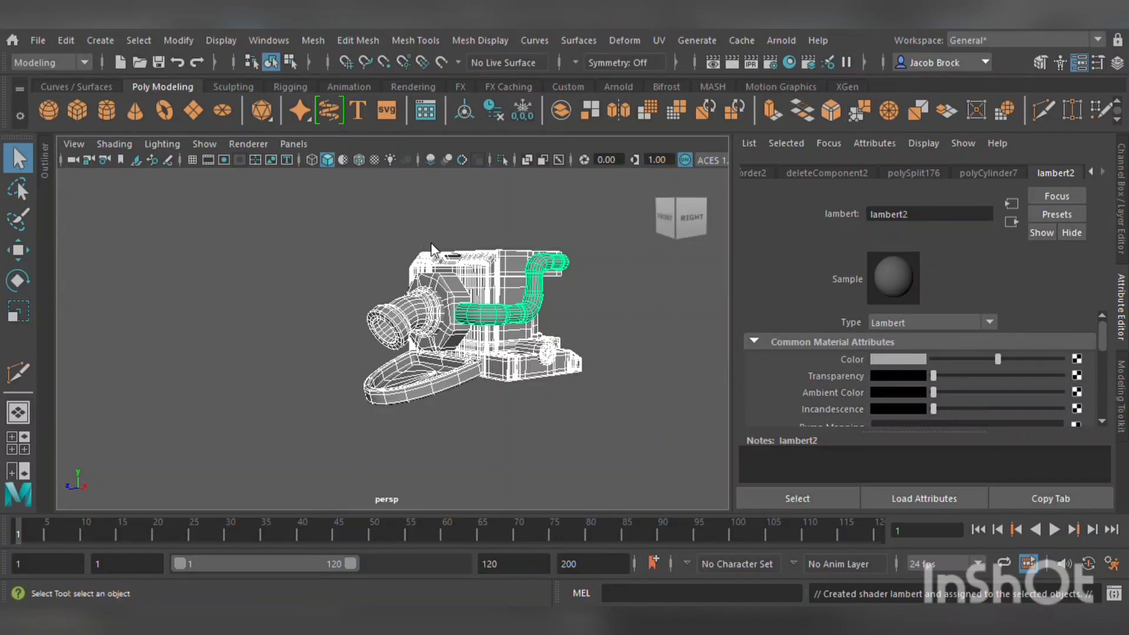
# - Set the lambert2 material's color to a mustard yellow and deselect the machine
pyautogui.click(410, 312)
pyautogui.moveTo(410, 312); pyautogui.dragTo(404, 320)
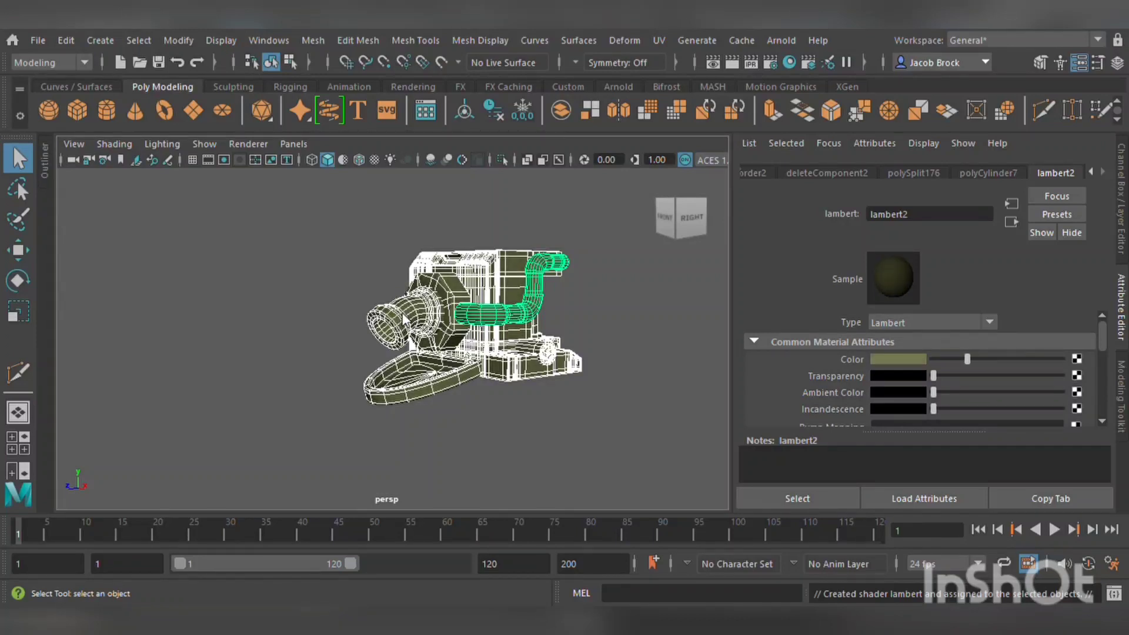
pyautogui.moveTo(450, 471); pyautogui.dragTo(447, 475)
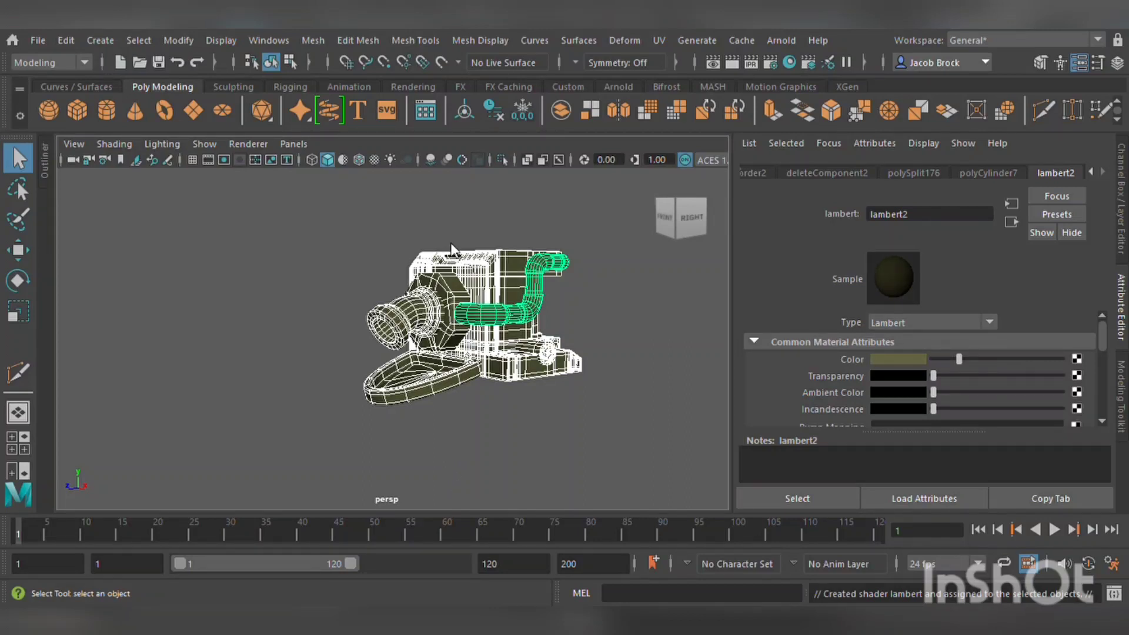
pyautogui.click(425, 323)
pyautogui.moveTo(425, 323); pyautogui.dragTo(422, 335)
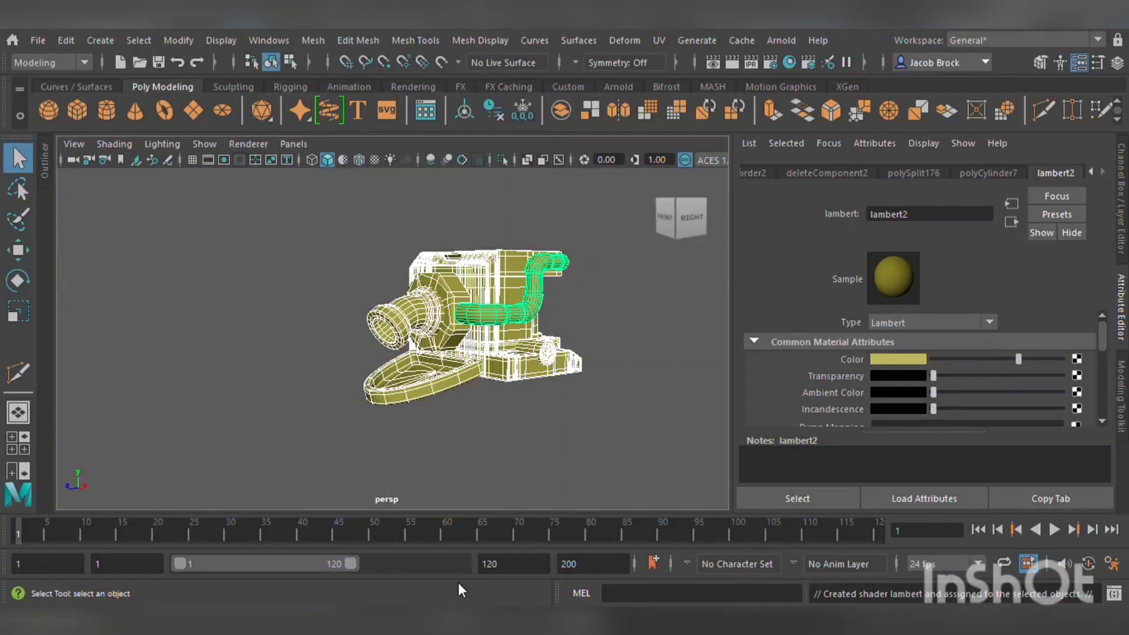
pyautogui.click(660, 373)
# - Examine the yellow material on the machine from the front and right side
pyautogui.scroll(3, 641, 390)
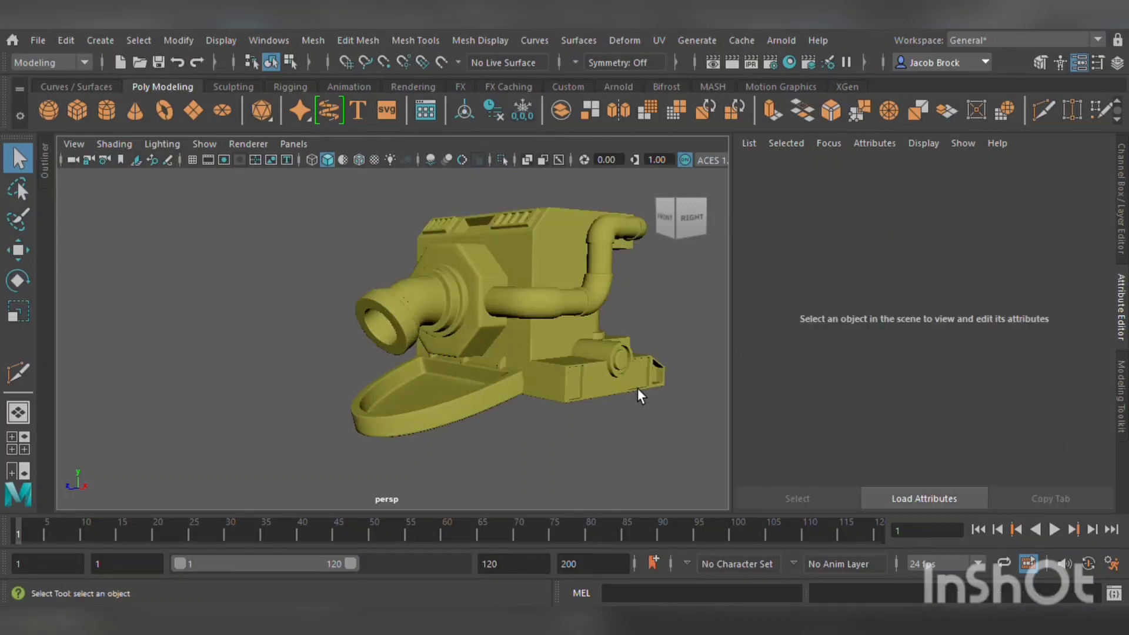
pyautogui.keyDown('alt'); pyautogui.moveTo(640, 390); pyautogui.dragTo(594, 394, button='middle'); pyautogui.keyUp('alt')
pyautogui.scroll(3, 594, 393)
pyautogui.keyDown('alt'); pyautogui.moveTo(595, 392); pyautogui.dragTo(611, 352); pyautogui.keyUp('alt')
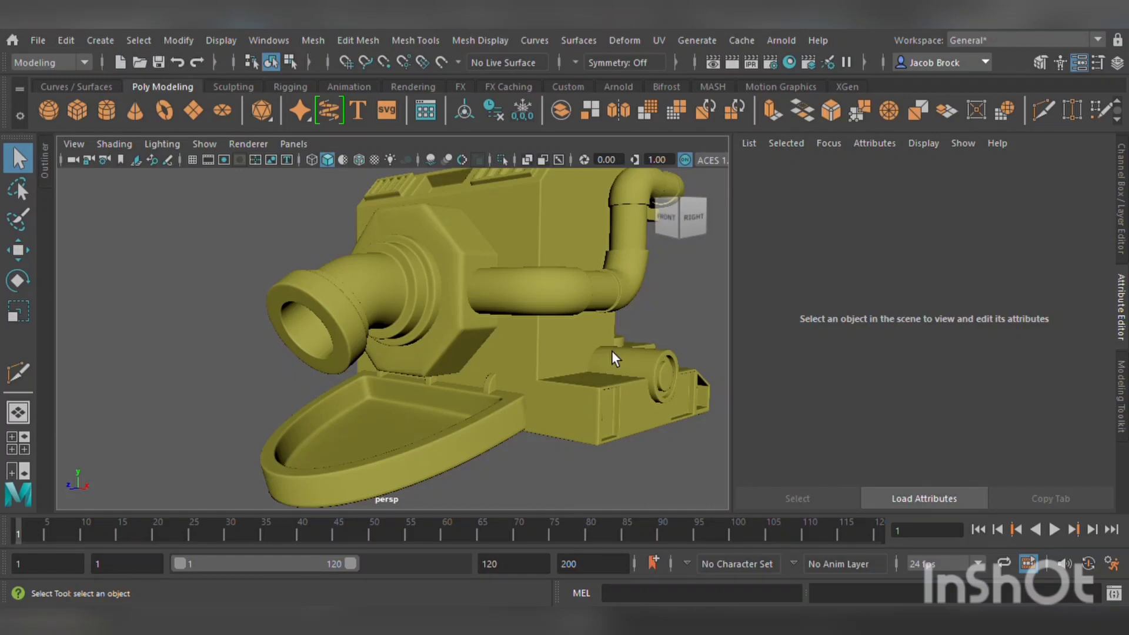
pyautogui.scroll(-3, 612, 353)
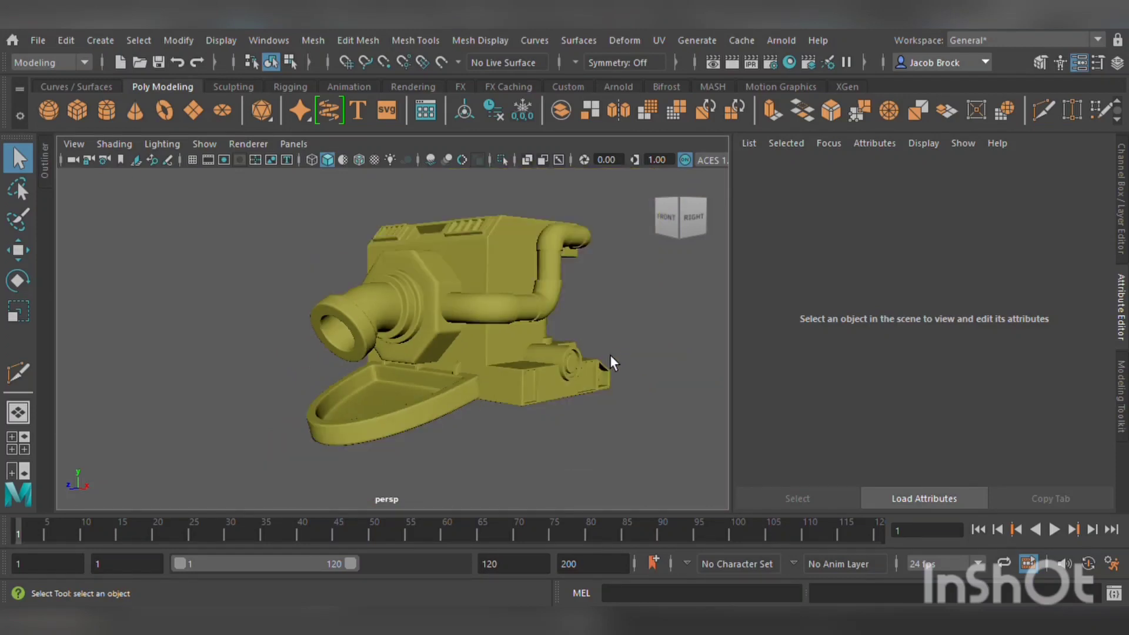
pyautogui.scroll(3, 609, 359)
pyautogui.keyDown('alt'); pyautogui.moveTo(609, 359); pyautogui.dragTo(522, 370); pyautogui.keyUp('alt')
pyautogui.scroll(3, 600, 359)
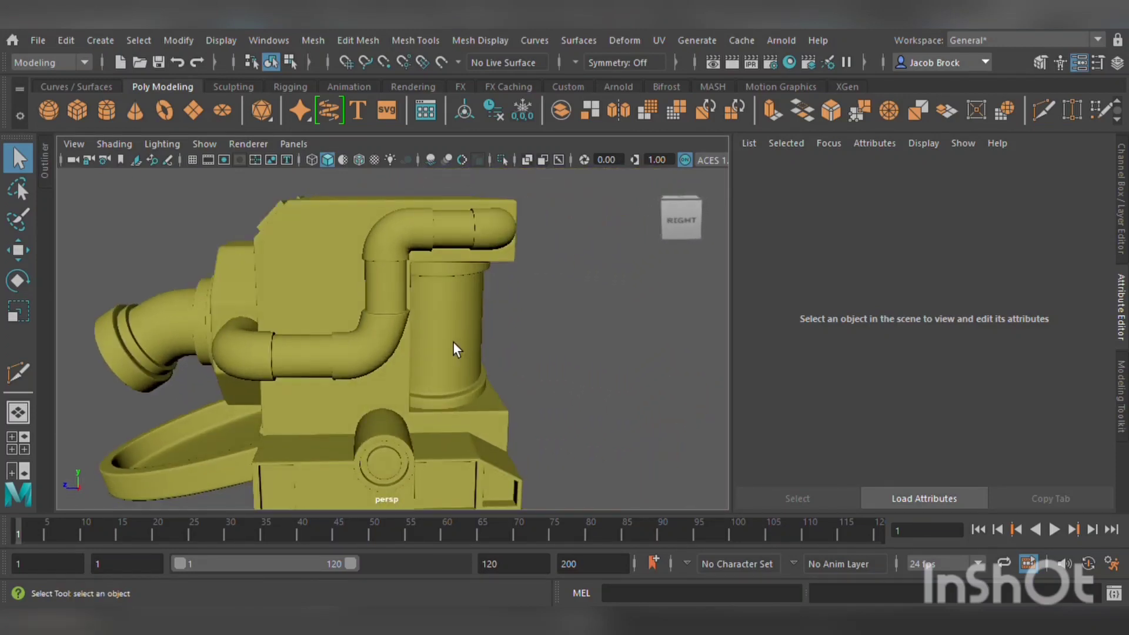
pyautogui.click(370, 328)
pyautogui.keyDown('alt'); pyautogui.moveTo(370, 327); pyautogui.dragTo(449, 339, button='middle'); pyautogui.keyUp('alt')
pyautogui.click(388, 348)
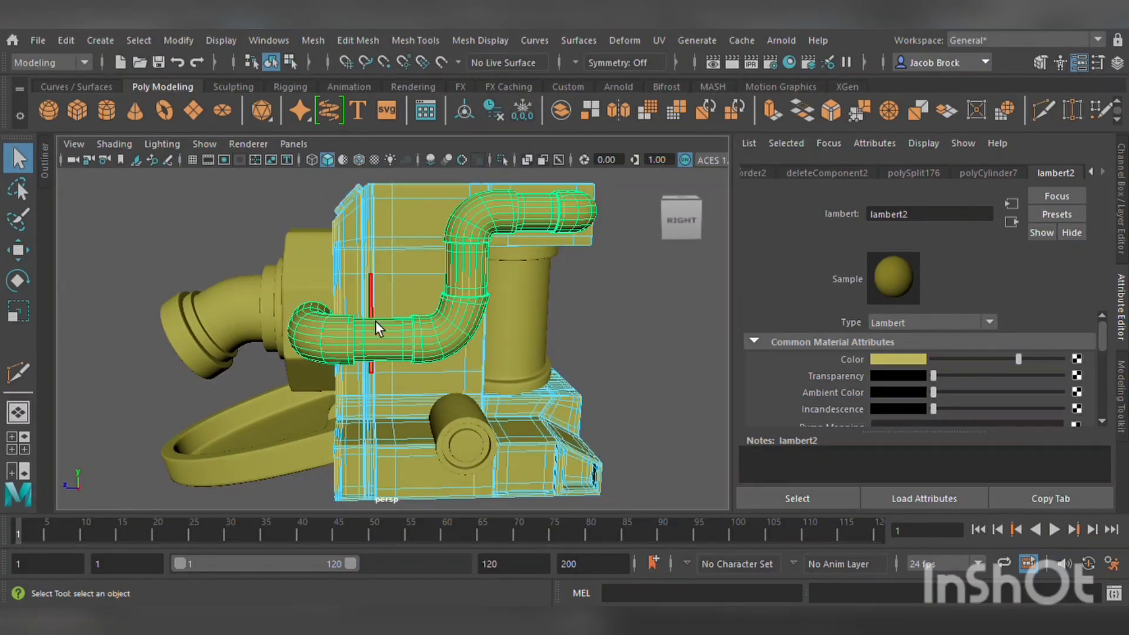
pyautogui.click(595, 256)
pyautogui.click(594, 212)
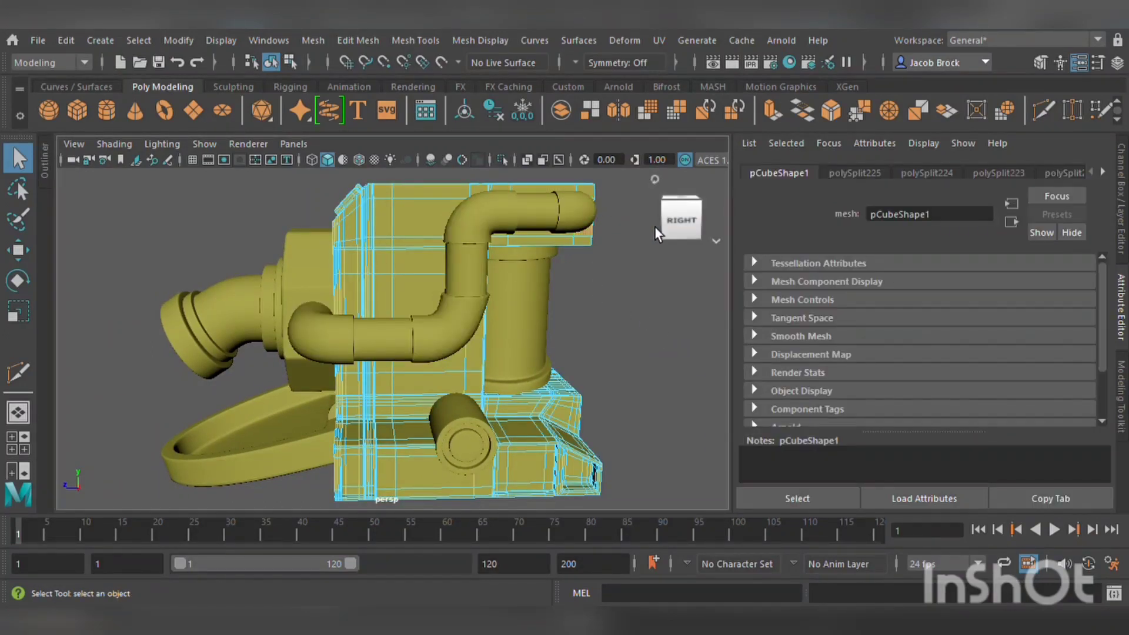
pyautogui.click(622, 240)
pyautogui.click(544, 214)
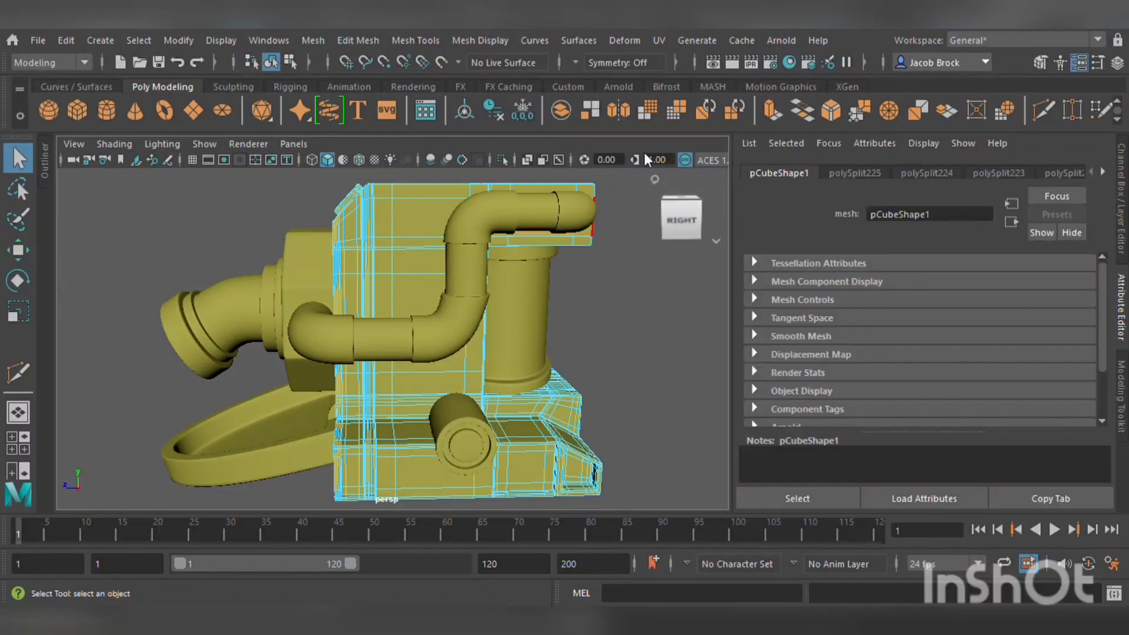
pyautogui.click(616, 274)
# - Assign a new Lambert material to the two horizontal straight sections of the side pipe and darken its color to near black
pyautogui.click(571, 206)
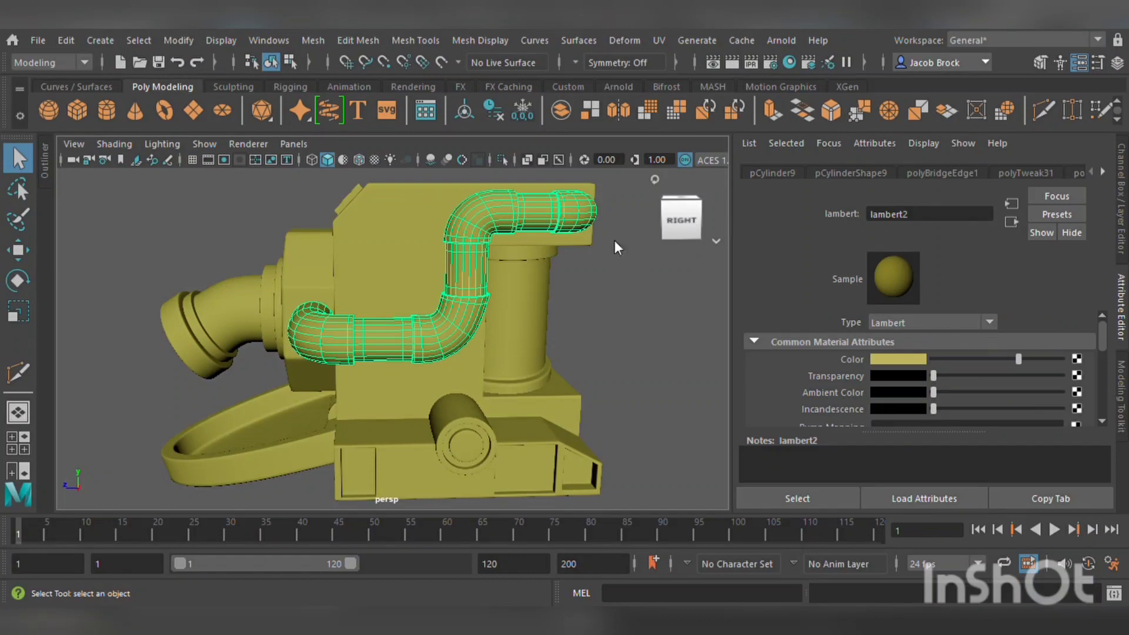
pyautogui.click(602, 224)
pyautogui.scroll(4, 408, 276)
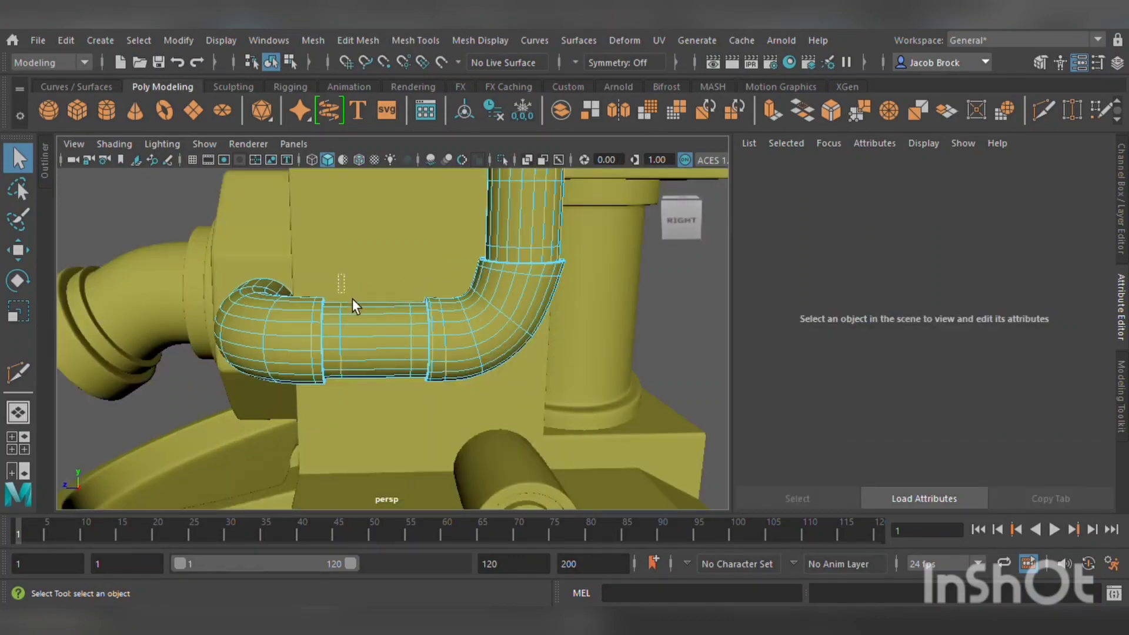
pyautogui.moveTo(351, 298); pyautogui.dragTo(424, 432)
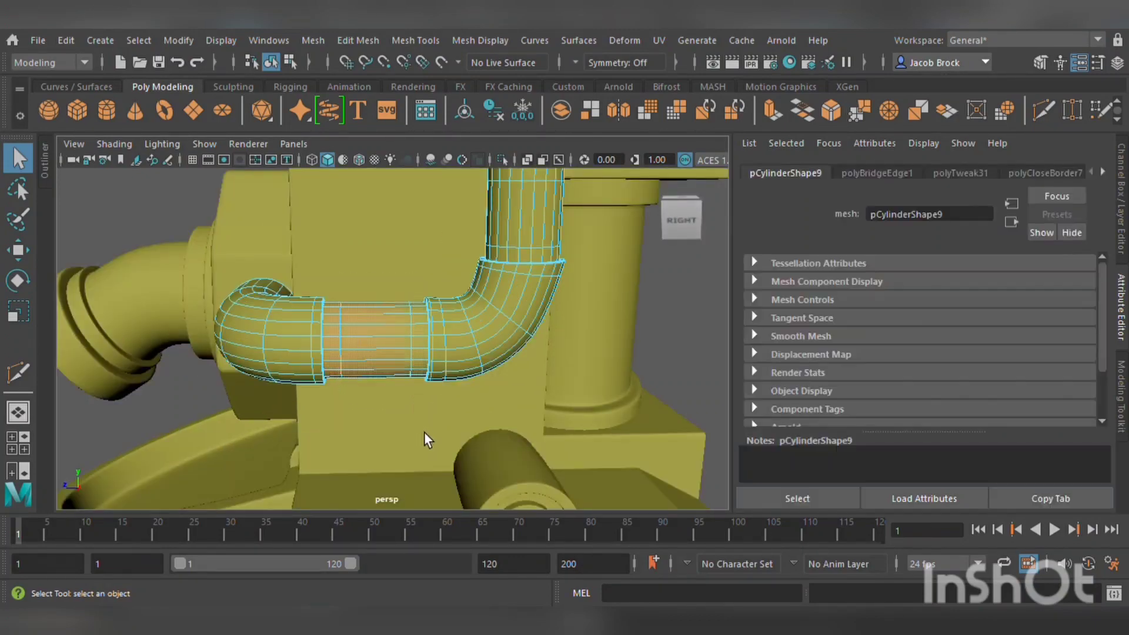
pyautogui.keyDown('alt'); pyautogui.moveTo(542, 347); pyautogui.dragTo(416, 401, button='middle'); pyautogui.keyUp('alt')
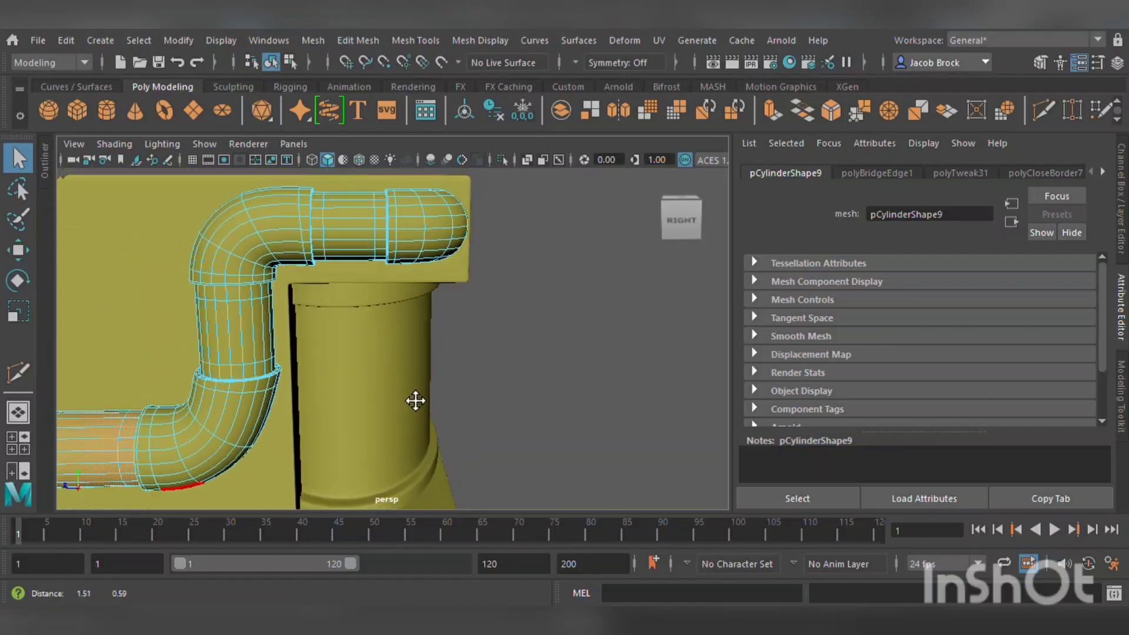
pyautogui.moveTo(323, 176); pyautogui.dragTo(385, 292)
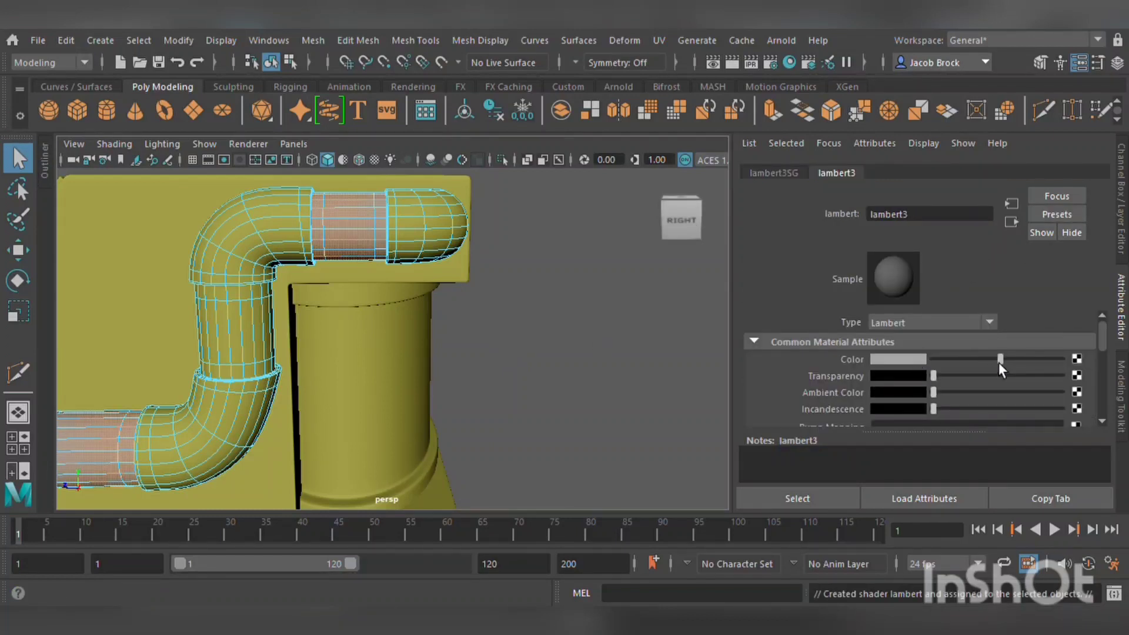
pyautogui.moveTo(999, 362); pyautogui.dragTo(948, 360)
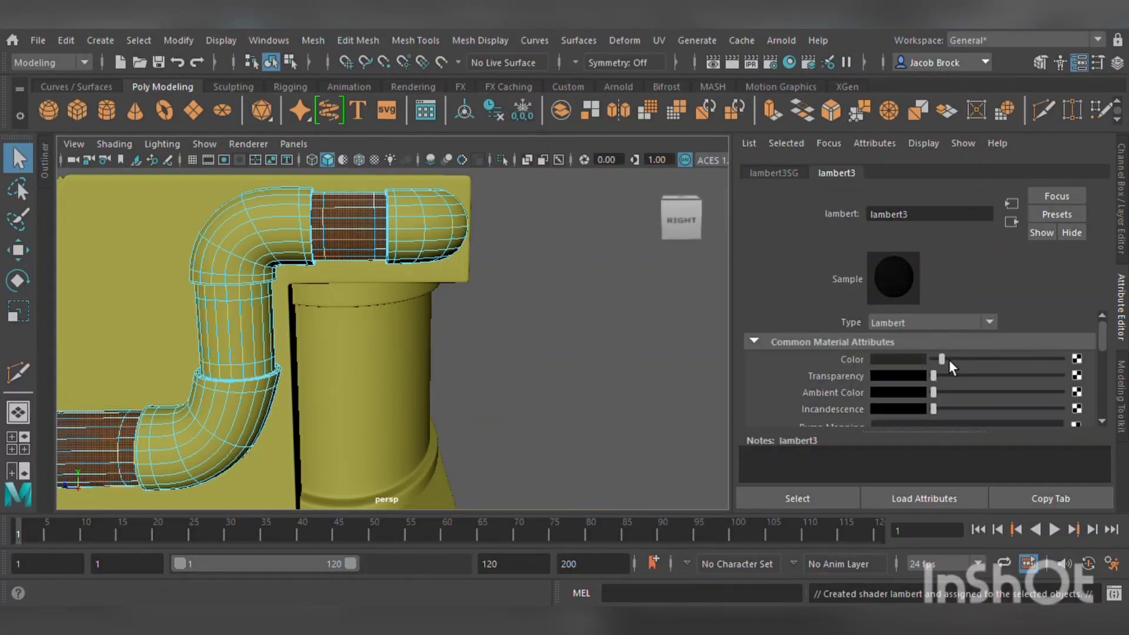
pyautogui.click(570, 315)
# - Select the side faces of the large cylinder at the machine's back and assign the near-black lambert3 material to them
pyautogui.scroll(-5, 569, 324)
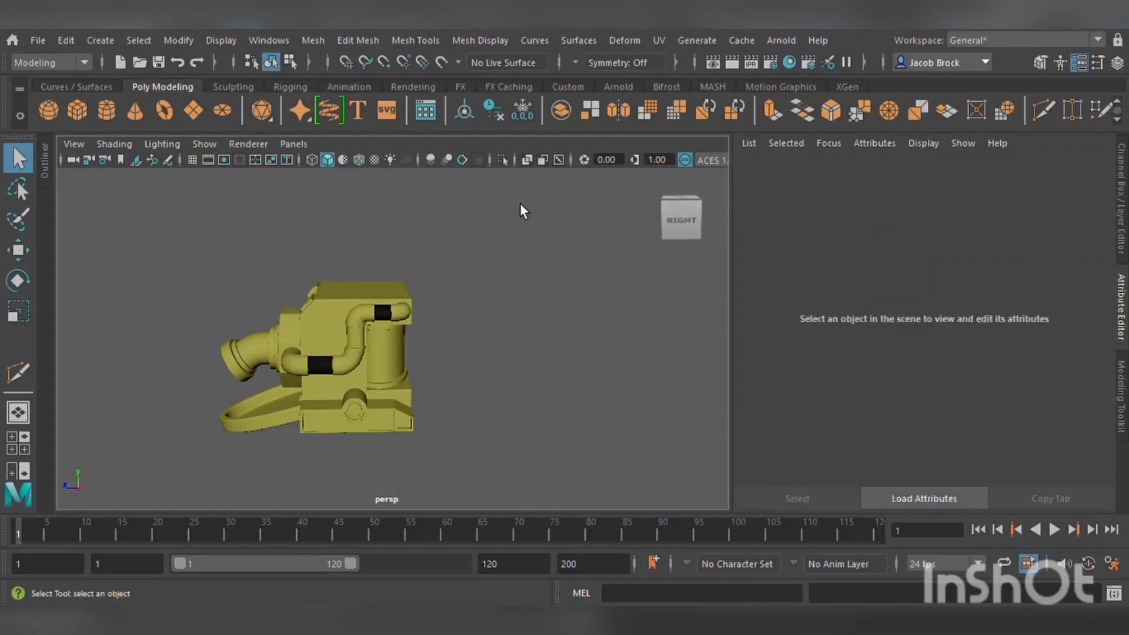
pyautogui.keyDown('alt'); pyautogui.moveTo(524, 212); pyautogui.dragTo(436, 302); pyautogui.keyUp('alt')
pyautogui.scroll(5, 435, 302)
pyautogui.scroll(-3, 408, 351)
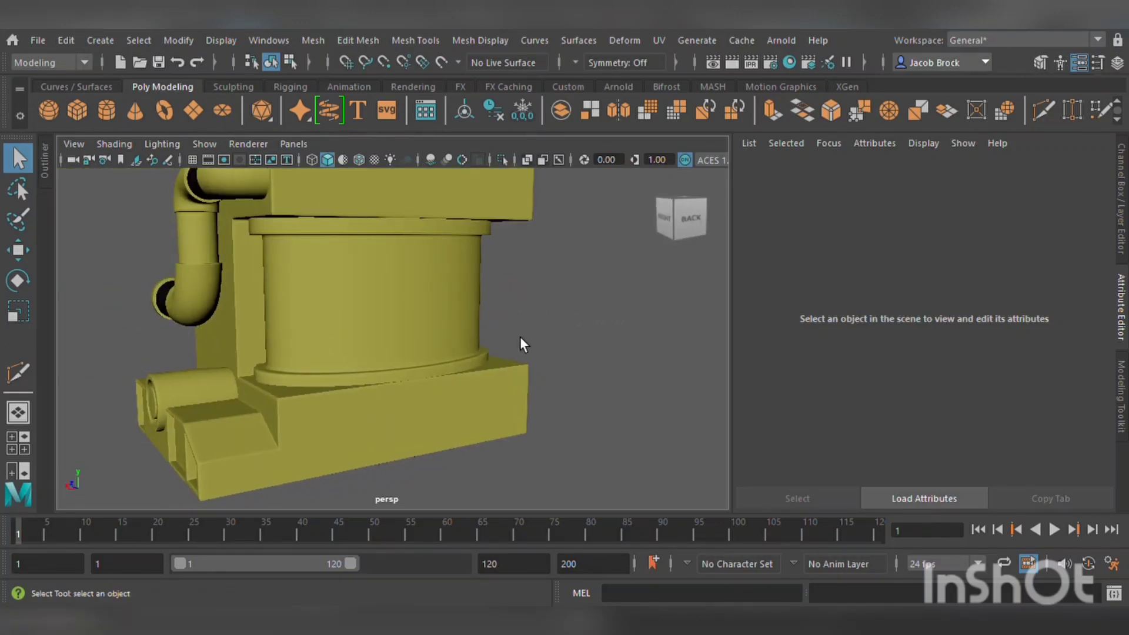
pyautogui.click(359, 310)
pyautogui.moveTo(359, 310)
pyautogui.keyDown('alt'); pyautogui.mouseDown()
pyautogui.moveTo(377, 314)
pyautogui.moveTo(363, 309)
pyautogui.mouseUp(); pyautogui.keyUp('alt')
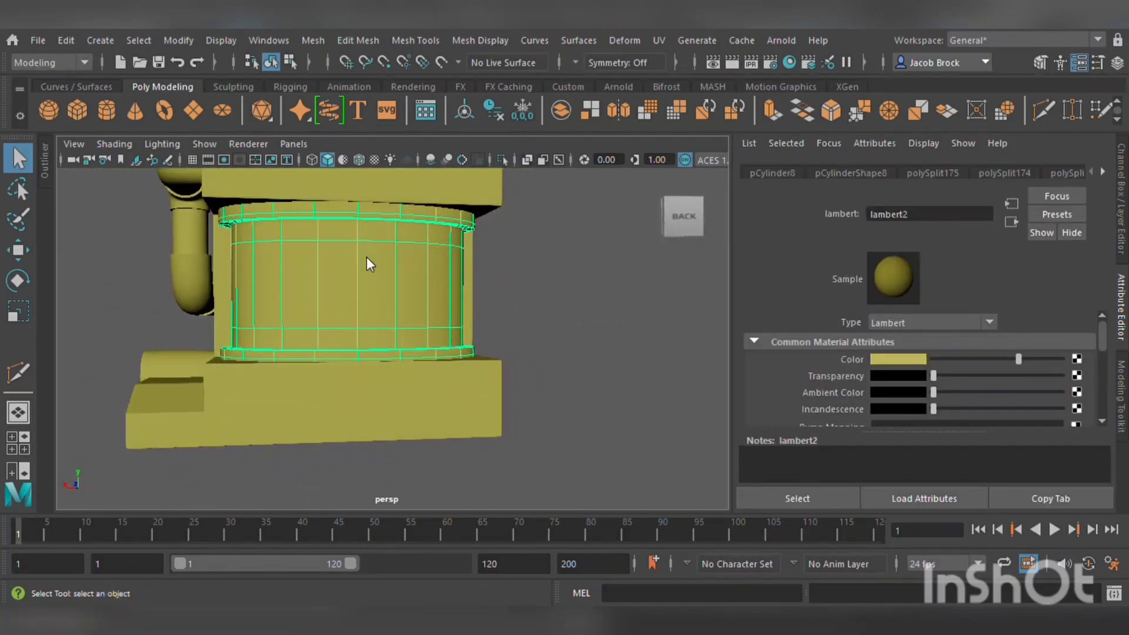
pyautogui.moveTo(348, 217); pyautogui.dragTo(347, 259, button='right')
pyautogui.keyDown('alt'); pyautogui.moveTo(239, 248); pyautogui.dragTo(489, 348); pyautogui.keyUp('alt')
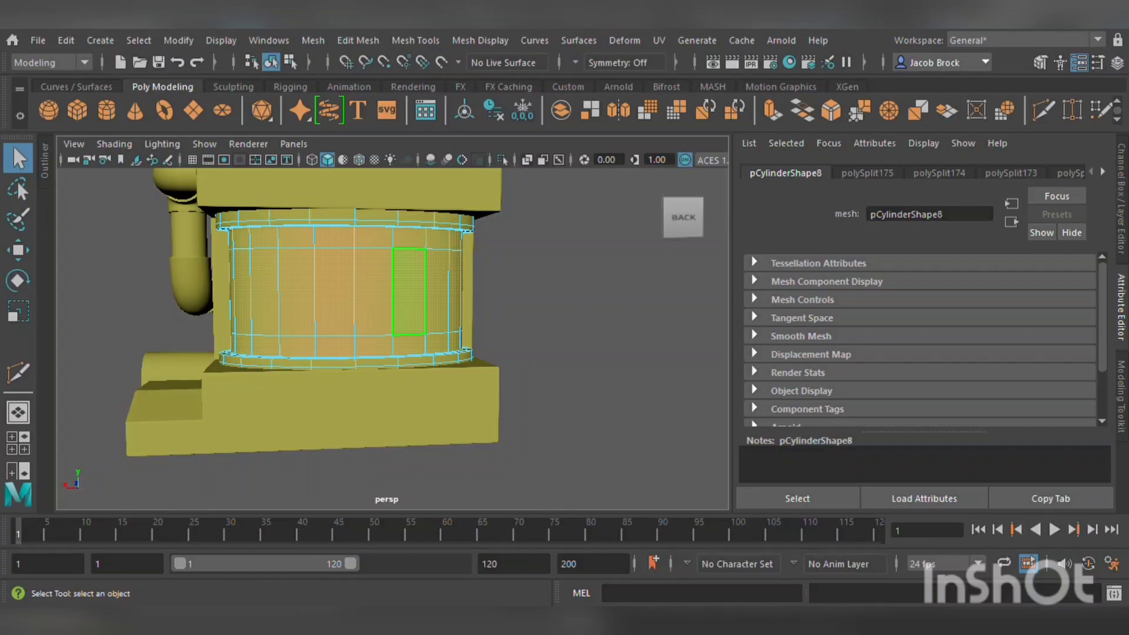
pyautogui.press('Delete')
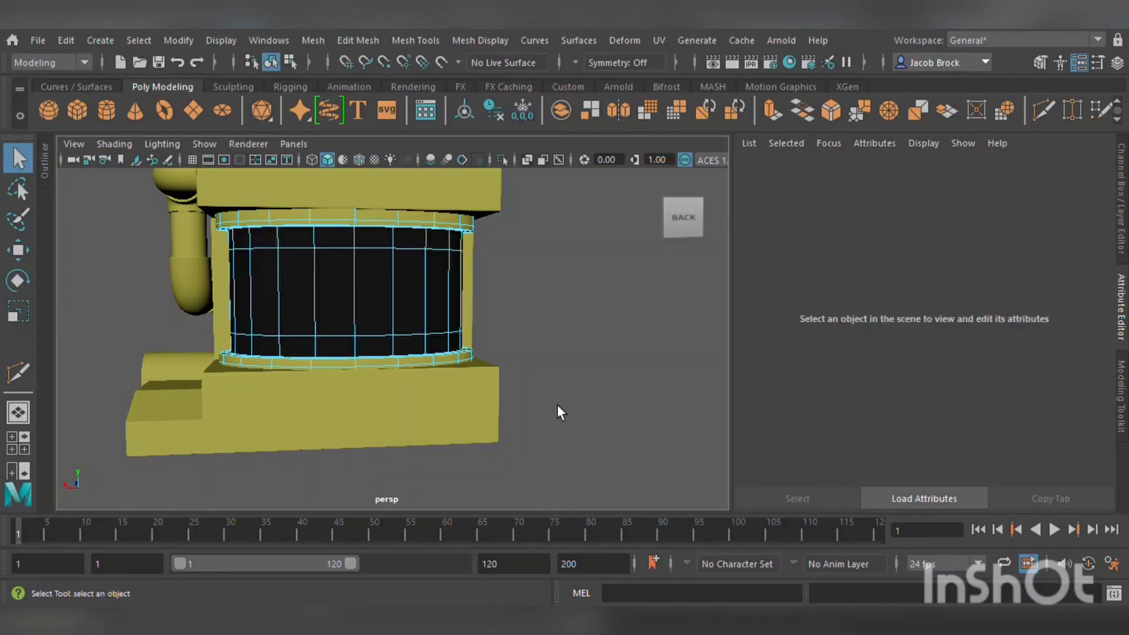
# - Select the face loops of the flange where the front nozzle's rear collar meets the octagonal housing
pyautogui.scroll(-5, 418, 390)
pyautogui.keyDown('alt'); pyautogui.moveTo(419, 390); pyautogui.dragTo(668, 385); pyautogui.keyUp('alt')
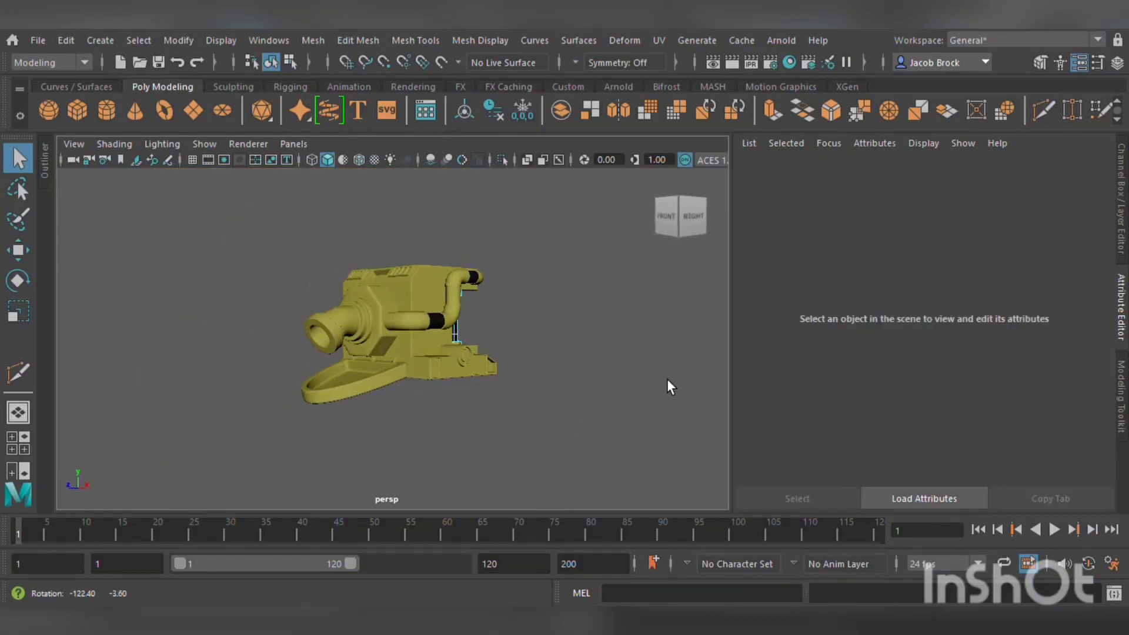
pyautogui.scroll(5, 509, 377)
pyautogui.scroll(-3, 510, 376)
pyautogui.keyDown('alt'); pyautogui.moveTo(471, 370); pyautogui.dragTo(444, 386); pyautogui.keyUp('alt')
pyautogui.click(441, 387)
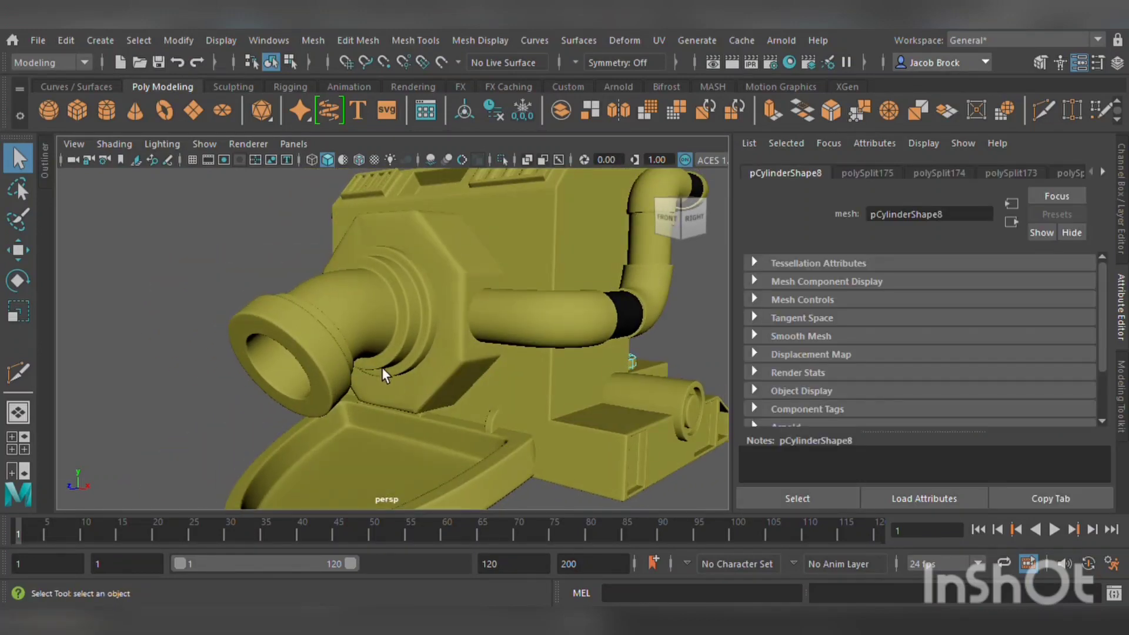
pyautogui.press('w')
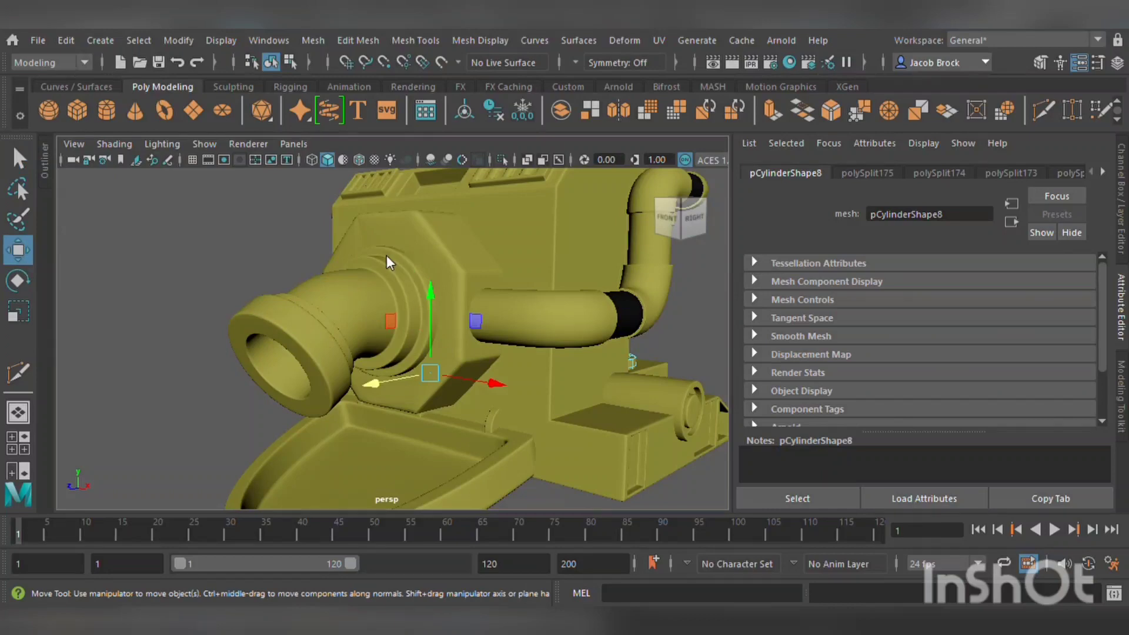
pyautogui.click(421, 332)
pyautogui.scroll(6, 424, 334)
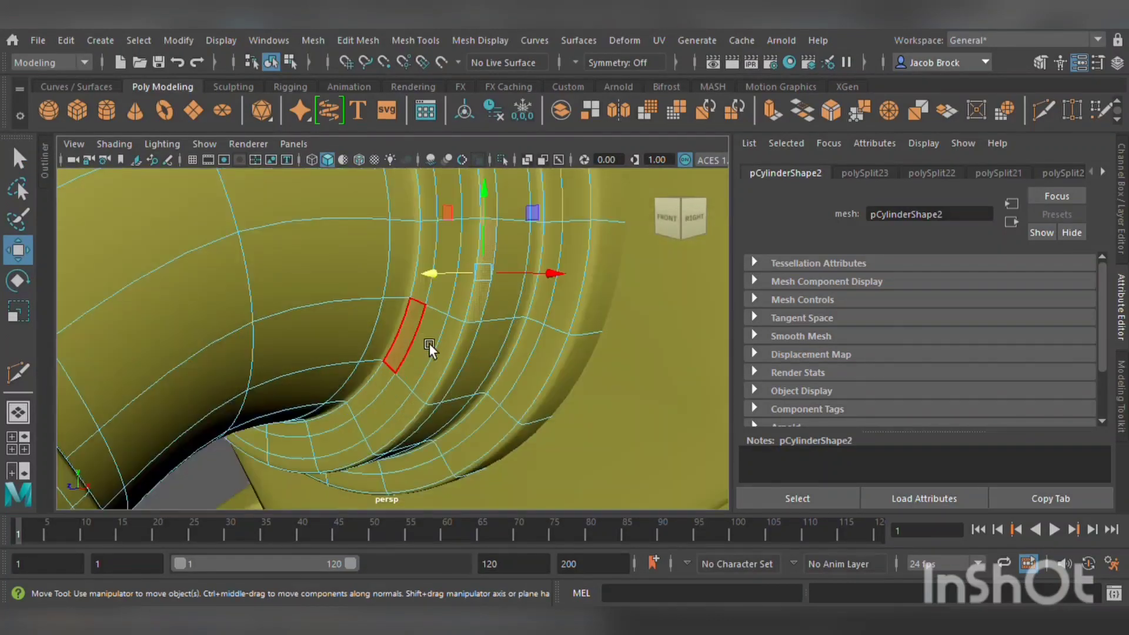
pyautogui.keyDown('alt'); pyautogui.moveTo(429, 345); pyautogui.dragTo(457, 377); pyautogui.keyUp('alt')
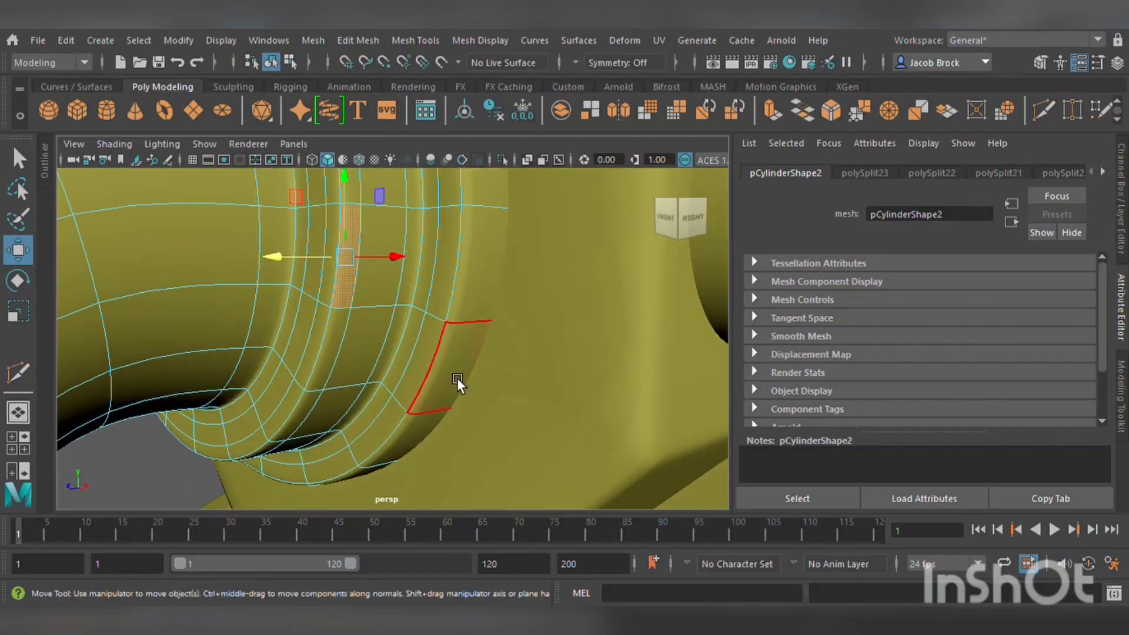
pyautogui.keyDown('shift'); pyautogui.click(412, 376); pyautogui.keyUp('shift')
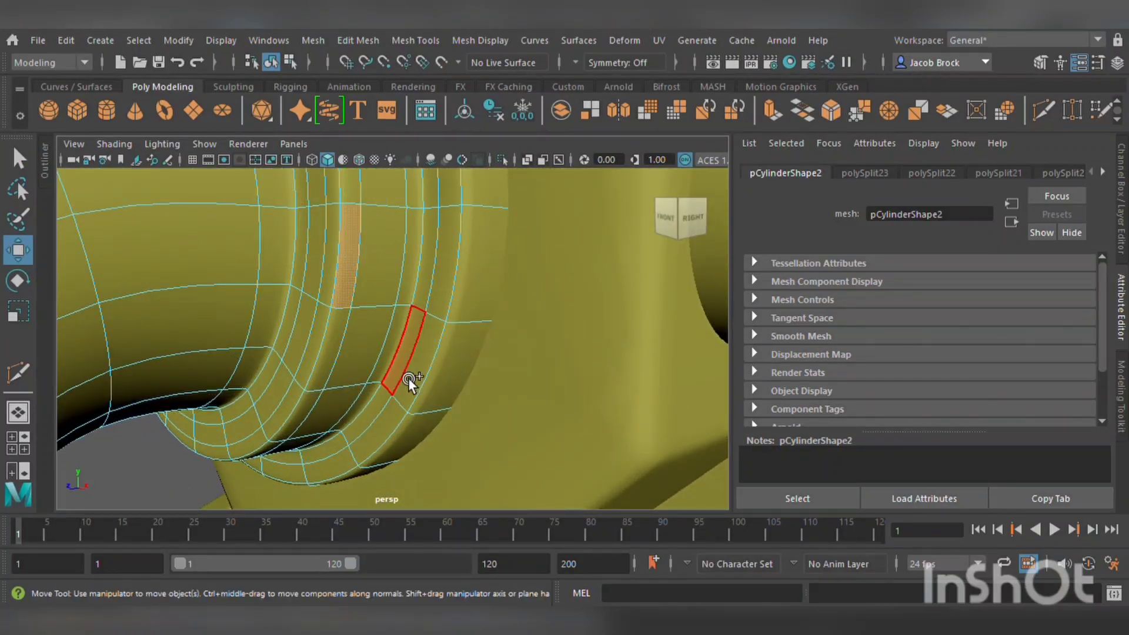
pyautogui.click(435, 297)
pyautogui.keyDown('shift'); pyautogui.doubleClick(419, 348); pyautogui.keyUp('shift')
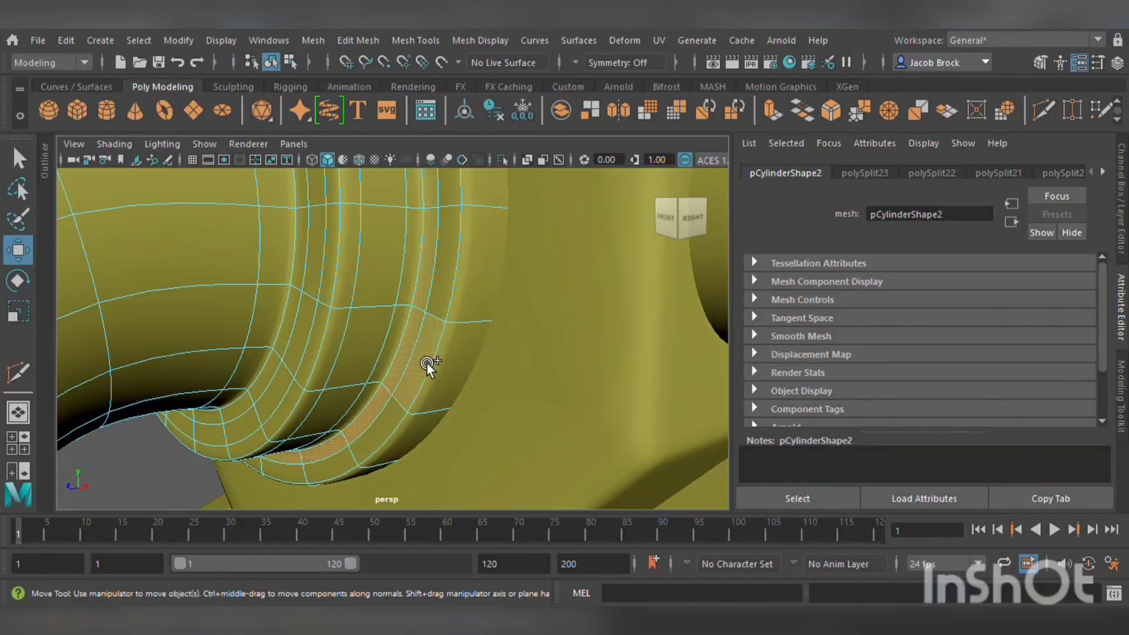
pyautogui.keyDown('shift'); pyautogui.doubleClick(494, 301); pyautogui.keyUp('shift')
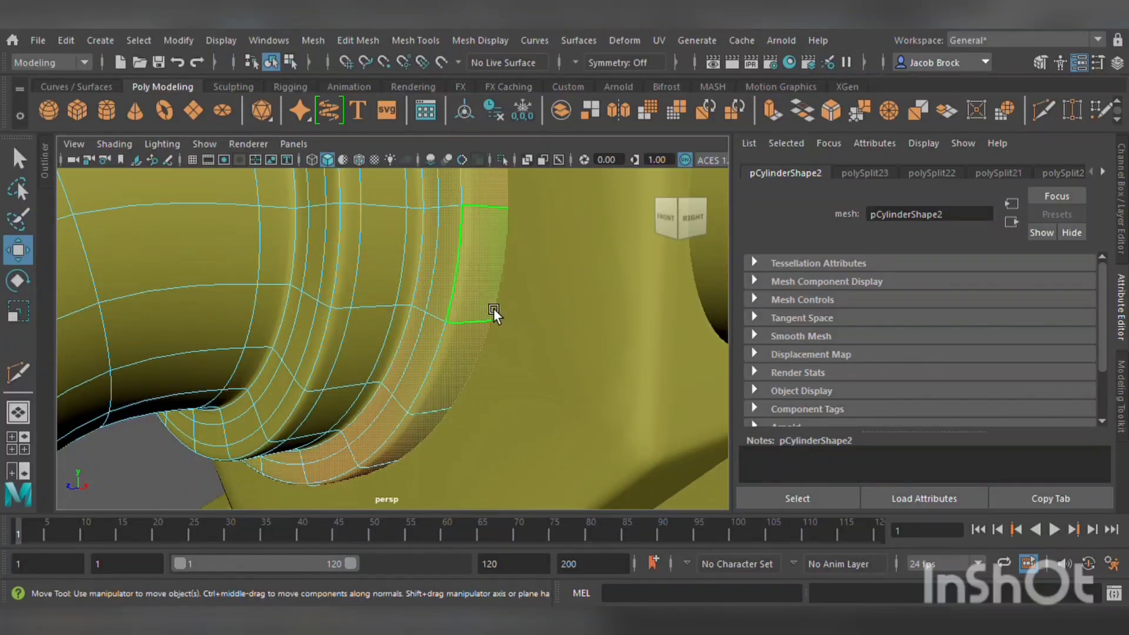
pyautogui.scroll(-5, 413, 306)
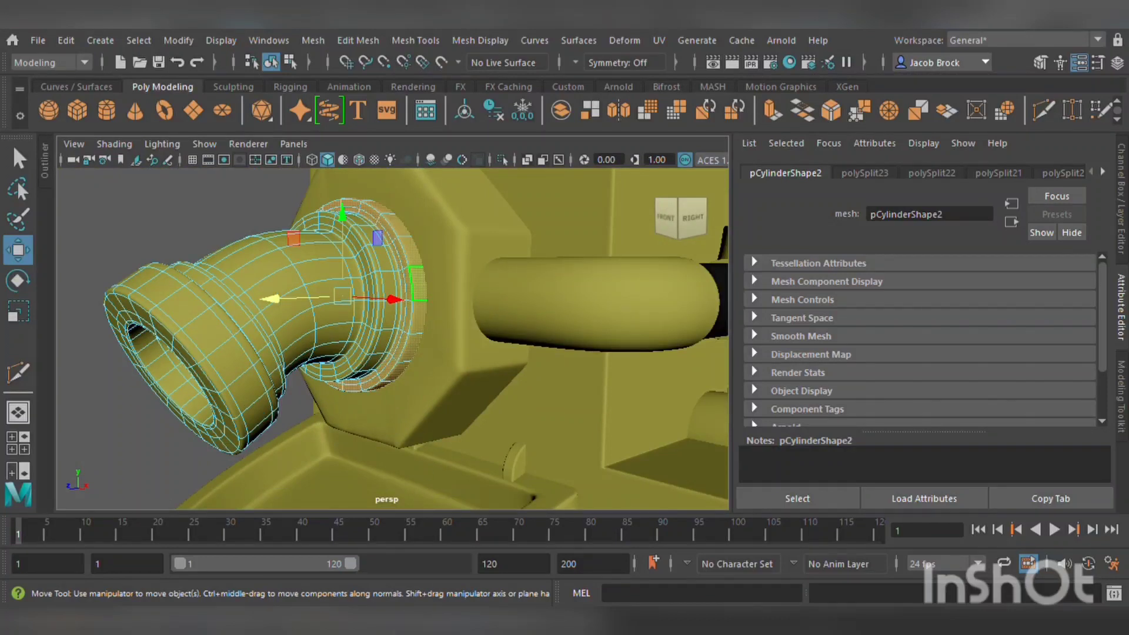
# - Try a darker color on the shared lambert2 material, undo it, and restore the flange face selection
pyautogui.moveTo(425, 605); pyautogui.dragTo(426, 573, button='right')
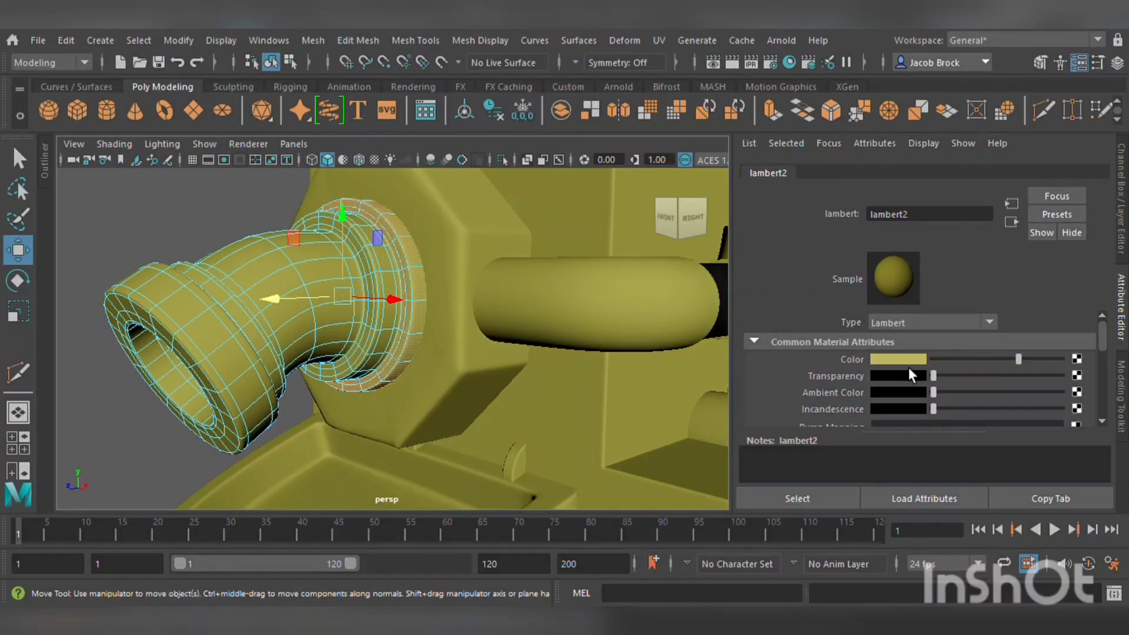
pyautogui.moveTo(492, 499); pyautogui.dragTo(476, 498)
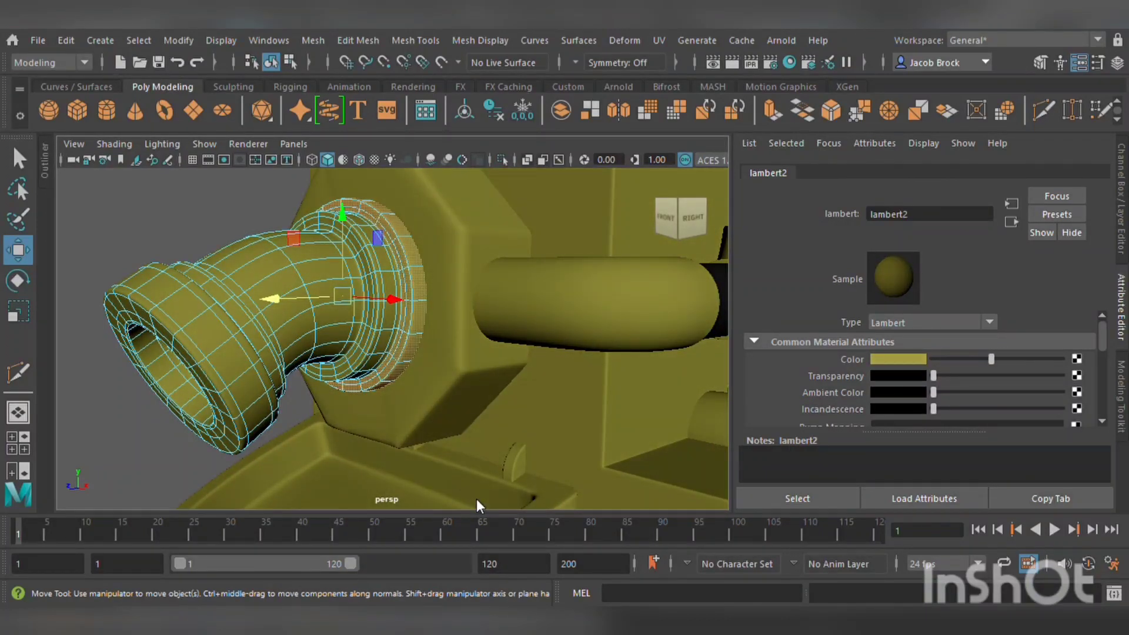
pyautogui.hotkey('ctrl', 'z')
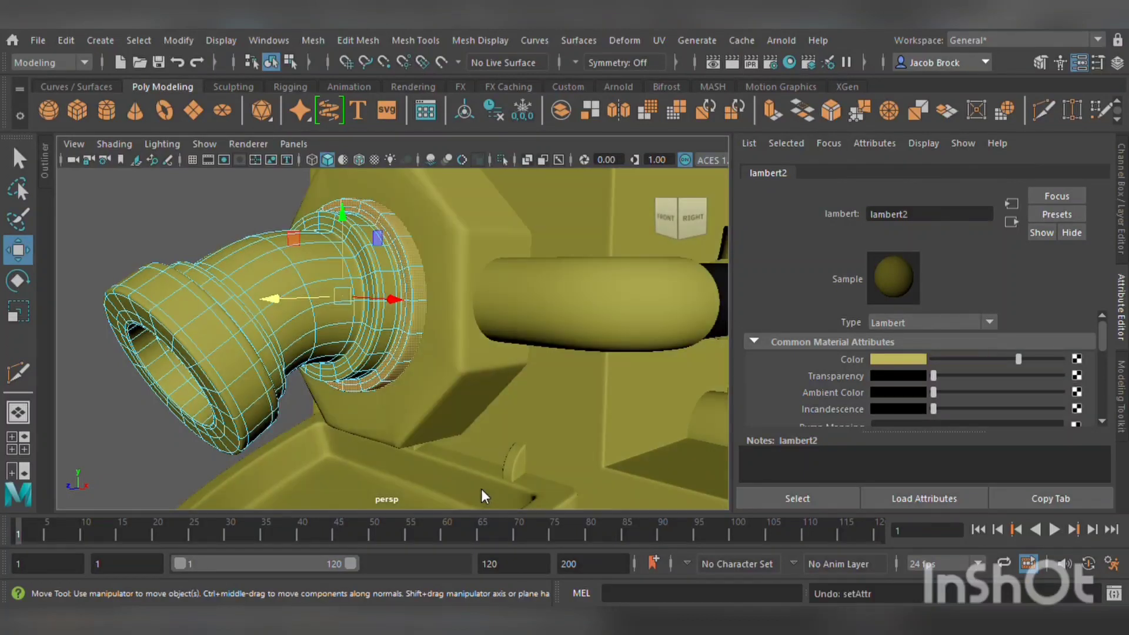
pyautogui.click(122, 425)
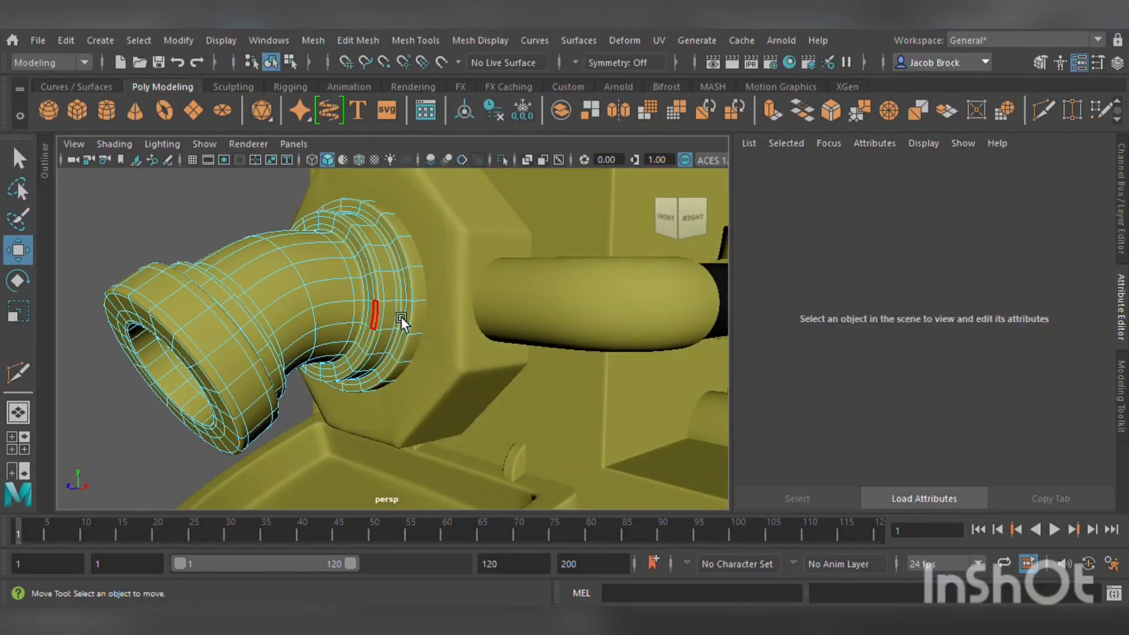
pyautogui.click(425, 308)
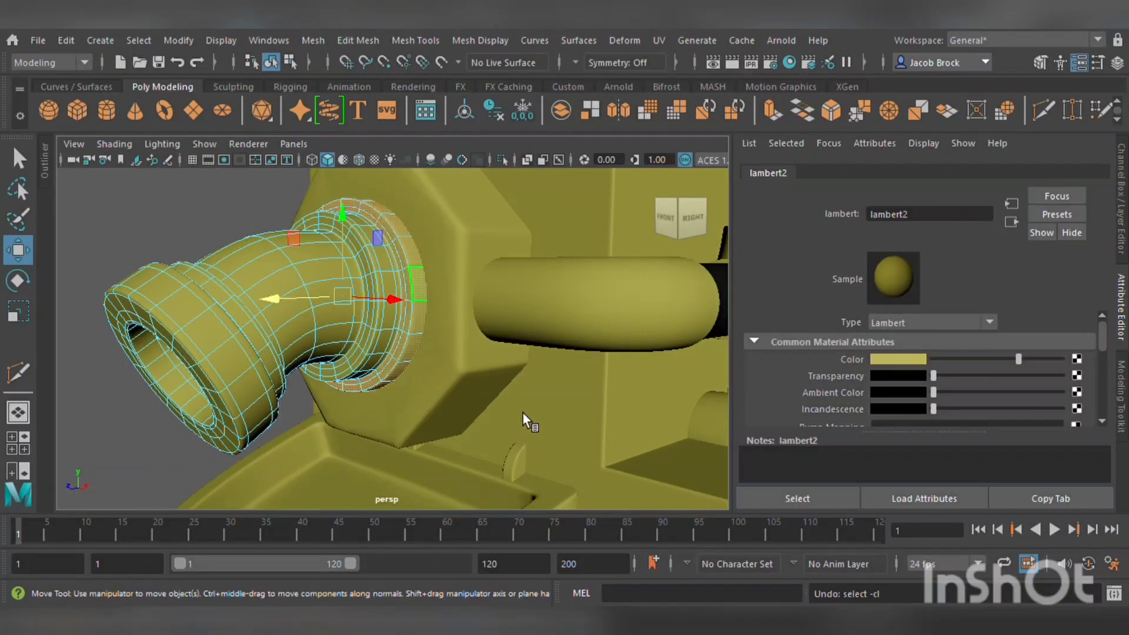
# - Assign a new Lambert material to the selected flange faces, set its color to a darker mustard yellow, and deselect them
pyautogui.moveTo(513, 351); pyautogui.dragTo(516, 344, button='right')
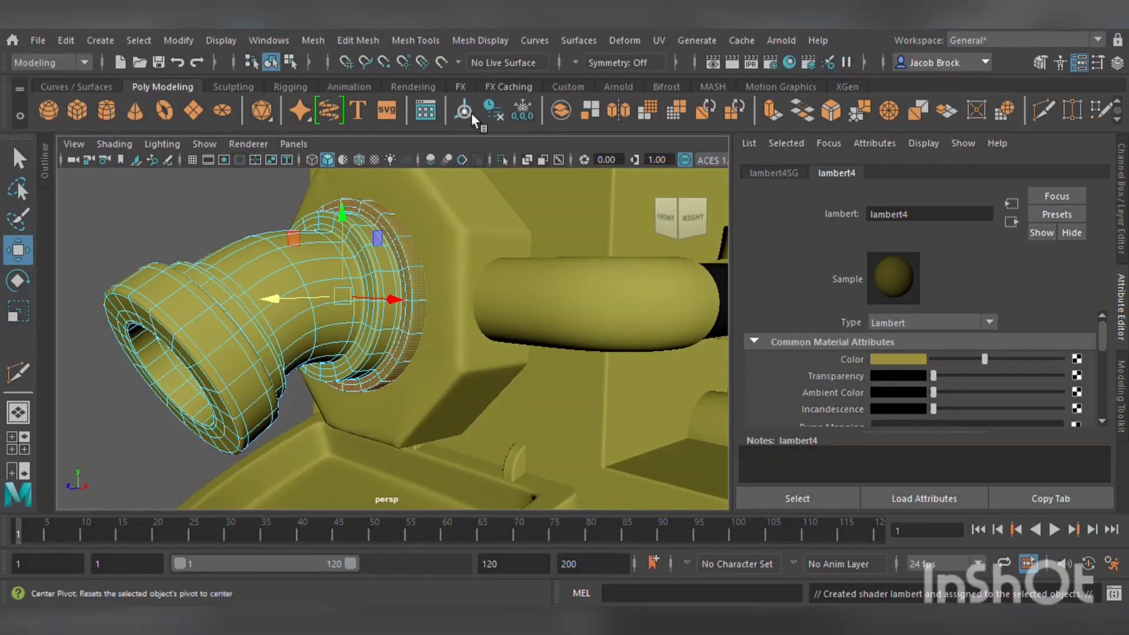
pyautogui.moveTo(217, 202); pyautogui.dragTo(238, 241, button='right')
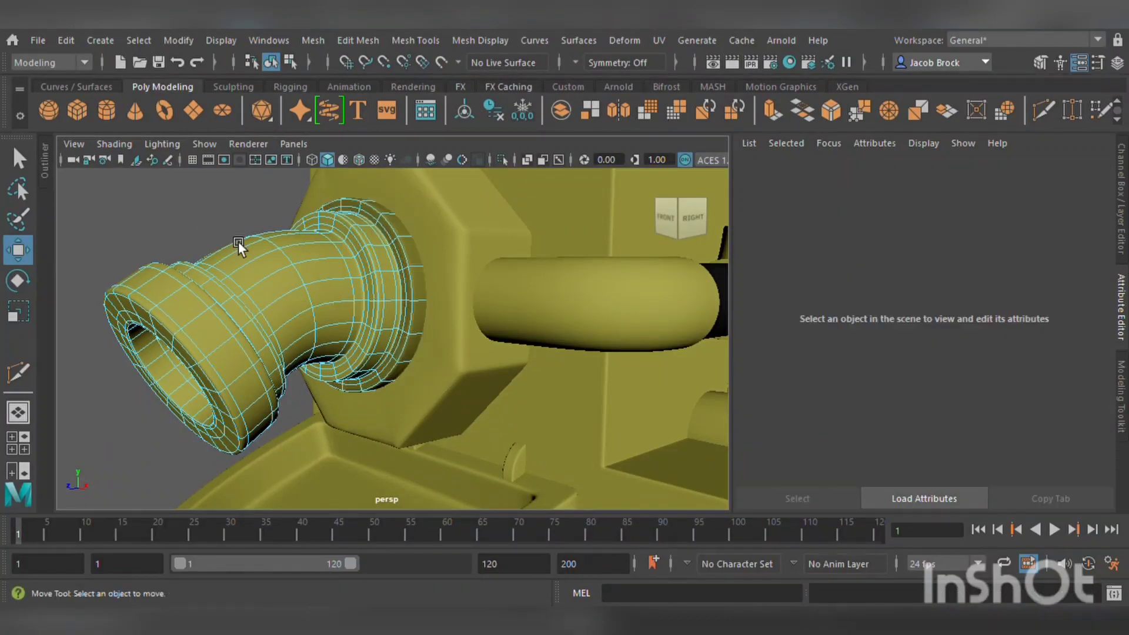
# - Examine the collar rings at both ends of the nozzle's bend for further faces to recolor
pyautogui.scroll(5, 379, 328)
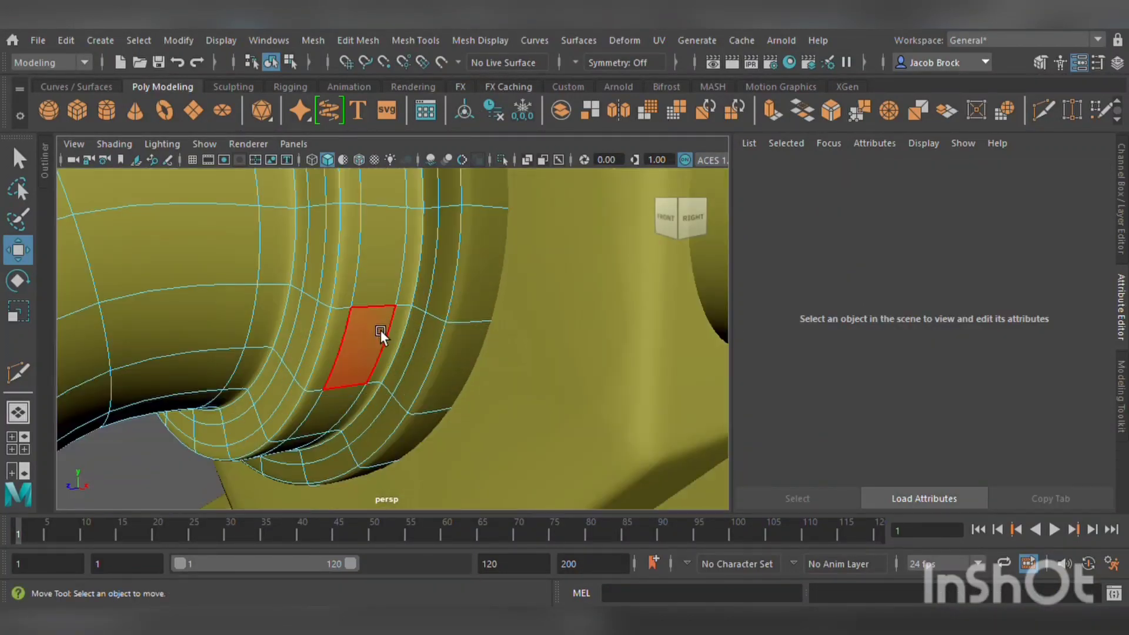
pyautogui.scroll(-3, 379, 335)
pyautogui.scroll(2, 344, 323)
pyautogui.keyDown('alt'); pyautogui.moveTo(343, 323); pyautogui.dragTo(292, 365); pyautogui.keyUp('alt')
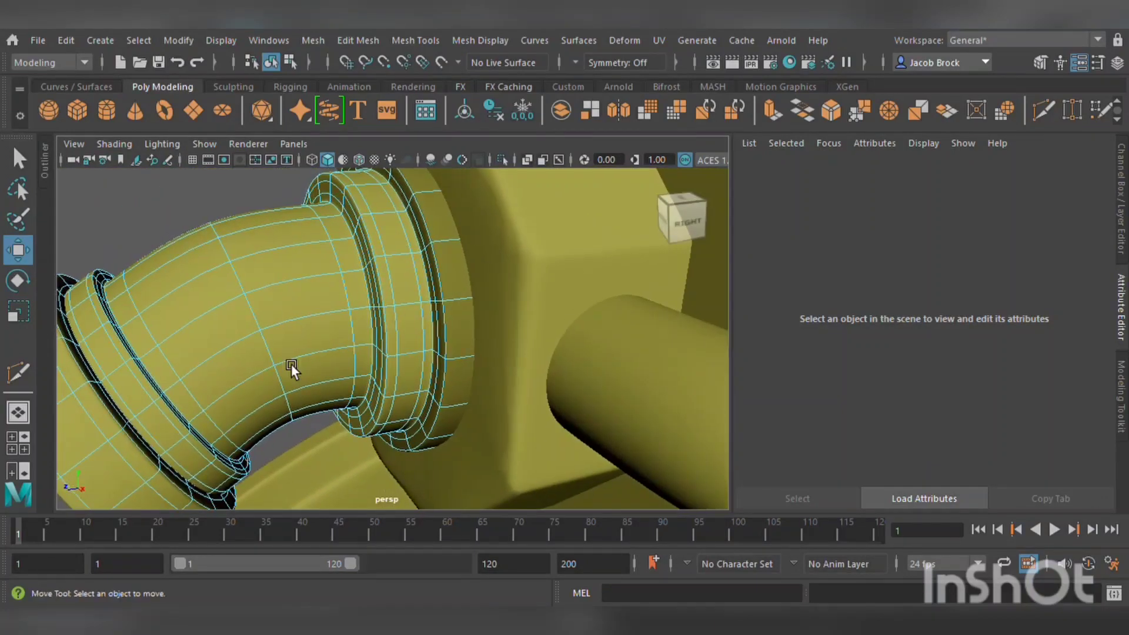
pyautogui.click(175, 425)
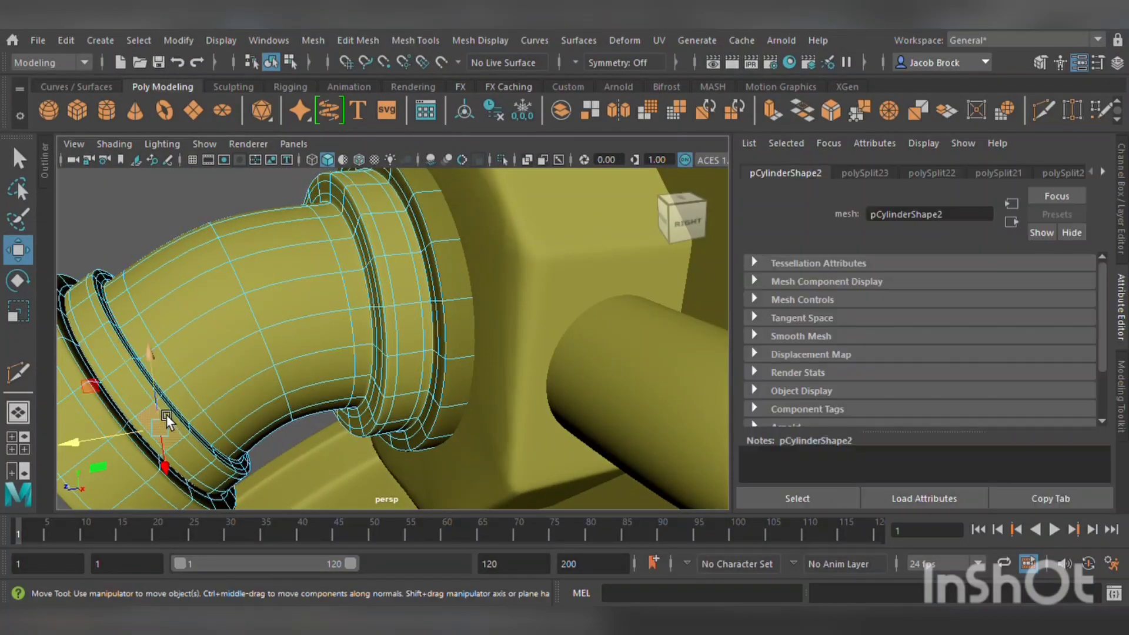
pyautogui.scroll(5, 149, 321)
pyautogui.scroll(-5, 153, 332)
pyautogui.click(142, 241)
# - Select the face loops of the narrow ring and groove between the nozzle's front collar and its bend
pyautogui.keyDown('alt'); pyautogui.moveTo(141, 241); pyautogui.dragTo(290, 239); pyautogui.keyUp('alt')
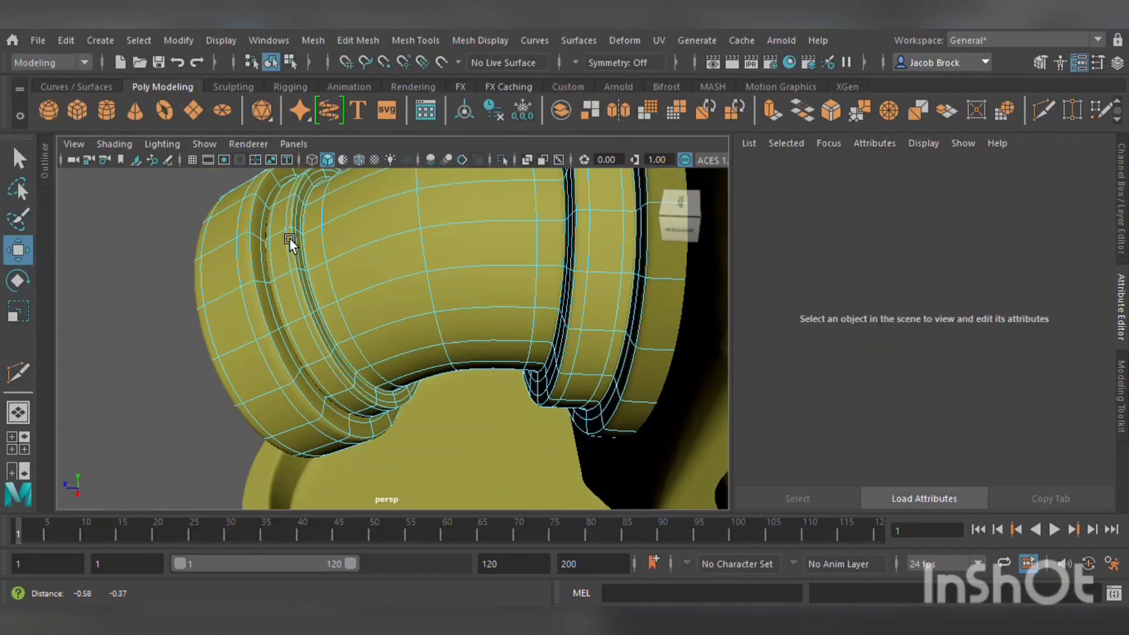
pyautogui.scroll(5, 281, 263)
pyautogui.scroll(3, 229, 294)
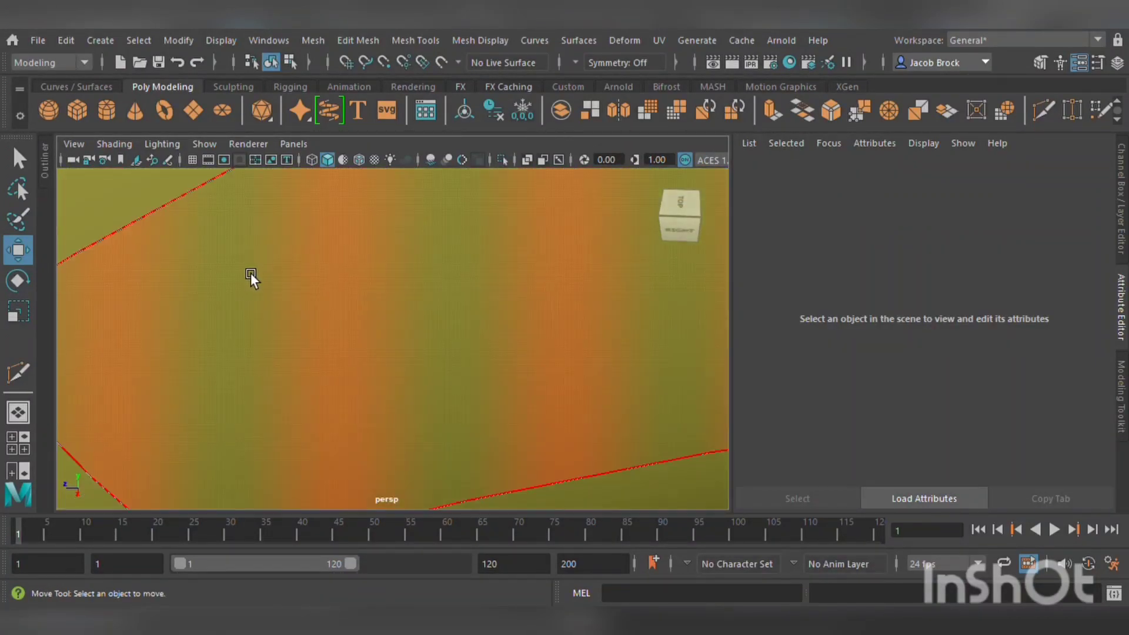
pyautogui.scroll(-5, 245, 261)
pyautogui.moveTo(314, 291)
pyautogui.keyDown('alt'); pyautogui.mouseDown()
pyautogui.moveTo(280, 313)
pyautogui.moveTo(312, 291)
pyautogui.mouseUp(); pyautogui.keyUp('alt')
pyautogui.scroll(3, 305, 297)
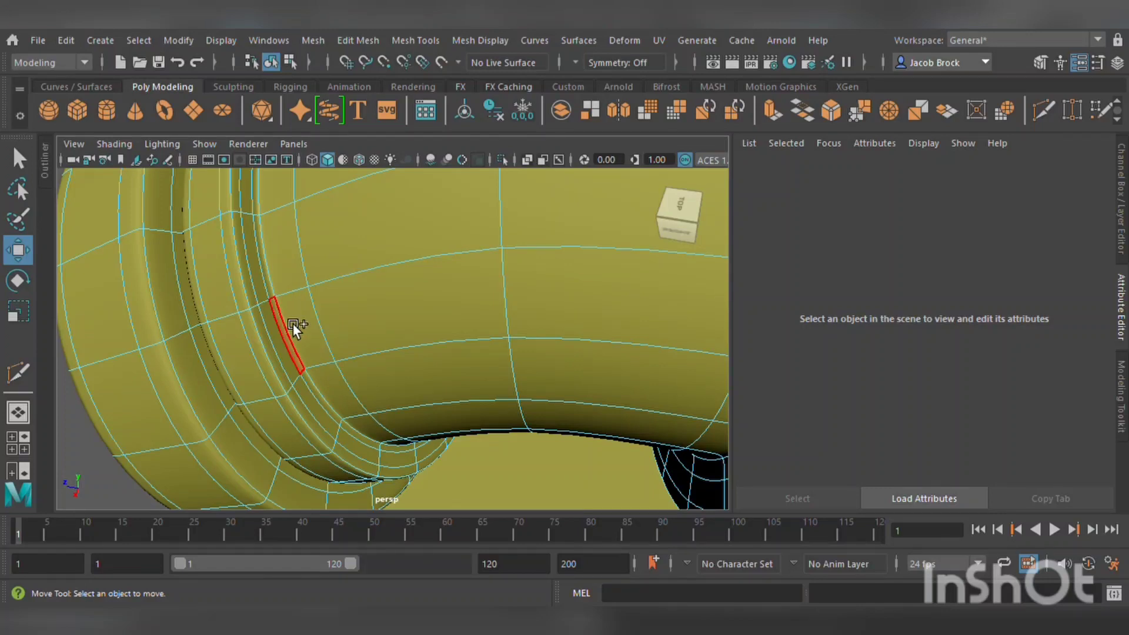
pyautogui.click(294, 323)
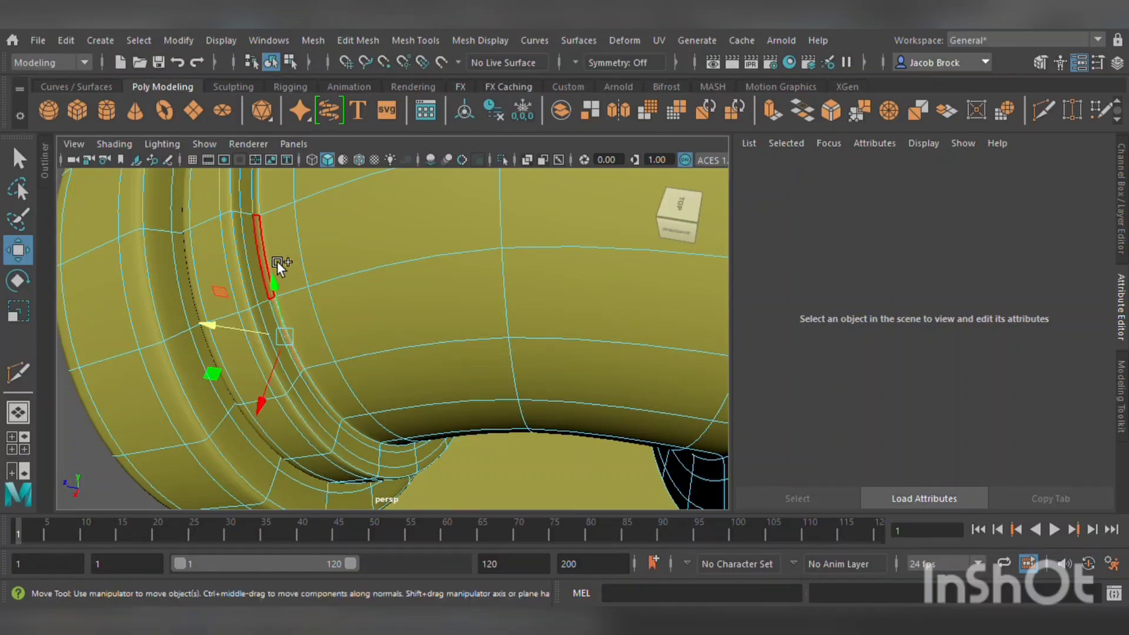
pyautogui.keyDown('shift'); pyautogui.click(256, 200); pyautogui.keyUp('shift')
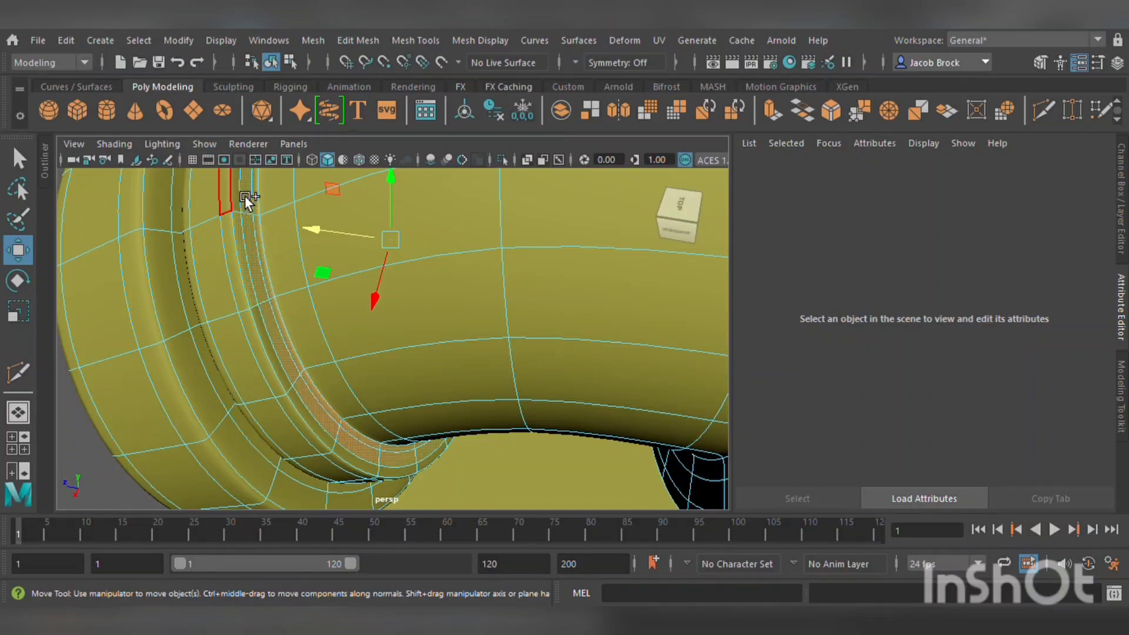
pyautogui.keyDown('shift'); pyautogui.click(222, 210); pyautogui.keyUp('shift')
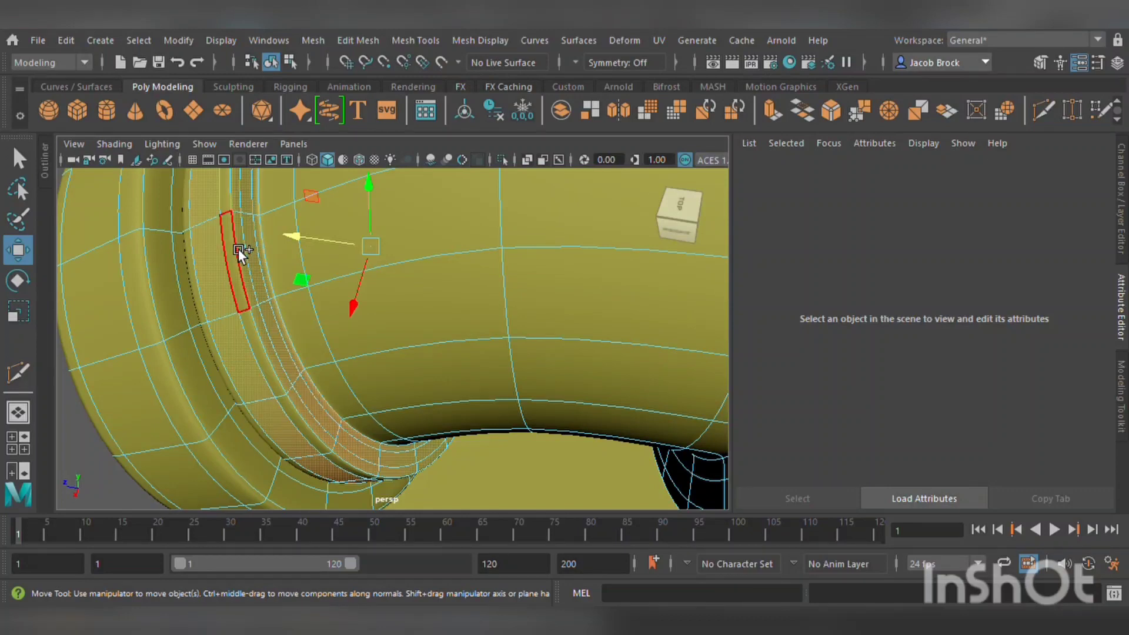
pyautogui.keyDown('shift'); pyautogui.click(217, 345); pyautogui.keyUp('shift')
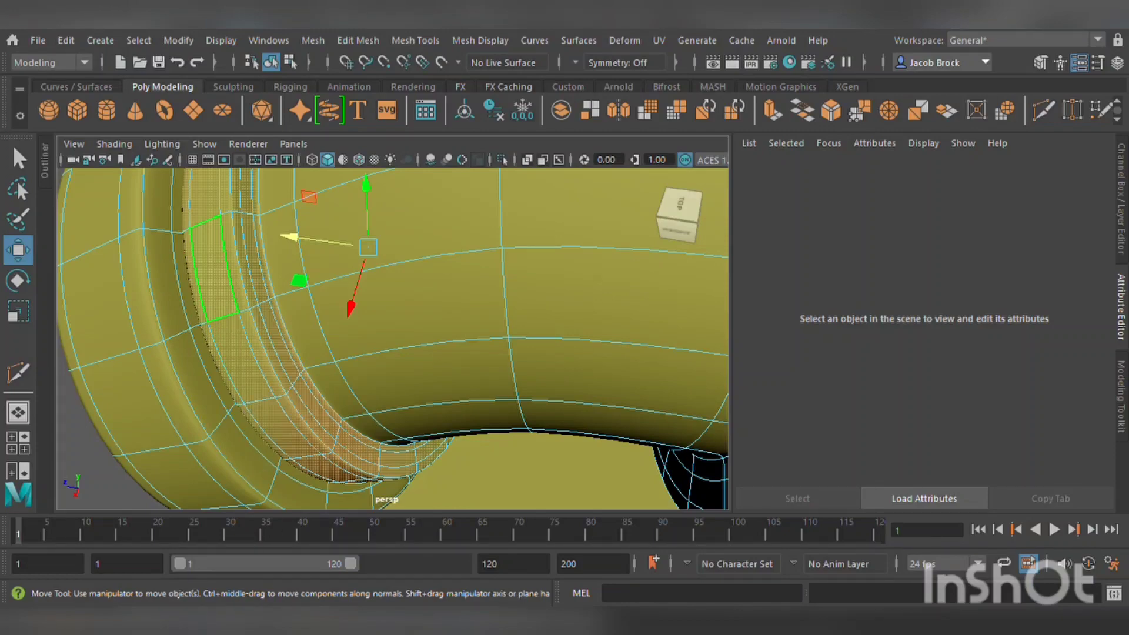
# - Try the existing near-black Lambert material on the selected collar ring faces and undo the assignment
pyautogui.click(329, 603)
pyautogui.scroll(-8, 378, 450)
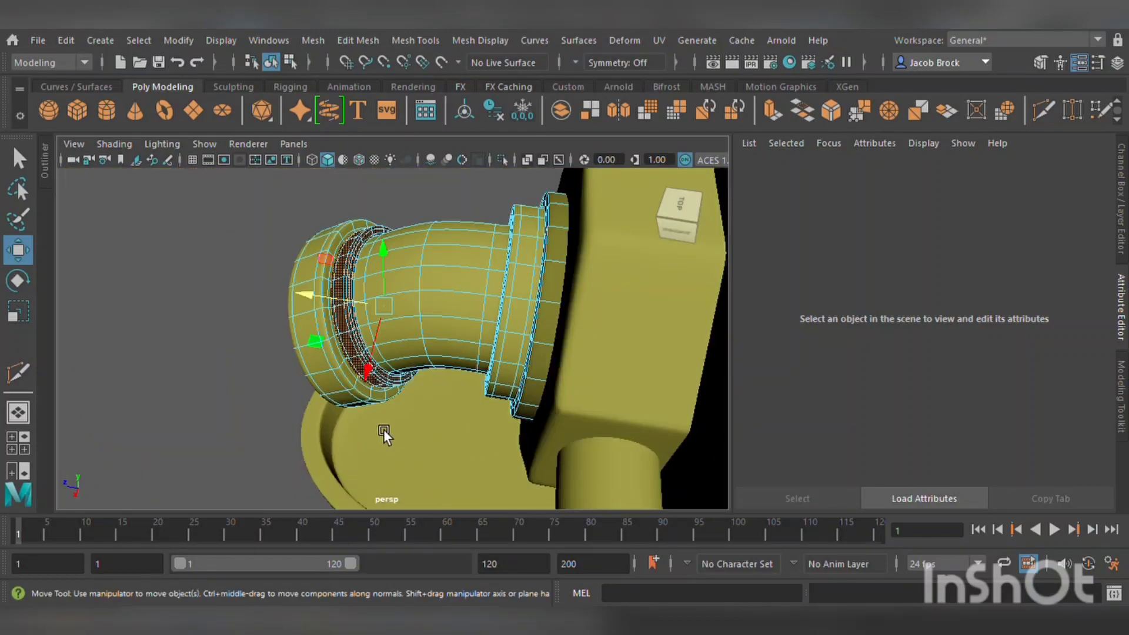
pyautogui.scroll(4, 386, 428)
pyautogui.scroll(3, 396, 399)
pyautogui.scroll(-3, 396, 395)
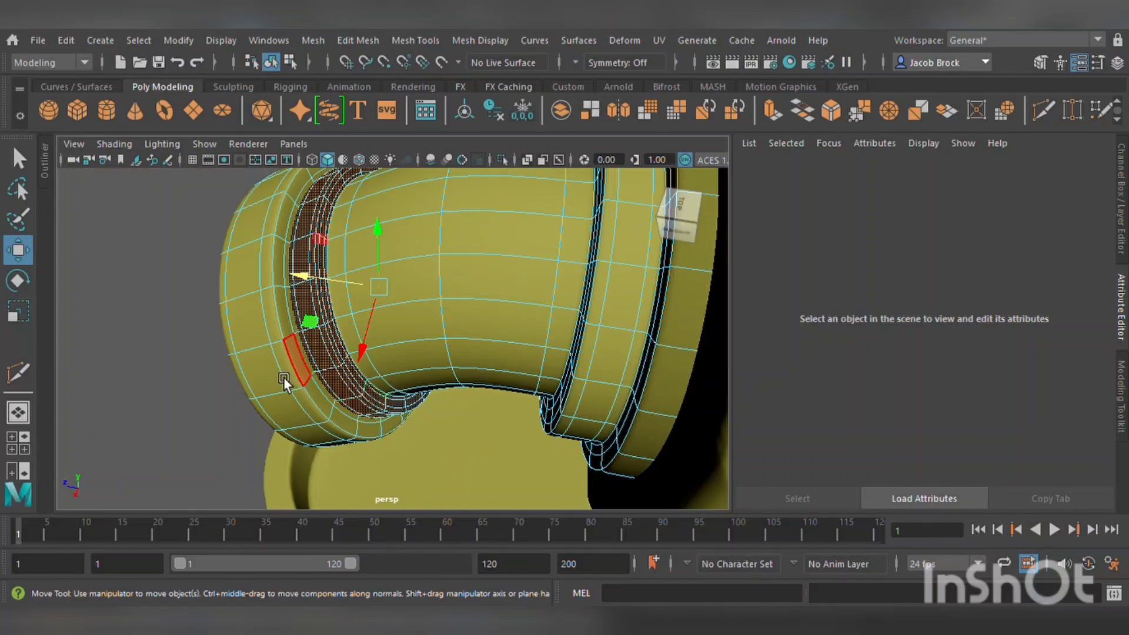
pyautogui.click(180, 342)
pyautogui.scroll(-3, 206, 342)
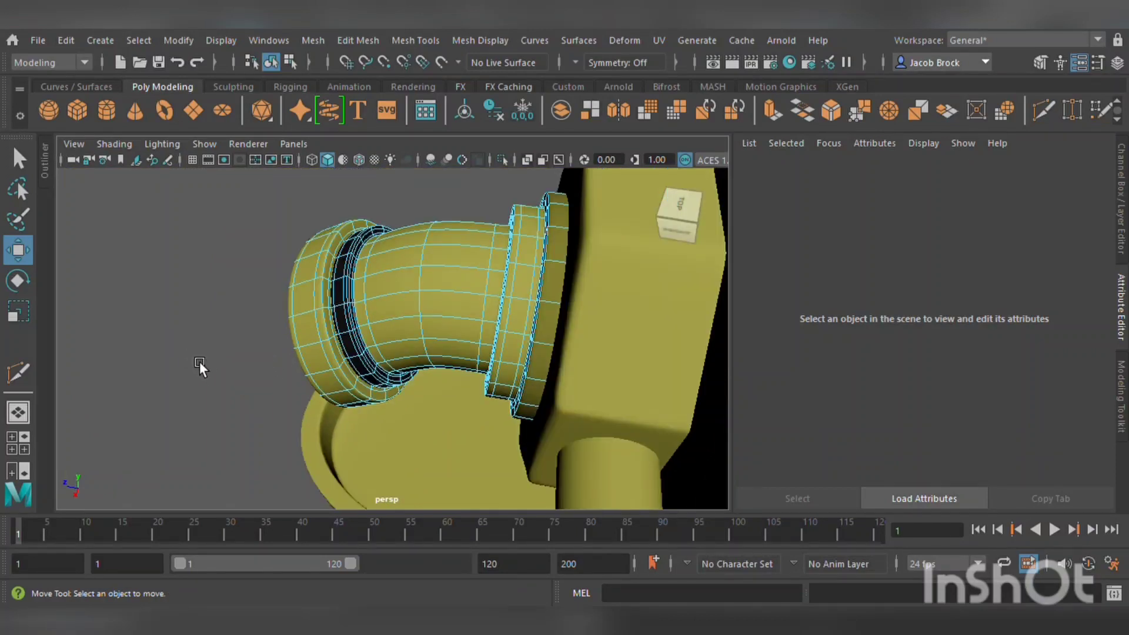
pyautogui.hotkey('ctrl', 'z')
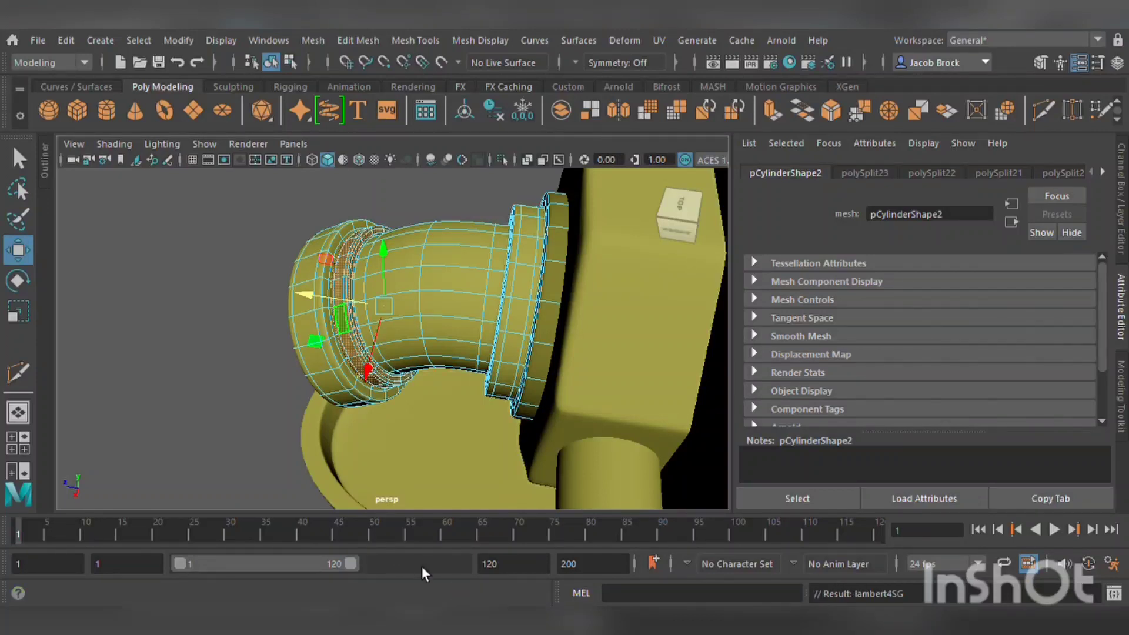
# - Assign the darker mustard material lambert4 to the selected collar ring faces, deselect them, and return to object selection
pyautogui.click(193, 372)
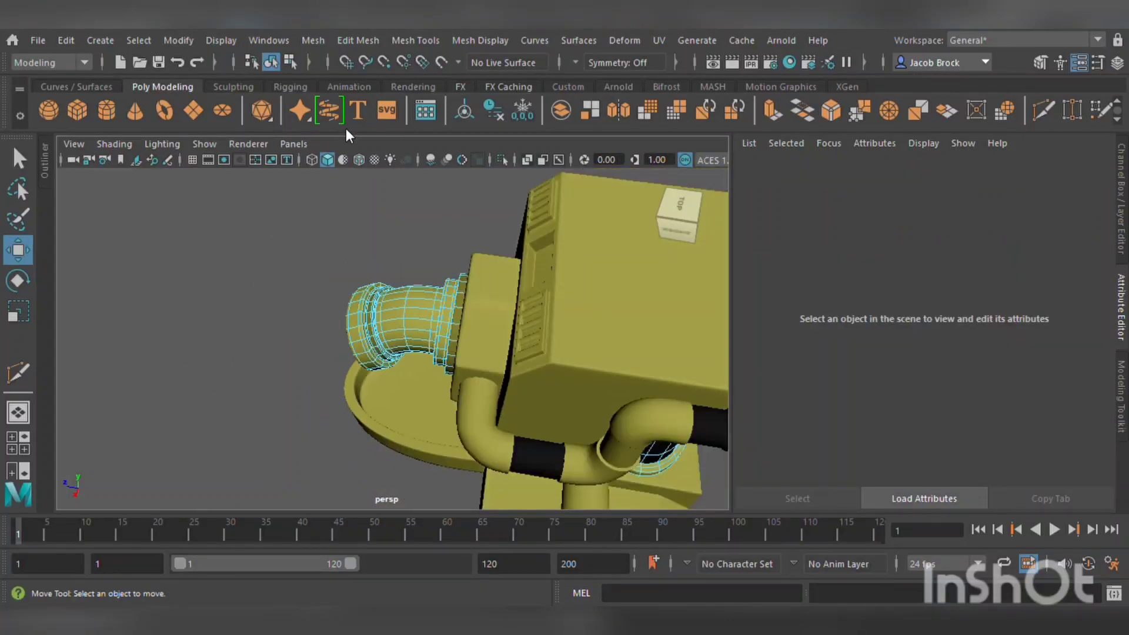
pyautogui.press('F8')
pyautogui.click(296, 217)
# - Select all floor faces inside the front tray, assign them the darker mustard Lambert material, and clear the selection
pyautogui.keyDown('alt'); pyautogui.moveTo(269, 301); pyautogui.dragTo(378, 244); pyautogui.keyUp('alt')
pyautogui.keyDown('alt'); pyautogui.moveTo(464, 241); pyautogui.dragTo(351, 333, button='middle'); pyautogui.keyUp('alt')
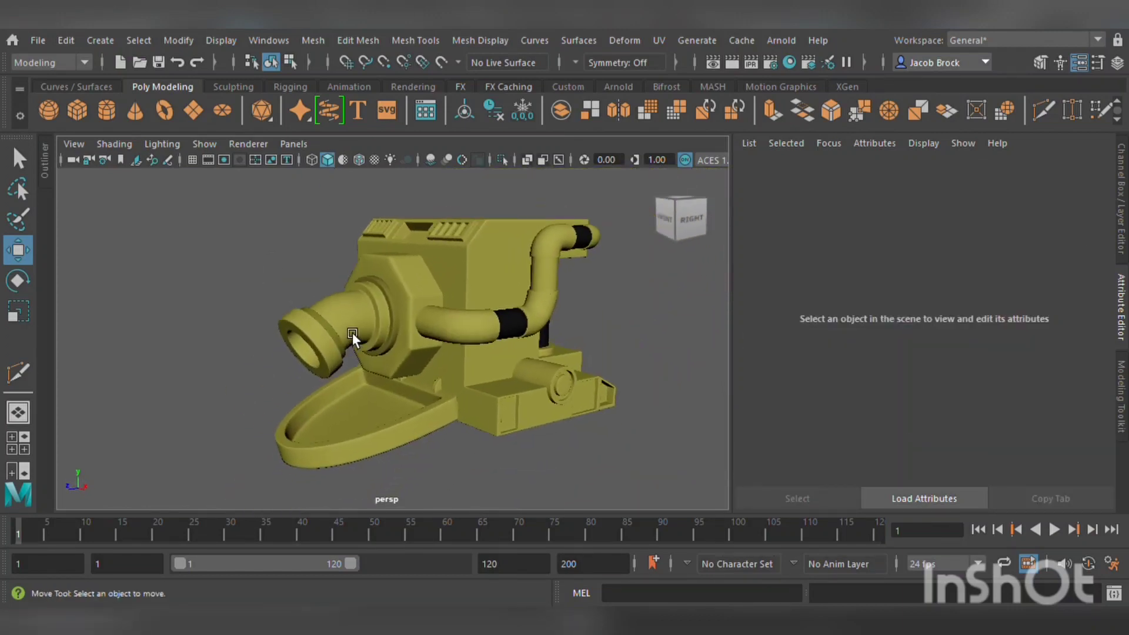
pyautogui.scroll(5, 370, 339)
pyautogui.keyDown('alt'); pyautogui.moveTo(412, 374); pyautogui.dragTo(419, 269, button='middle'); pyautogui.keyUp('alt')
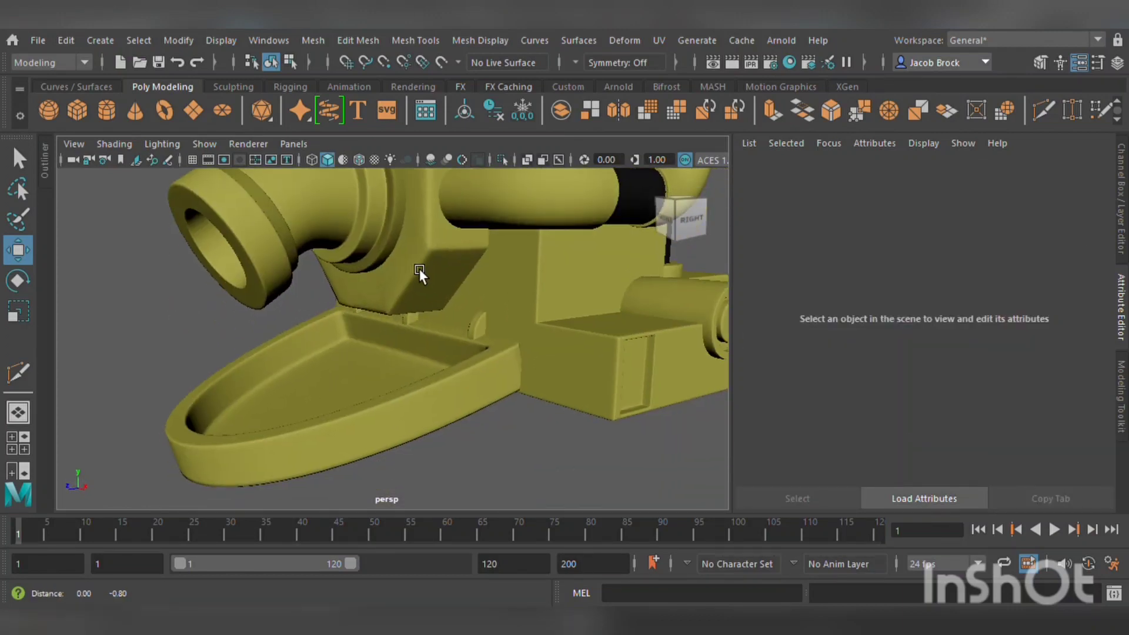
pyautogui.click(382, 386)
pyautogui.keyDown('alt'); pyautogui.moveTo(372, 378); pyautogui.dragTo(457, 355); pyautogui.keyUp('alt')
pyautogui.press('F11')
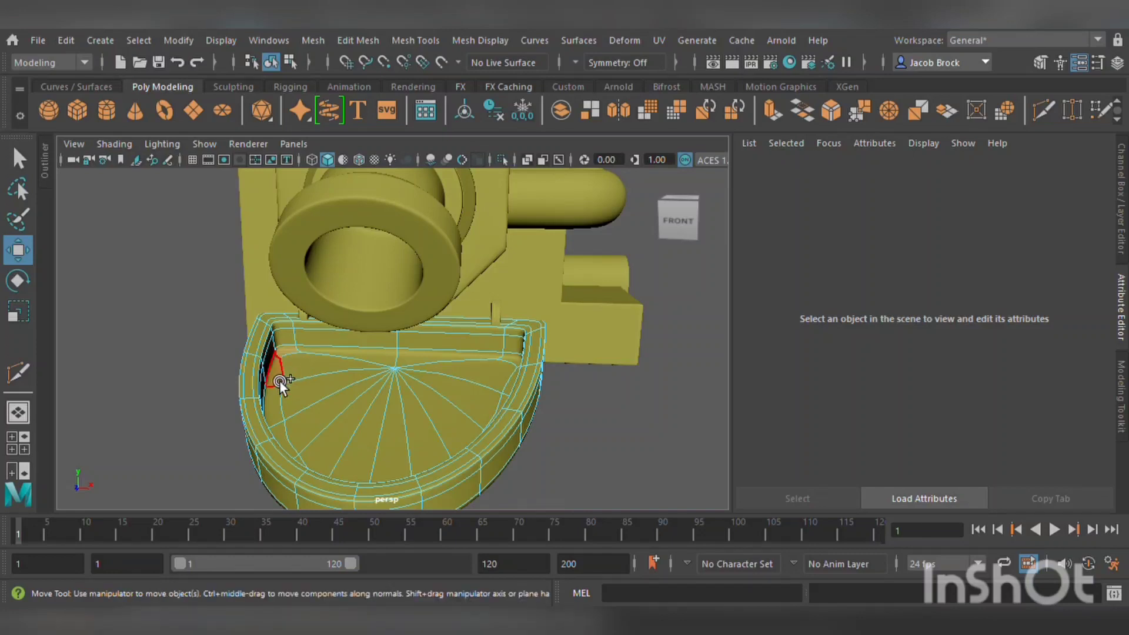
pyautogui.moveTo(296, 446)
pyautogui.mouseDown()
pyautogui.moveTo(317, 369)
pyautogui.moveTo(397, 360)
pyautogui.moveTo(464, 374)
pyautogui.moveTo(514, 401)
pyautogui.moveTo(401, 457)
pyautogui.moveTo(352, 436)
pyautogui.moveTo(356, 425)
pyautogui.moveTo(336, 433)
pyautogui.mouseUp()
pyautogui.keyDown('alt'); pyautogui.moveTo(330, 424); pyautogui.dragTo(337, 295); pyautogui.keyUp('alt')
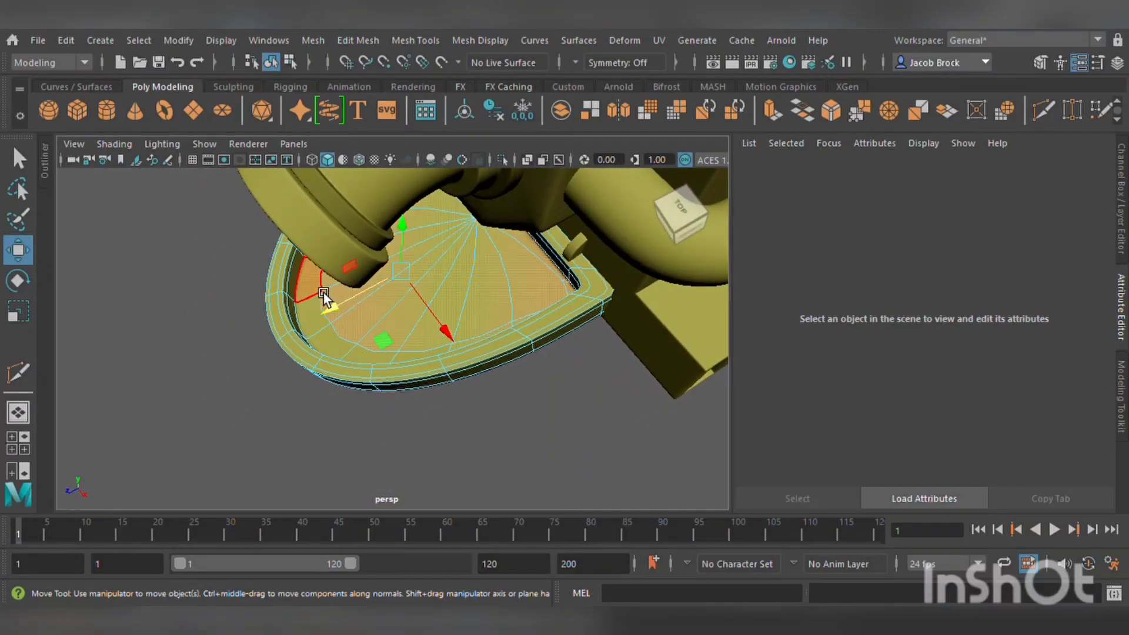
pyautogui.press('Tab')
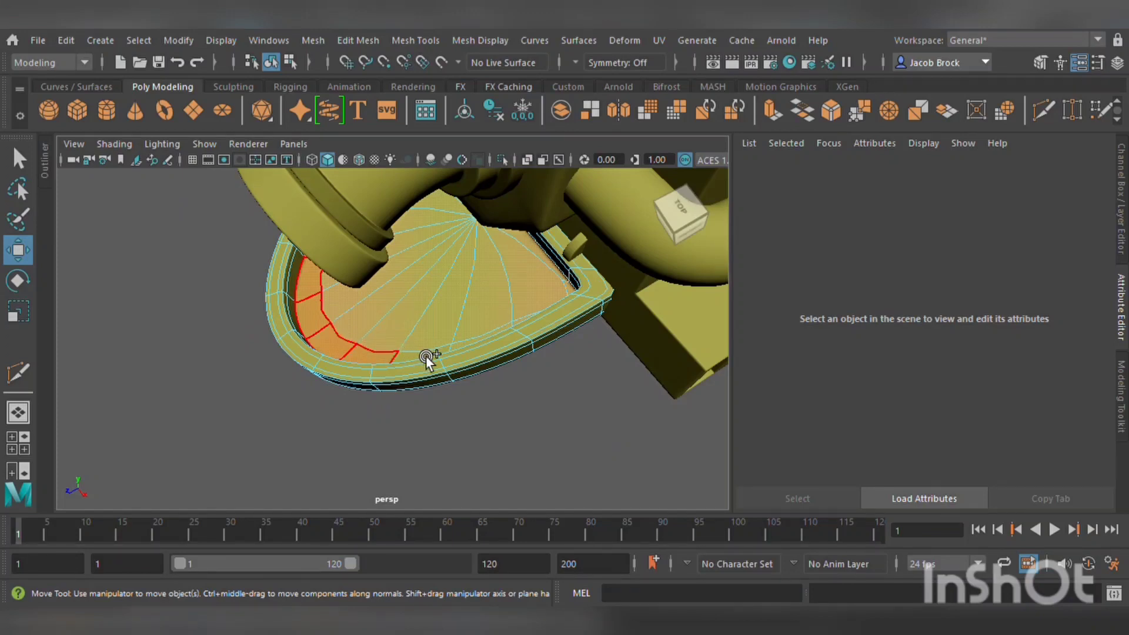
pyautogui.click(426, 358)
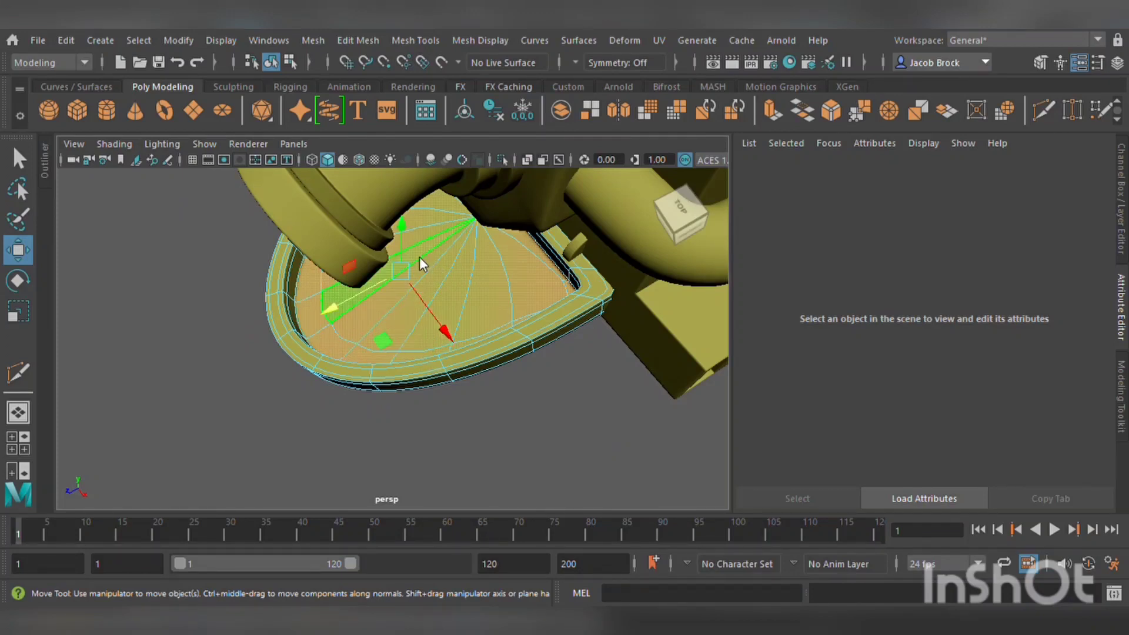
pyautogui.click(612, 471)
# - Assign the darker mustard material lambert4 to the whole cylinder on the side base block and deselect it
pyautogui.keyDown('alt'); pyautogui.moveTo(612, 471); pyautogui.dragTo(570, 376); pyautogui.keyUp('alt')
pyautogui.scroll(5, 547, 342)
pyautogui.scroll(5, 533, 352)
pyautogui.click(569, 379)
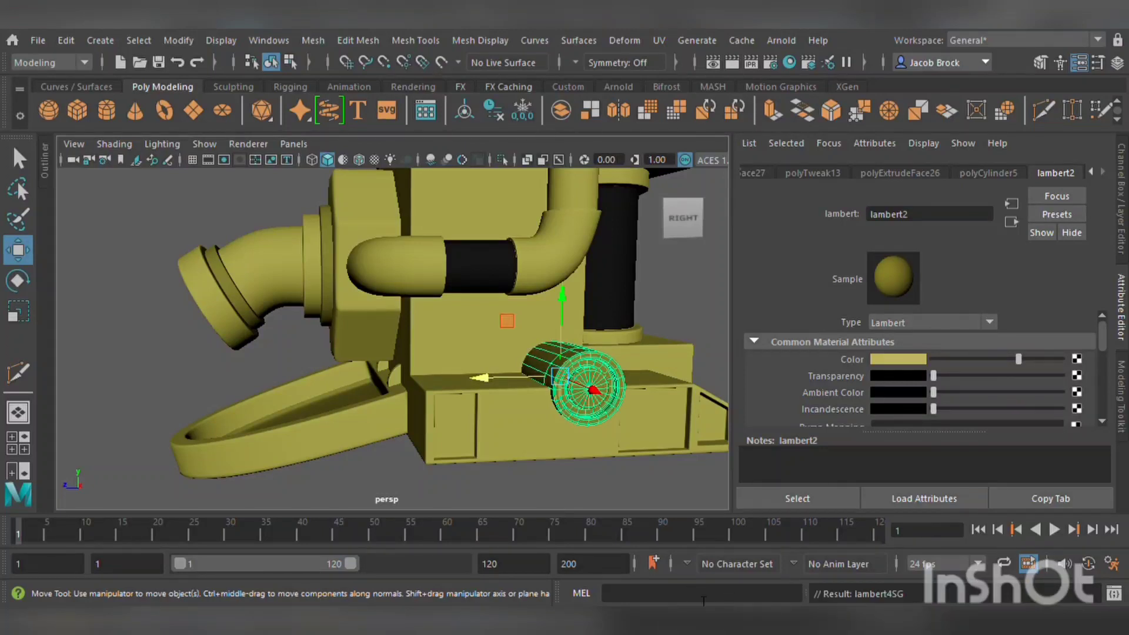
pyautogui.click(626, 489)
# - Select the faces of the side pipe's straight vertical segment between its two elbows
pyautogui.scroll(-3, 604, 471)
pyautogui.keyDown('alt'); pyautogui.moveTo(603, 471); pyautogui.dragTo(554, 435); pyautogui.keyUp('alt')
pyautogui.scroll(3, 555, 434)
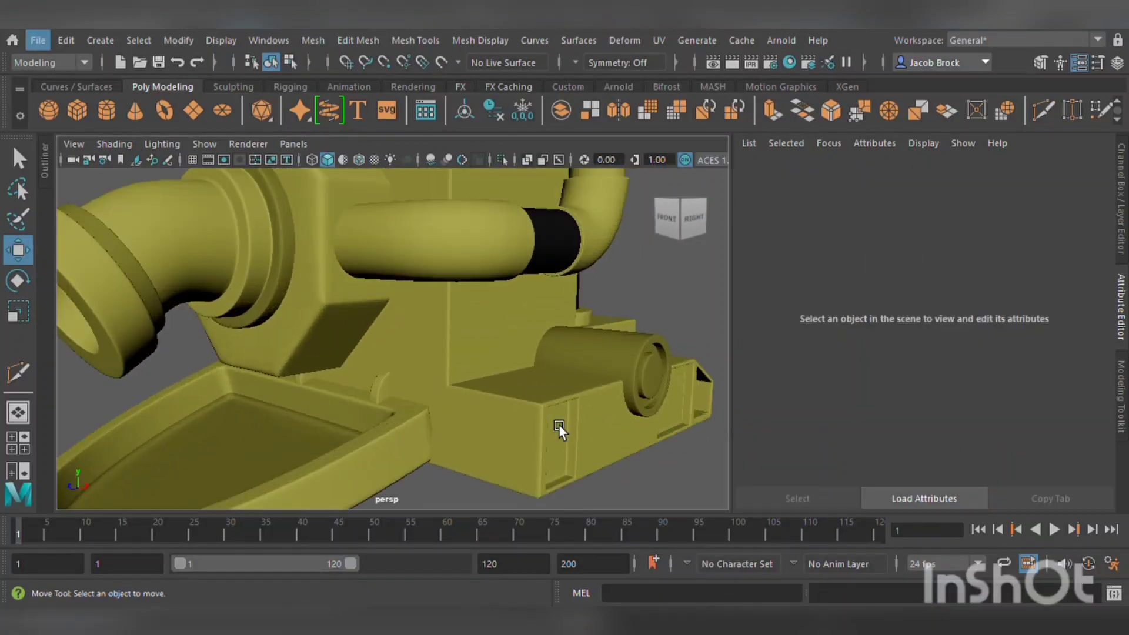
pyautogui.keyDown('alt'); pyautogui.moveTo(556, 432); pyautogui.dragTo(514, 522, button='middle'); pyautogui.keyUp('alt')
pyautogui.scroll(-3, 553, 382)
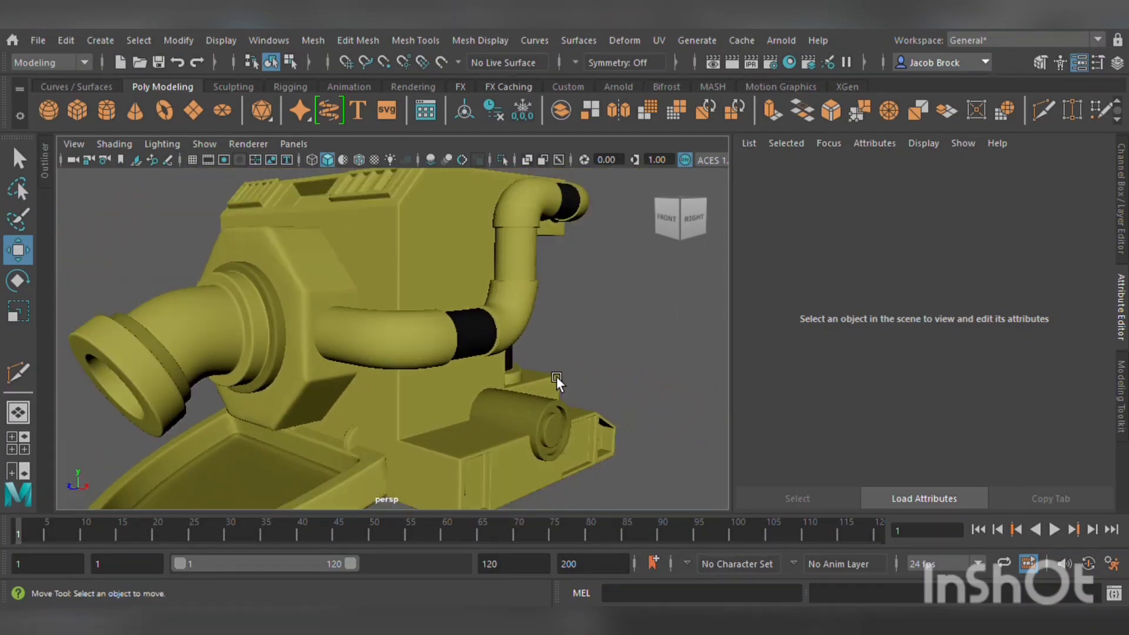
pyautogui.keyDown('alt'); pyautogui.moveTo(557, 376); pyautogui.dragTo(486, 375); pyautogui.keyUp('alt')
pyautogui.click(545, 267)
pyautogui.scroll(2, 541, 276)
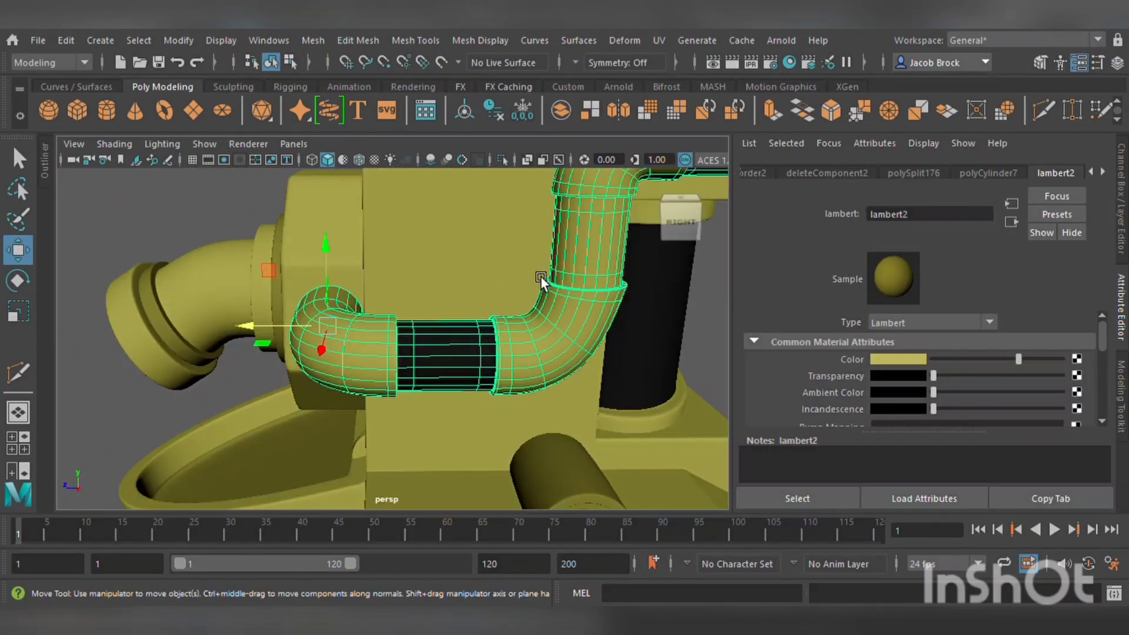
pyautogui.keyDown('alt'); pyautogui.moveTo(541, 276); pyautogui.dragTo(449, 262); pyautogui.keyUp('alt')
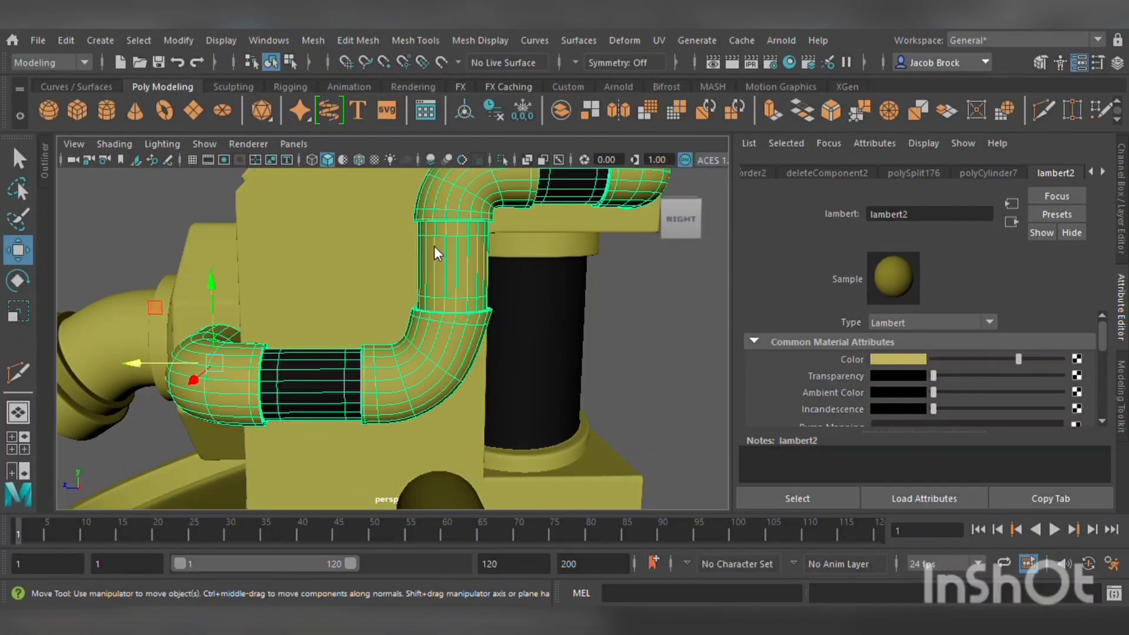
pyautogui.press('F11')
pyautogui.keyDown('alt'); pyautogui.moveTo(465, 250); pyautogui.dragTo(375, 251, button='middle'); pyautogui.keyUp('alt')
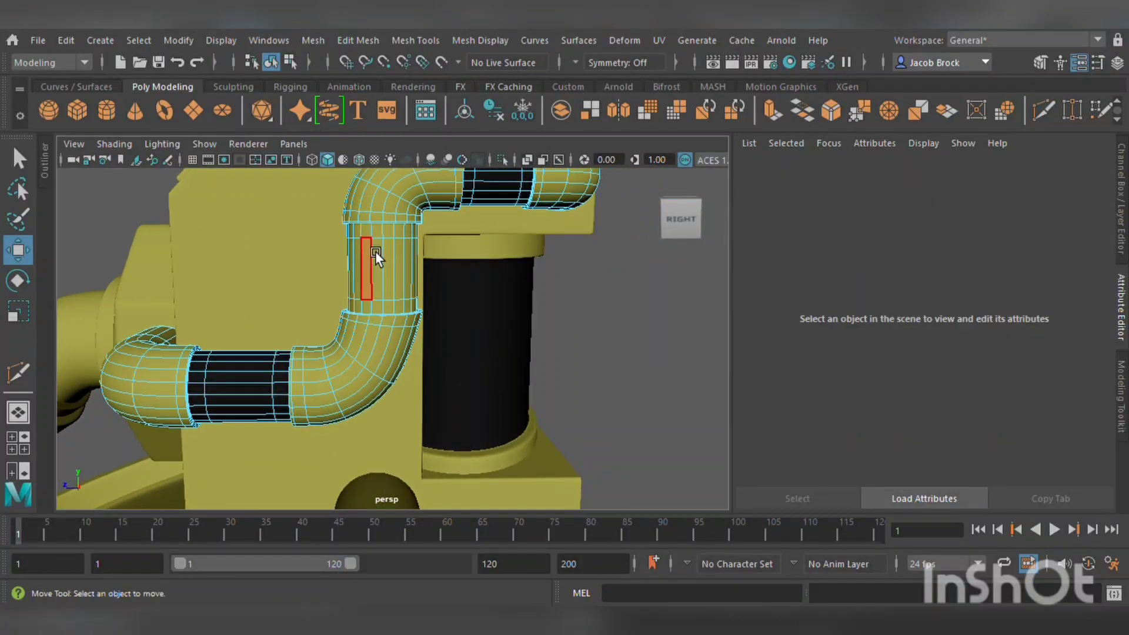
pyautogui.moveTo(333, 232); pyautogui.dragTo(447, 308)
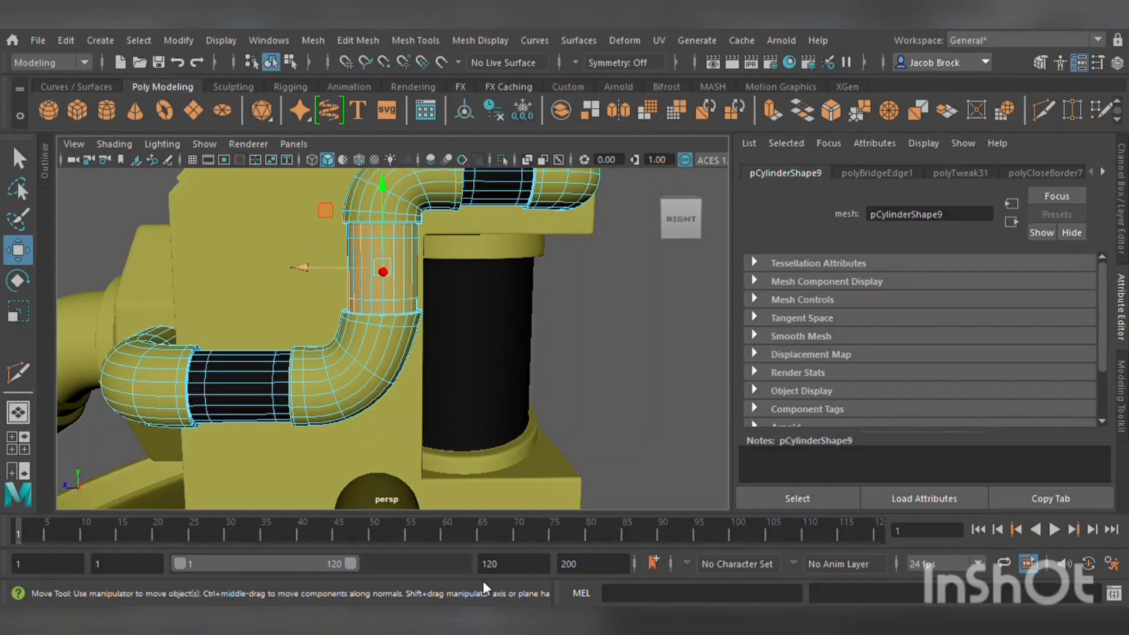
# - Assign the near-black Lambert material to the selected vertical pipe faces, return to object selection, and deselect the pipe
pyautogui.click(605, 405)
pyautogui.keyDown('alt'); pyautogui.moveTo(605, 400); pyautogui.dragTo(412, 407, button='right'); pyautogui.keyUp('alt')
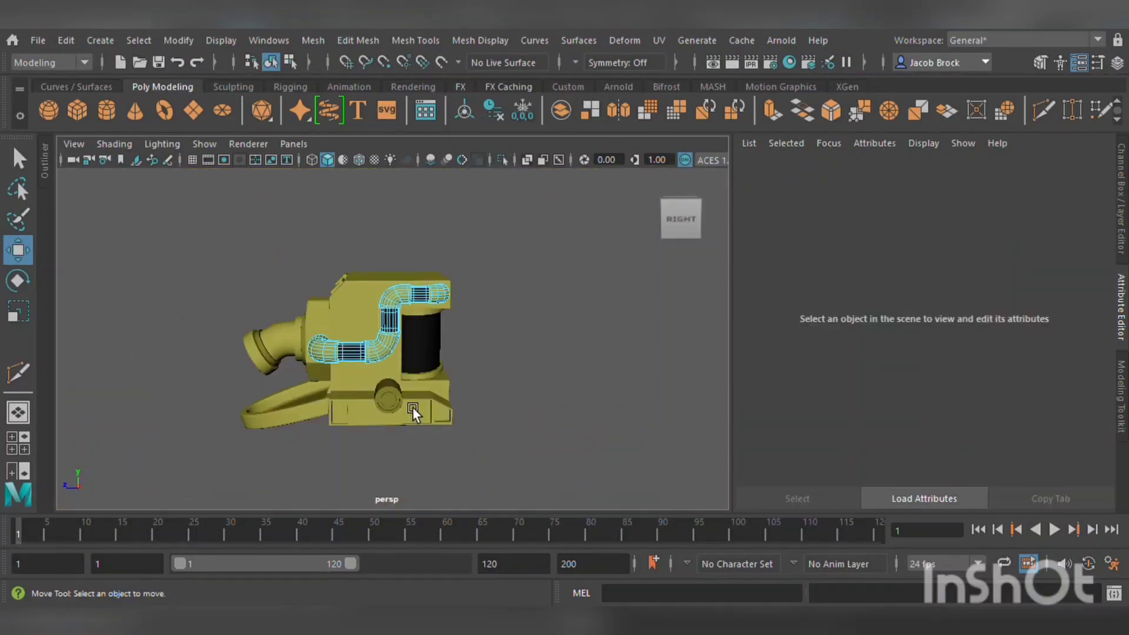
pyautogui.keyDown('alt'); pyautogui.moveTo(412, 407); pyautogui.dragTo(517, 342); pyautogui.keyUp('alt')
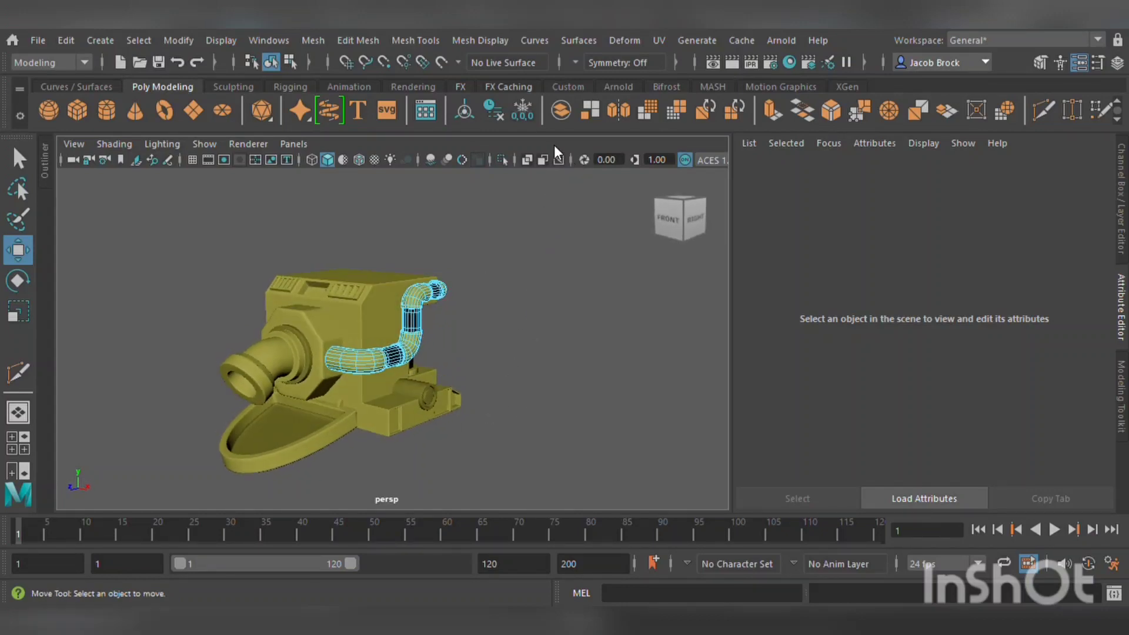
pyautogui.moveTo(554, 145); pyautogui.dragTo(555, 142, button='right')
pyautogui.click(518, 243)
# - Select the front nozzle and switch it to face selection with its open mouth in view
pyautogui.keyDown('alt'); pyautogui.moveTo(513, 259); pyautogui.dragTo(538, 243, button='middle'); pyautogui.keyUp('alt')
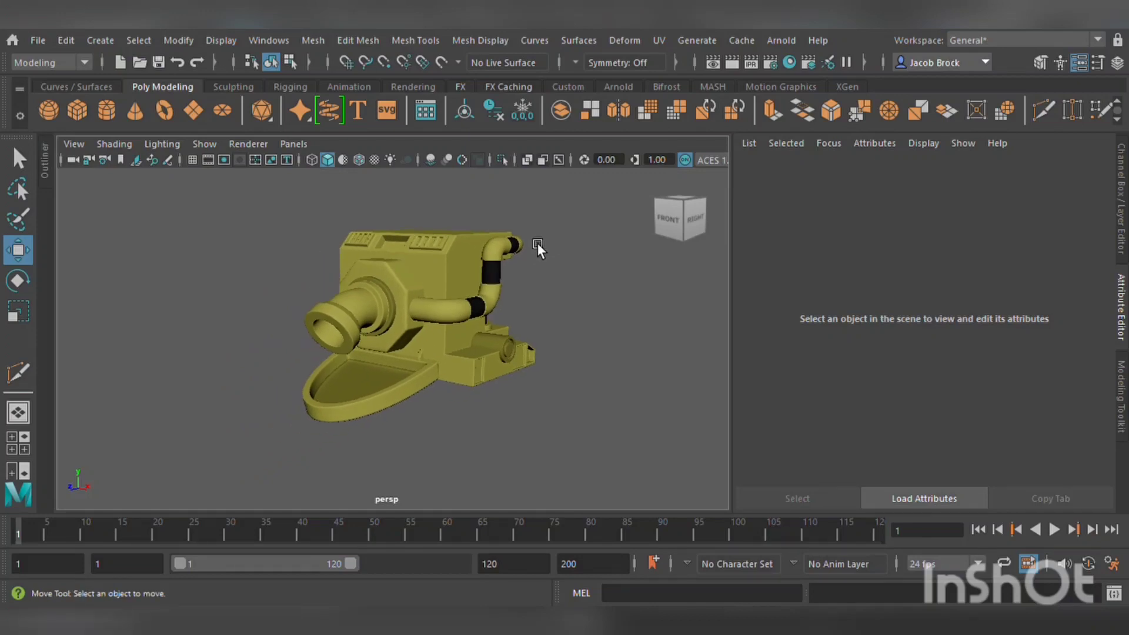
pyautogui.scroll(5, 538, 242)
pyautogui.moveTo(534, 252)
pyautogui.keyDown('alt'); pyautogui.mouseDown()
pyautogui.moveTo(527, 268)
pyautogui.moveTo(502, 272)
pyautogui.moveTo(561, 247)
pyautogui.moveTo(542, 251)
pyautogui.mouseUp(); pyautogui.keyUp('alt')
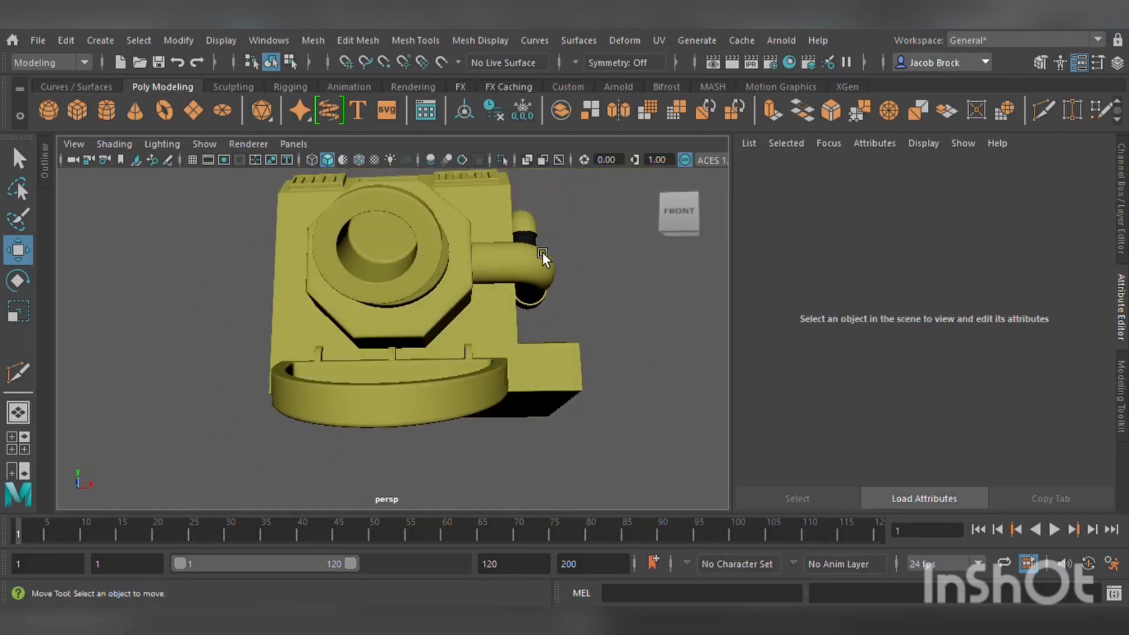
pyautogui.click(391, 246)
pyautogui.scroll(5, 398, 245)
pyautogui.keyDown('alt'); pyautogui.moveTo(398, 246); pyautogui.dragTo(381, 295); pyautogui.keyUp('alt')
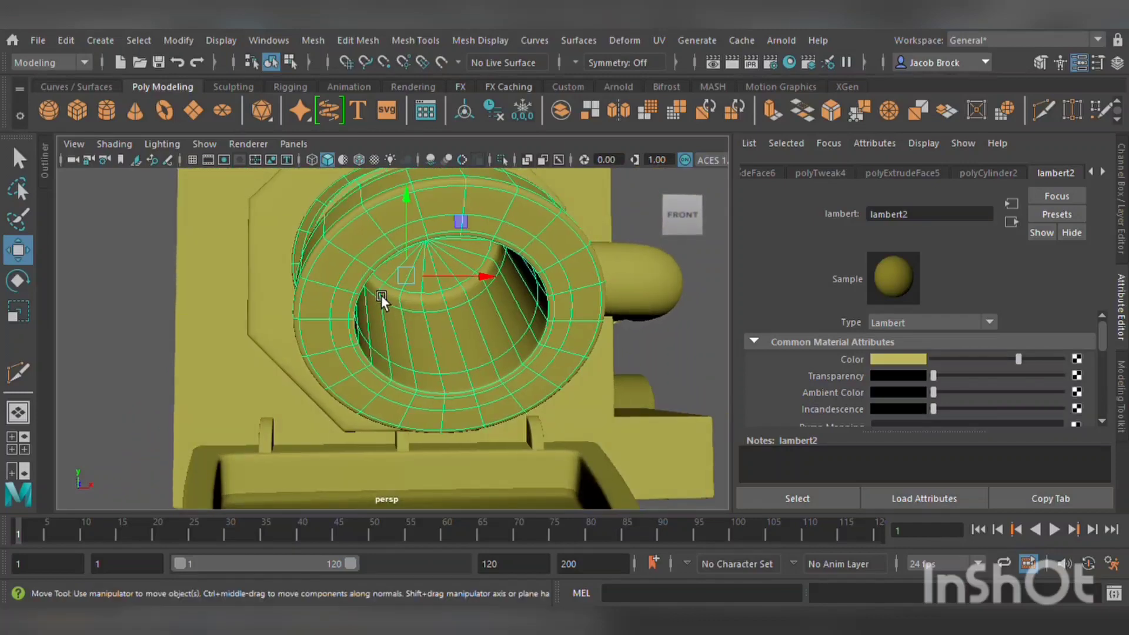
pyautogui.moveTo(379, 218); pyautogui.dragTo(402, 289, button='right')
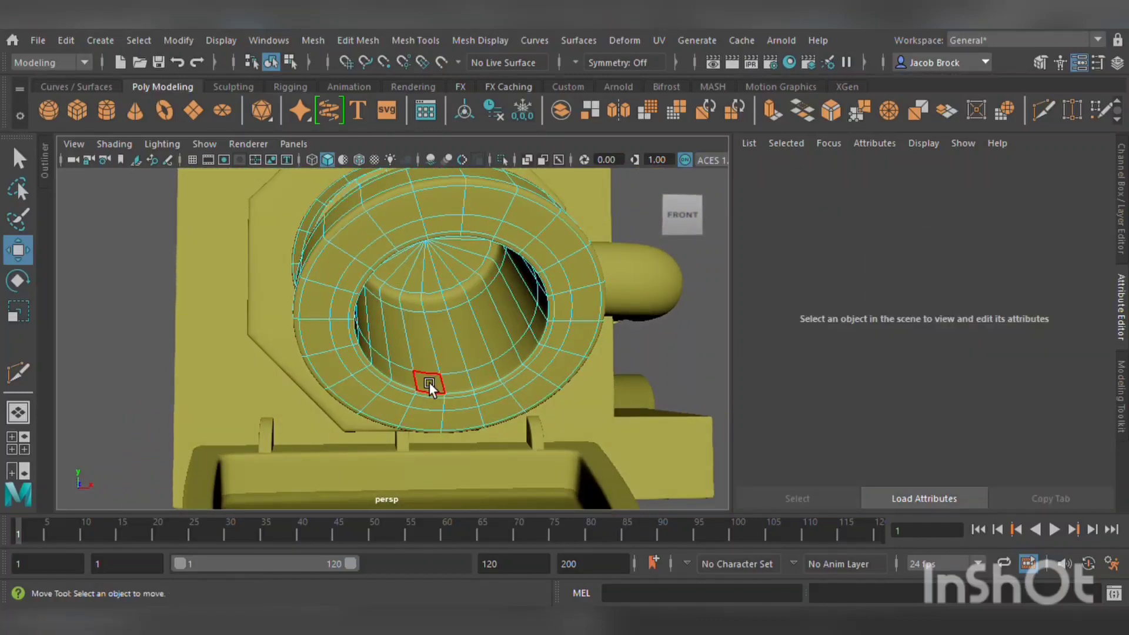
# - Select the face loops of the nozzle's inner bore wall and add the triangular faces closing its inner end
pyautogui.click(429, 384)
pyautogui.doubleClick(471, 379)
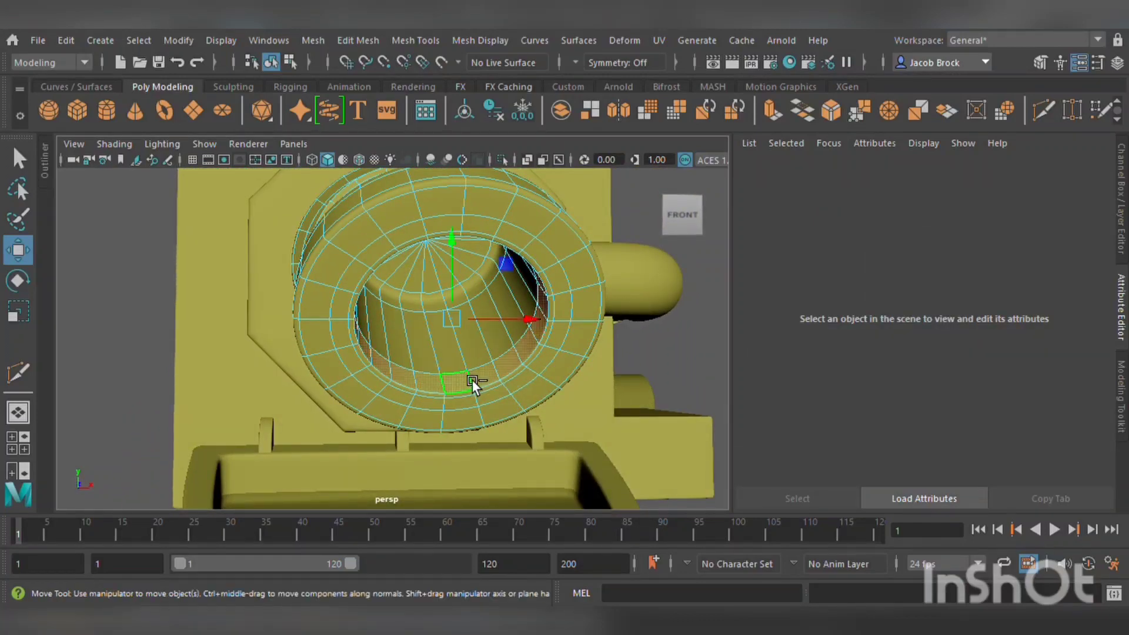
pyautogui.keyDown('shift'); pyautogui.click(410, 341); pyautogui.keyUp('shift')
pyautogui.keyDown('shift'); pyautogui.doubleClick(426, 339); pyautogui.keyUp('shift')
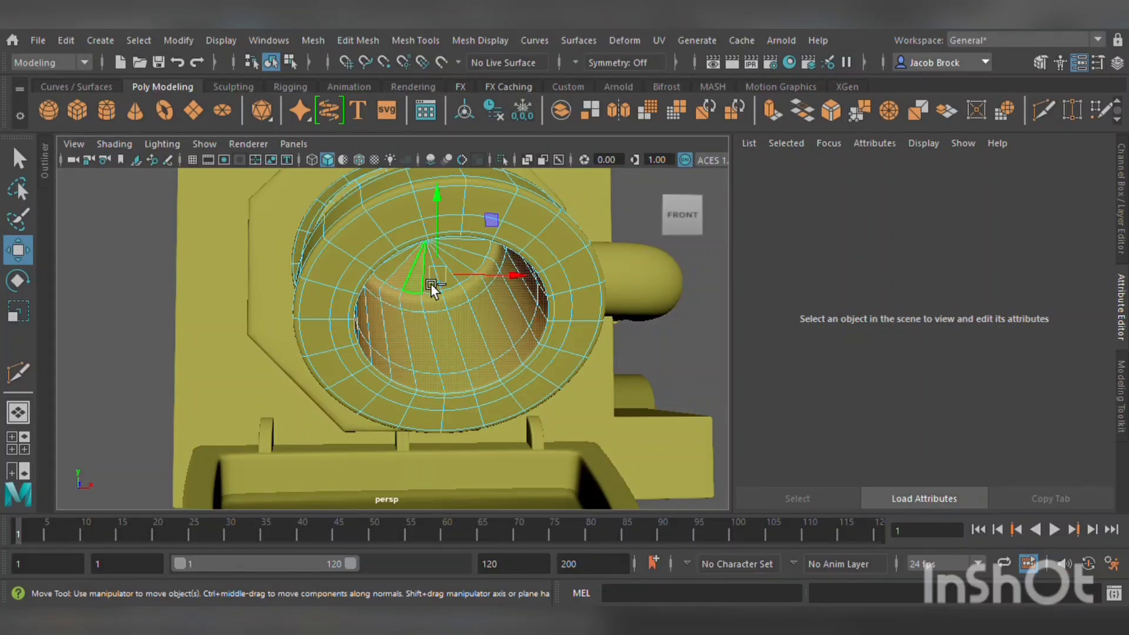
pyautogui.keyDown('alt'); pyautogui.moveTo(415, 281); pyautogui.dragTo(413, 311); pyautogui.keyUp('alt')
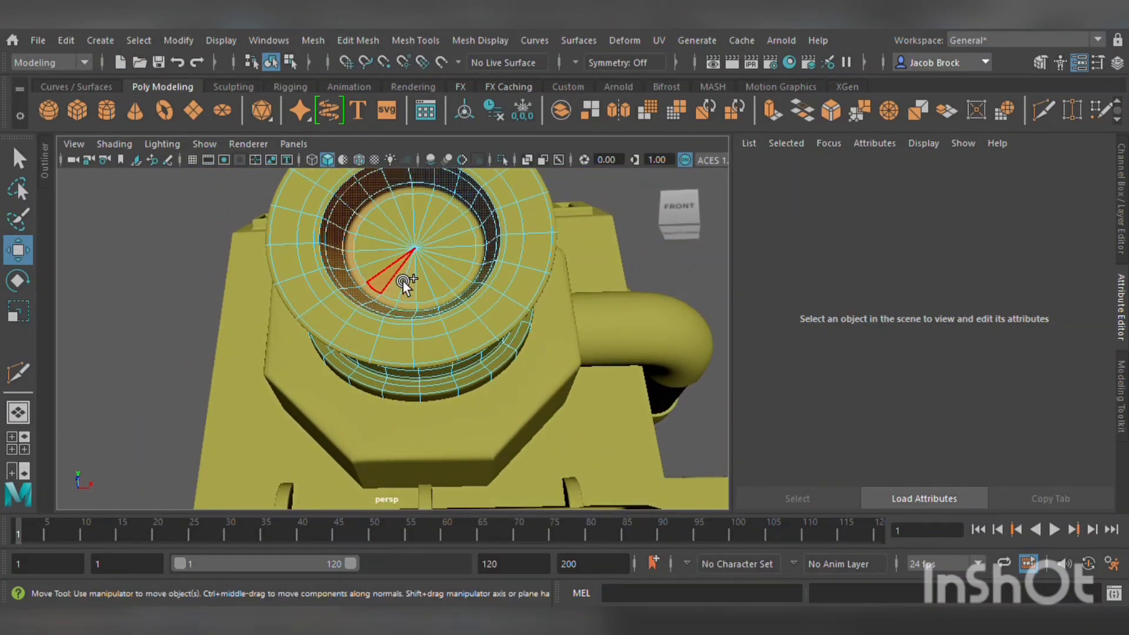
pyautogui.moveTo(397, 273)
pyautogui.keyDown('shift'); pyautogui.mouseDown()
pyautogui.moveTo(436, 238)
pyautogui.moveTo(416, 275)
pyautogui.moveTo(436, 255)
pyautogui.mouseUp(); pyautogui.keyUp('shift')
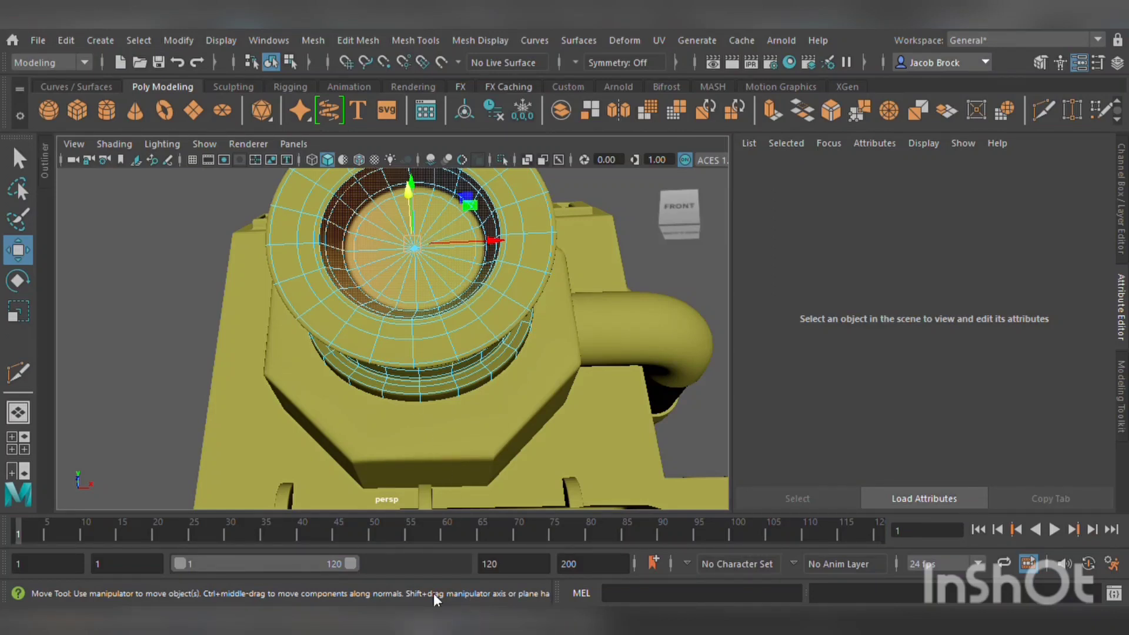
# - Assign a new Lambert material to the selected inner bore faces of the nozzle and set its color to dark mustard brown
pyautogui.press('w')
pyautogui.keyDown('shift'); pyautogui.moveTo(530, 337); pyautogui.dragTo(531, 338, button='right'); pyautogui.keyUp('shift')
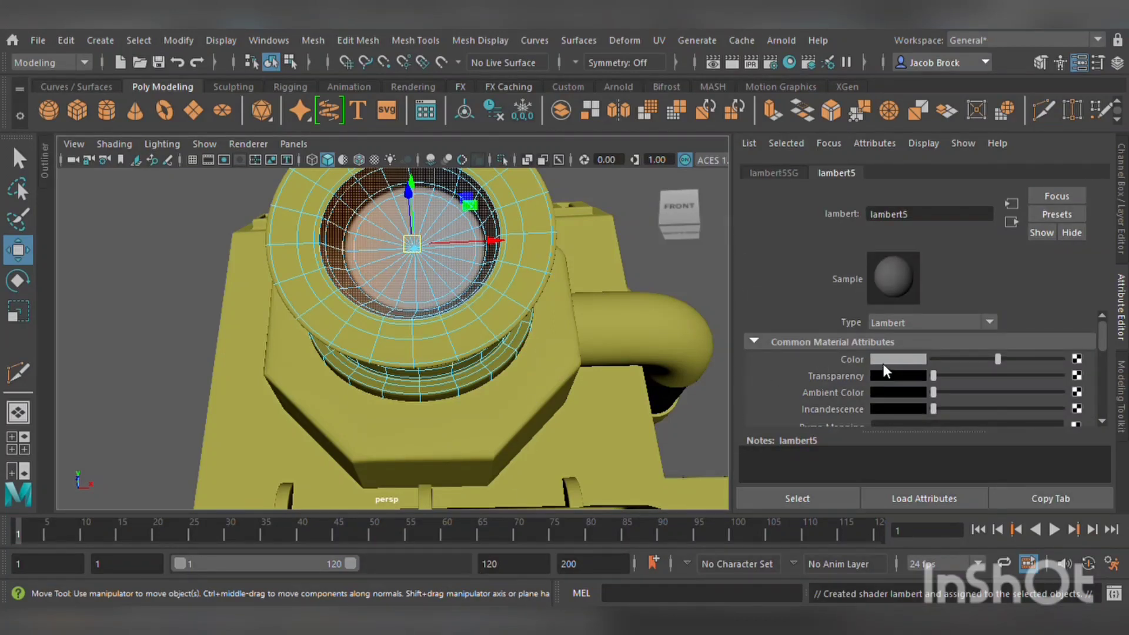
pyautogui.click(774, 355)
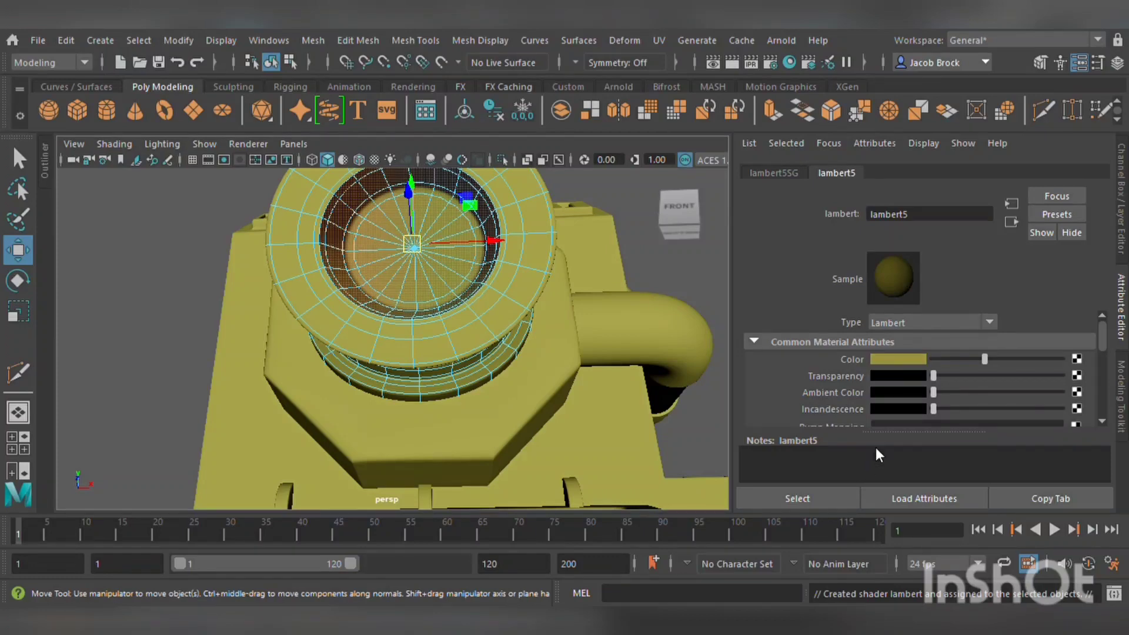
pyautogui.moveTo(877, 447); pyautogui.dragTo(851, 445)
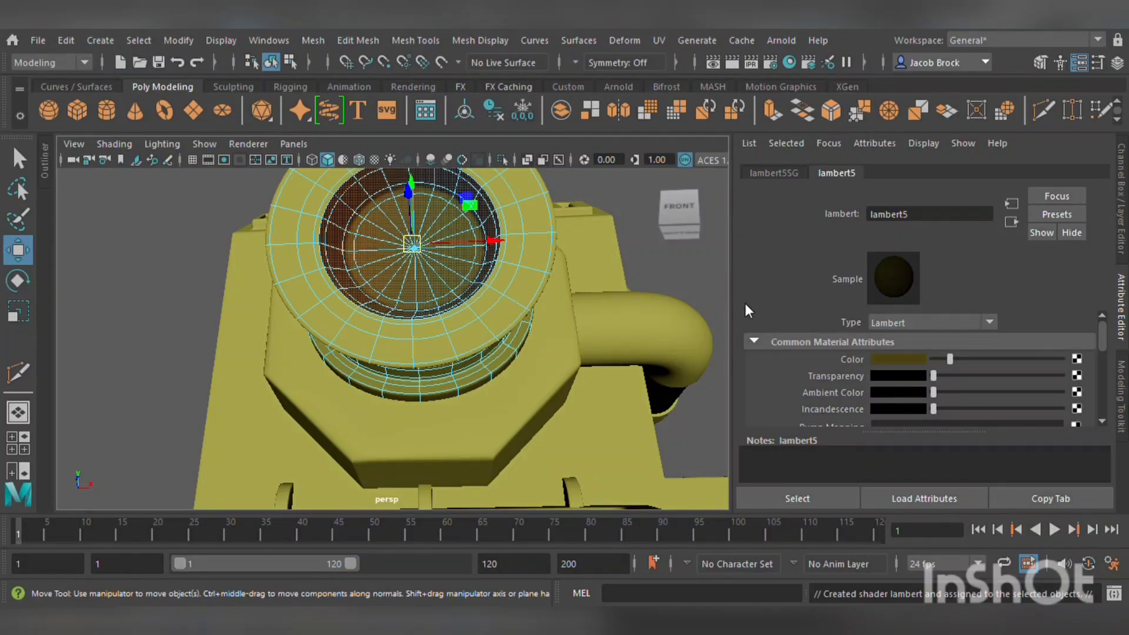
# - Deselect the bore faces, return the nozzle to object selection, and clear the selection
pyautogui.click(715, 264)
pyautogui.keyDown('alt'); pyautogui.moveTo(714, 264); pyautogui.dragTo(585, 327); pyautogui.keyUp('alt')
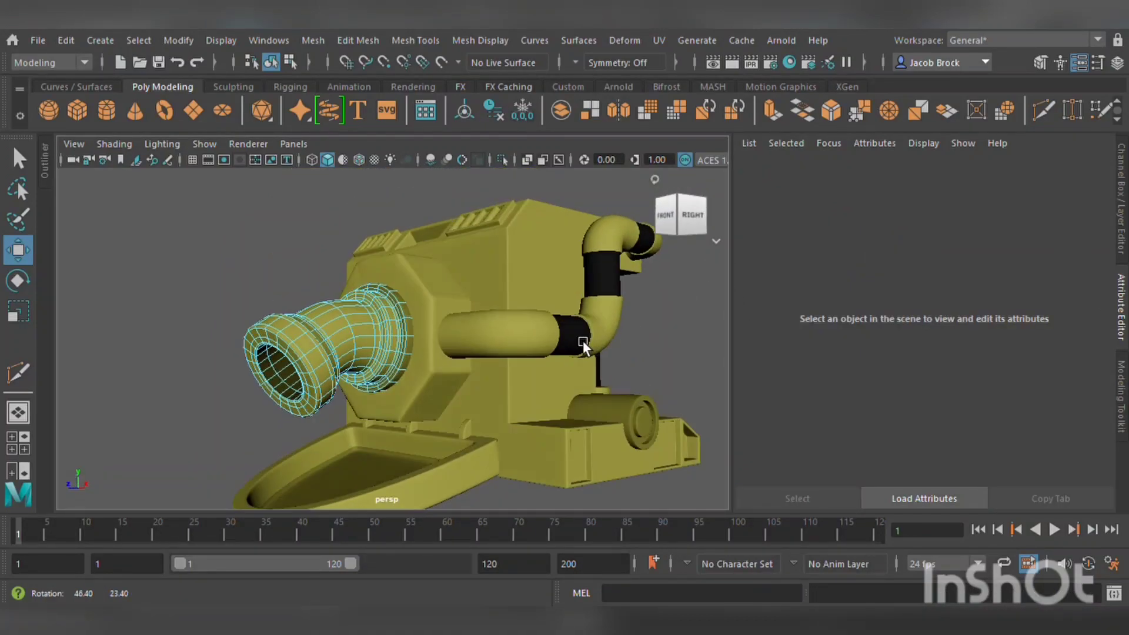
pyautogui.press('F8')
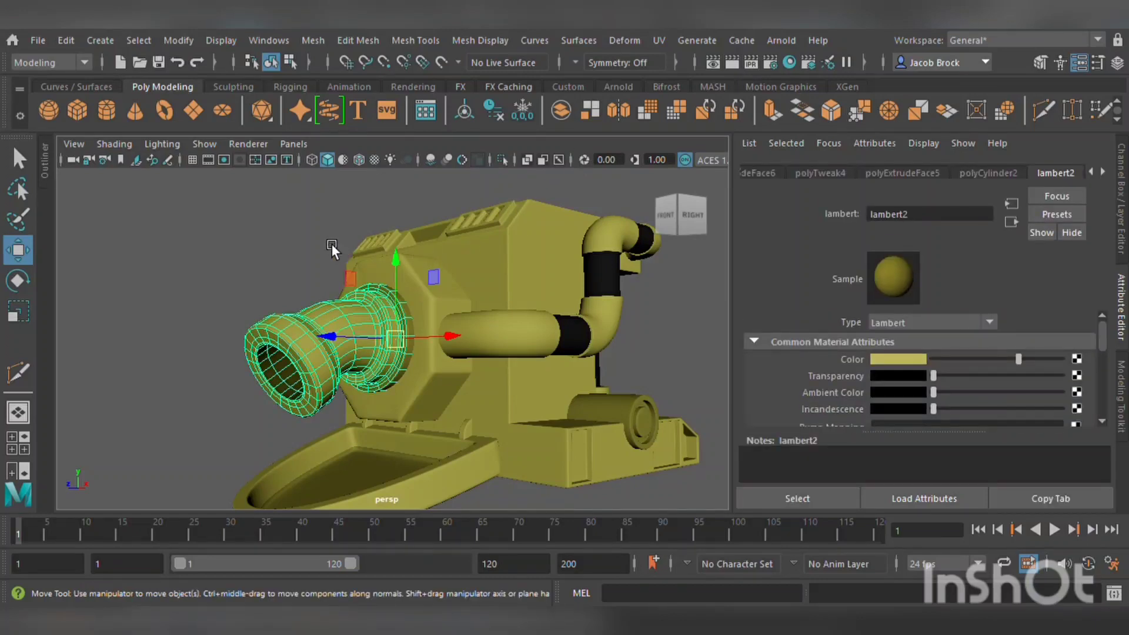
pyautogui.click(333, 246)
pyautogui.scroll(-3, 333, 246)
pyautogui.keyDown('alt'); pyautogui.moveTo(350, 288); pyautogui.dragTo(434, 286); pyautogui.keyUp('alt')
pyautogui.keyDown('alt'); pyautogui.moveTo(434, 286); pyautogui.dragTo(407, 296, button='middle'); pyautogui.keyUp('alt')
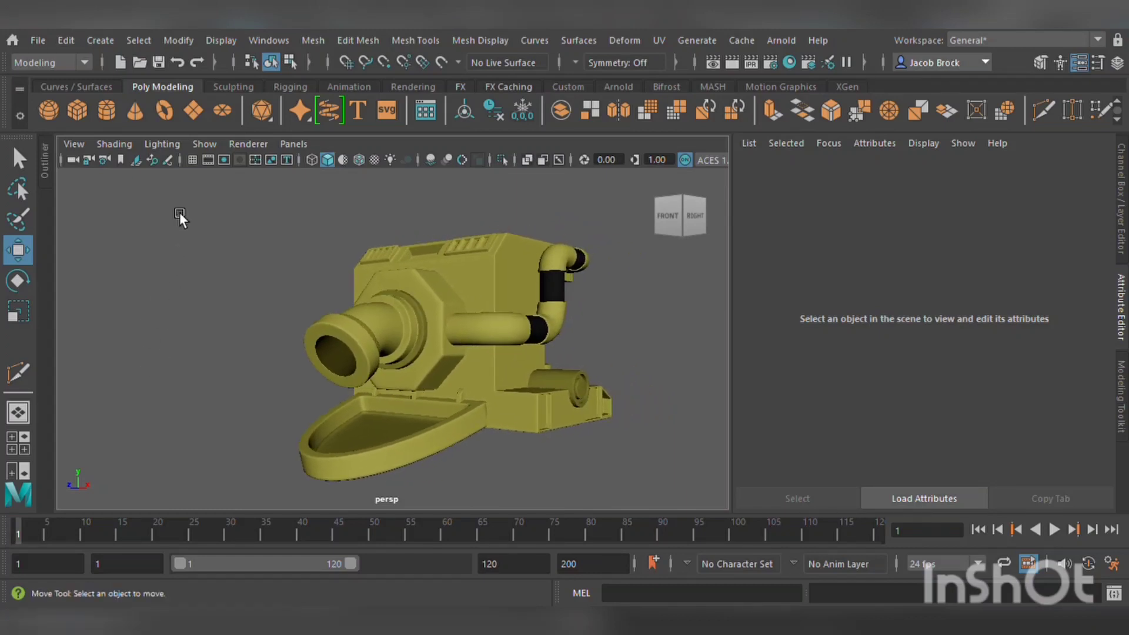
pyautogui.moveTo(179, 213); pyautogui.dragTo(642, 495)
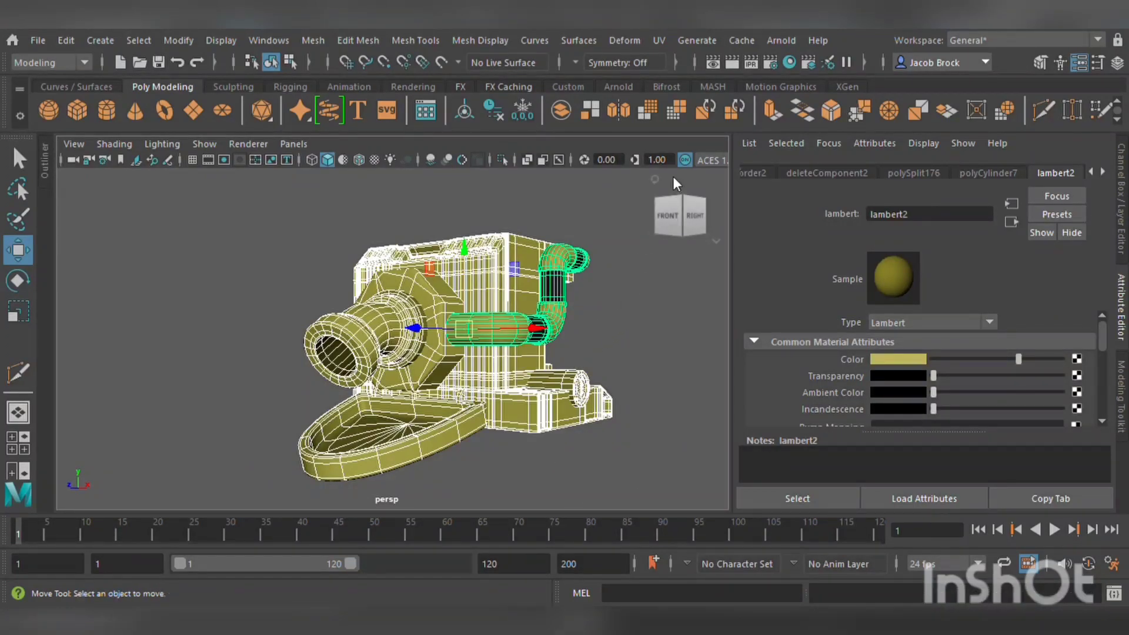
pyautogui.click(628, 327)
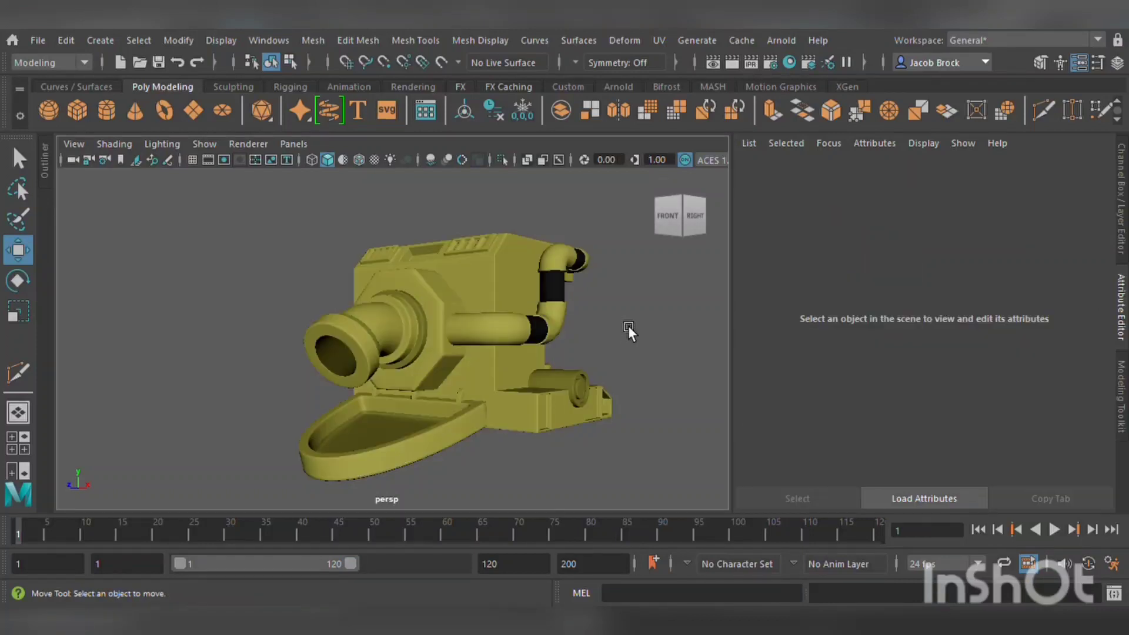